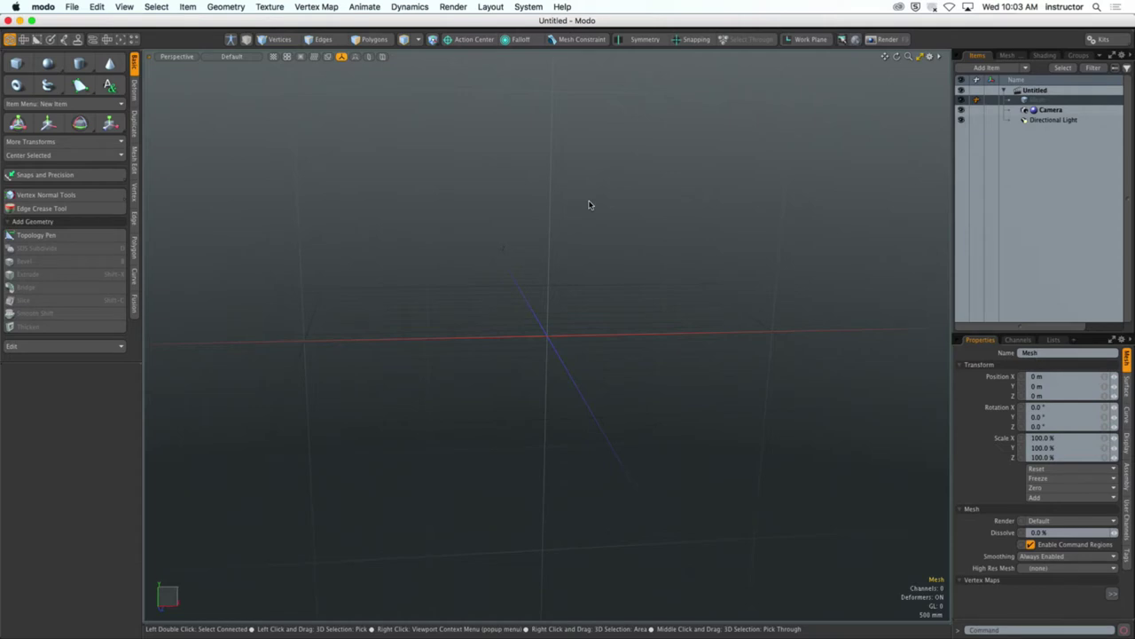
# Switch to Google Chrome and search for "king kong armature"
pyautogui.moveTo(431, 631)
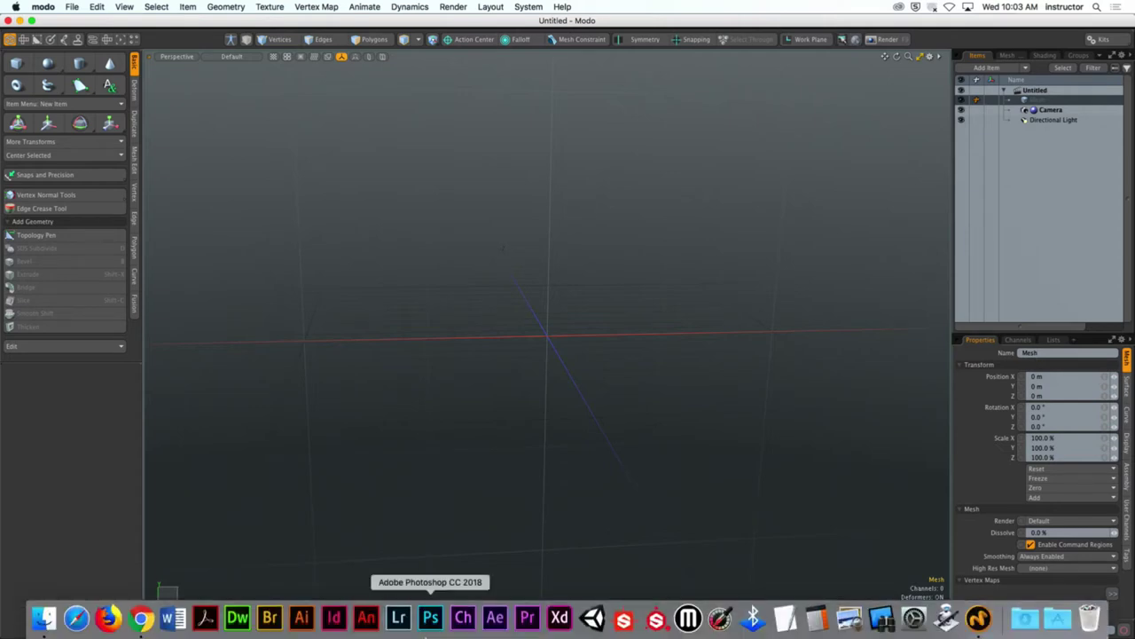
pyautogui.click(140, 619)
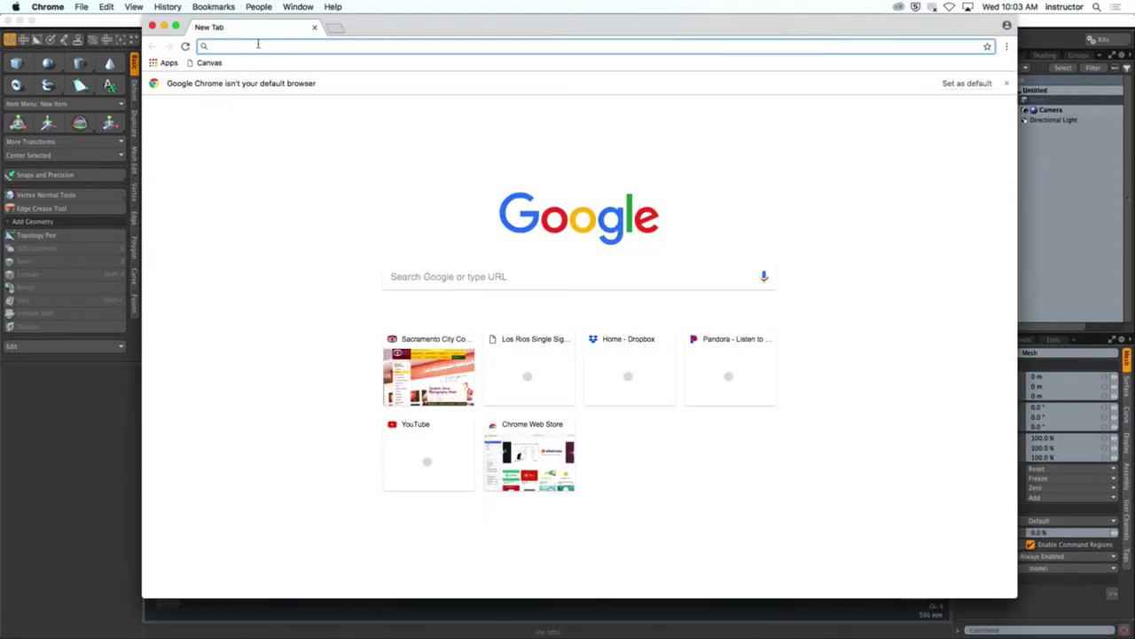
pyautogui.write('kin')
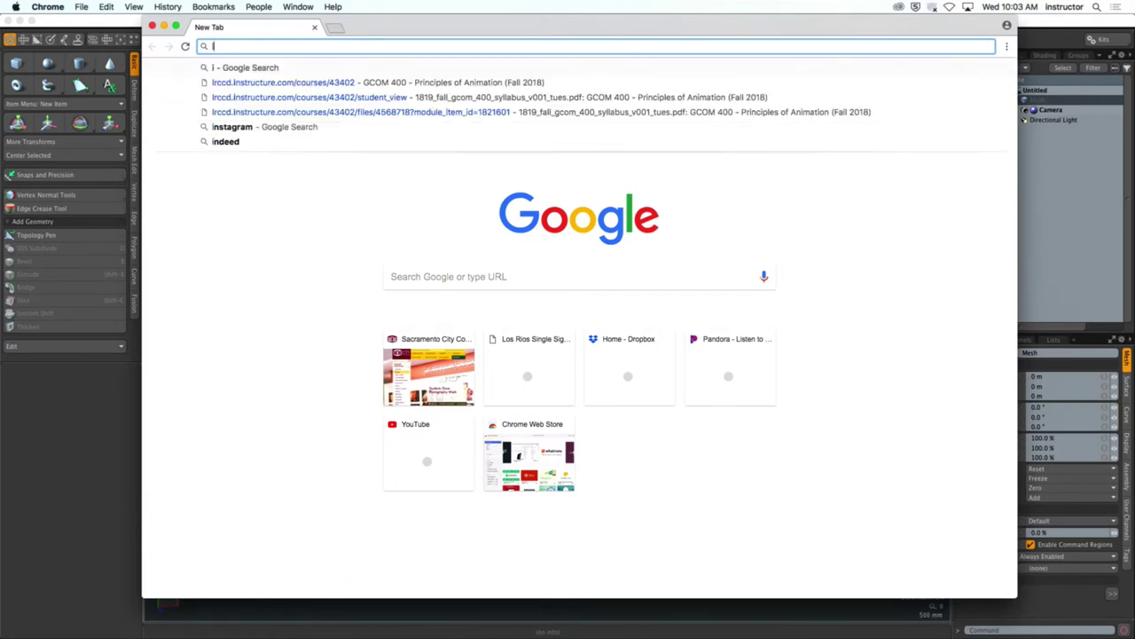
pyautogui.press('BackSpace')
pyautogui.press('BackSpace')
pyautogui.press('BackSpace')
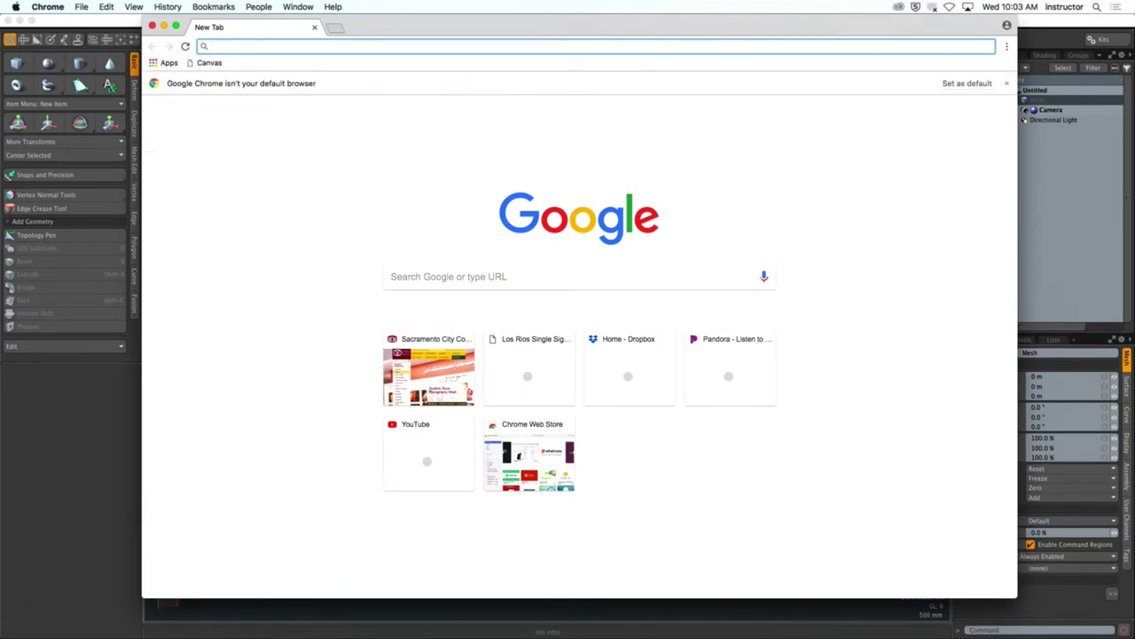
pyautogui.write('king kong a')
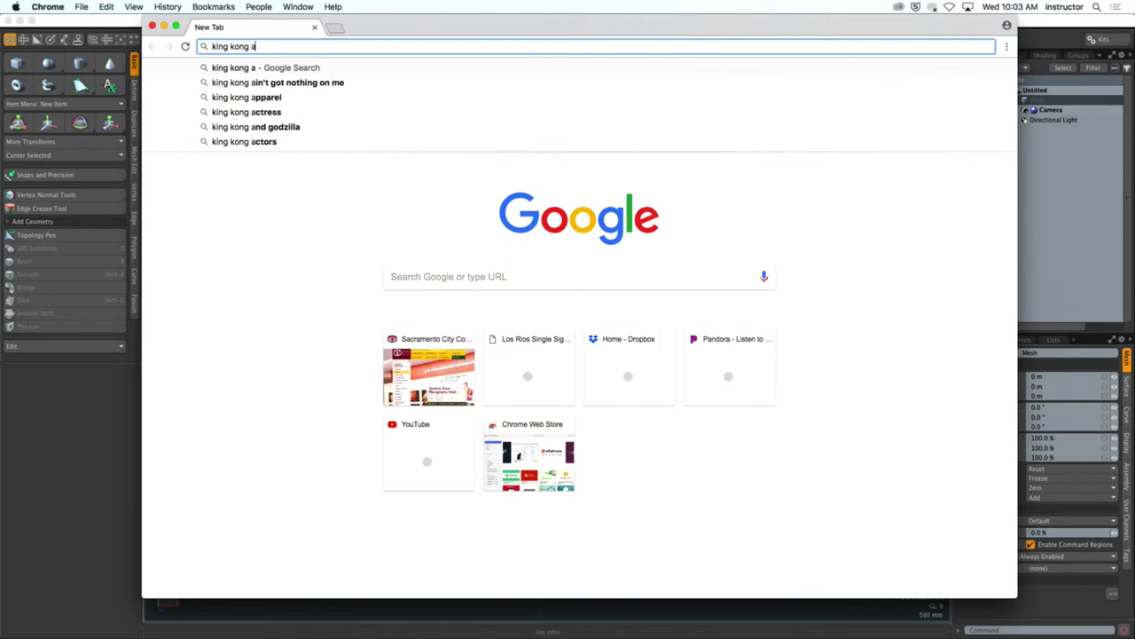
pyautogui.write('rm')
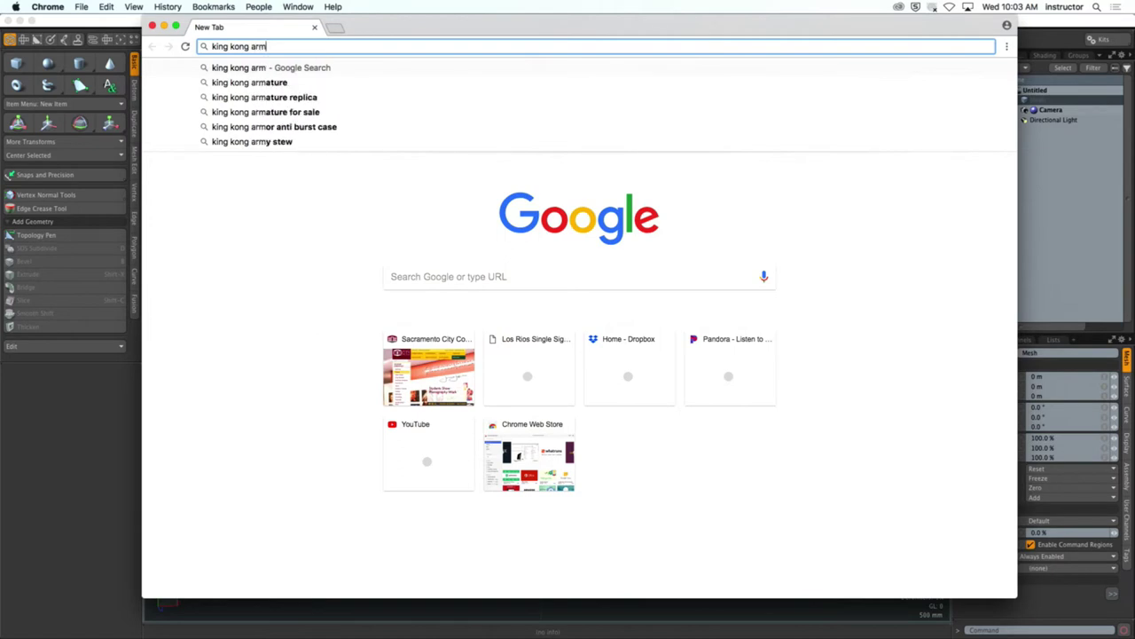
pyautogui.press('Down')
pyautogui.press('Down')
pyautogui.press('Up')
pyautogui.press('Return')
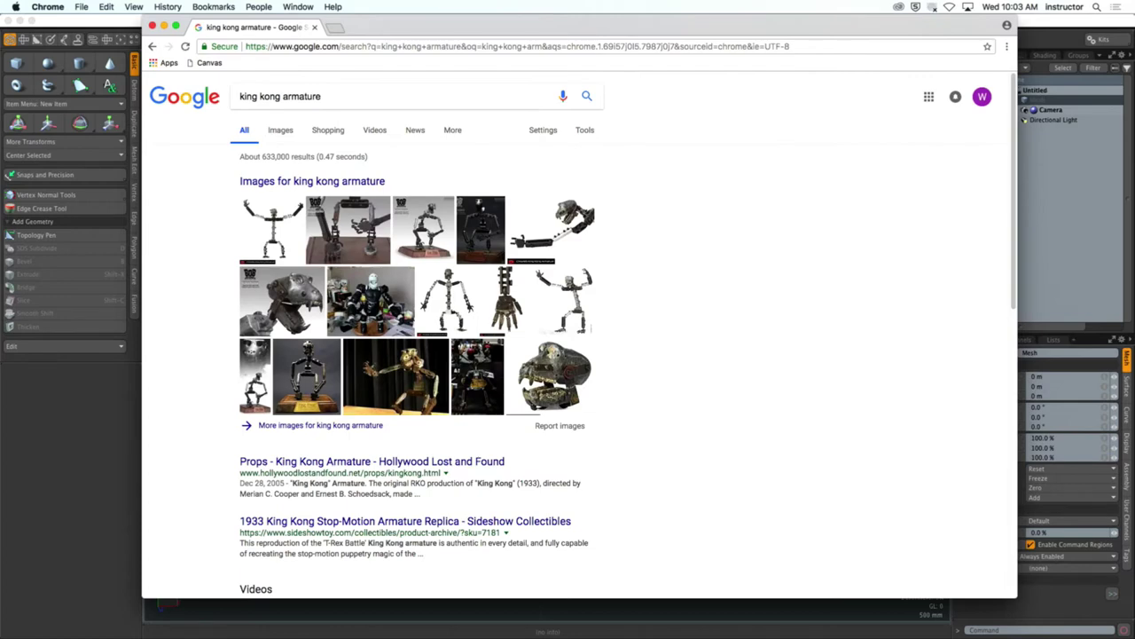
# From the image results, visit the Original Prop Blog article on the Christie's King Kong armature and open its full-pose photo at full size
pyautogui.click(283, 131)
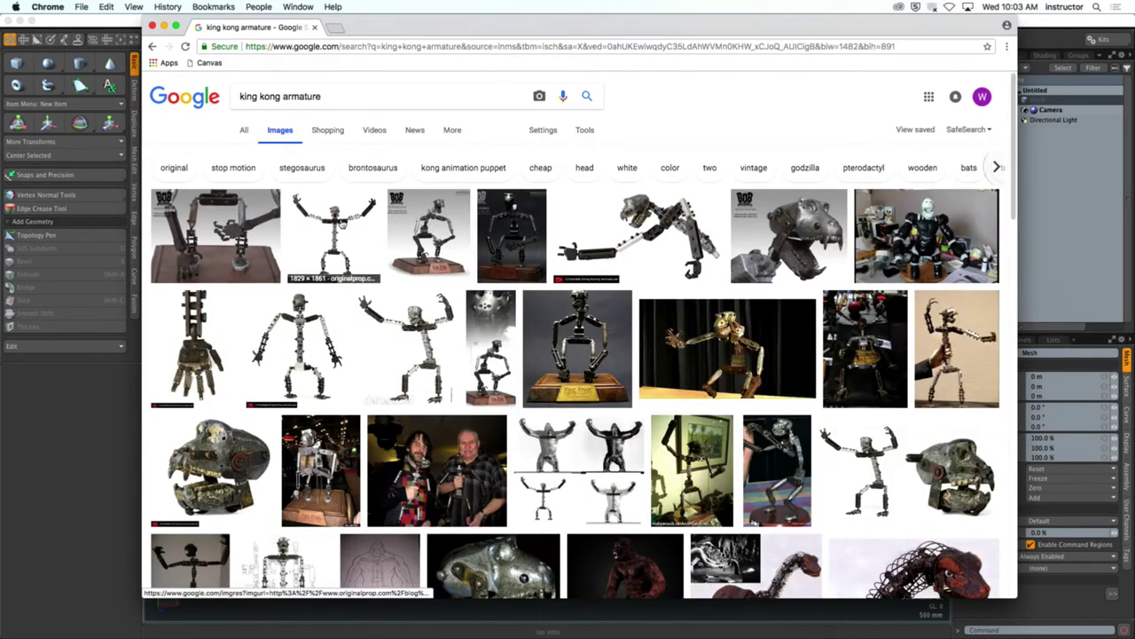
pyautogui.click(342, 225)
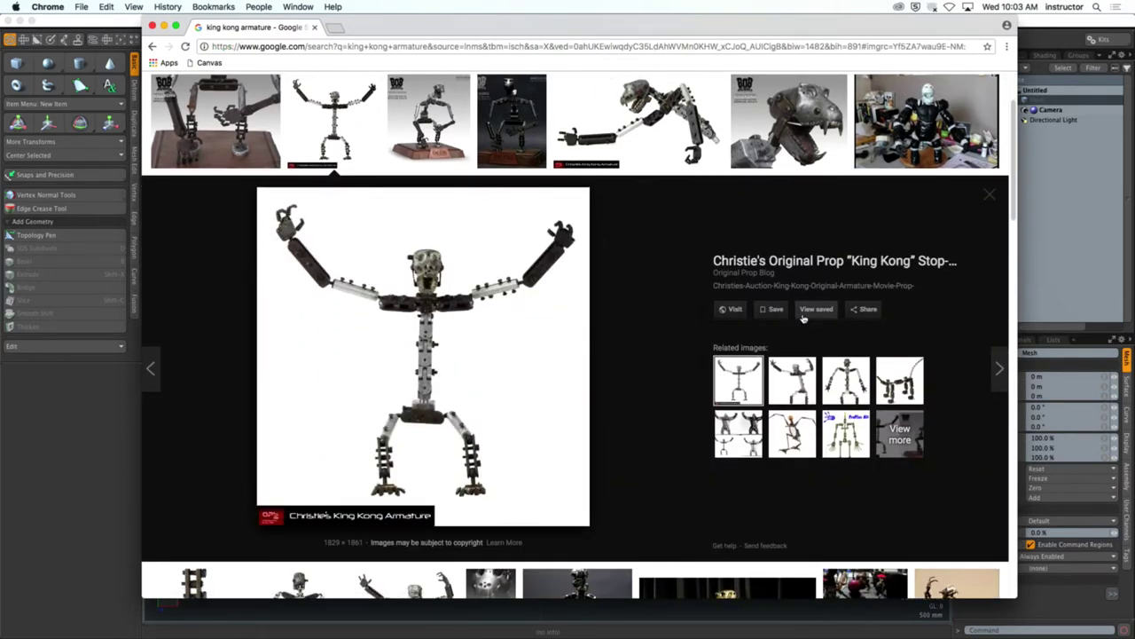
pyautogui.click(489, 320)
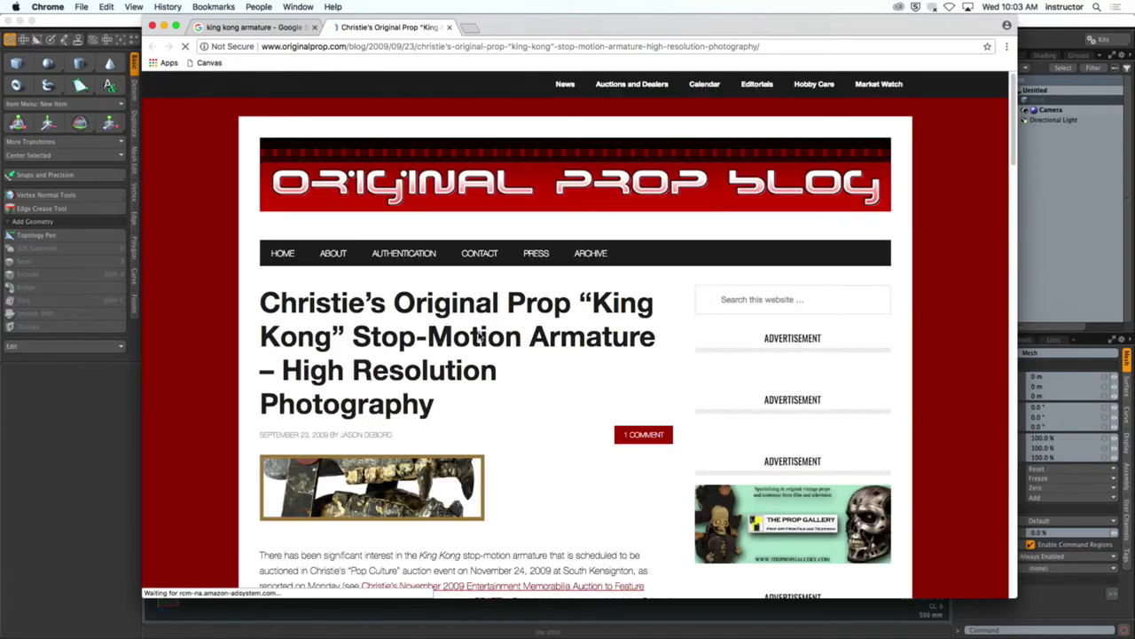
pyautogui.scroll(-10, 480, 329)
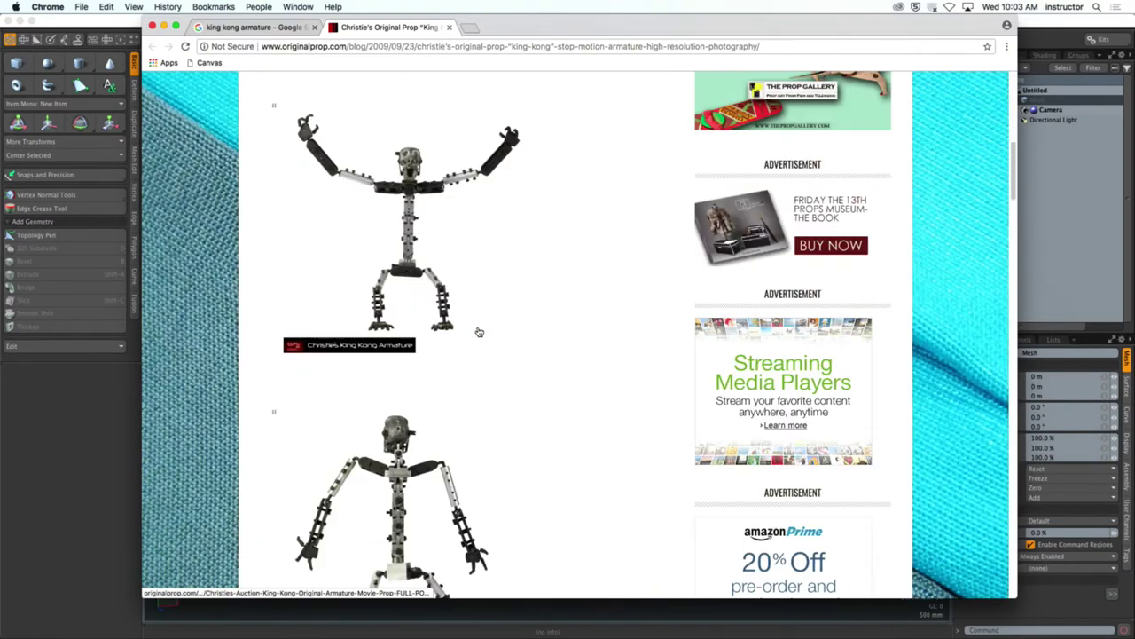
pyautogui.click(431, 233)
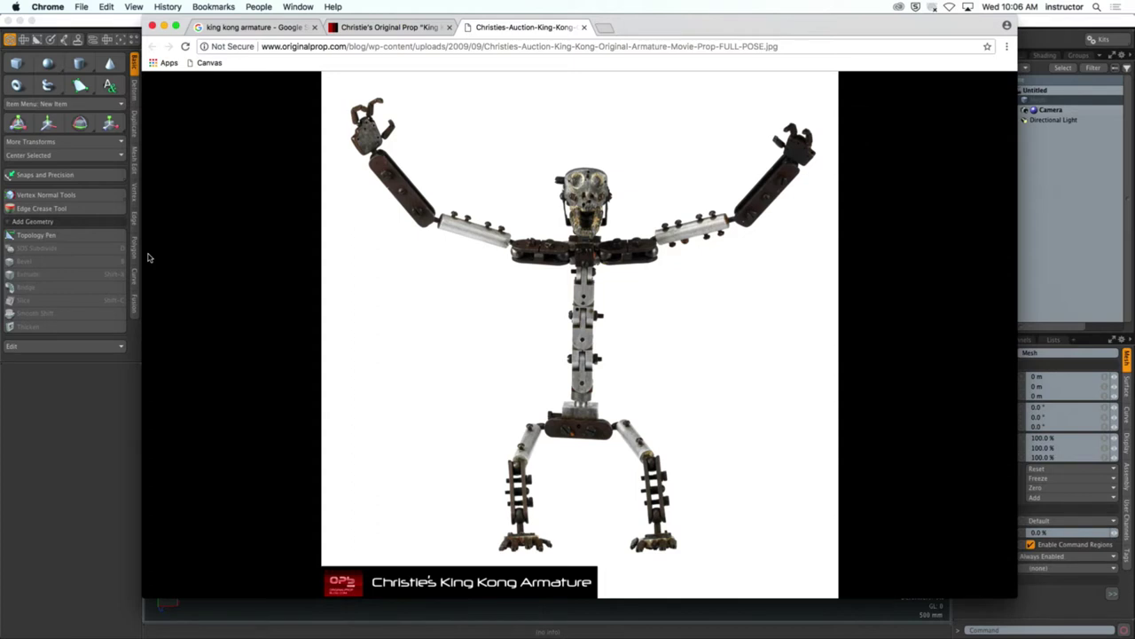
# Switch back to Modo and add a unit primitive teapot in a new mesh
pyautogui.click(151, 456)
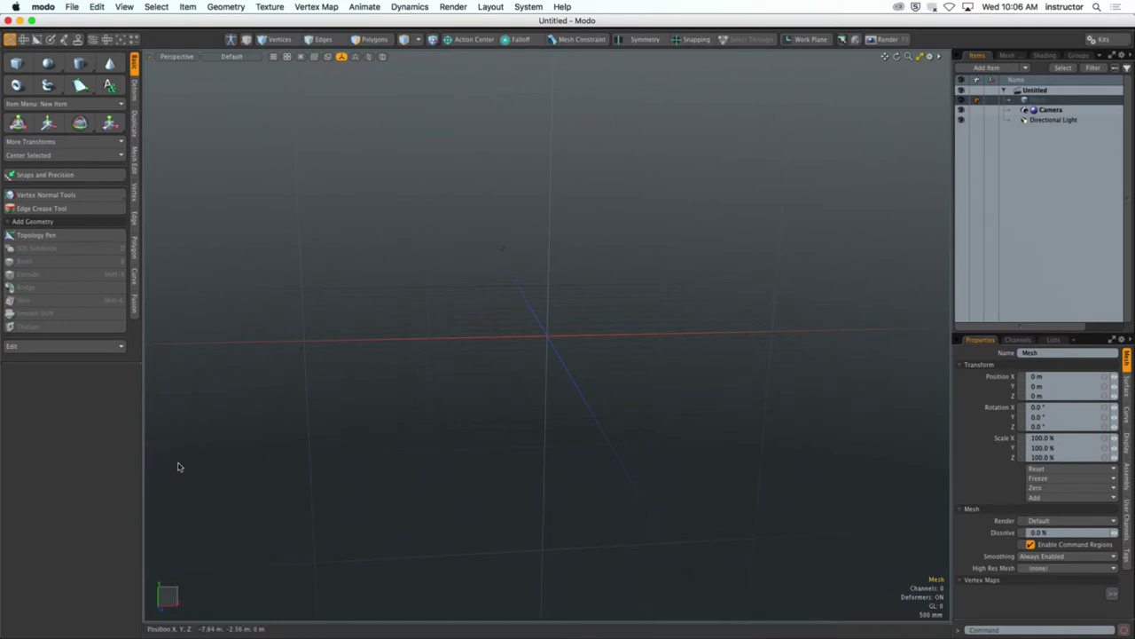
pyautogui.click(226, 6)
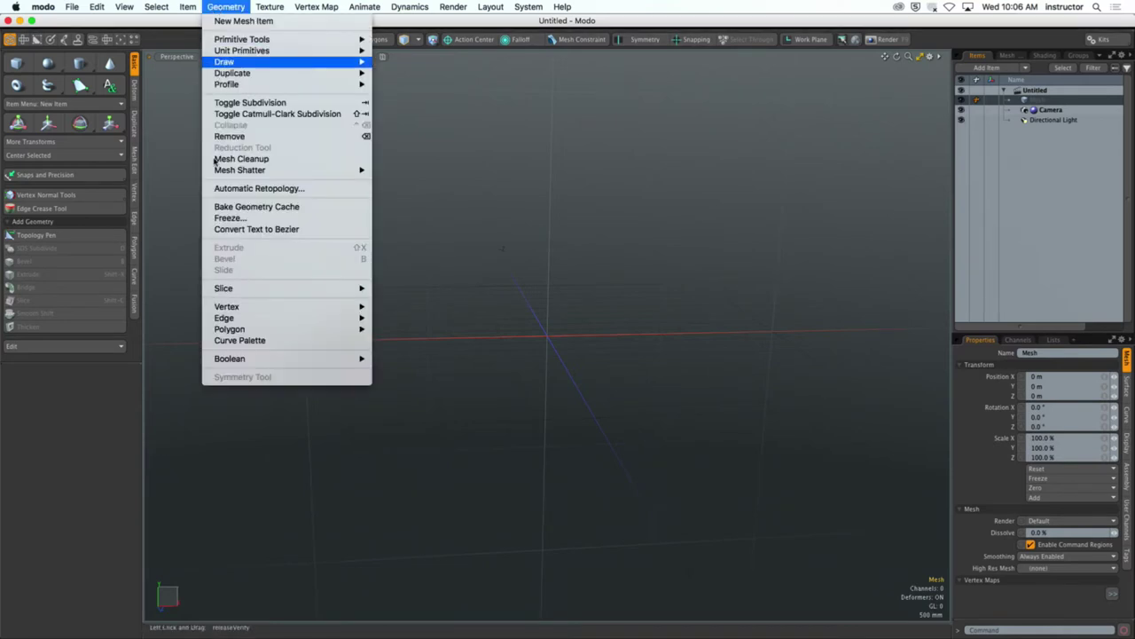
pyautogui.moveTo(340, 51)
pyautogui.moveTo(420, 51)
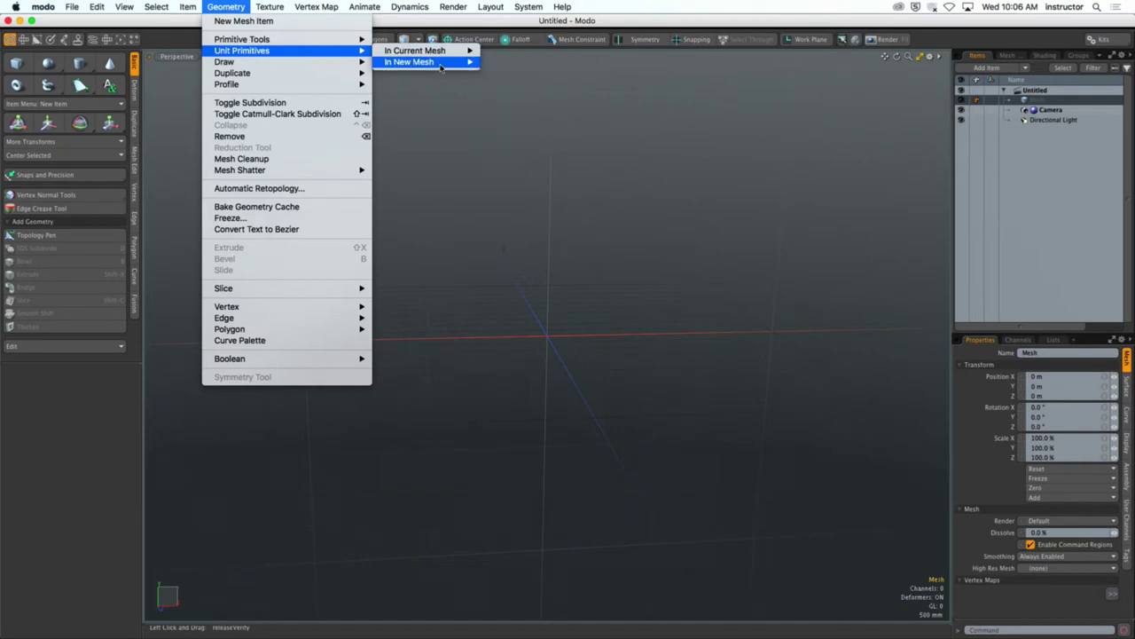
pyautogui.click(506, 152)
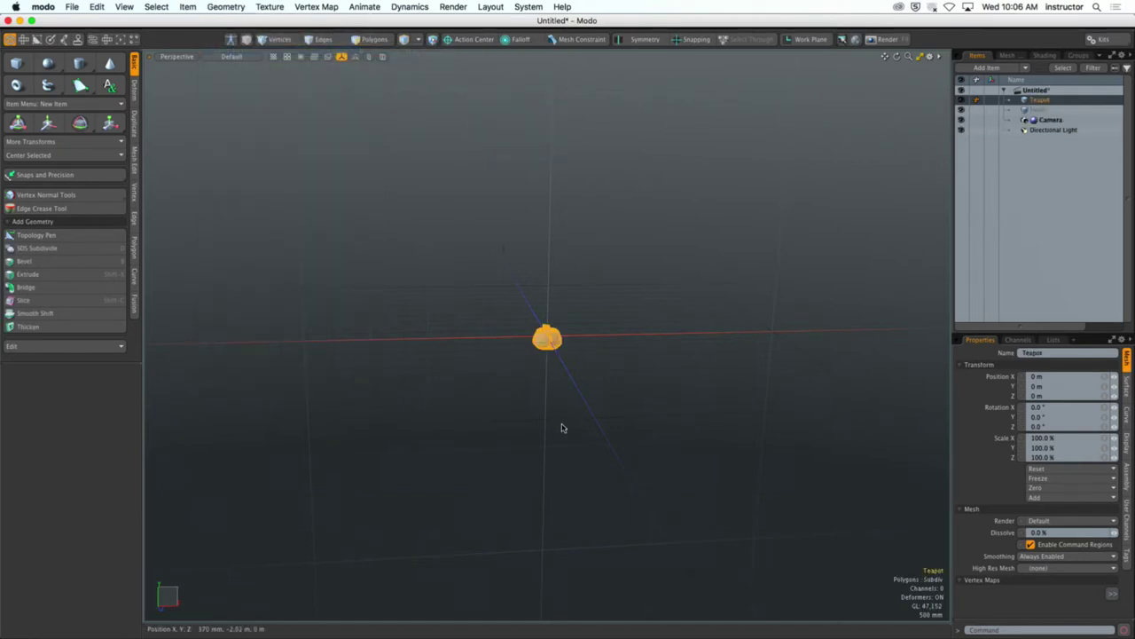
# In the 3D viewport properties, set Trackball Rotation to No and GL Background to None
pyautogui.keyDown('alt'); pyautogui.moveTo(577, 335); pyautogui.dragTo(765, 409); pyautogui.keyUp('alt')
pyautogui.press('o')
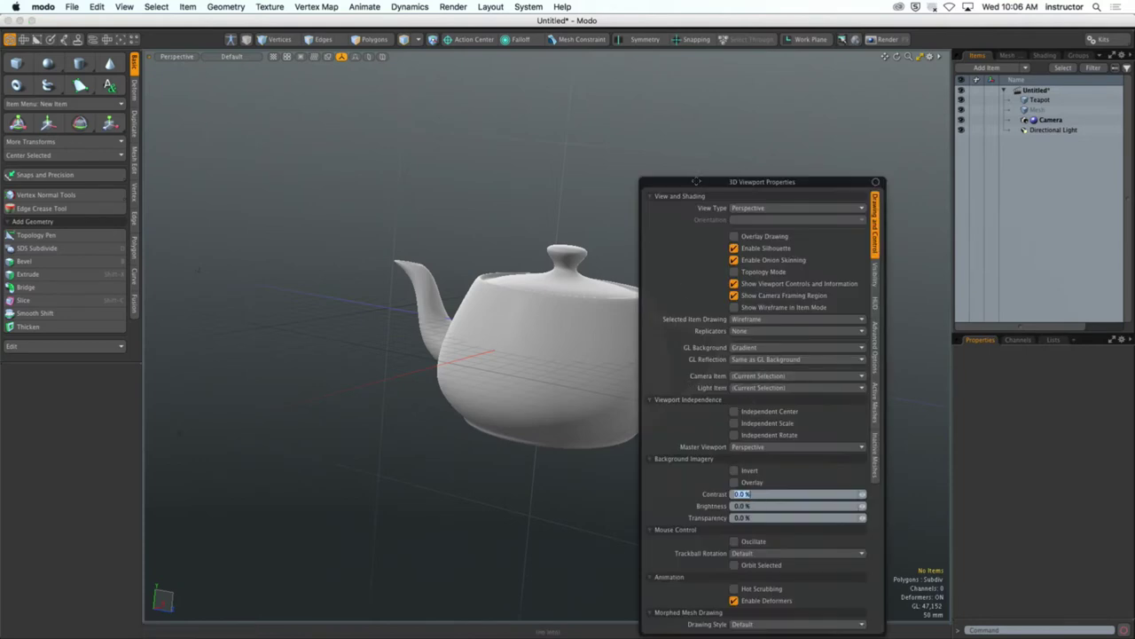
pyautogui.press('o')
pyautogui.click(591, 455)
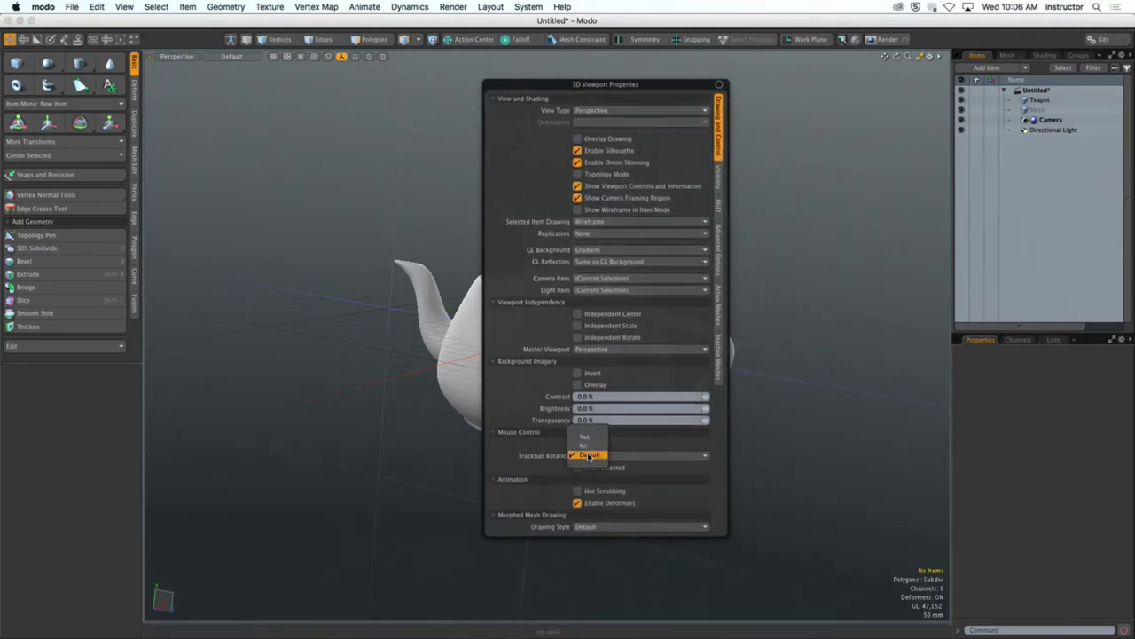
pyautogui.click(586, 448)
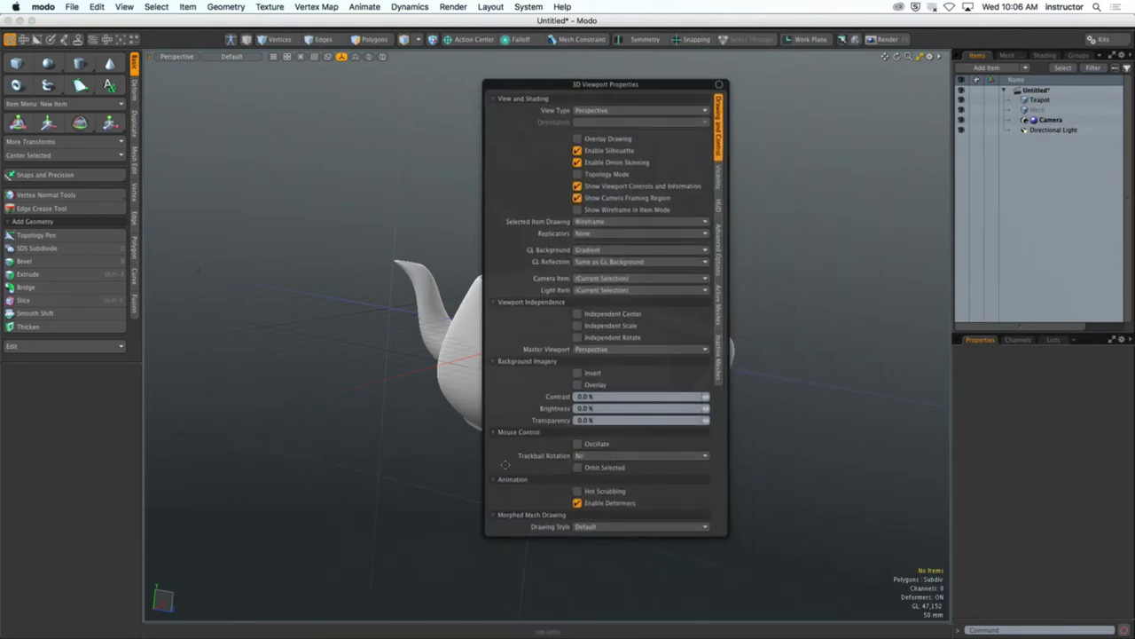
pyautogui.click(582, 251)
pyautogui.click(575, 243)
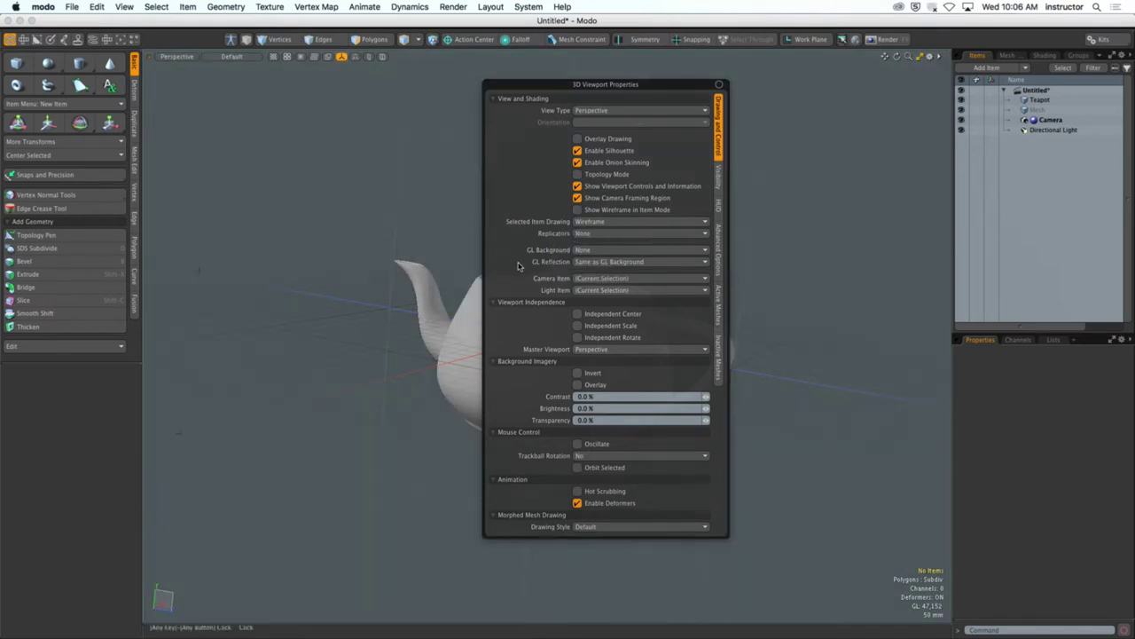
# In the viewport's visibility settings, disable Draw Faded Grid, set Show Work Plane to Never, and turn off Show Grid
pyautogui.click(719, 191)
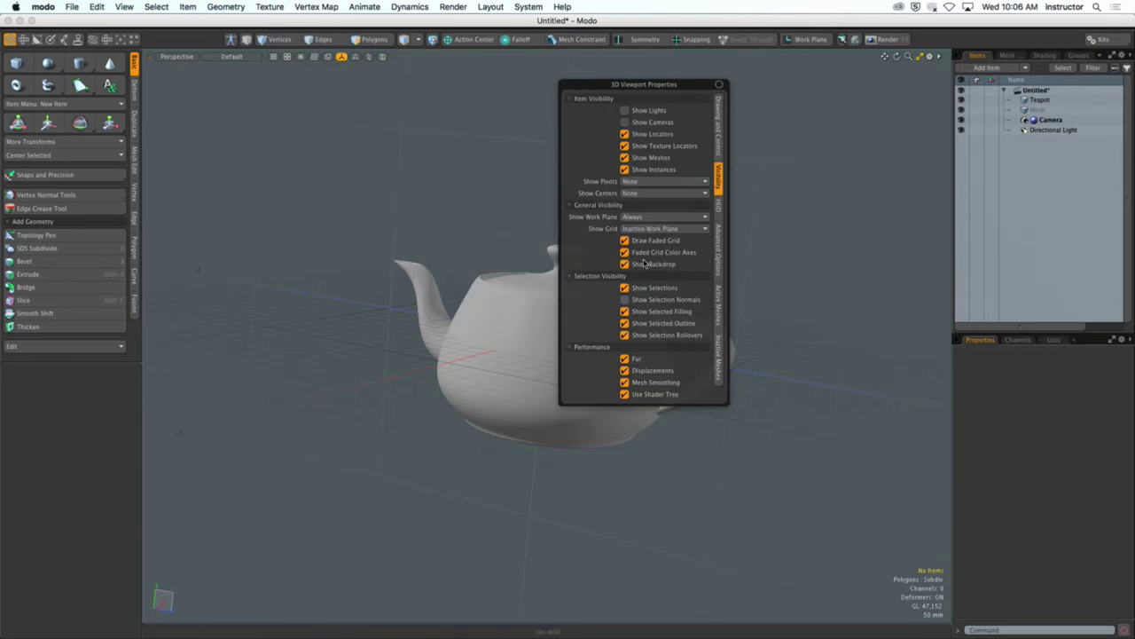
pyautogui.click(667, 243)
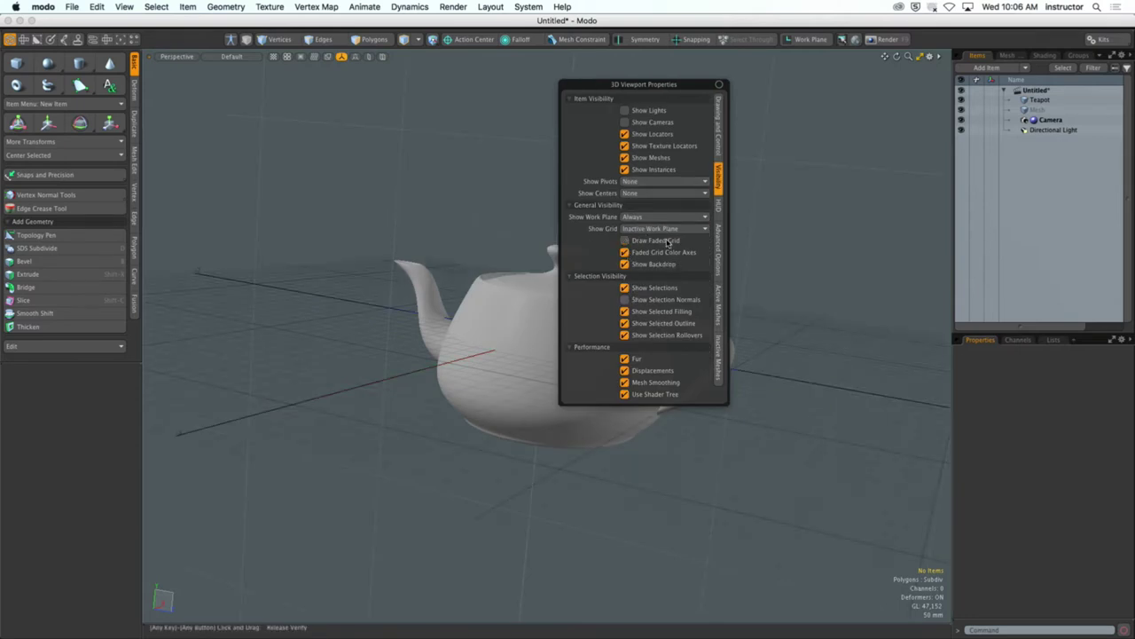
pyautogui.click(665, 218)
pyautogui.click(665, 210)
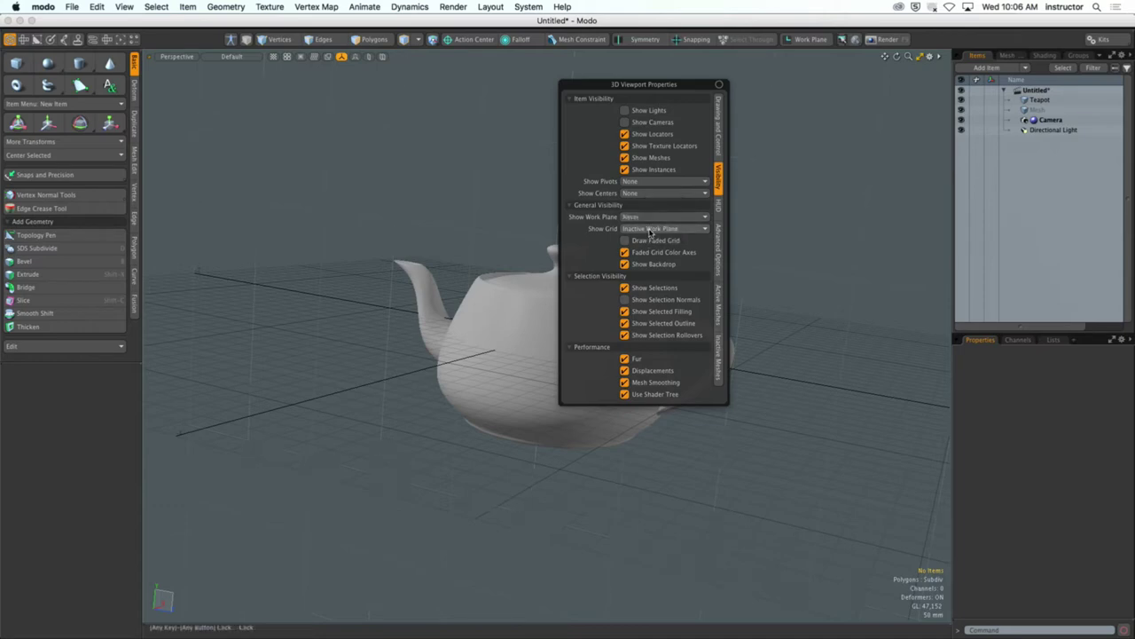
pyautogui.click(651, 229)
pyautogui.click(651, 214)
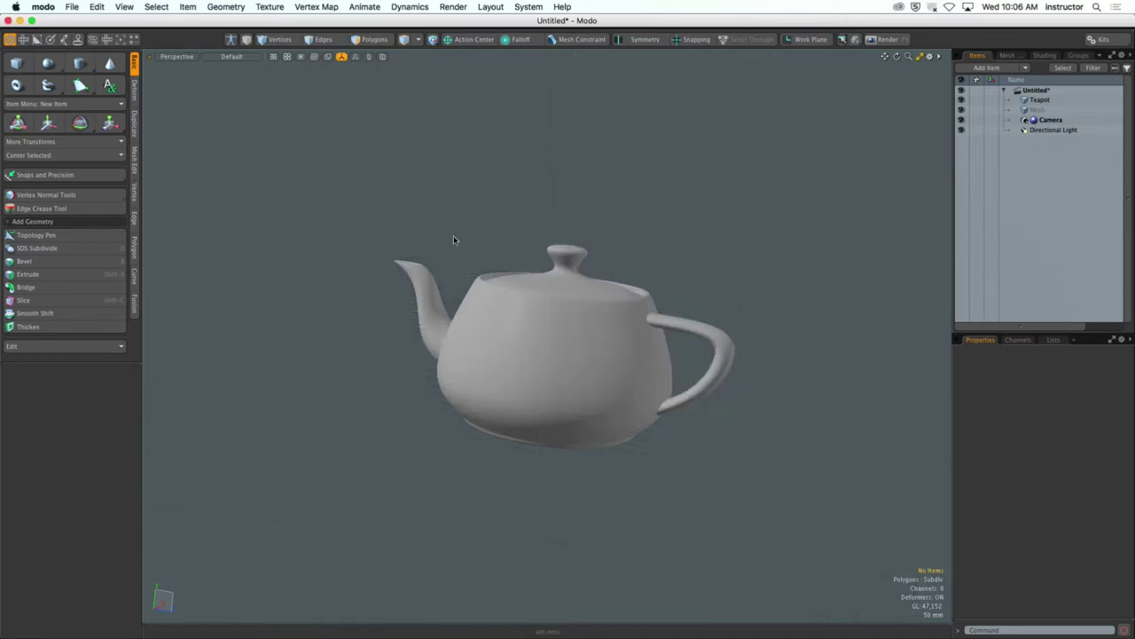
# View the teapot's polygon mesh by turning polygon selection mode on and back off
pyautogui.keyDown('alt'); pyautogui.moveTo(491, 324); pyautogui.dragTo(546, 361); pyautogui.keyUp('alt')
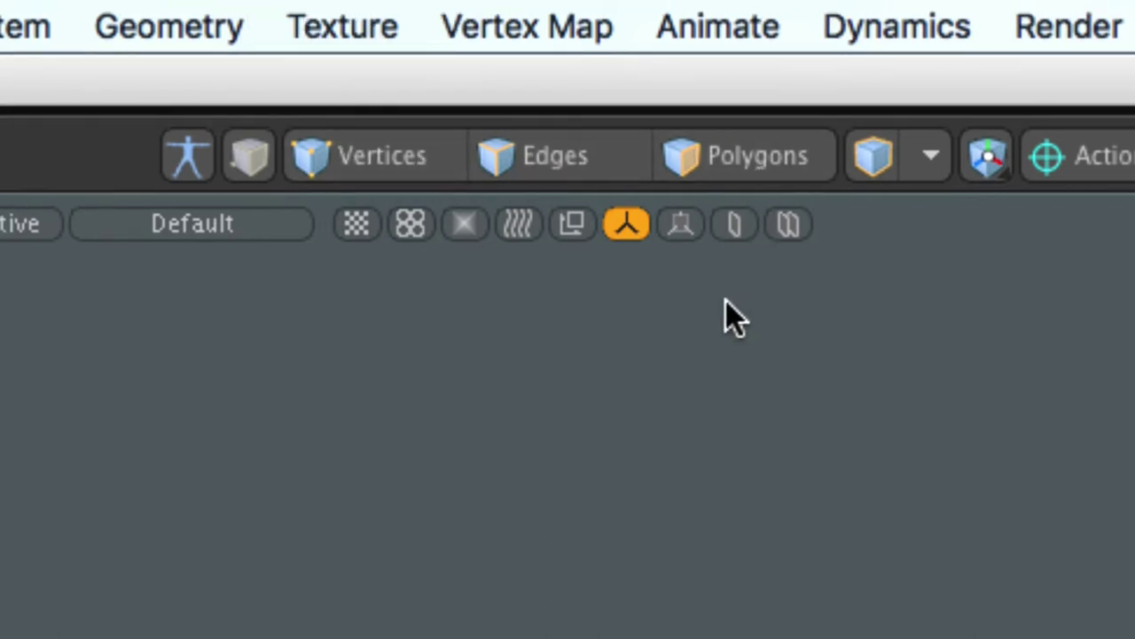
pyautogui.press('alt')
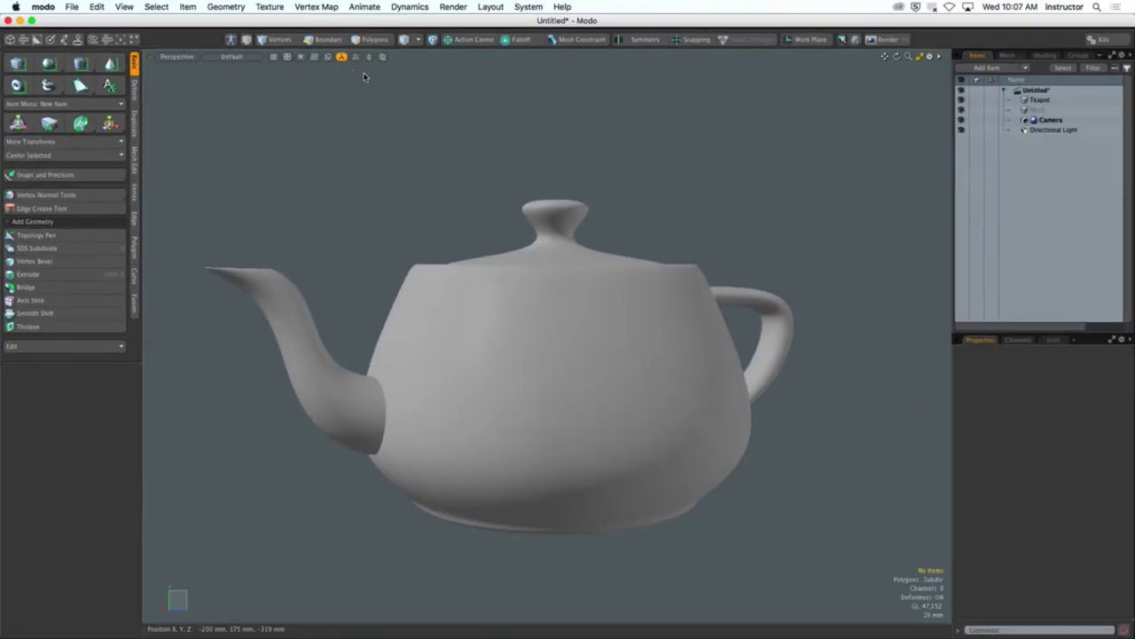
pyautogui.click(374, 40)
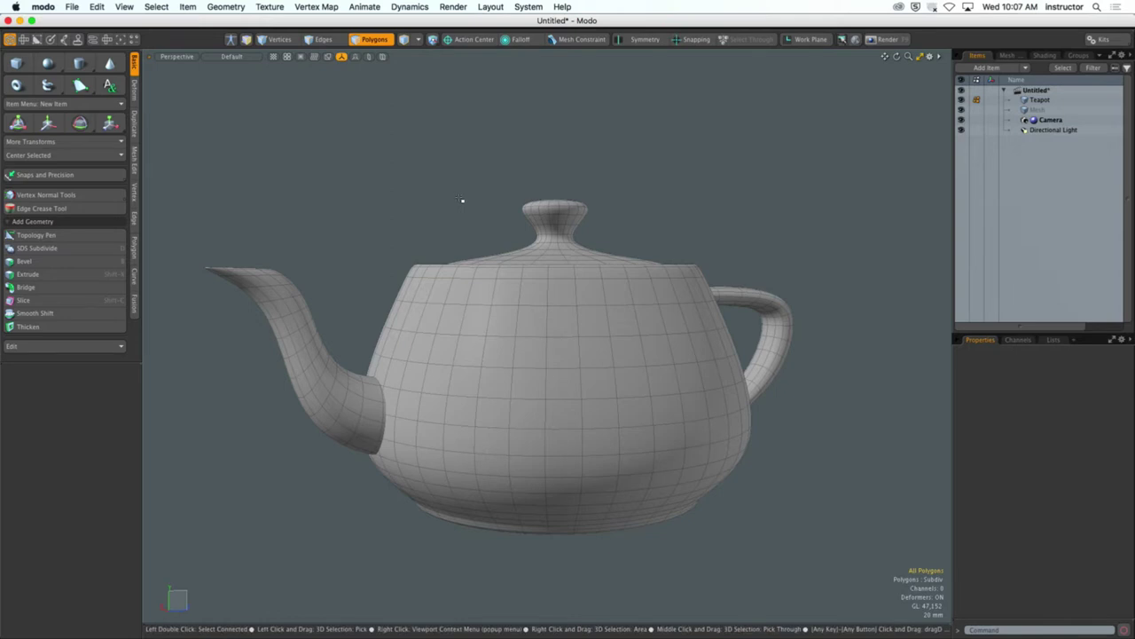
pyautogui.click(377, 42)
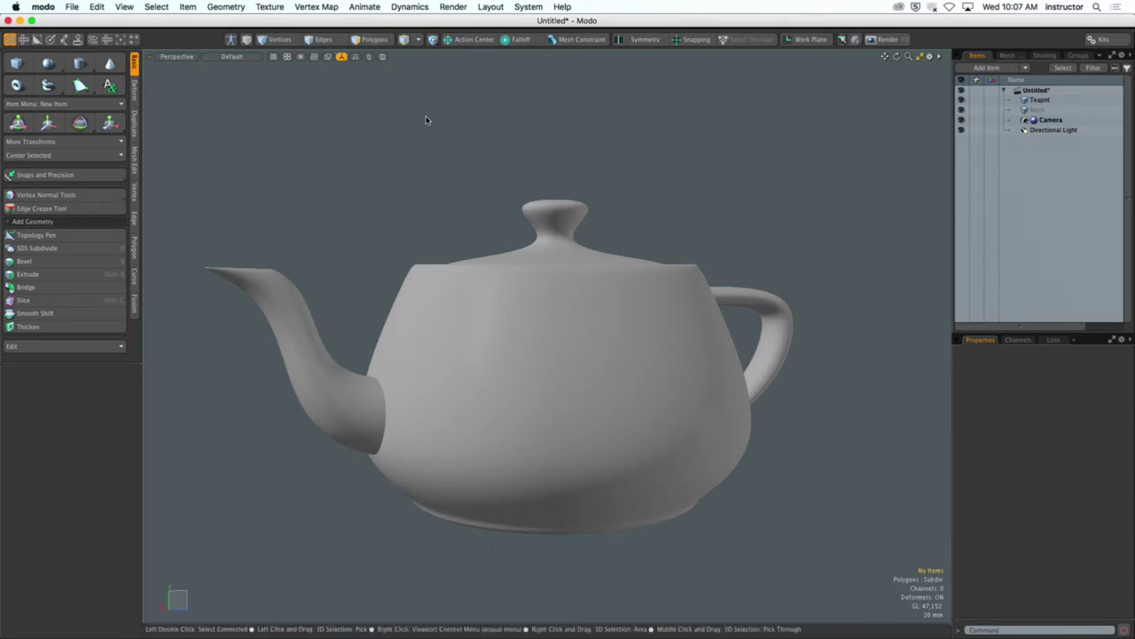
# Select the teapot as an item to view its wireframe, and clear the selection again
pyautogui.click(515, 350)
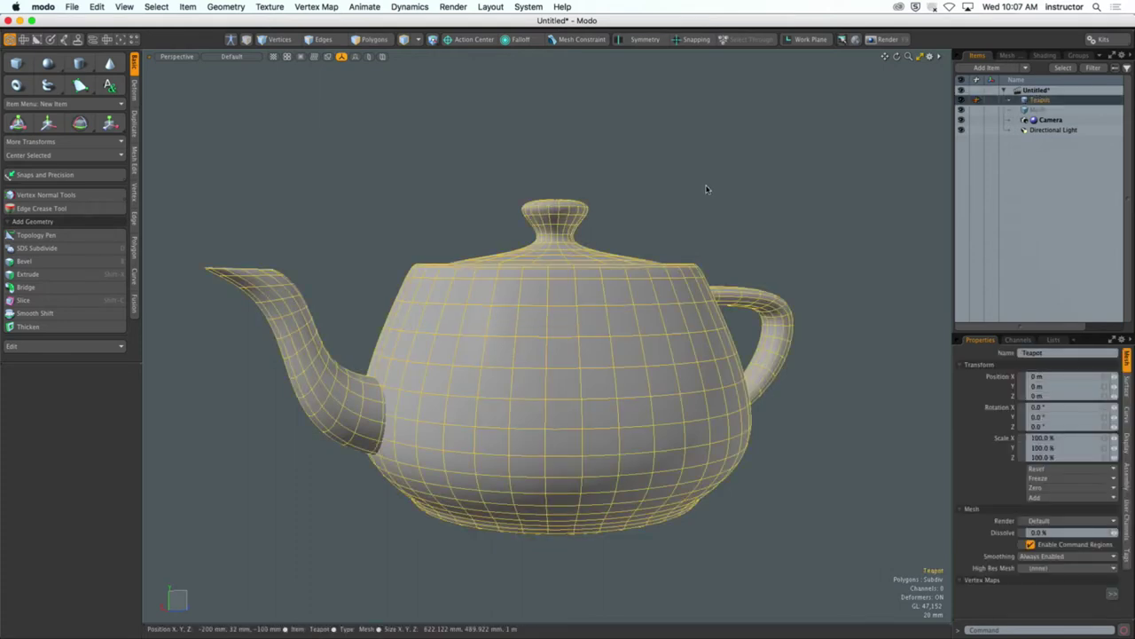
pyautogui.keyDown('alt'); pyautogui.moveTo(710, 190); pyautogui.dragTo(671, 192); pyautogui.keyUp('alt')
pyautogui.click(672, 194)
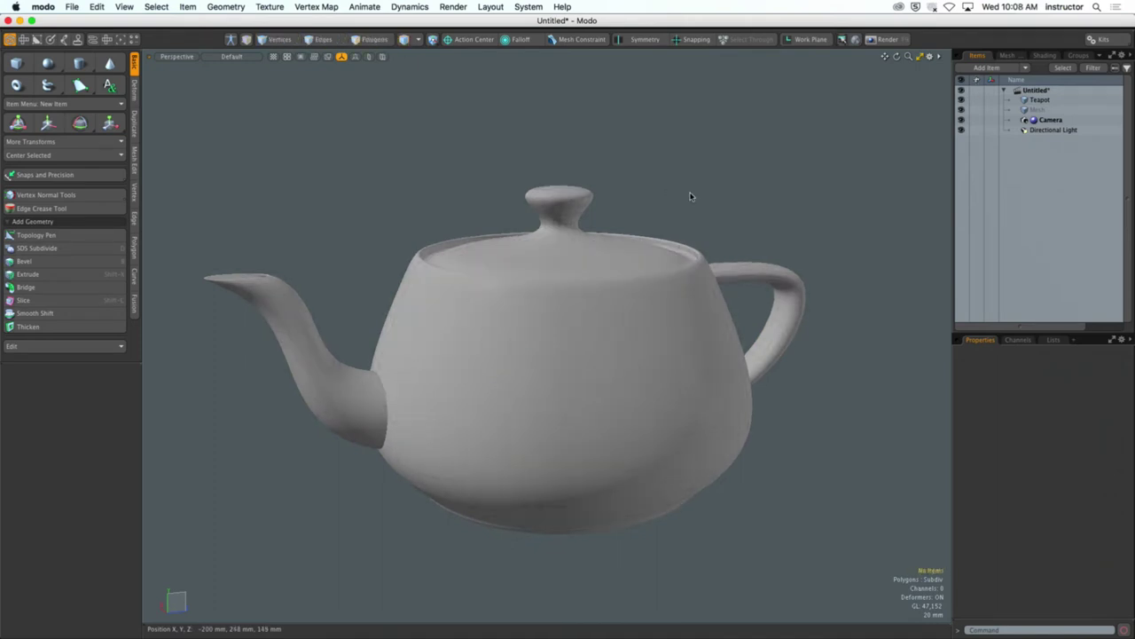
# Change from item selection to polygon selection mode and return to item mode
pyautogui.press('3')
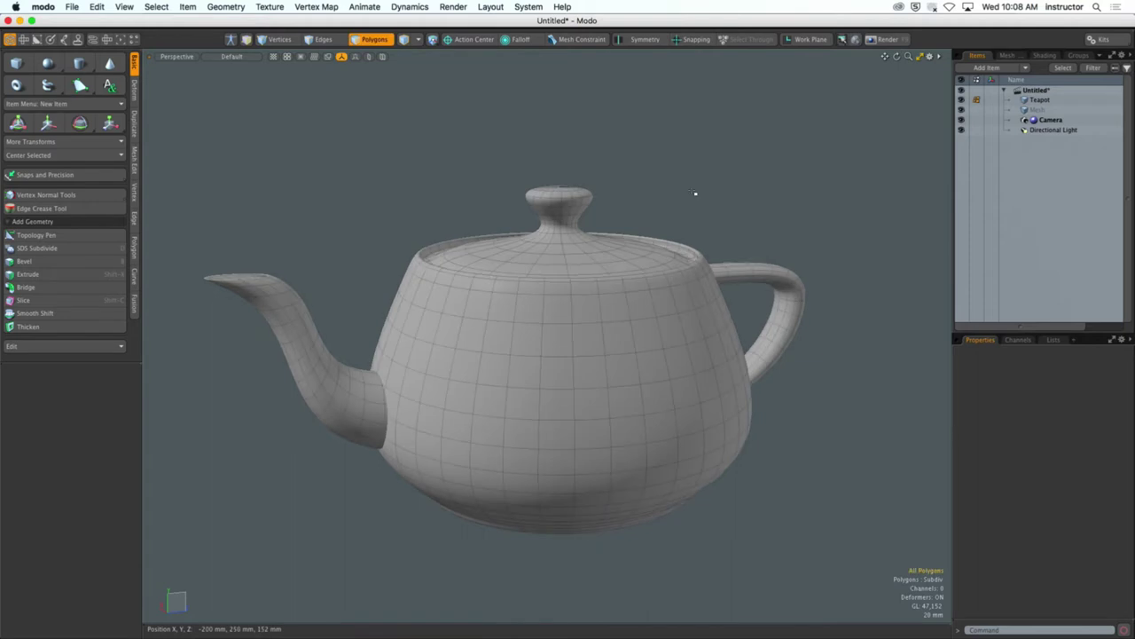
pyautogui.press('5')
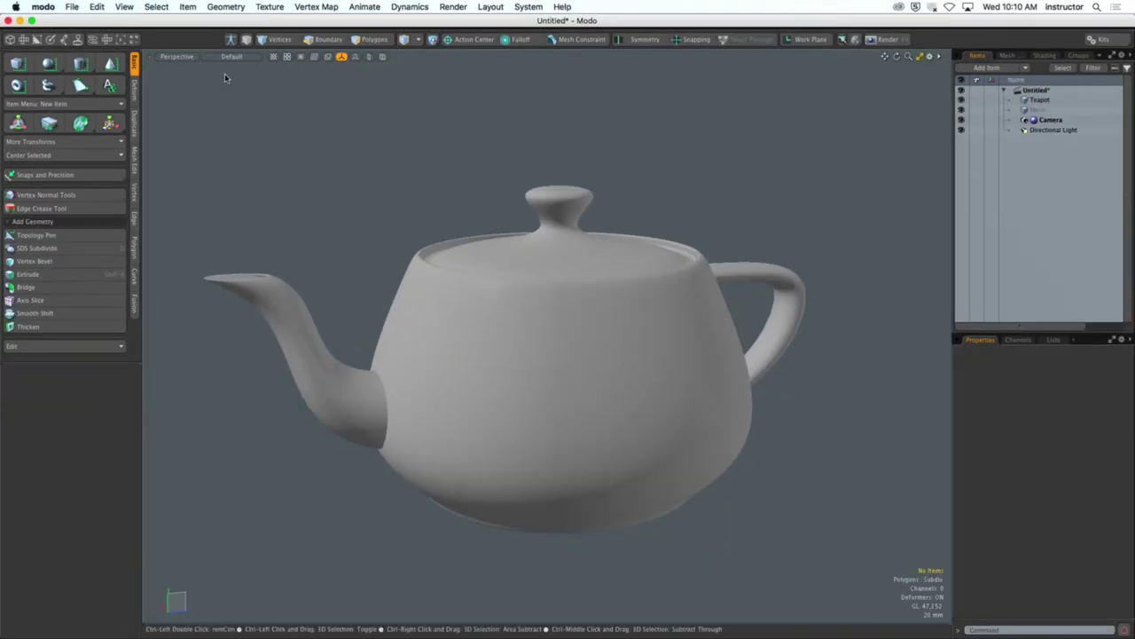
pyautogui.press('2')
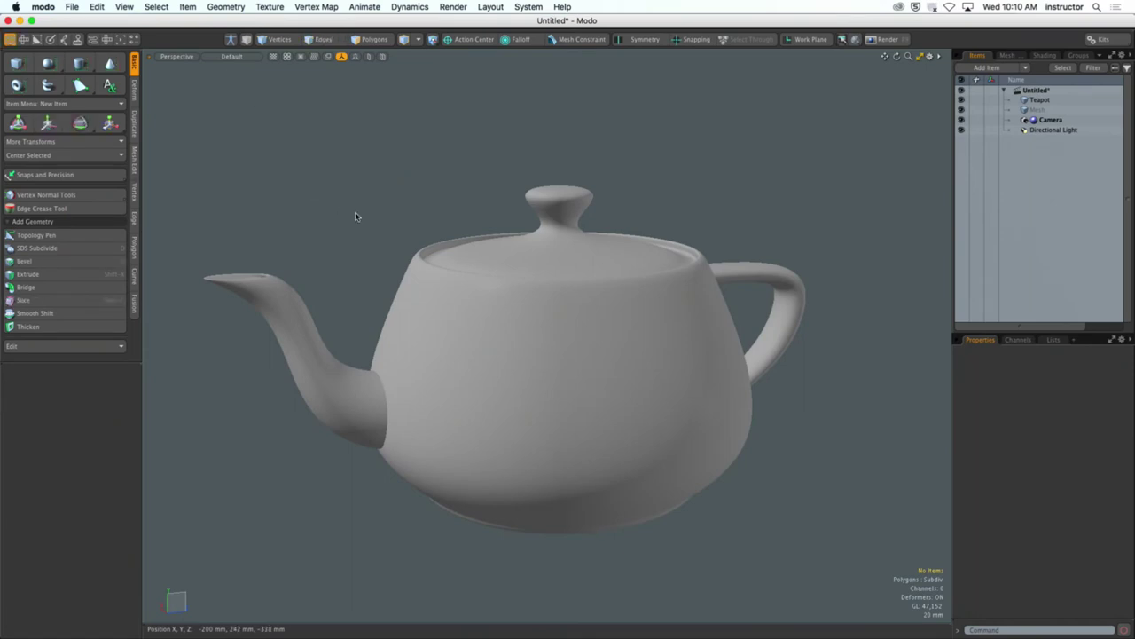
pyautogui.press('super+Tab')
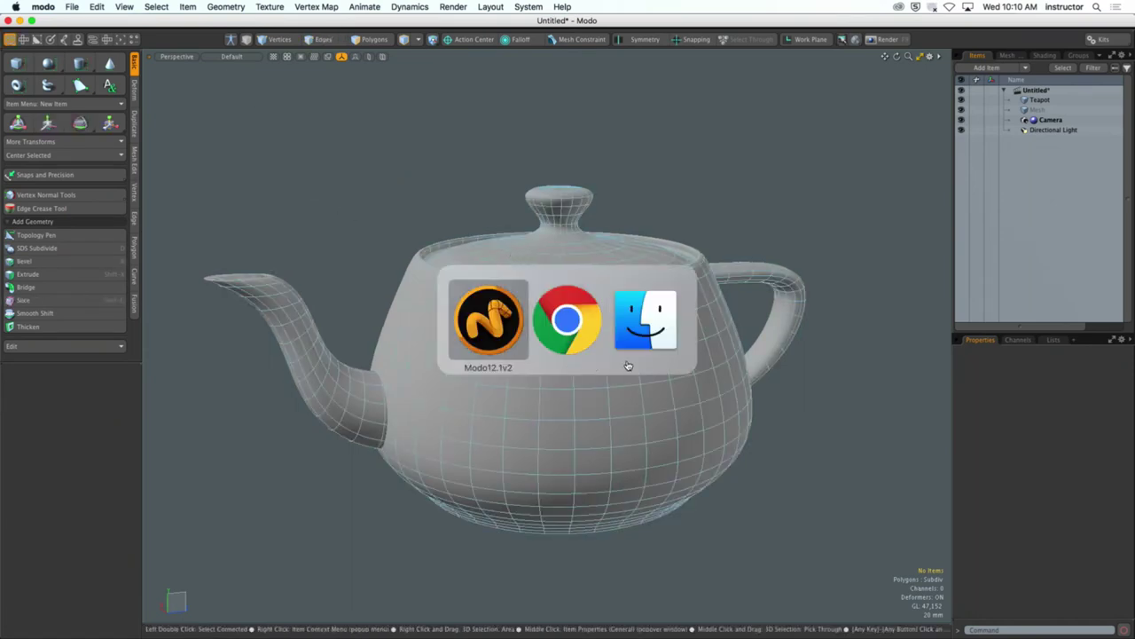
pyautogui.click(498, 330)
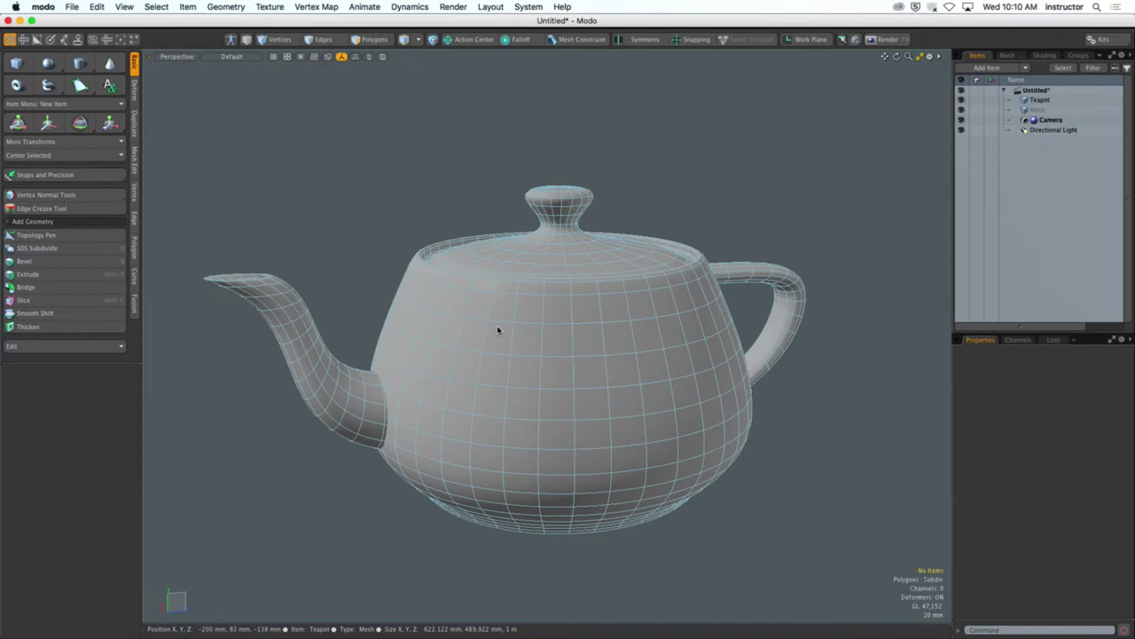
# Reveal the available layouts and switch from the Model layout to the Animate layout
pyautogui.hotkey('ctrl', 'space')
pyautogui.hotkey('alt', 'space')
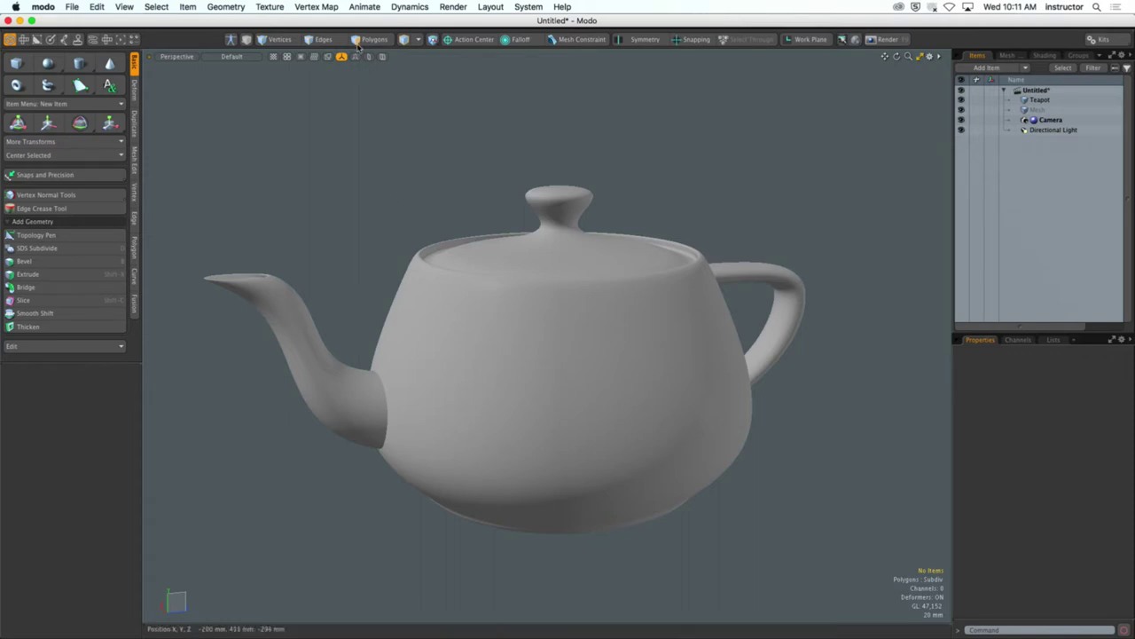
pyautogui.click(356, 29)
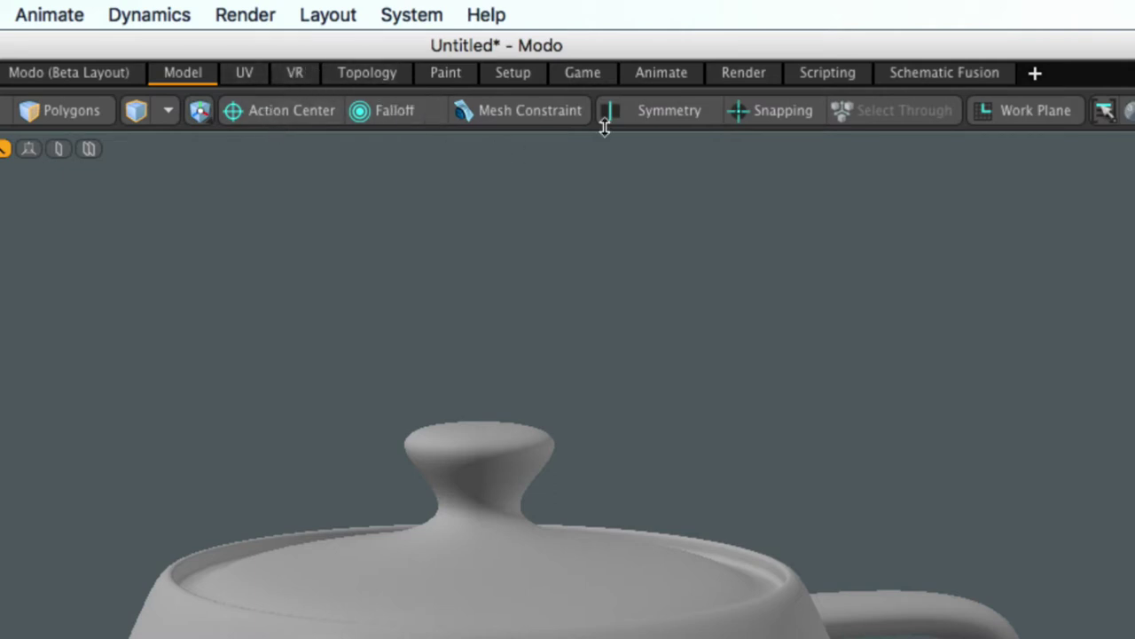
pyautogui.click(671, 75)
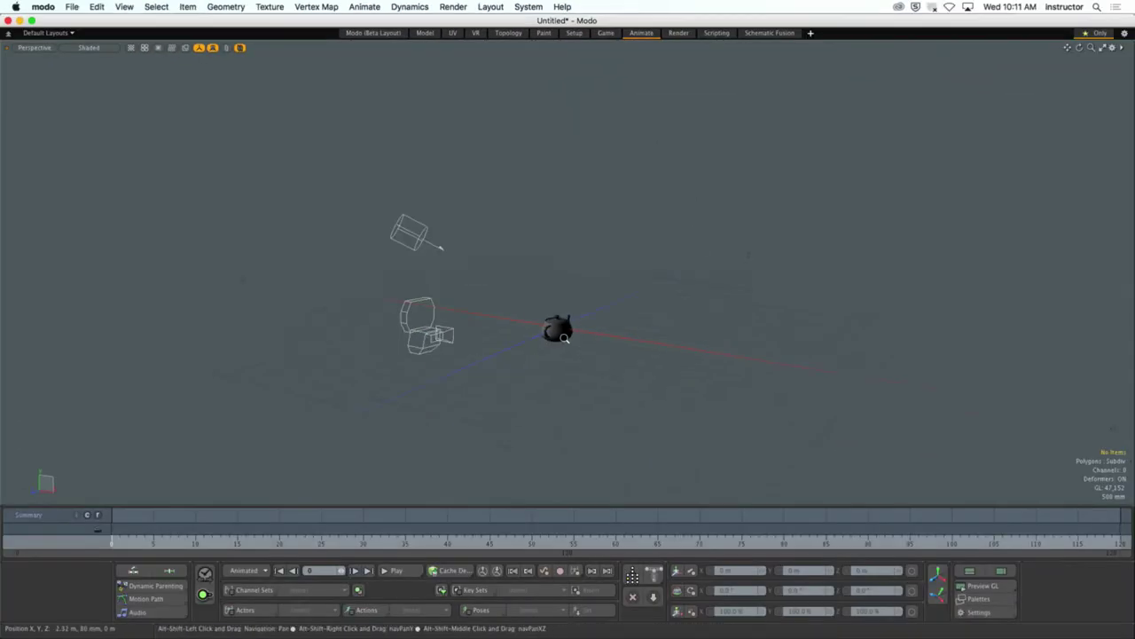
pyautogui.keyDown('ctrl'); pyautogui.keyDown('alt'); pyautogui.moveTo(665, 400); pyautogui.dragTo(575, 368); pyautogui.keyUp('alt'); pyautogui.keyUp('ctrl')
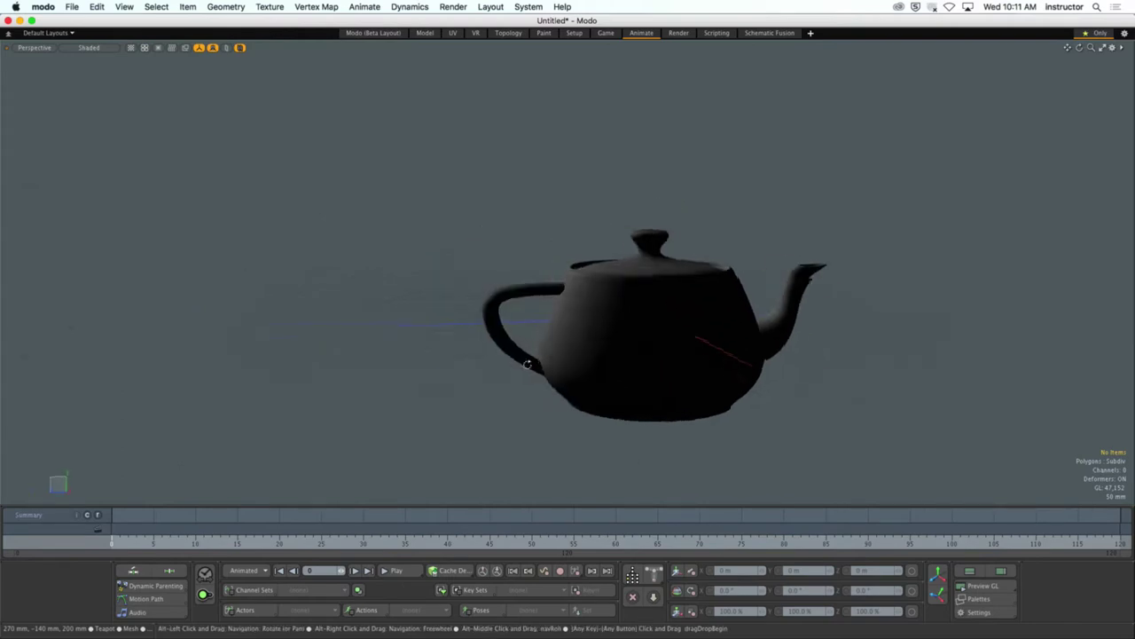
pyautogui.press('o')
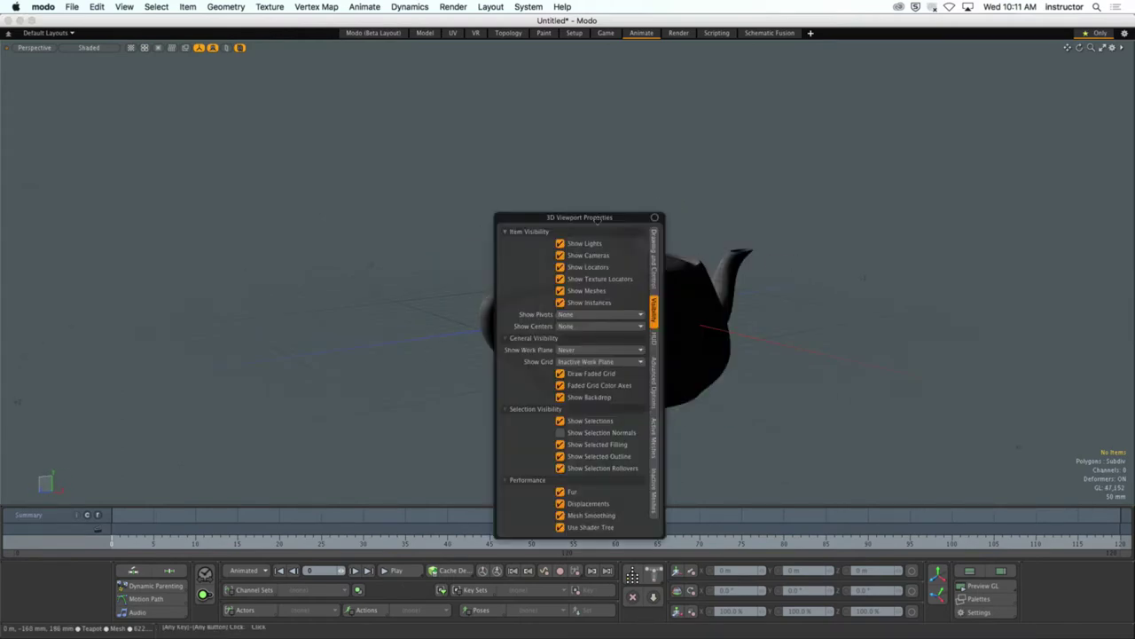
pyautogui.moveTo(536, 215); pyautogui.dragTo(580, 145)
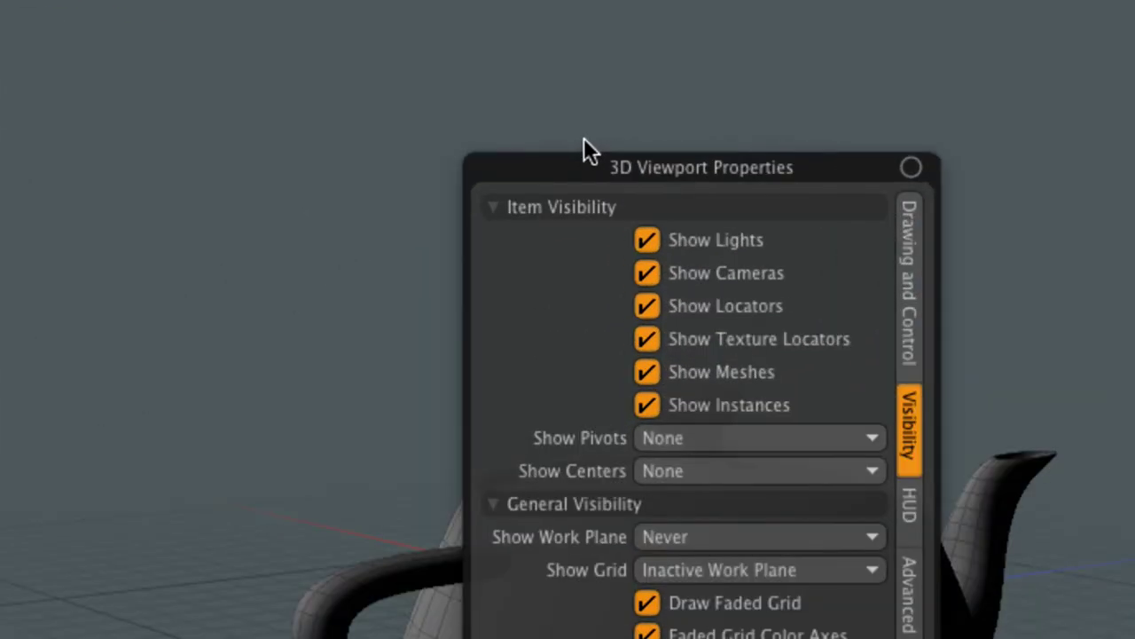
pyautogui.click(618, 193)
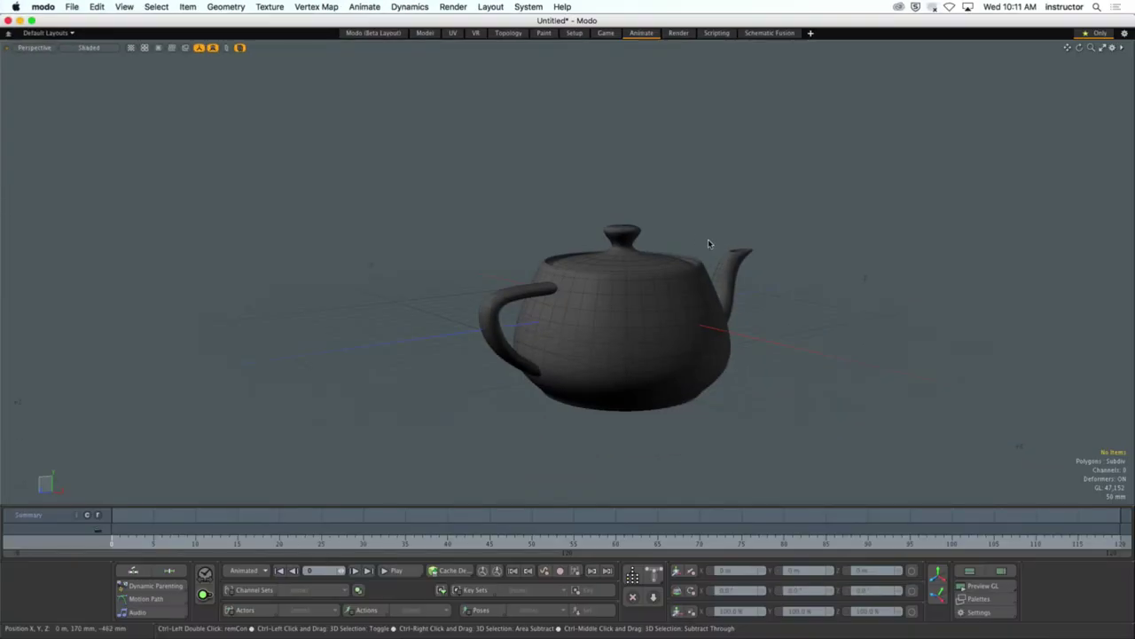
# Change the perspective viewport's shading style to Default
pyautogui.keyDown('alt'); pyautogui.moveTo(708, 244); pyautogui.dragTo(612, 216); pyautogui.keyUp('alt')
pyautogui.scroll(3, 611, 215)
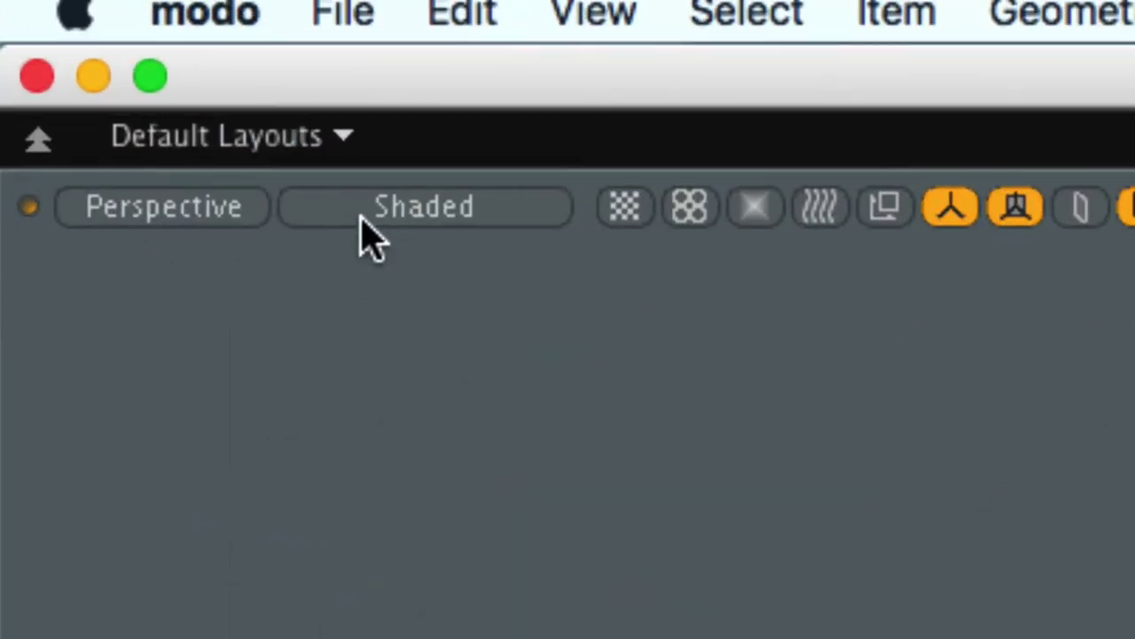
pyautogui.click(422, 210)
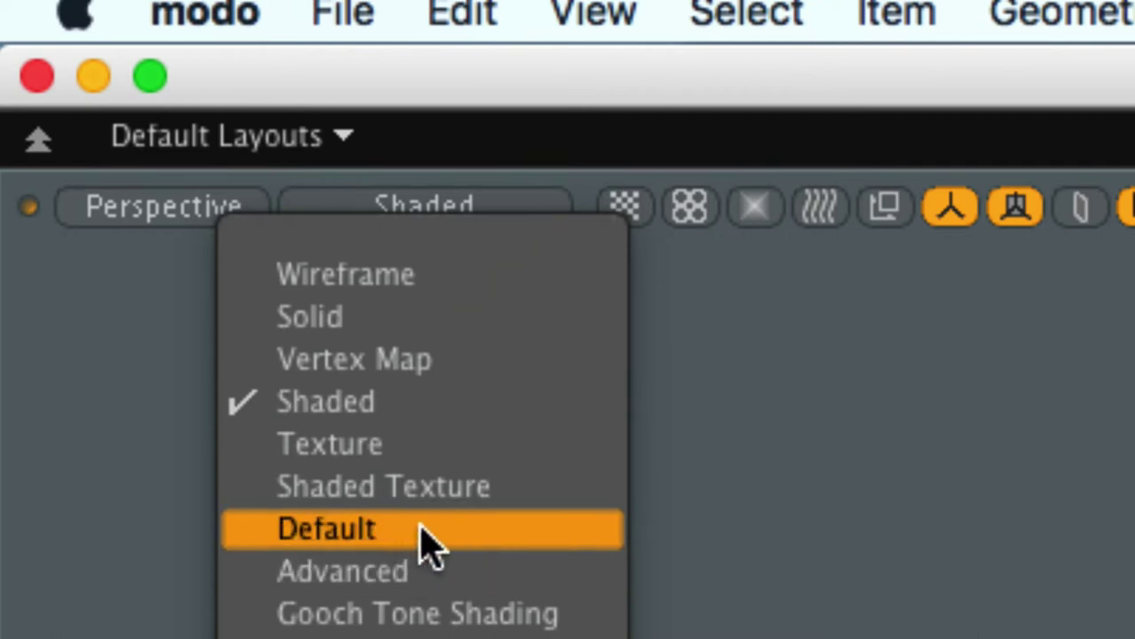
pyautogui.click(463, 532)
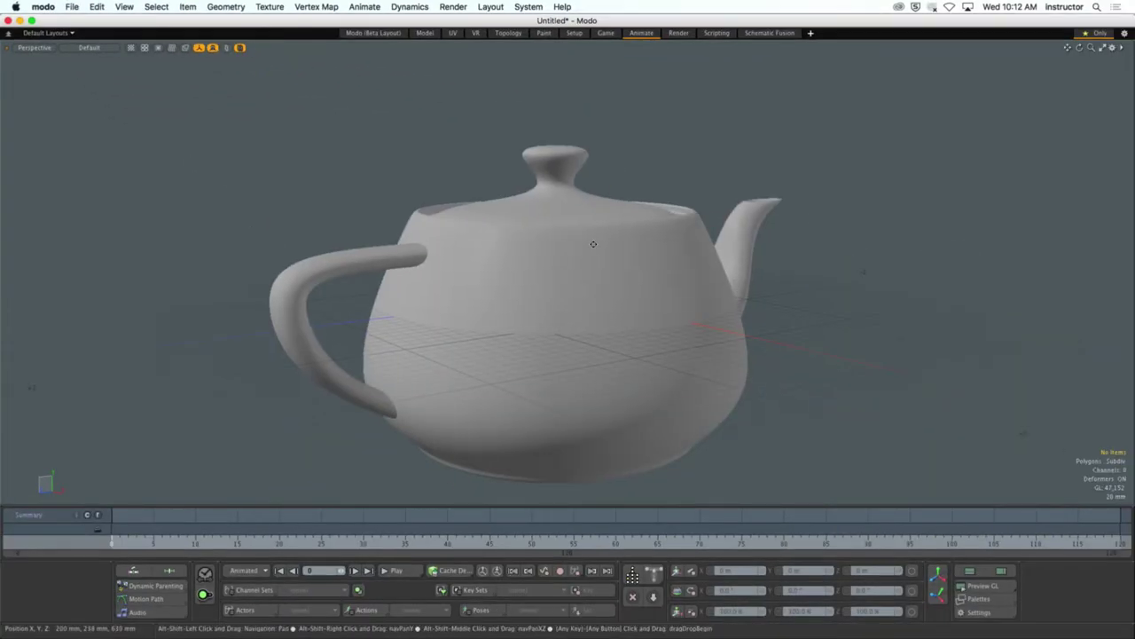
pyautogui.moveTo(594, 244)
pyautogui.keyDown('alt'); pyautogui.mouseDown()
pyautogui.moveTo(697, 243)
pyautogui.moveTo(671, 273)
pyautogui.moveTo(573, 245)
pyautogui.mouseUp(); pyautogui.keyUp('alt')
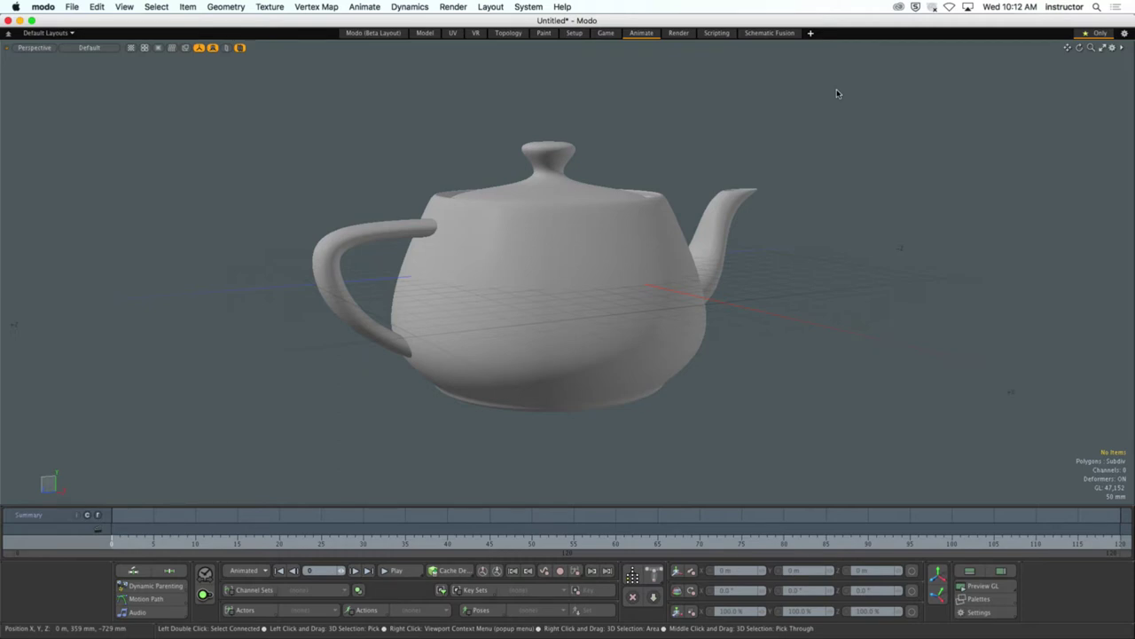
# Select the teapot and move it along its X axis to about -194 mm
pyautogui.click(687, 265)
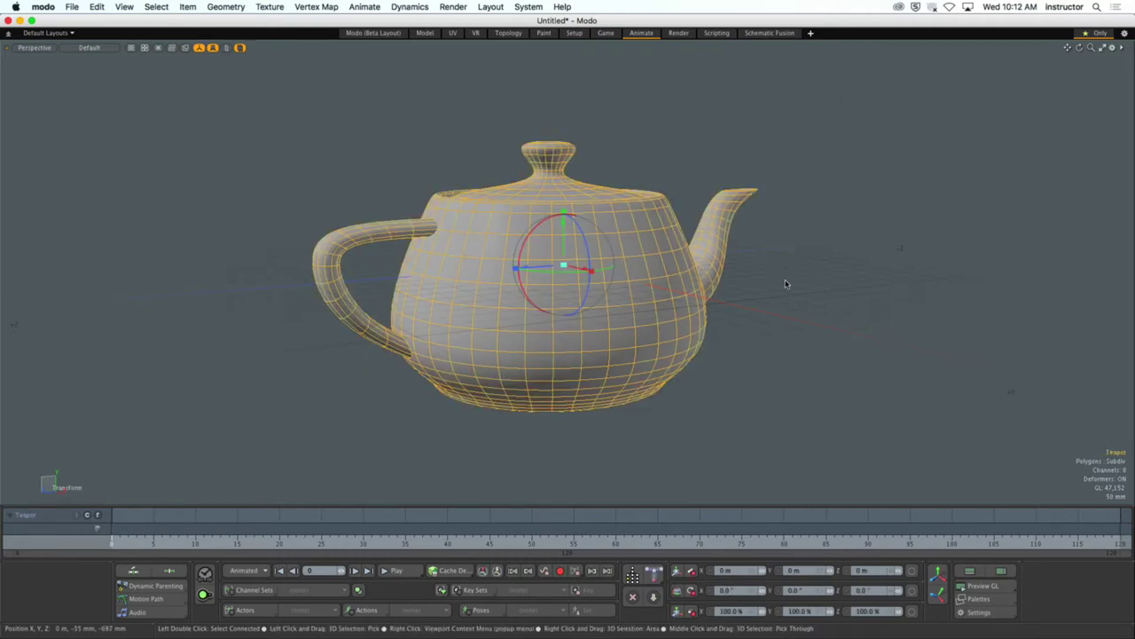
pyautogui.moveTo(785, 284); pyautogui.dragTo(793, 362)
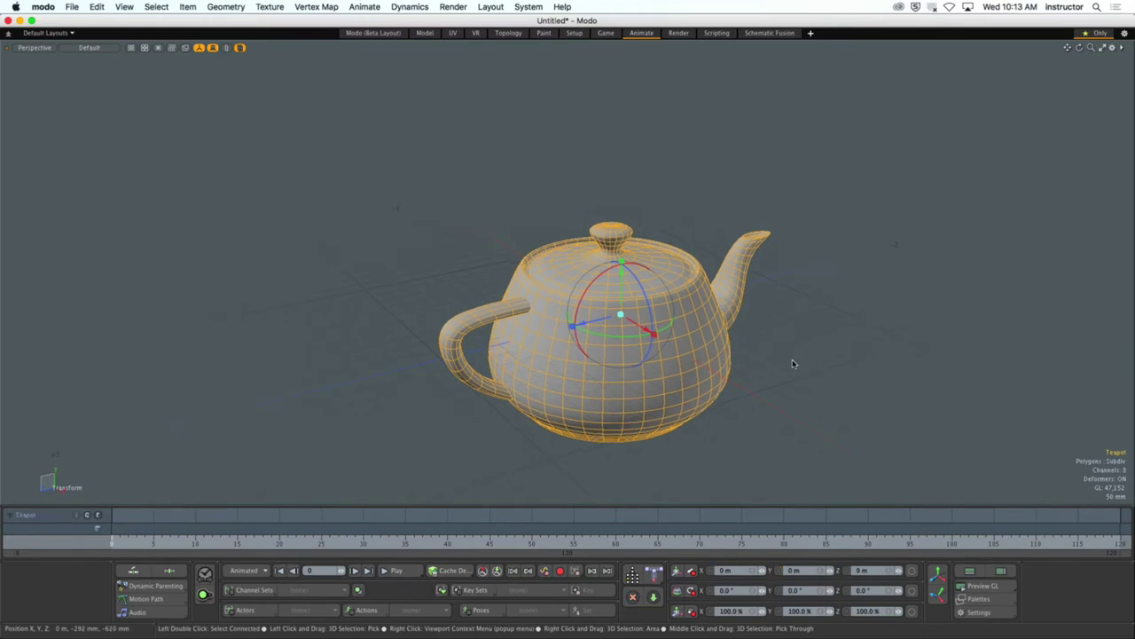
pyautogui.moveTo(654, 334); pyautogui.dragTo(609, 308)
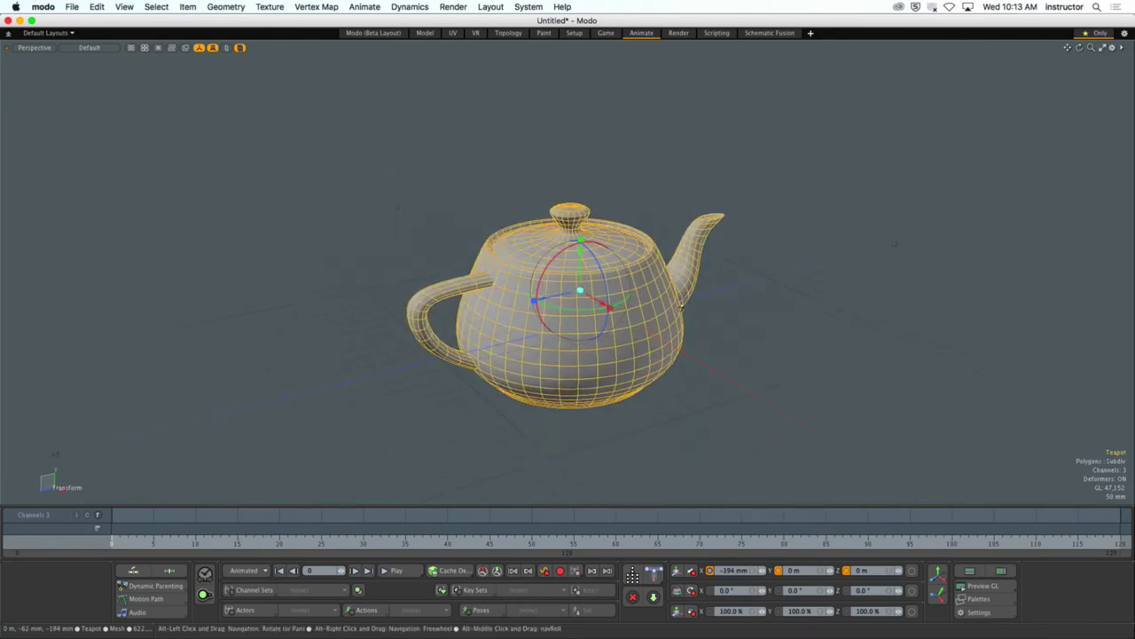
# Try moving the teapot to about -632 mm on Z and rotating it about -13.5° around Z, and undo both changes
pyautogui.moveTo(531, 298); pyautogui.dragTo(754, 290)
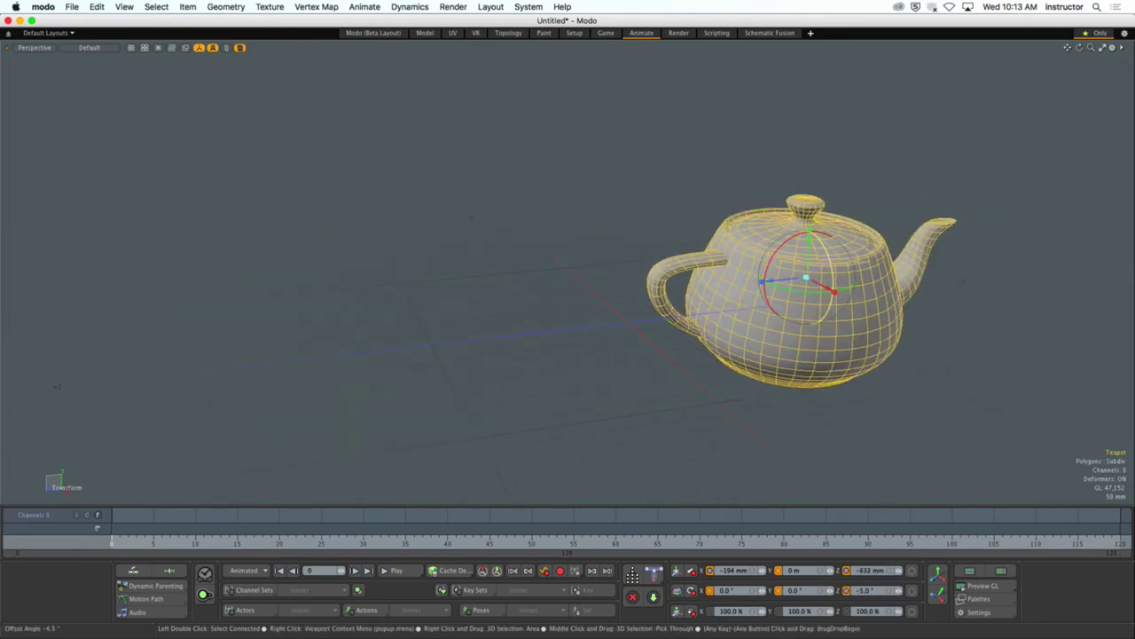
pyautogui.moveTo(834, 291); pyautogui.dragTo(853, 321)
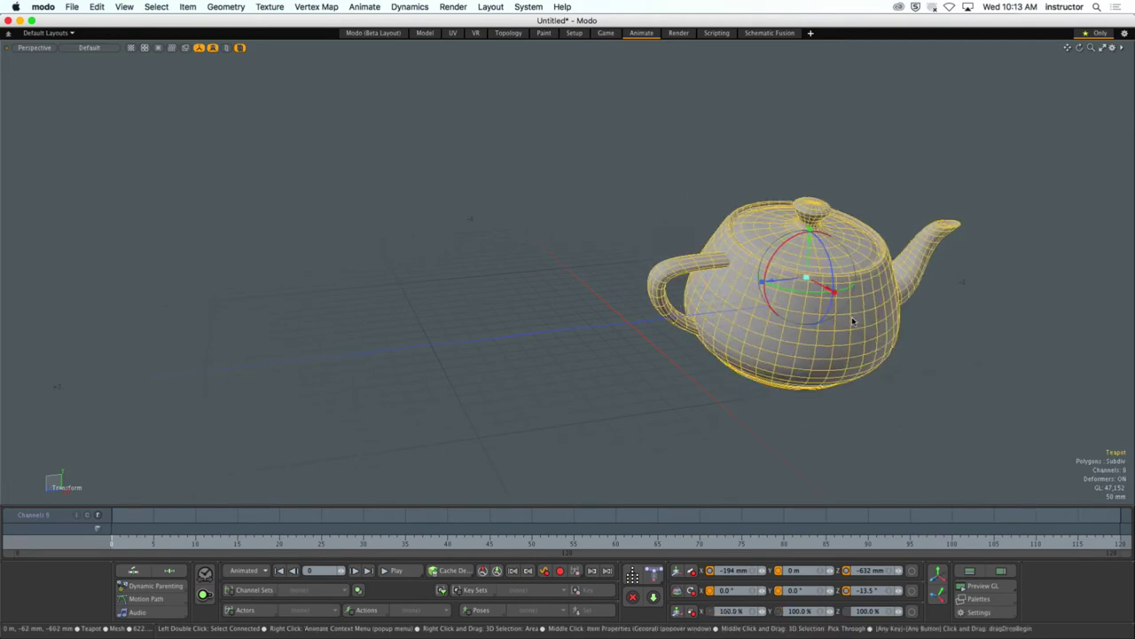
pyautogui.press('super+z')
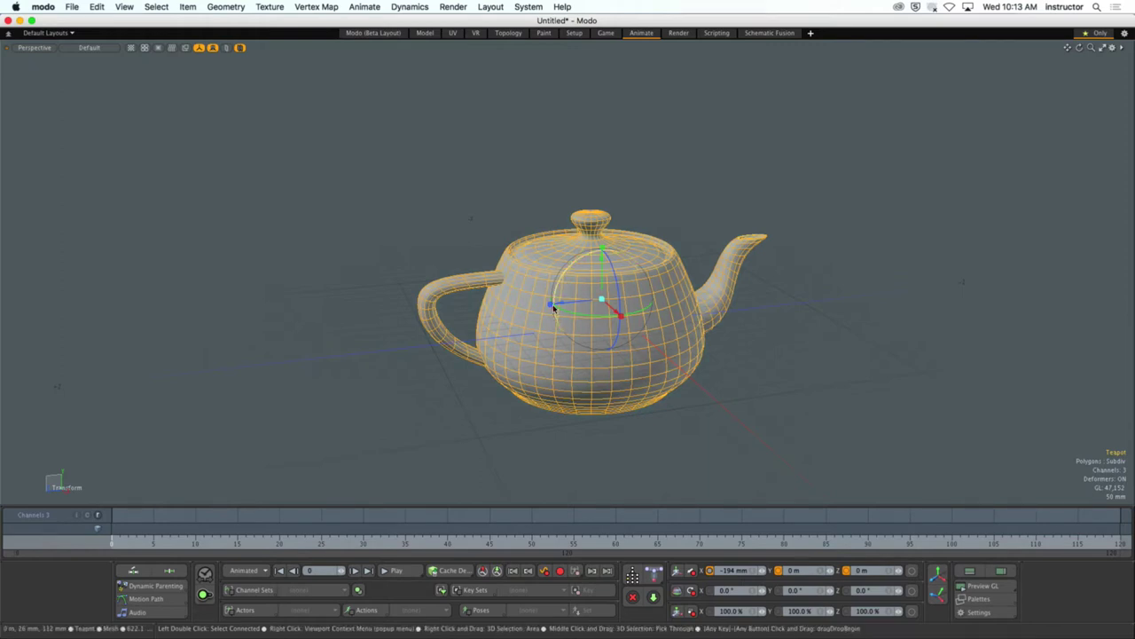
# Move the teapot along its Z axis to about 906 mm
pyautogui.moveTo(549, 304); pyautogui.dragTo(187, 342)
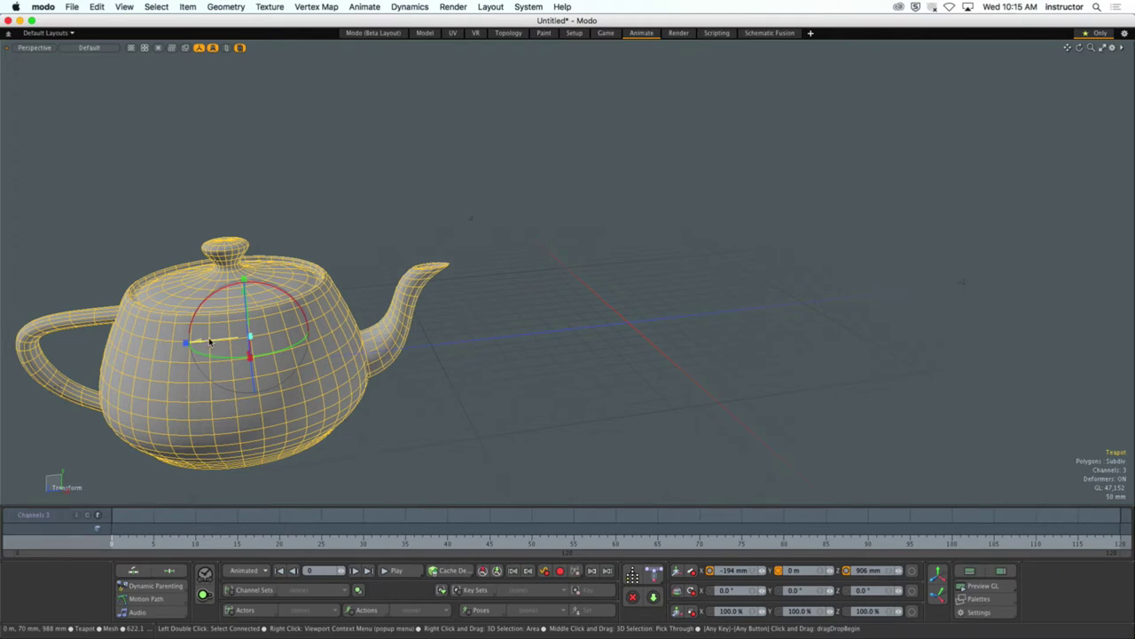
pyautogui.scroll(3, 591, 411)
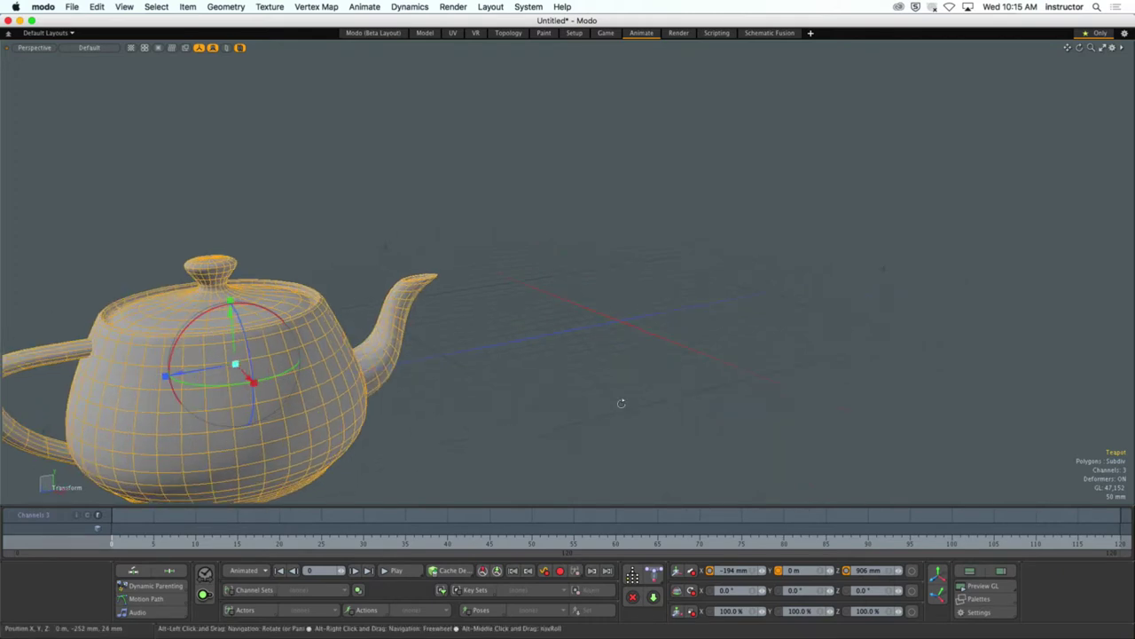
pyautogui.keyDown('alt'); pyautogui.keyDown('shift'); pyautogui.moveTo(614, 402); pyautogui.dragTo(608, 388); pyautogui.keyUp('shift'); pyautogui.keyUp('alt')
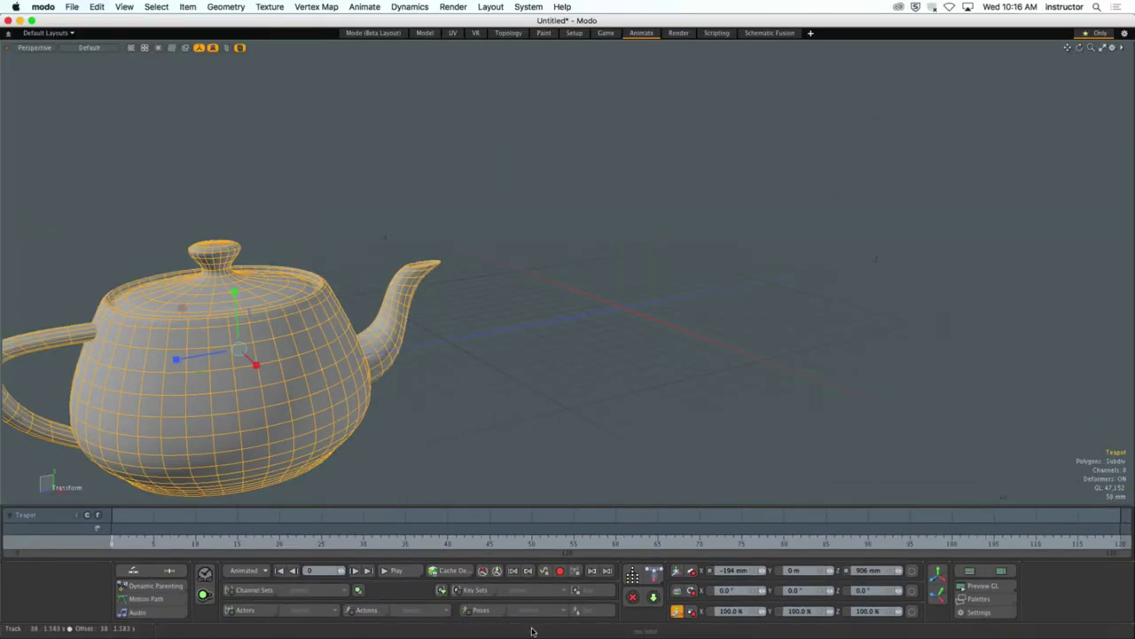
# Key the teapot's position, rotation and scale channels at frame 0, one transform group at a time
pyautogui.click(692, 572)
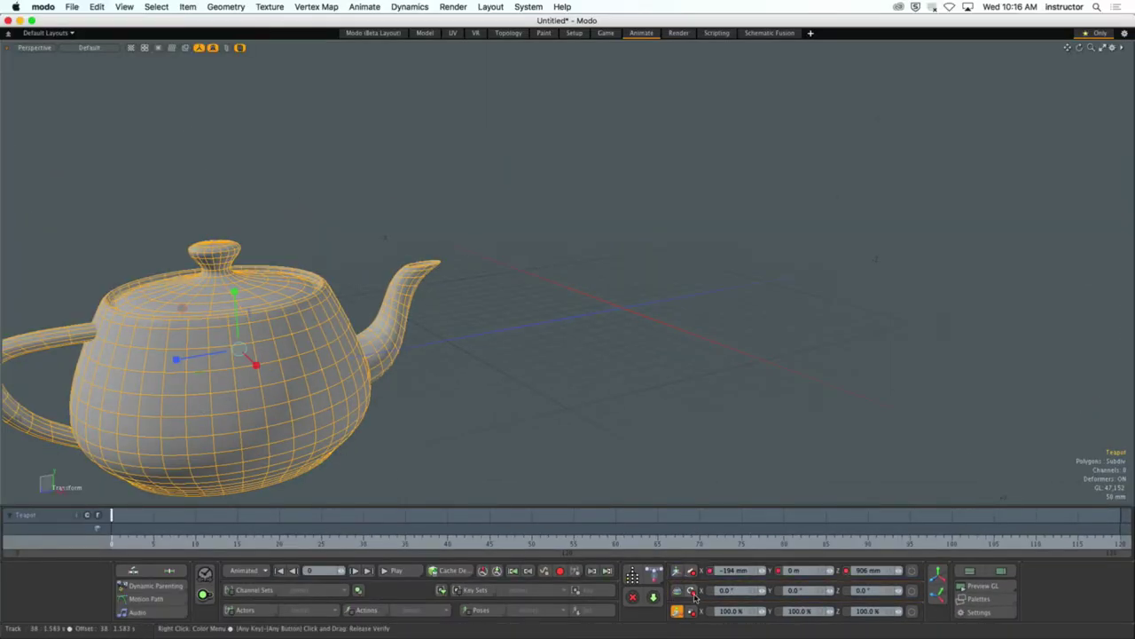
pyautogui.click(693, 590)
pyautogui.click(693, 612)
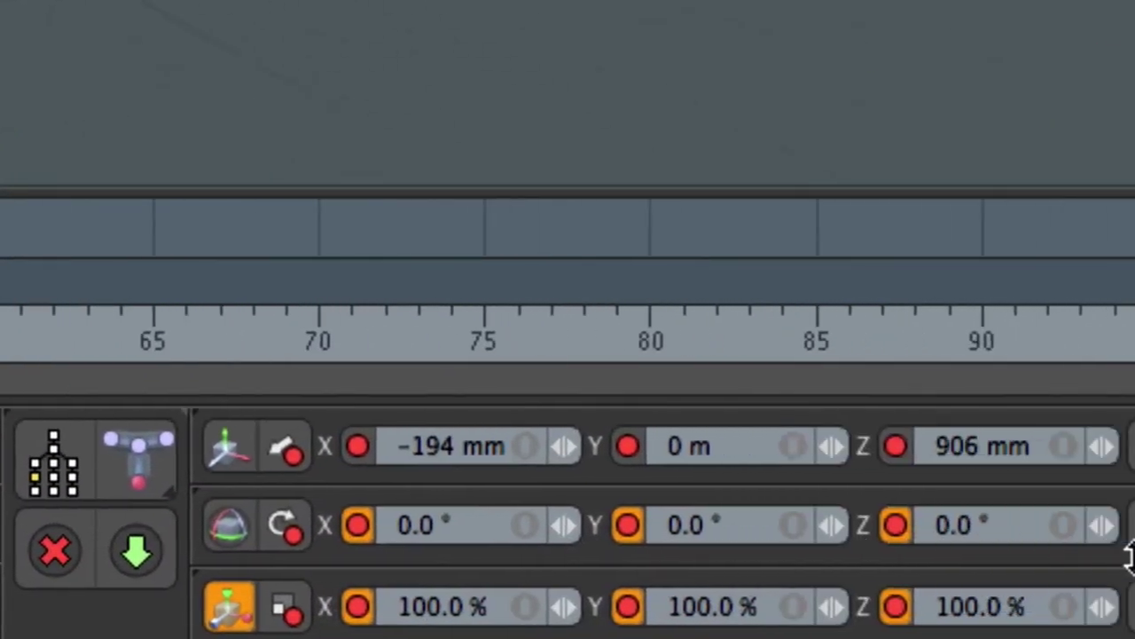
# Undo the position, rotation and scale keys on the teapot
pyautogui.hotkey('ctrl', 'z')
pyautogui.hotkey('ctrl', 'z')
pyautogui.hotkey('ctrl', 'z')
pyautogui.hotkey('ctrl', 'z')
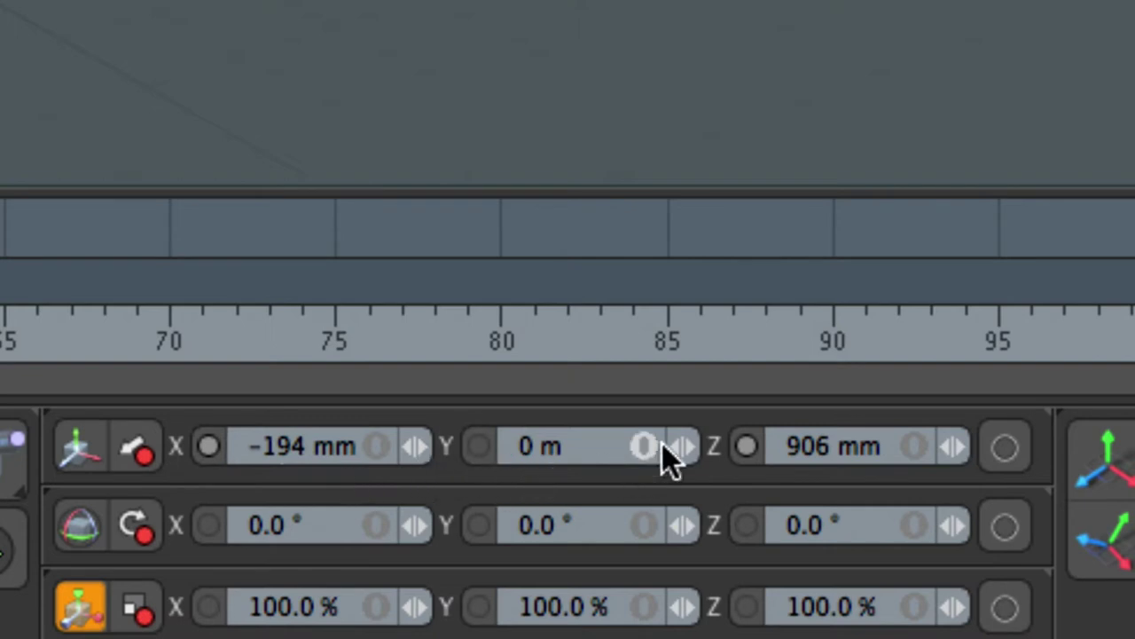
# Toggle a key on only the teapot's X position channel on and off again
pyautogui.click(209, 446)
pyautogui.keyDown('shift'); pyautogui.click(209, 446); pyautogui.keyUp('shift')
pyautogui.click(206, 446)
pyautogui.click(210, 443)
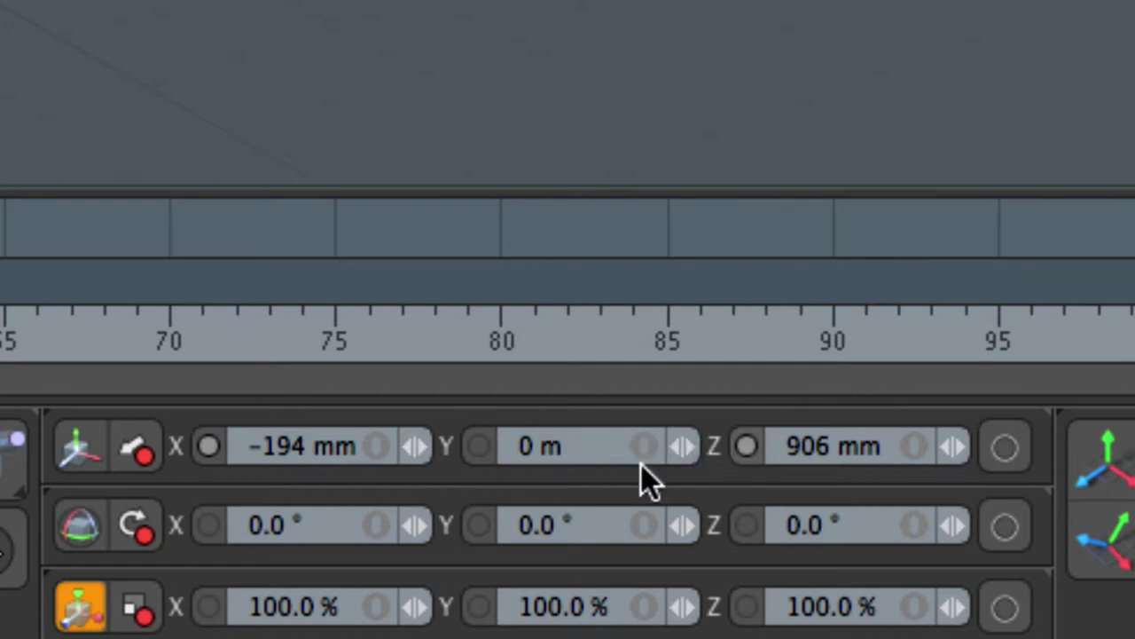
# Key all three of the teapot's position channels at once, and remove those keys again
pyautogui.click(134, 452)
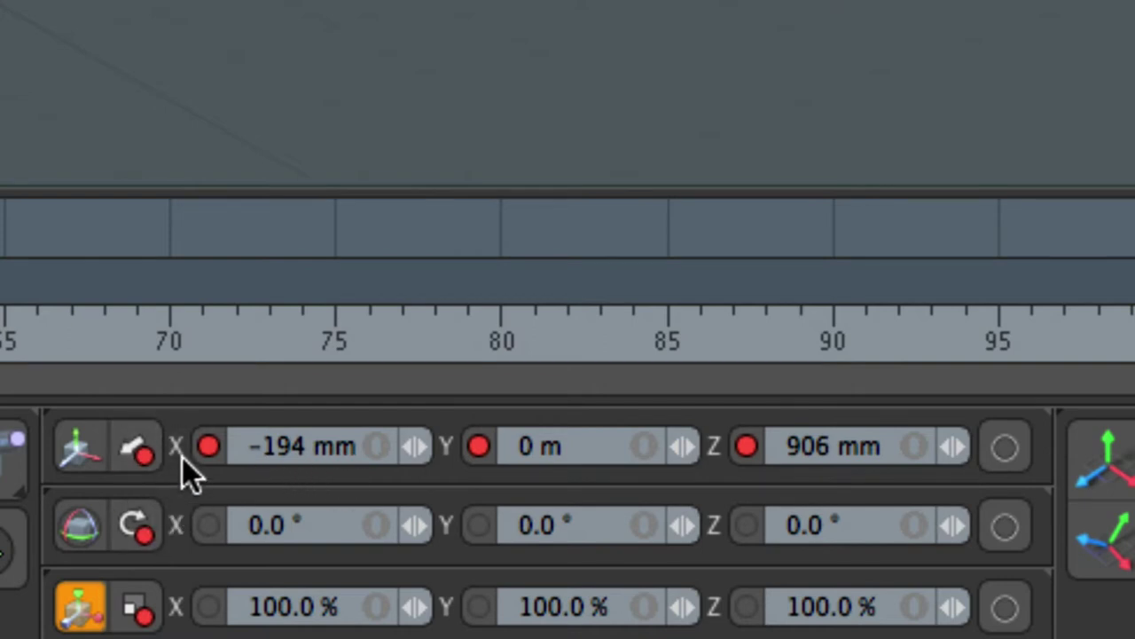
pyautogui.click(208, 446)
pyautogui.click(478, 446)
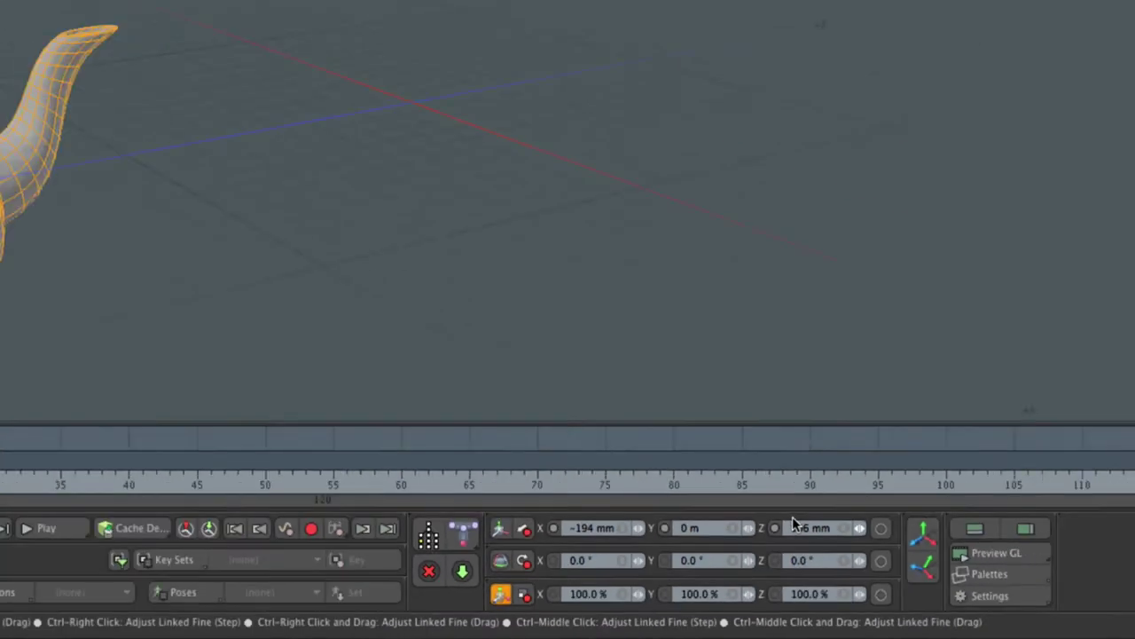
# Activate the Transform tool on the teapot and key all its position, rotation and scale channels at frame 0
pyautogui.press('y')
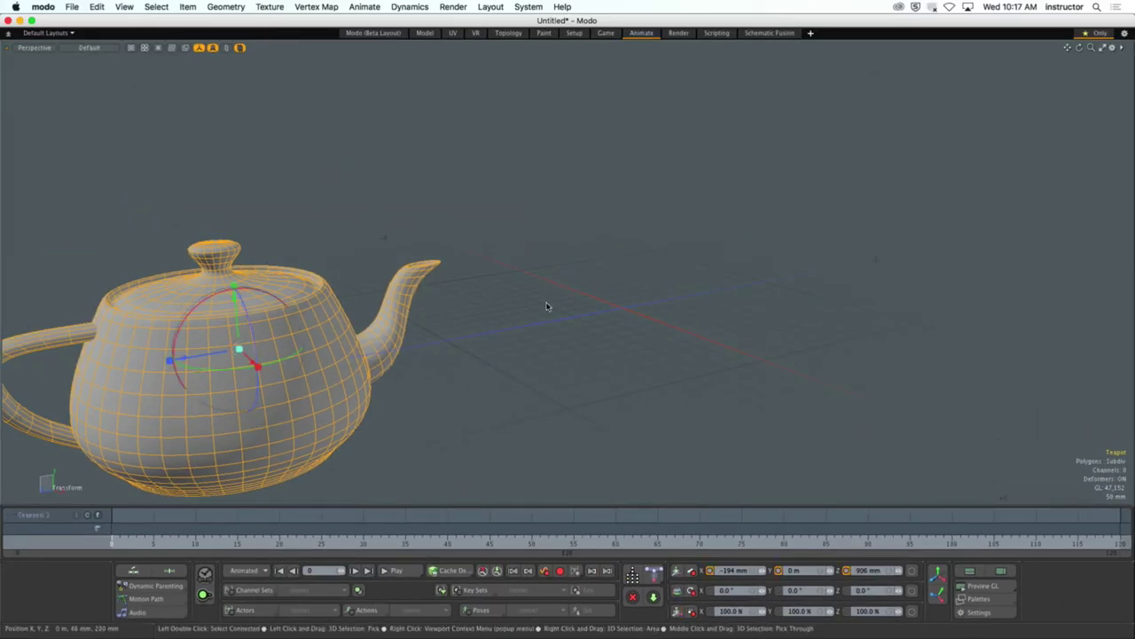
pyautogui.keyDown('alt'); pyautogui.moveTo(414, 405); pyautogui.dragTo(503, 374); pyautogui.keyUp('alt')
pyautogui.press('s')
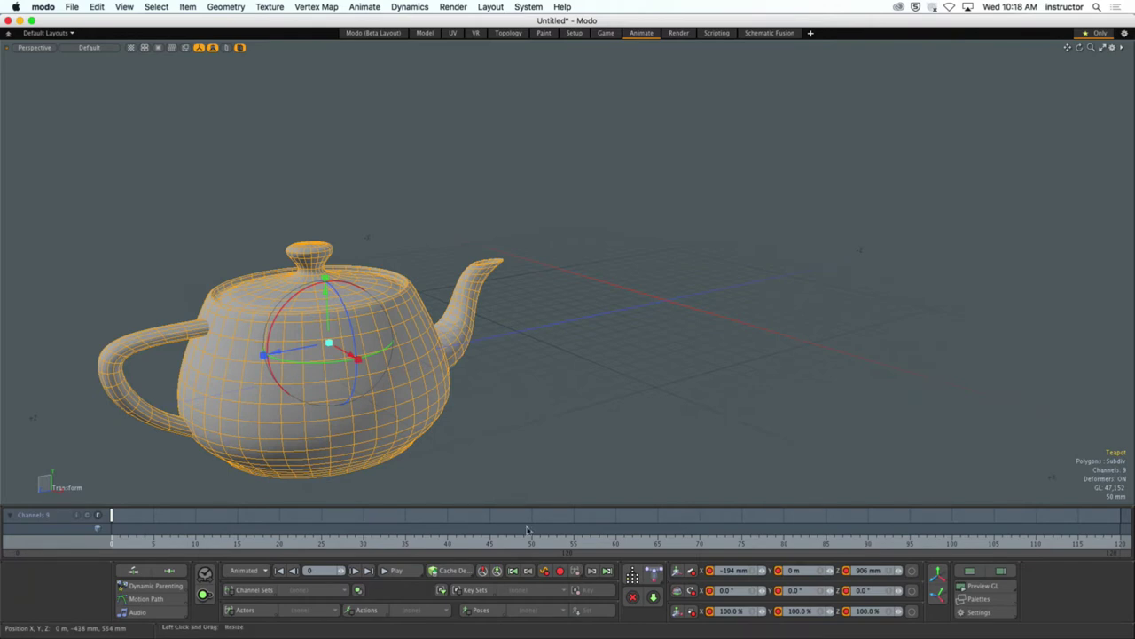
# Move the timeline playhead to frames 60, 55, 50 and 45, and scrub it to frame 32
pyautogui.click(616, 543)
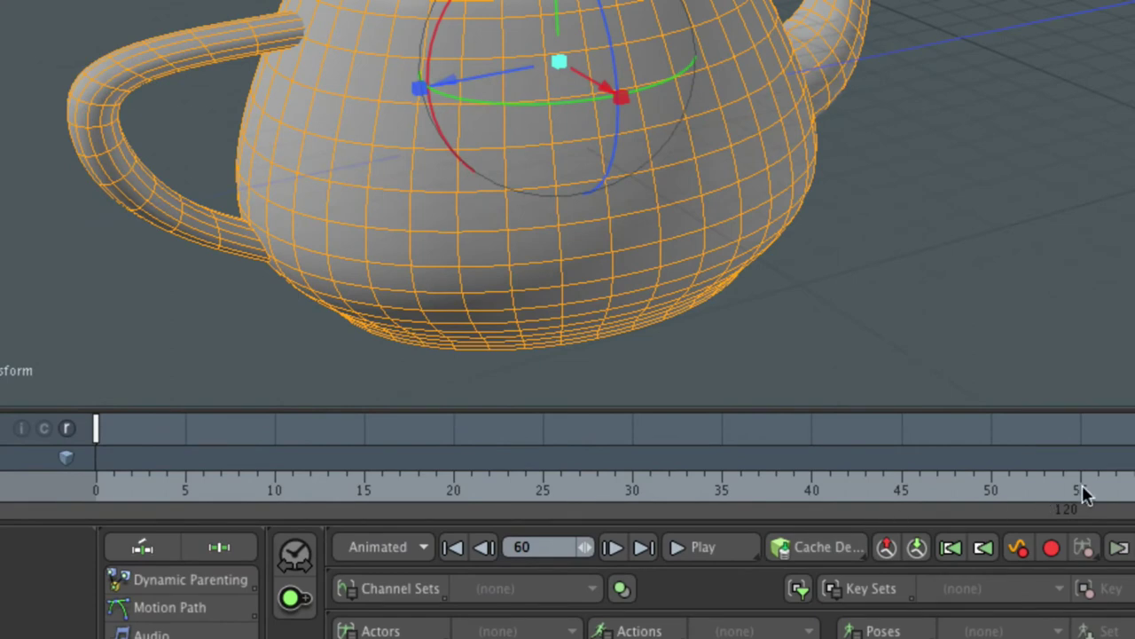
pyautogui.click(1020, 493)
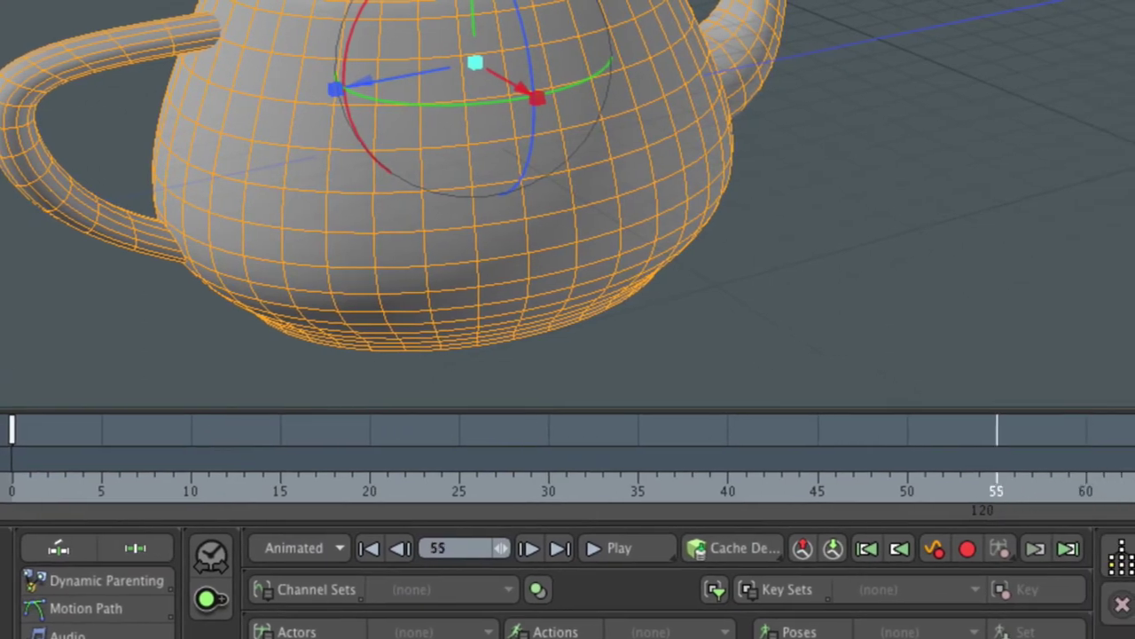
pyautogui.click(930, 493)
pyautogui.click(818, 490)
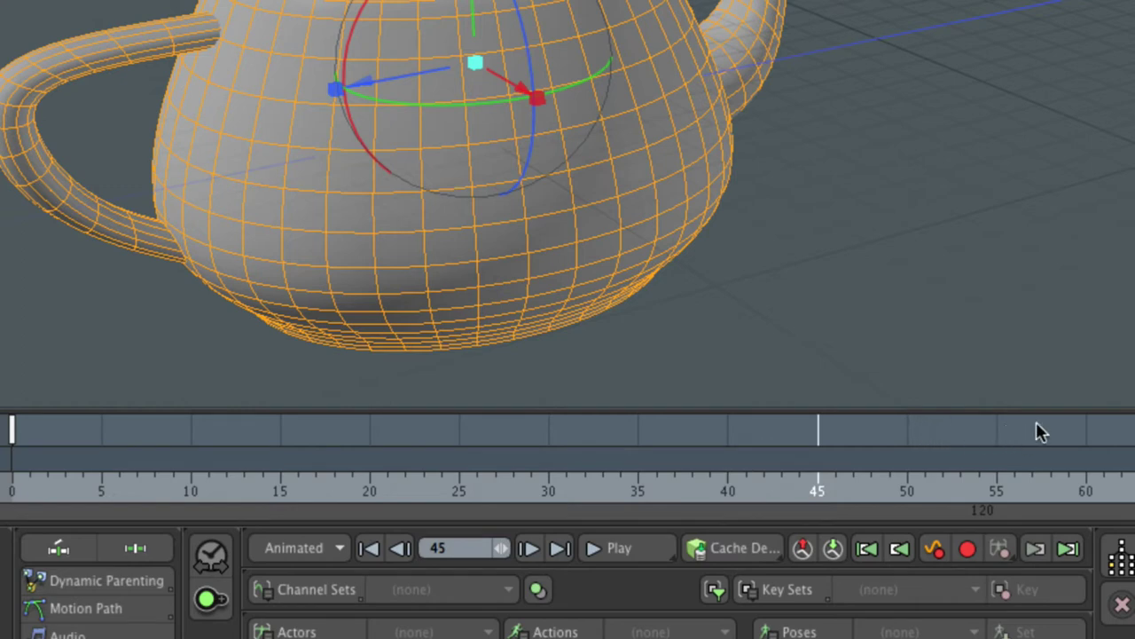
pyautogui.moveTo(962, 491)
pyautogui.mouseDown()
pyautogui.moveTo(881, 480)
pyautogui.moveTo(598, 493)
pyautogui.mouseUp()
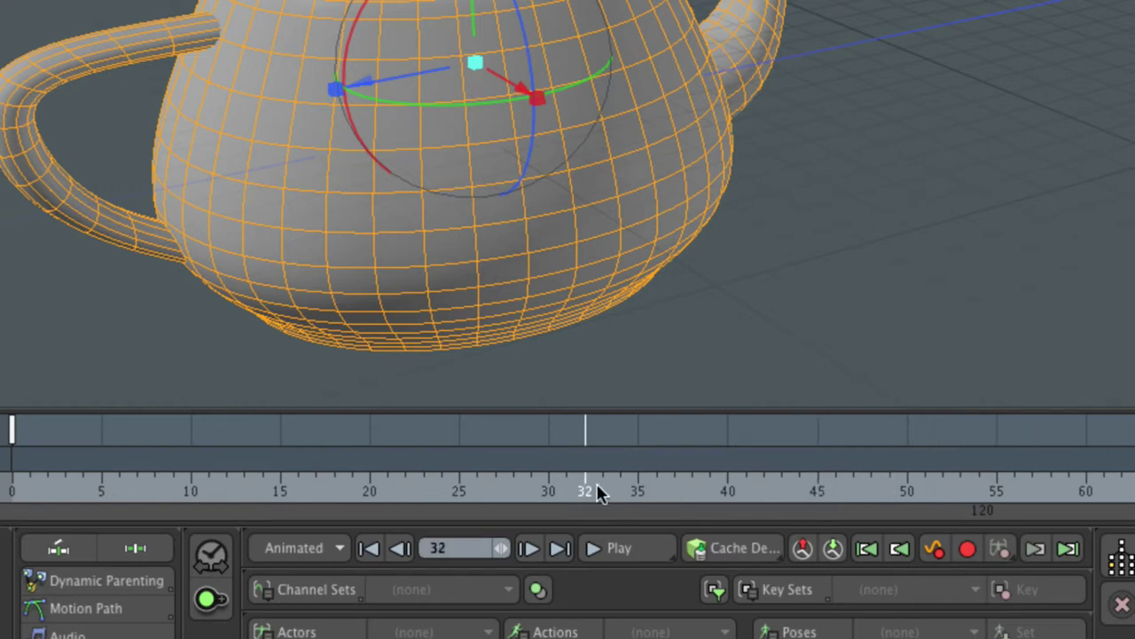
# Set the current frame to 60
pyautogui.click(1086, 488)
pyautogui.click(437, 548)
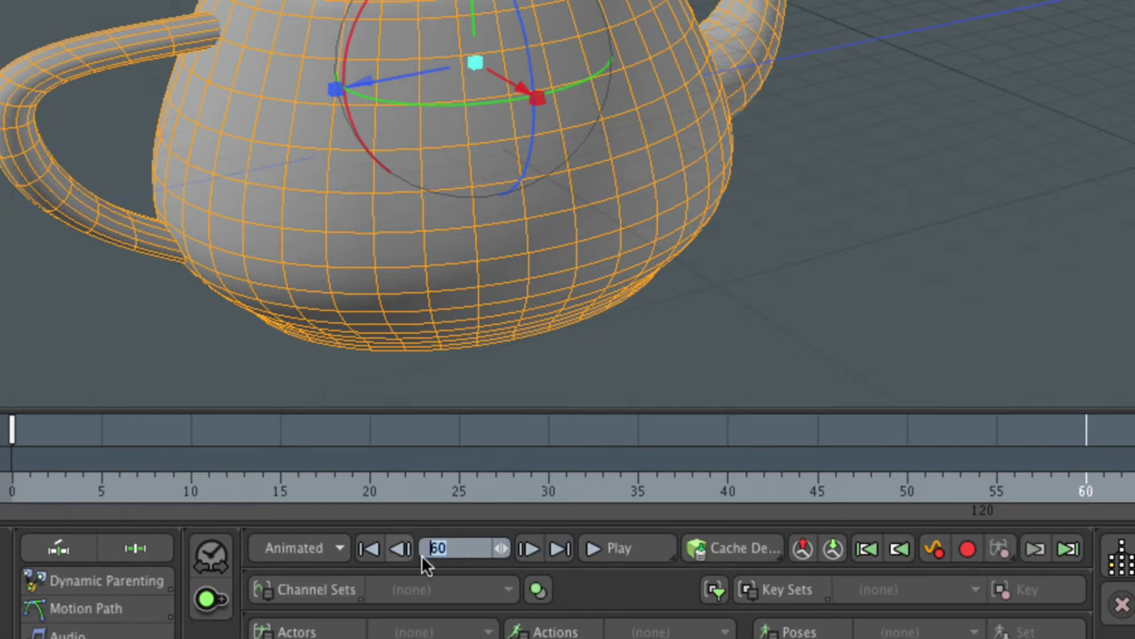
pyautogui.click(455, 548)
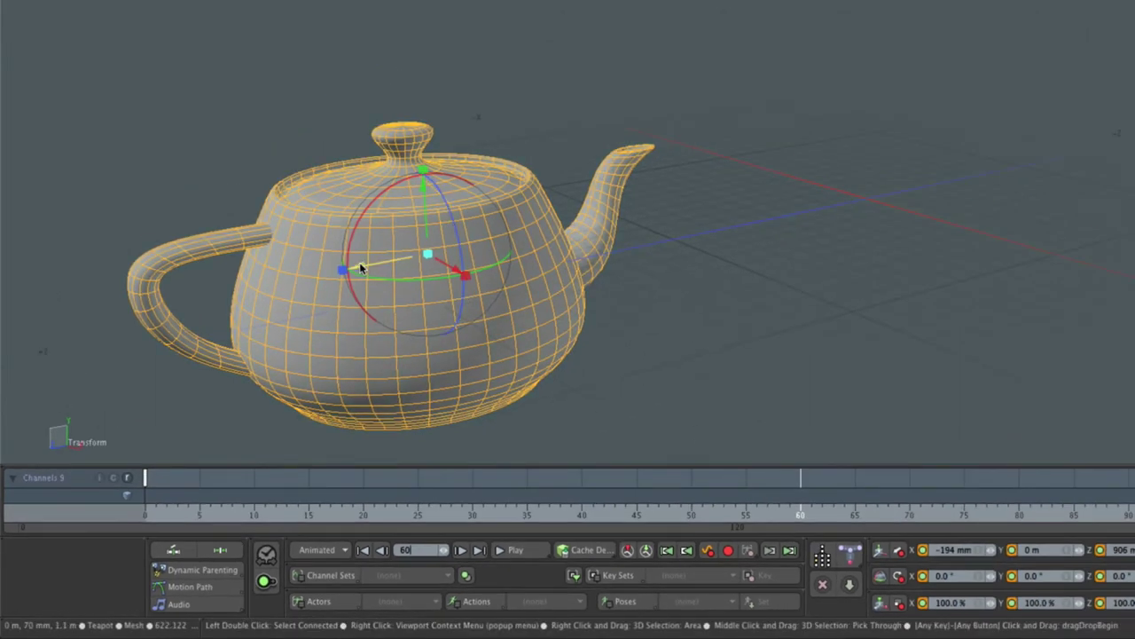
# Try moving the teapot along its Z axis at frame 60, and undo the move
pyautogui.moveTo(363, 264); pyautogui.dragTo(36, 337)
pyautogui.press('super+z')
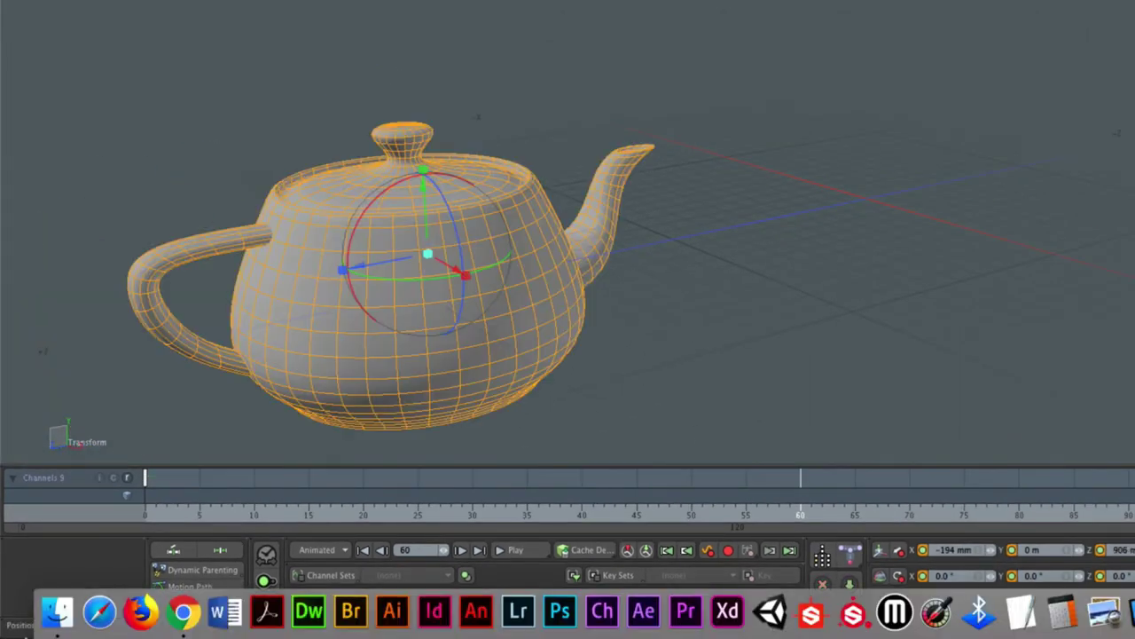
# Move the teapot along its Z axis to -714 mm at frame 60, and play the animation through
pyautogui.moveTo(262, 355); pyautogui.dragTo(750, 262)
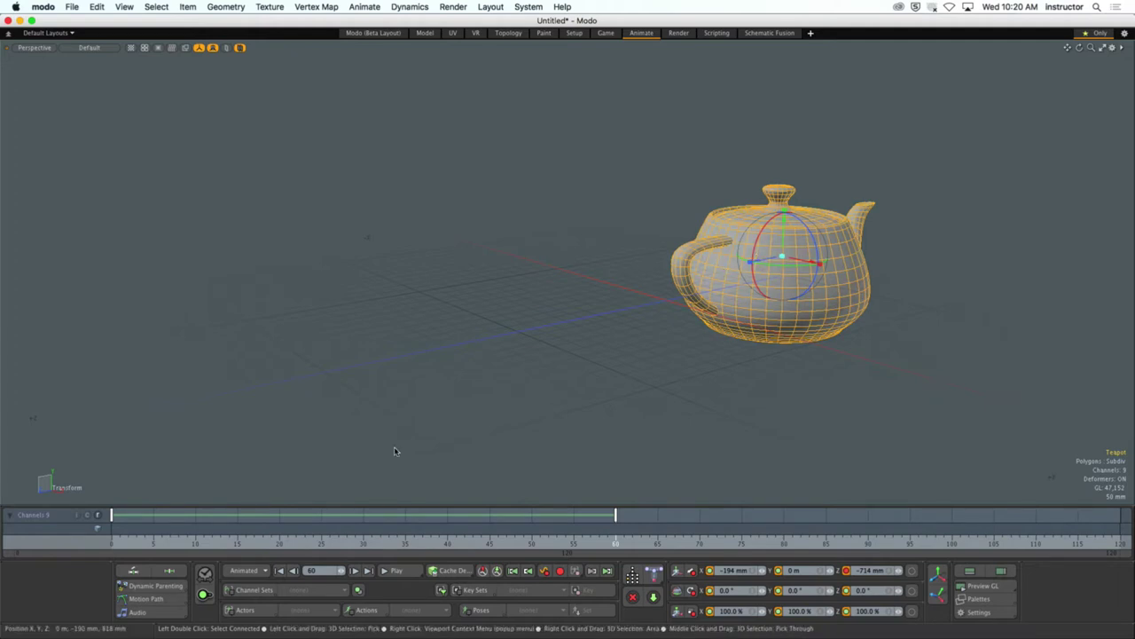
pyautogui.click(395, 570)
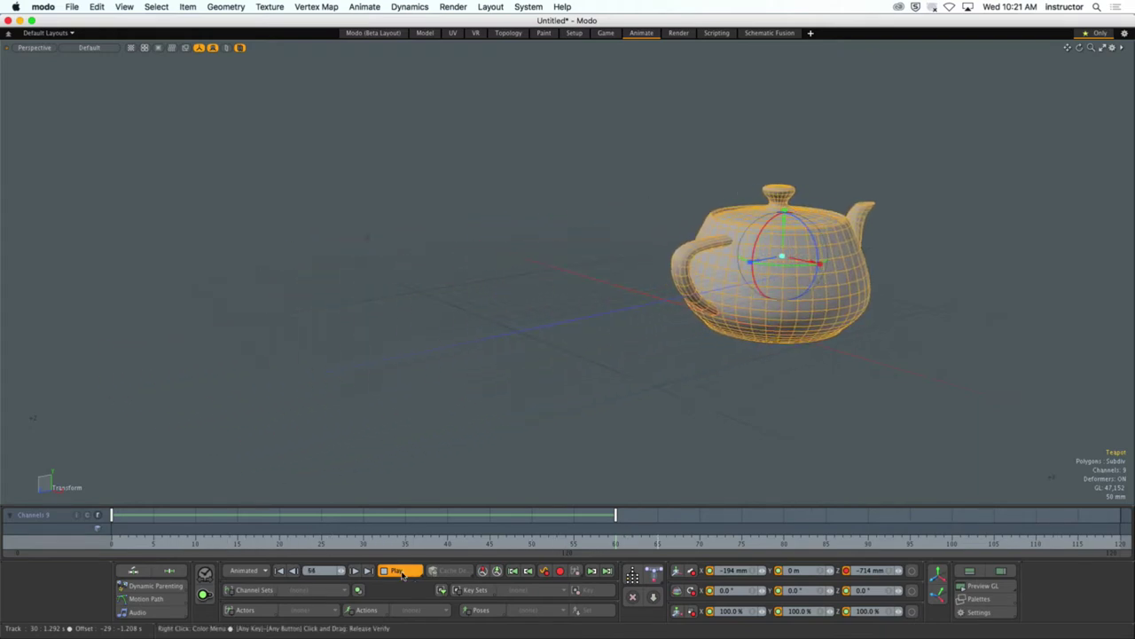
pyautogui.click(400, 571)
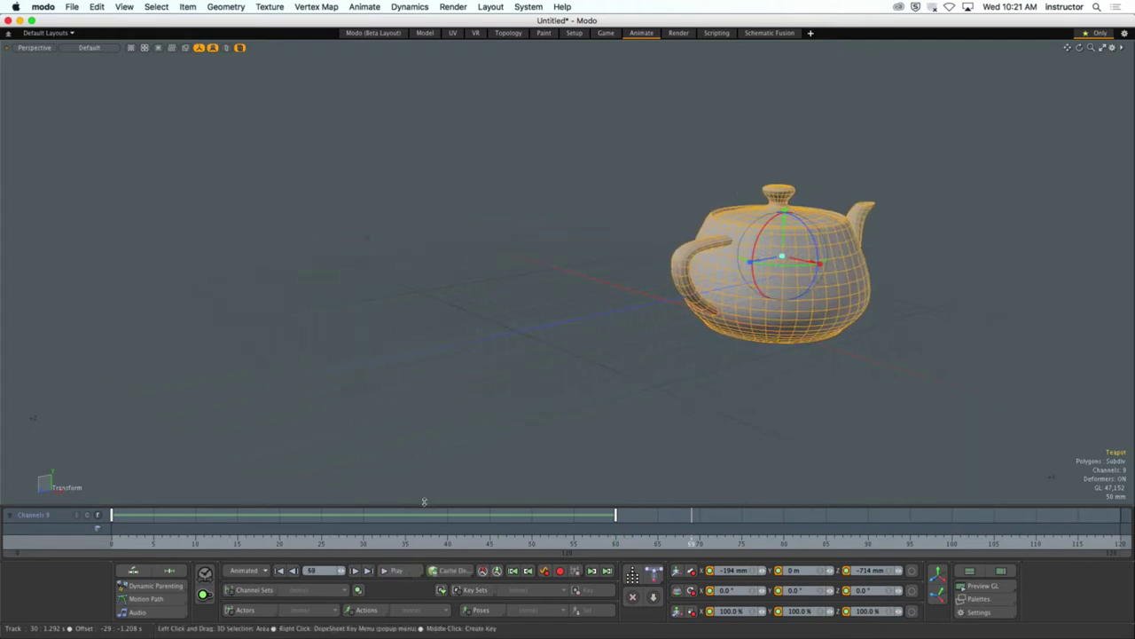
# Scrub back to frame 0 and inspect the teapot's X and Z position values there
pyautogui.moveTo(508, 542); pyautogui.dragTo(79, 542)
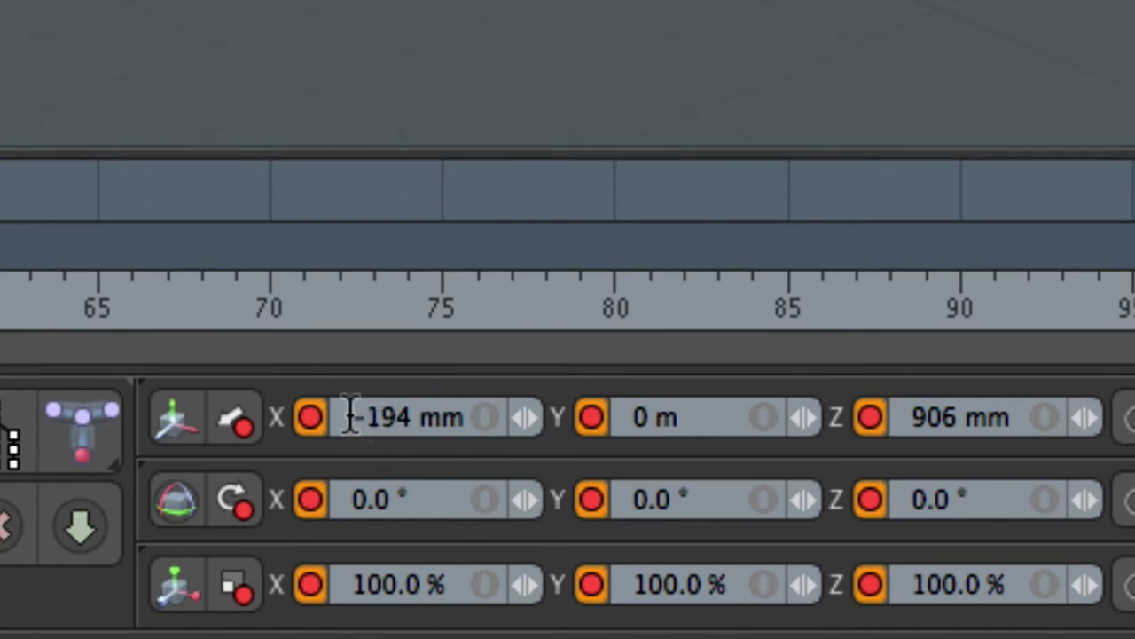
pyautogui.moveTo(350, 415); pyautogui.dragTo(493, 453)
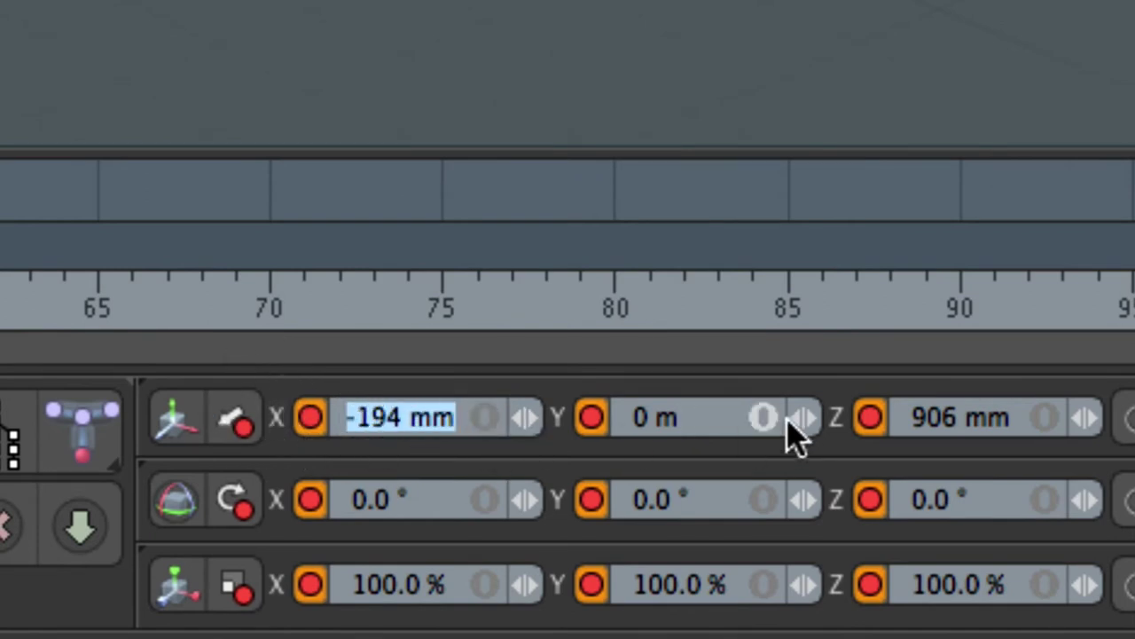
pyautogui.click(908, 417)
pyautogui.moveTo(943, 416); pyautogui.dragTo(1016, 417)
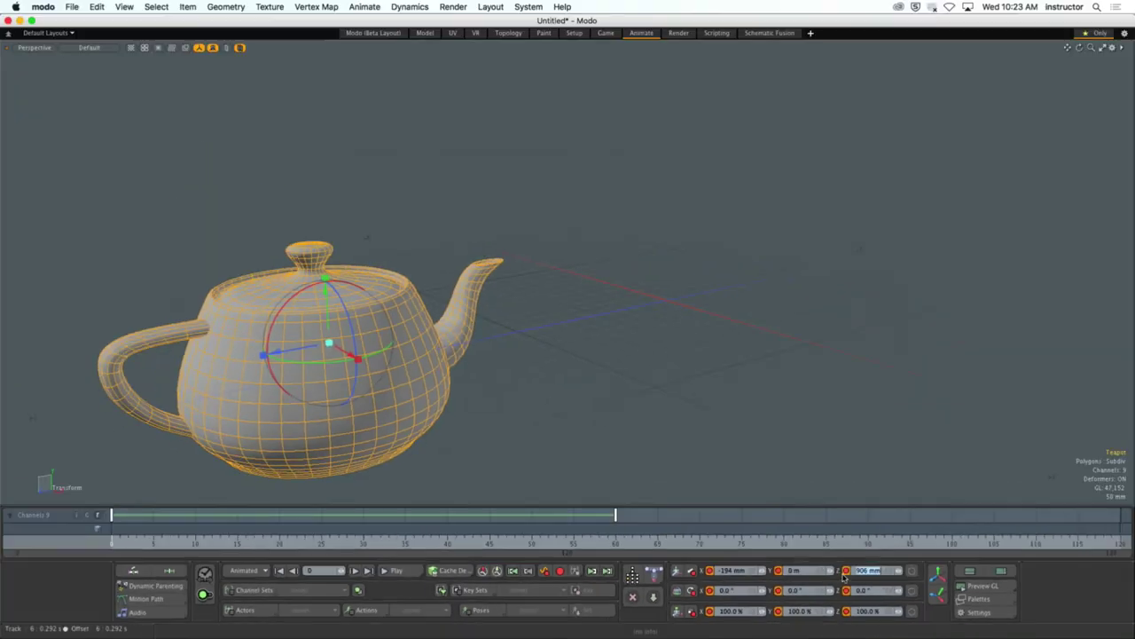
pyautogui.moveTo(520, 632)
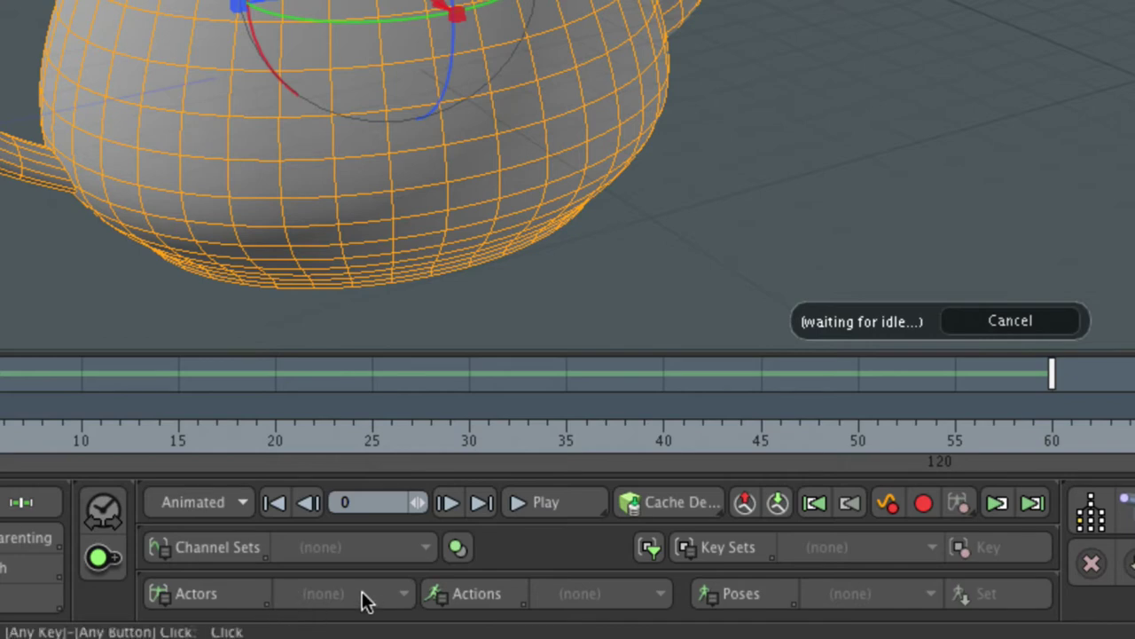
# Step the animation forward frame by frame to frame 17, and jump to the last frame at 120
pyautogui.click(448, 503)
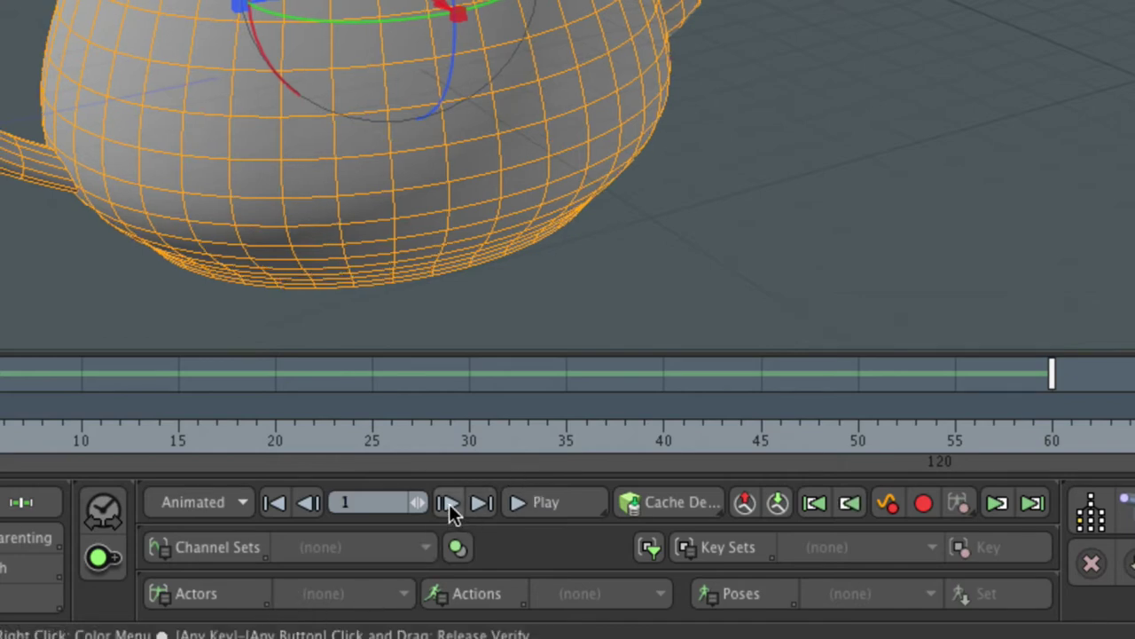
pyautogui.moveTo(452, 505); pyautogui.dragTo(452, 505)
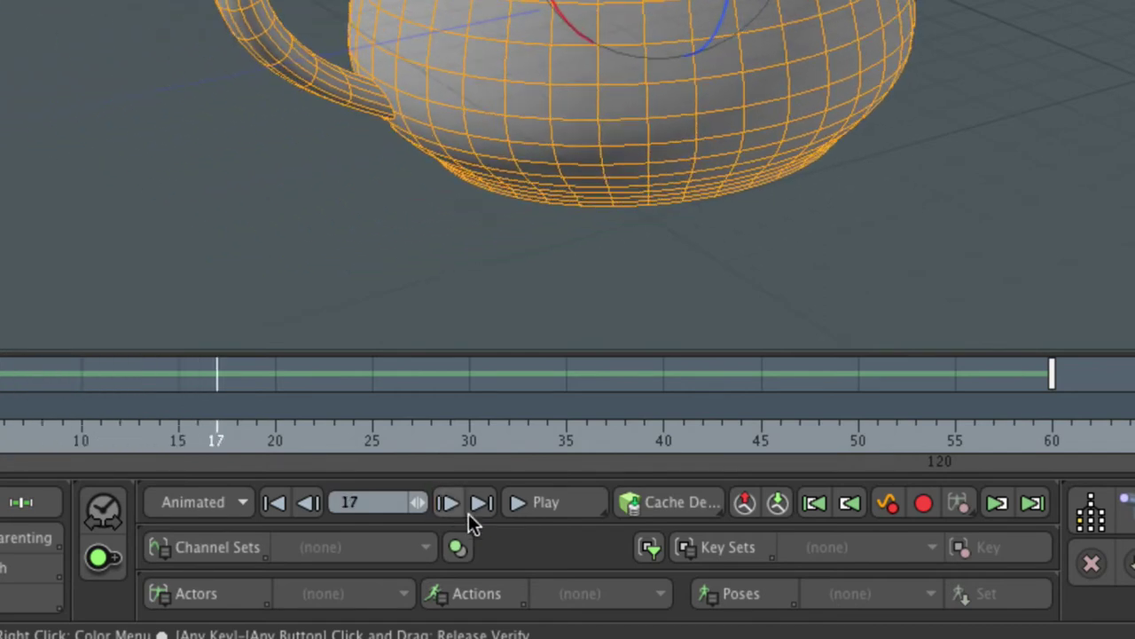
pyautogui.click(479, 510)
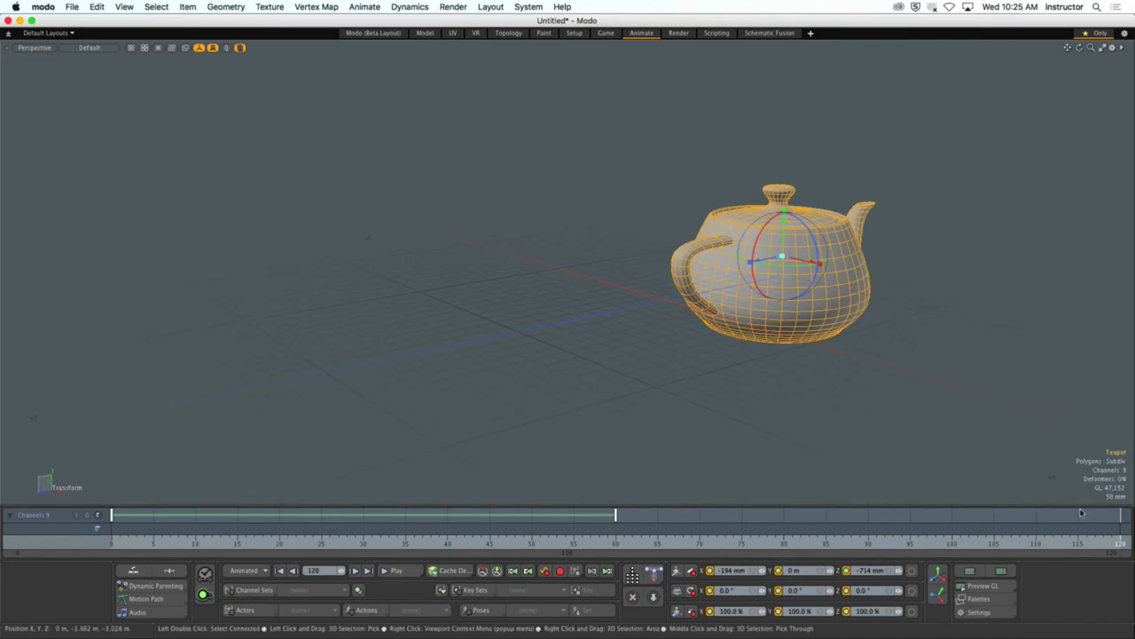
# Compare the teapot's Z position at the frame 60 and frame 0 keys by jumping between the first and last keyframes
pyautogui.click(514, 571)
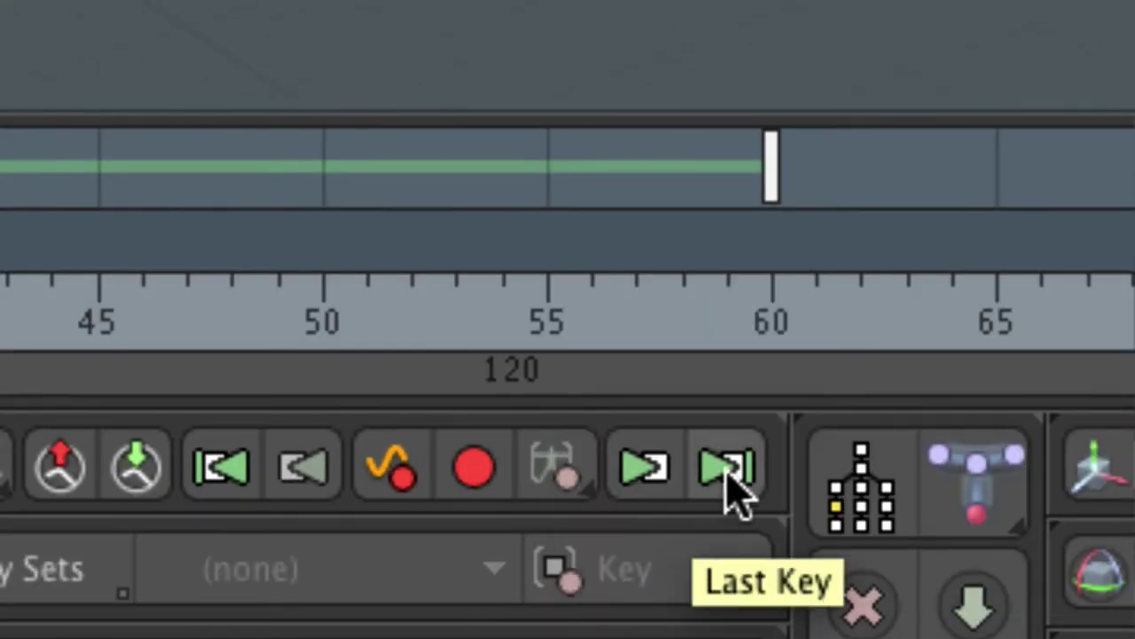
pyautogui.click(652, 470)
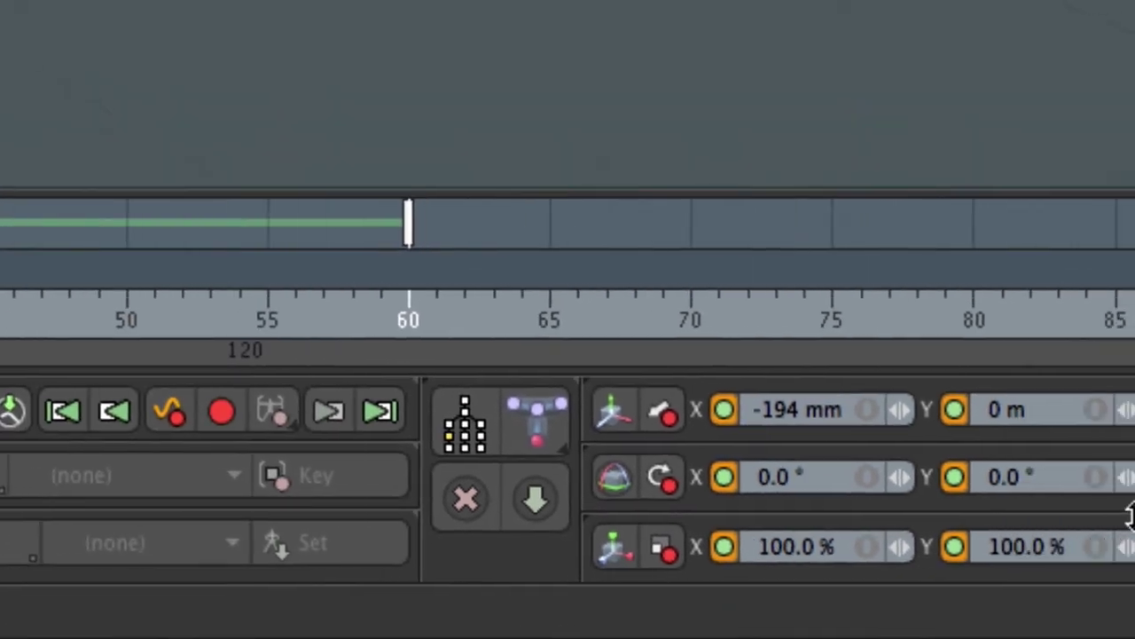
pyautogui.click(1016, 409)
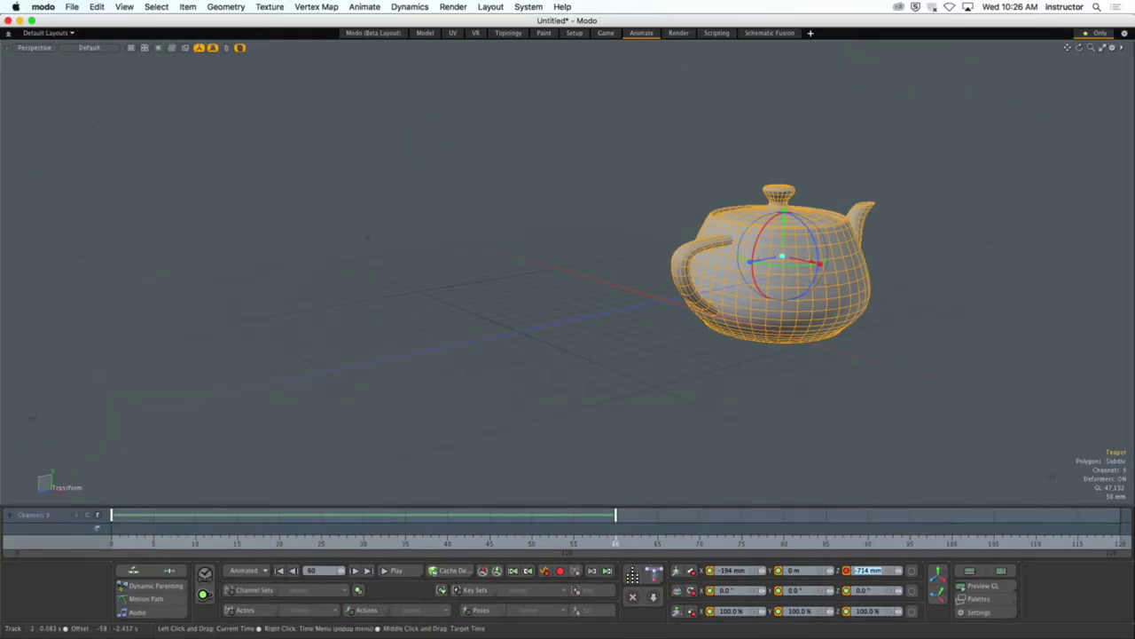
pyautogui.click(104, 545)
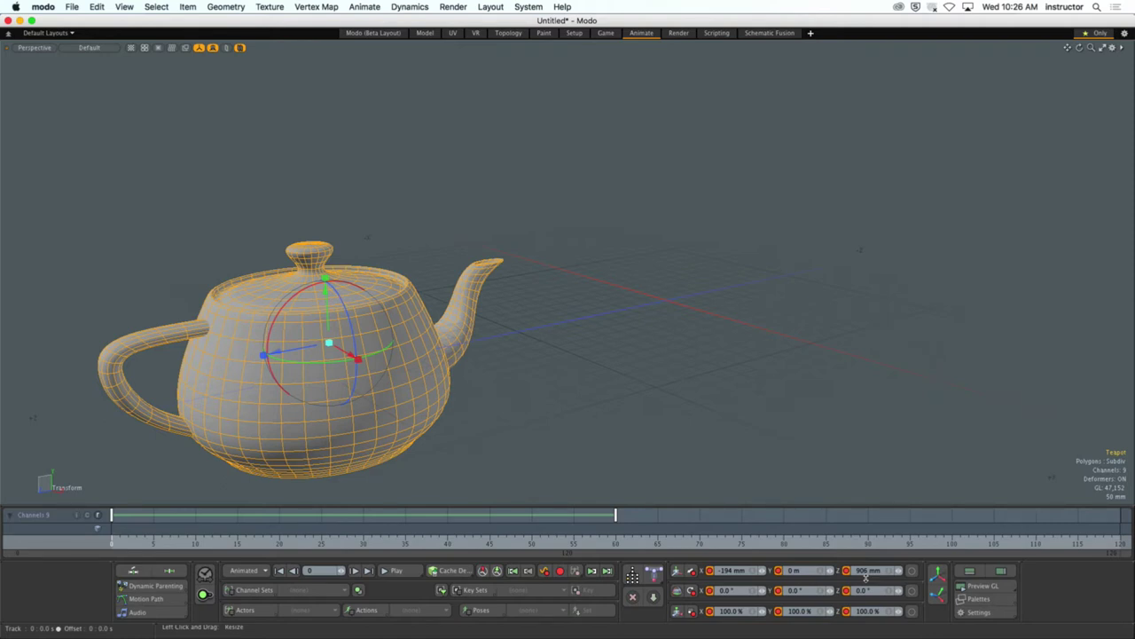
pyautogui.click(608, 570)
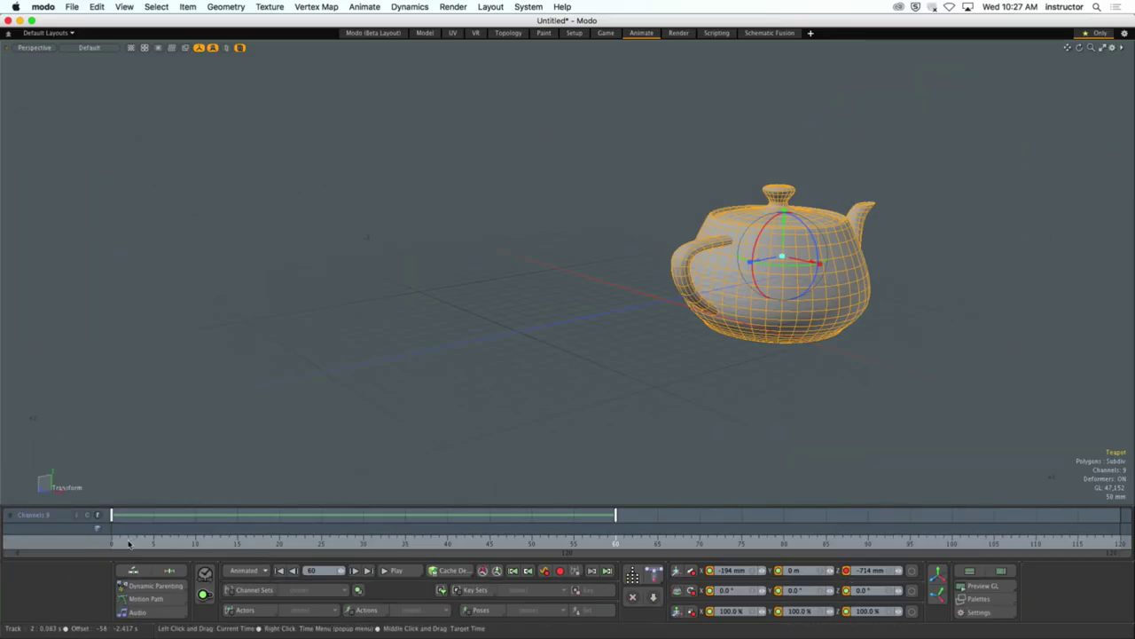
# Step forward from frame 0 to examine how the Z position changes between the keys, and return to frame 0
pyautogui.moveTo(129, 544); pyautogui.dragTo(112, 544)
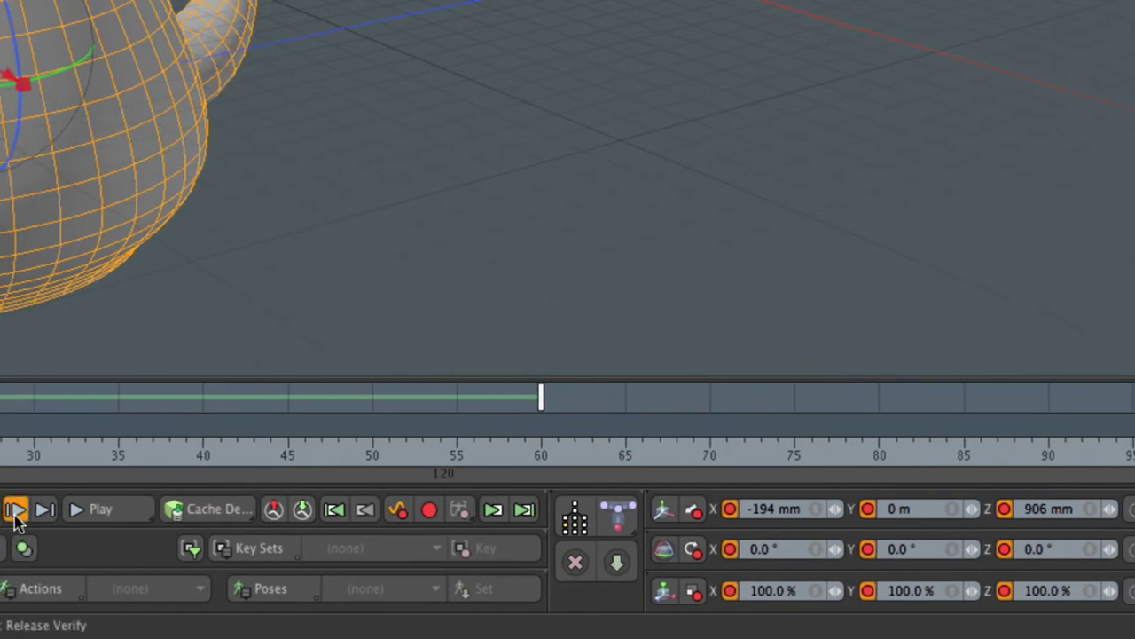
pyautogui.click(15, 510)
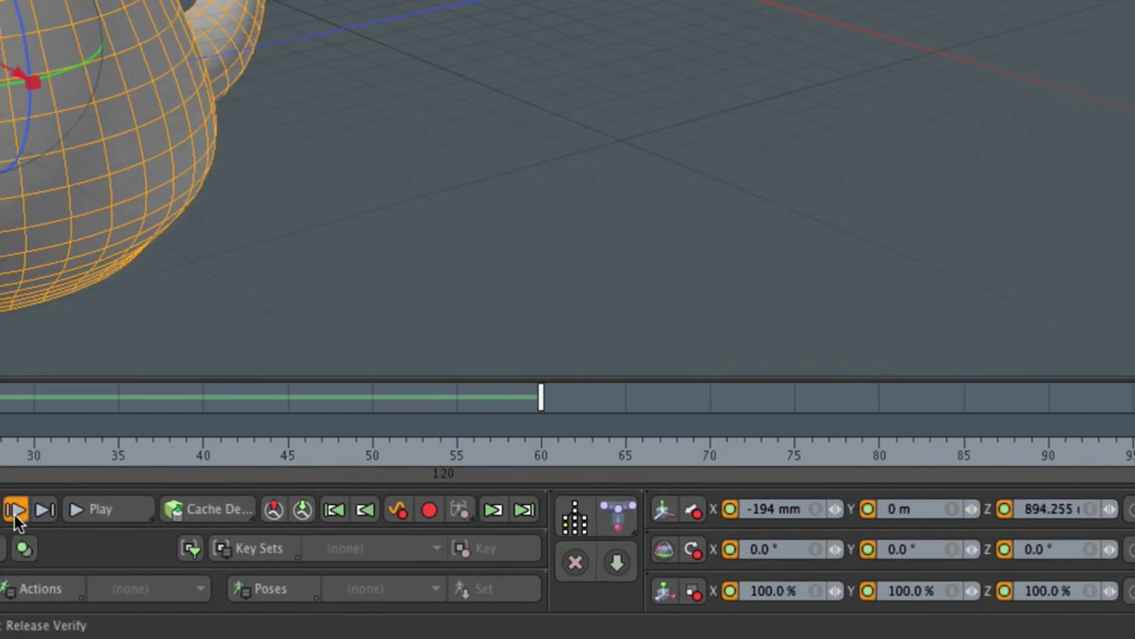
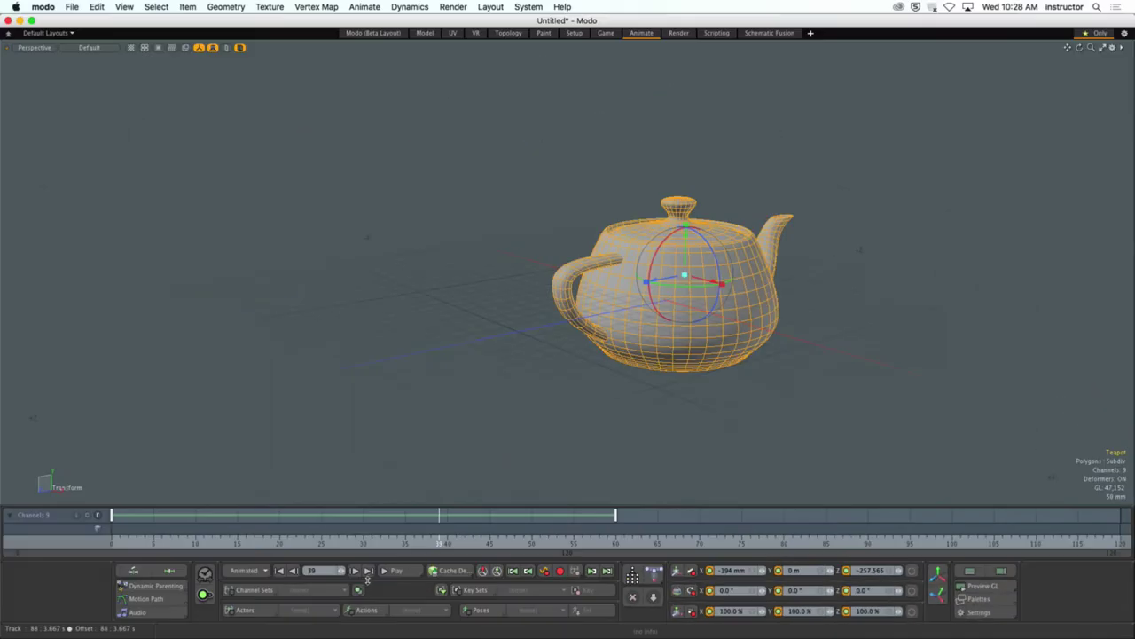
pyautogui.moveTo(425, 540); pyautogui.dragTo(90, 531)
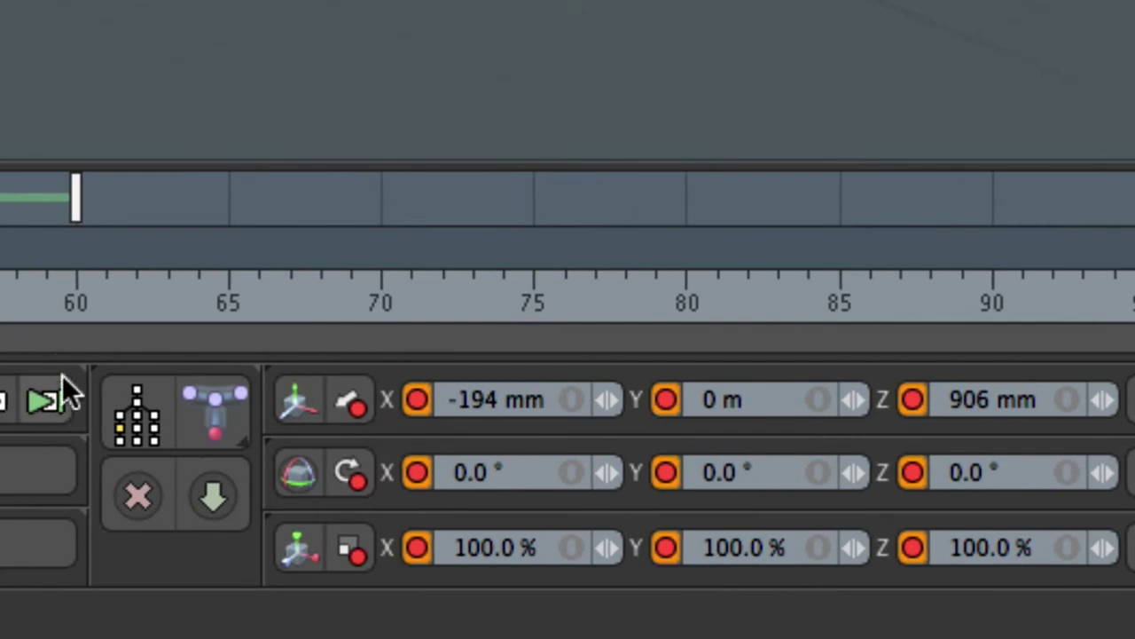
# Set the teapot's Y rotation to 360° at frame 60
pyautogui.click(73, 293)
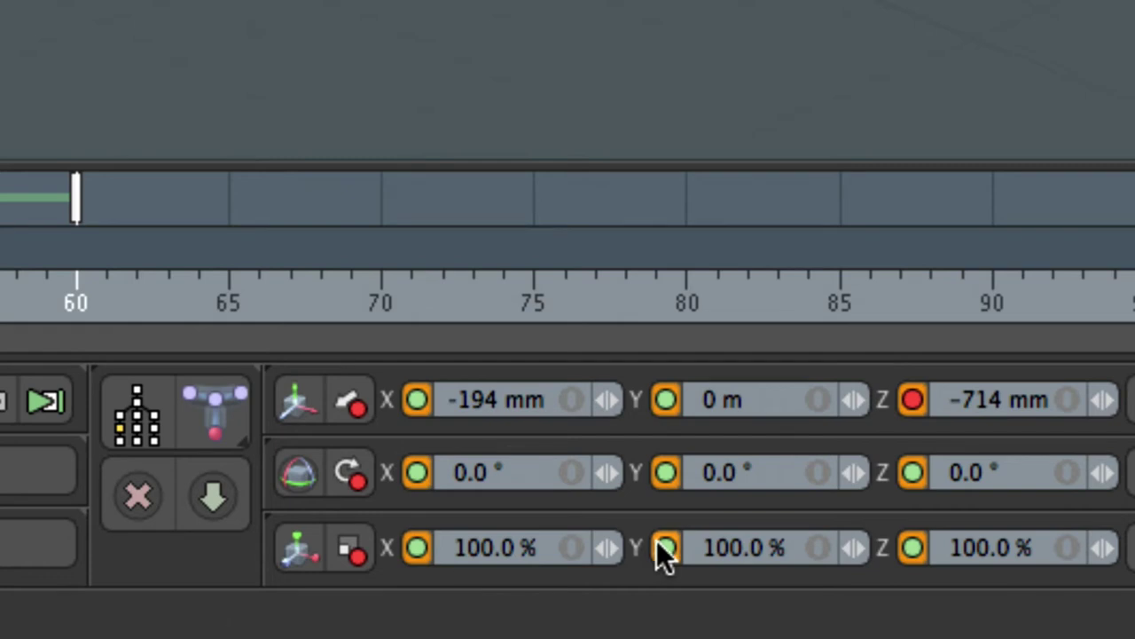
pyautogui.click(772, 472)
pyautogui.write('360')
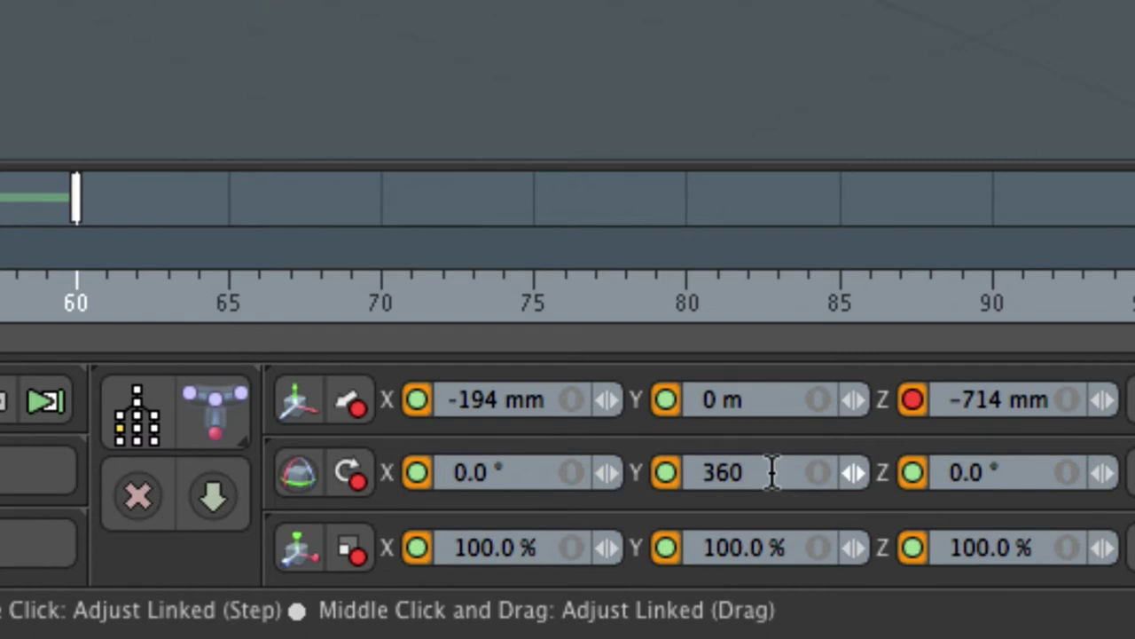
pyautogui.press('Return')
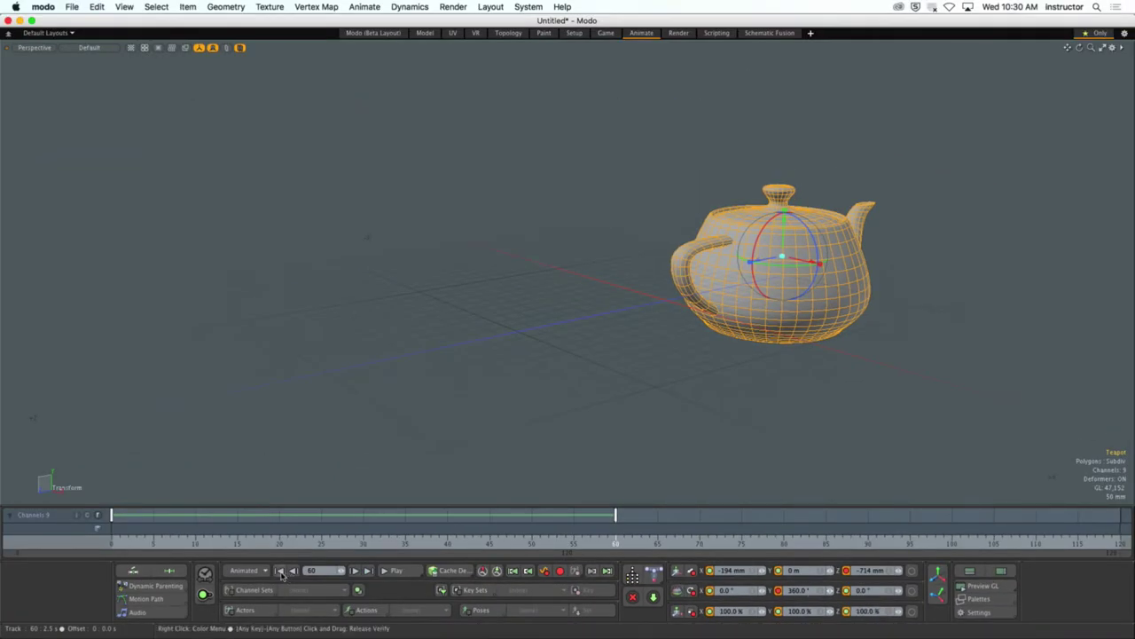
# Play the animation from the first frame to review the teapot's combined movement and rotation
pyautogui.click(281, 573)
pyautogui.click(408, 575)
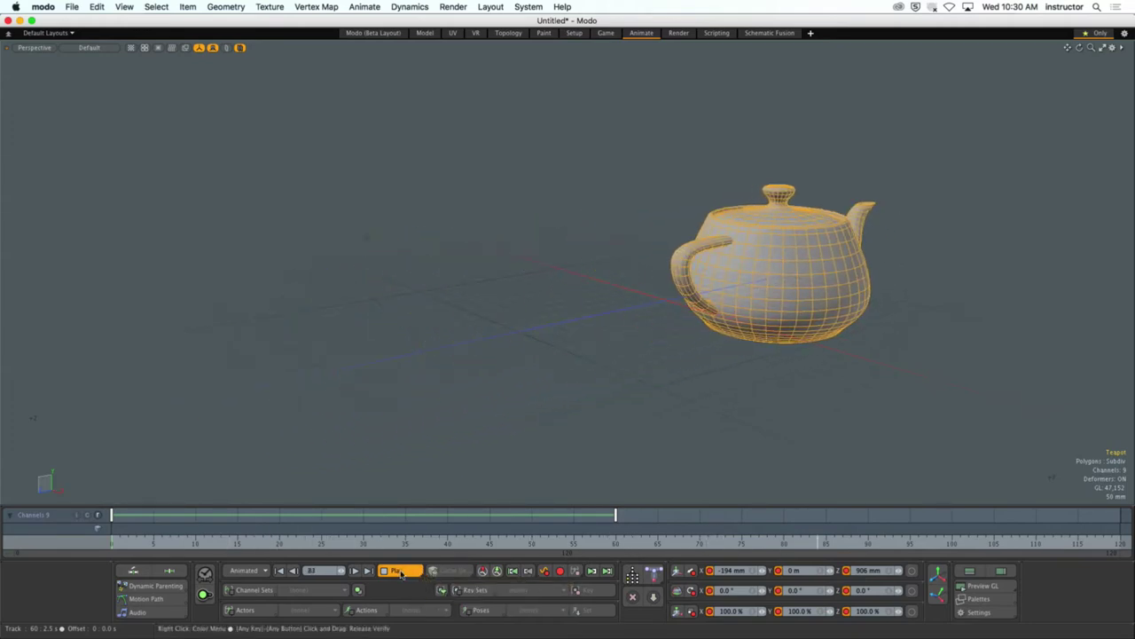
pyautogui.click(401, 574)
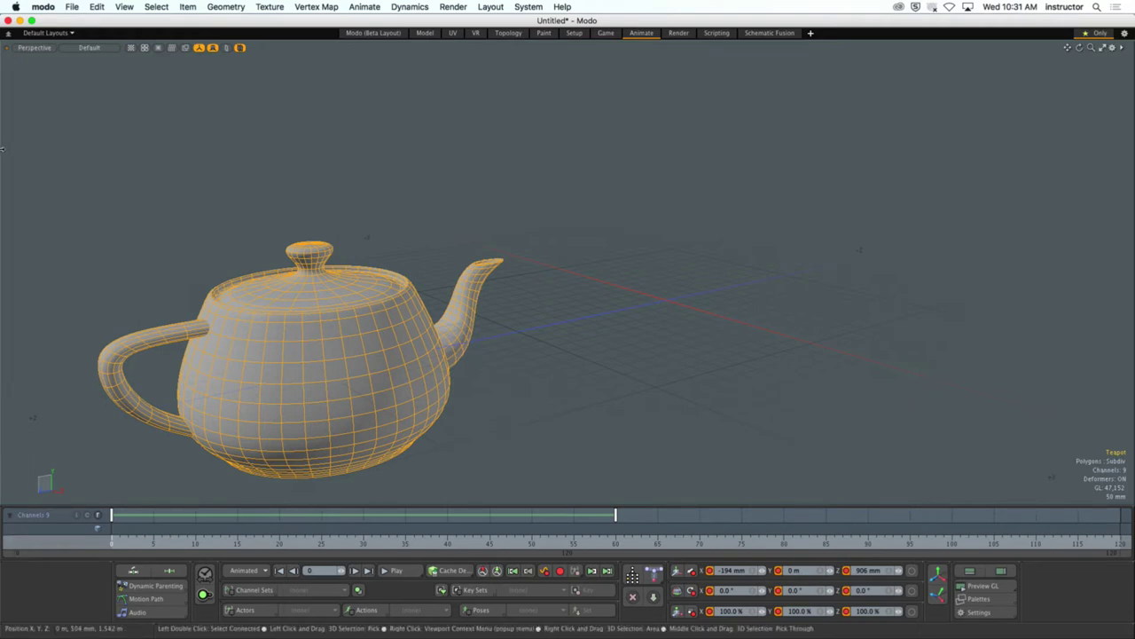
# Deselect and reselect the teapot, and visit the Model layout before returning to the Animate layout
pyautogui.click(45, 135)
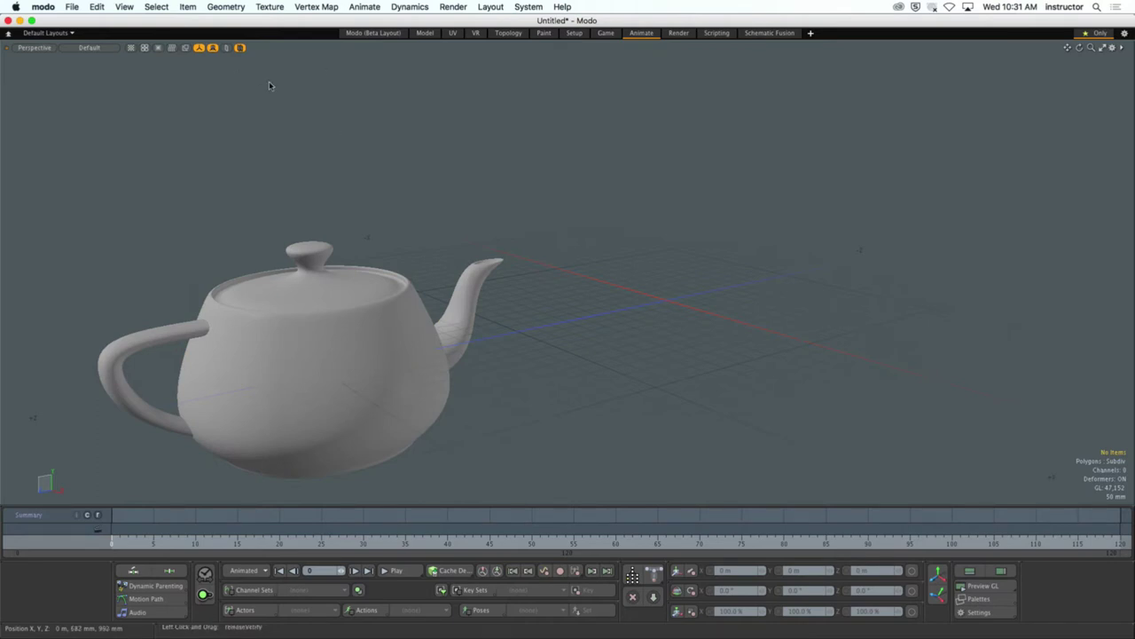
pyautogui.click(297, 298)
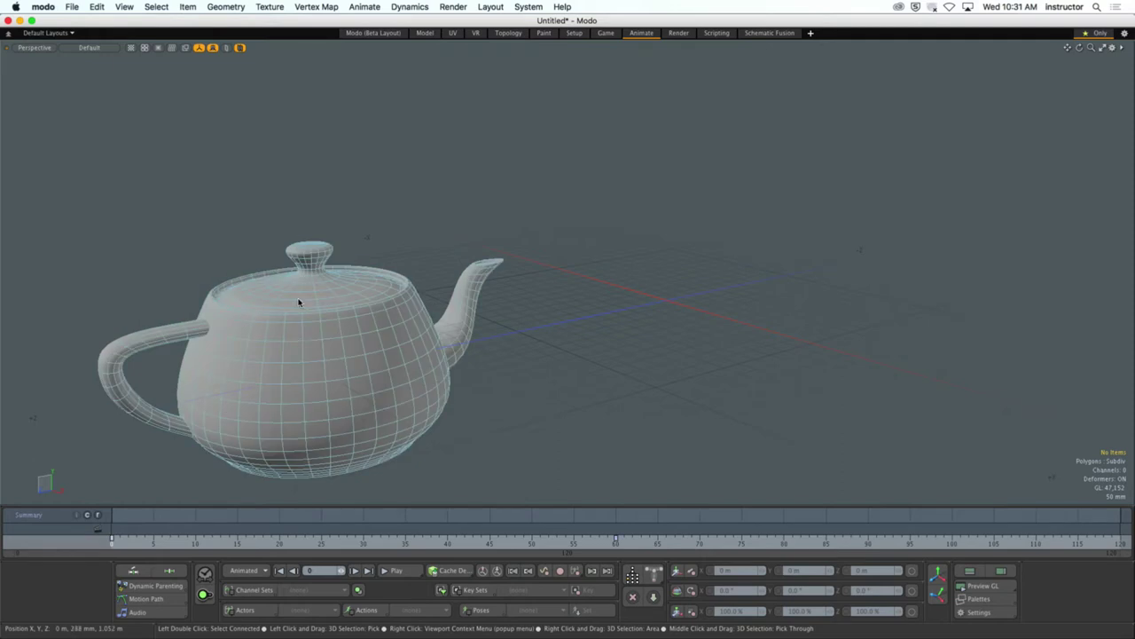
pyautogui.click(621, 380)
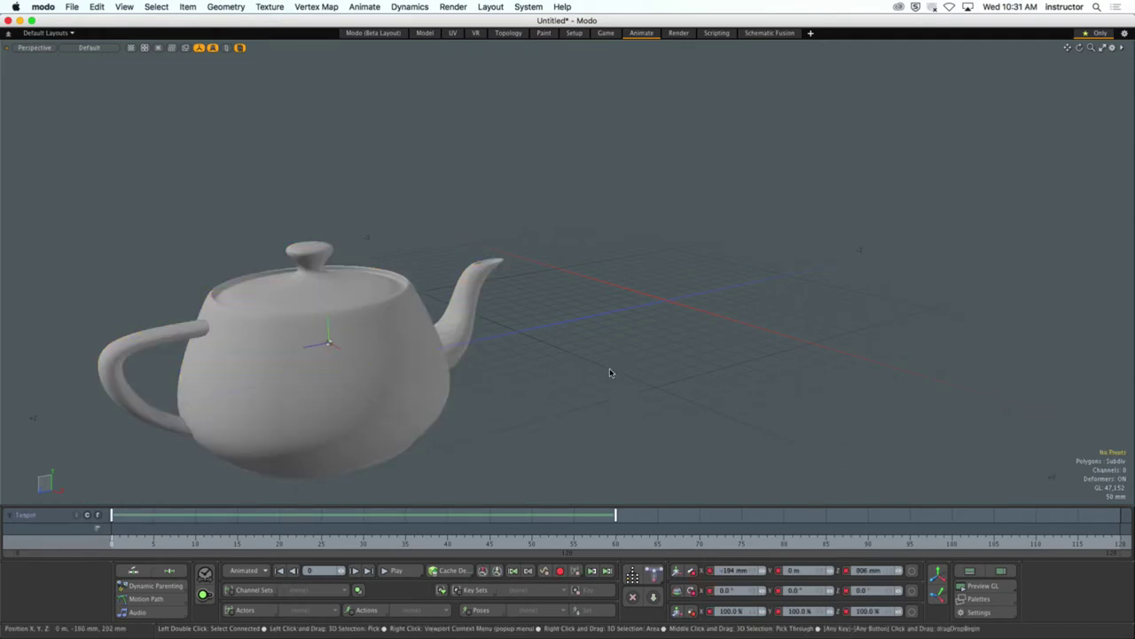
pyautogui.click(425, 33)
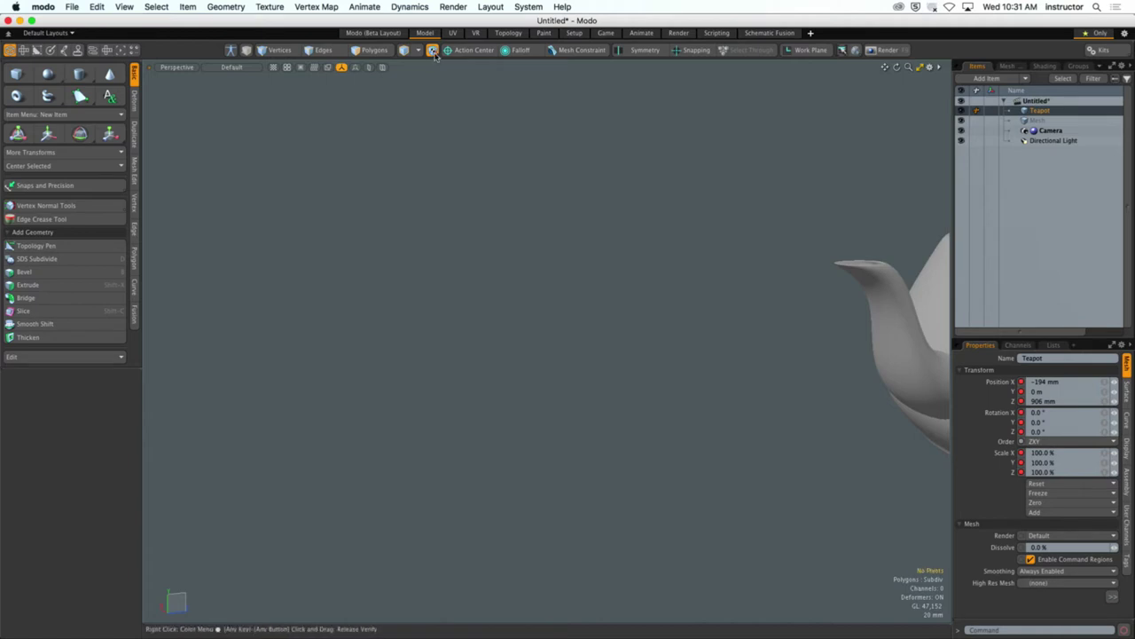
pyautogui.click(642, 34)
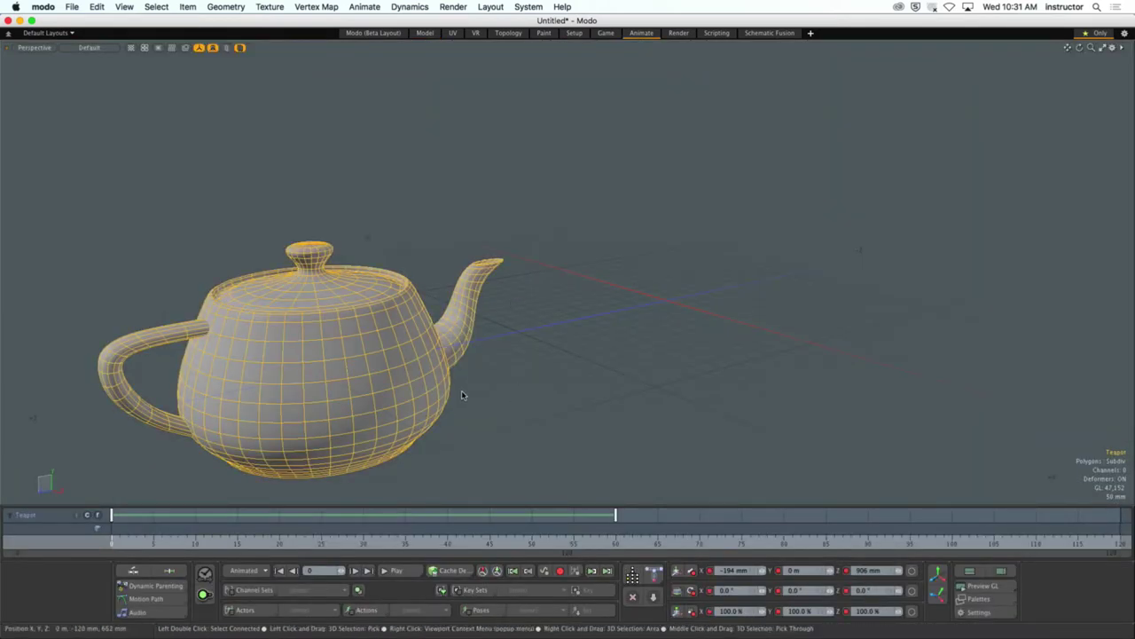
# Clear the teapot's selection to hide its wireframe, and start playing the animation
pyautogui.click(461, 395)
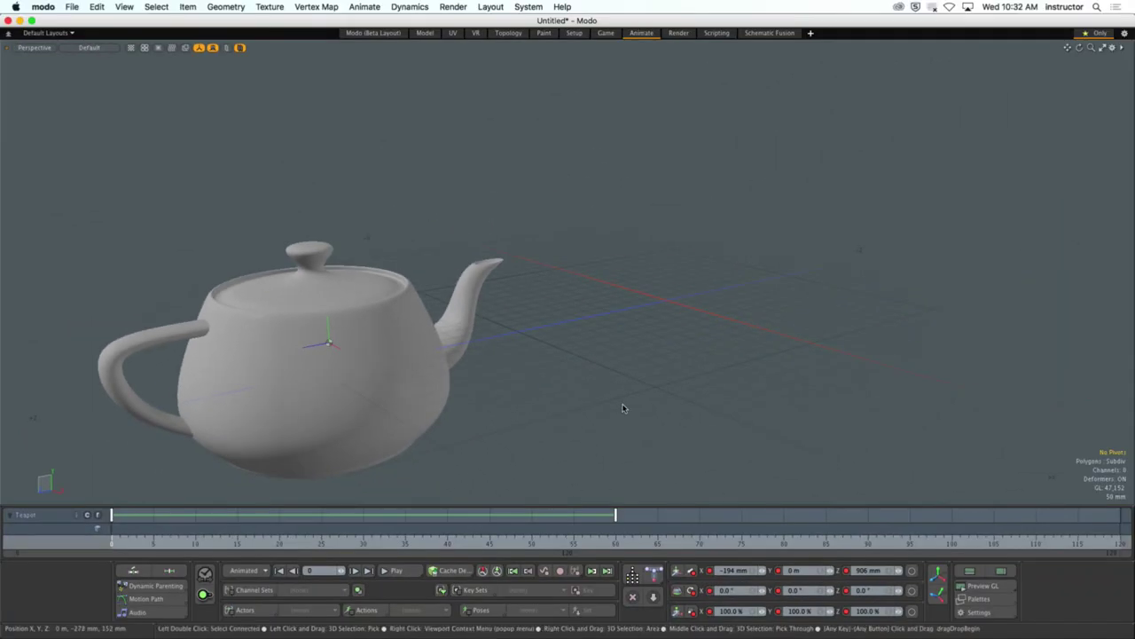
pyautogui.press('super+a')
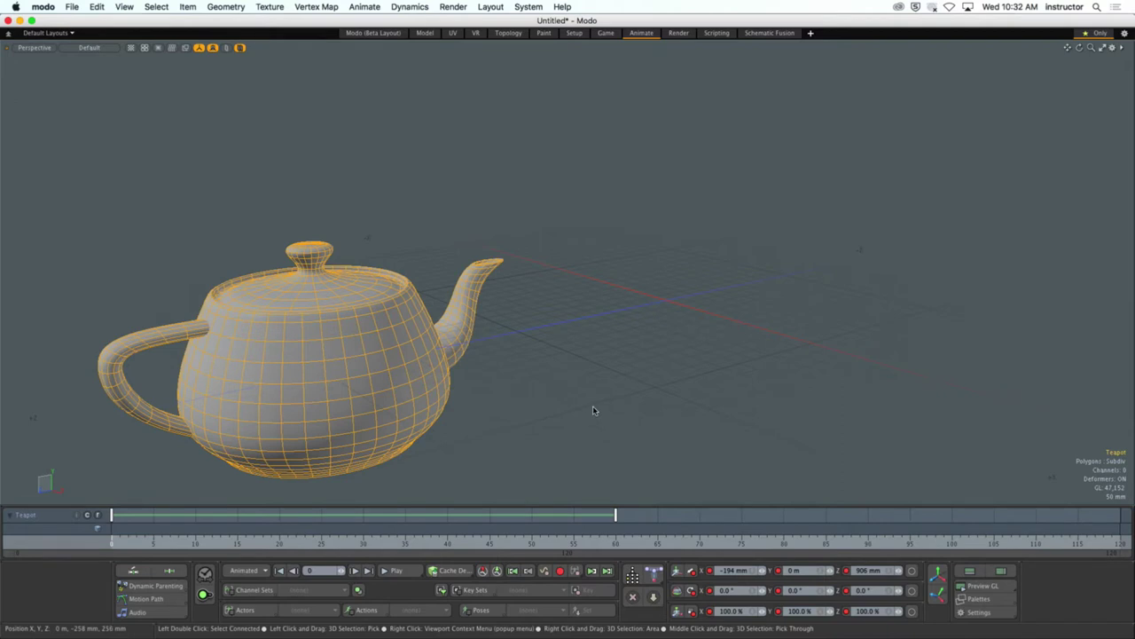
pyautogui.click(592, 408)
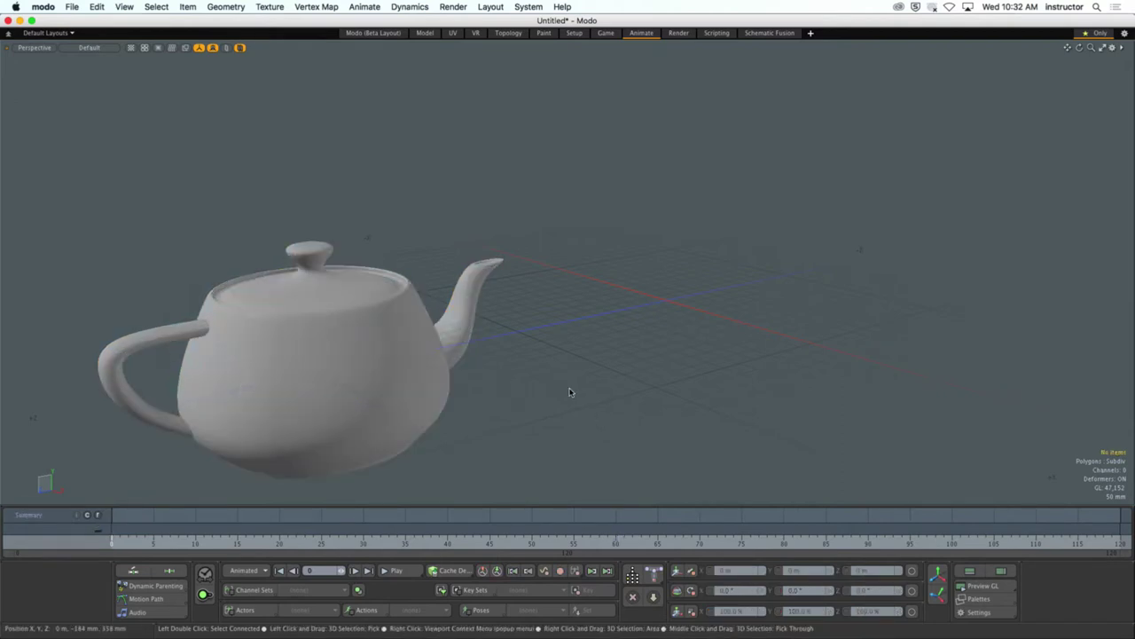
pyautogui.click(377, 383)
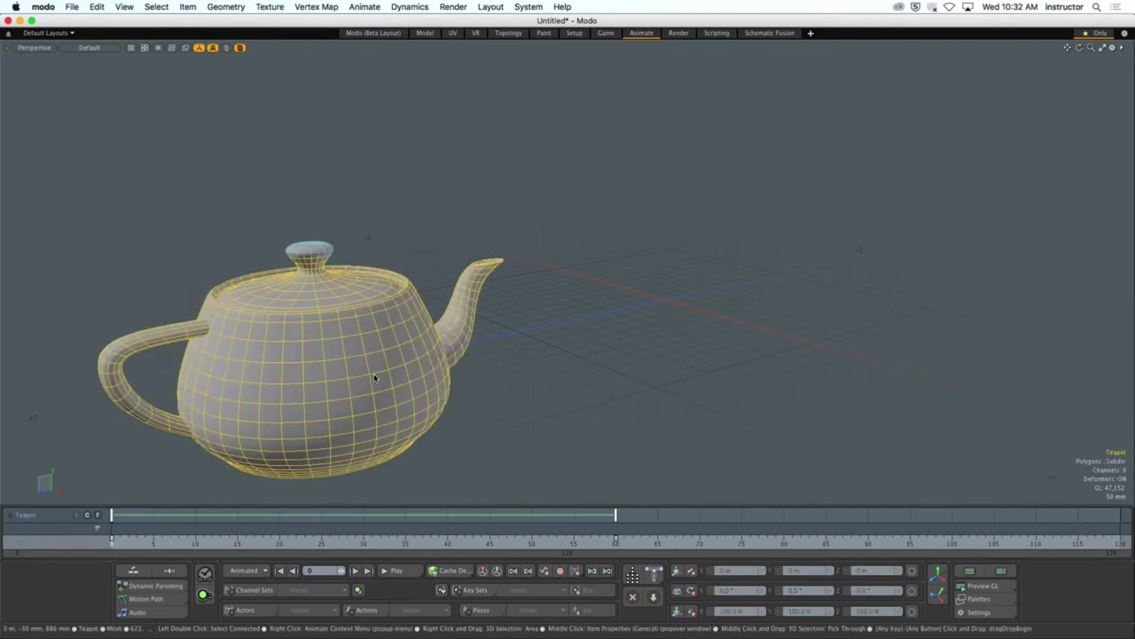
pyautogui.click(557, 457)
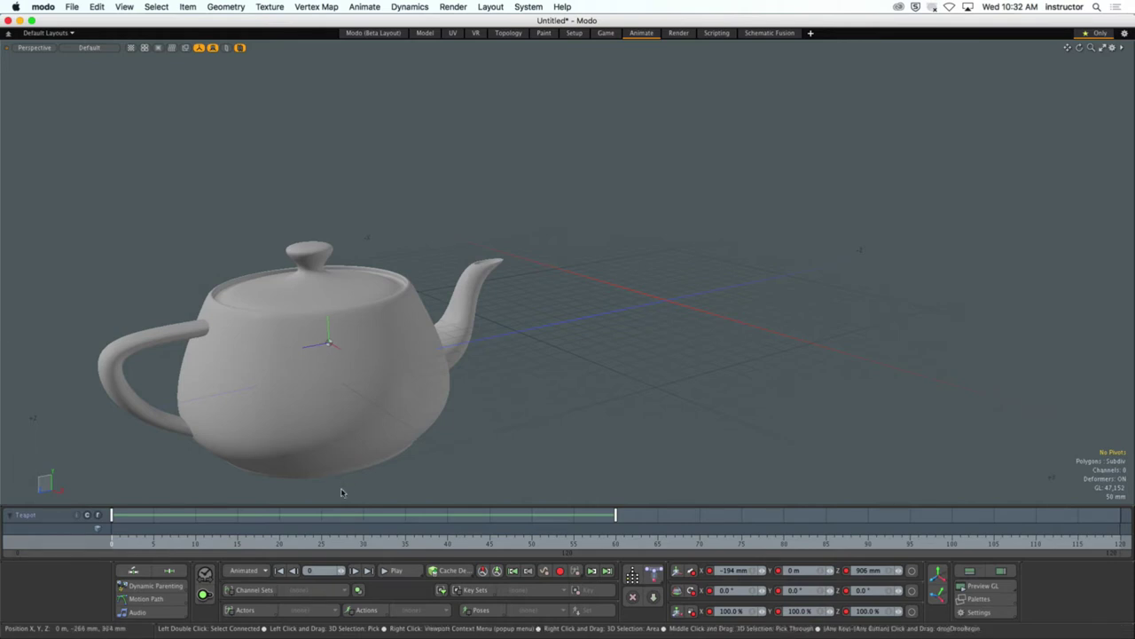
pyautogui.click(387, 572)
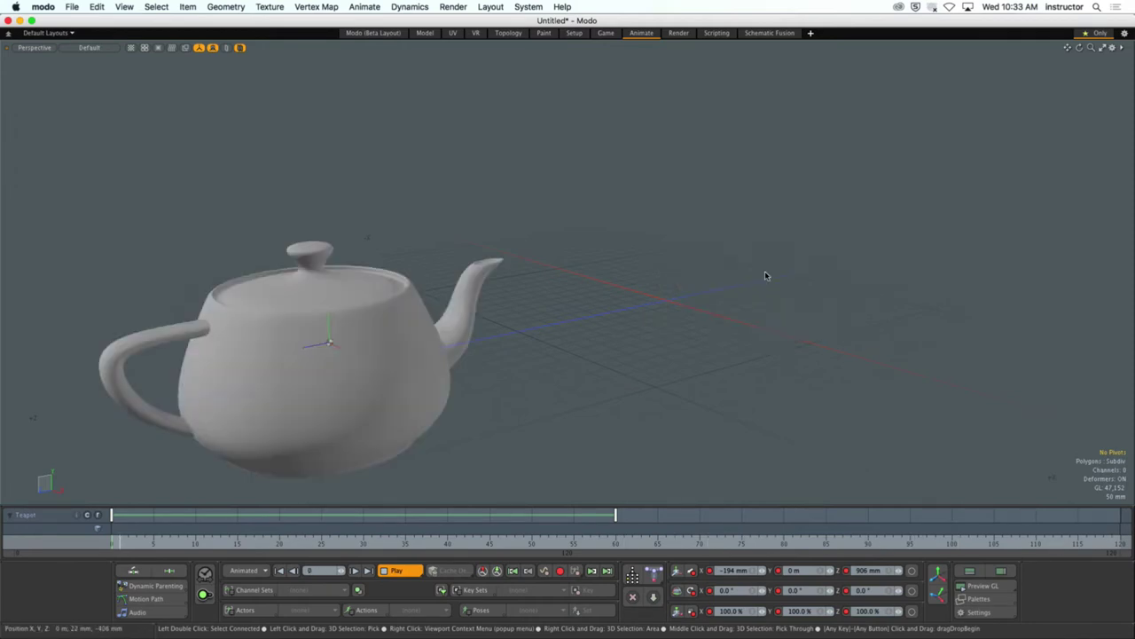
# Stop the playback and set the teapot's X rotation to 360° at frame 60
pyautogui.click(401, 572)
pyautogui.click(401, 572)
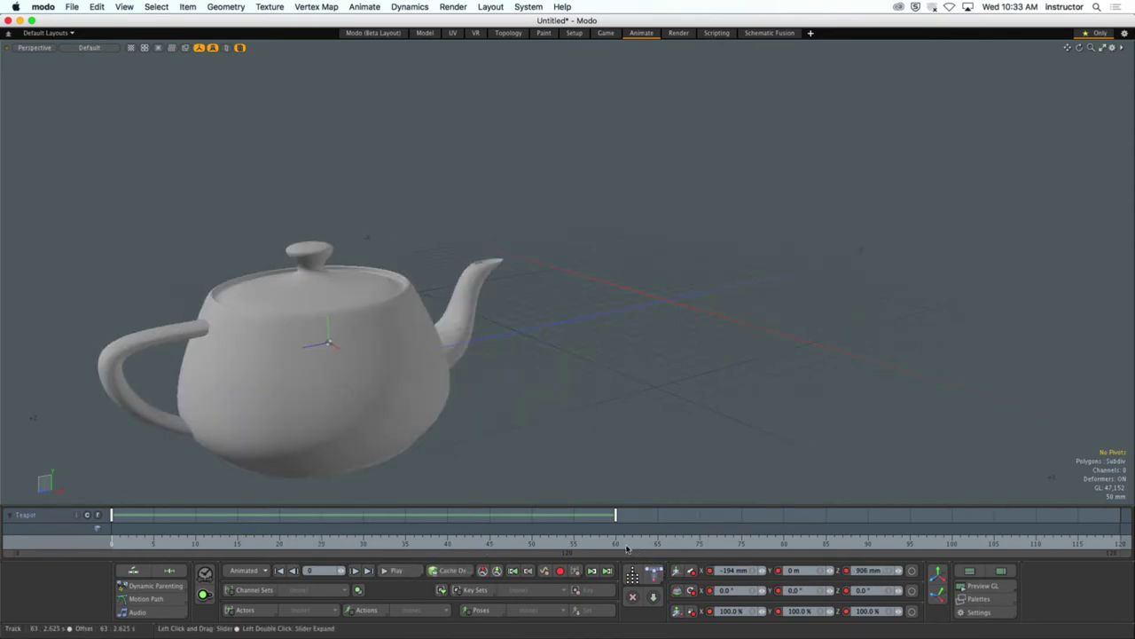
pyautogui.press('Down')
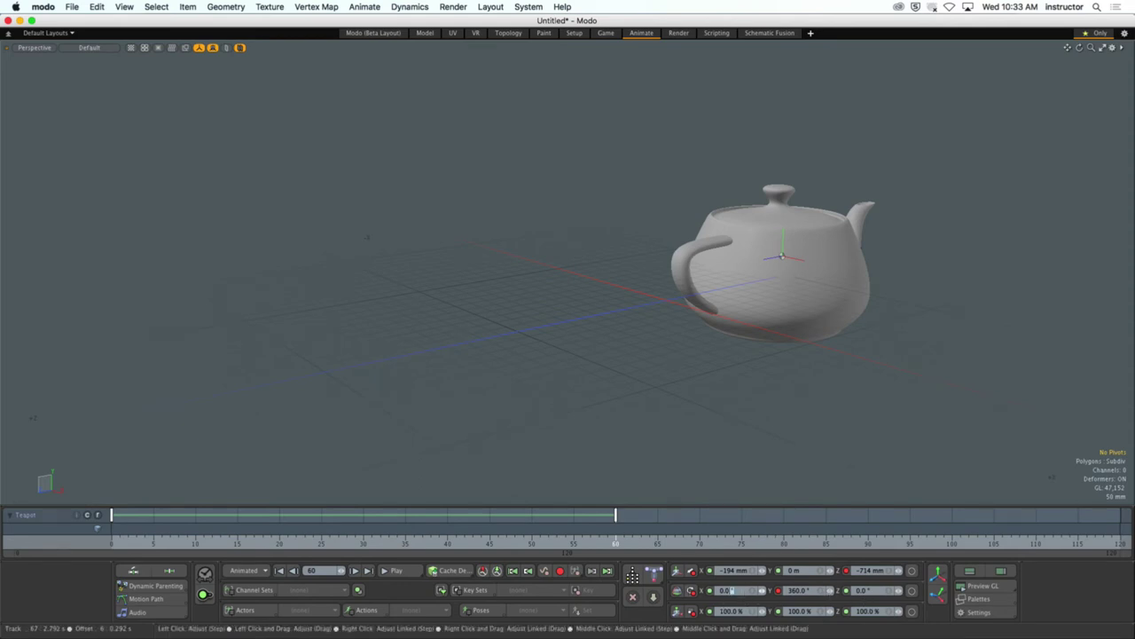
pyautogui.press('Return')
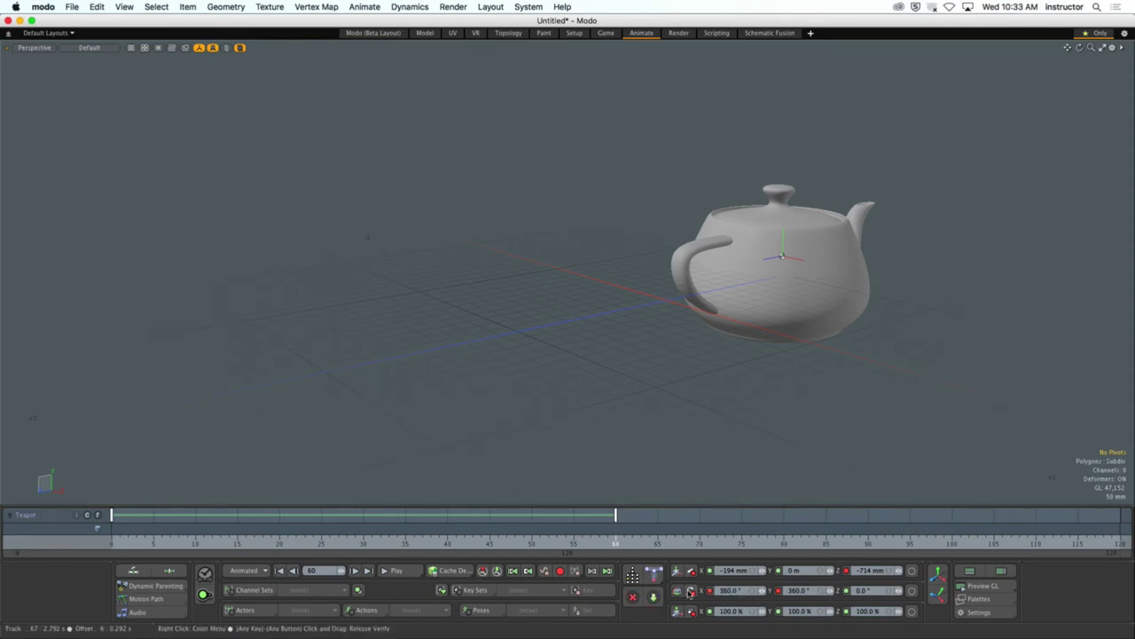
# Play the animation to review the teapot tumbling around X and Y, and return to frame 0
pyautogui.moveTo(615, 537); pyautogui.dragTo(187, 537)
pyautogui.click(417, 571)
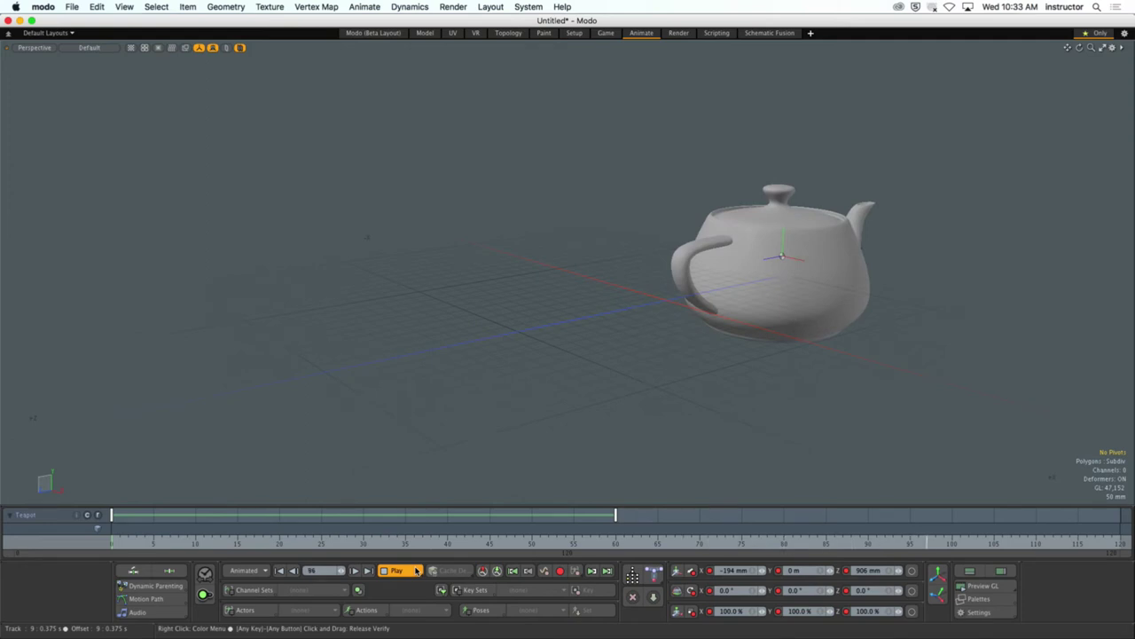
pyautogui.click(417, 571)
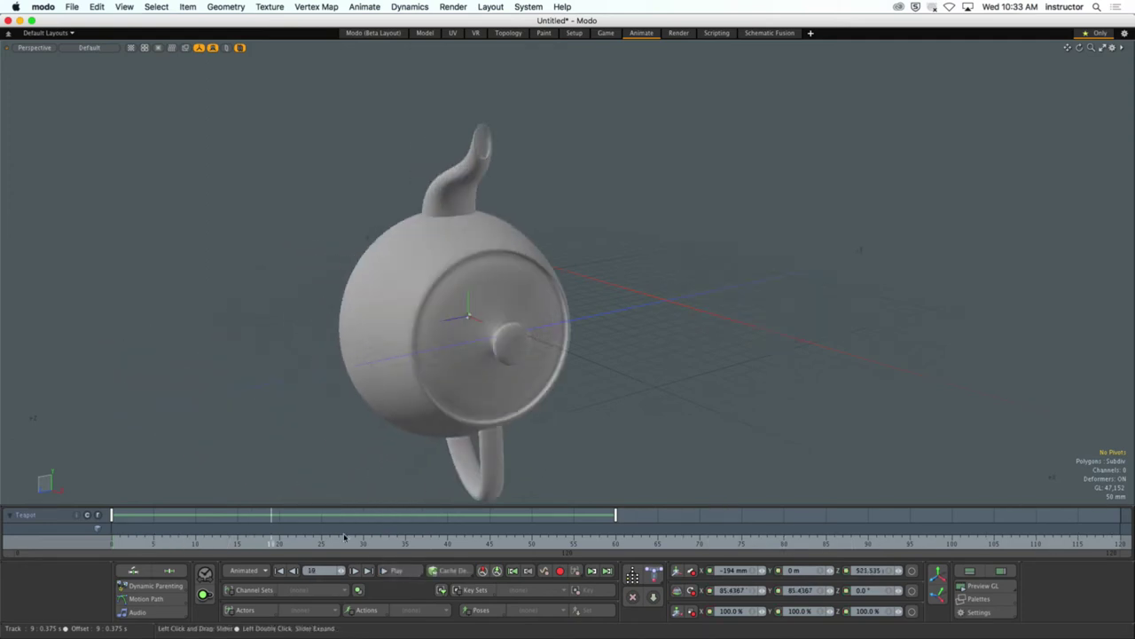
pyautogui.moveTo(272, 542); pyautogui.dragTo(38, 535)
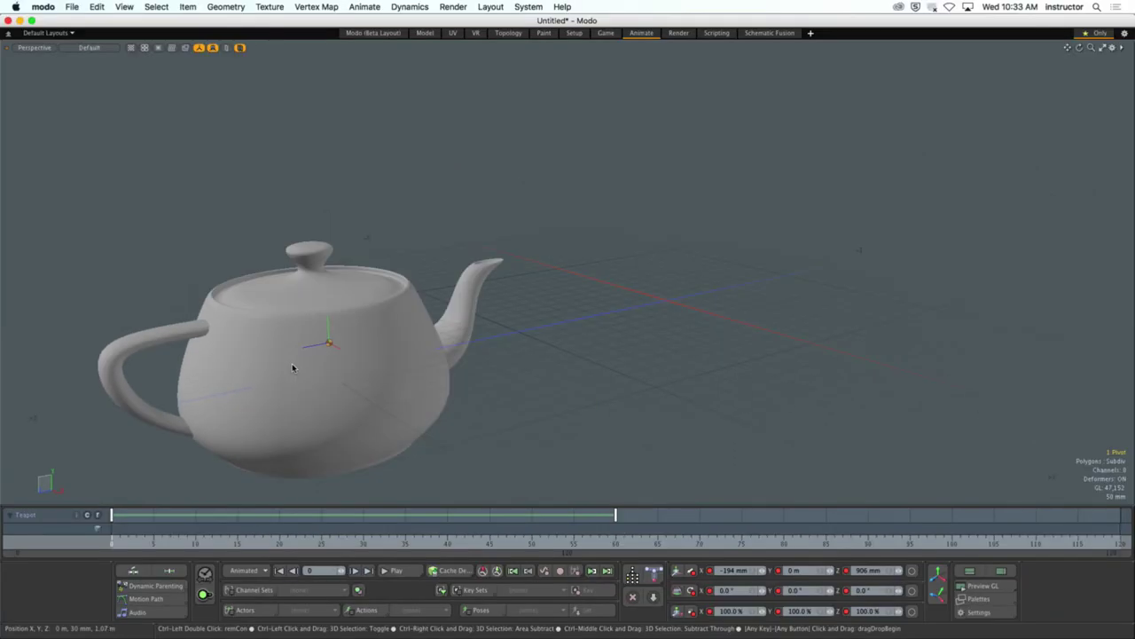
# Move the teapot's pivot along the X axis to a point well outside the teapot body
pyautogui.press('w')
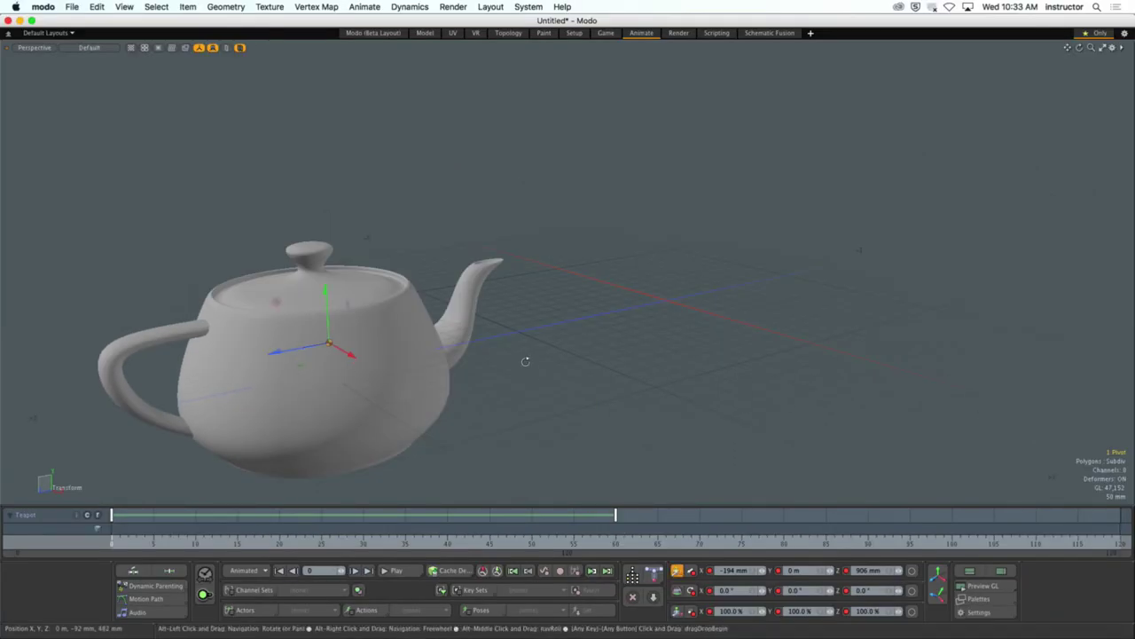
pyautogui.keyDown('alt'); pyautogui.moveTo(525, 361); pyautogui.dragTo(577, 375); pyautogui.keyUp('alt')
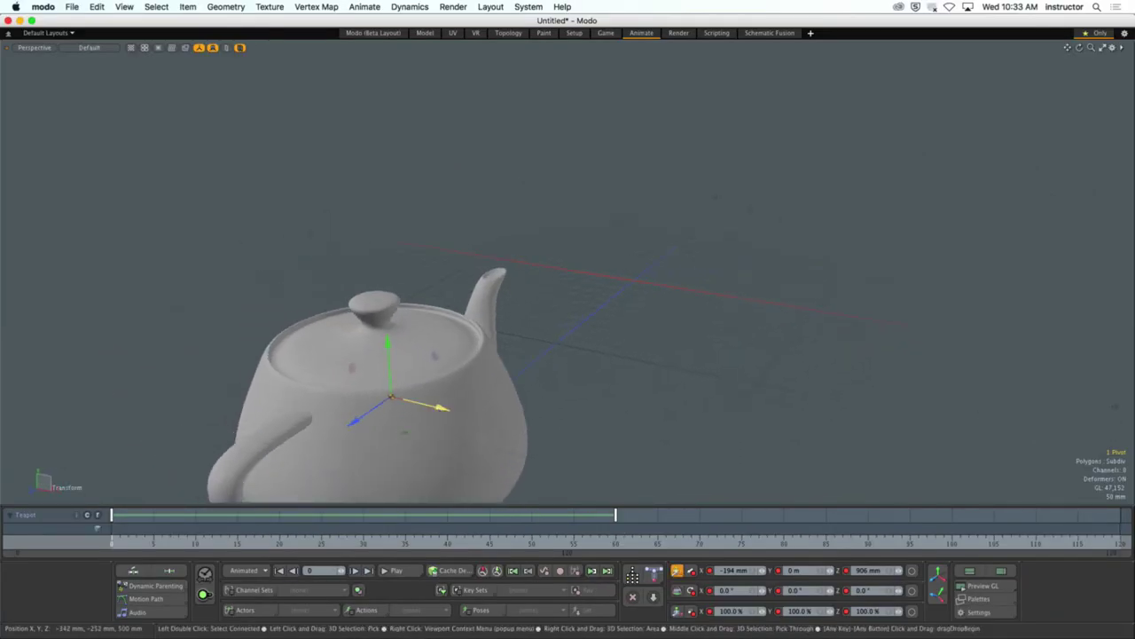
pyautogui.moveTo(441, 407); pyautogui.dragTo(896, 470)
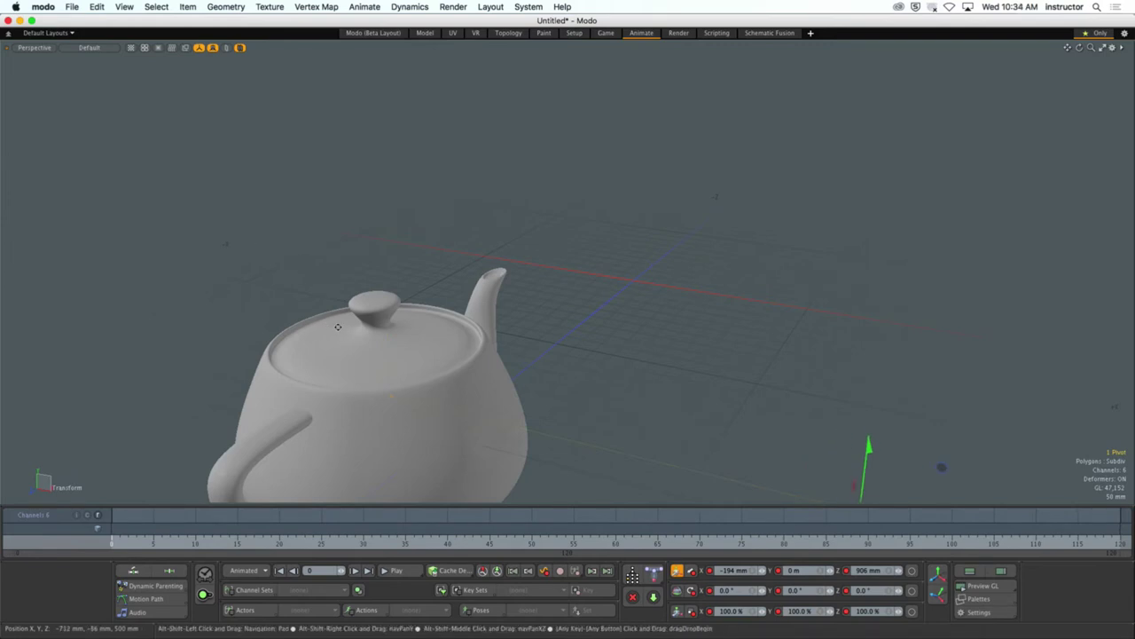
pyautogui.keyDown('alt'); pyautogui.moveTo(337, 326); pyautogui.dragTo(496, 341); pyautogui.keyUp('alt')
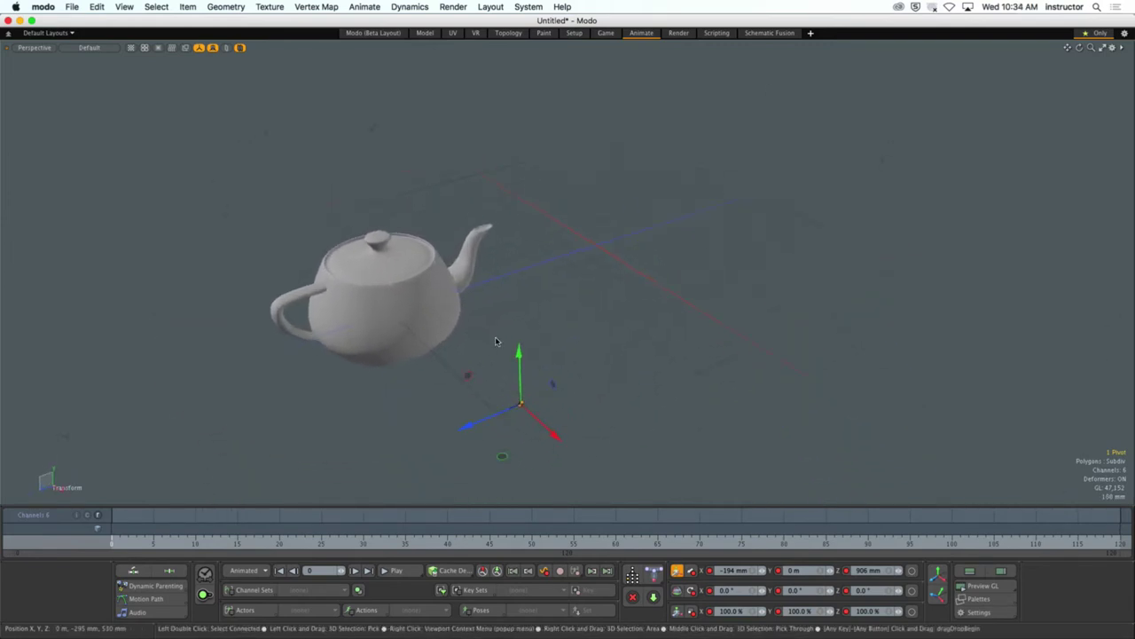
pyautogui.press('q')
# Play the animation to review the rotation around the offset pivot, and return to frame 0
pyautogui.click(394, 572)
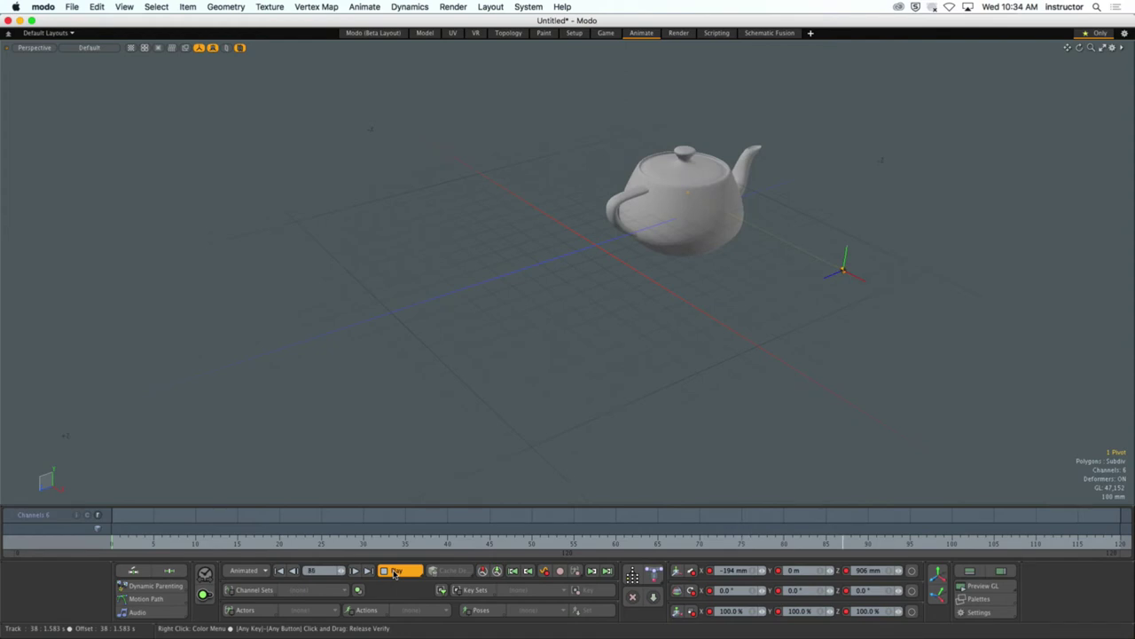
pyautogui.click(138, 545)
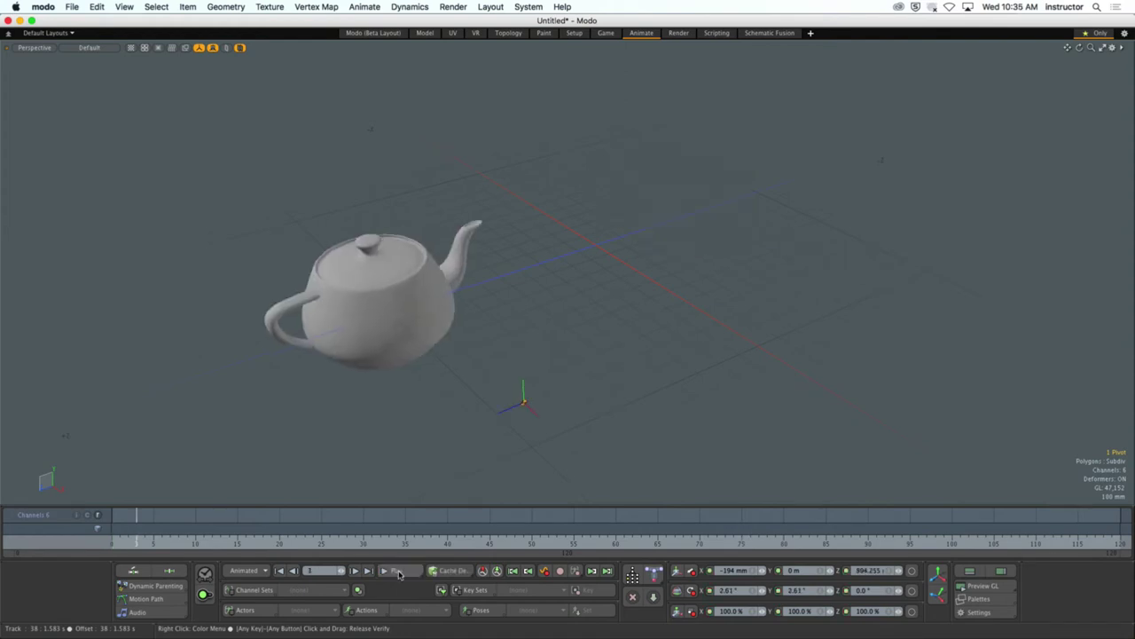
pyautogui.moveTo(139, 545); pyautogui.dragTo(79, 545)
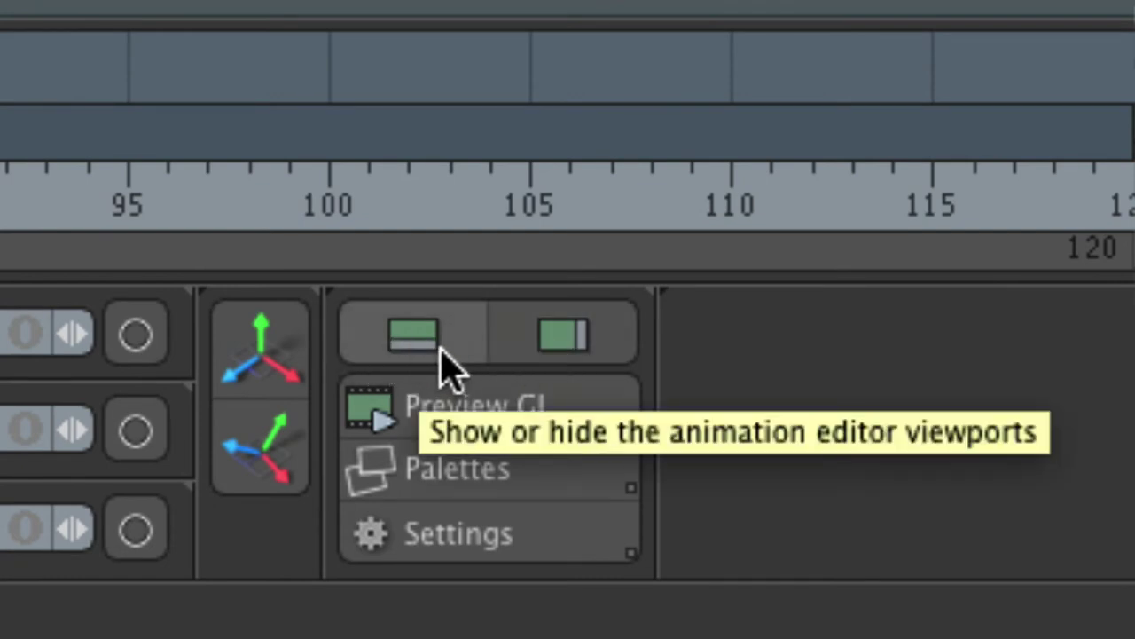
# Show the side viewports with the item list and properties, toggling their visibility off and on again
pyautogui.click(572, 345)
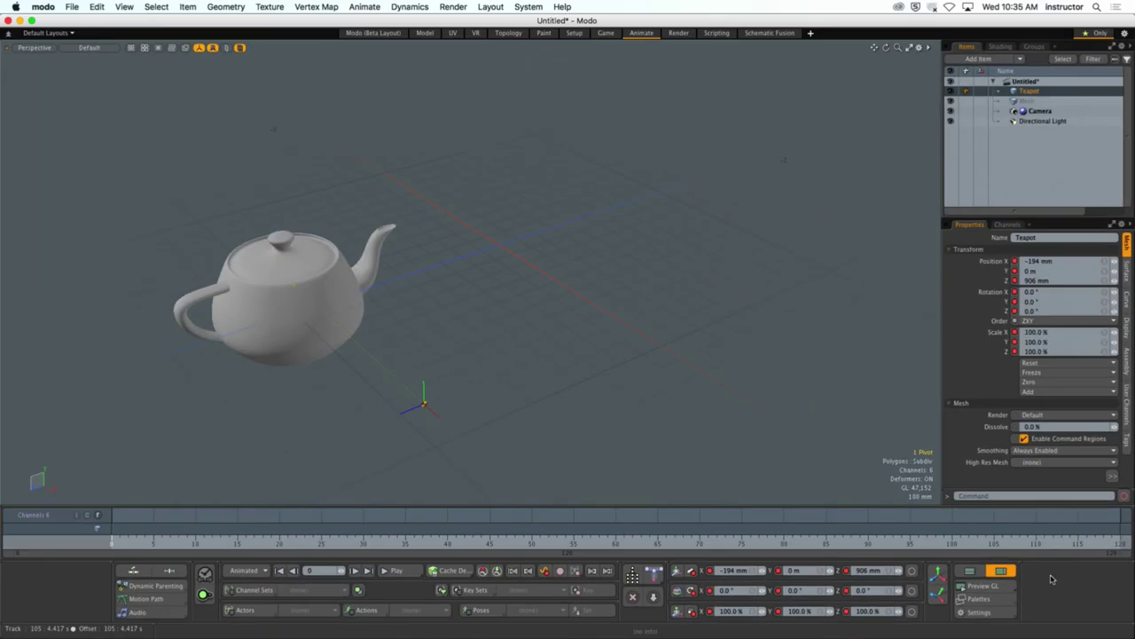
pyautogui.click(973, 557)
pyautogui.click(973, 557)
pyautogui.click(1002, 572)
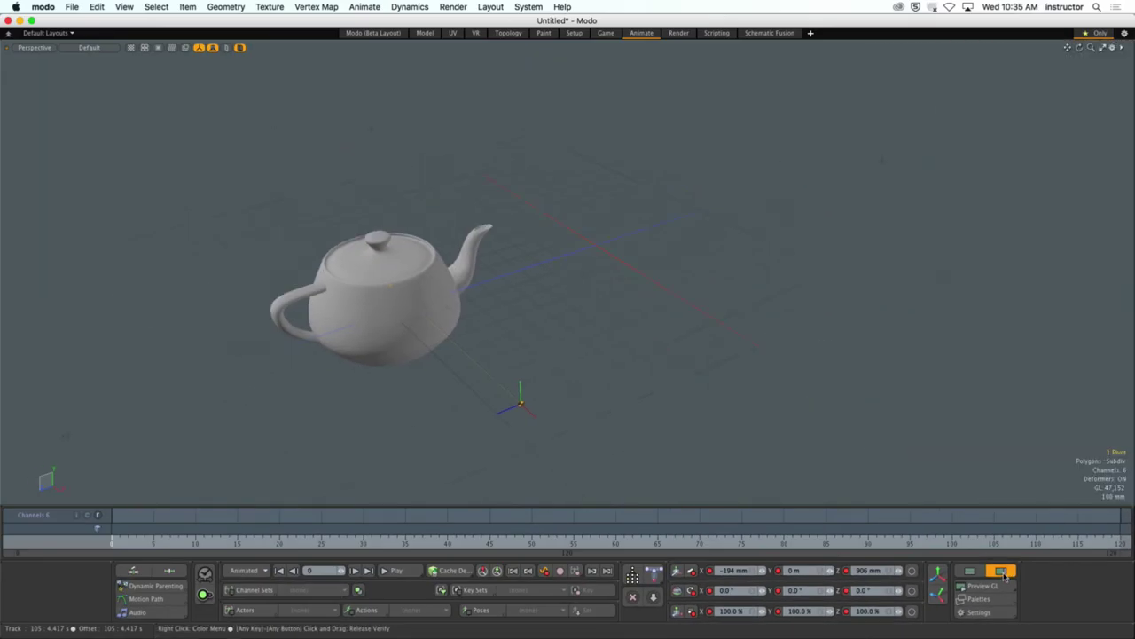
pyautogui.click(1003, 572)
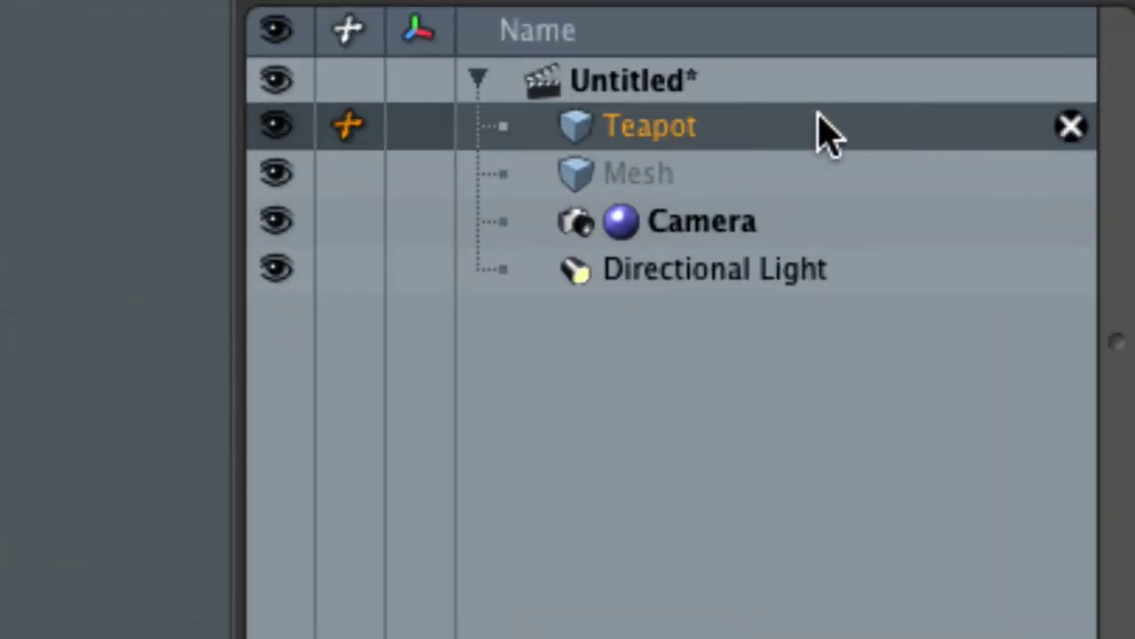
# Delete the teapot item and add a unit cube primitive in a new mesh
pyautogui.click(1070, 125)
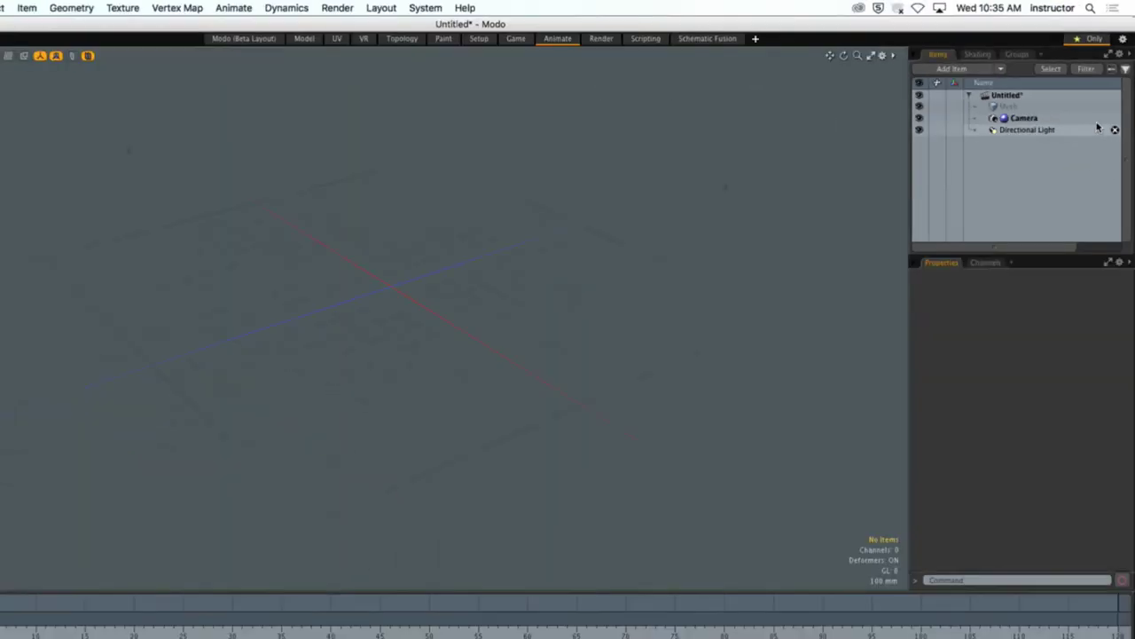
pyautogui.click(222, 6)
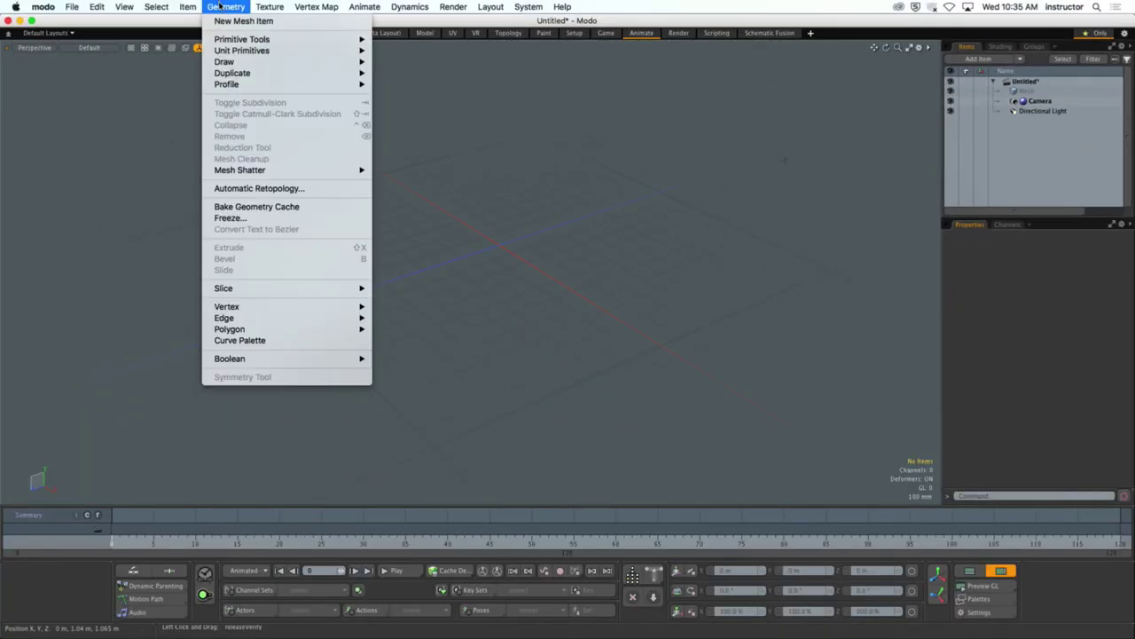
pyautogui.moveTo(242, 51)
pyautogui.moveTo(414, 51)
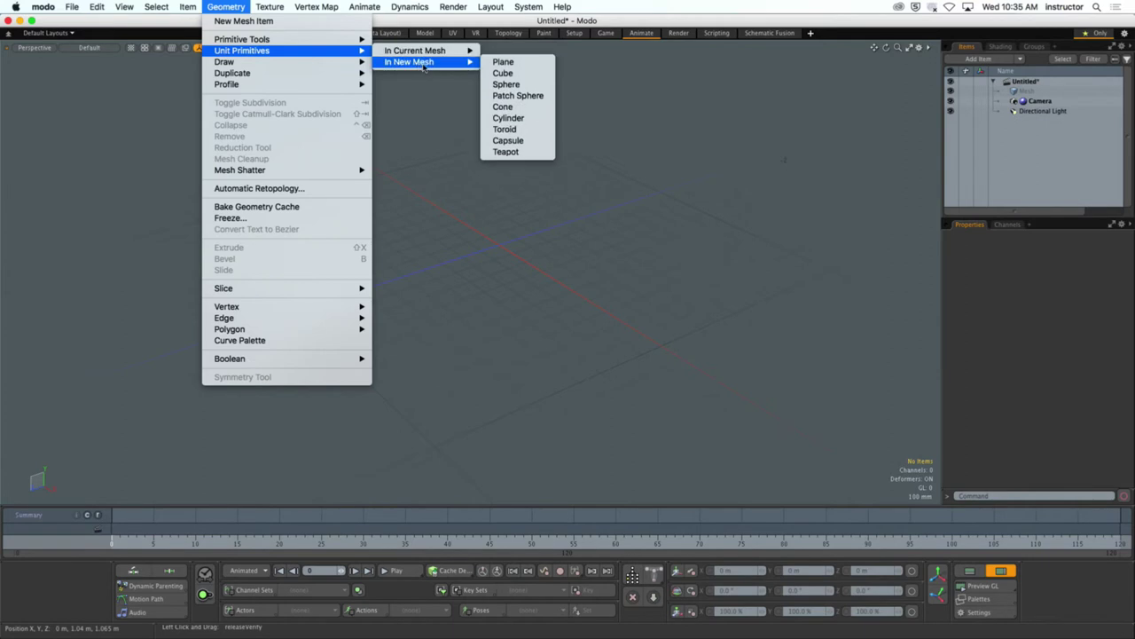
pyautogui.click(526, 73)
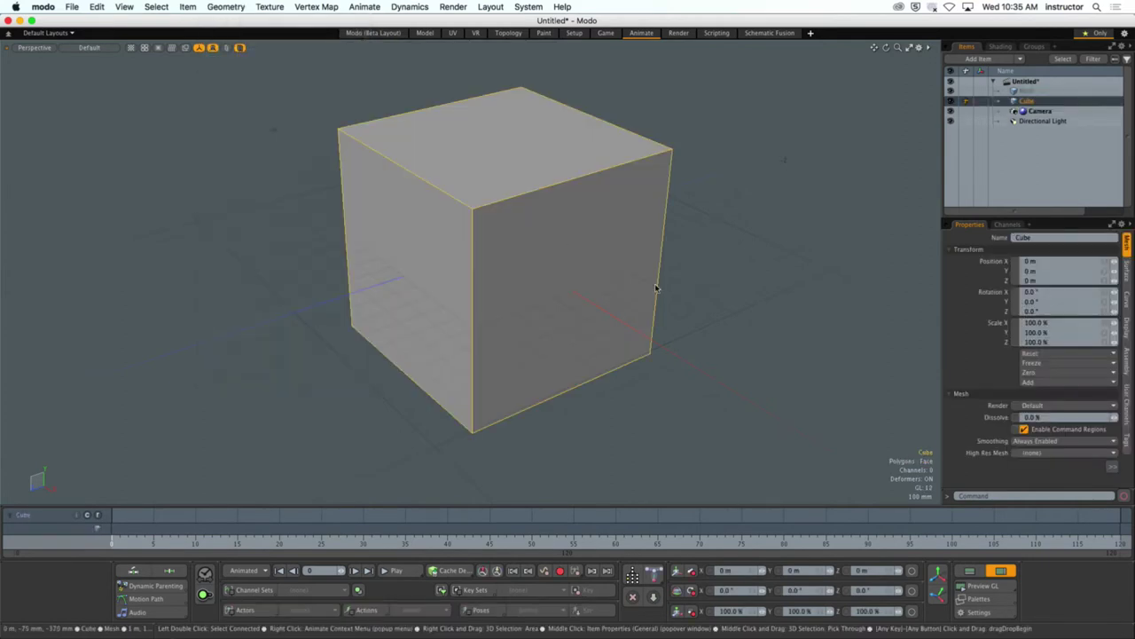
pyautogui.keyDown('alt'); pyautogui.moveTo(657, 283); pyautogui.dragTo(710, 260); pyautogui.keyUp('alt')
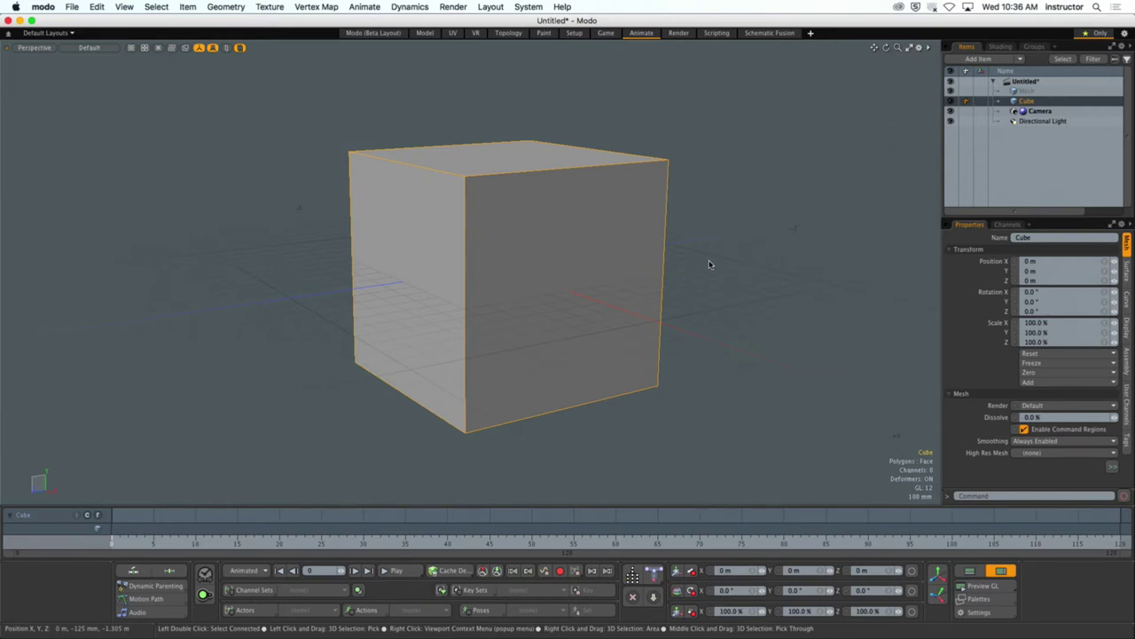
# Select the empty Mesh item and add a unit plane primitive to it as the current mesh
pyautogui.click(712, 261)
pyautogui.keyDown('alt'); pyautogui.moveTo(698, 251); pyautogui.dragTo(797, 210); pyautogui.keyUp('alt')
pyautogui.scroll(-5, 650, 286)
pyautogui.click(1026, 91)
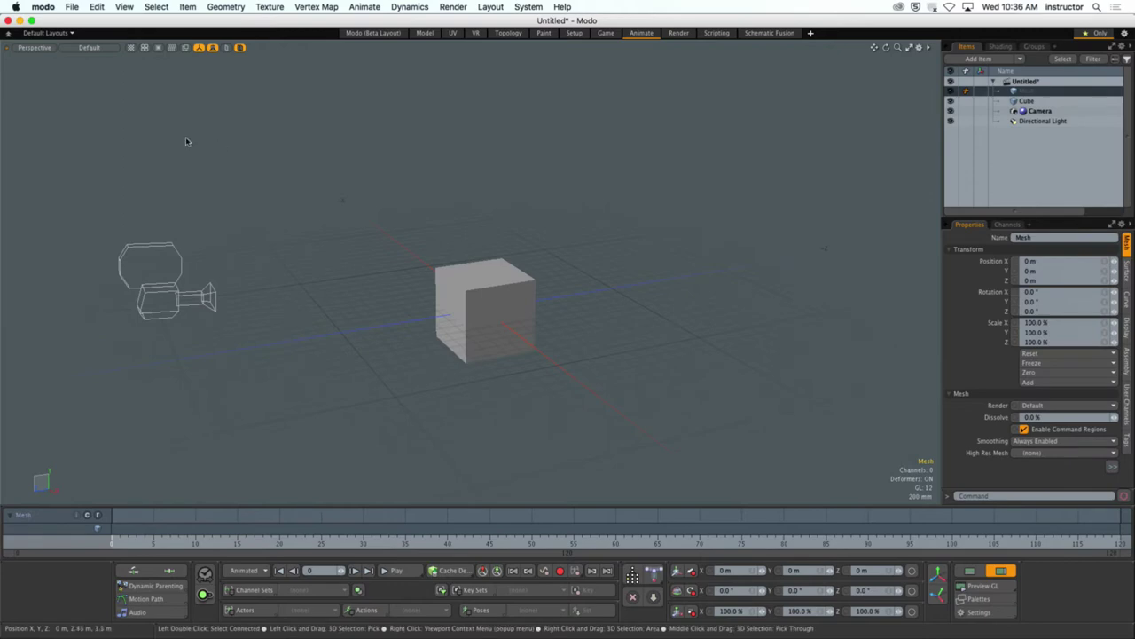
pyautogui.click(226, 6)
pyautogui.moveTo(232, 52)
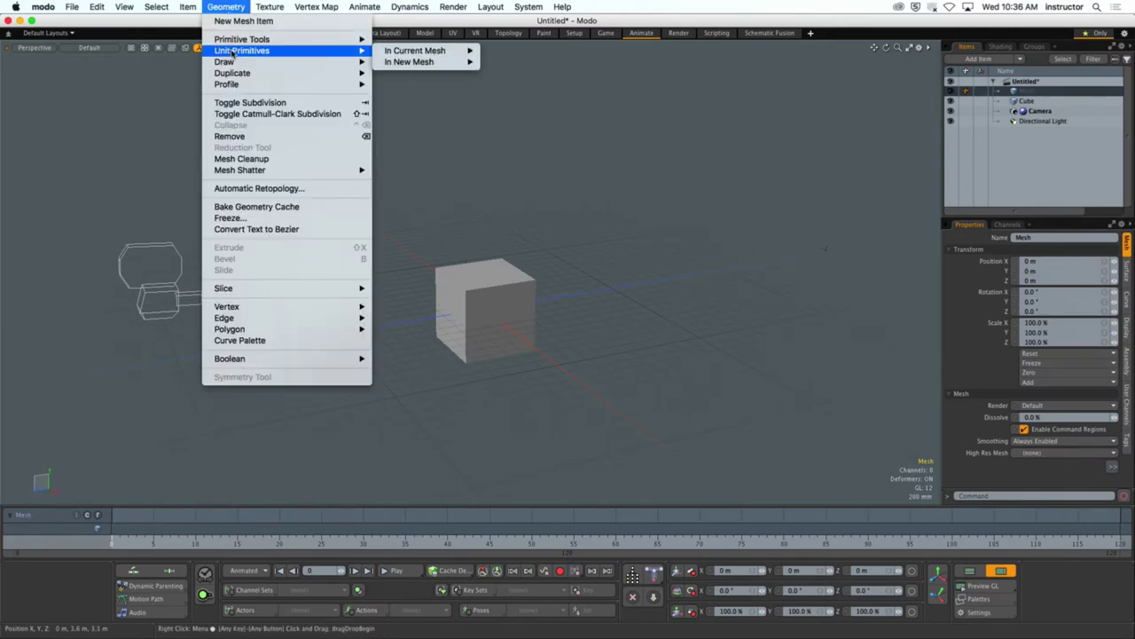
pyautogui.moveTo(412, 51)
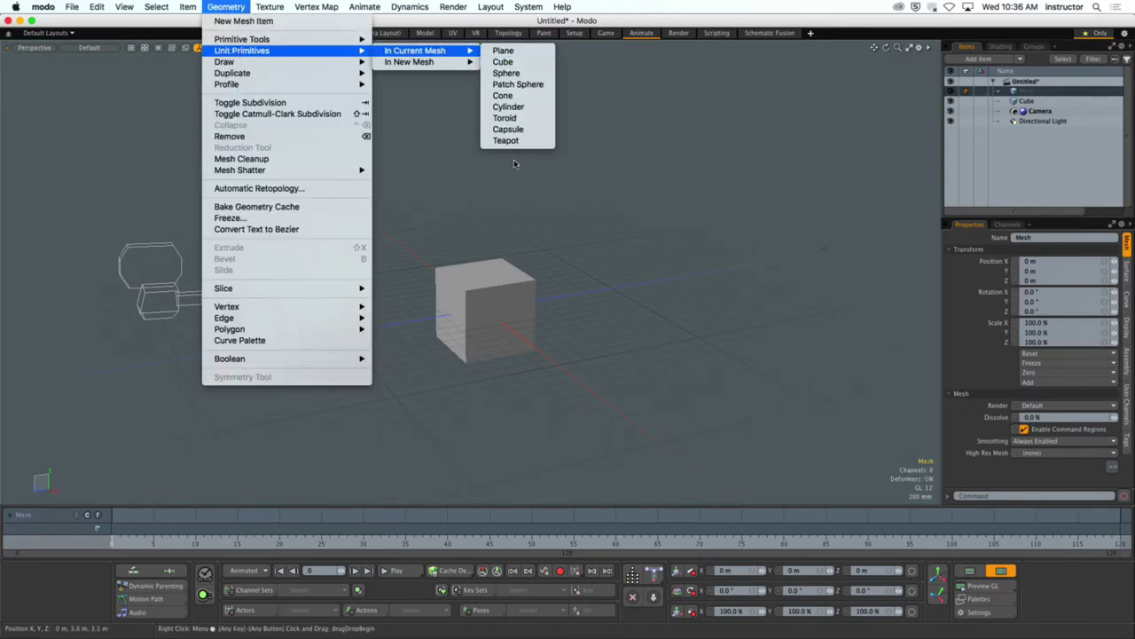
pyautogui.click(503, 51)
pyautogui.keyDown('alt'); pyautogui.moveTo(589, 315); pyautogui.dragTo(581, 332); pyautogui.keyUp('alt')
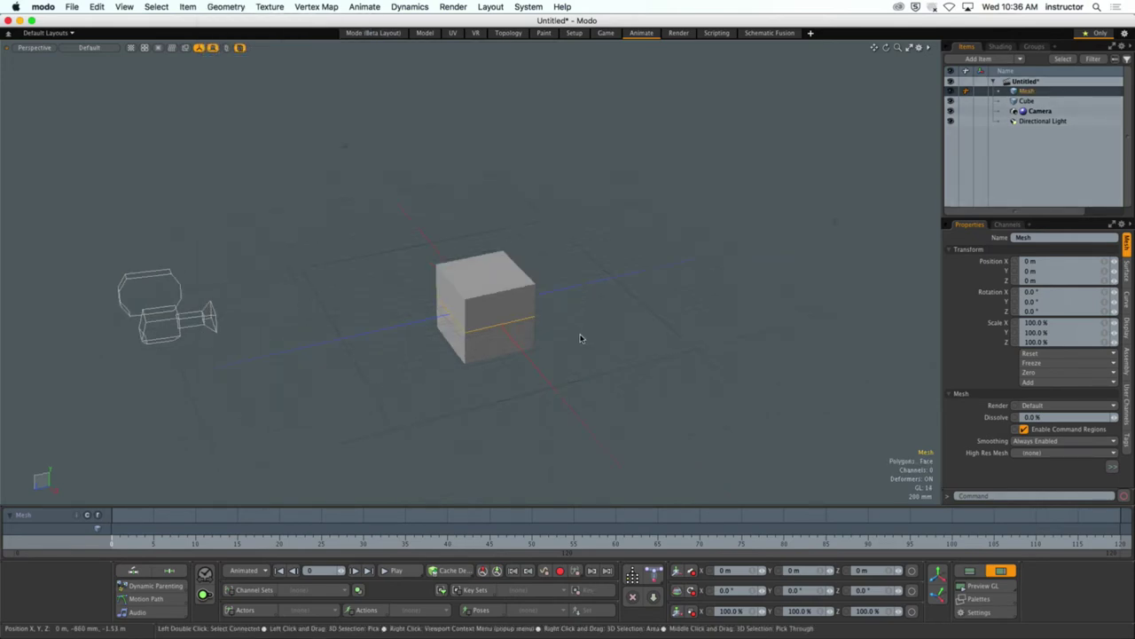
# Scale the plane uniformly to about 1132.5% on X, Y and Z as a large ground surface
pyautogui.press('y')
pyautogui.moveTo(488, 310); pyautogui.dragTo(346, 293)
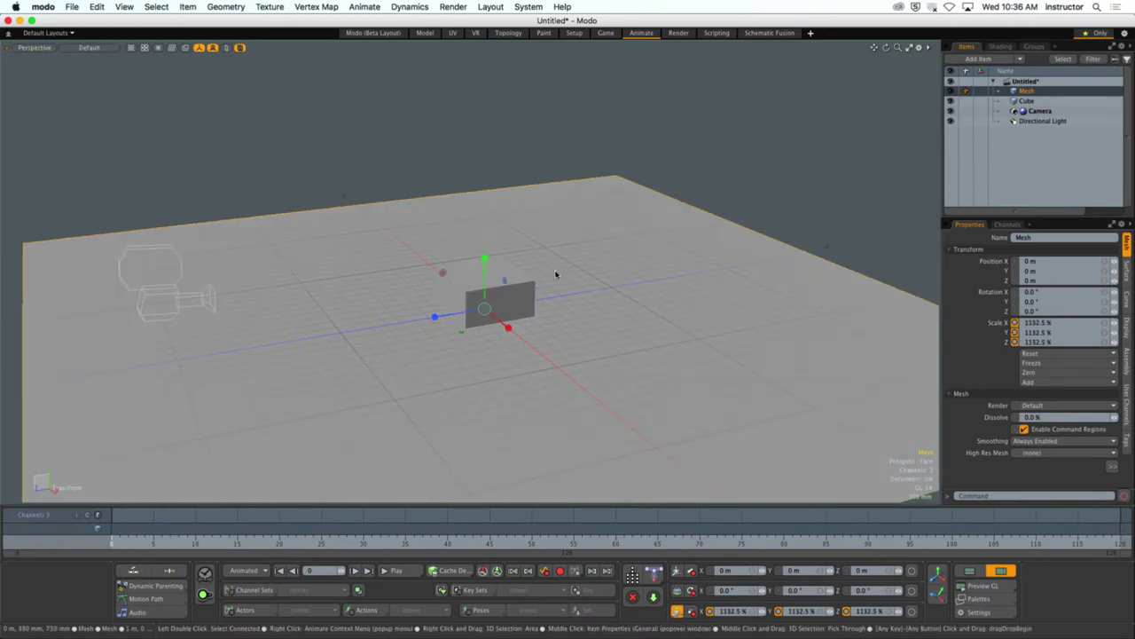
pyautogui.click(814, 118)
# Raise the cube along Y and refine its Y position in the Right view so its base rests on the ground plane
pyautogui.click(1029, 101)
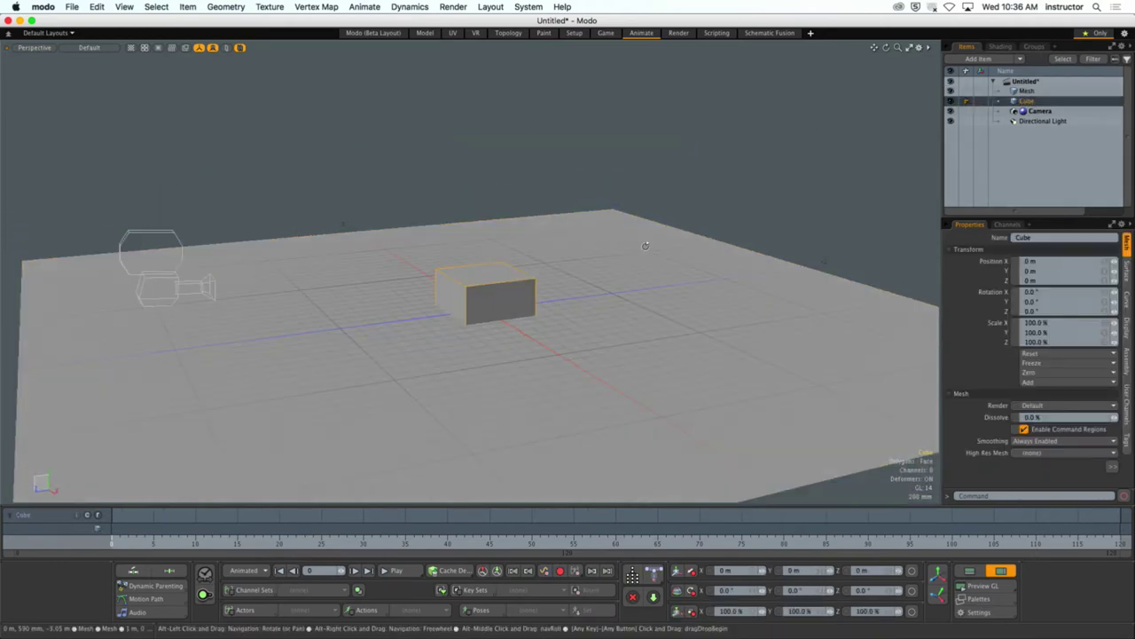
pyautogui.press('e')
pyautogui.moveTo(483, 302); pyautogui.dragTo(484, 264)
pyautogui.press('KP_3')
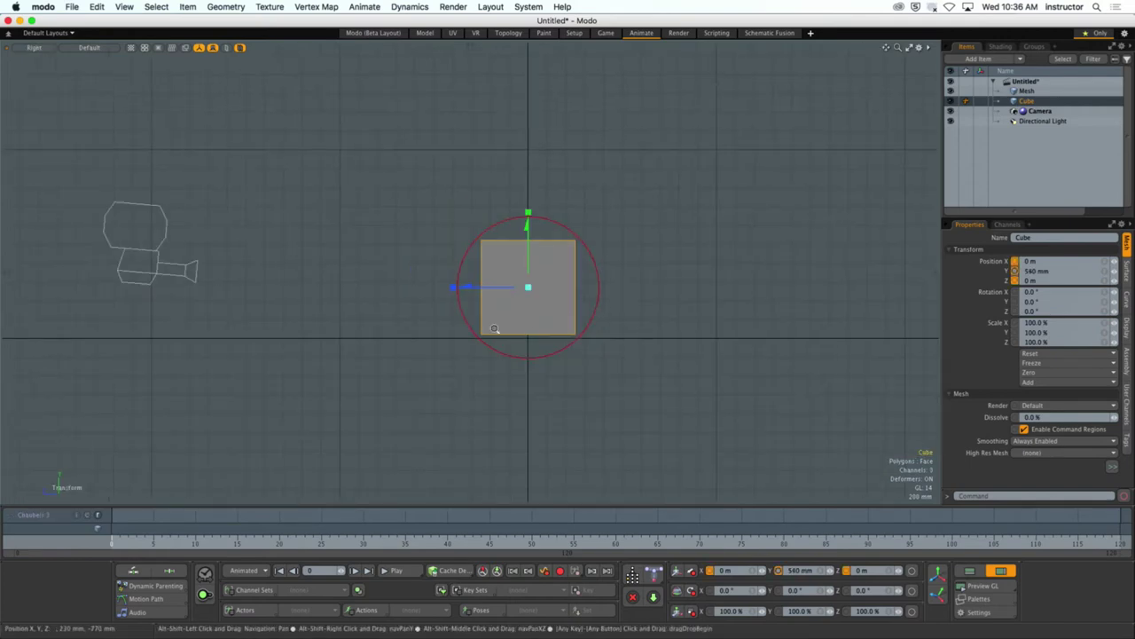
pyautogui.scroll(2, 497, 329)
pyautogui.moveTo(629, 116); pyautogui.dragTo(629, 130)
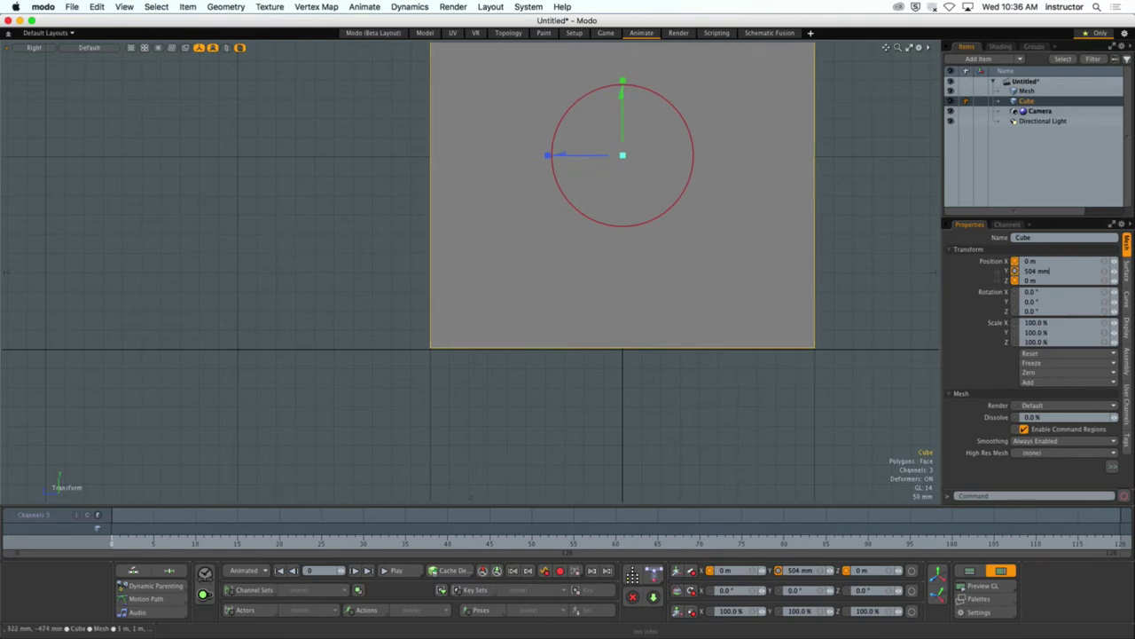
pyautogui.click(1034, 270)
pyautogui.press('Return')
pyautogui.click(842, 265)
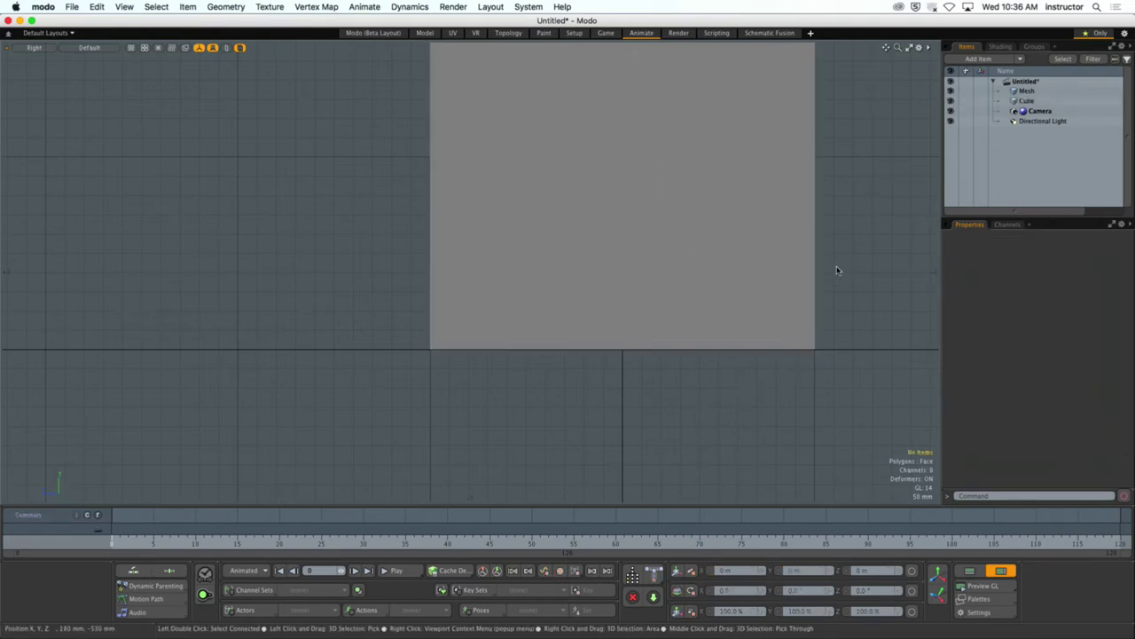
# Assign a new red material named Red to the cube's polygons
pyautogui.keyDown('alt'); pyautogui.moveTo(842, 271); pyautogui.dragTo(557, 304); pyautogui.keyUp('alt')
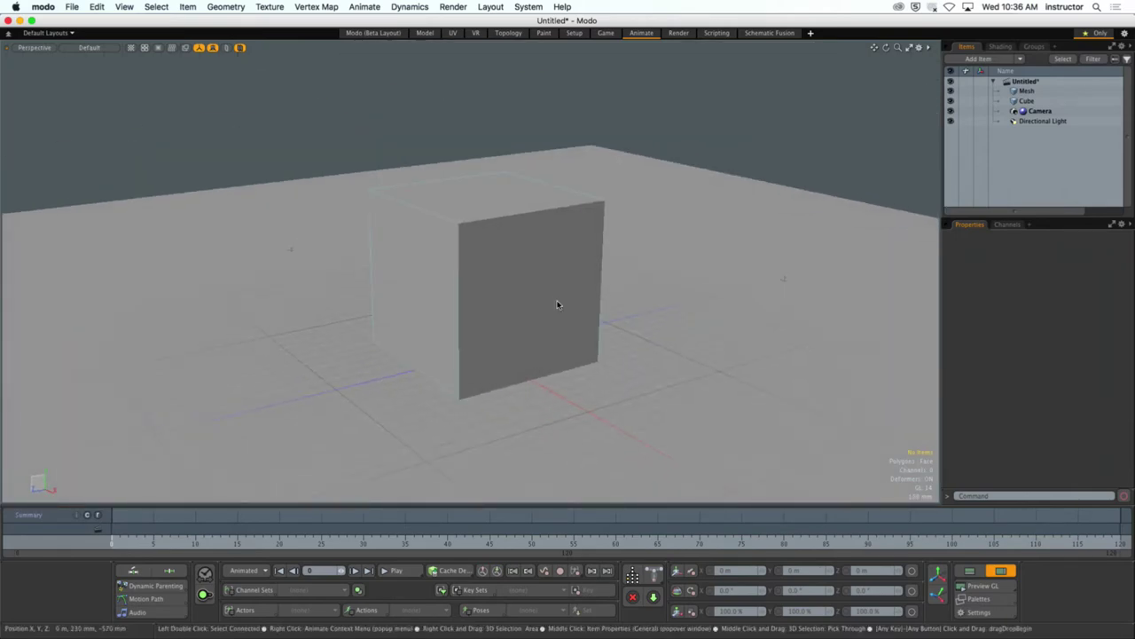
pyautogui.click(573, 250)
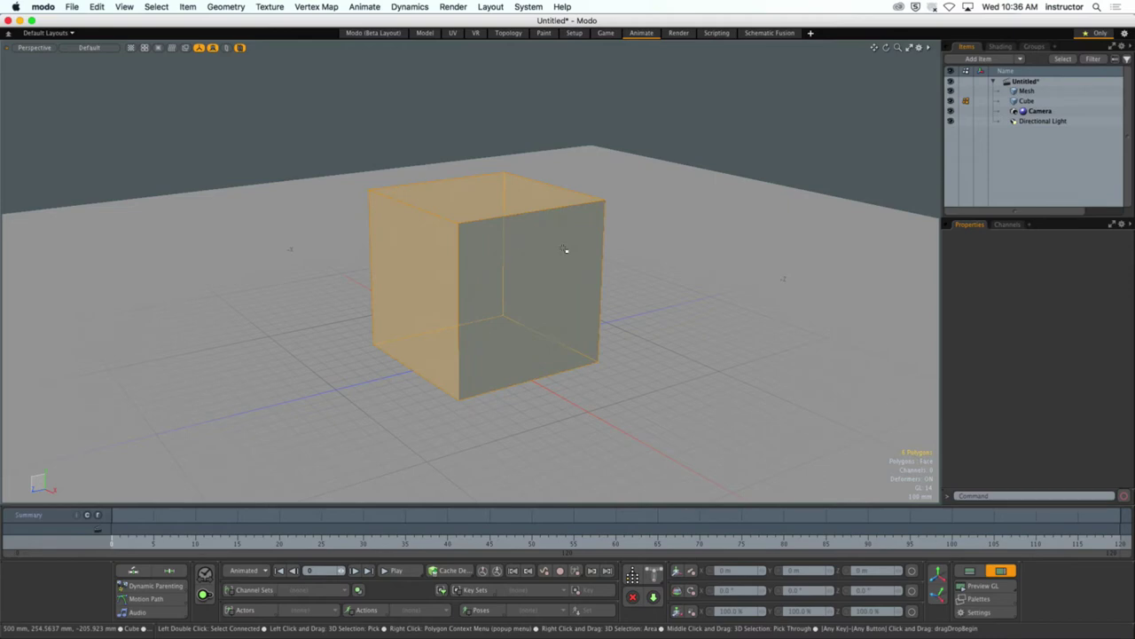
pyautogui.write('m')
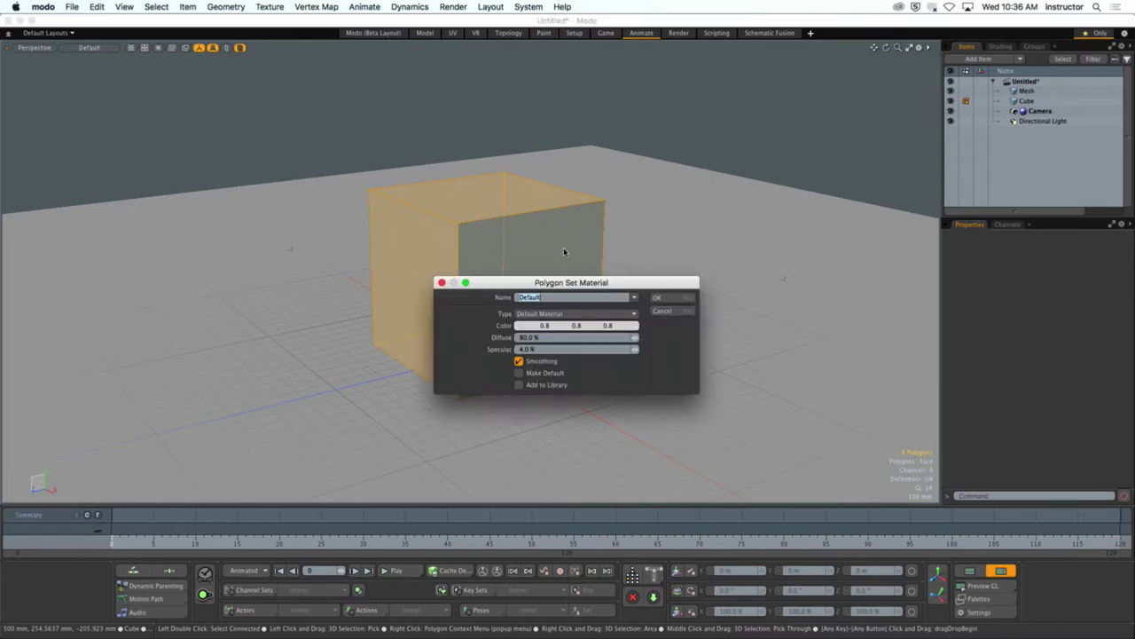
pyautogui.write('Red')
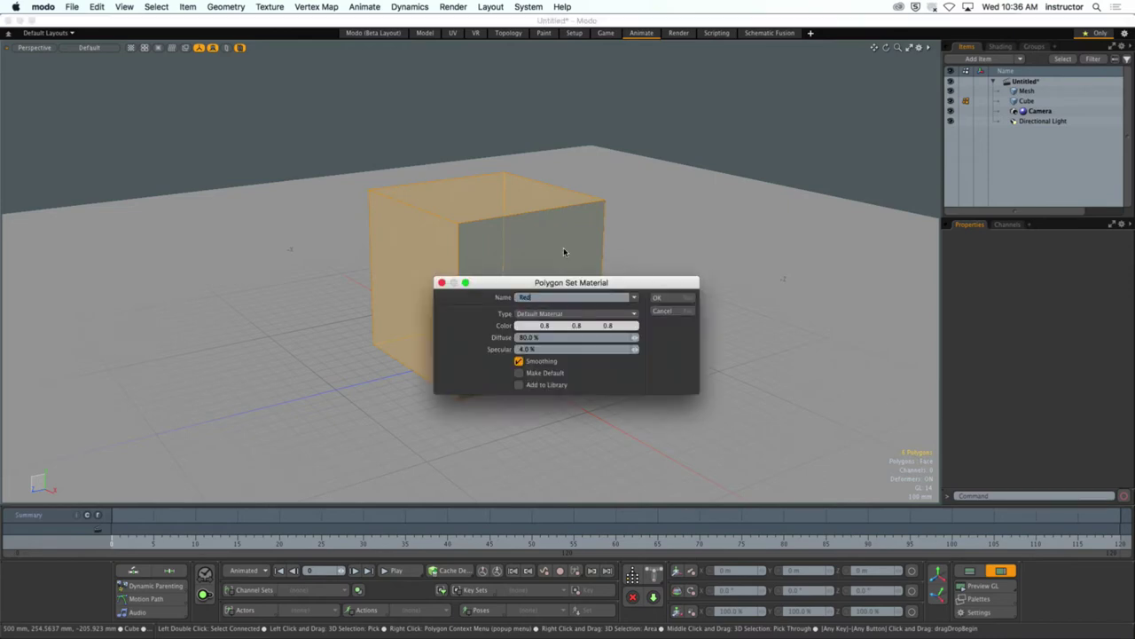
pyautogui.click(555, 328)
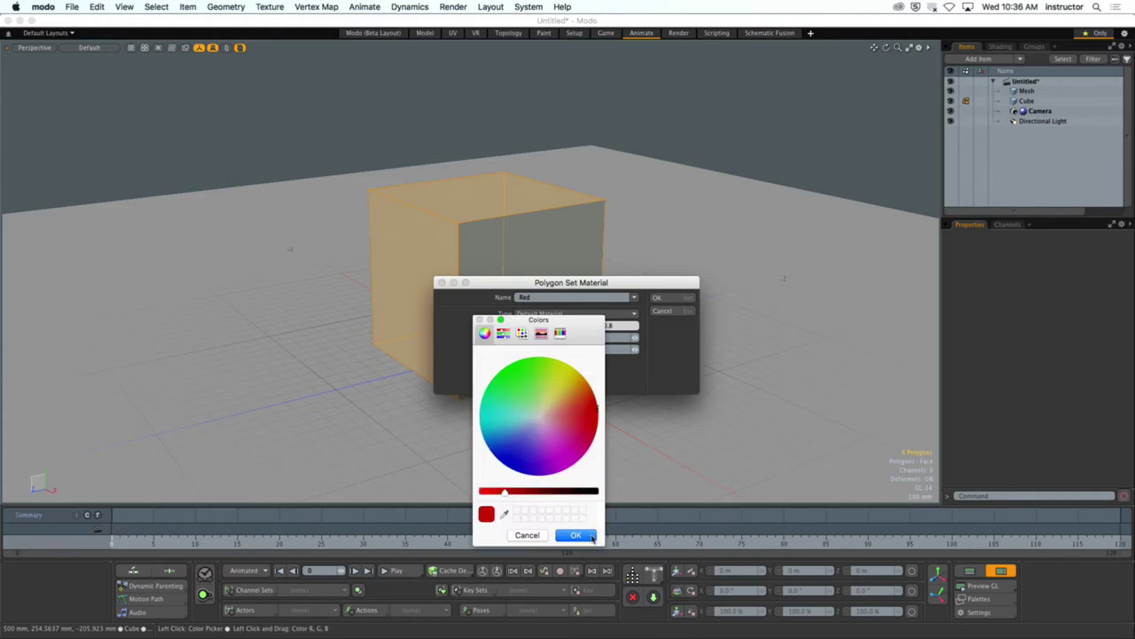
pyautogui.click(592, 536)
pyautogui.click(673, 296)
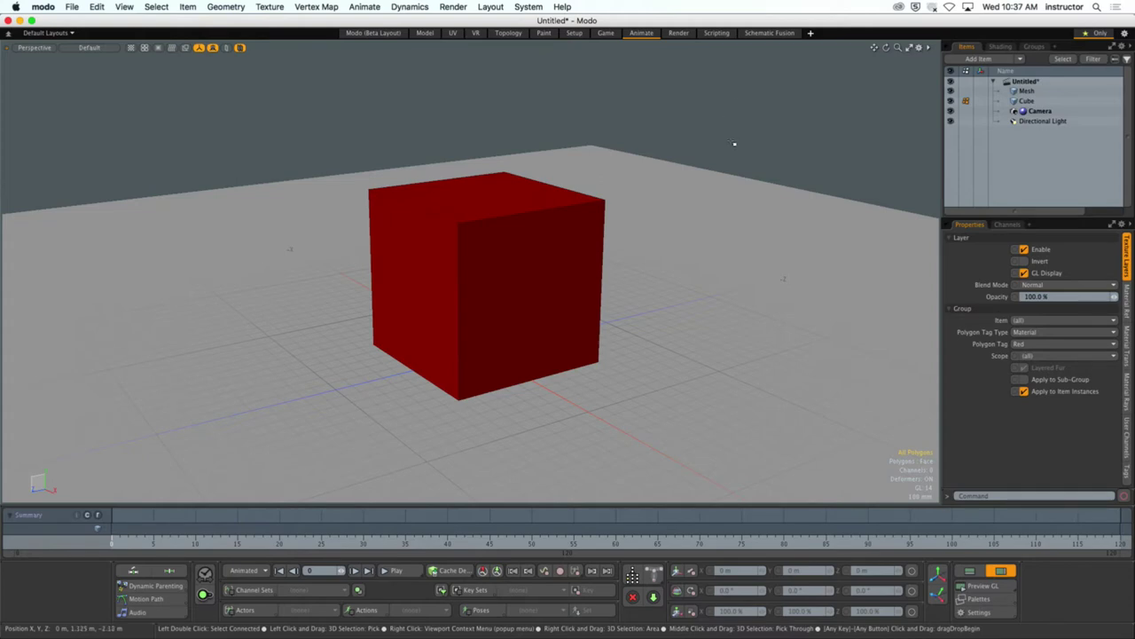
# Select the cube as an item and activate its transform handles
pyautogui.keyDown('alt'); pyautogui.moveTo(689, 196); pyautogui.dragTo(666, 203); pyautogui.keyUp('alt')
pyautogui.click(591, 240)
pyautogui.press('5')
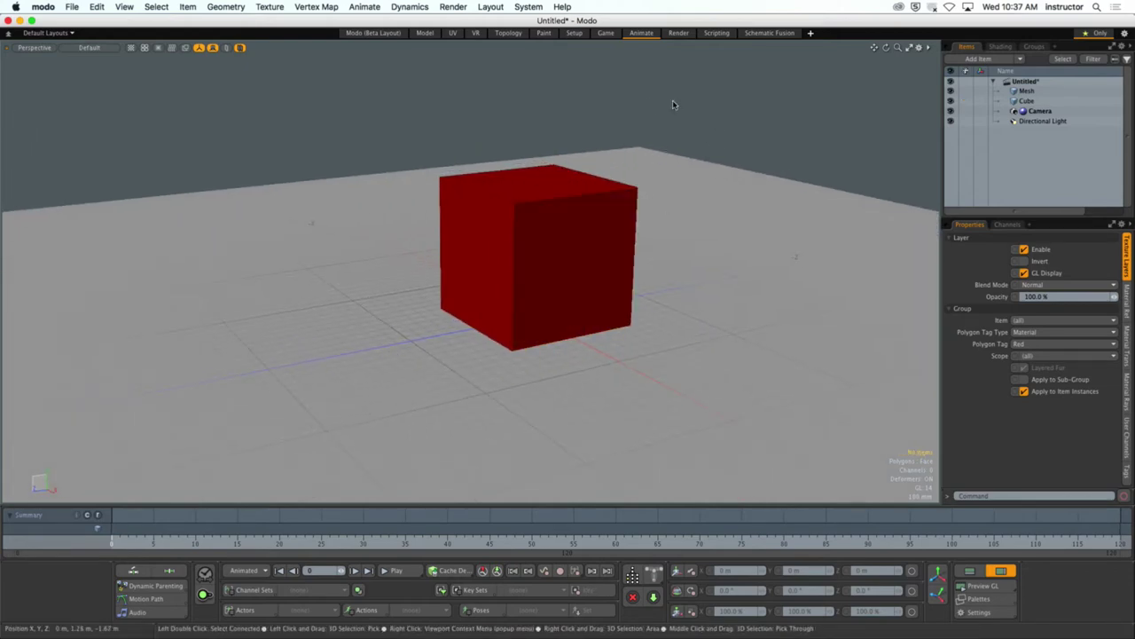
pyautogui.click(549, 261)
pyautogui.press('w')
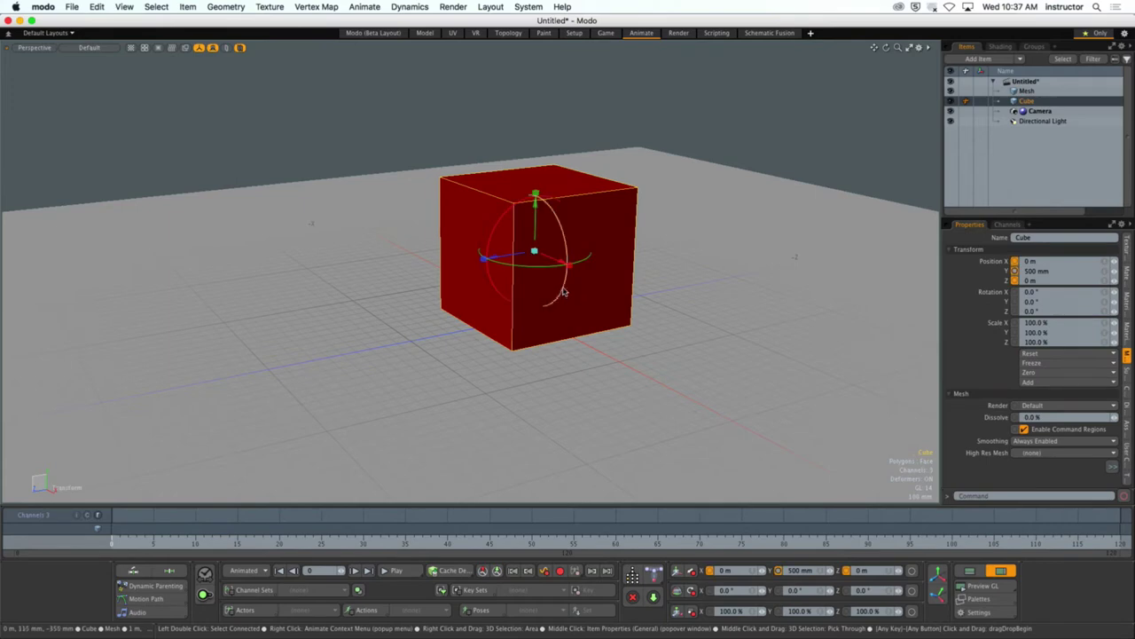
pyautogui.click(154, 532)
pyautogui.press('e')
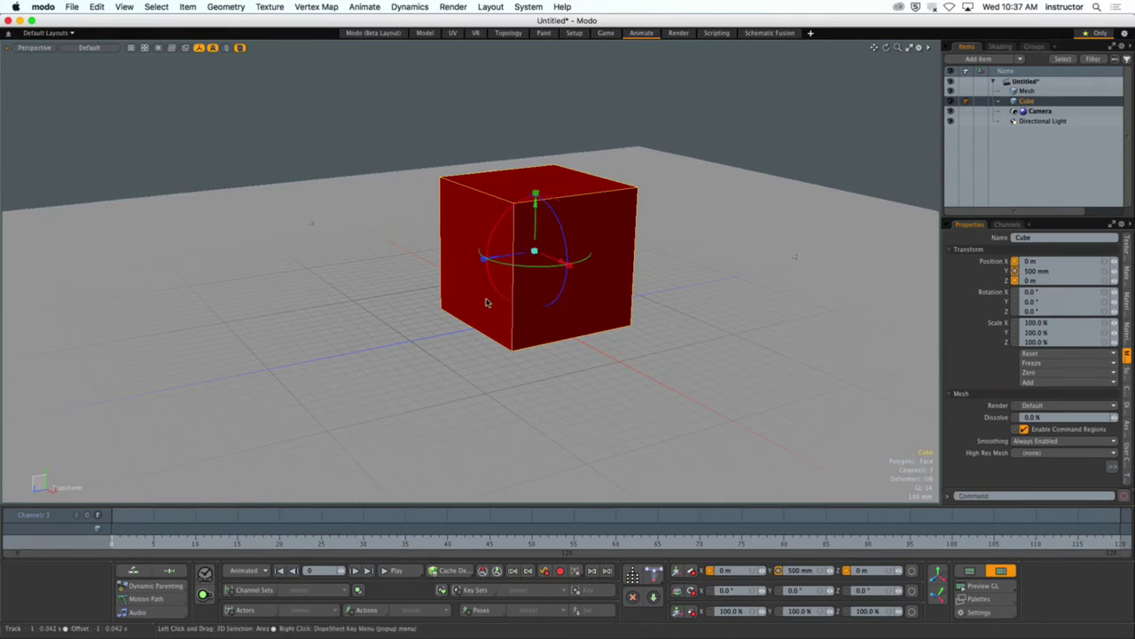
pyautogui.keyDown('alt'); pyautogui.moveTo(488, 299); pyautogui.dragTo(575, 233); pyautogui.keyUp('alt')
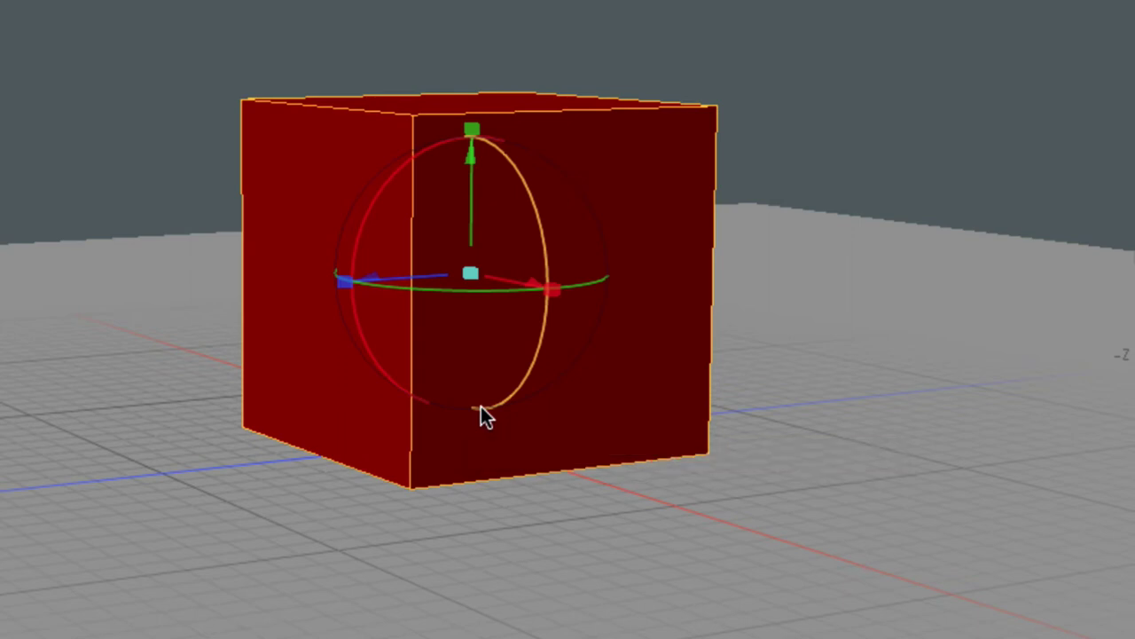
# Lower the cube's pivot along Y to the center of its base, refining the height in the Right view
pyautogui.press('Escape')
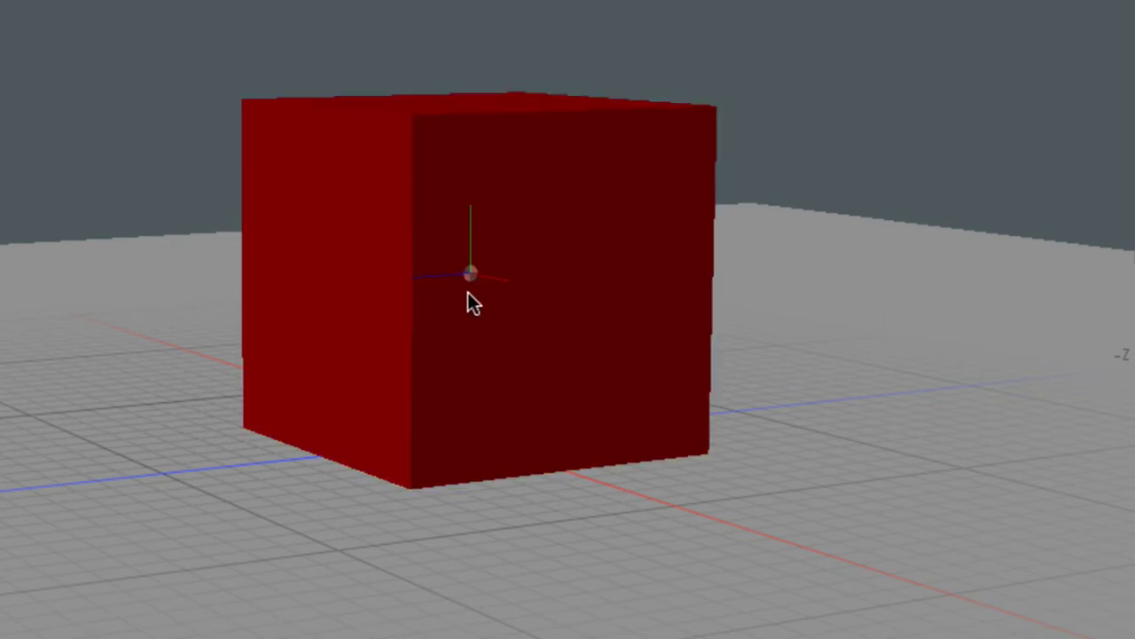
pyautogui.press('w')
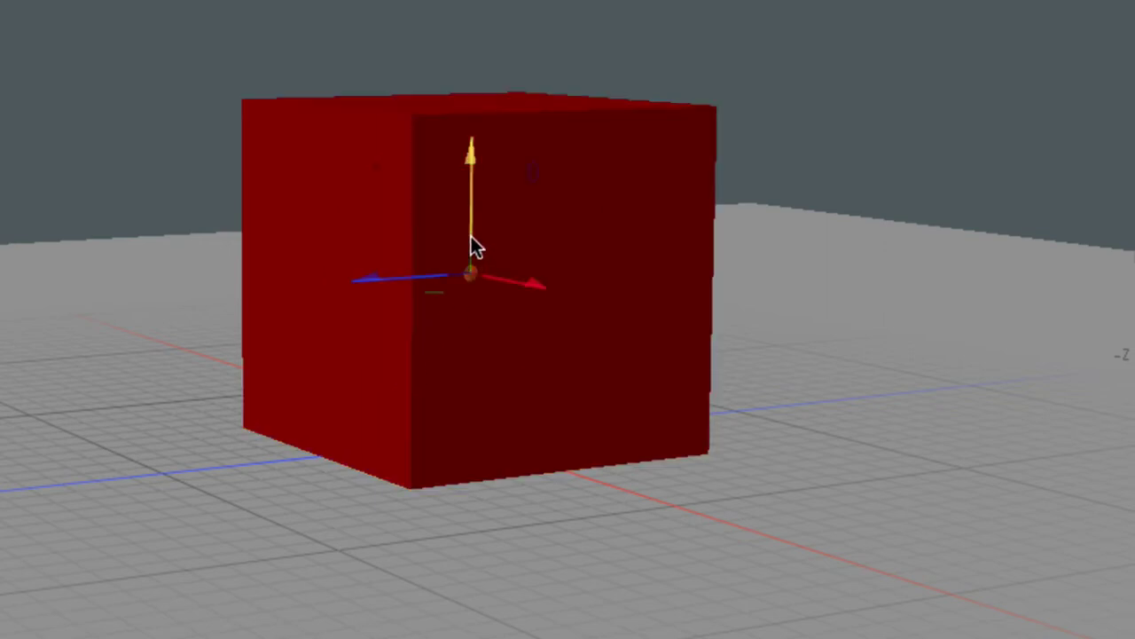
pyautogui.moveTo(474, 245); pyautogui.dragTo(467, 501)
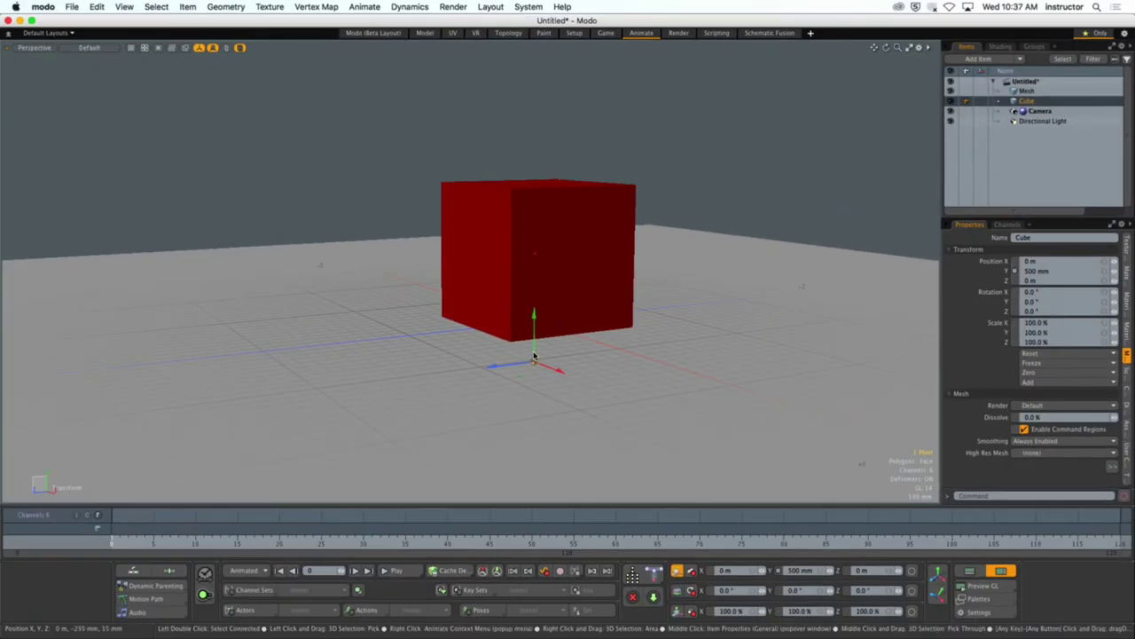
pyautogui.moveTo(534, 357); pyautogui.dragTo(533, 306)
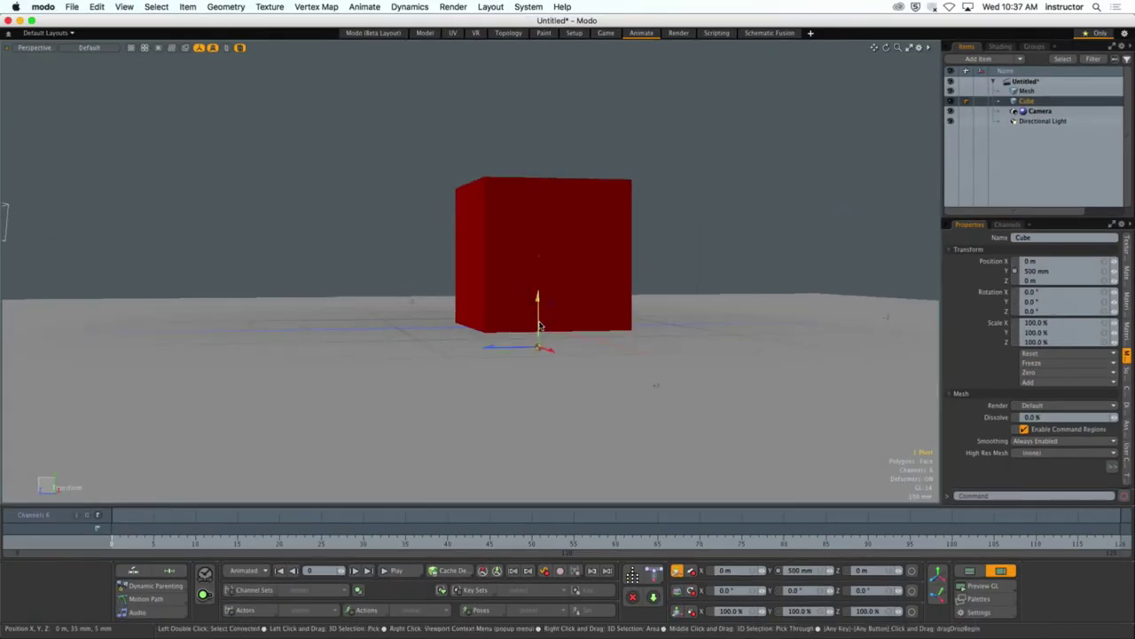
pyautogui.keyDown('alt'); pyautogui.moveTo(619, 380); pyautogui.dragTo(616, 373); pyautogui.keyUp('alt')
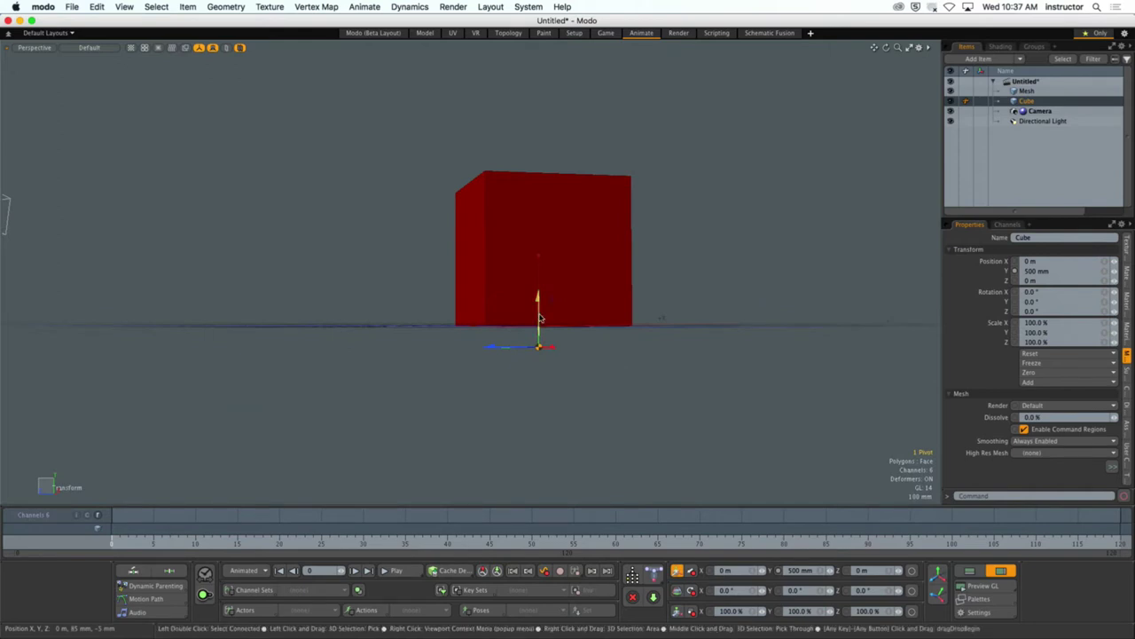
pyautogui.keyDown('alt'); pyautogui.moveTo(536, 277); pyautogui.dragTo(675, 337); pyautogui.keyUp('alt')
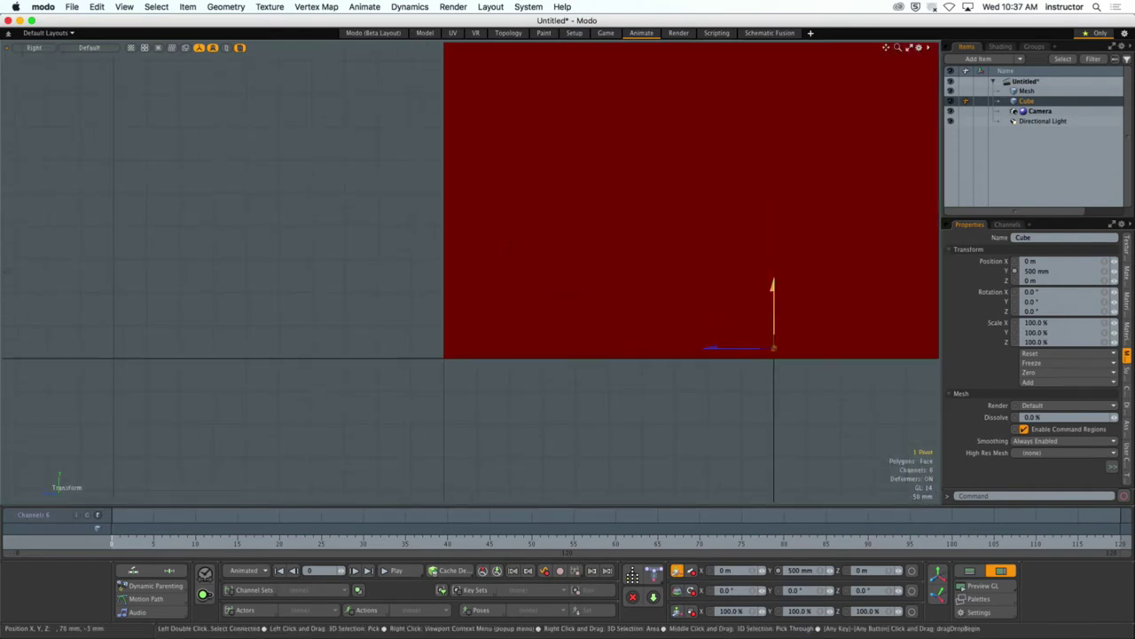
pyautogui.keyDown('alt'); pyautogui.moveTo(774, 315); pyautogui.dragTo(795, 283); pyautogui.keyUp('alt')
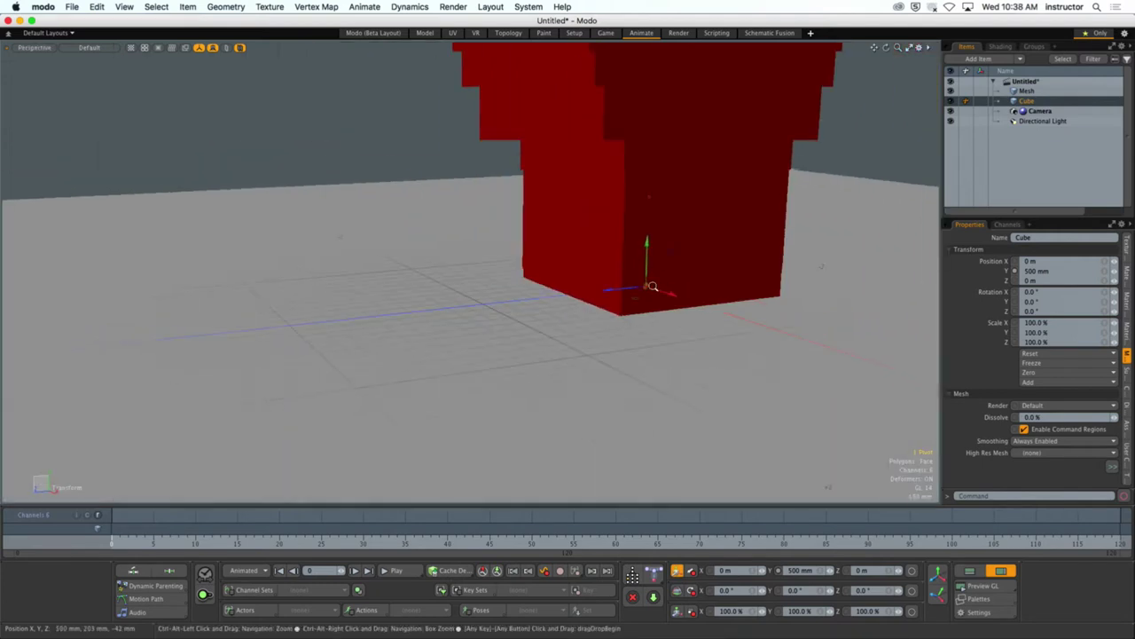
pyautogui.keyDown('alt'); pyautogui.moveTo(568, 302); pyautogui.dragTo(543, 316); pyautogui.keyUp('alt')
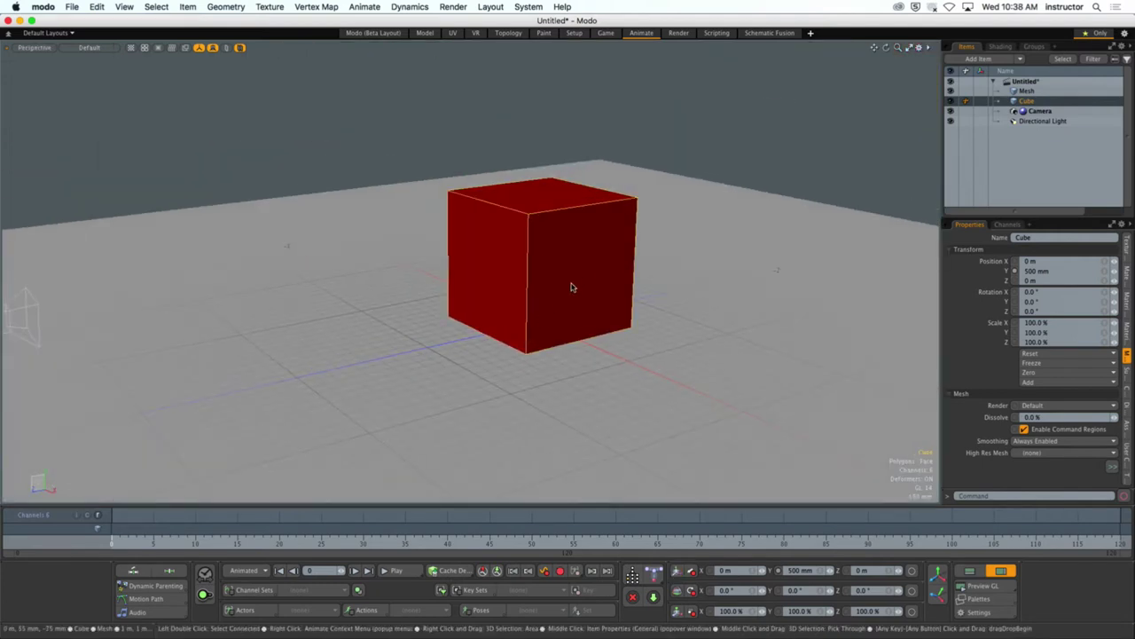
pyautogui.keyDown('alt'); pyautogui.moveTo(612, 295); pyautogui.dragTo(585, 282); pyautogui.keyUp('alt')
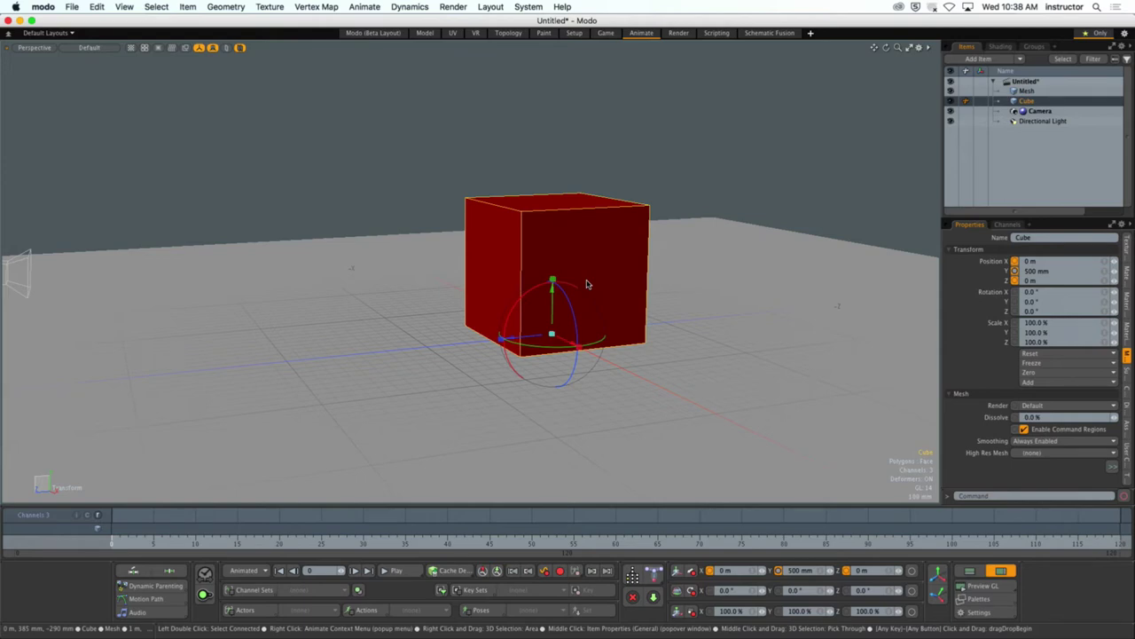
# Move the cube's pivot in the Right view to its bottom edge on the -Z side
pyautogui.keyDown('alt'); pyautogui.moveTo(586, 286); pyautogui.dragTo(554, 308); pyautogui.keyUp('alt')
pyautogui.scroll(3, 553, 309)
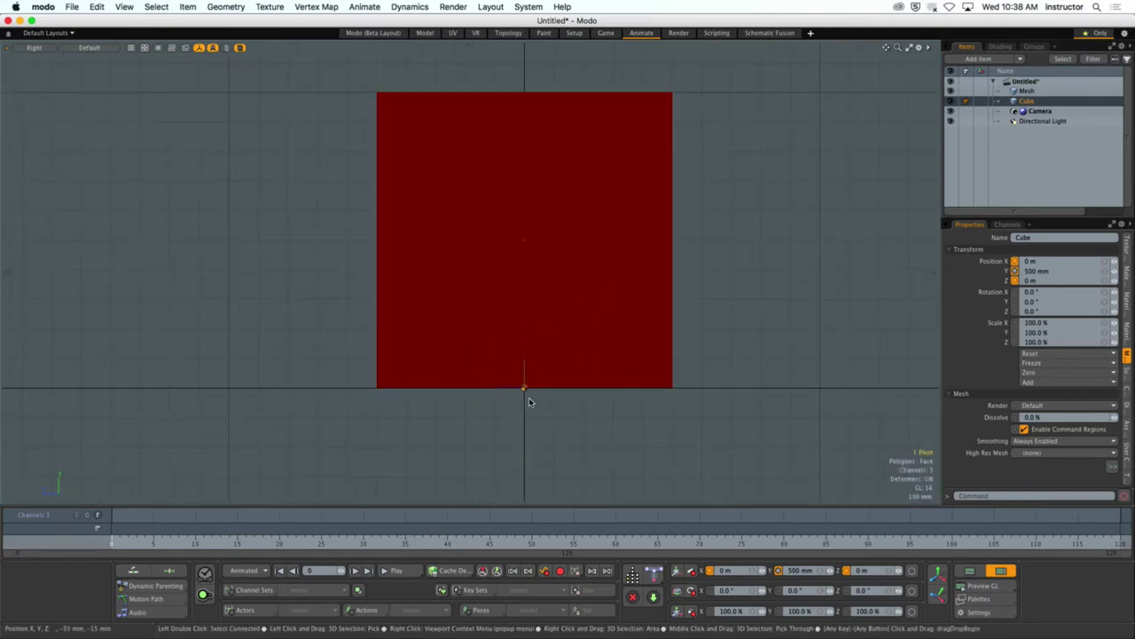
pyautogui.press('y')
pyautogui.moveTo(526, 388); pyautogui.dragTo(600, 251)
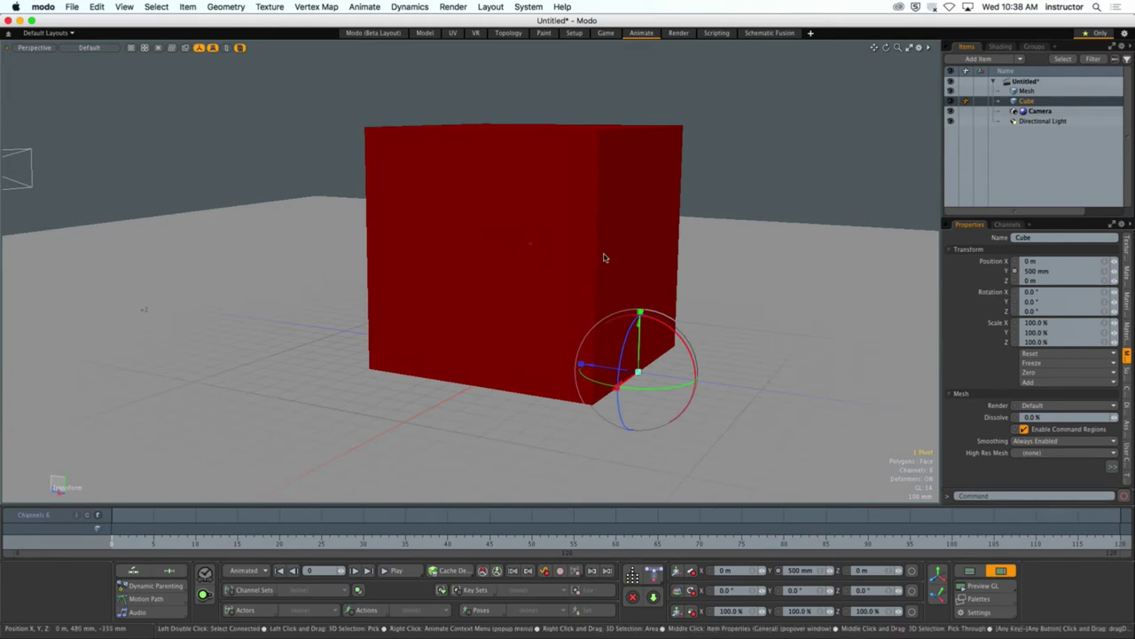
# Test-rotate the cube about its edge pivot to about -75.8° on X and undo the rotation
pyautogui.press('q')
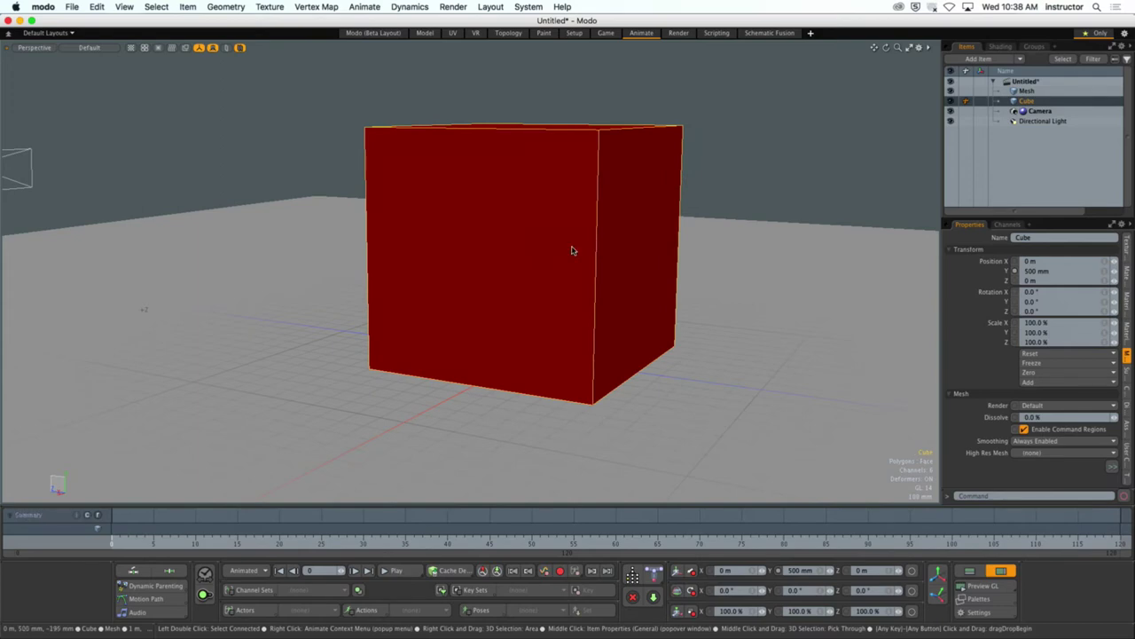
pyautogui.press('y')
pyautogui.keyDown('alt'); pyautogui.moveTo(586, 261); pyautogui.dragTo(793, 394); pyautogui.keyUp('alt')
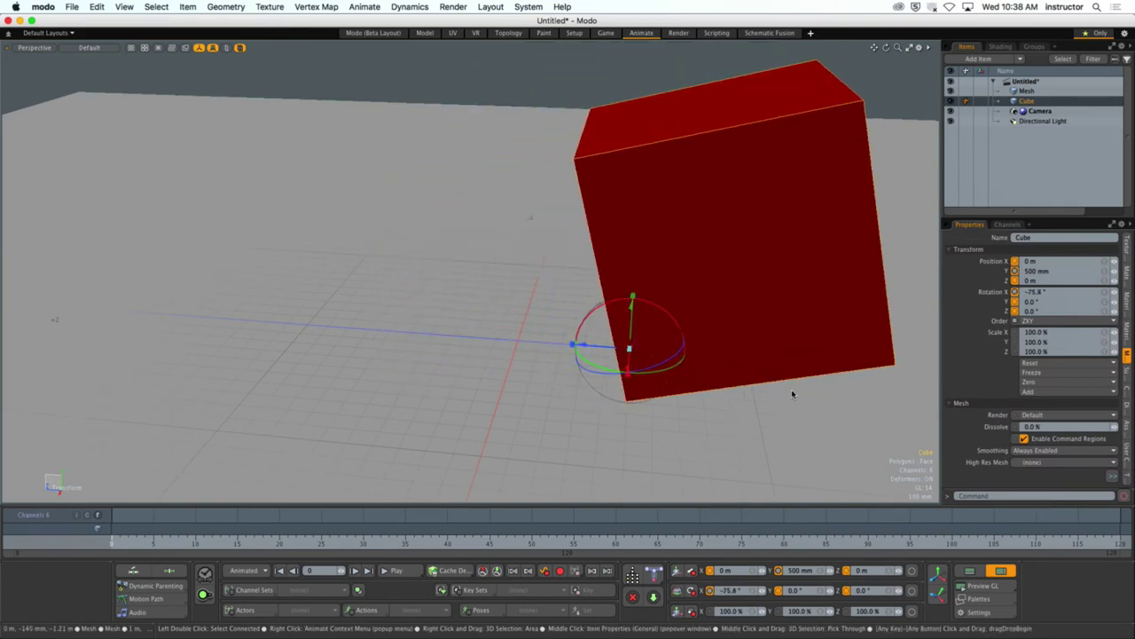
pyautogui.press('super+z')
# Set the scene start and current start frames to 1 in the animation settings
pyautogui.keyDown('alt'); pyautogui.moveTo(697, 254); pyautogui.dragTo(376, 436); pyautogui.keyUp('alt')
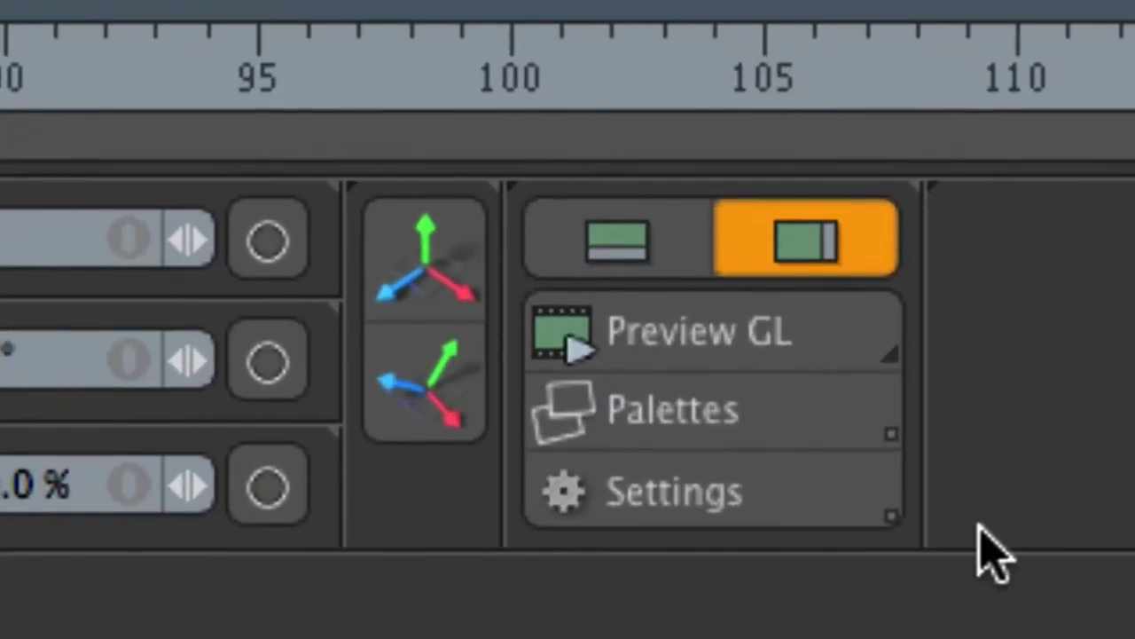
pyautogui.click(621, 504)
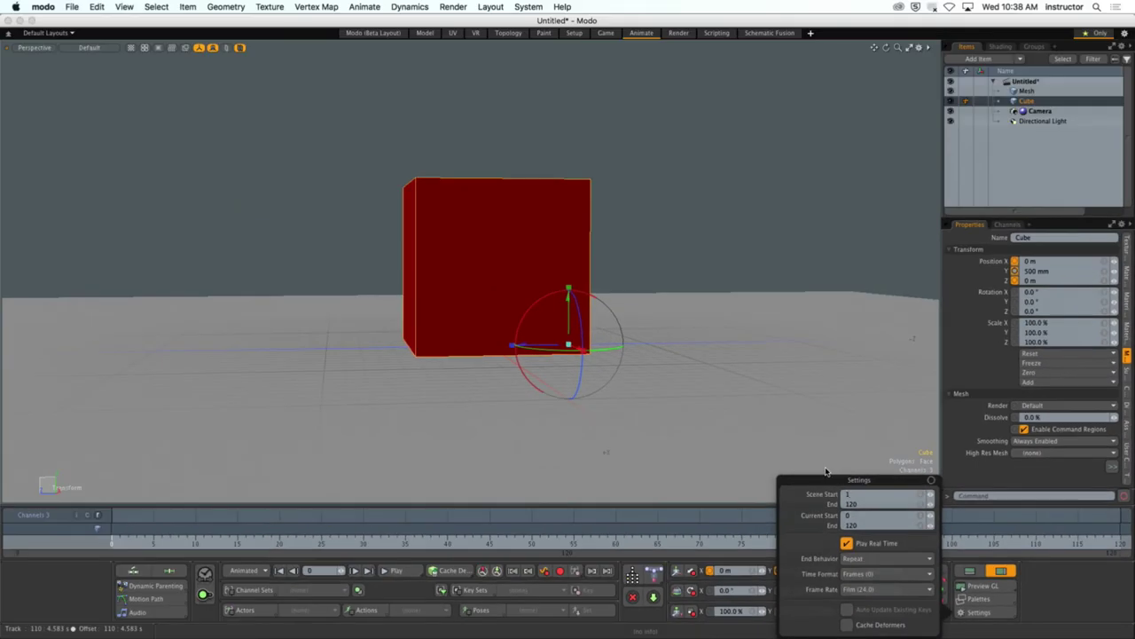
pyautogui.press('Return')
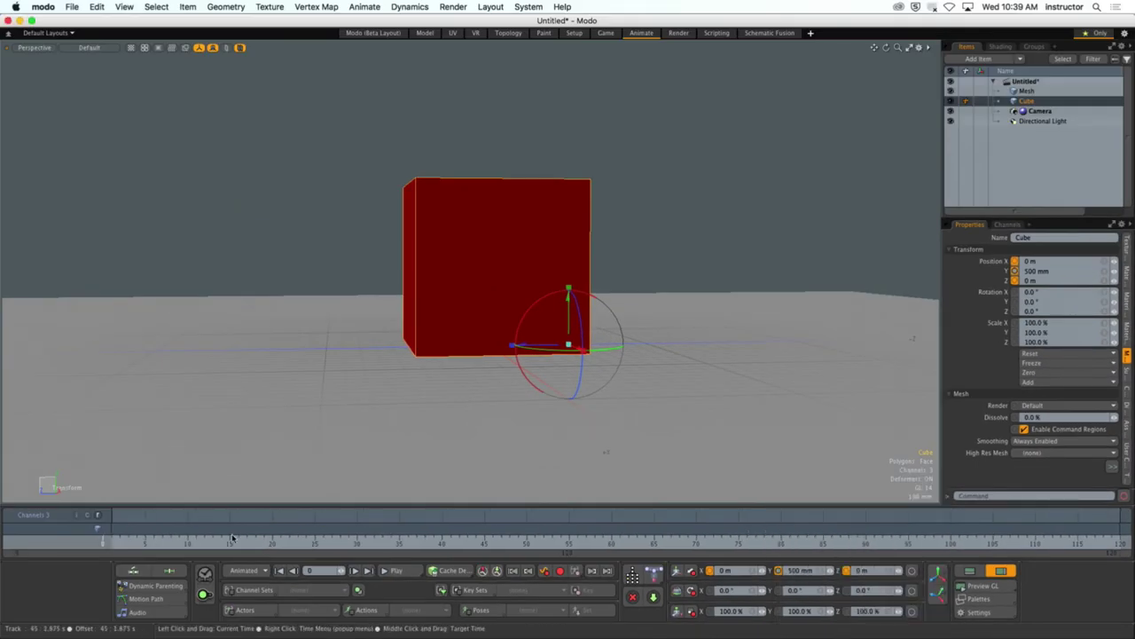
pyautogui.keyDown('alt'); pyautogui.moveTo(606, 452); pyautogui.dragTo(458, 354); pyautogui.keyUp('alt')
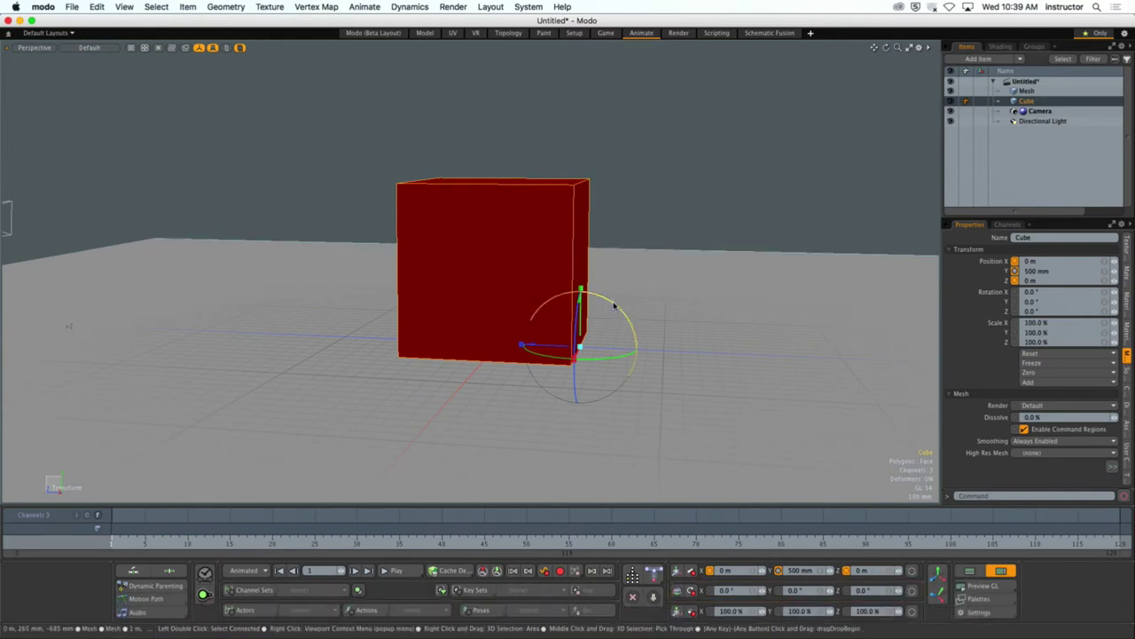
# Undo a trial rotation of the cube and key its X rotation at 0° on frame 1
pyautogui.moveTo(612, 311); pyautogui.dragTo(636, 405)
pyautogui.press('super+z')
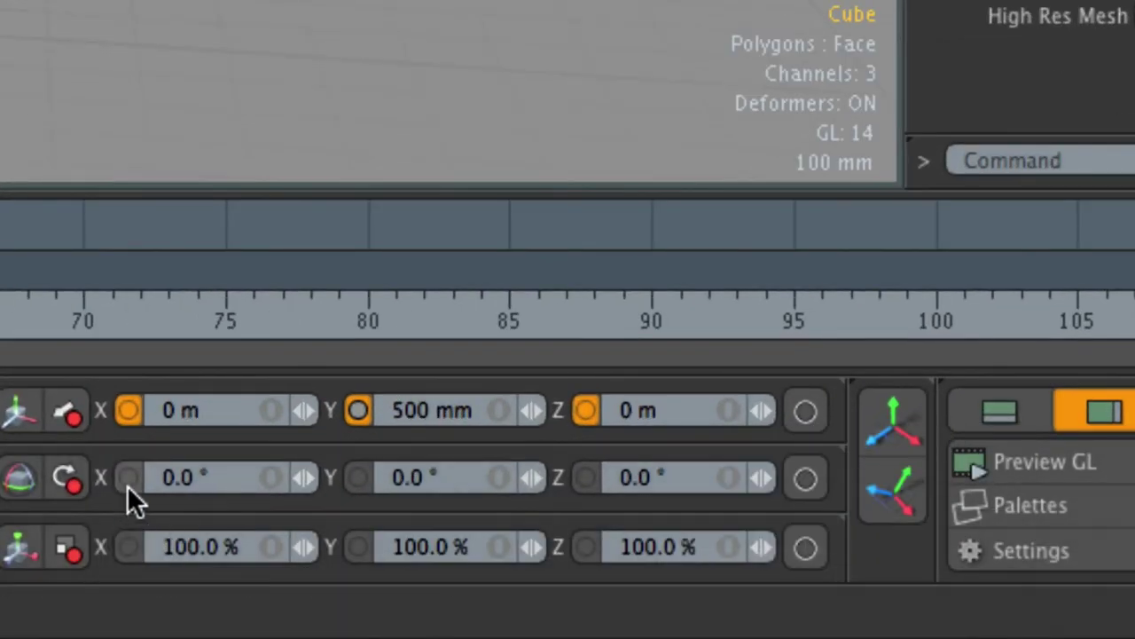
pyautogui.click(129, 479)
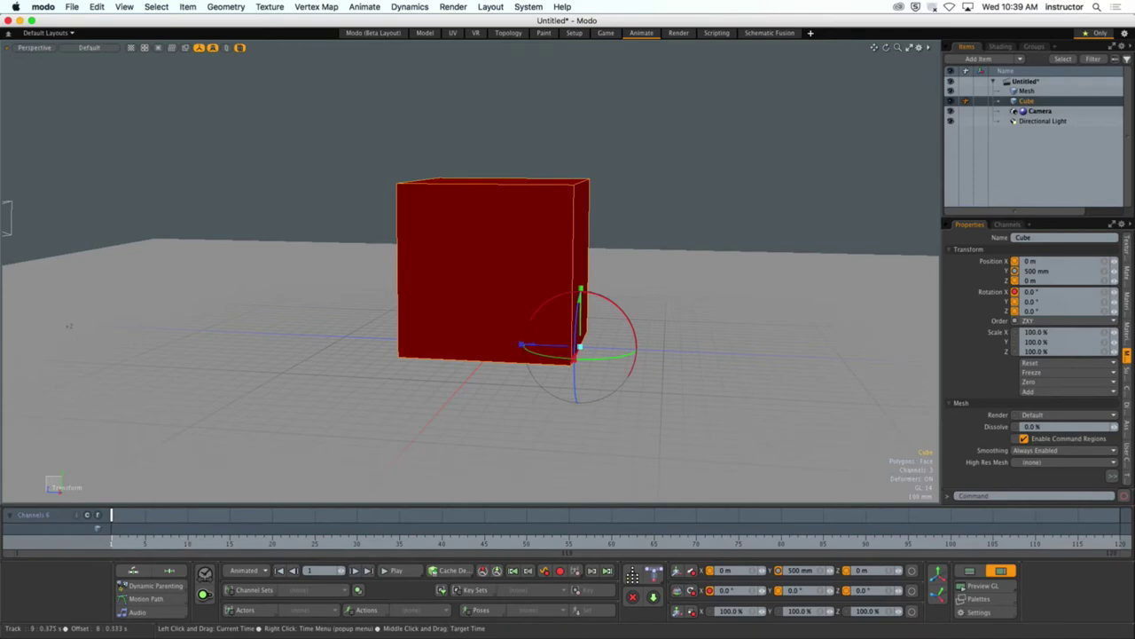
# Rotate the cube over its bottom edge at frame 10 and set the keyed X rotation to -90°
pyautogui.click(187, 530)
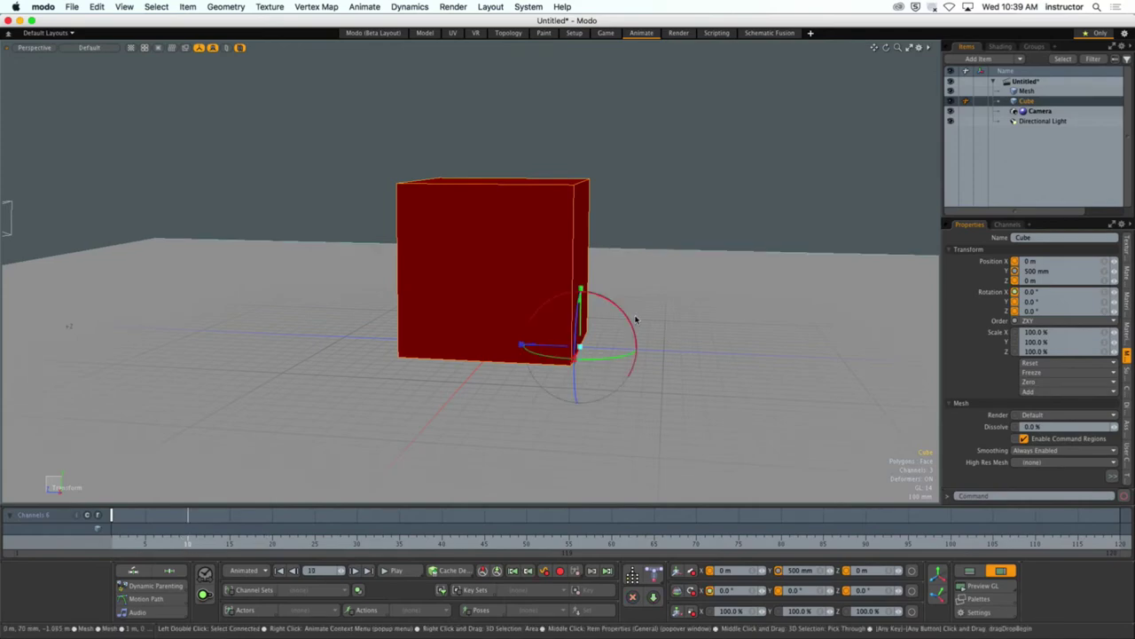
pyautogui.moveTo(632, 359); pyautogui.dragTo(573, 386)
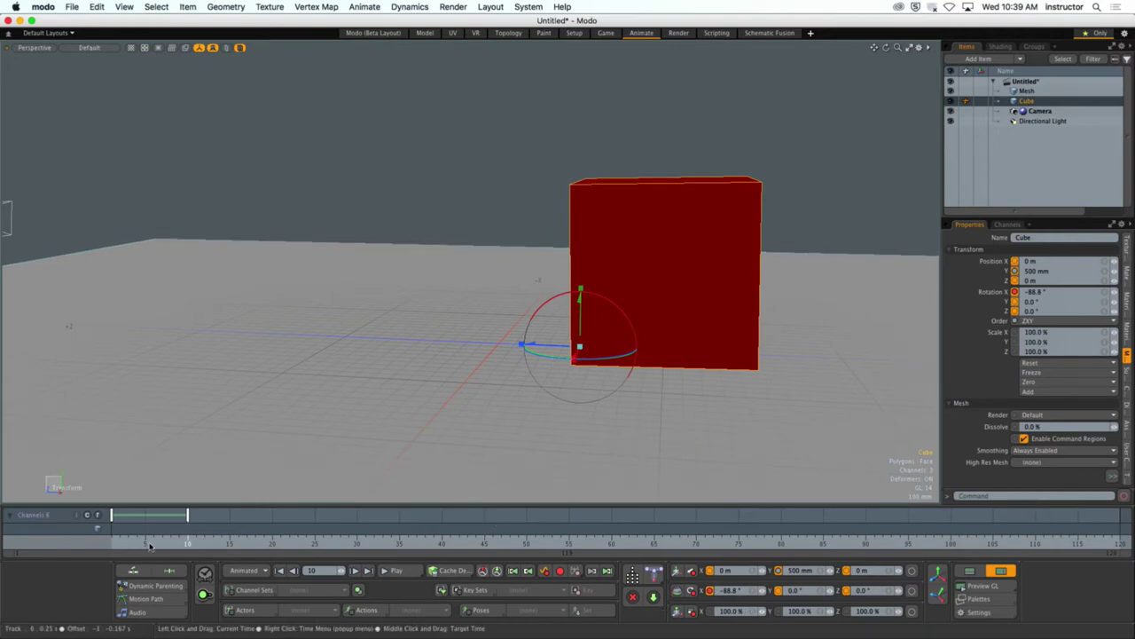
pyautogui.moveTo(147, 543); pyautogui.dragTo(187, 541)
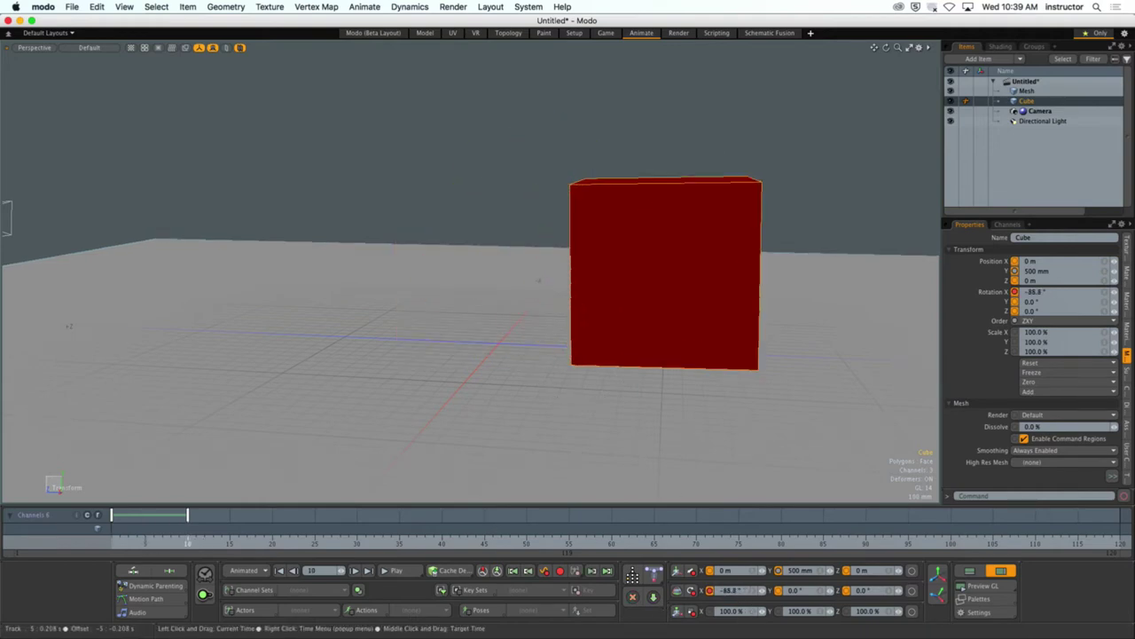
pyautogui.write('-90')
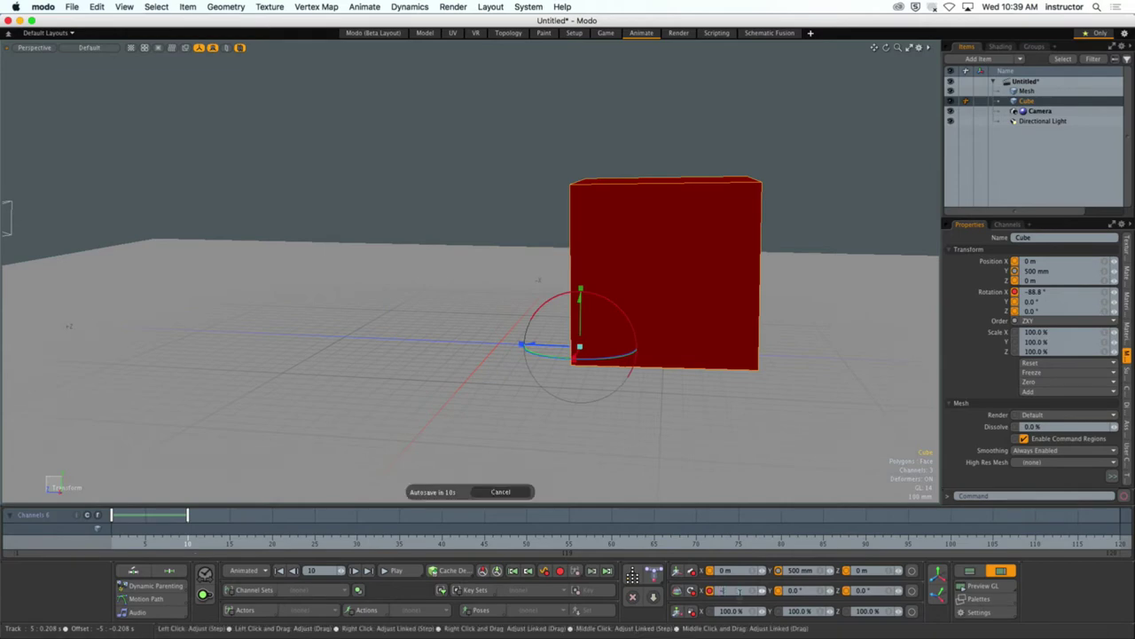
pyautogui.press('Return')
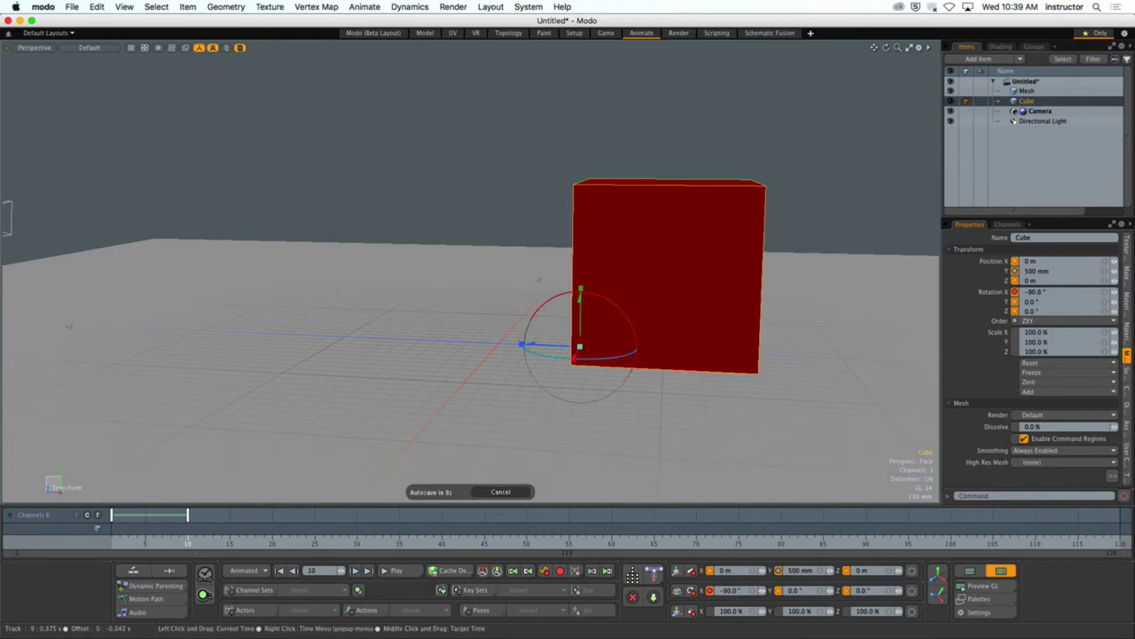
# Return to the first frame and play back the cube's tumbling animation
pyautogui.moveTo(188, 543); pyautogui.dragTo(111, 543)
pyautogui.click(398, 571)
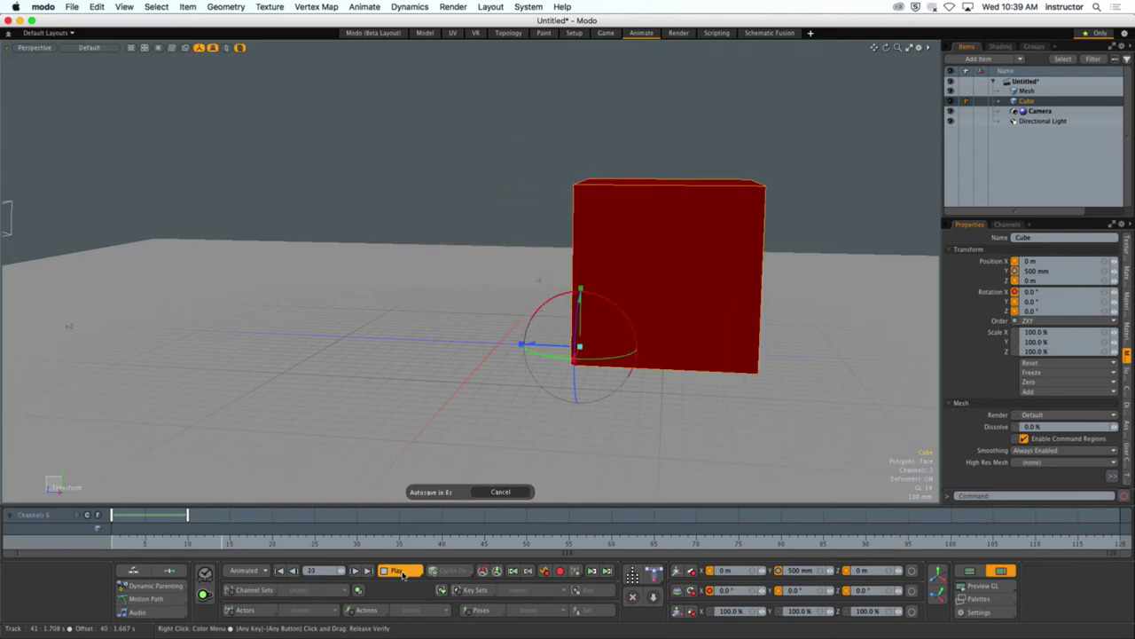
# Stop playback and key the cube's X rotation at -90° on frame 20
pyautogui.click(399, 571)
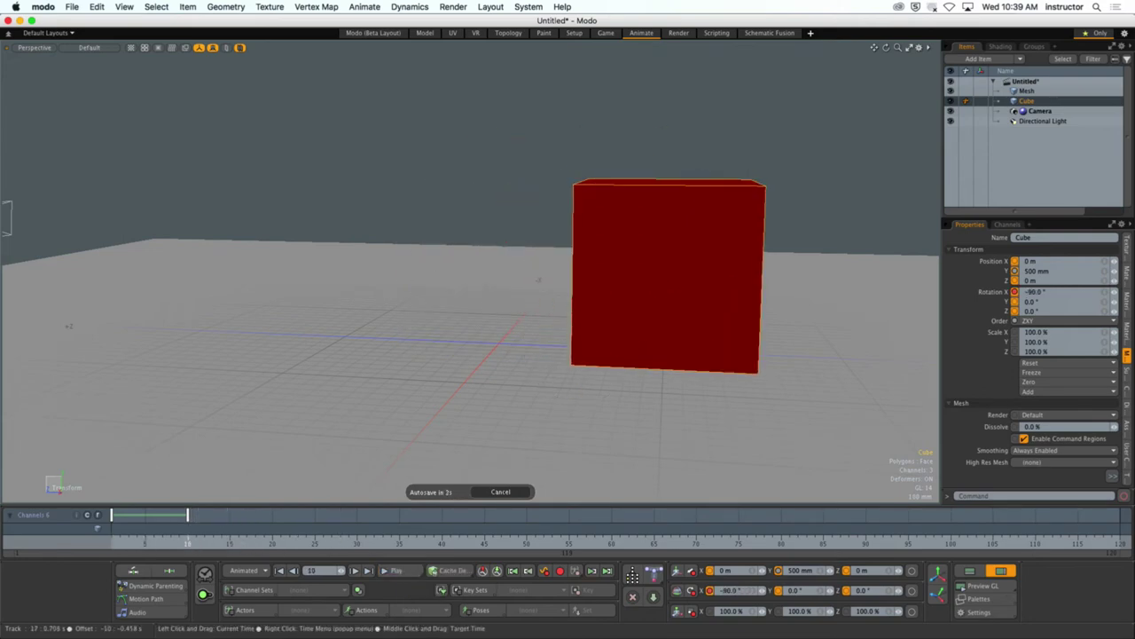
pyautogui.click(189, 547)
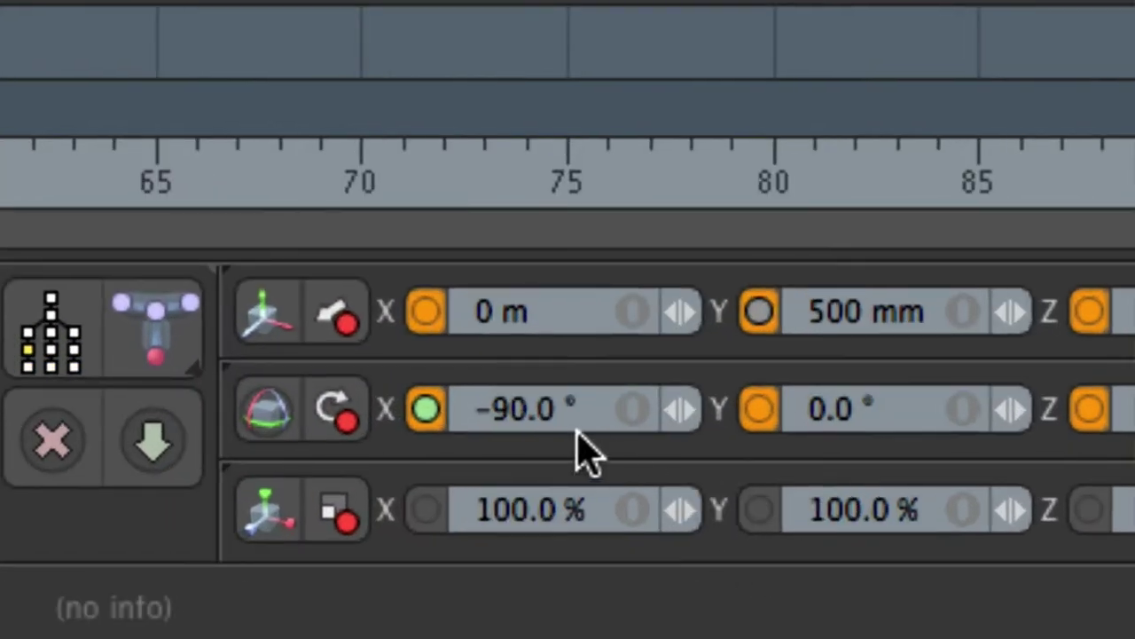
pyautogui.click(425, 407)
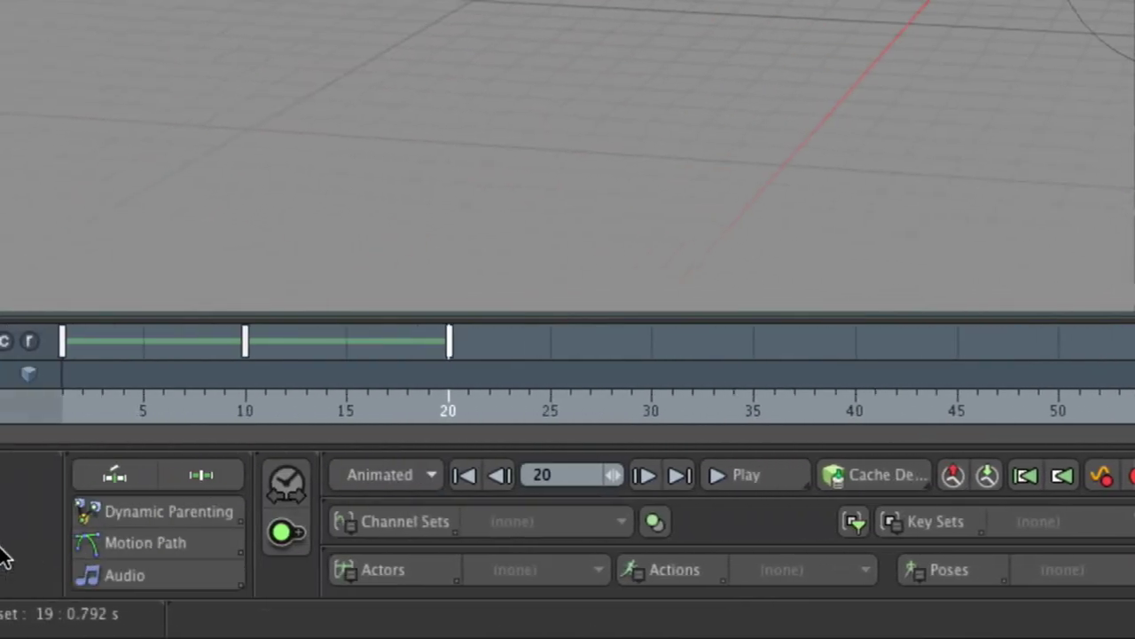
pyautogui.click(246, 344)
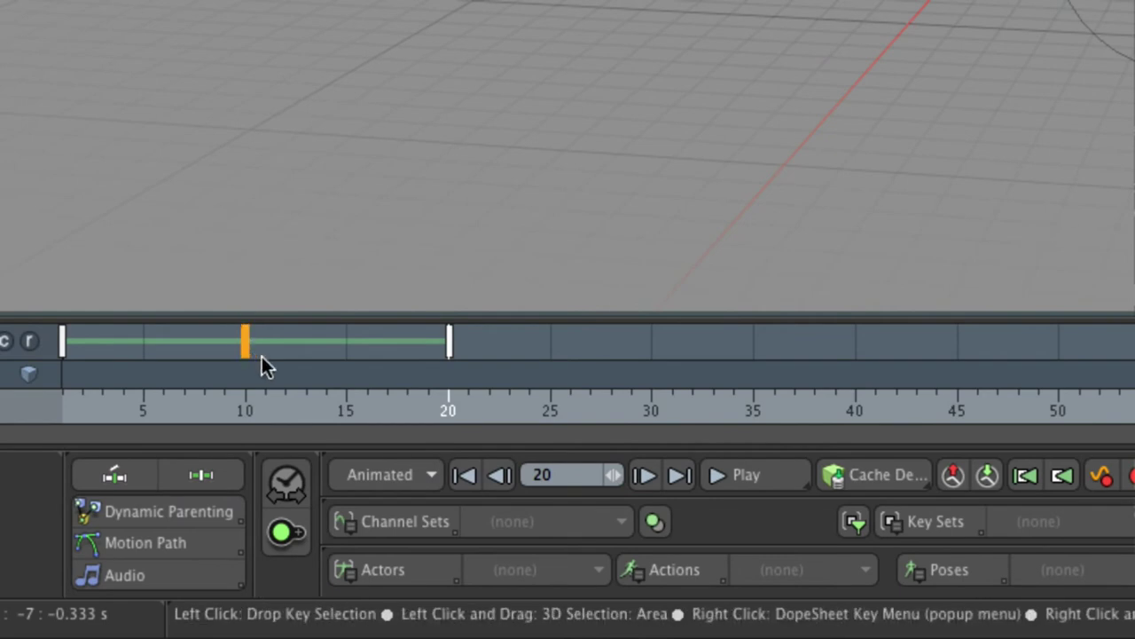
pyautogui.click(450, 342)
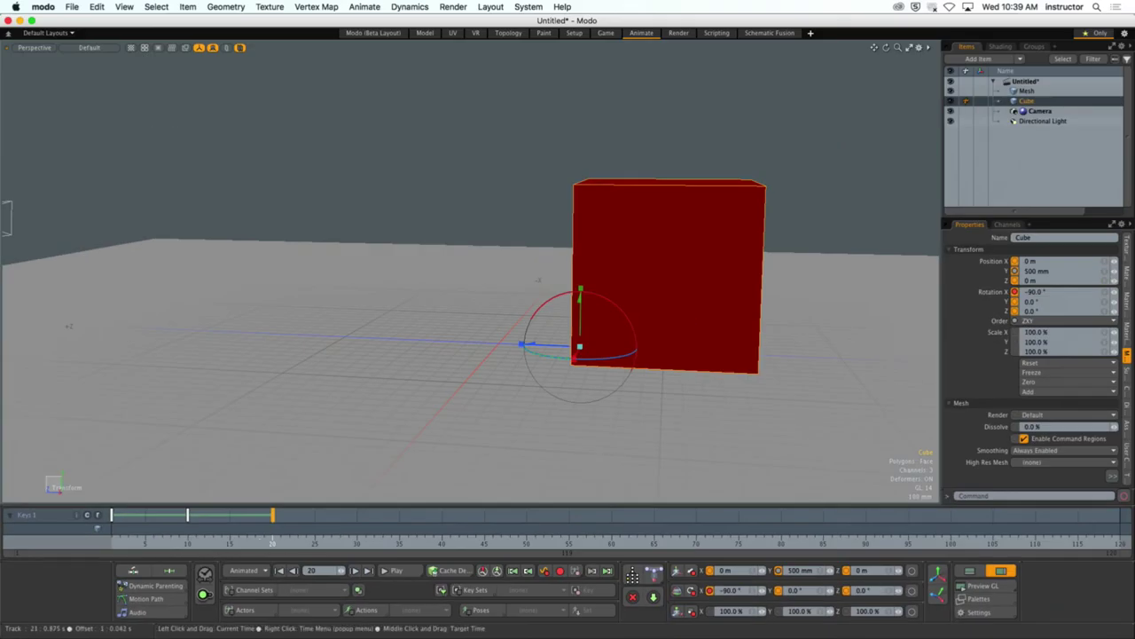
# Select the pivot on the cube's bottom edge and key its position on frame 19
pyautogui.click(356, 543)
pyautogui.keyDown('alt'); pyautogui.moveTo(567, 372); pyautogui.dragTo(571, 399); pyautogui.keyUp('alt')
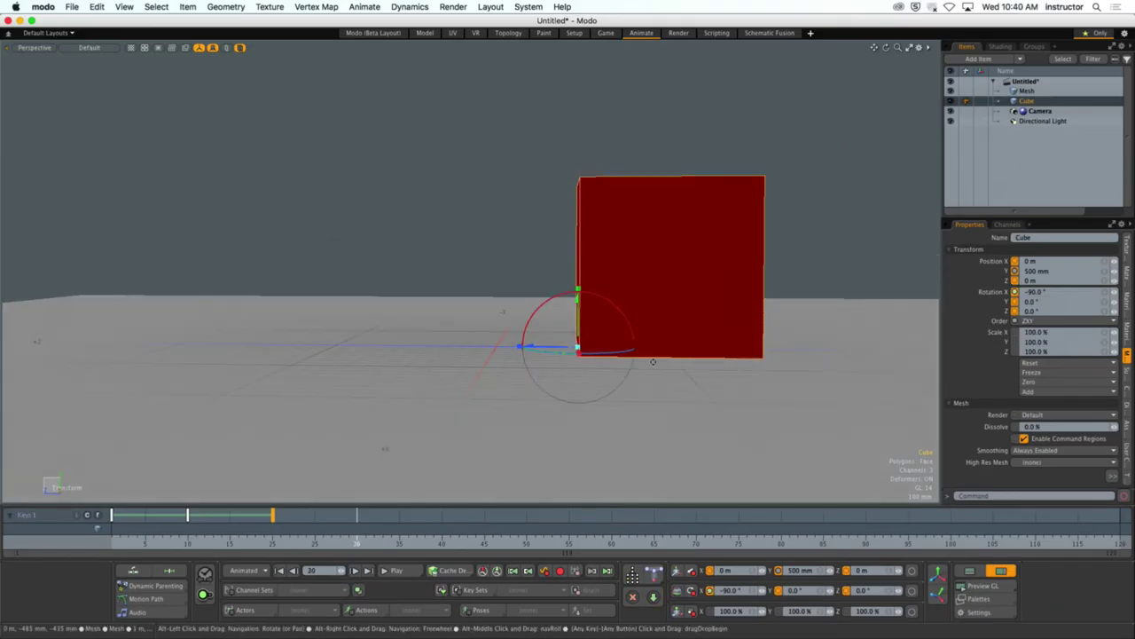
pyautogui.keyDown('alt'); pyautogui.moveTo(653, 361); pyautogui.dragTo(275, 390); pyautogui.keyUp('alt')
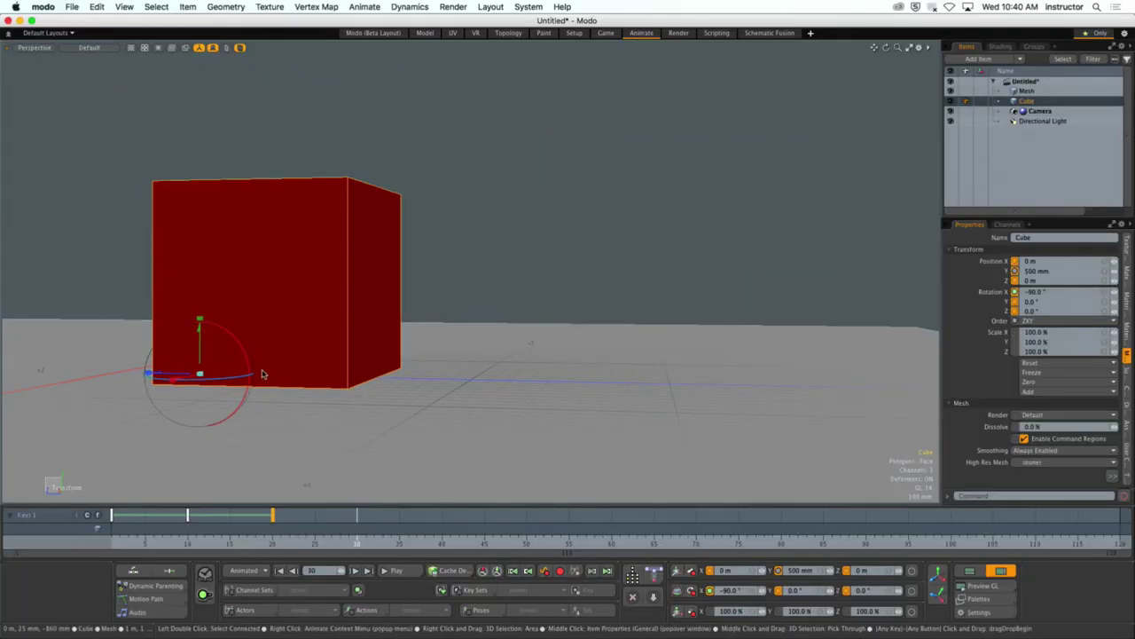
pyautogui.moveTo(262, 374)
pyautogui.mouseDown()
pyautogui.moveTo(259, 356)
pyautogui.moveTo(265, 397)
pyautogui.moveTo(262, 373)
pyautogui.mouseUp()
pyautogui.click(380, 190)
pyautogui.keyDown('alt'); pyautogui.moveTo(381, 189); pyautogui.dragTo(506, 235); pyautogui.keyUp('alt')
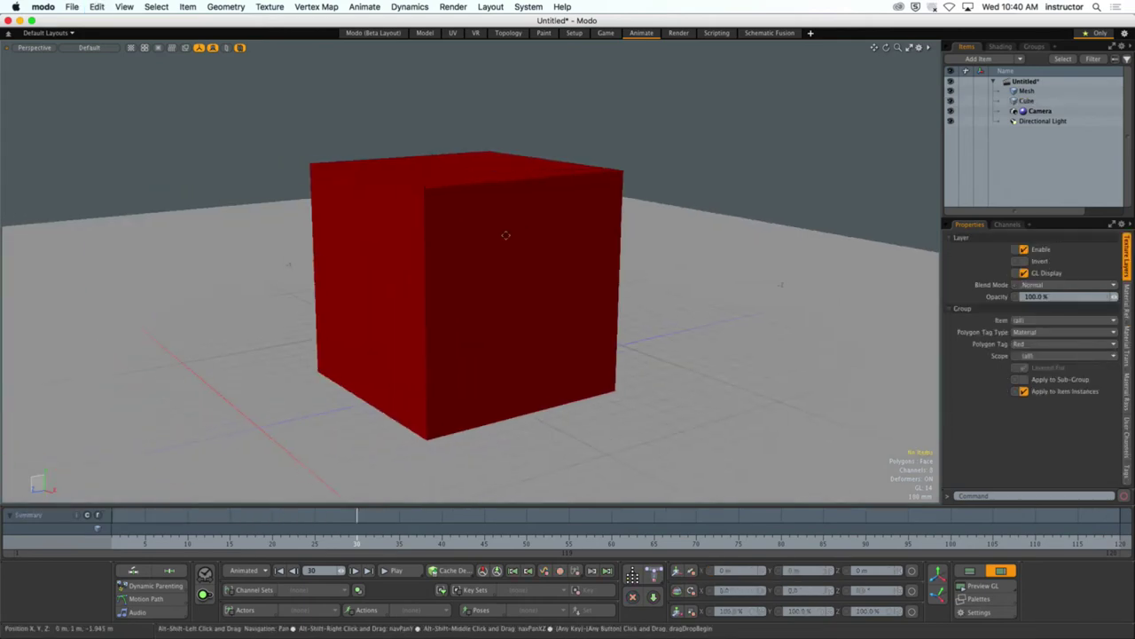
pyautogui.click(486, 245)
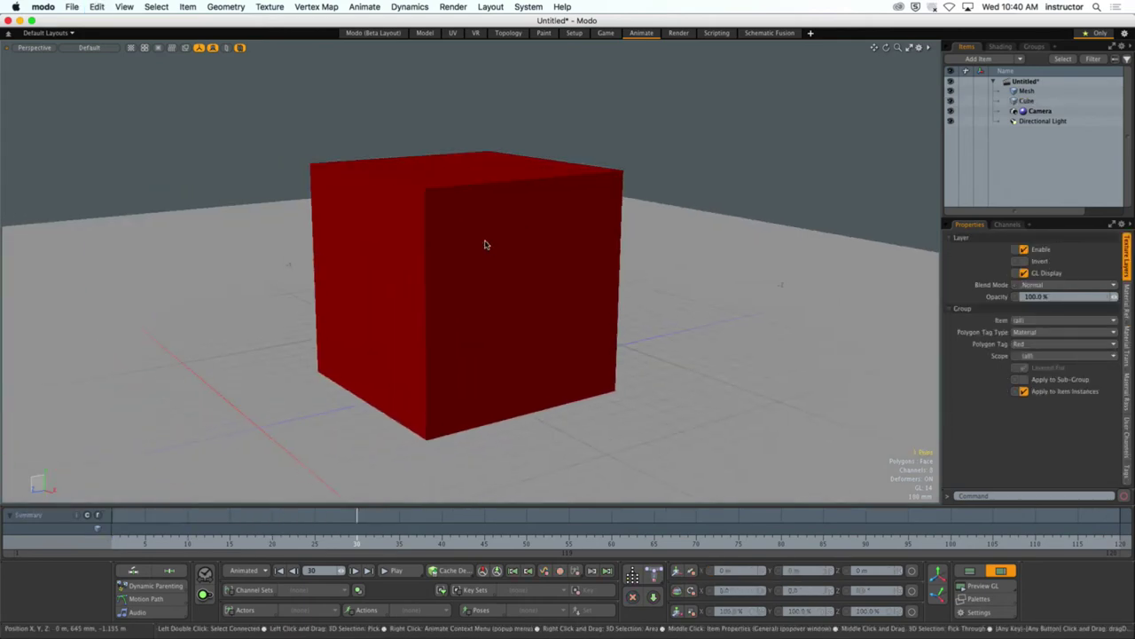
pyautogui.click(471, 293)
pyautogui.click(347, 399)
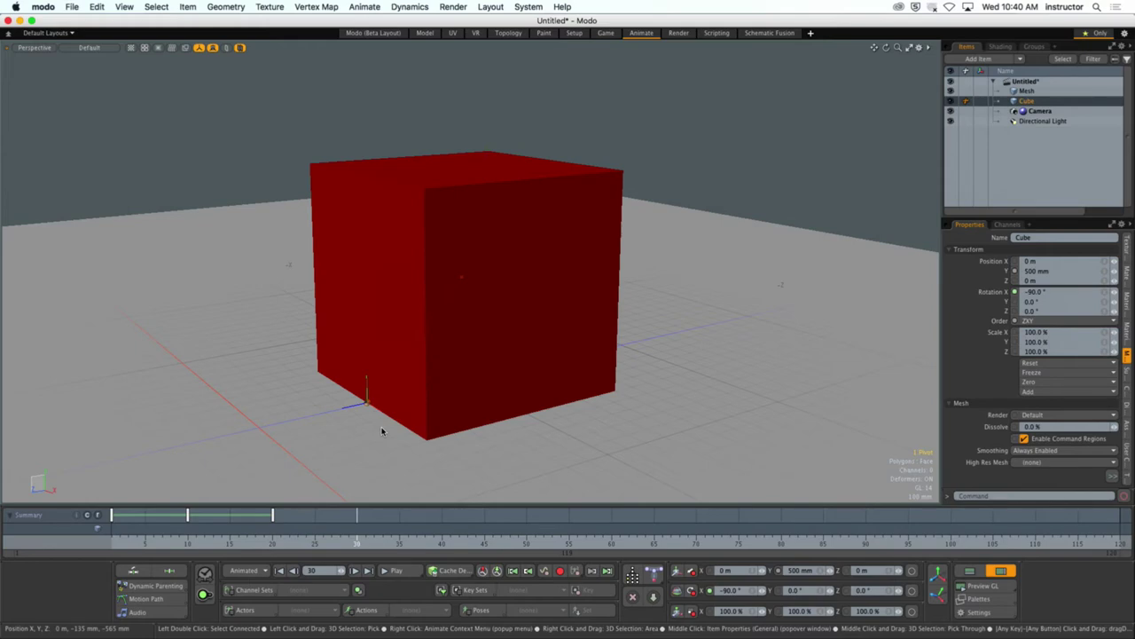
pyautogui.click(323, 541)
pyautogui.press('w')
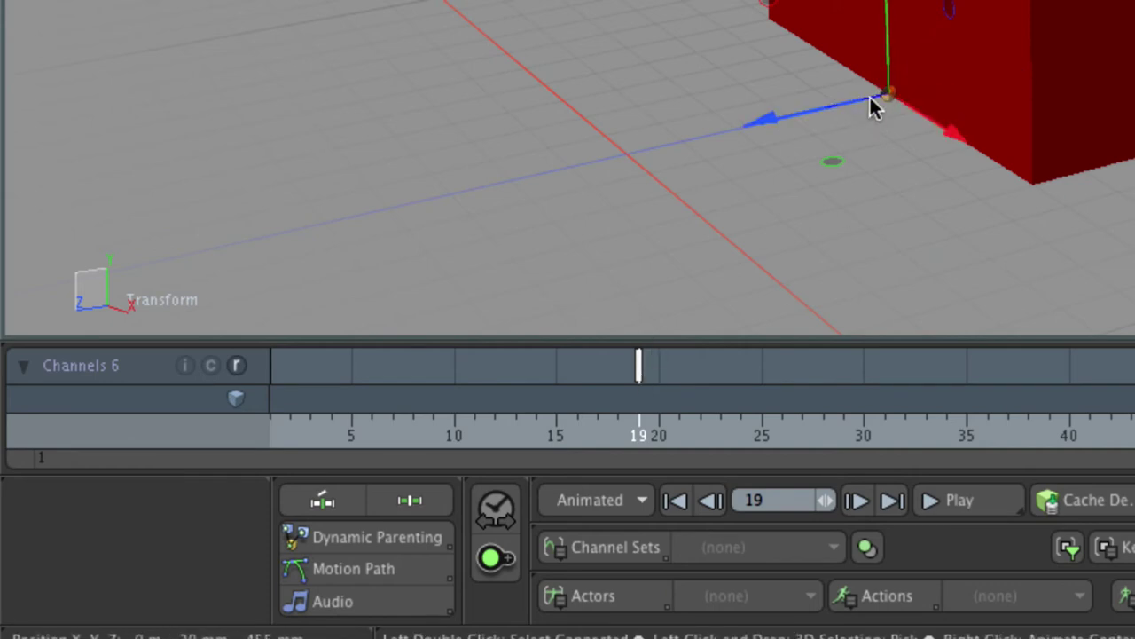
# On frame 20, move the cube's pivot along X to the side of the cube using the front view
pyautogui.click(652, 438)
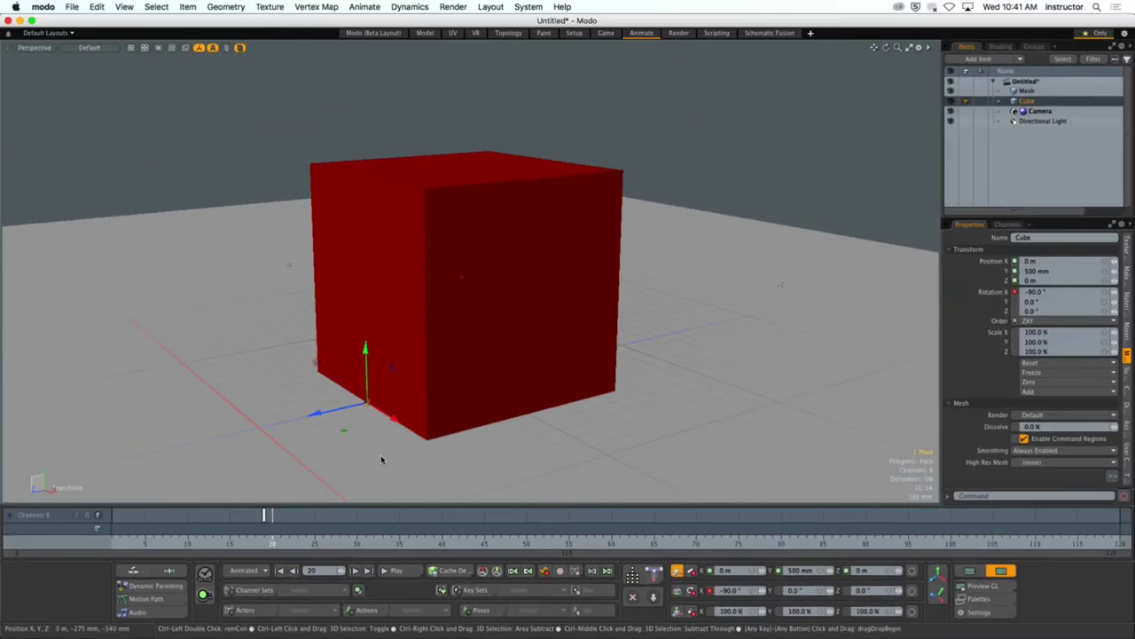
pyautogui.keyDown('alt'); pyautogui.moveTo(379, 439); pyautogui.dragTo(461, 408); pyautogui.keyUp('alt')
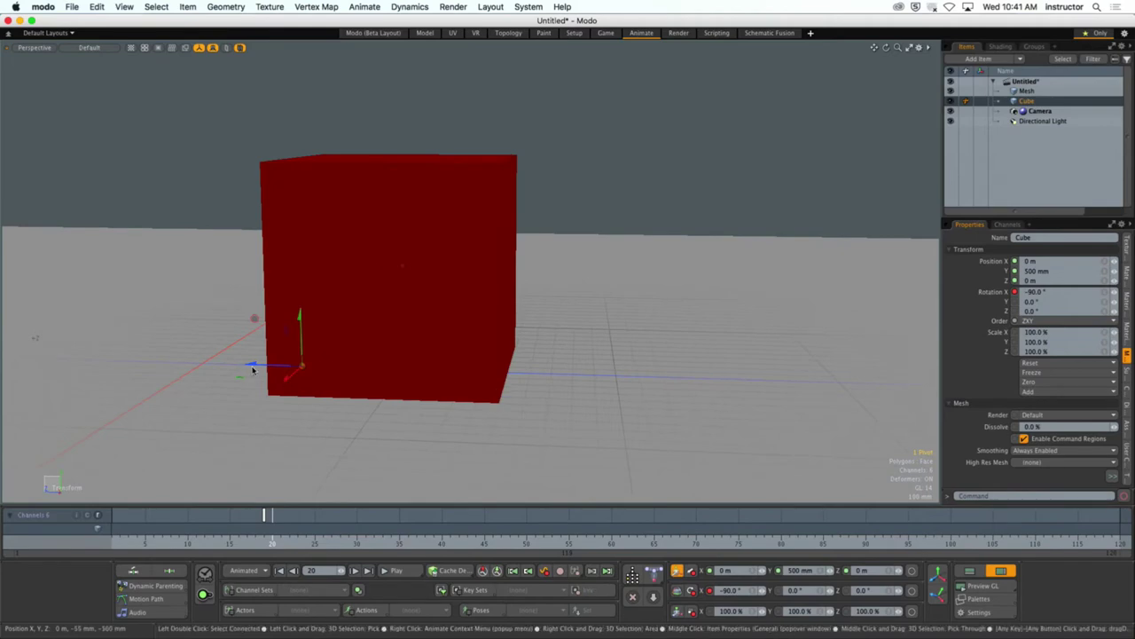
pyautogui.hotkey('ctrl', 'space')
pyautogui.click(501, 393)
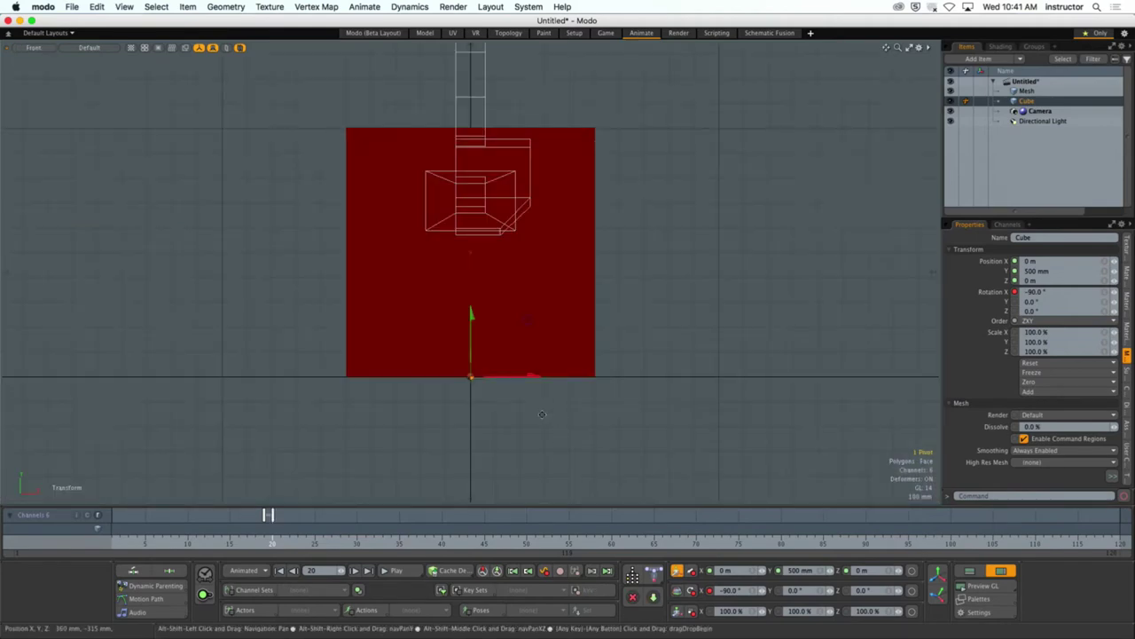
pyautogui.moveTo(508, 381); pyautogui.dragTo(611, 382)
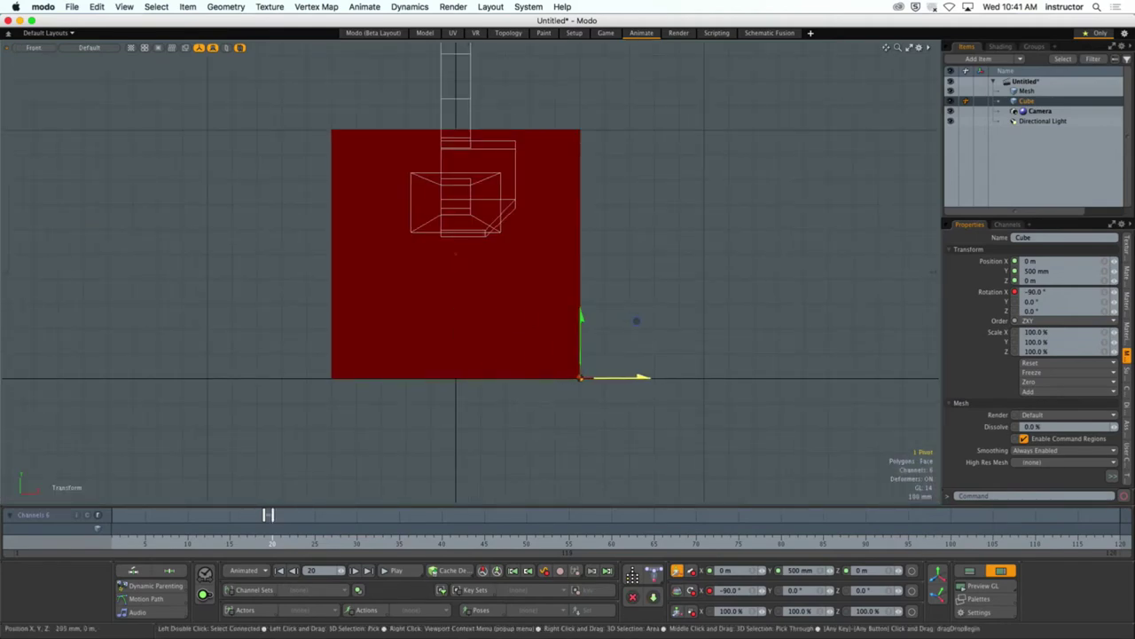
pyautogui.hotkey('ctrl', 'space')
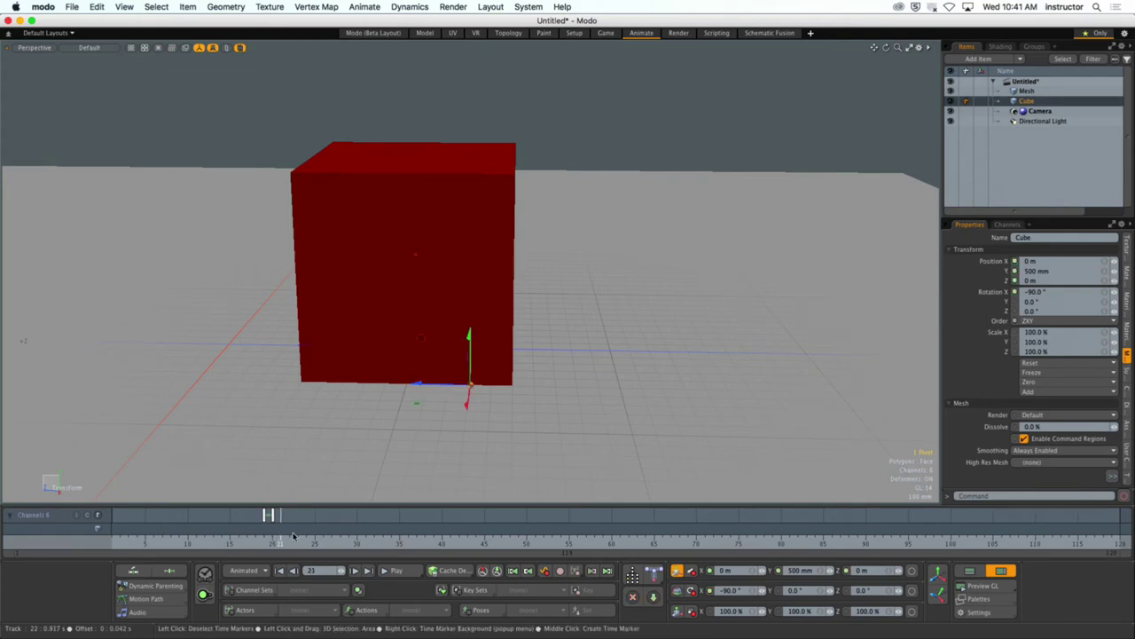
# Try rotating the cube about its moved pivot on frame 21
pyautogui.click(454, 278)
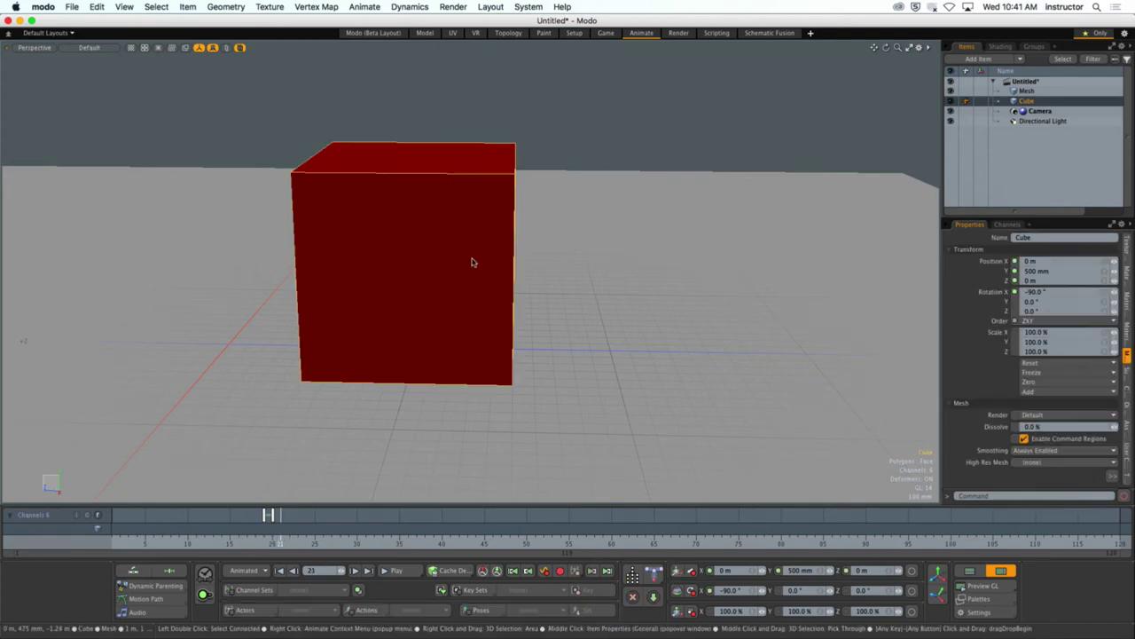
pyautogui.press('e')
pyautogui.moveTo(495, 332); pyautogui.dragTo(529, 338)
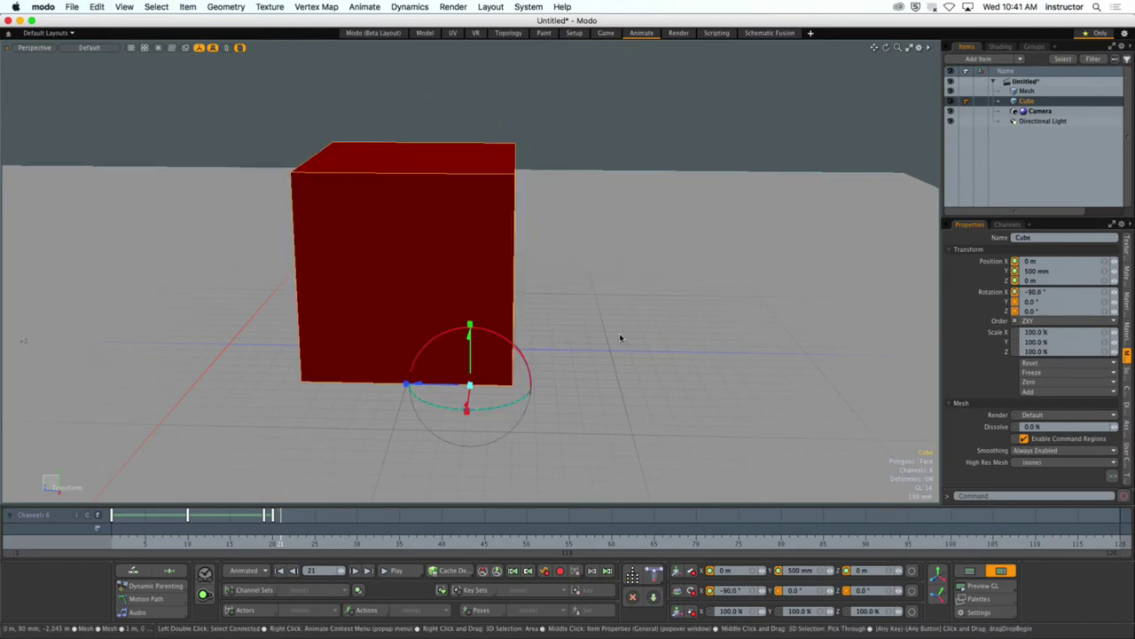
pyautogui.press('q')
# Move the cube's pivot along Z onto the bottom corner in the tumbling direction, keeping the change on frame 20
pyautogui.keyDown('alt'); pyautogui.moveTo(519, 392); pyautogui.dragTo(645, 297); pyautogui.keyUp('alt')
pyautogui.press('w')
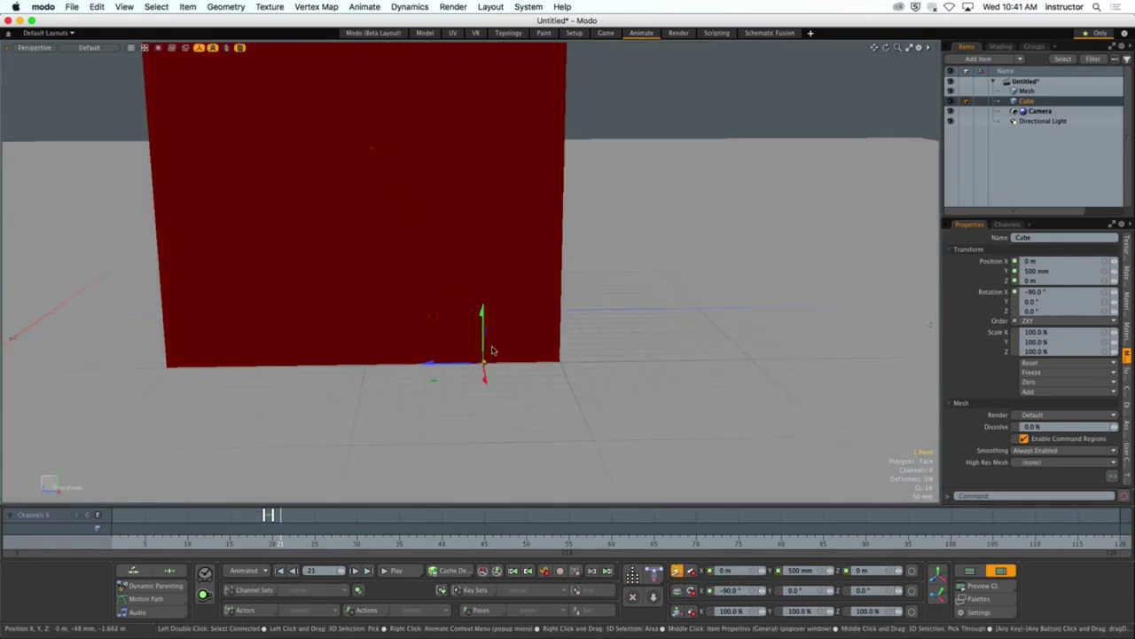
pyautogui.moveTo(452, 363); pyautogui.dragTo(525, 362)
pyautogui.keyDown('alt'); pyautogui.moveTo(595, 353); pyautogui.dragTo(401, 399); pyautogui.keyUp('alt')
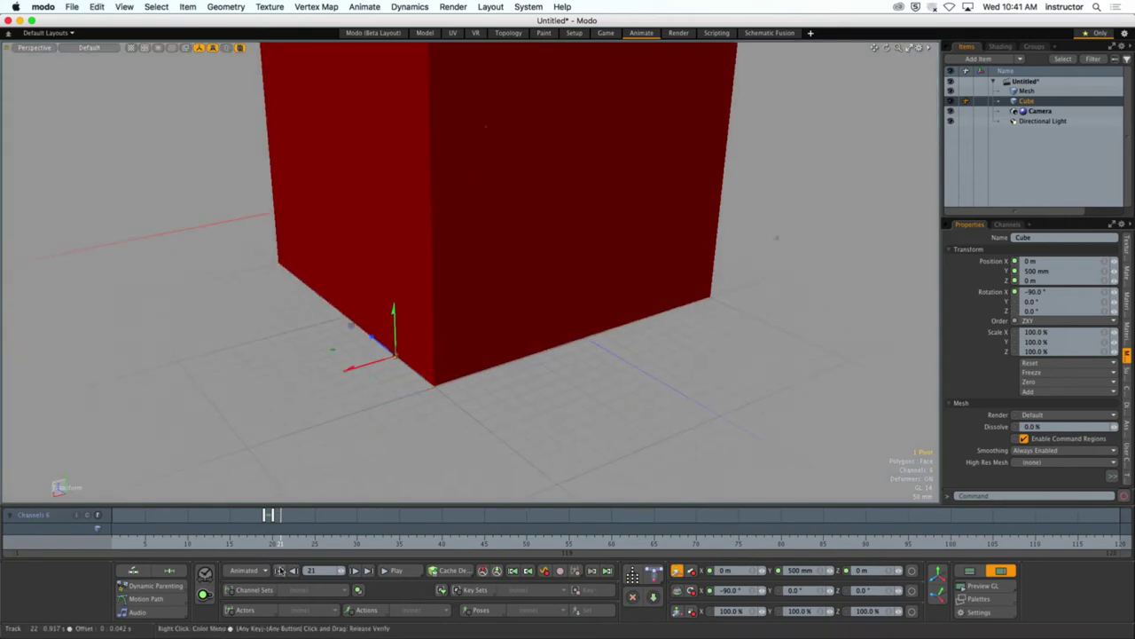
pyautogui.click(268, 515)
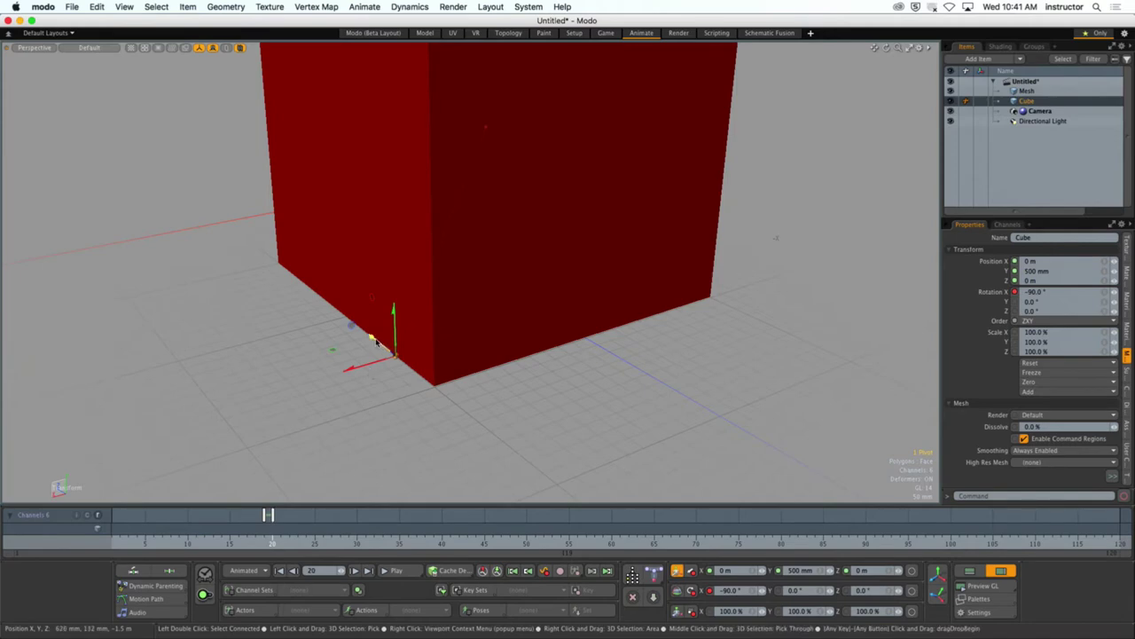
pyautogui.moveTo(373, 335); pyautogui.dragTo(404, 363)
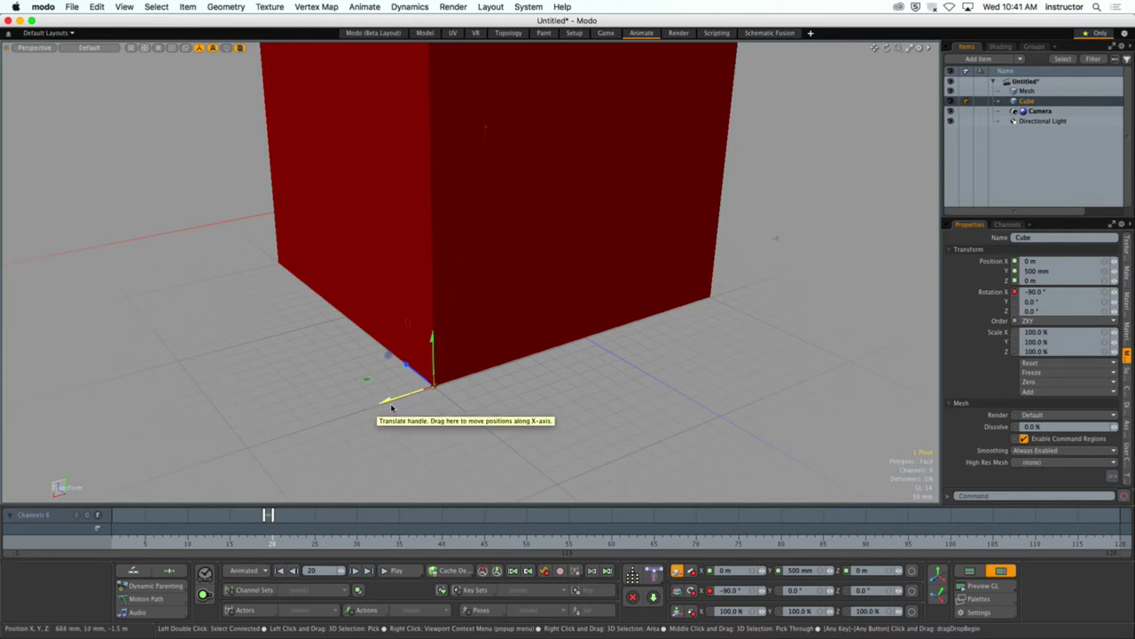
pyautogui.keyDown('alt'); pyautogui.moveTo(392, 407); pyautogui.dragTo(558, 375); pyautogui.keyUp('alt')
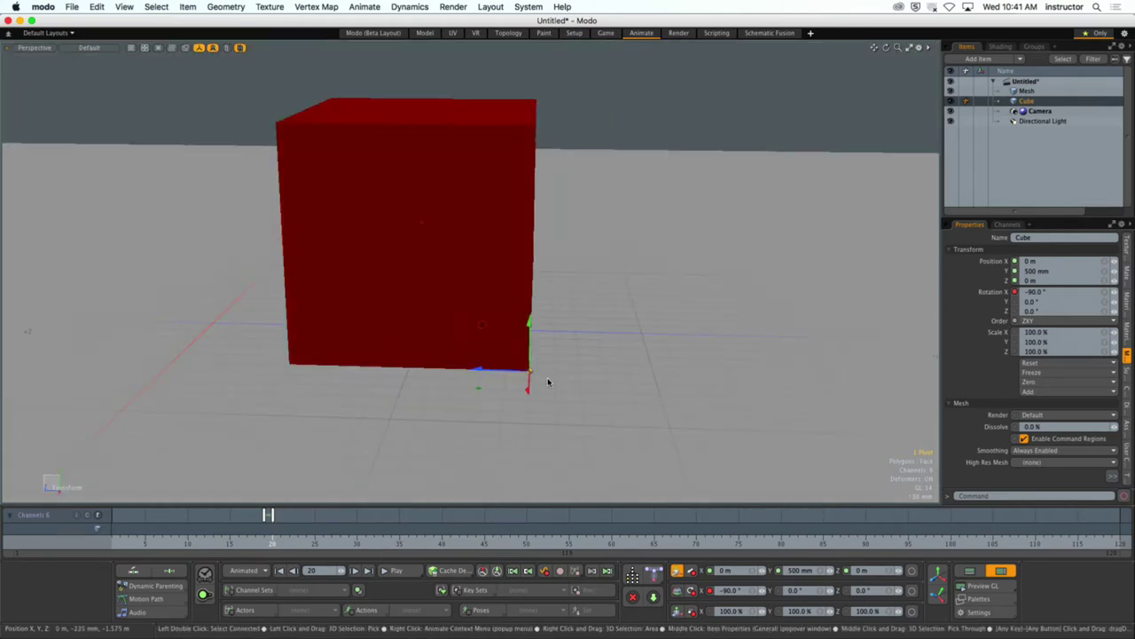
# Rotate the cube over its new pivot on frame 30 to about -178° in X
pyautogui.keyDown('alt'); pyautogui.moveTo(626, 229); pyautogui.dragTo(601, 211); pyautogui.keyUp('alt')
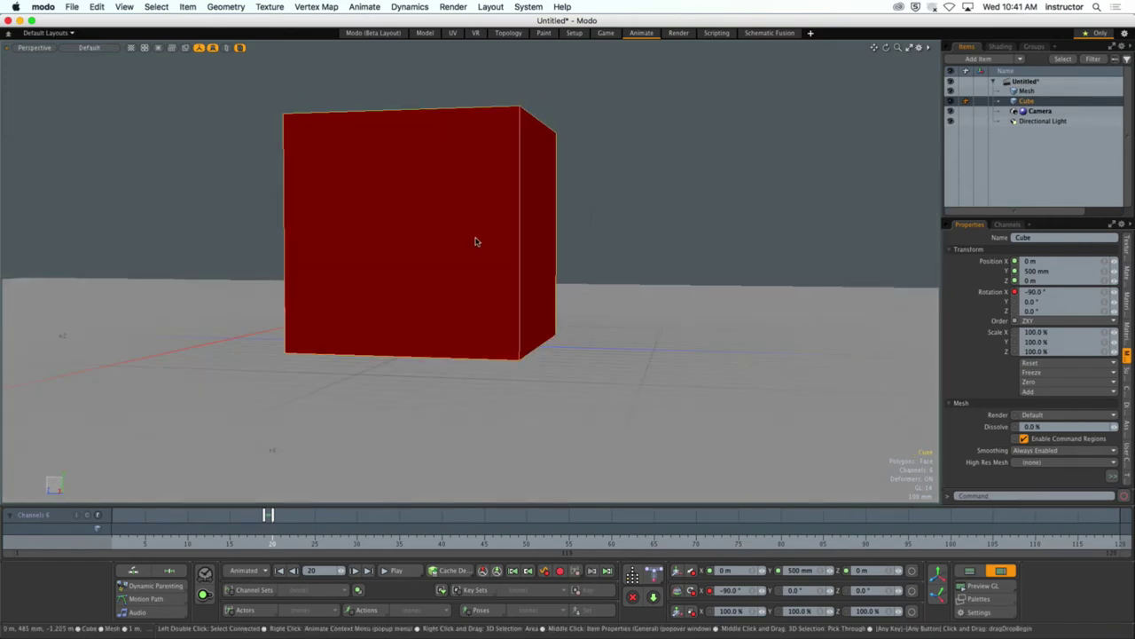
pyautogui.keyDown('alt'); pyautogui.moveTo(476, 241); pyautogui.dragTo(459, 390); pyautogui.keyUp('alt')
pyautogui.moveTo(273, 540)
pyautogui.mouseDown()
pyautogui.moveTo(182, 543)
pyautogui.moveTo(267, 543)
pyautogui.mouseUp()
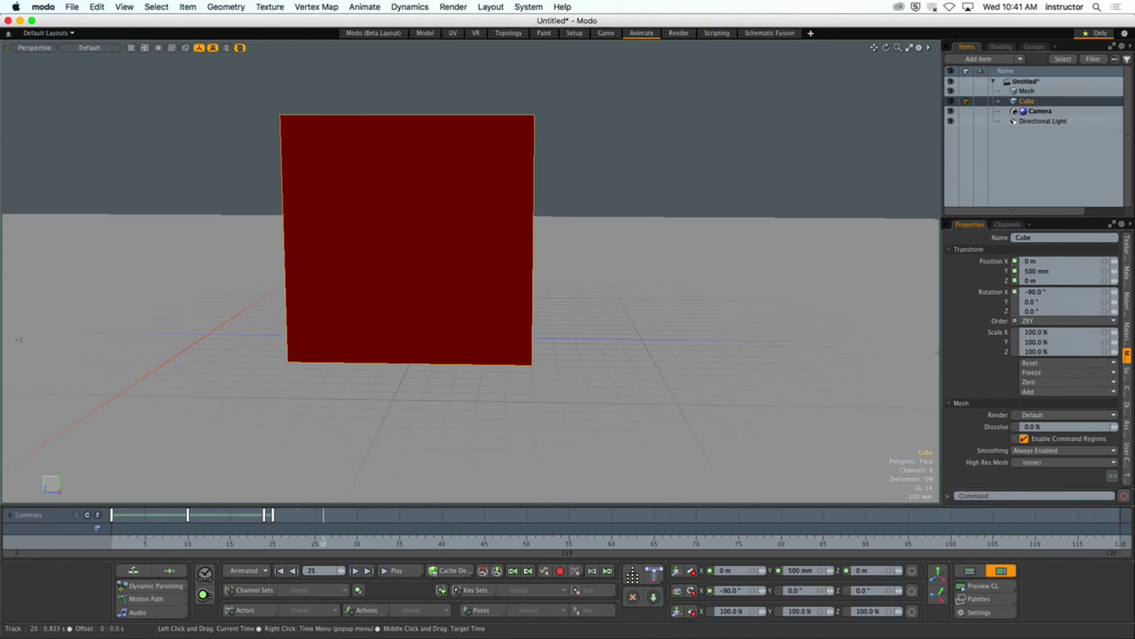
pyautogui.click(357, 541)
pyautogui.press('e')
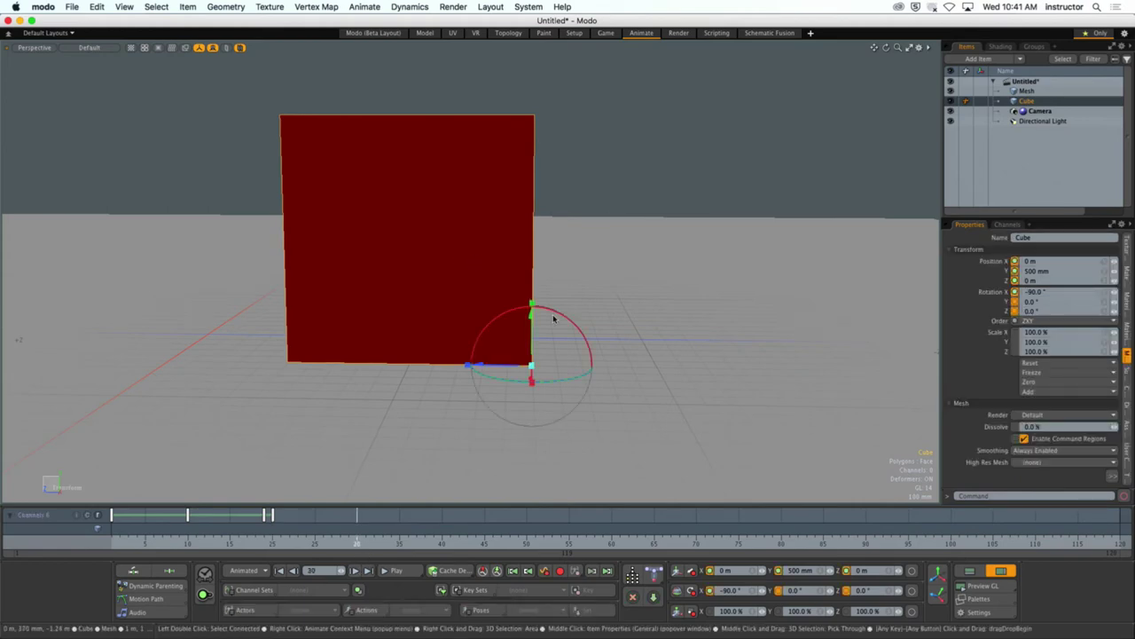
pyautogui.press('Up')
pyautogui.press('space')
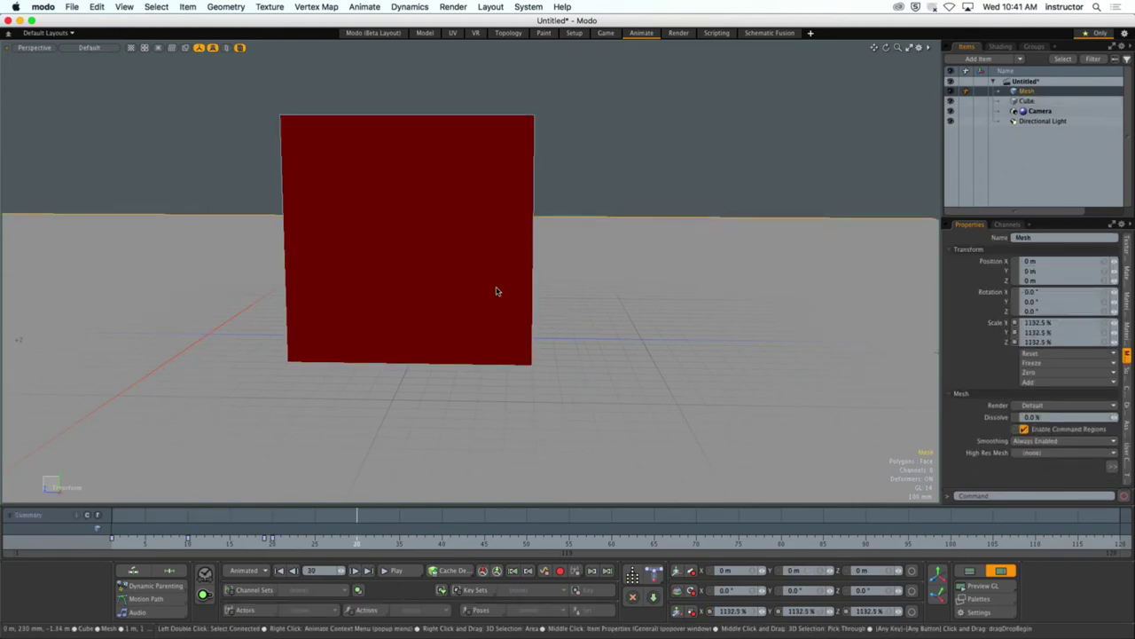
pyautogui.press('Down')
pyautogui.press('e')
pyautogui.moveTo(519, 309); pyautogui.dragTo(492, 272)
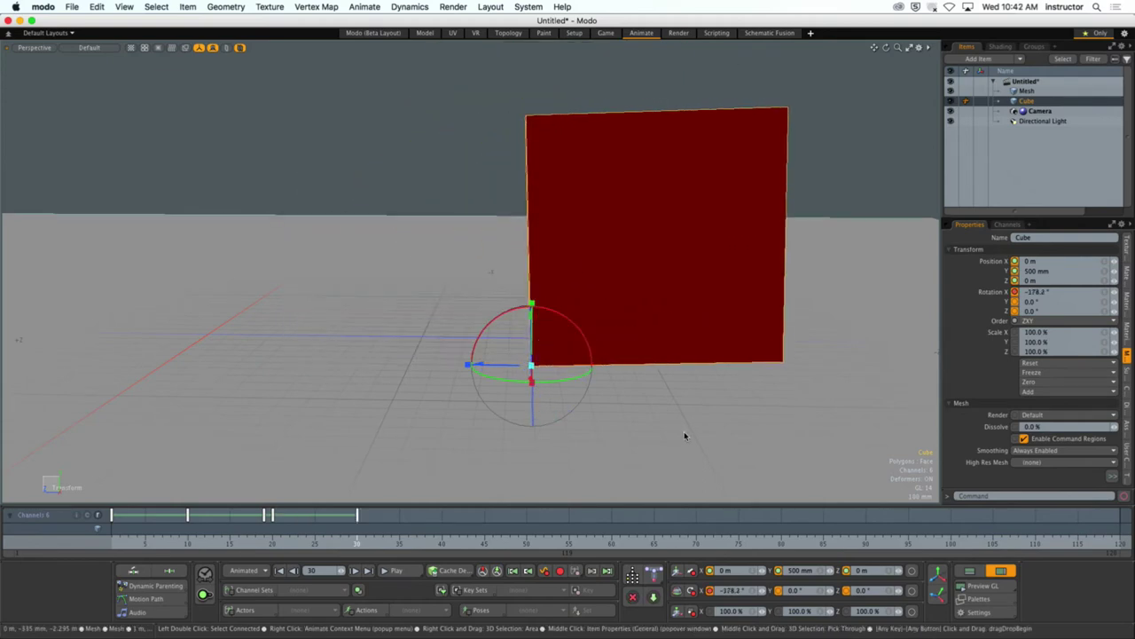
# Set the cube's keyed X rotation on frame 30 to -180°
pyautogui.click(747, 589)
pyautogui.write('-180')
pyautogui.press('Return')
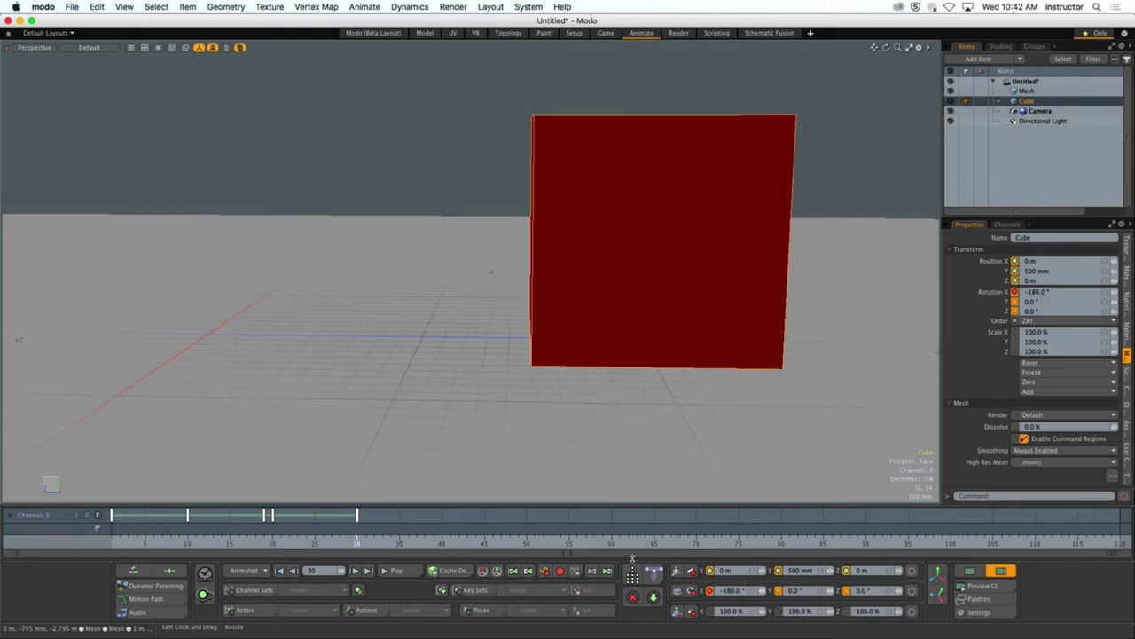
# Scrub back to frame 1 and play the cube's complete two-part tumble, stopping it at the end
pyautogui.moveTo(345, 540); pyautogui.dragTo(114, 521)
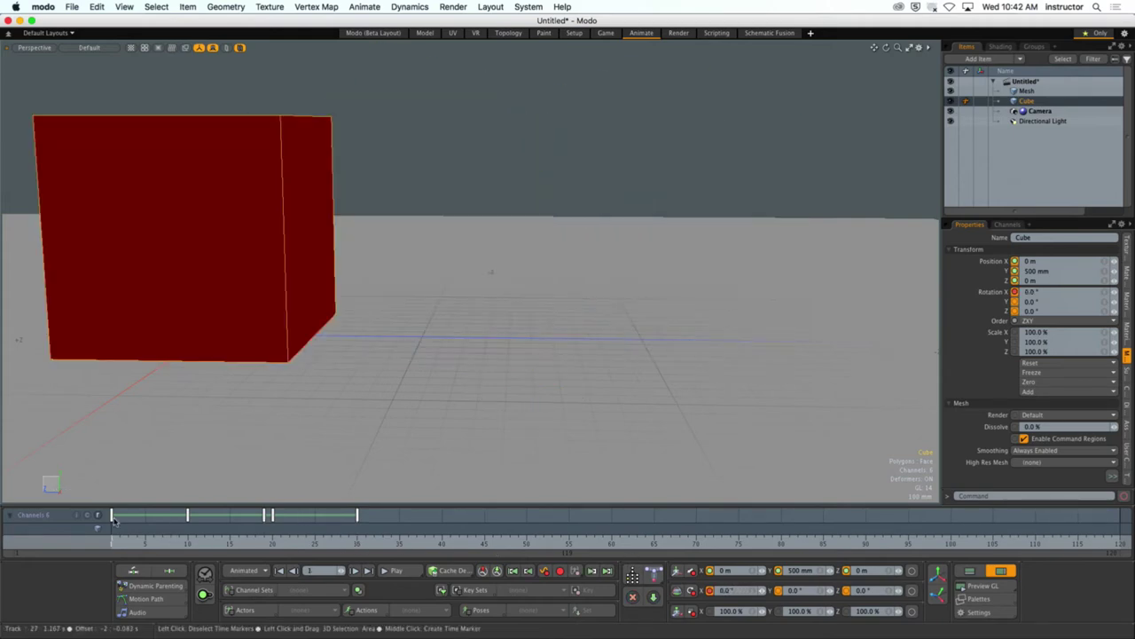
pyautogui.click(398, 571)
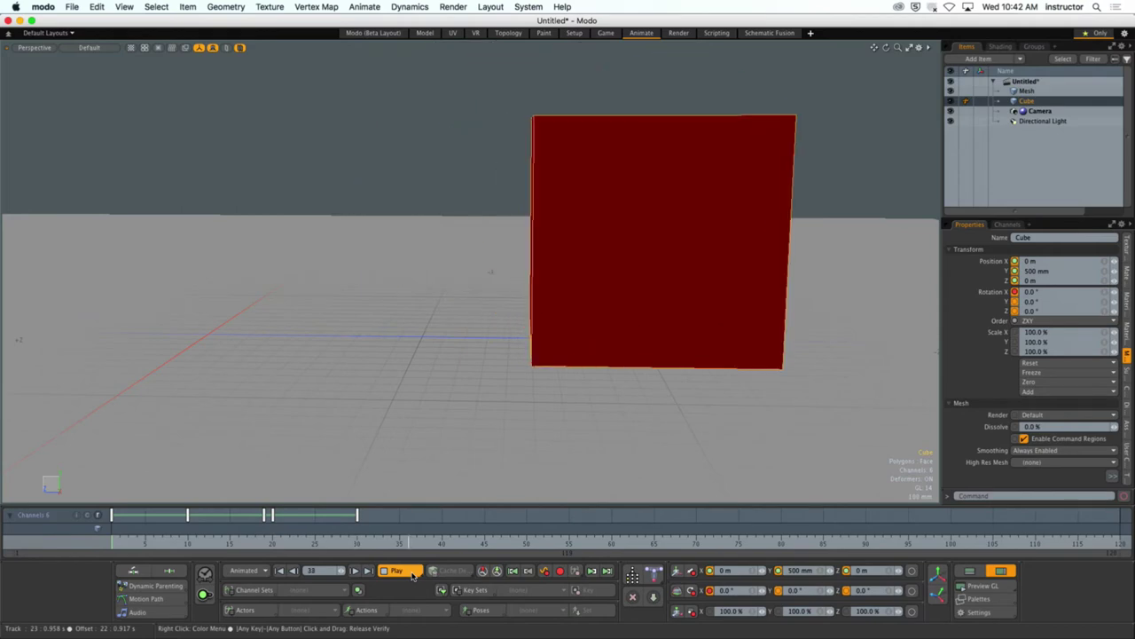
pyautogui.click(412, 575)
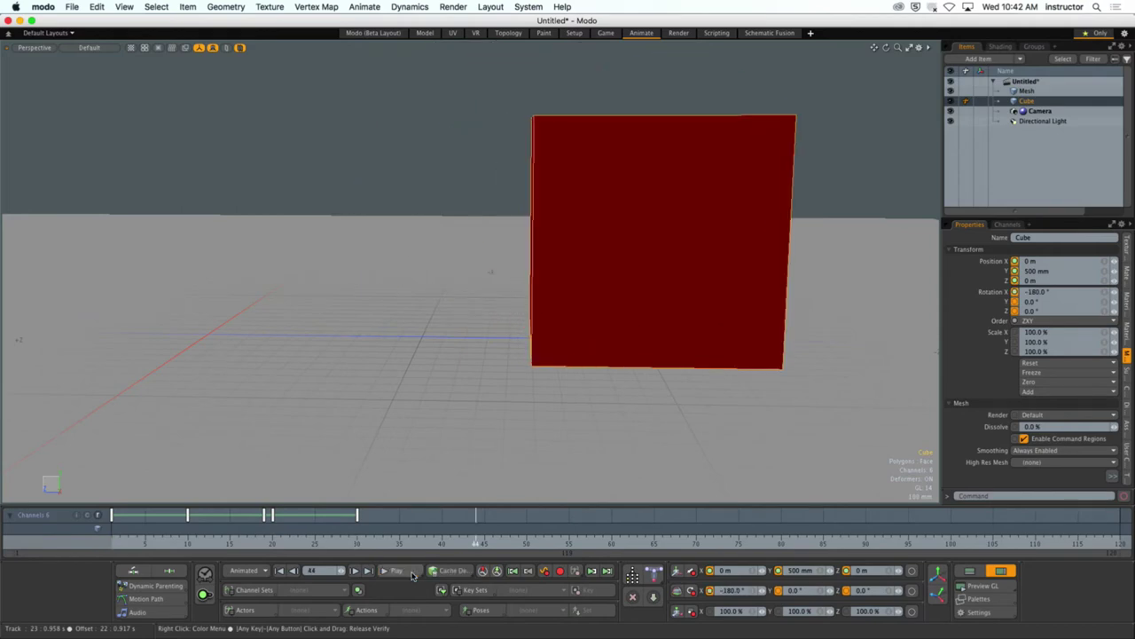
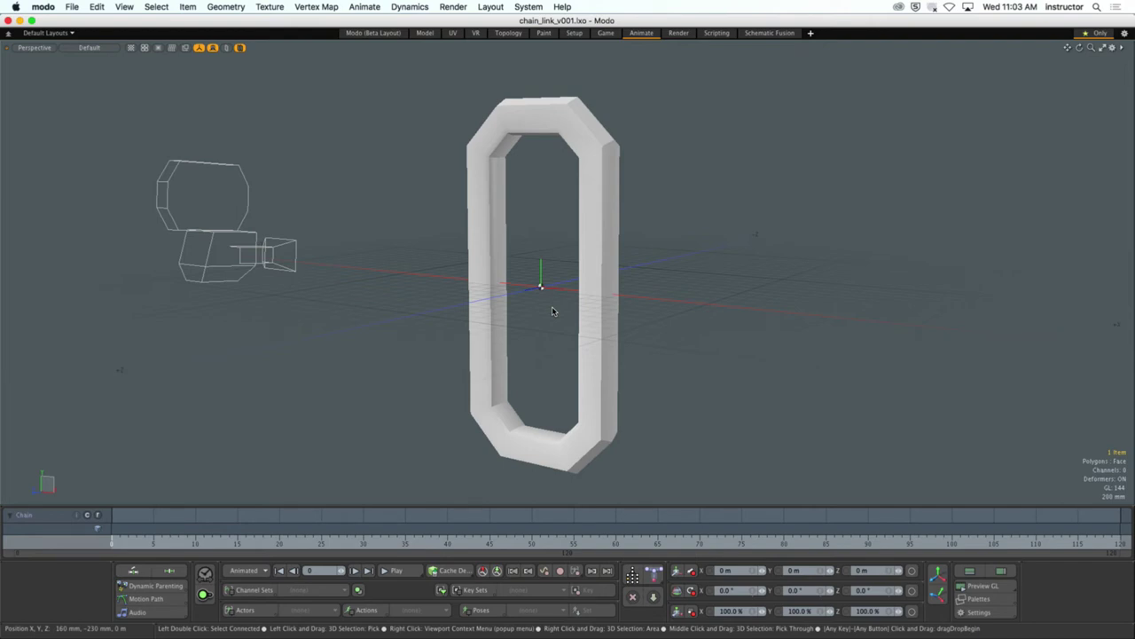
# Switch to Chrome, play the example chain video on the Animated Chain assignment page, and return to Modo
pyautogui.moveTo(495, 626)
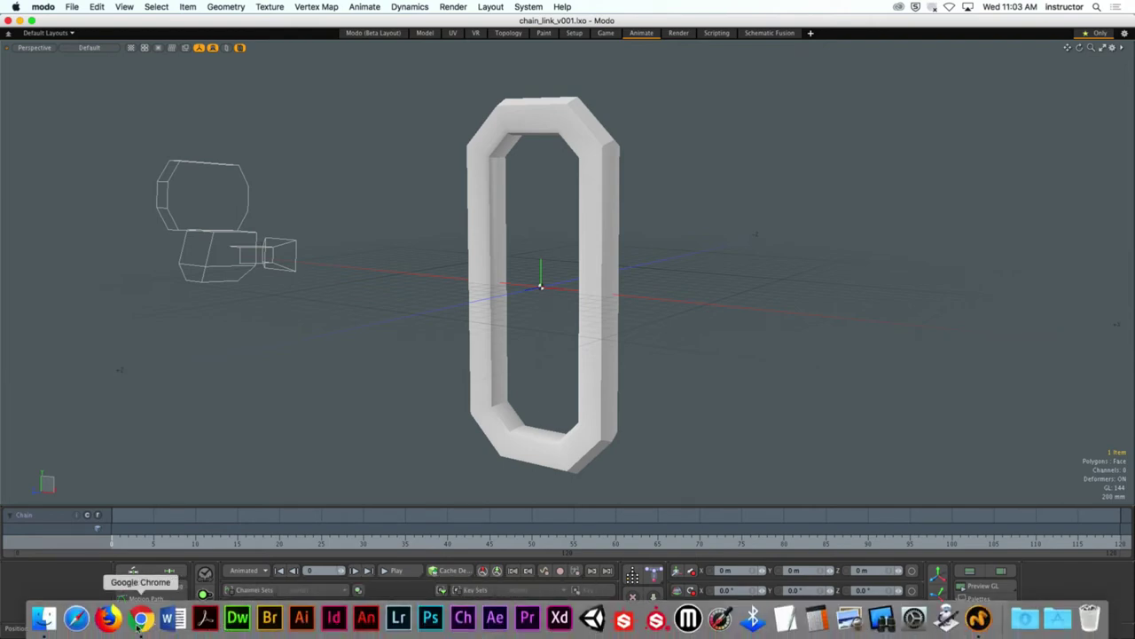
pyautogui.click(140, 623)
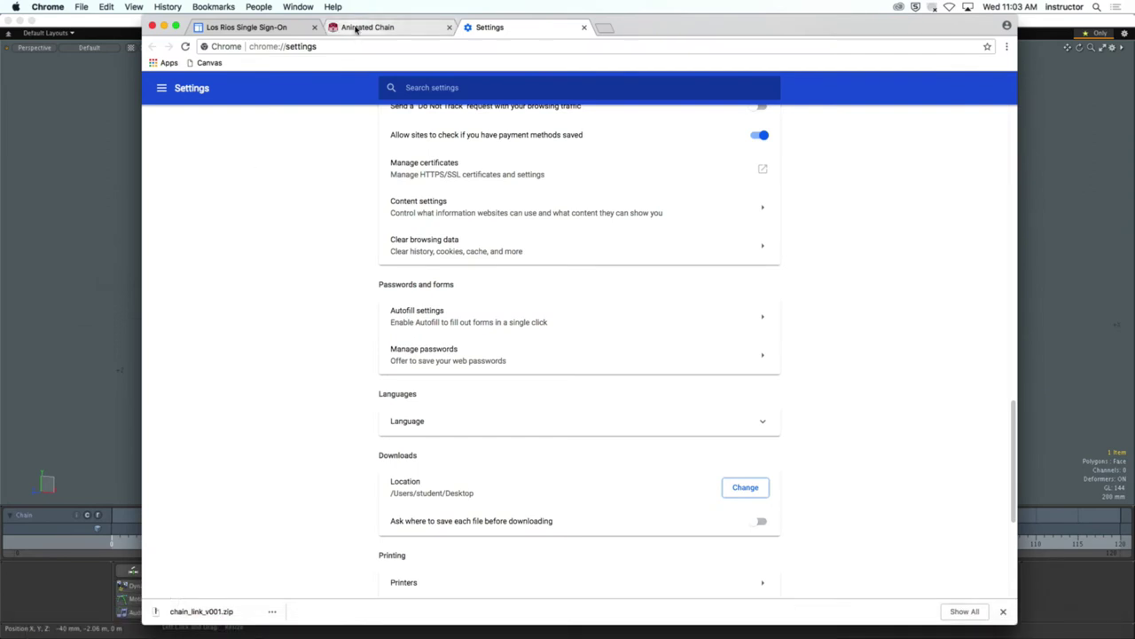
pyautogui.click(355, 30)
pyautogui.scroll(5, 294, 322)
pyautogui.scroll(-2, 293, 322)
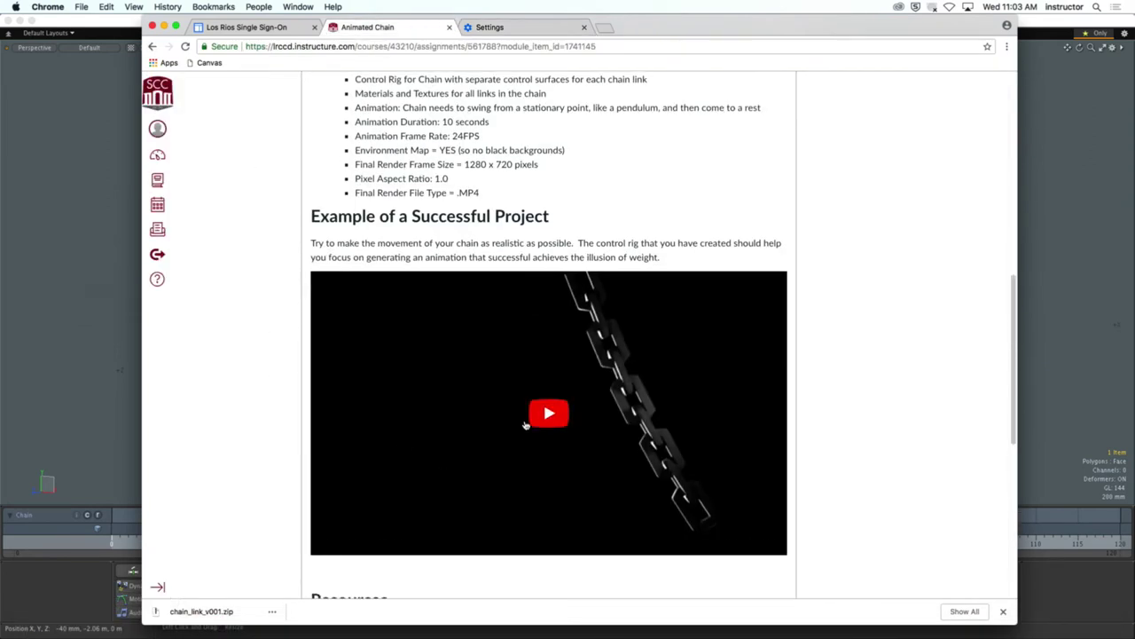
pyautogui.click(525, 425)
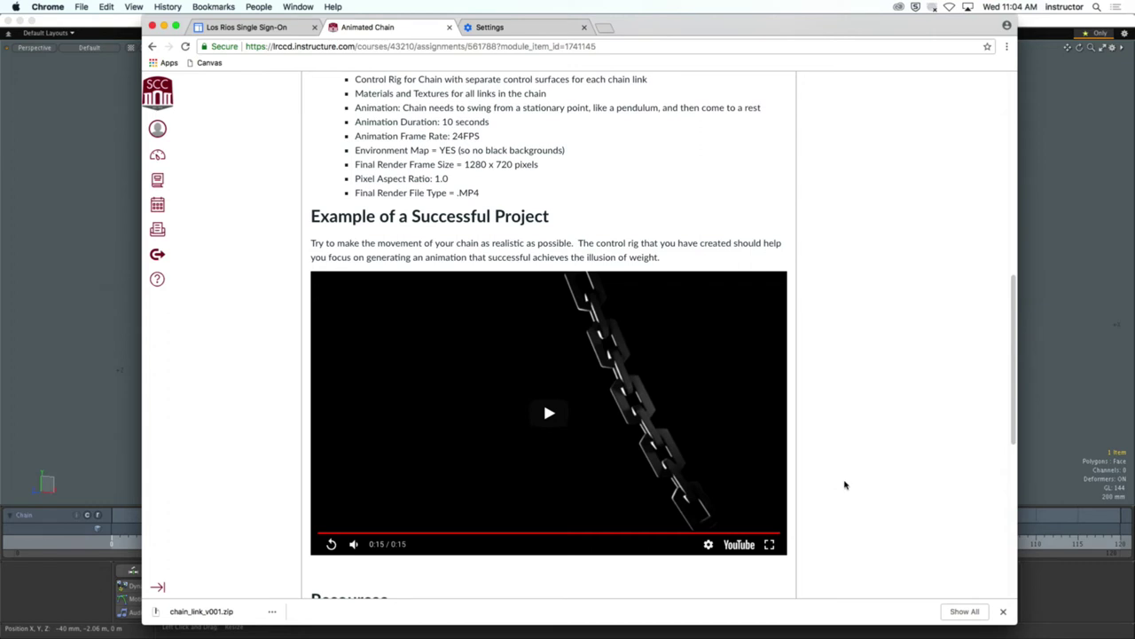
pyautogui.click(1102, 334)
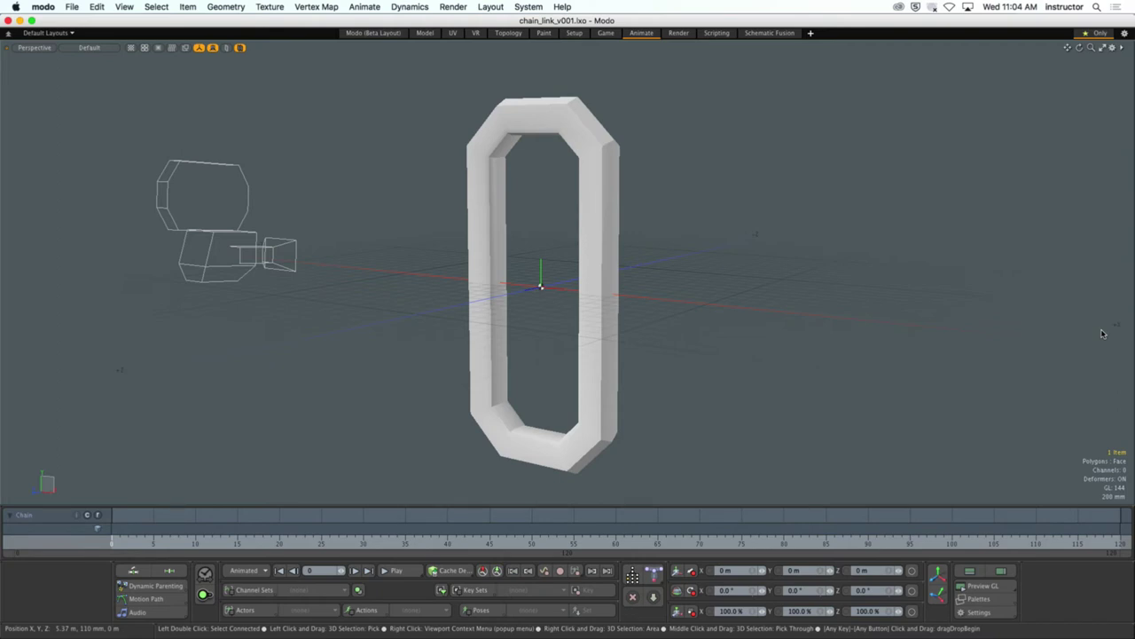
# Reopen the Animated Chain assignment in Chrome and read its description, required elements, resources and submission guidelines
pyautogui.moveTo(431, 626)
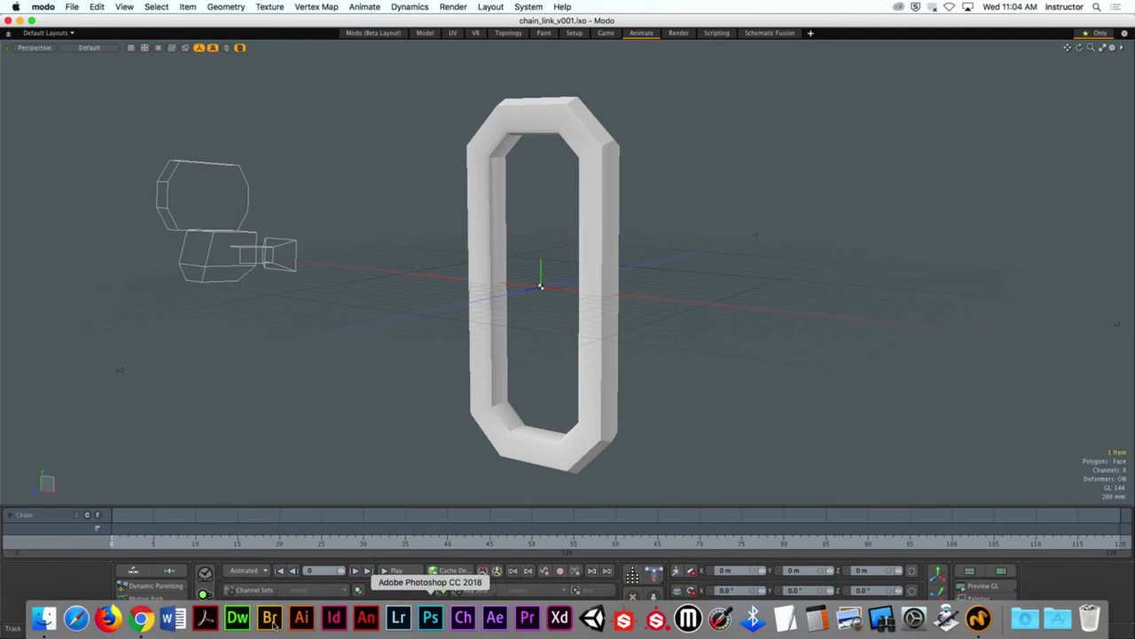
pyautogui.click(140, 618)
pyautogui.scroll(4, 202, 346)
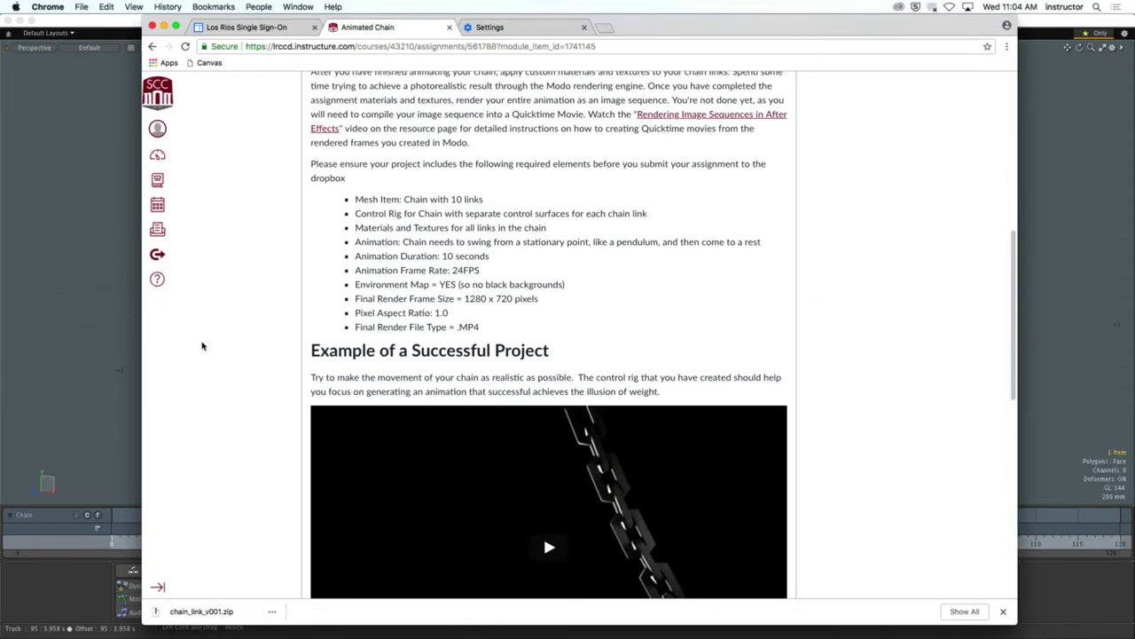
pyautogui.scroll(3, 202, 346)
pyautogui.scroll(2, 279, 346)
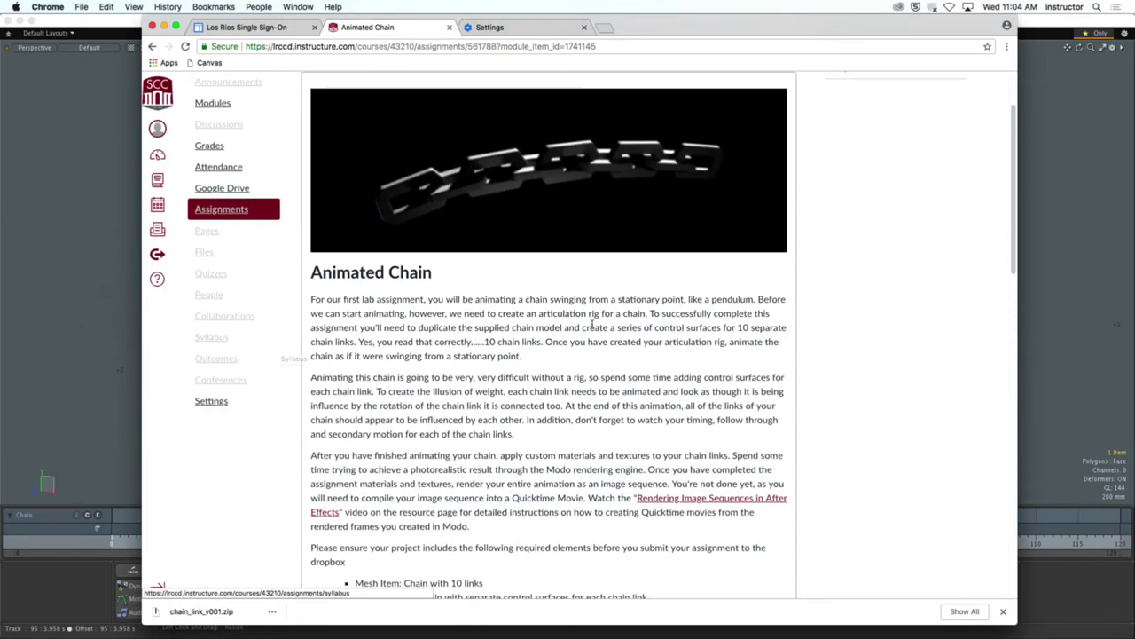
pyautogui.scroll(-2, 342, 385)
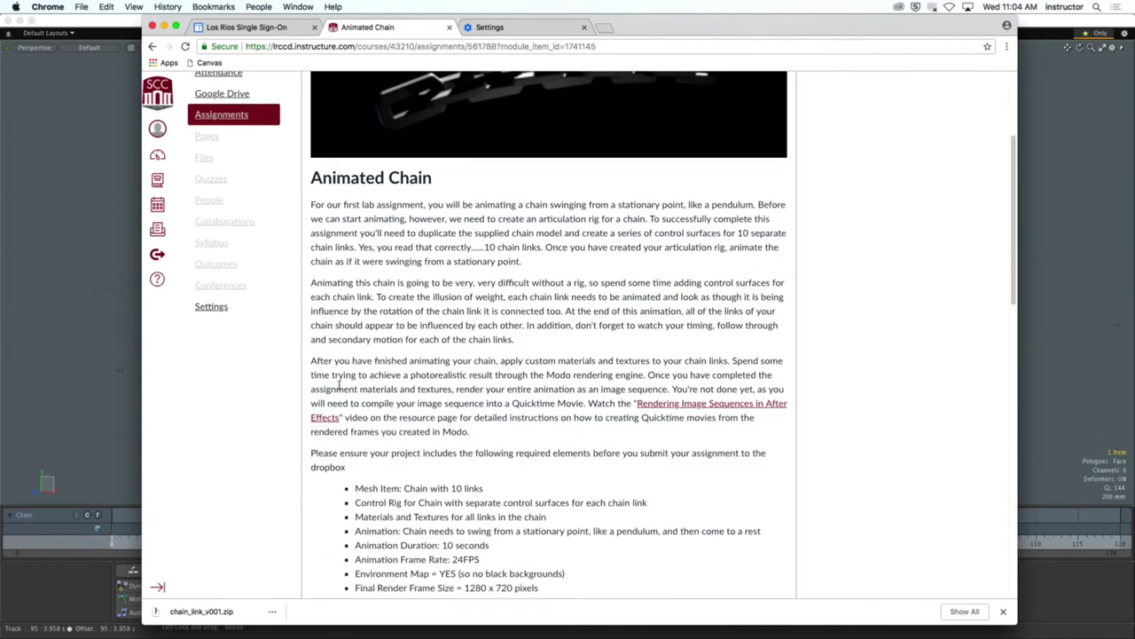
pyautogui.scroll(-8, 381, 391)
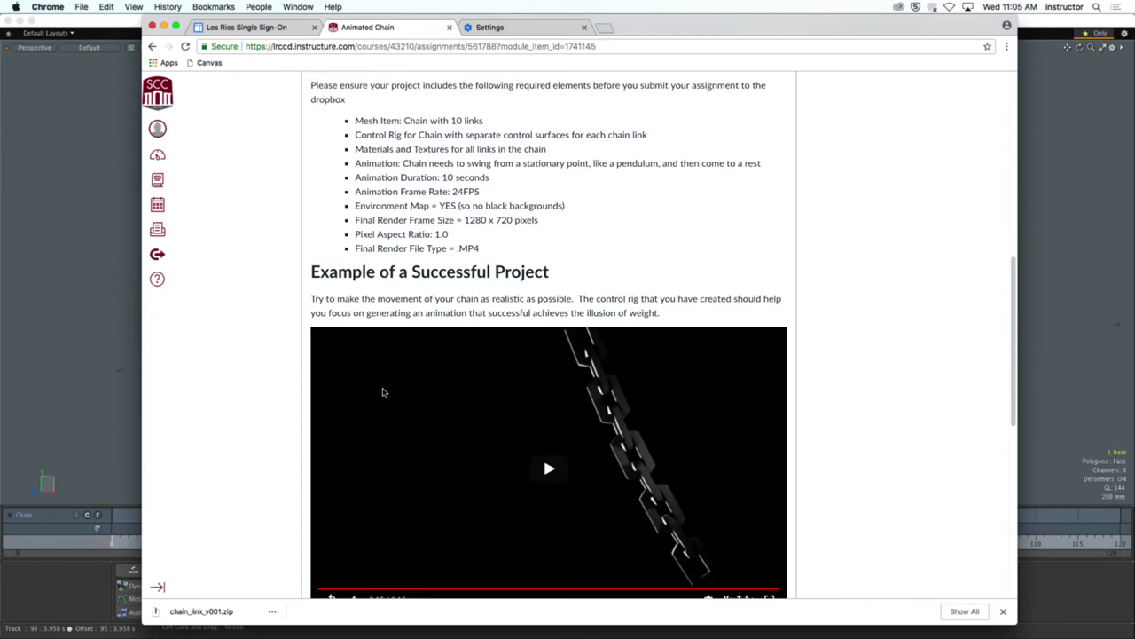
pyautogui.scroll(-10, 384, 392)
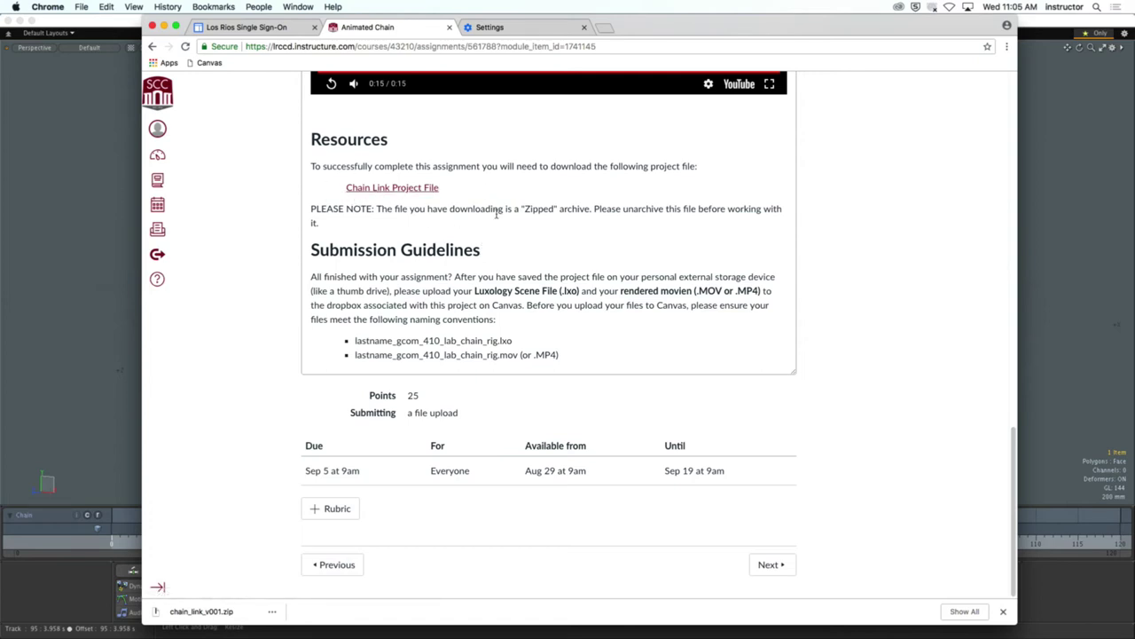
# Hide Chrome and Modo to reveal the desktop files
pyautogui.click(47, 7)
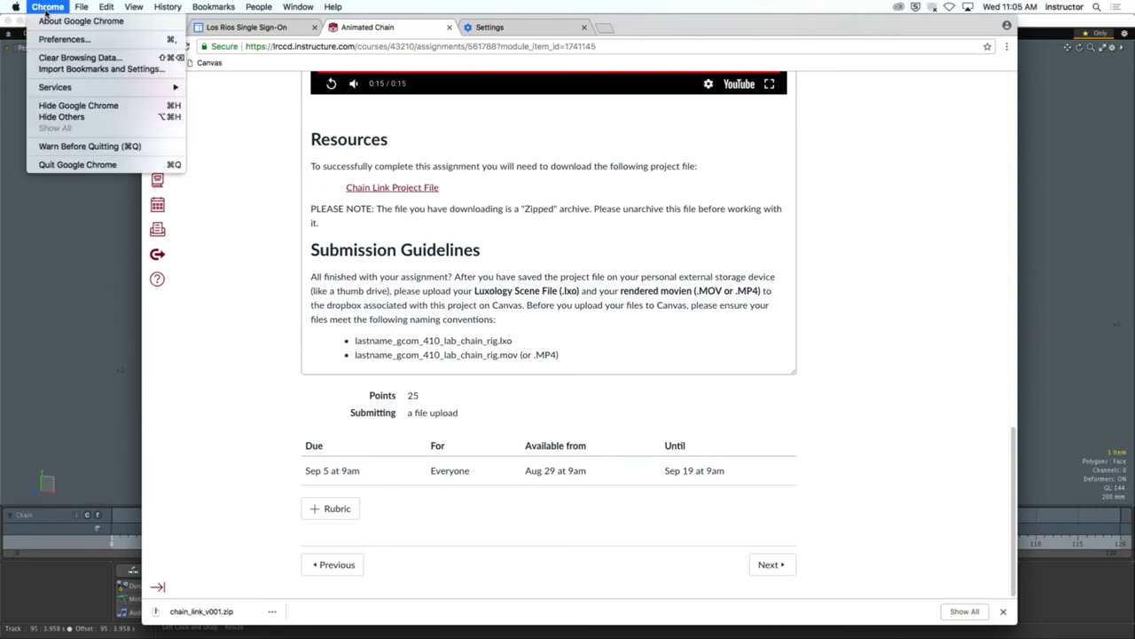
pyautogui.click(53, 106)
pyautogui.click(43, 8)
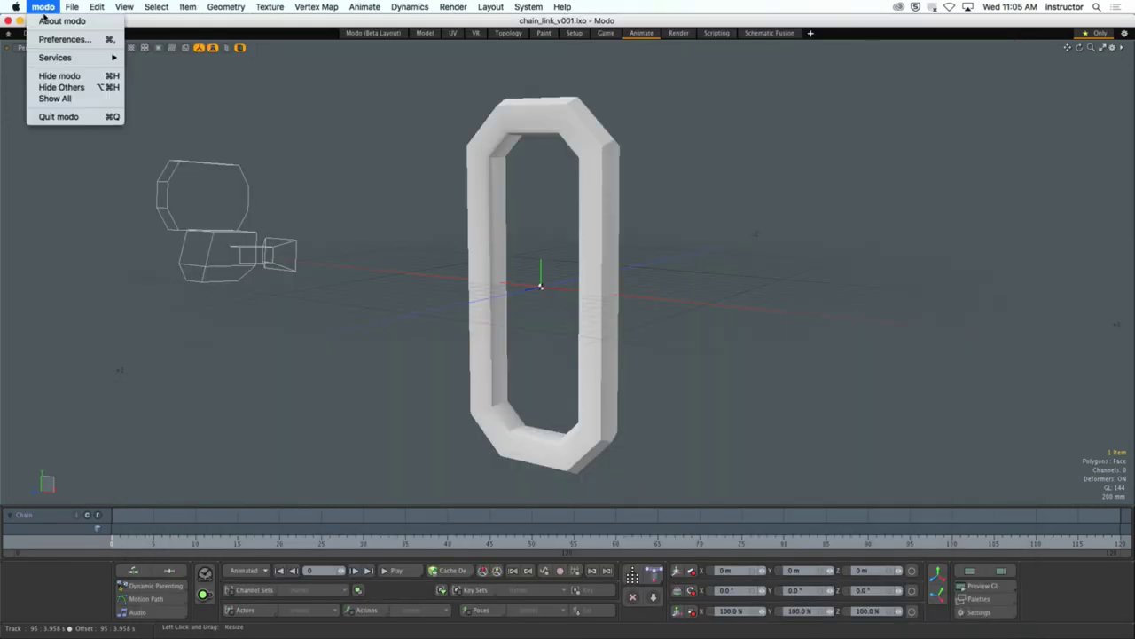
pyautogui.click(55, 74)
# Move chain_link_v001.zip away from chain_link_v001.lxo on the desktop and switch back to Modo
pyautogui.moveTo(237, 87); pyautogui.dragTo(295, 78)
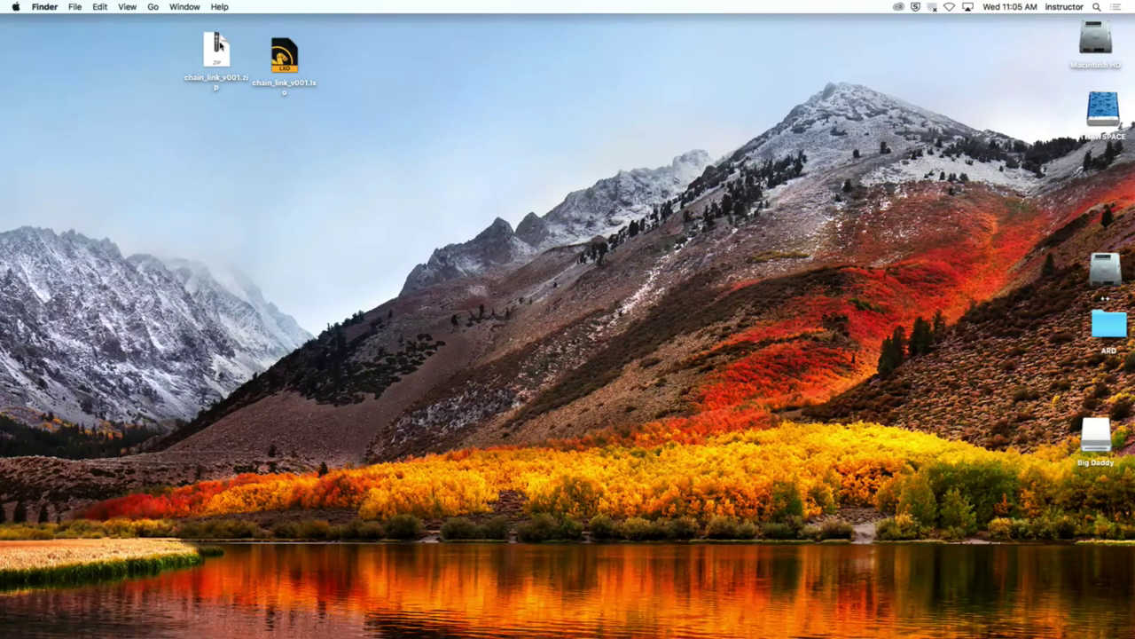
pyautogui.moveTo(219, 49); pyautogui.dragTo(89, 53)
pyautogui.click(262, 65)
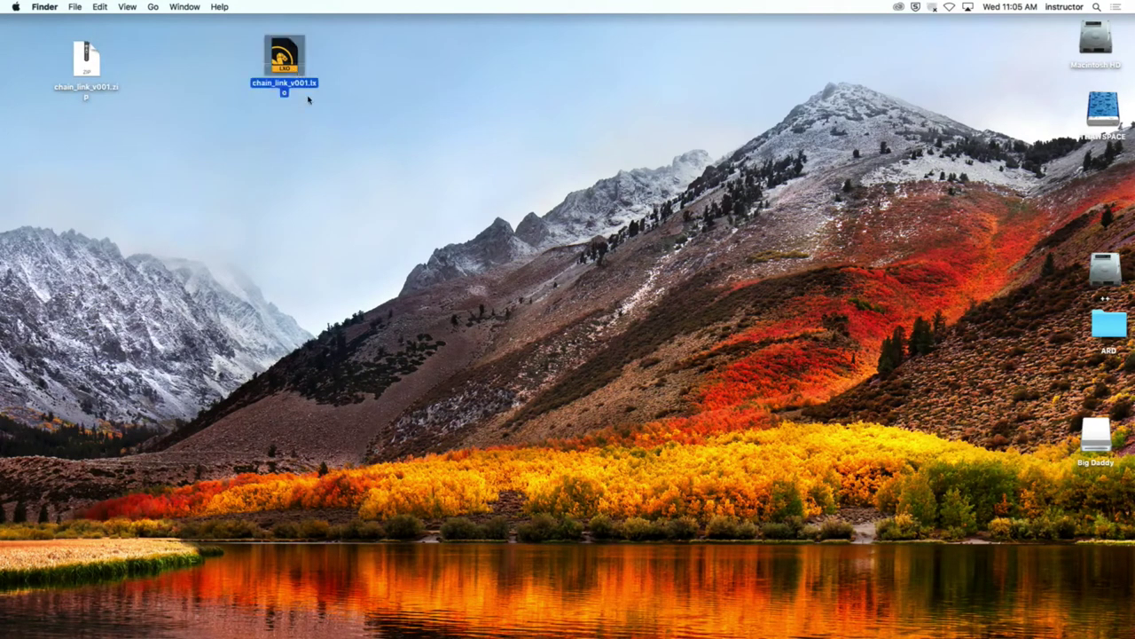
pyautogui.click(293, 145)
pyautogui.moveTo(302, 631)
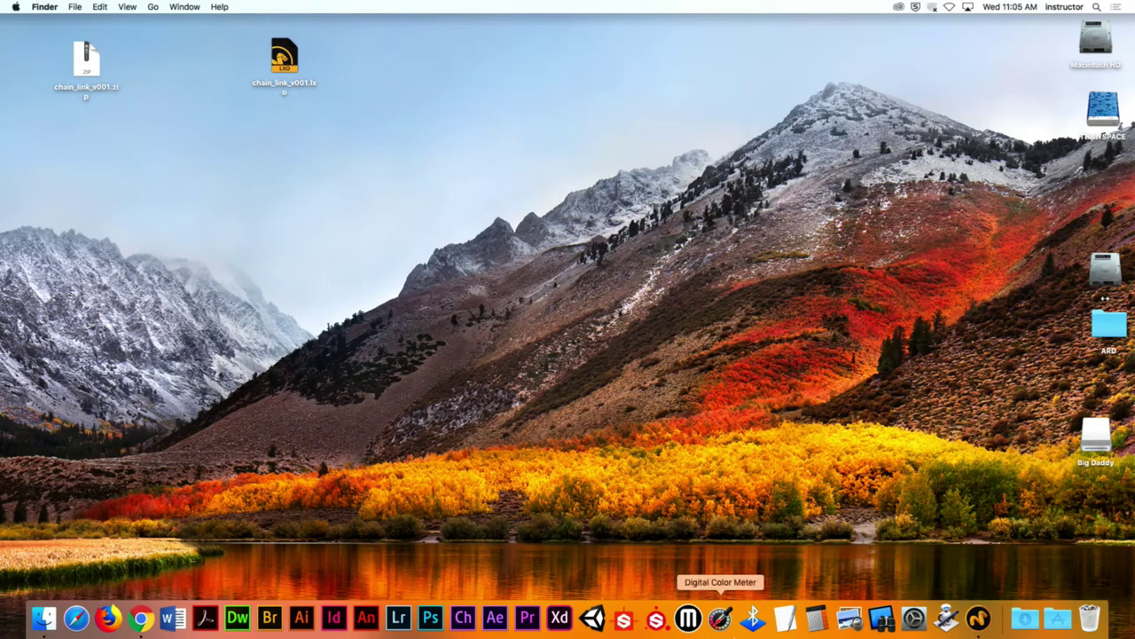
pyautogui.click(979, 619)
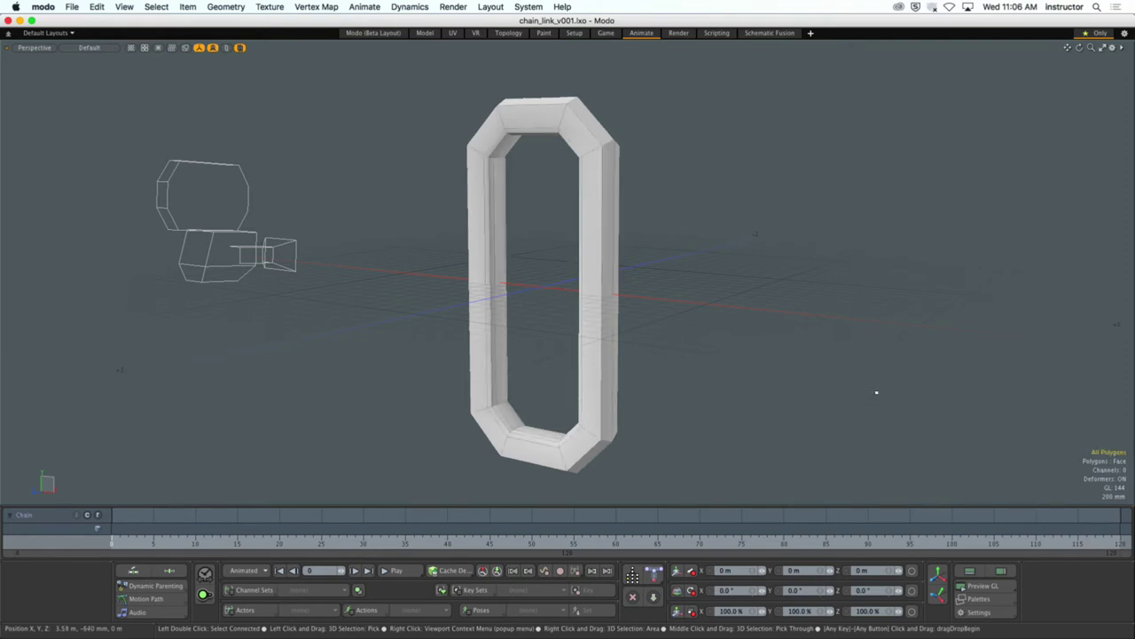
# Select and copy all of the chain link's polygons, try to move them down, and undo the move
pyautogui.doubleClick(616, 315)
pyautogui.keyDown('alt'); pyautogui.keyDown('shift'); pyautogui.moveTo(629, 322); pyautogui.dragTo(683, 337); pyautogui.keyUp('shift'); pyautogui.keyUp('alt')
pyautogui.press('super+c')
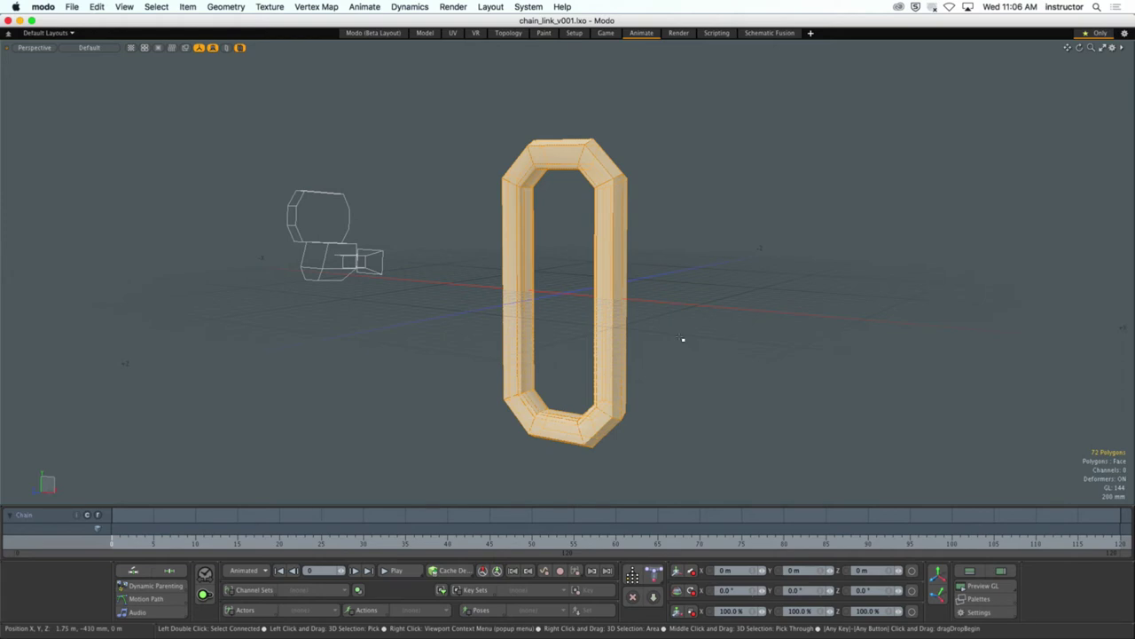
pyautogui.press('y')
pyautogui.moveTo(590, 276); pyautogui.dragTo(595, 333)
pyautogui.press('super+z')
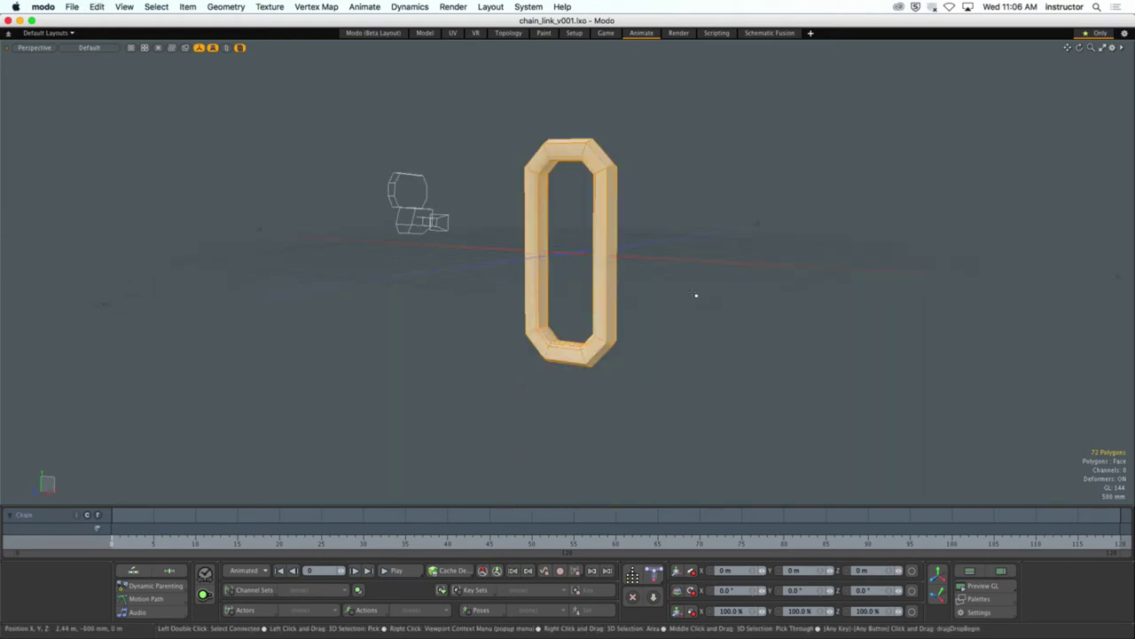
# Reselect the whole chain link's polygons, then copy and paste them in place within the same mesh
pyautogui.click(688, 297)
pyautogui.keyDown('alt'); pyautogui.moveTo(679, 299); pyautogui.dragTo(596, 299); pyautogui.keyUp('alt')
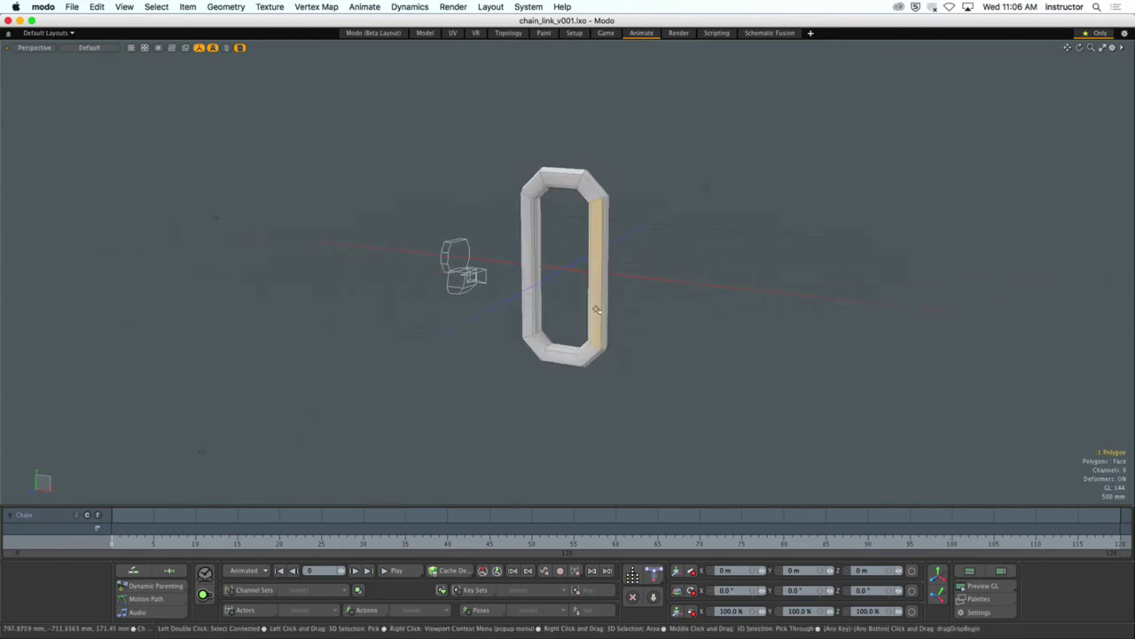
pyautogui.doubleClick(600, 297)
pyautogui.click(96, 7)
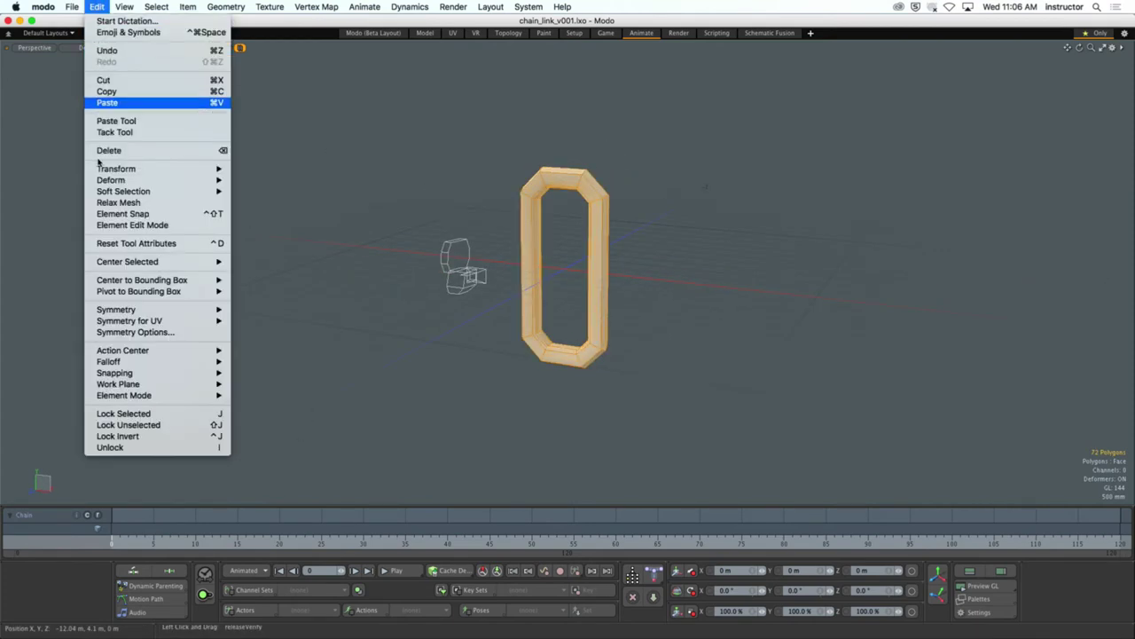
pyautogui.click(106, 92)
pyautogui.click(96, 6)
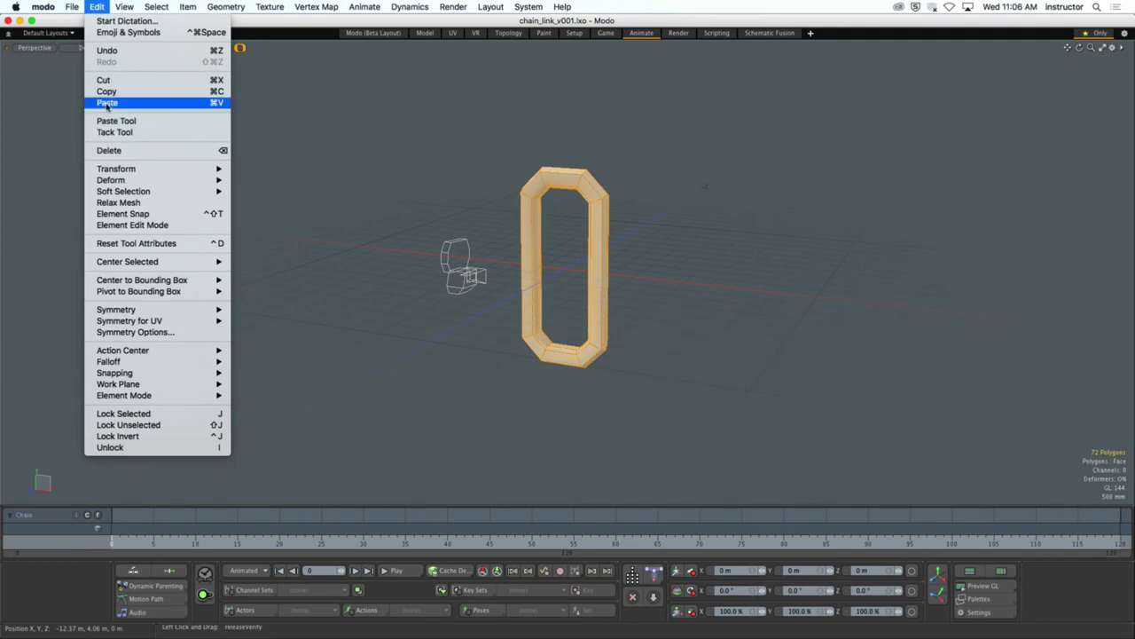
pyautogui.click(106, 101)
# Move the pasted link down and rotate it crosswise so it interlocks with the original link's lower end
pyautogui.press('w')
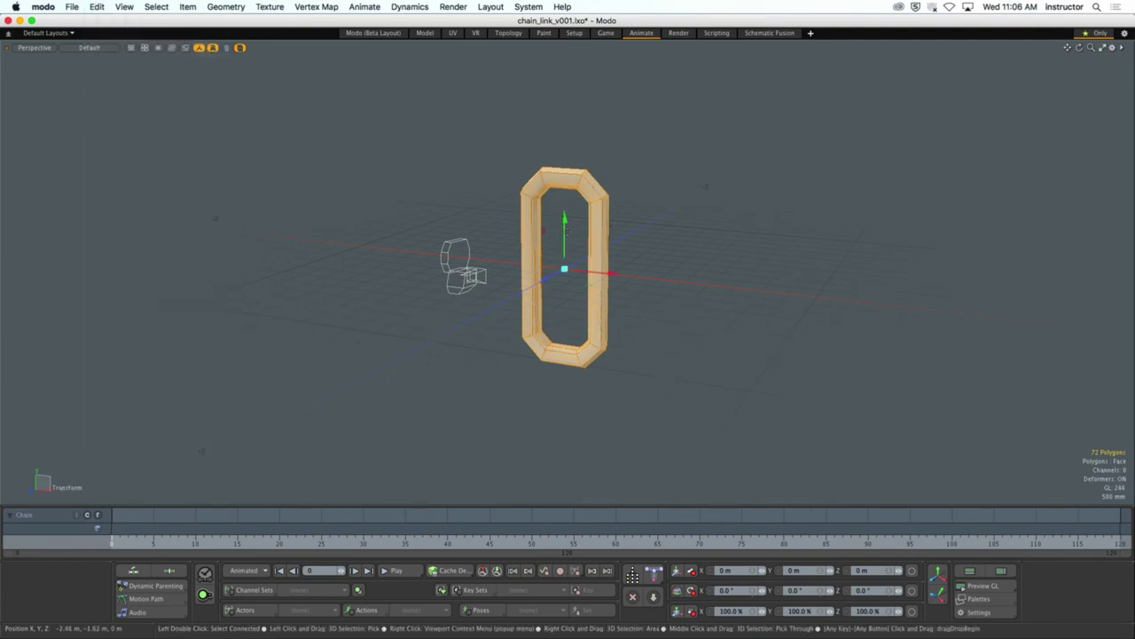
pyautogui.moveTo(585, 238); pyautogui.dragTo(622, 315)
pyautogui.press('e')
pyautogui.press('q')
pyautogui.click(657, 314)
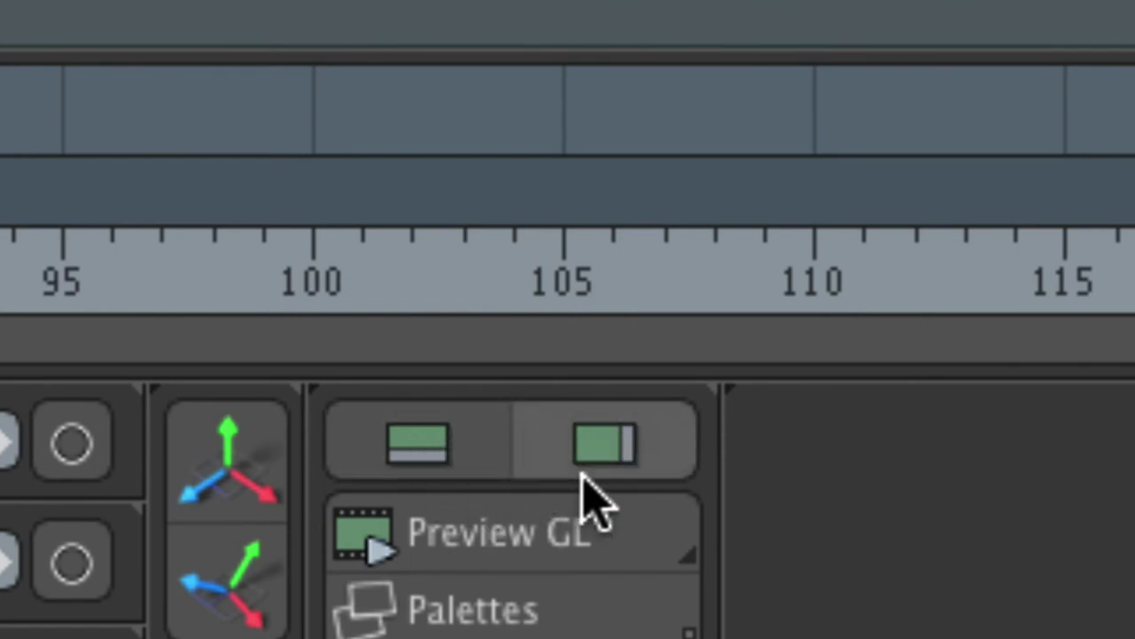
# Show the item list and item properties beside the viewport, and undo the pasted link with its transforms
pyautogui.click(616, 467)
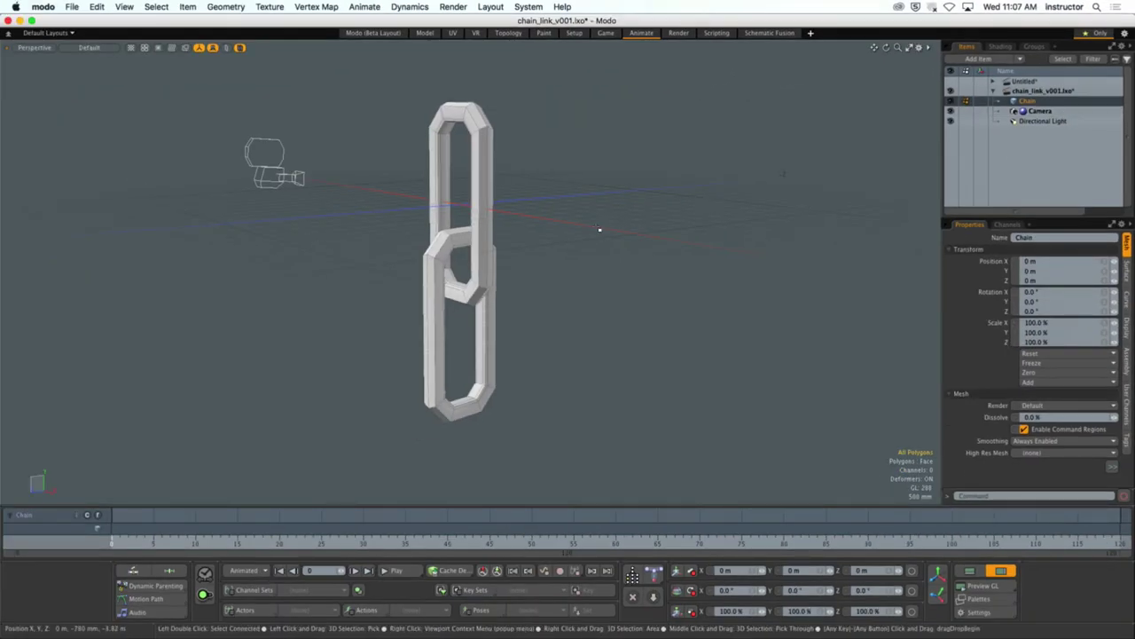
pyautogui.press('super+z')
pyautogui.press('super+z')
pyautogui.press('super+z')
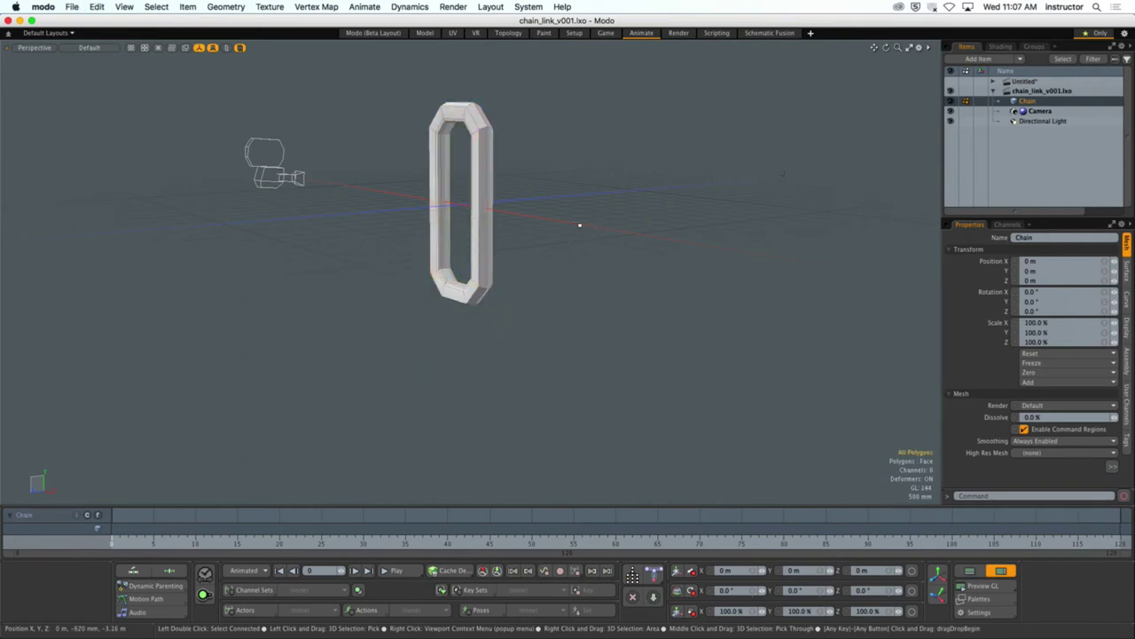
# Duplicate the Chain mesh as a separate item
pyautogui.moveTo(579, 226)
pyautogui.keyDown('alt'); pyautogui.mouseDown()
pyautogui.moveTo(533, 226)
pyautogui.moveTo(580, 241)
pyautogui.moveTo(569, 238)
pyautogui.mouseUp(); pyautogui.keyUp('alt')
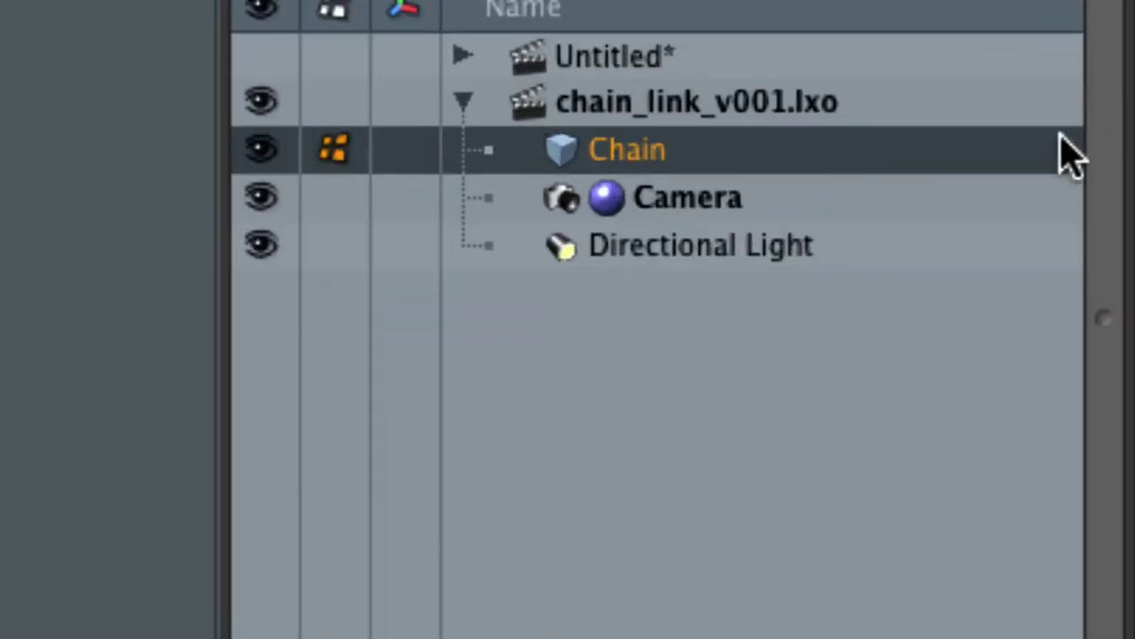
pyautogui.rightClick(785, 129)
pyautogui.moveTo(846, 333)
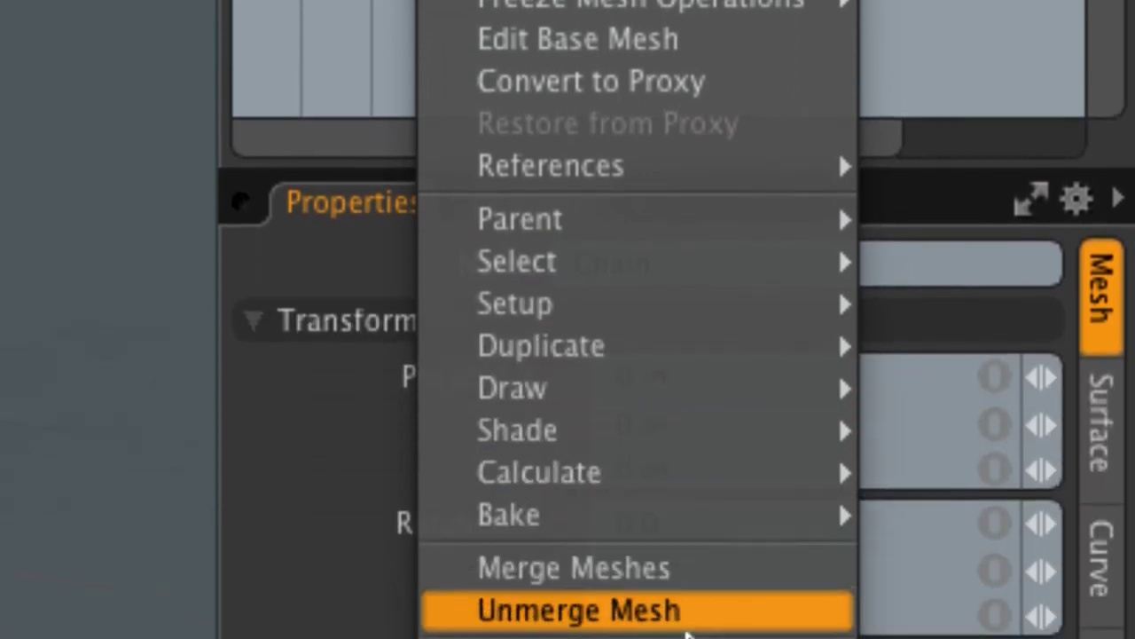
pyautogui.moveTo(634, 346)
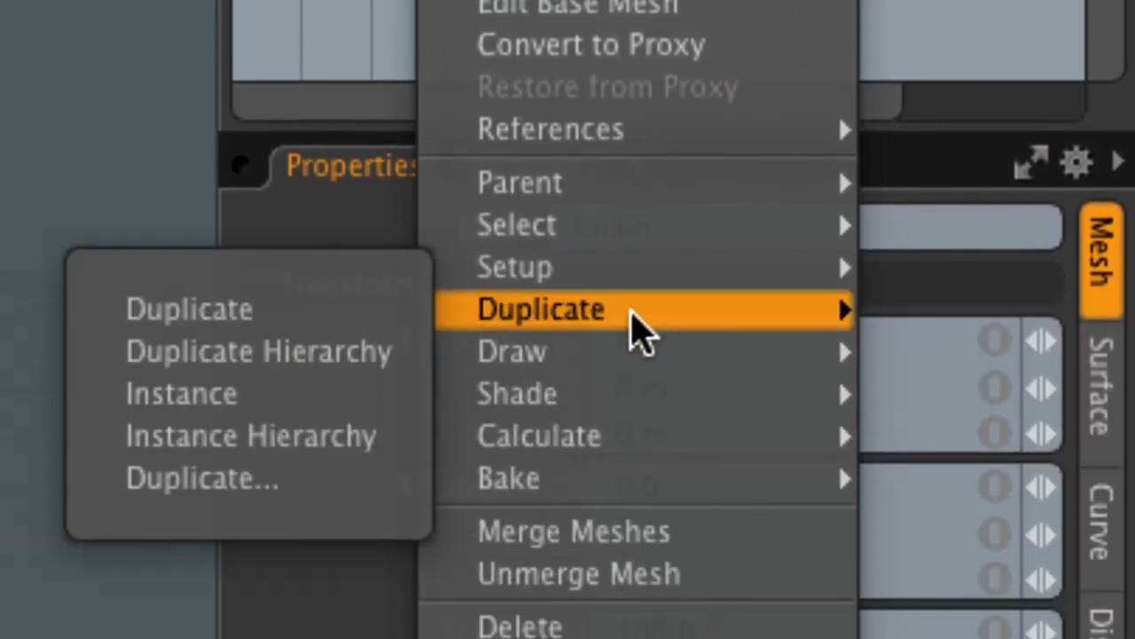
pyautogui.click(341, 334)
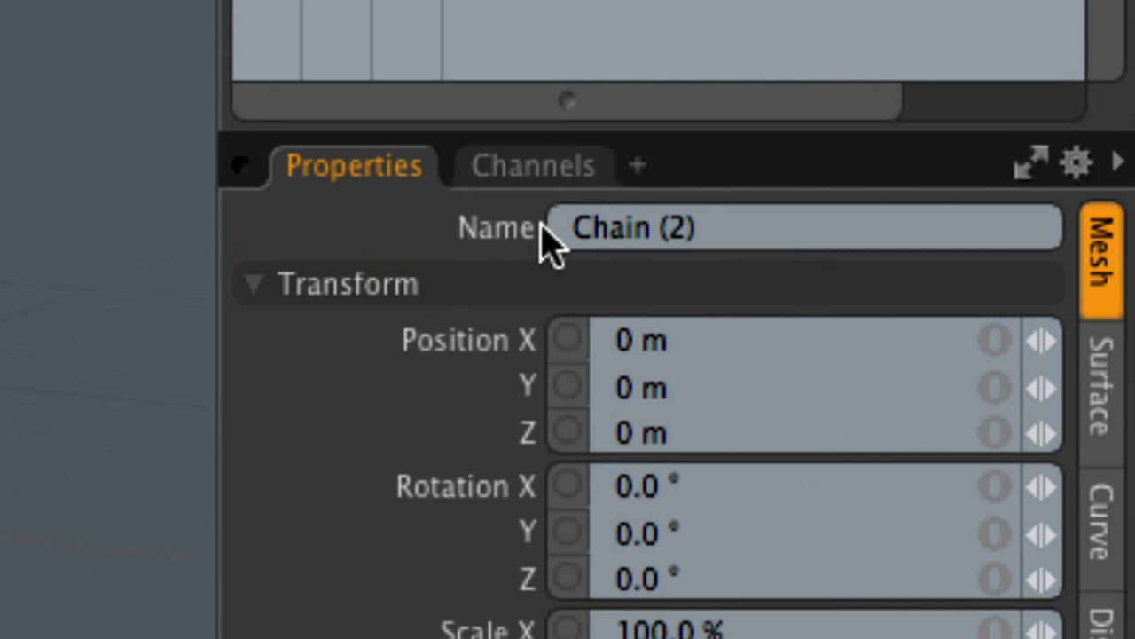
# Select the duplicate Chain (2), move it straight down and rotate it crosswise to interlock with the first link
pyautogui.moveTo(649, 222); pyautogui.dragTo(713, 263)
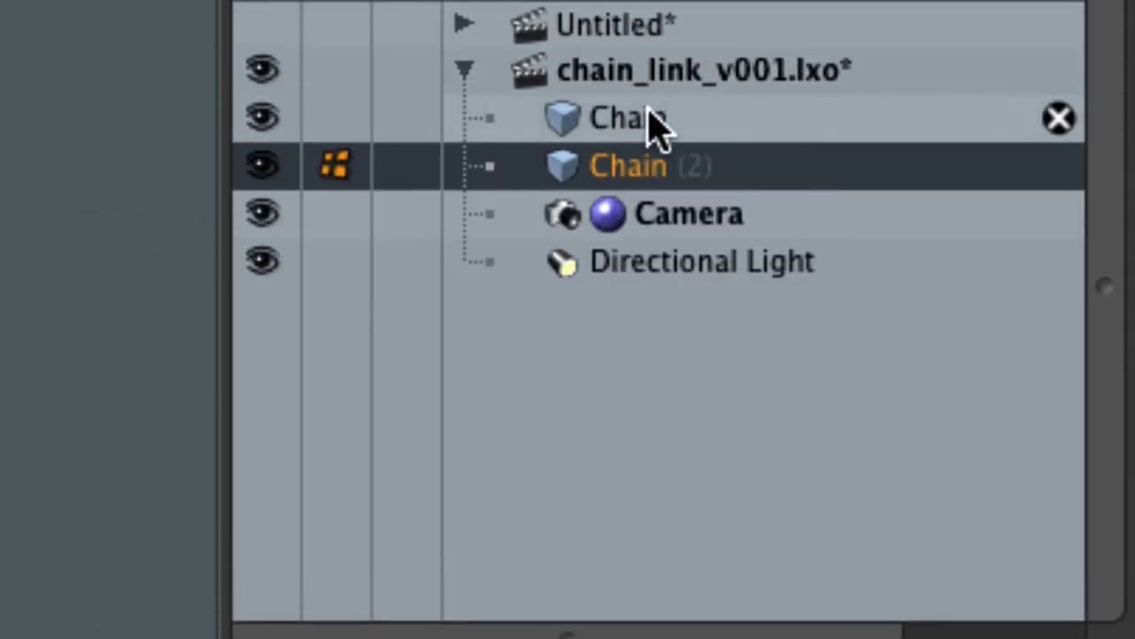
pyautogui.click(657, 124)
pyautogui.click(680, 182)
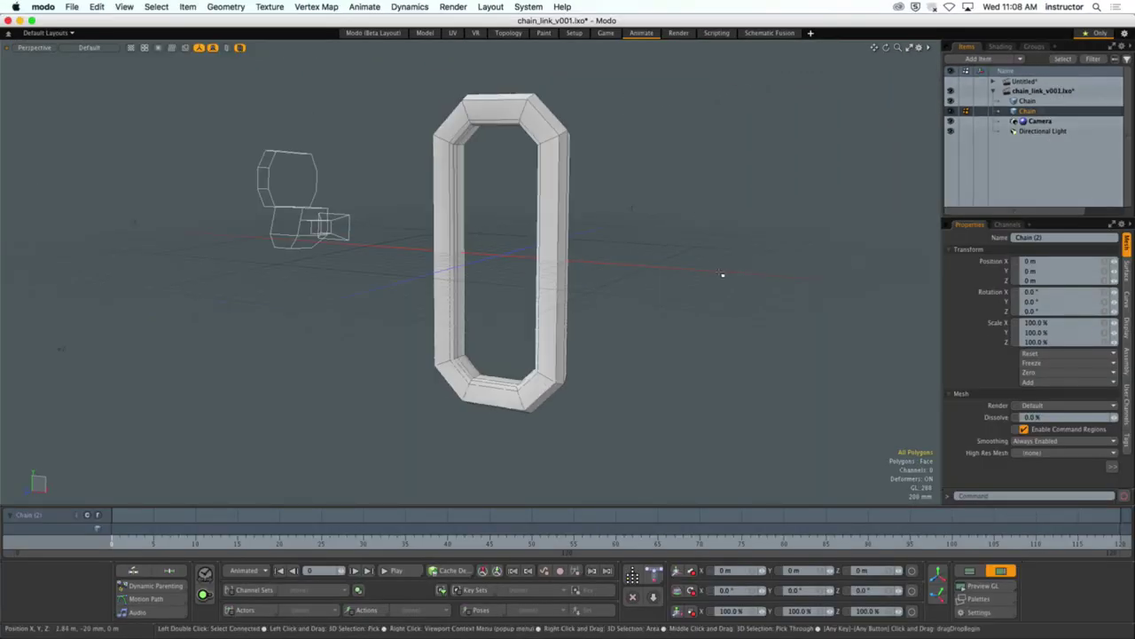
pyautogui.press('w')
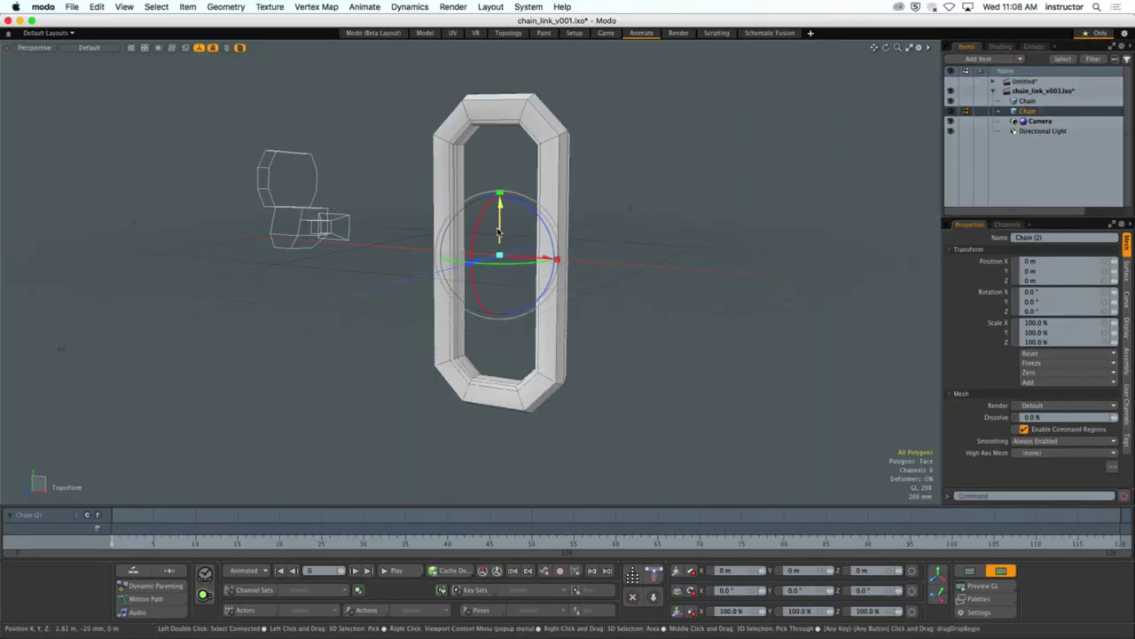
pyautogui.moveTo(500, 211); pyautogui.dragTo(488, 415)
pyautogui.moveTo(501, 355)
pyautogui.keyDown('alt'); pyautogui.mouseDown()
pyautogui.moveTo(514, 313)
pyautogui.moveTo(484, 345)
pyautogui.mouseUp(); pyautogui.keyUp('alt')
pyautogui.keyDown('ctrl'); pyautogui.moveTo(482, 436); pyautogui.dragTo(560, 322); pyautogui.keyUp('ctrl')
pyautogui.press('space')
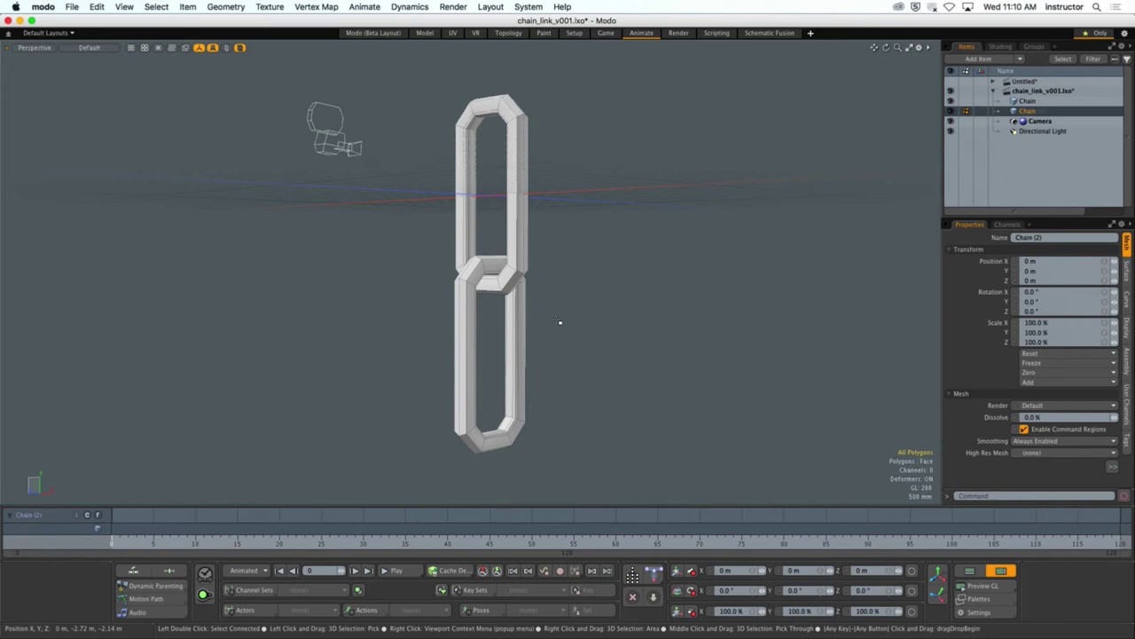
# Examine from several angles how the two links interlock and where each link's pivot sits
pyautogui.keyDown('alt'); pyautogui.moveTo(488, 322); pyautogui.dragTo(540, 278); pyautogui.keyUp('alt')
pyautogui.click(556, 165)
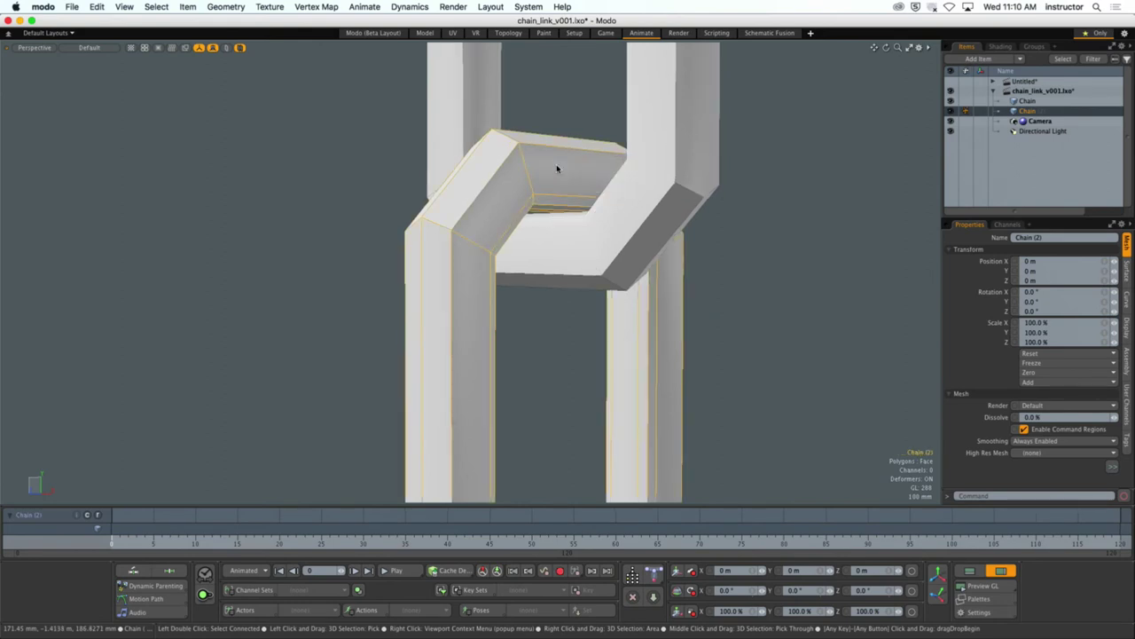
pyautogui.keyDown('alt'); pyautogui.moveTo(556, 165); pyautogui.dragTo(620, 228); pyautogui.keyUp('alt')
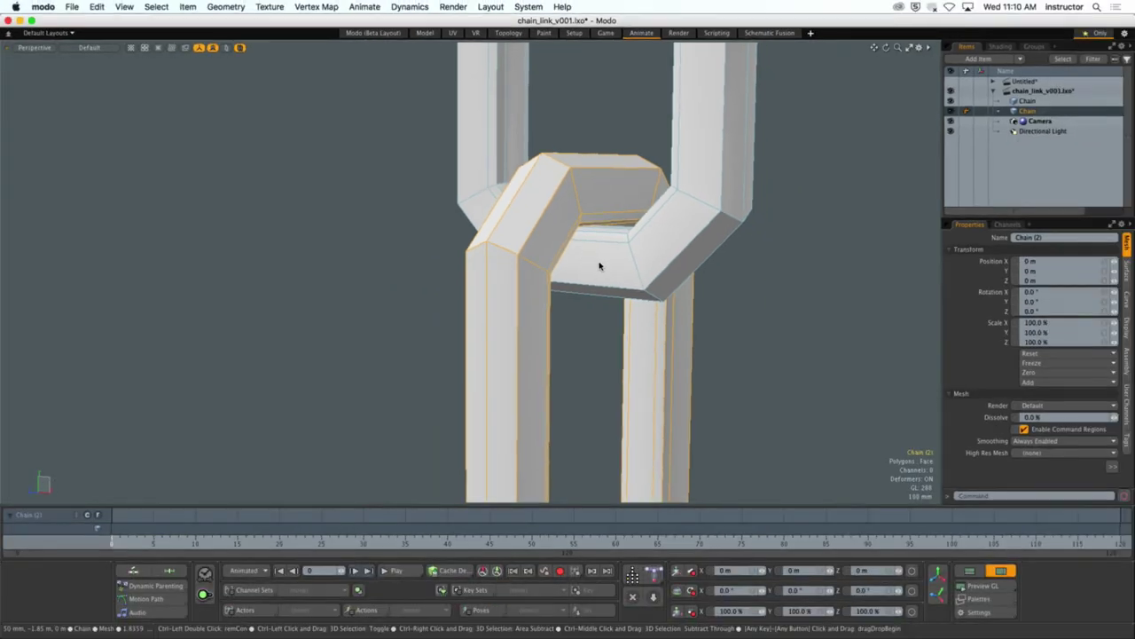
pyautogui.keyDown('alt'); pyautogui.moveTo(749, 338); pyautogui.dragTo(575, 261); pyautogui.keyUp('alt')
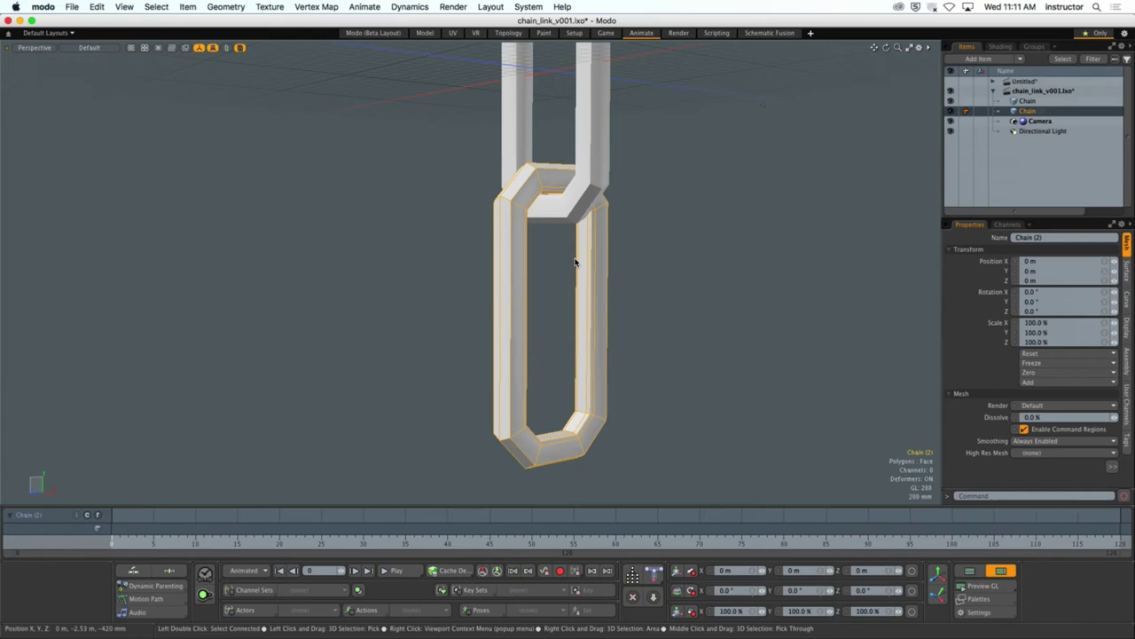
pyautogui.click(575, 262)
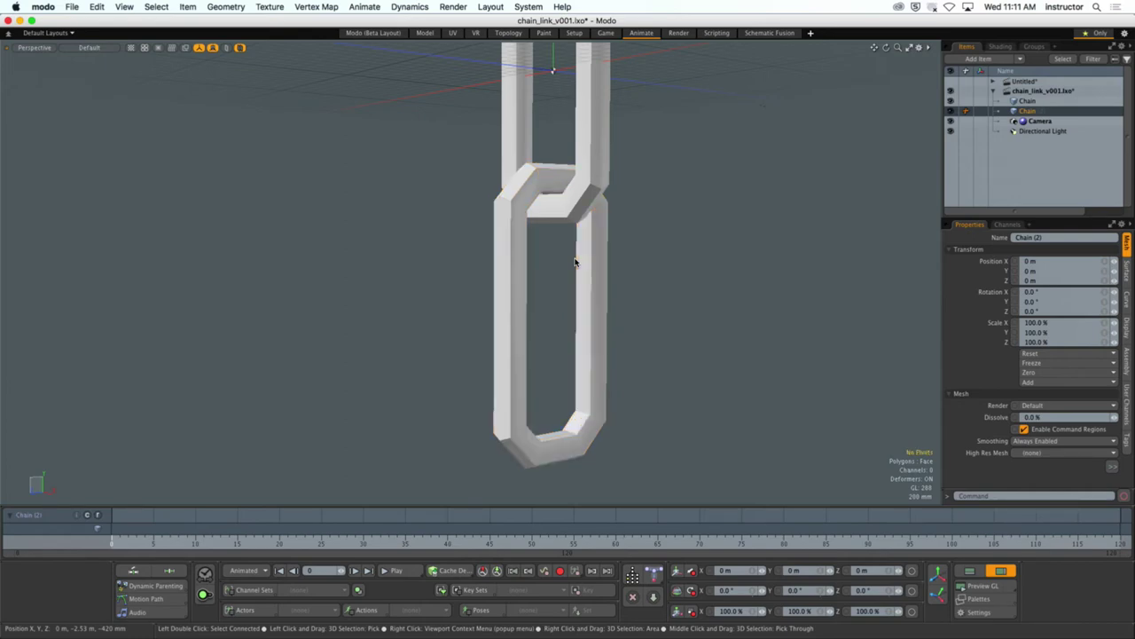
pyautogui.moveTo(613, 256)
pyautogui.keyDown('alt'); pyautogui.mouseDown()
pyautogui.moveTo(615, 217)
pyautogui.moveTo(608, 254)
pyautogui.mouseUp(); pyautogui.keyUp('alt')
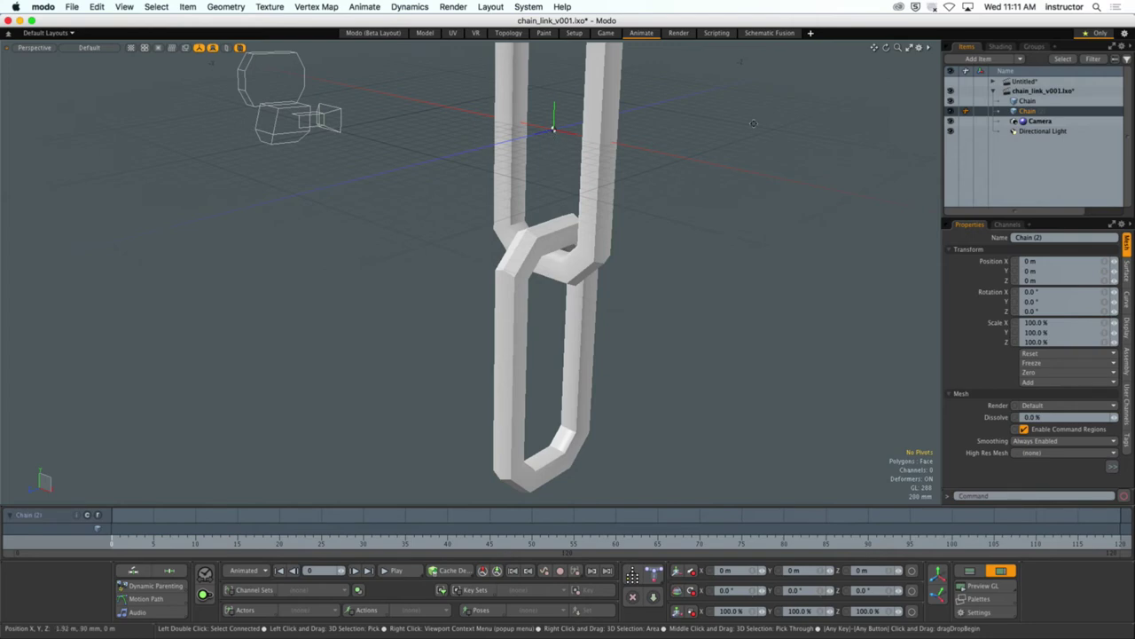
pyautogui.keyDown('alt'); pyautogui.moveTo(555, 133); pyautogui.dragTo(665, 210); pyautogui.keyUp('alt')
pyautogui.click(637, 176)
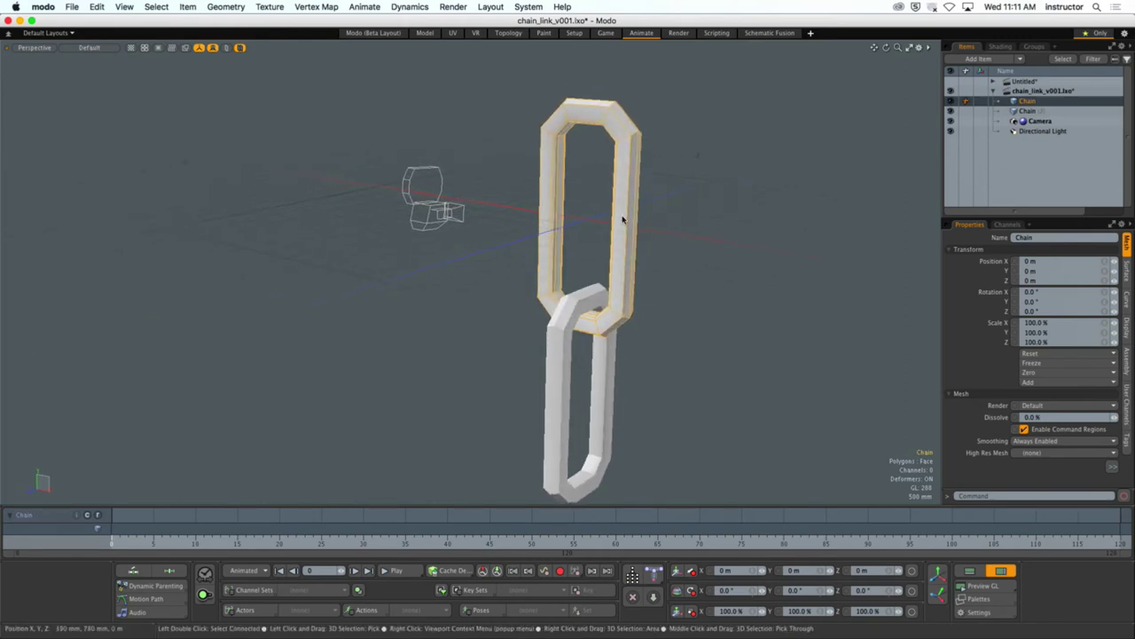
pyautogui.click(727, 274)
pyautogui.keyDown('alt'); pyautogui.moveTo(680, 254); pyautogui.dragTo(625, 270); pyautogui.keyUp('alt')
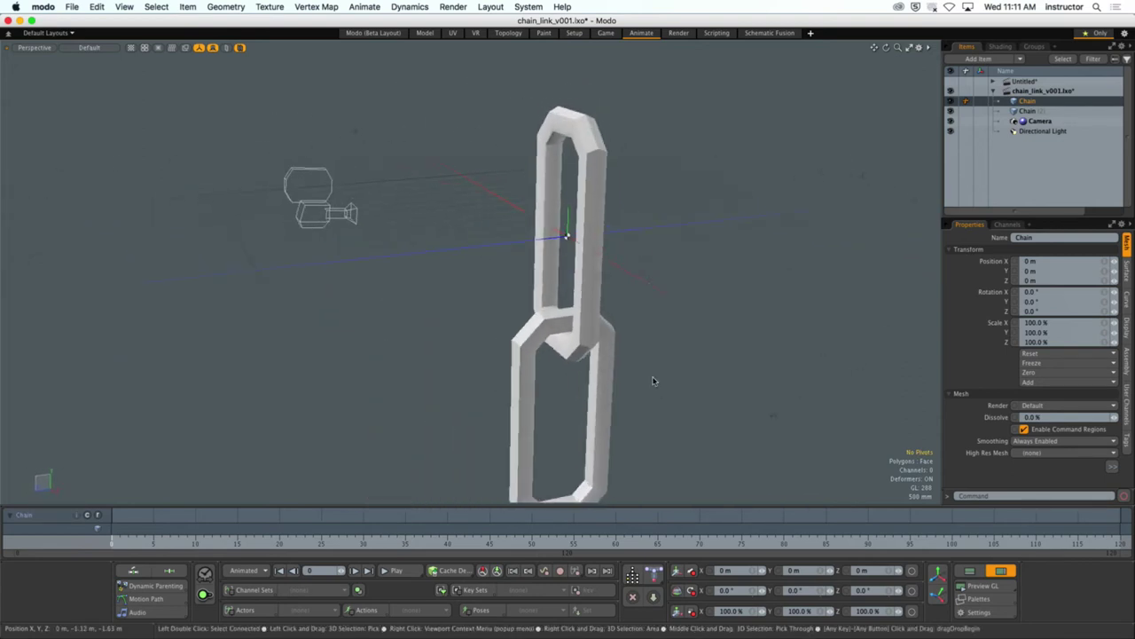
pyautogui.keyDown('ctrl'); pyautogui.keyDown('alt'); pyautogui.moveTo(641, 331); pyautogui.dragTo(677, 281); pyautogui.keyUp('alt'); pyautogui.keyUp('ctrl')
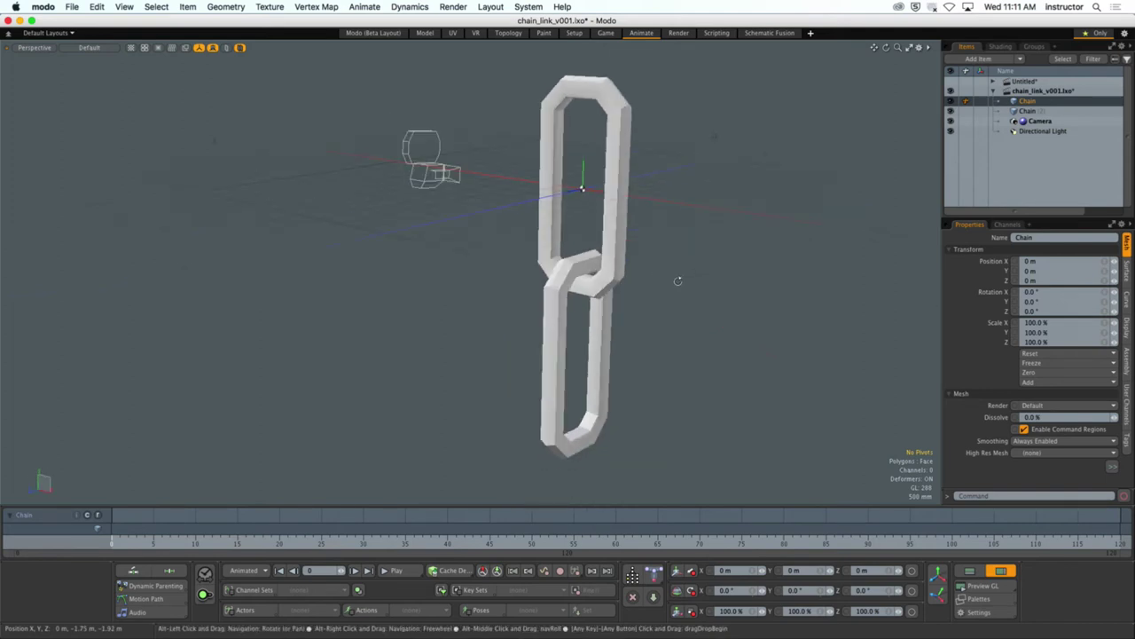
# Move the pivot of Chain (2) down to the inside of its upper end, where it meets the first link
pyautogui.click(612, 316)
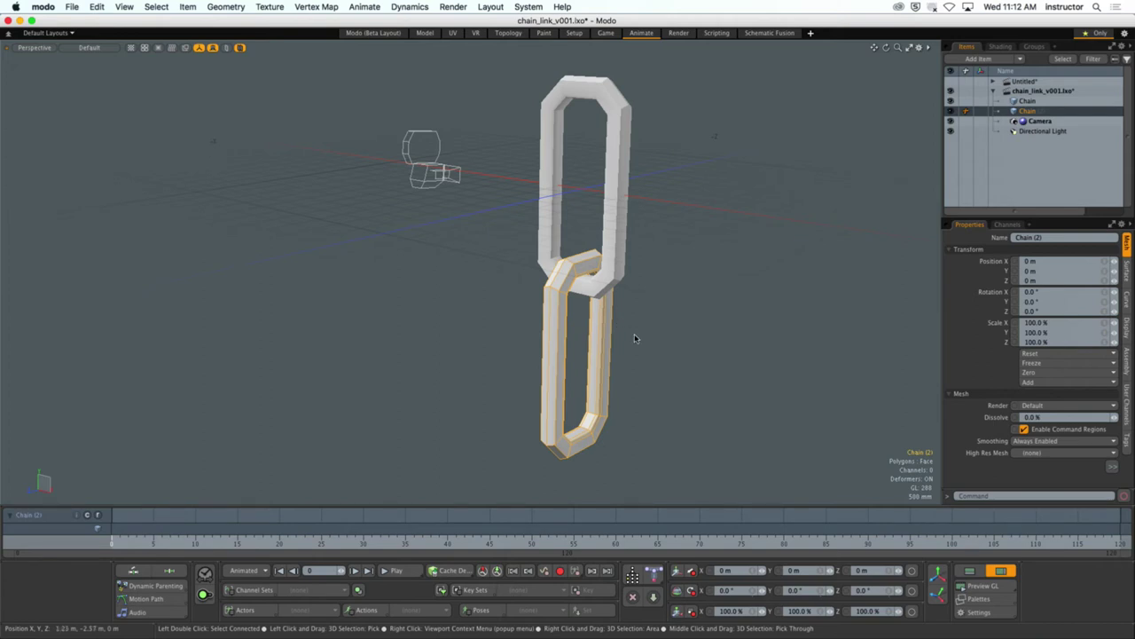
pyautogui.keyDown('alt'); pyautogui.moveTo(635, 338); pyautogui.dragTo(609, 339); pyautogui.keyUp('alt')
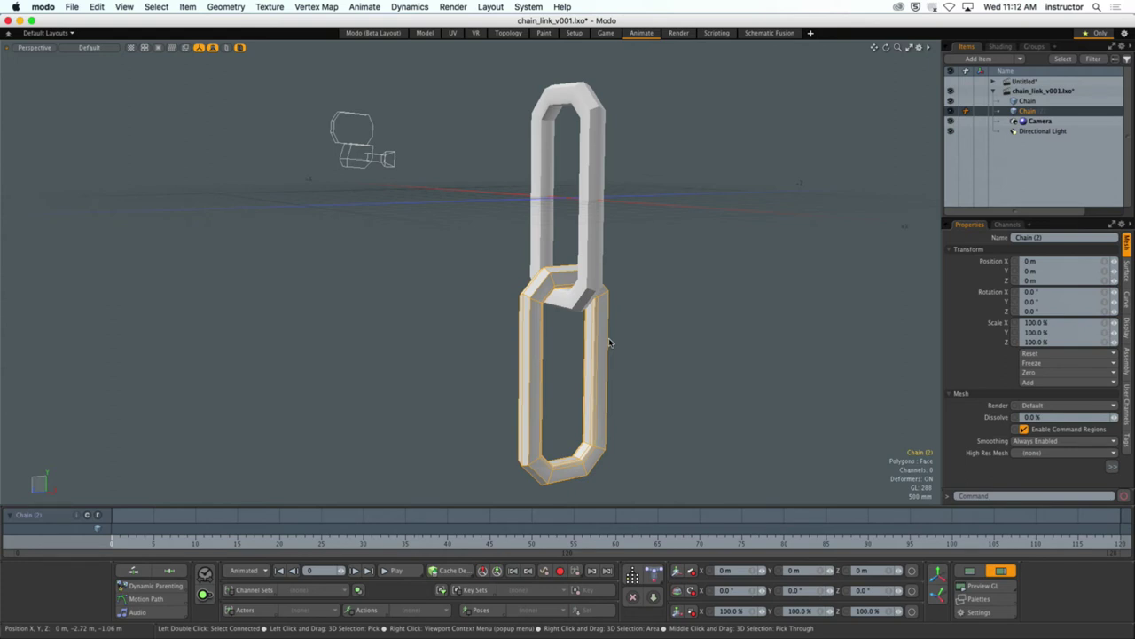
pyautogui.click(610, 344)
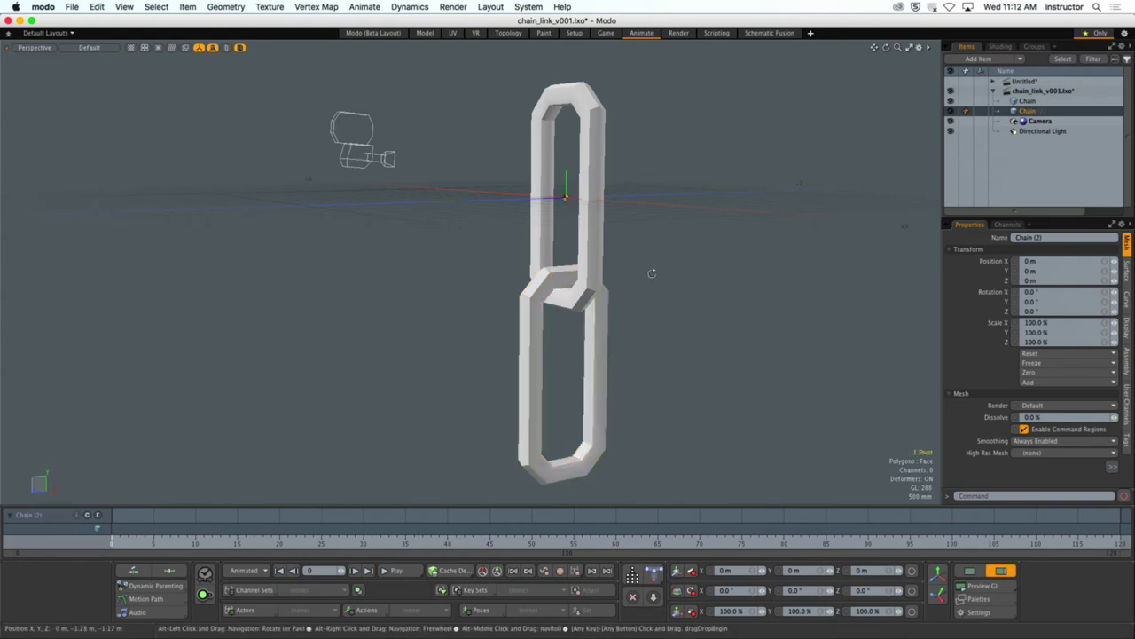
pyautogui.keyDown('alt'); pyautogui.moveTo(567, 199); pyautogui.dragTo(647, 272); pyautogui.keyUp('alt')
pyautogui.press('w')
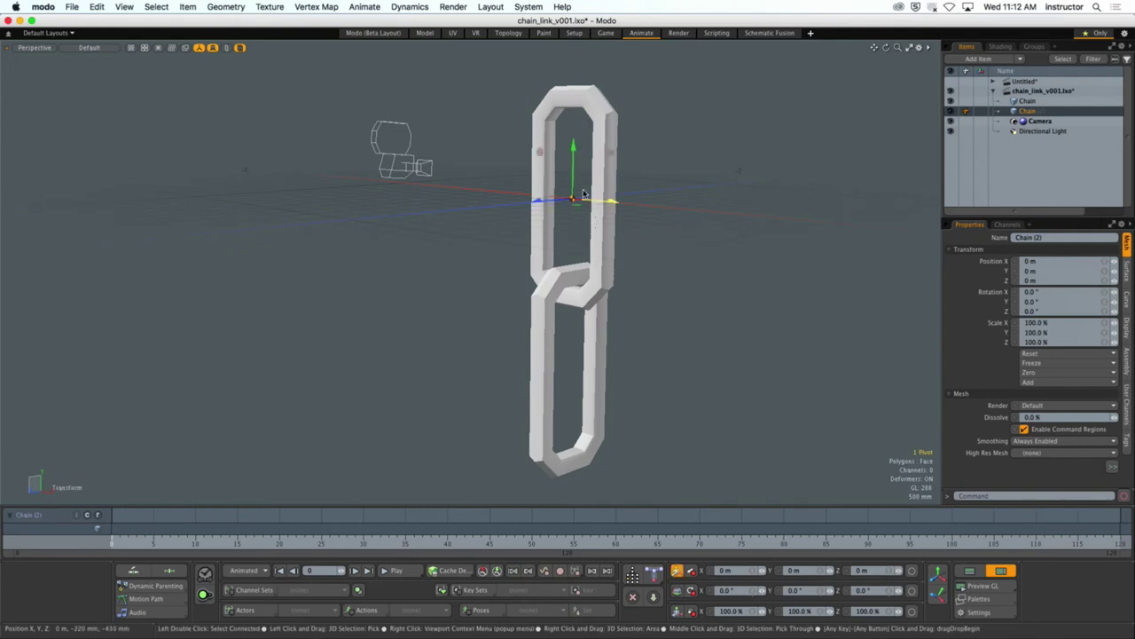
pyautogui.moveTo(573, 200); pyautogui.dragTo(554, 291)
pyautogui.scroll(10, 554, 291)
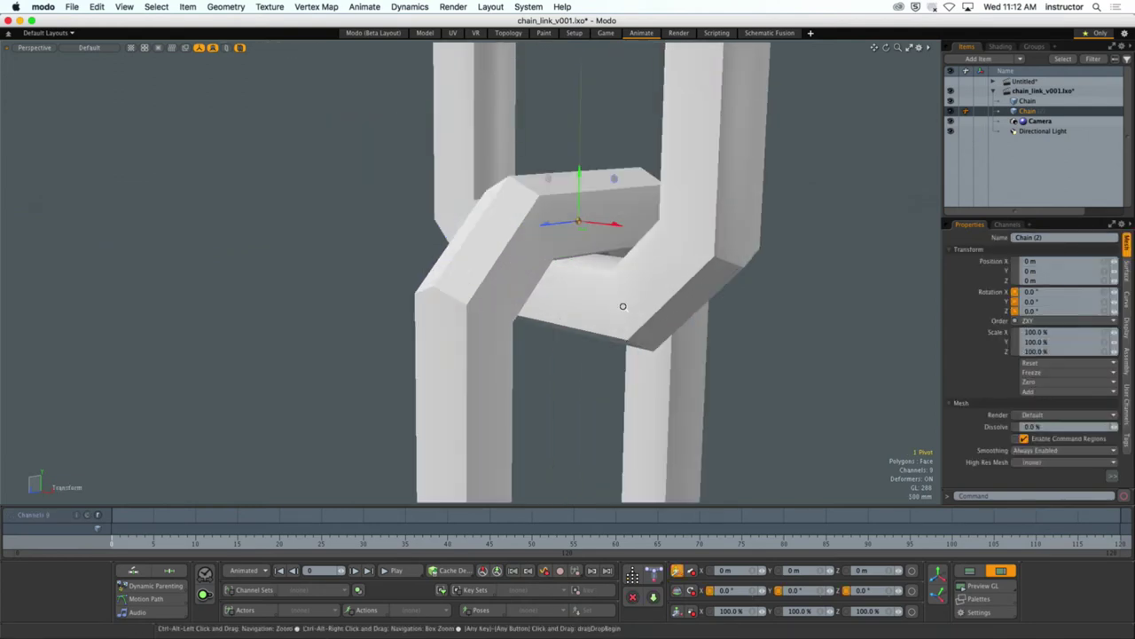
pyautogui.moveTo(560, 146); pyautogui.dragTo(600, 109)
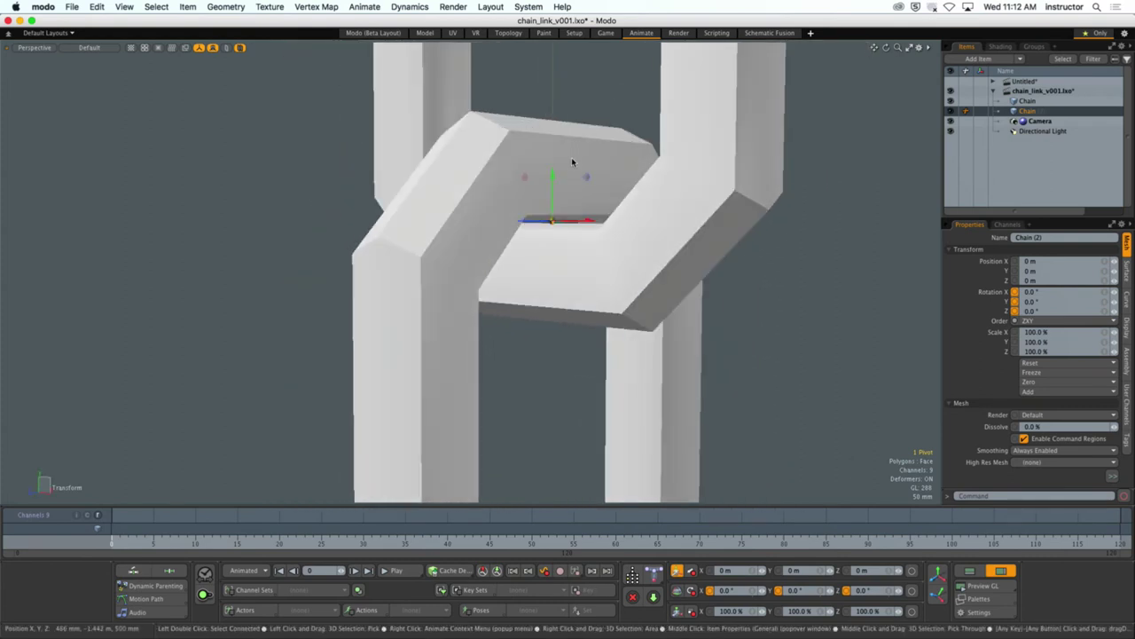
pyautogui.scroll(-6, 600, 109)
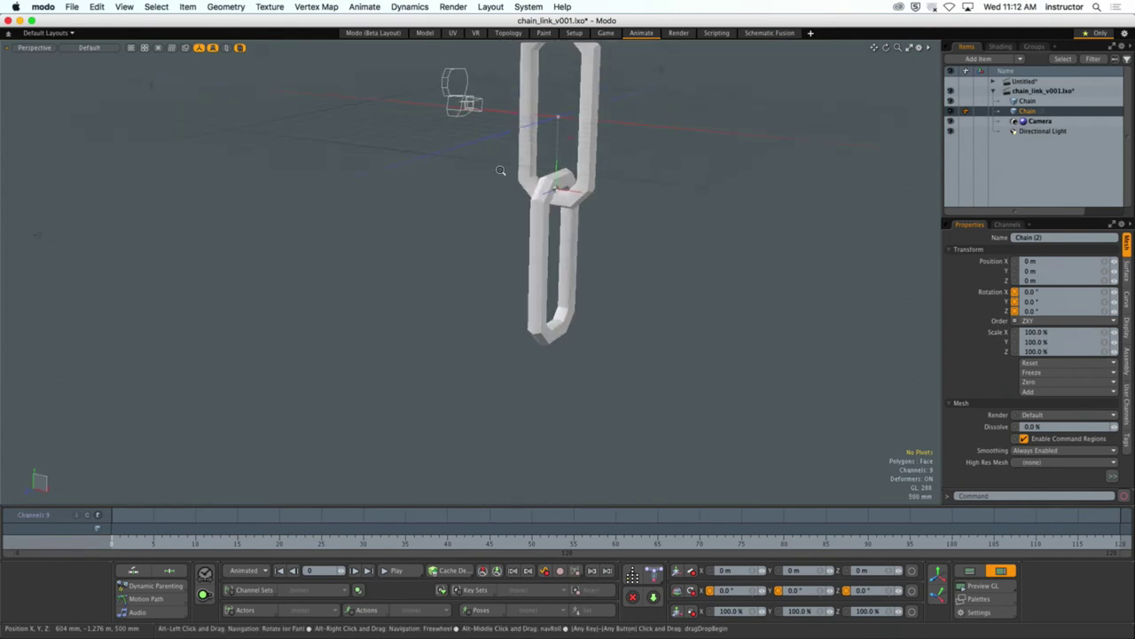
pyautogui.keyDown('alt'); pyautogui.keyDown('shift'); pyautogui.moveTo(505, 191); pyautogui.dragTo(491, 221); pyautogui.keyUp('shift'); pyautogui.keyUp('alt')
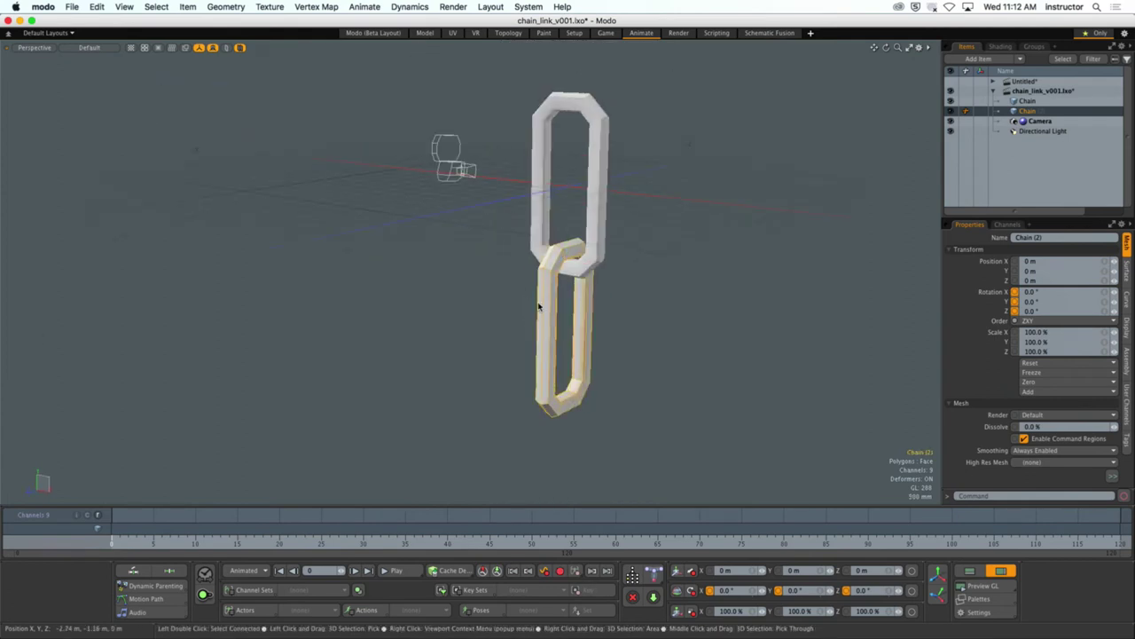
# Try rotating the lower link, Chain (2), about its relocated pivot, and clear the selection
pyautogui.press('y')
pyautogui.keyDown('alt'); pyautogui.moveTo(654, 304); pyautogui.dragTo(532, 282); pyautogui.keyUp('alt')
pyautogui.moveTo(619, 265); pyautogui.dragTo(634, 224)
pyautogui.click(642, 221)
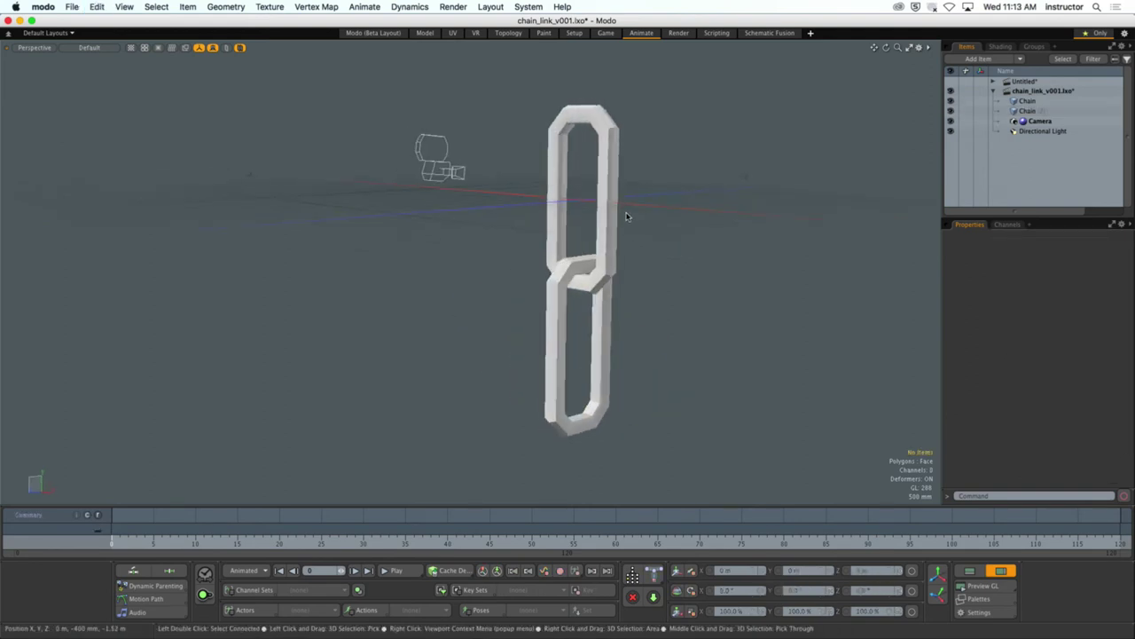
# Move the first Chain link's pivot straight up to the inside of its top end
pyautogui.click(619, 140)
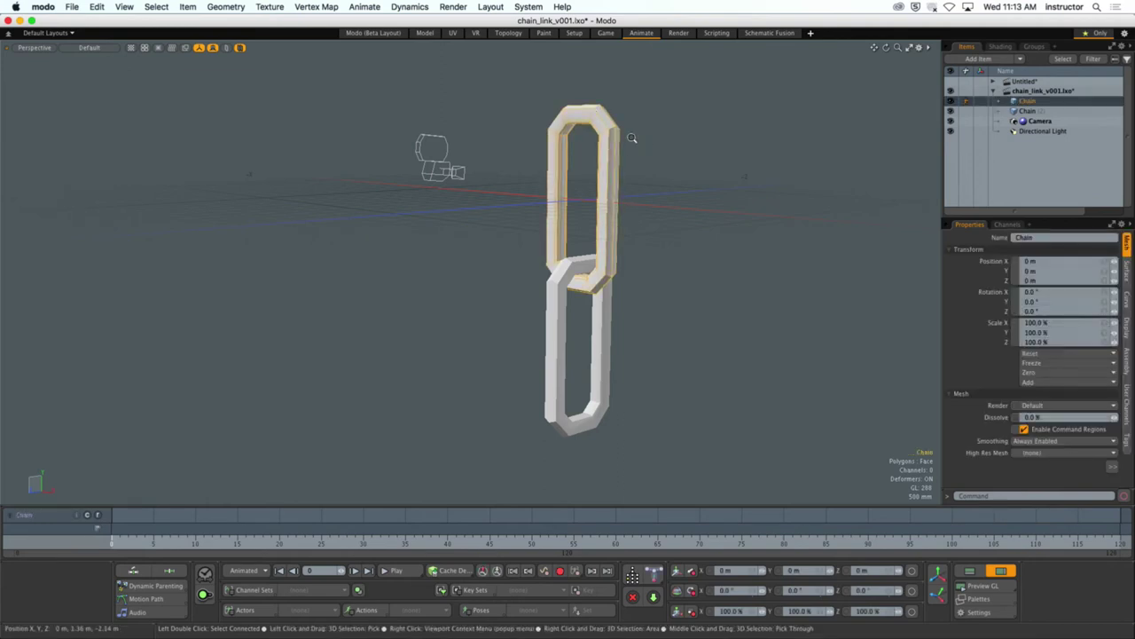
pyautogui.keyDown('alt'); pyautogui.moveTo(619, 140); pyautogui.dragTo(641, 185); pyautogui.keyUp('alt')
pyautogui.press('y')
pyautogui.scroll(5, 619, 191)
pyautogui.press('space')
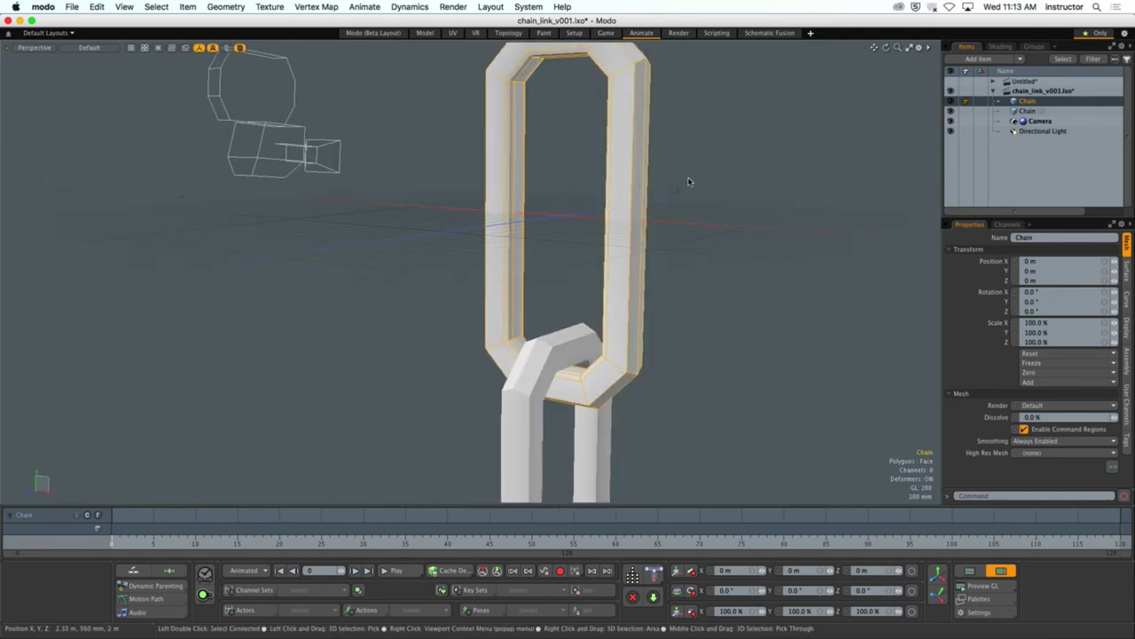
pyautogui.click(561, 215)
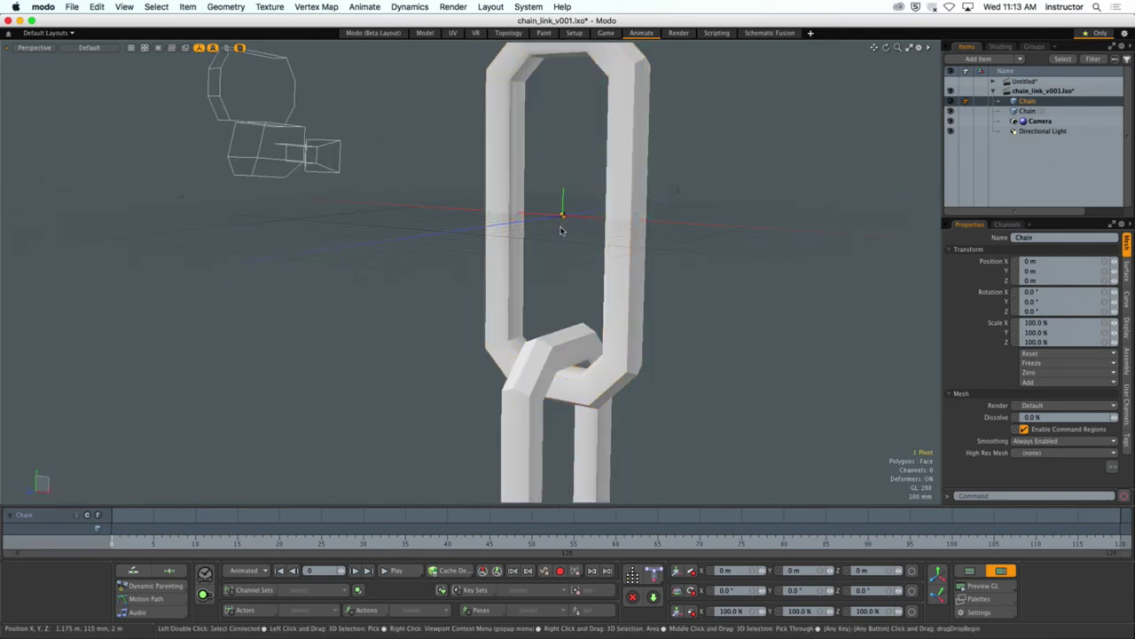
pyautogui.press('e')
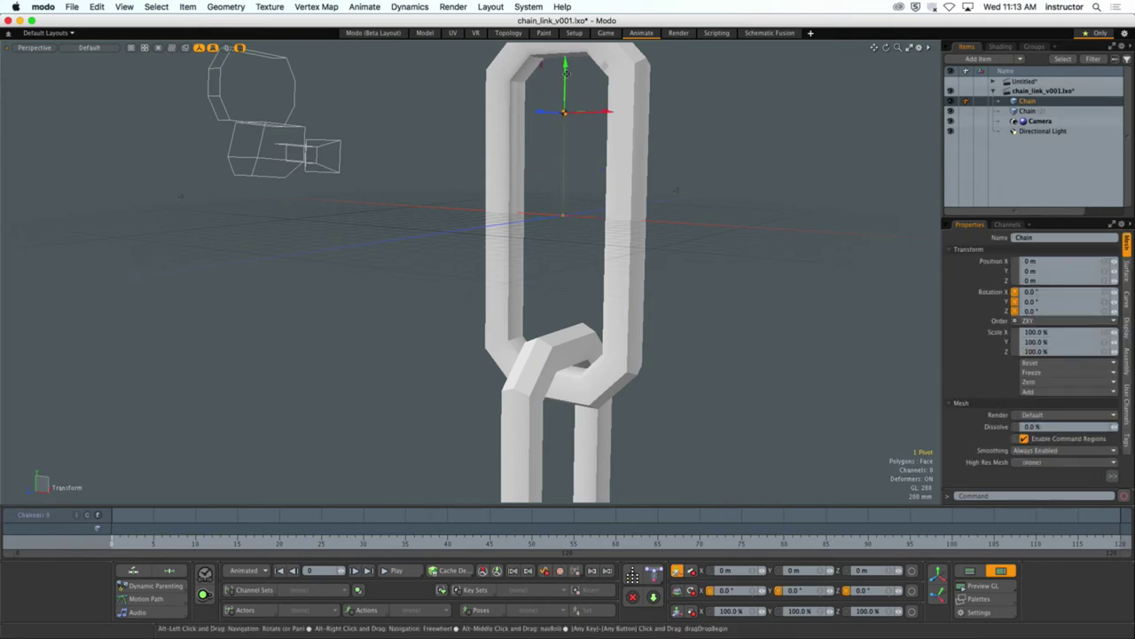
pyautogui.keyDown('alt'); pyautogui.moveTo(561, 230); pyautogui.dragTo(389, 179); pyautogui.keyUp('alt')
pyautogui.scroll(4, 585, 174)
pyautogui.scroll(-6, 389, 178)
pyautogui.keyDown('alt'); pyautogui.moveTo(533, 240); pyautogui.dragTo(577, 214); pyautogui.keyUp('alt')
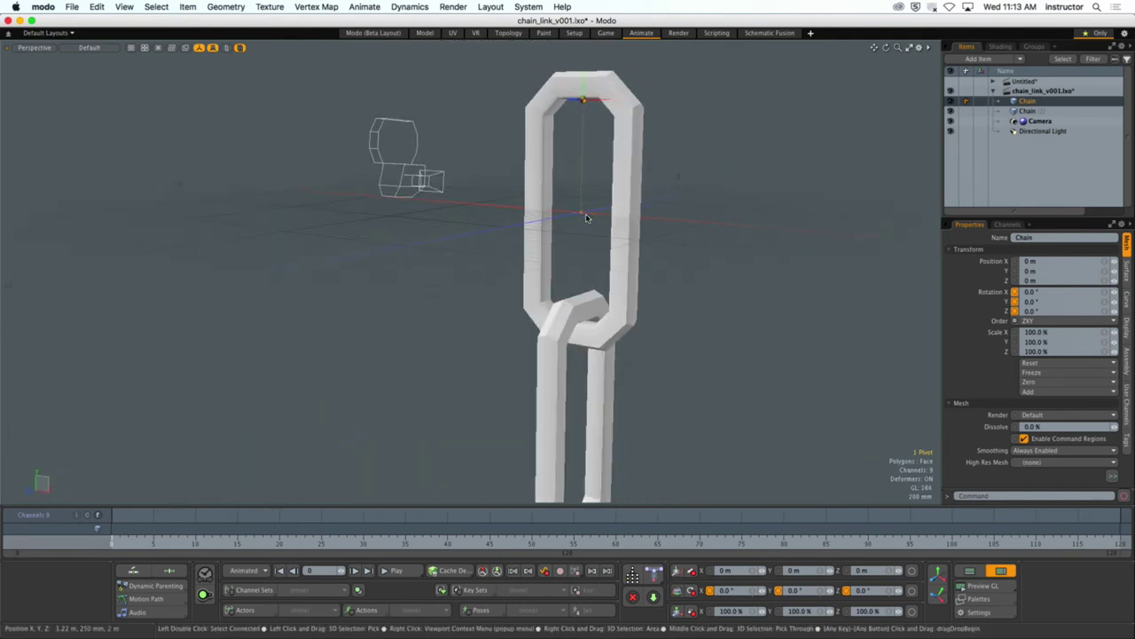
# Test-rotate the top Chain link 48° around Z about its new pivot, and reset its Z rotation to 0°
pyautogui.press('y')
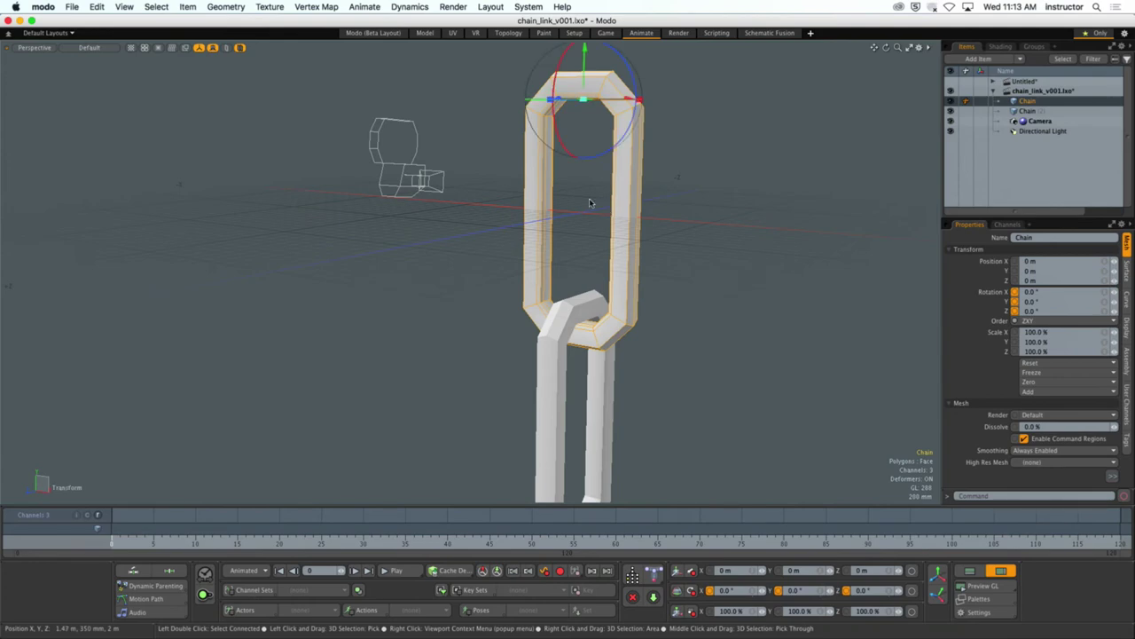
pyautogui.keyDown('alt'); pyautogui.moveTo(607, 212); pyautogui.dragTo(581, 105); pyautogui.keyUp('alt')
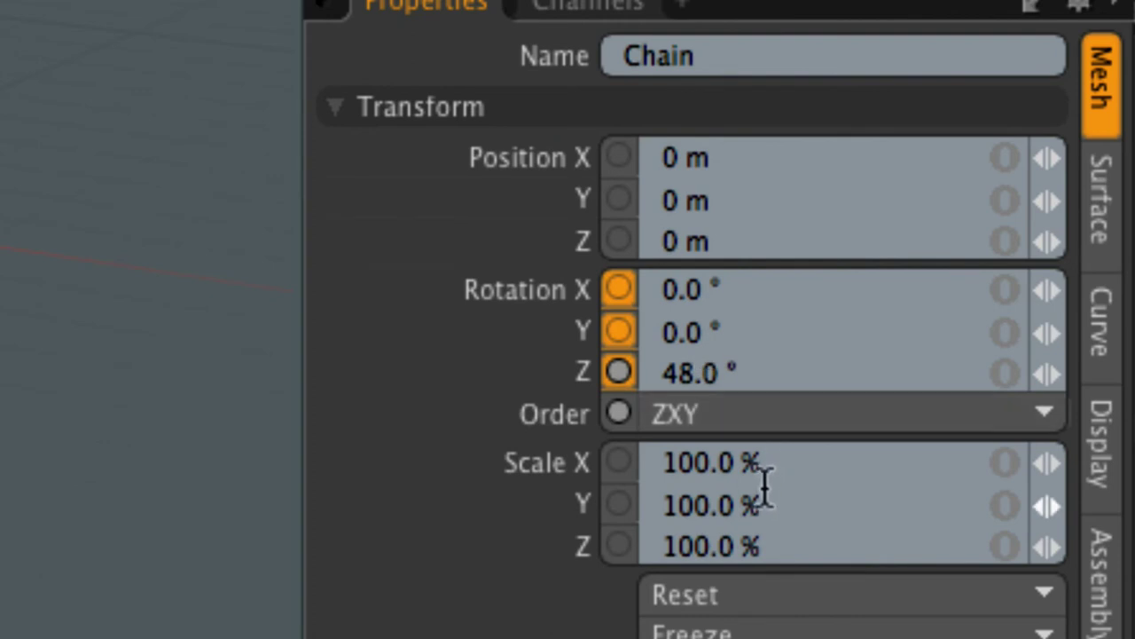
pyautogui.click(653, 371)
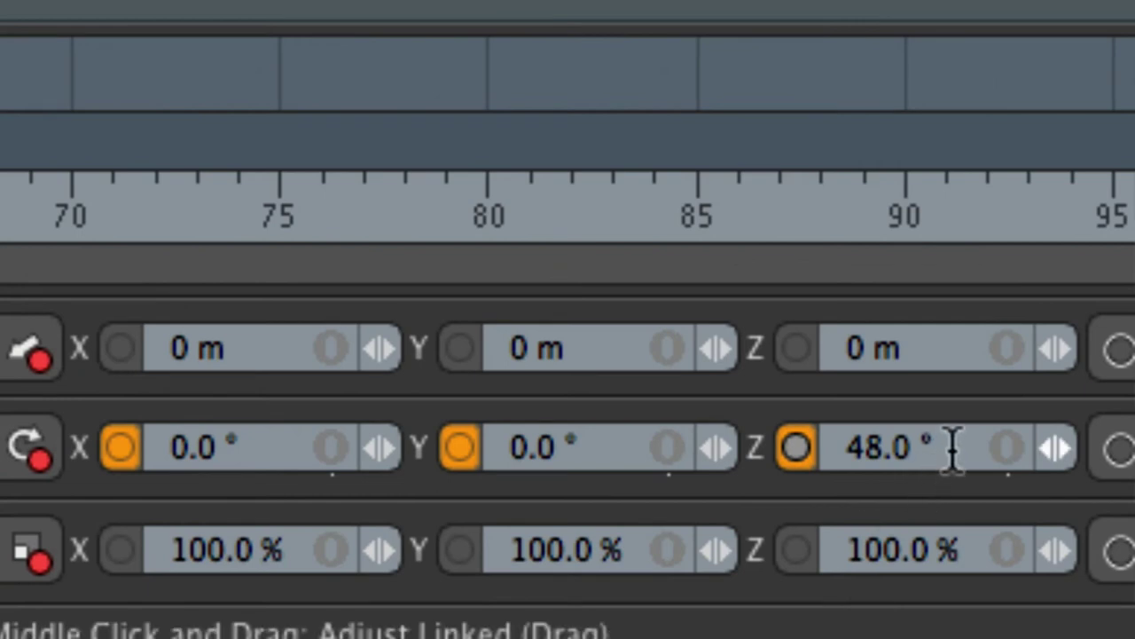
pyautogui.moveTo(953, 449); pyautogui.dragTo(837, 446)
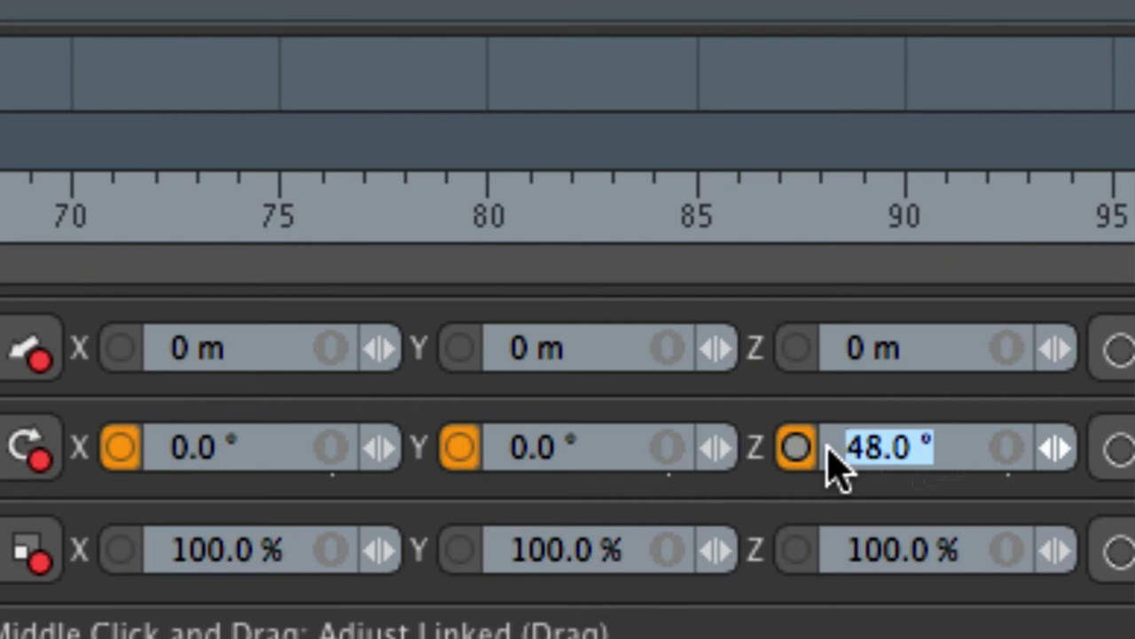
pyautogui.write('0')
pyautogui.press('Return')
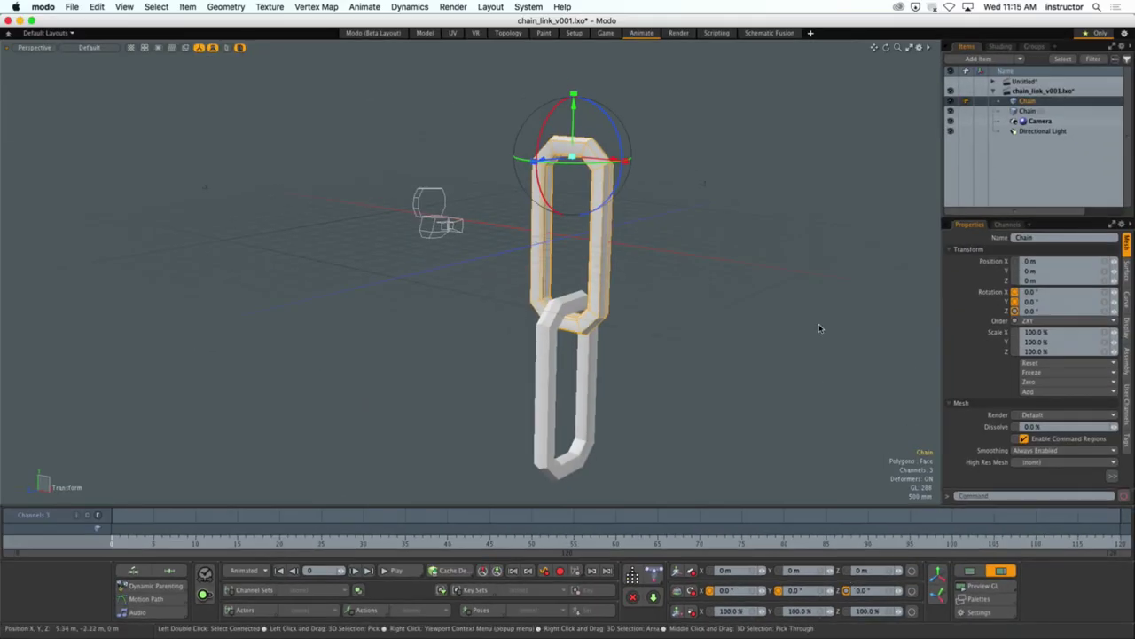
# Parent Chain (2) under Chain in the item hierarchy and expand the parent to show its child
pyautogui.click(821, 327)
pyautogui.keyDown('alt'); pyautogui.moveTo(751, 317); pyautogui.dragTo(616, 256); pyautogui.keyUp('alt')
pyautogui.click(617, 260)
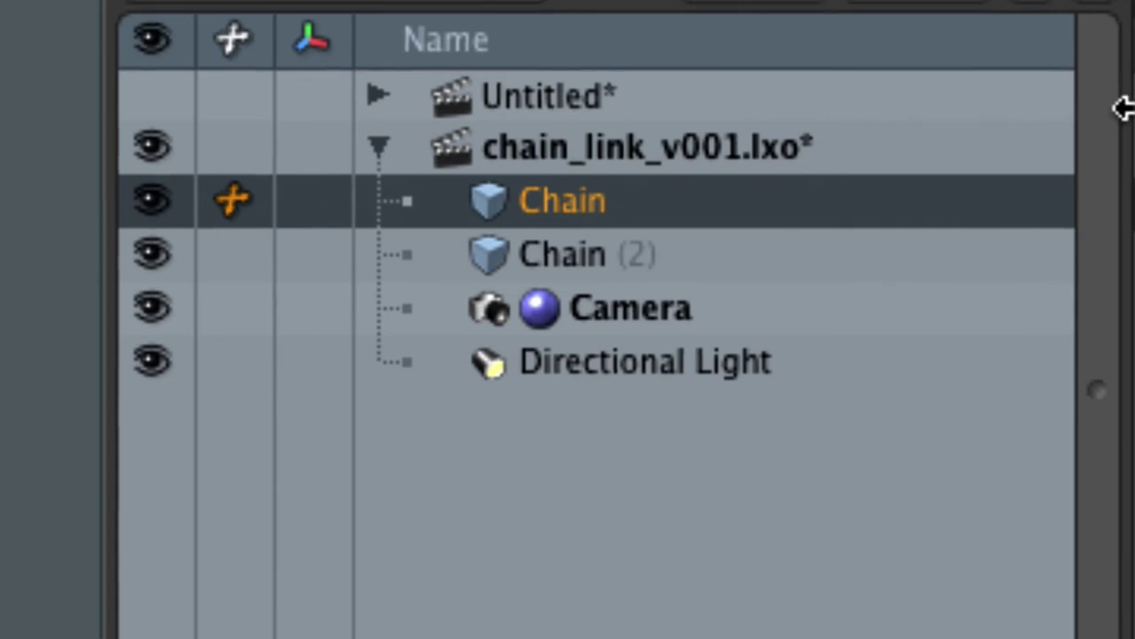
pyautogui.click(559, 255)
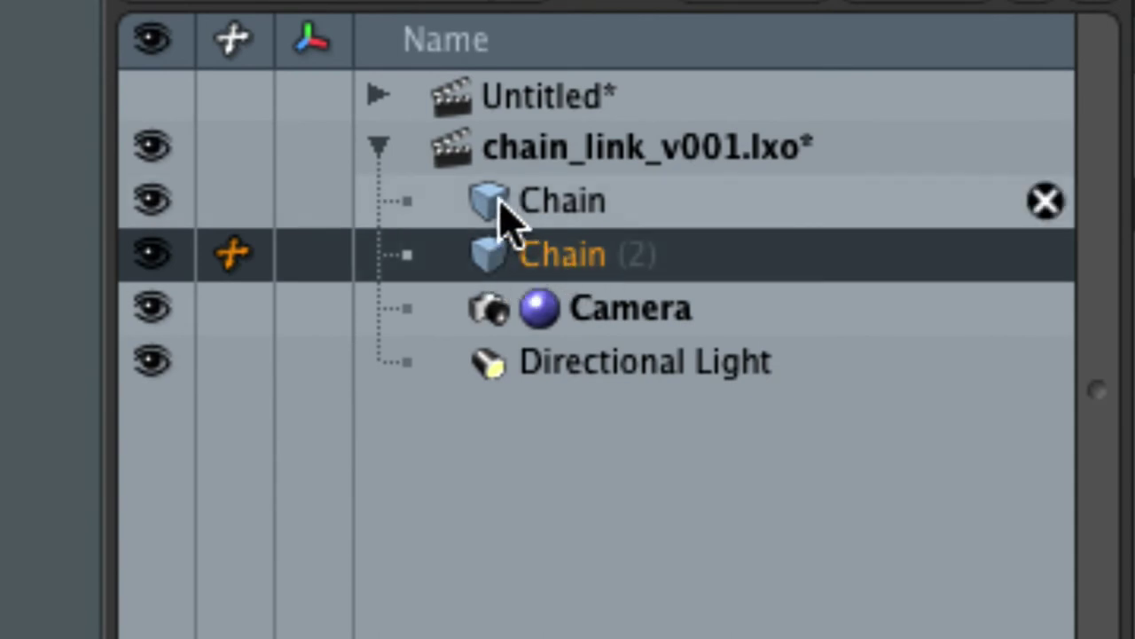
pyautogui.moveTo(547, 257); pyautogui.dragTo(603, 215)
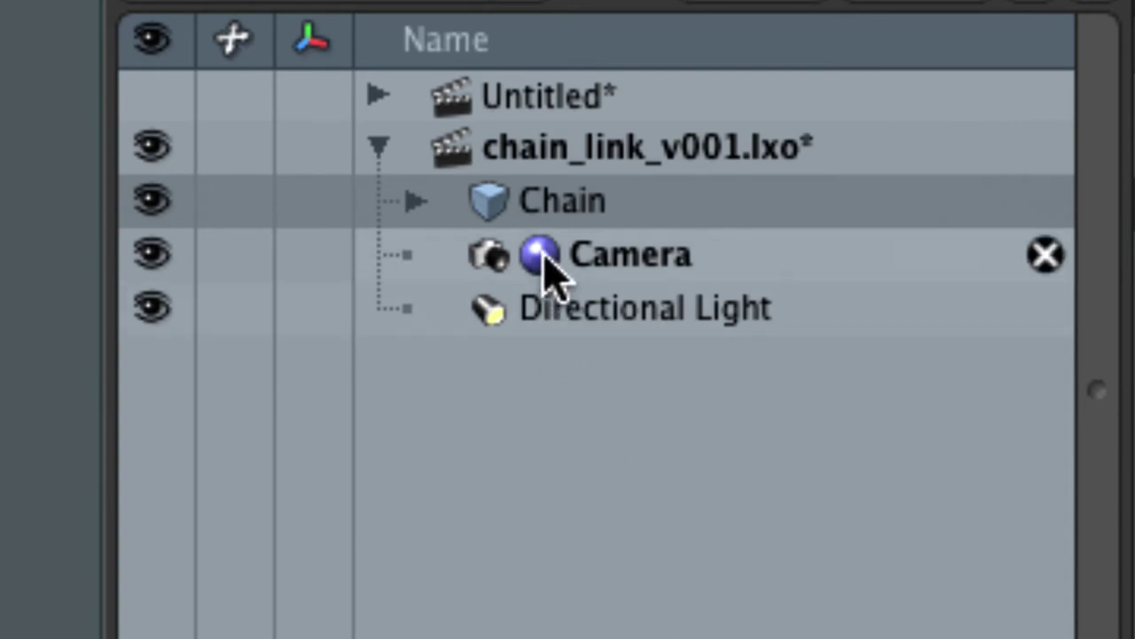
pyautogui.click(416, 201)
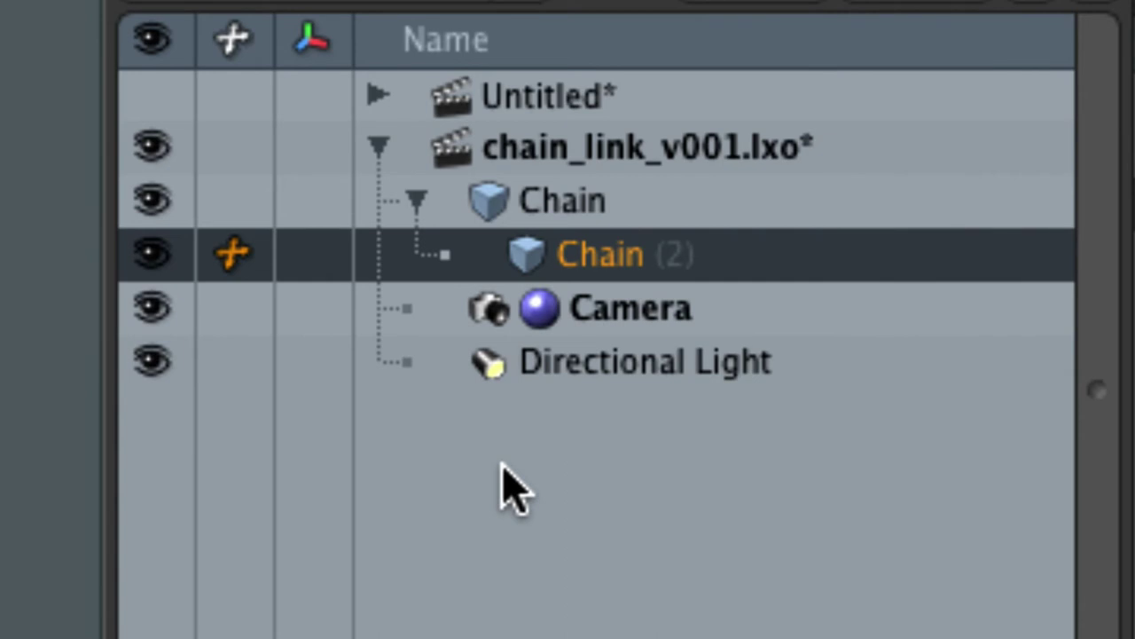
# Examine the hierarchy of the two Chain items by selecting the parent and its child alternately
pyautogui.click(557, 214)
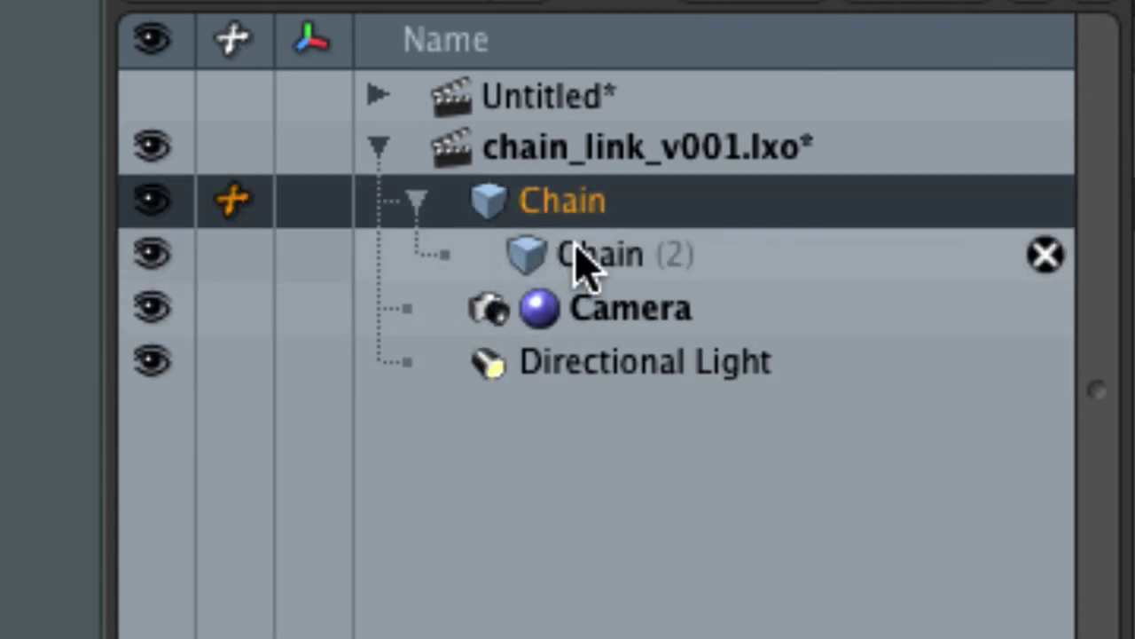
pyautogui.click(579, 259)
pyautogui.click(559, 216)
pyautogui.click(590, 266)
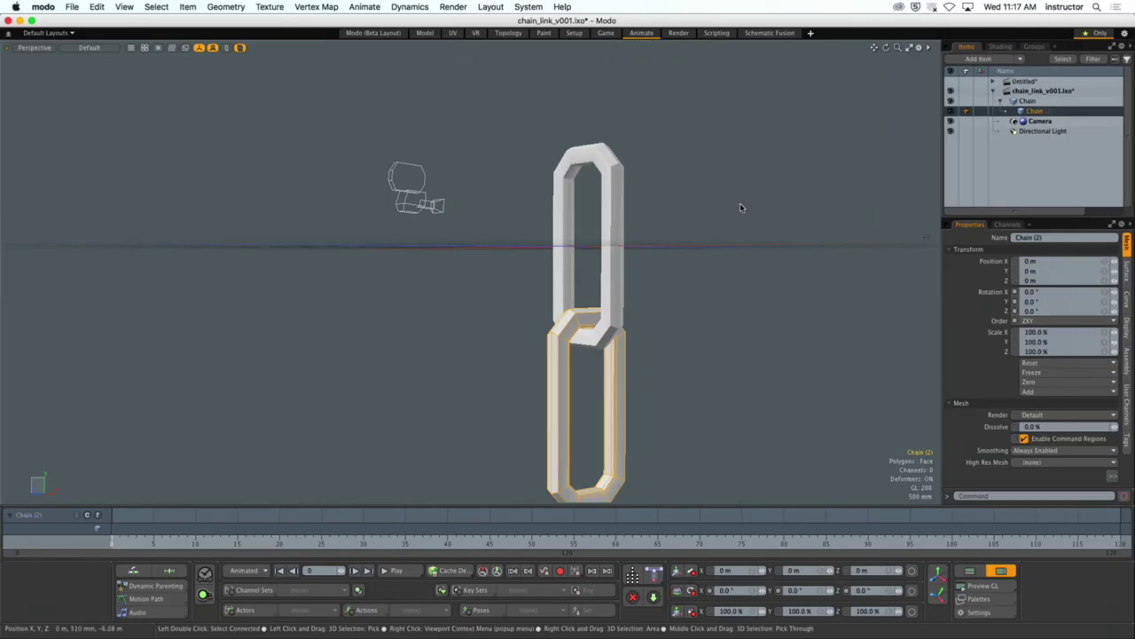
# Rotate the parent Chain link to 78° about Z so that its child link swings with it
pyautogui.click(628, 184)
pyautogui.keyDown('alt'); pyautogui.moveTo(631, 184); pyautogui.dragTo(698, 204); pyautogui.keyUp('alt')
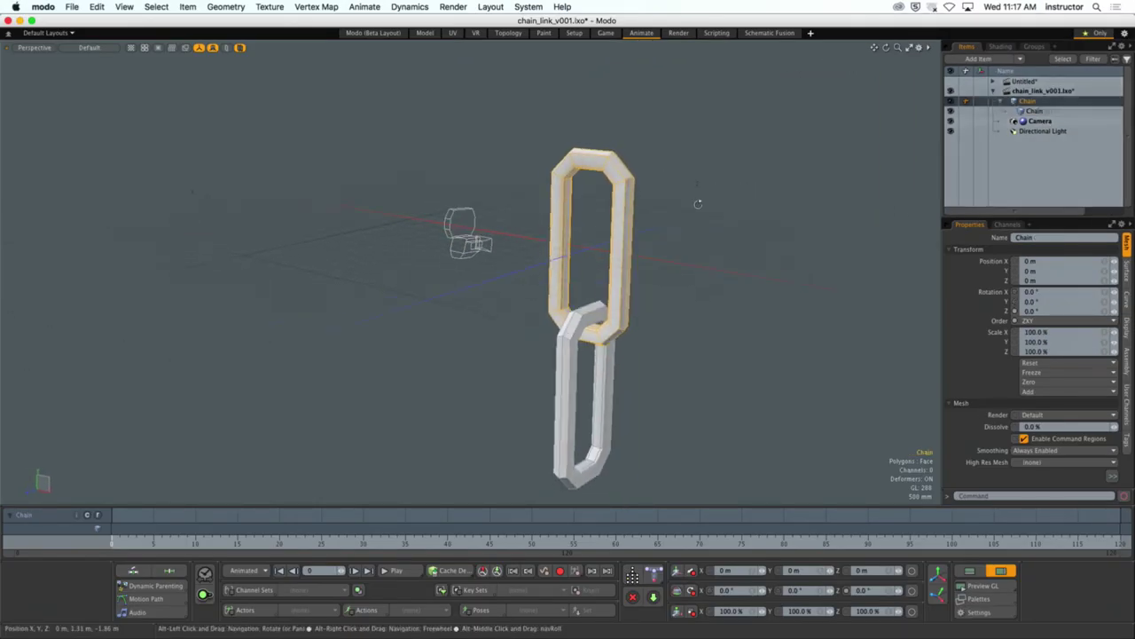
pyautogui.press('e')
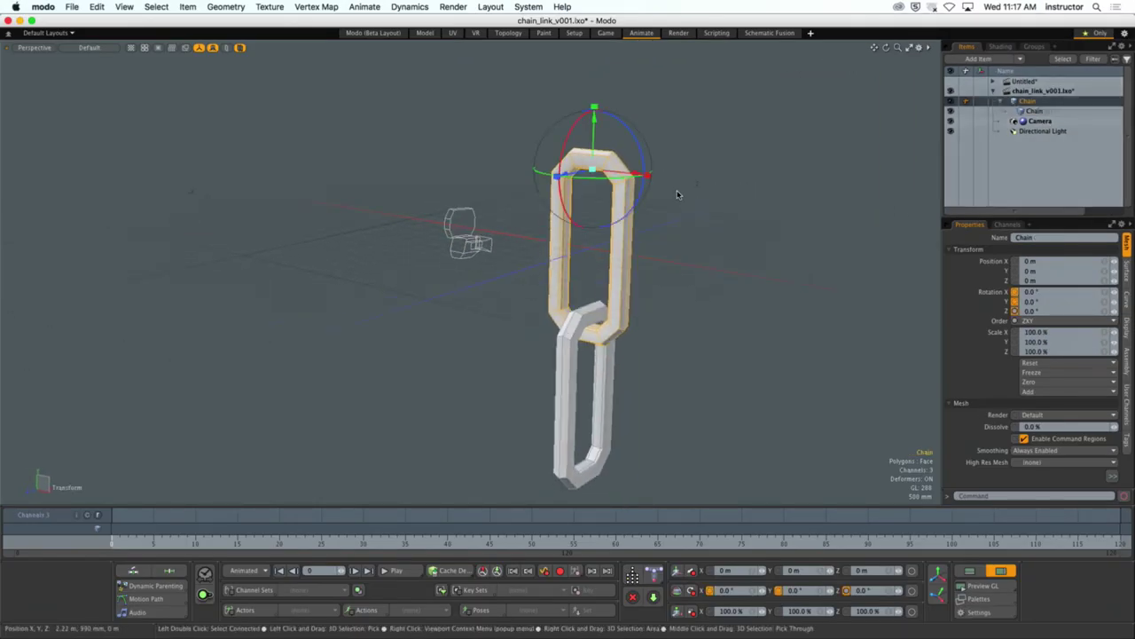
pyautogui.moveTo(642, 150); pyautogui.dragTo(568, 122)
pyautogui.moveTo(519, 218)
pyautogui.keyDown('alt'); pyautogui.mouseDown()
pyautogui.moveTo(534, 216)
pyautogui.moveTo(518, 210)
pyautogui.mouseUp(); pyautogui.keyUp('alt')
pyautogui.moveTo(585, 133); pyautogui.dragTo(592, 142)
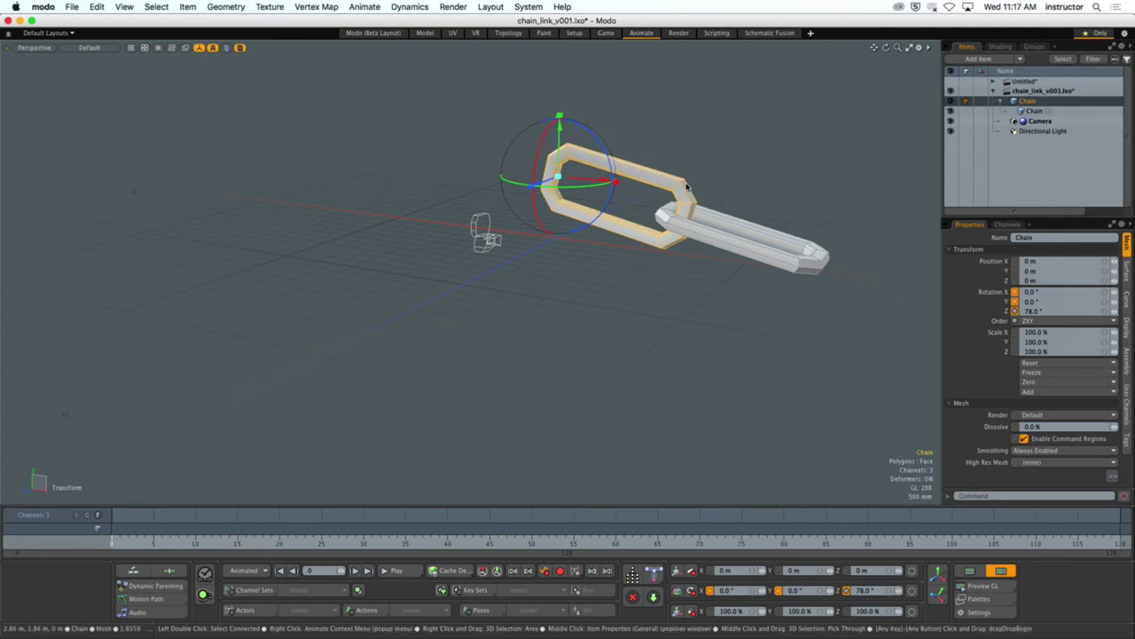
# Rotate the child Chain (2) link to -48° about Z, leaving no item selected
pyautogui.click(773, 264)
pyautogui.press('e')
pyautogui.moveTo(773, 264); pyautogui.dragTo(713, 256)
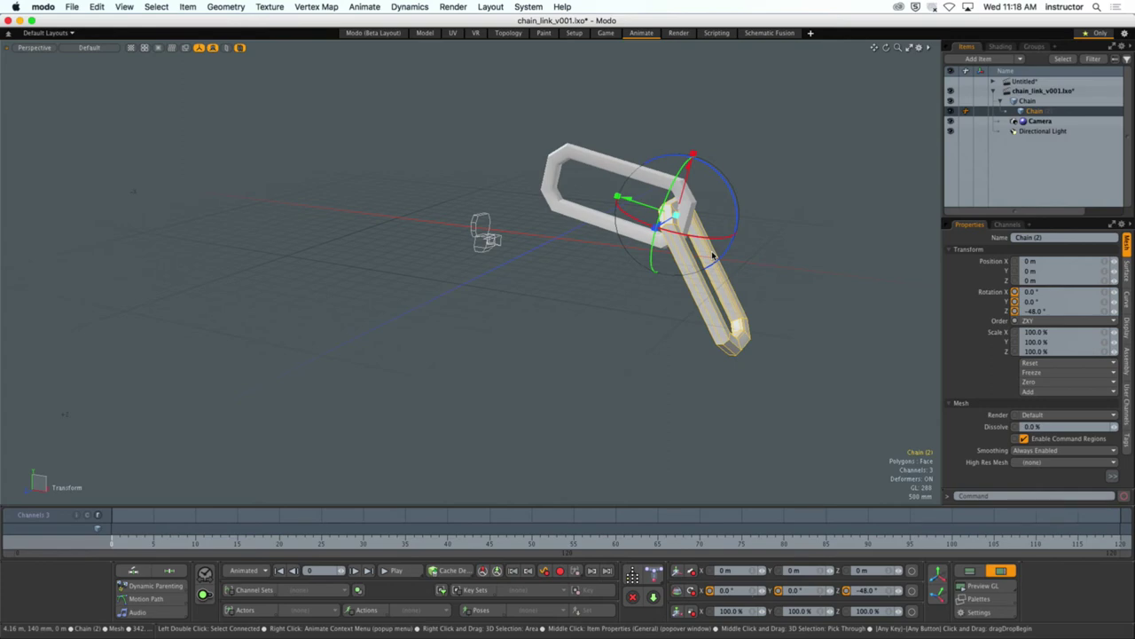
pyautogui.click(769, 168)
pyautogui.keyDown('alt'); pyautogui.moveTo(768, 169); pyautogui.dragTo(649, 200); pyautogui.keyUp('alt')
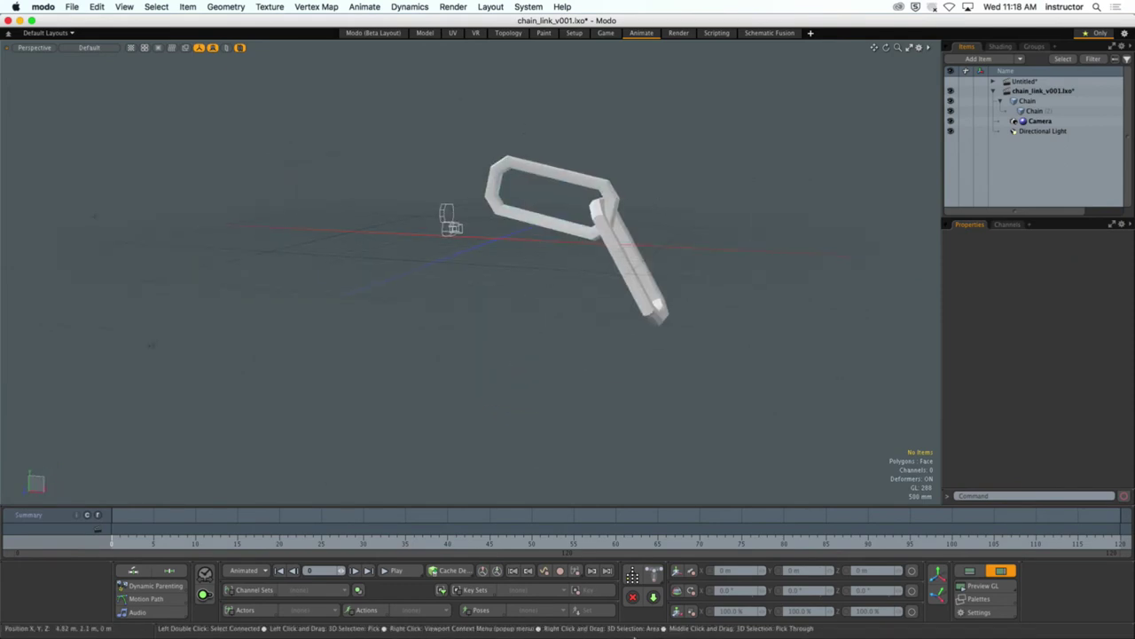
# Switch to Chrome and review the Animated Chain assignment's required elements, from the chain mesh to the final render file type
pyautogui.click(141, 618)
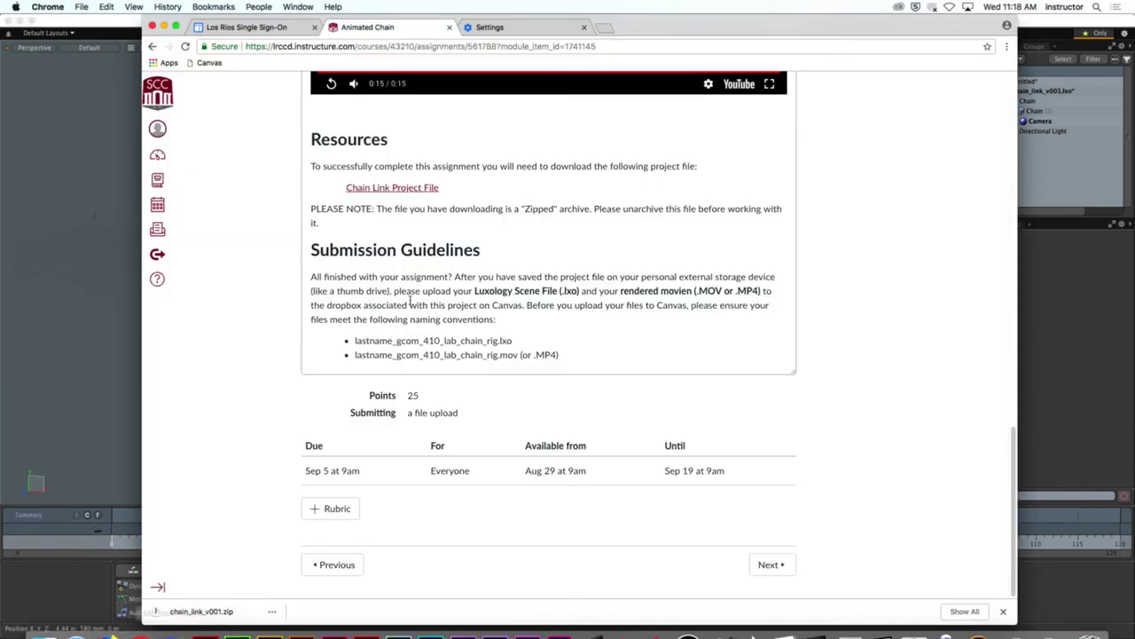
pyautogui.scroll(10, 213, 282)
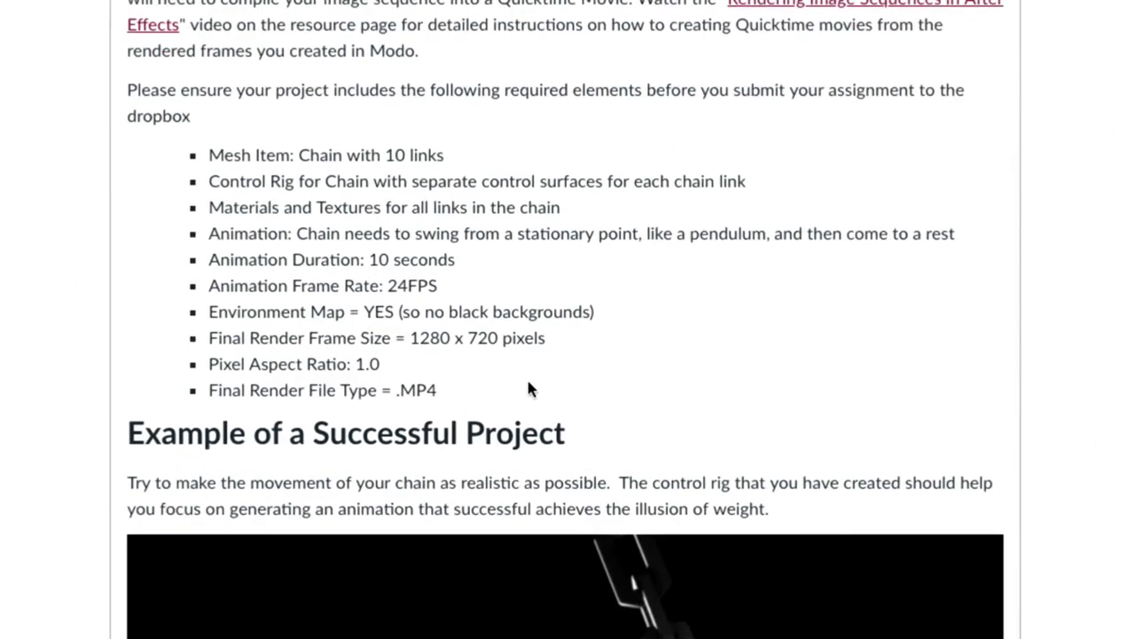
pyautogui.moveTo(307, 155); pyautogui.dragTo(534, 171)
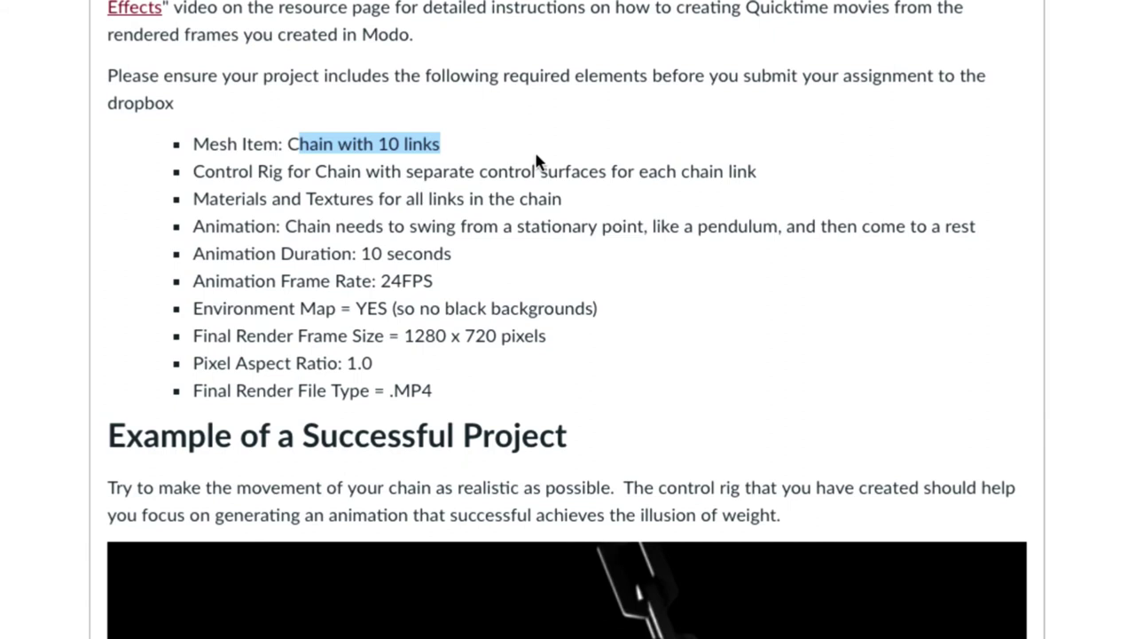
pyautogui.moveTo(407, 172); pyautogui.dragTo(779, 186)
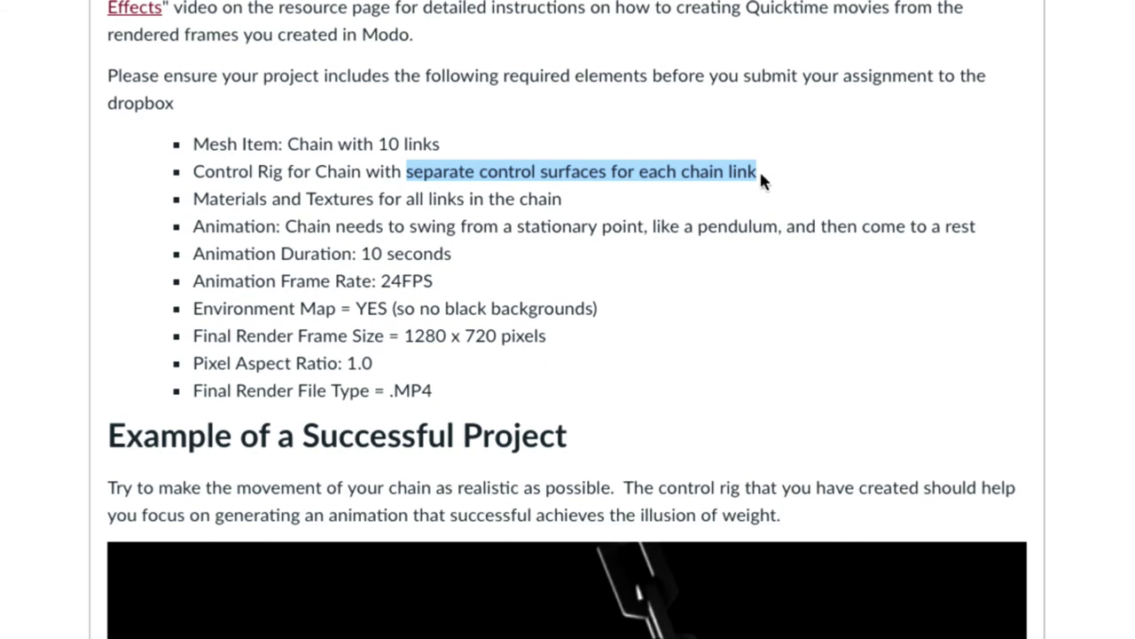
pyautogui.doubleClick(383, 280)
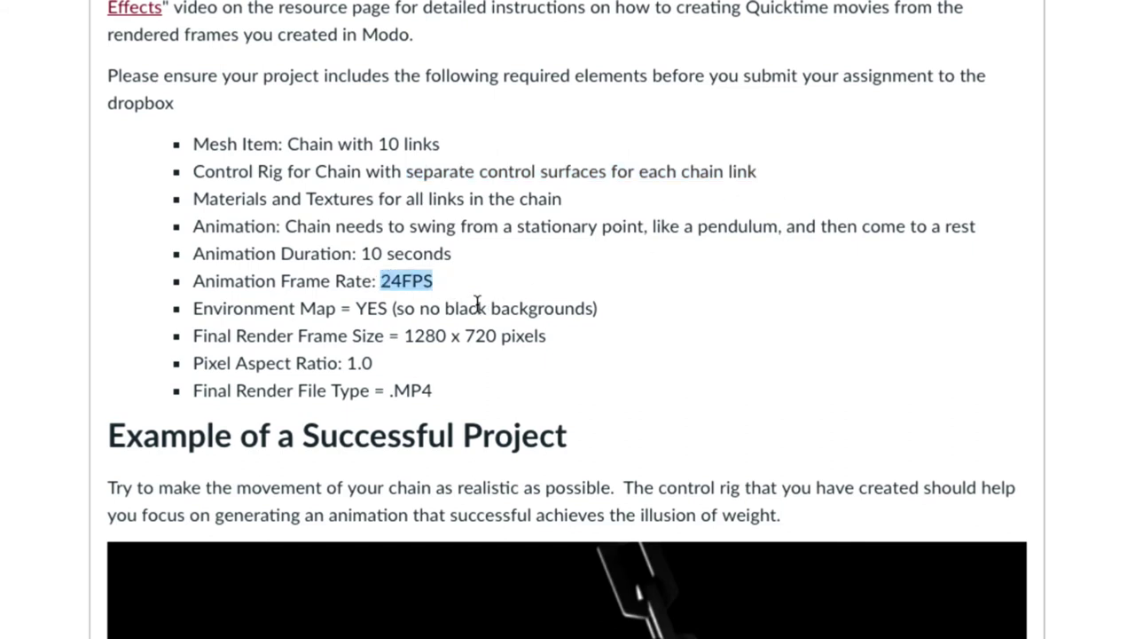
pyautogui.moveTo(357, 307); pyautogui.dragTo(614, 325)
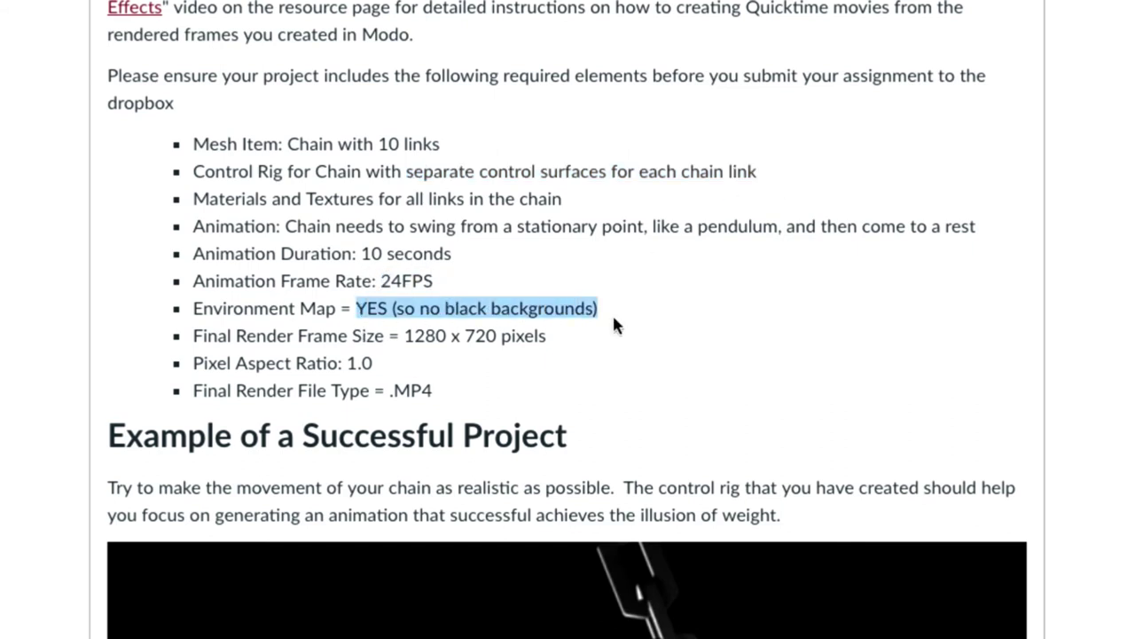
pyautogui.scroll(-5, 615, 318)
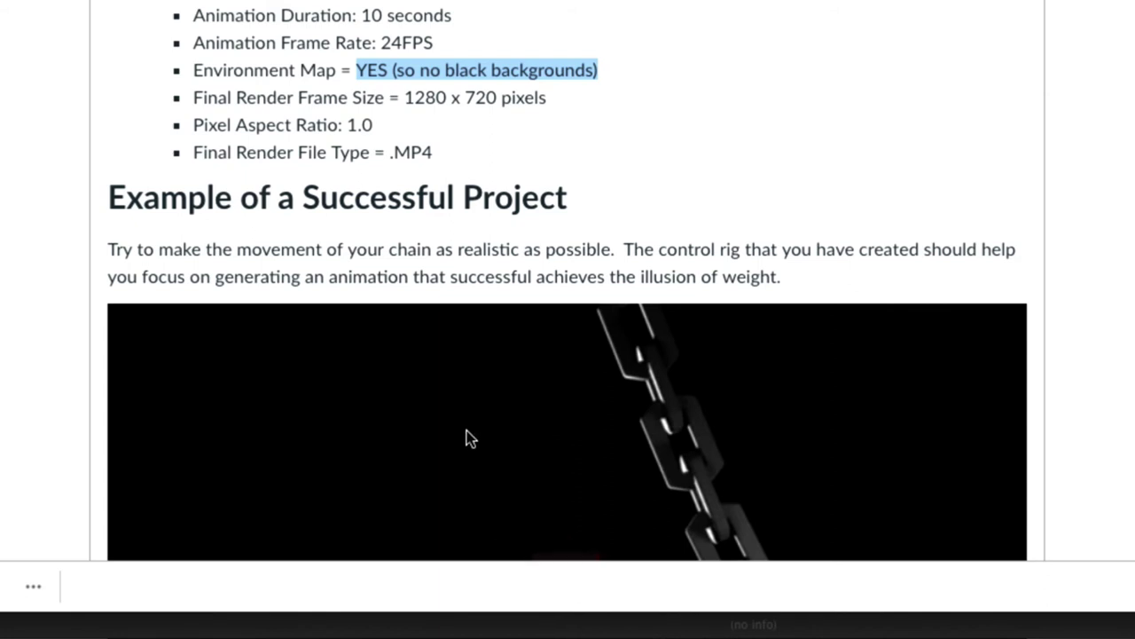
pyautogui.click(346, 152)
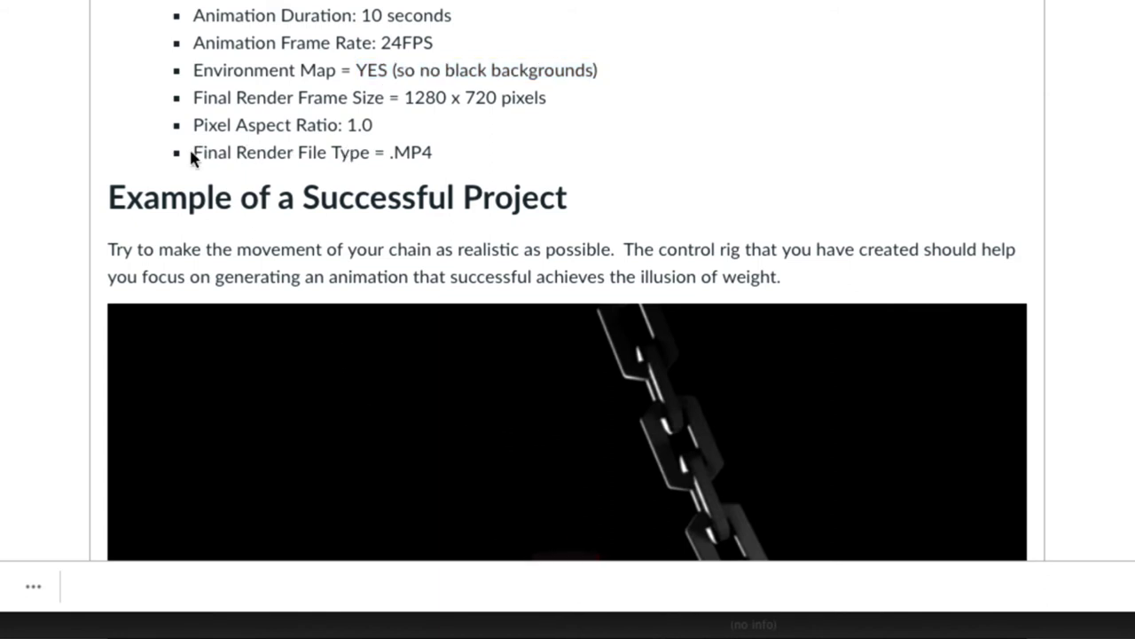
pyautogui.moveTo(192, 152); pyautogui.dragTo(453, 159)
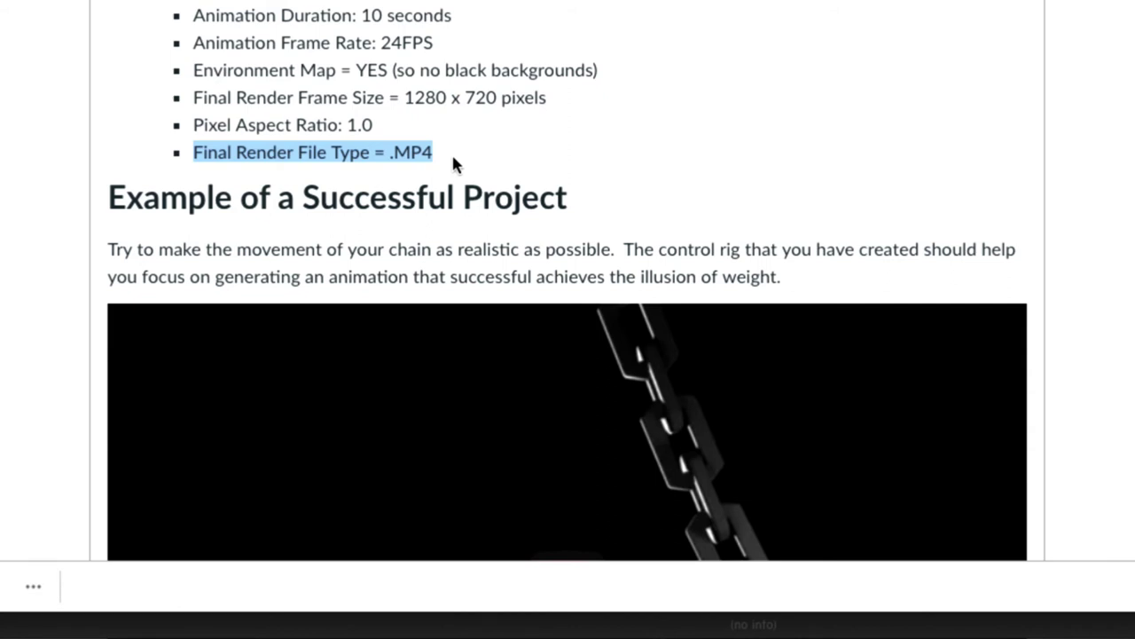
pyautogui.click(461, 154)
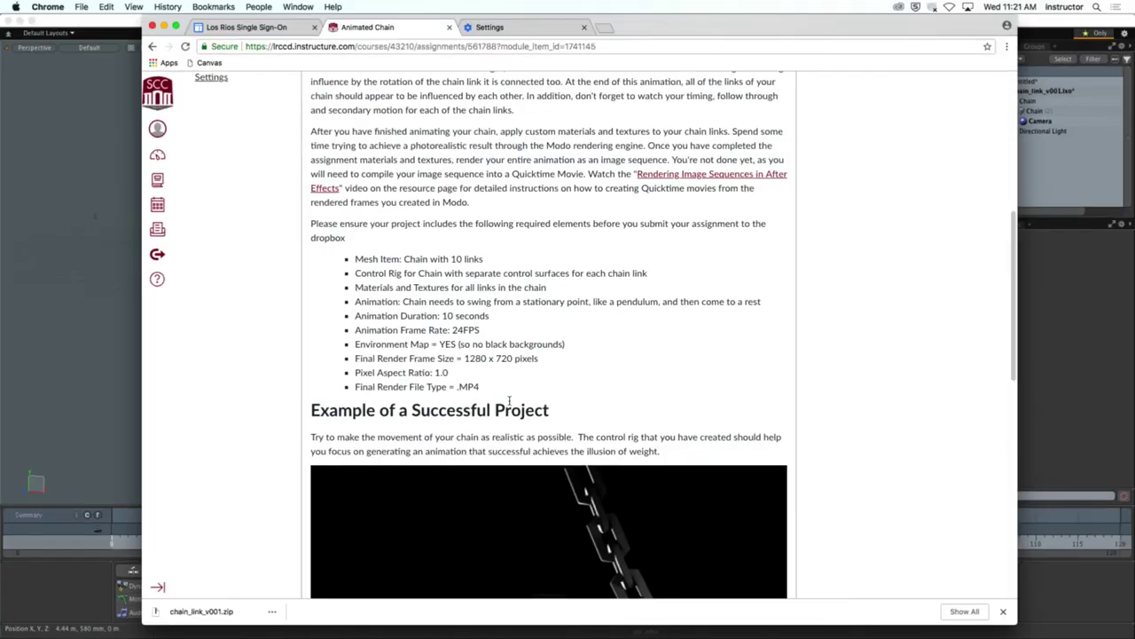
# Switch back to Modo, open the Render layout and run the preview render with both chain links framed in the camera
pyautogui.click(131, 22)
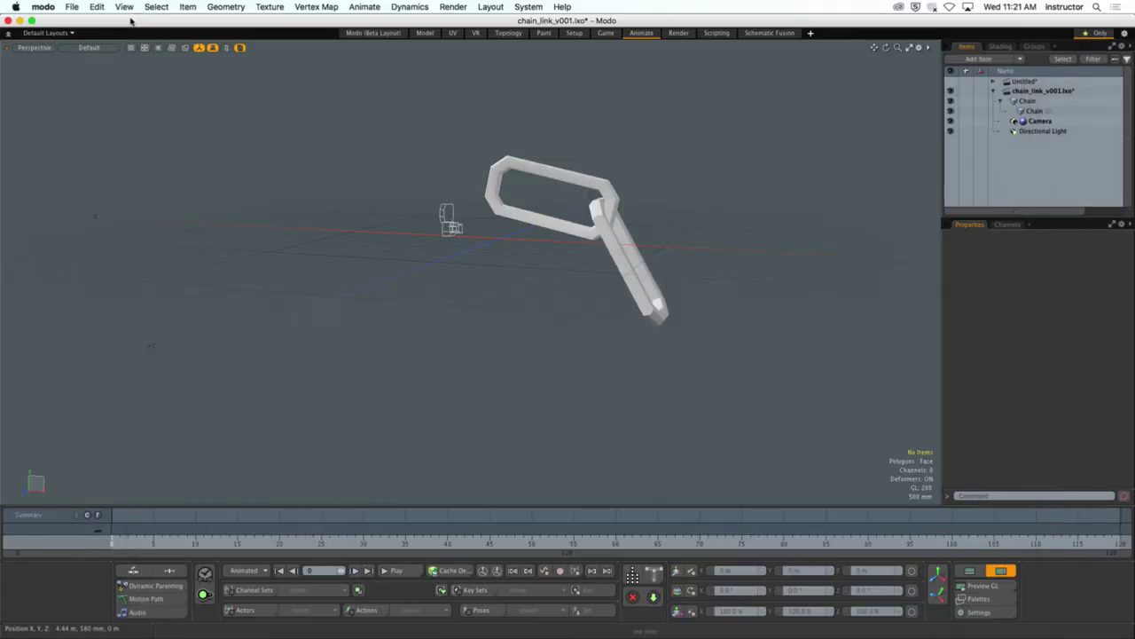
pyautogui.moveTo(600, 285)
pyautogui.mouseDown(button='middle')
pyautogui.moveTo(550, 293)
pyautogui.moveTo(621, 284)
pyautogui.moveTo(607, 281)
pyautogui.mouseUp(button='middle')
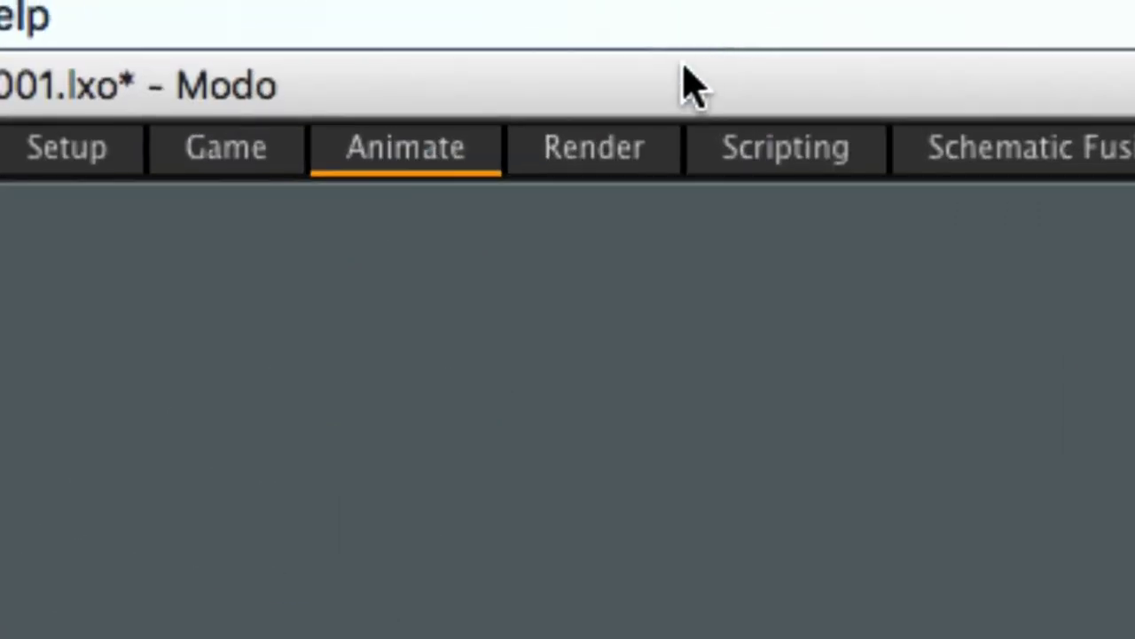
pyautogui.click(610, 160)
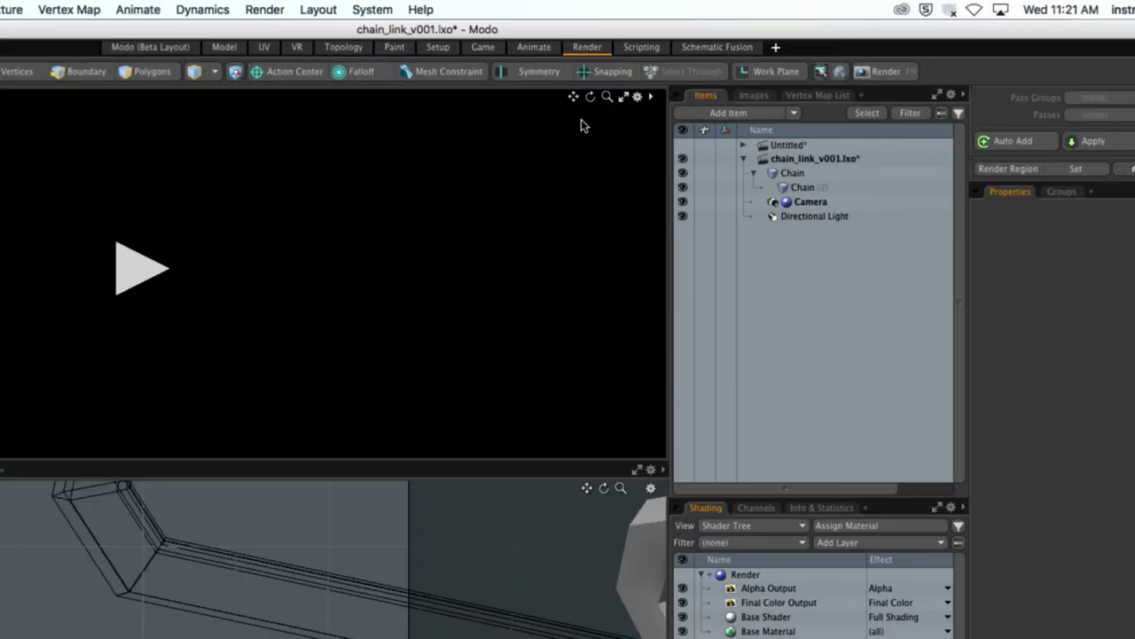
pyautogui.scroll(-5, 400, 451)
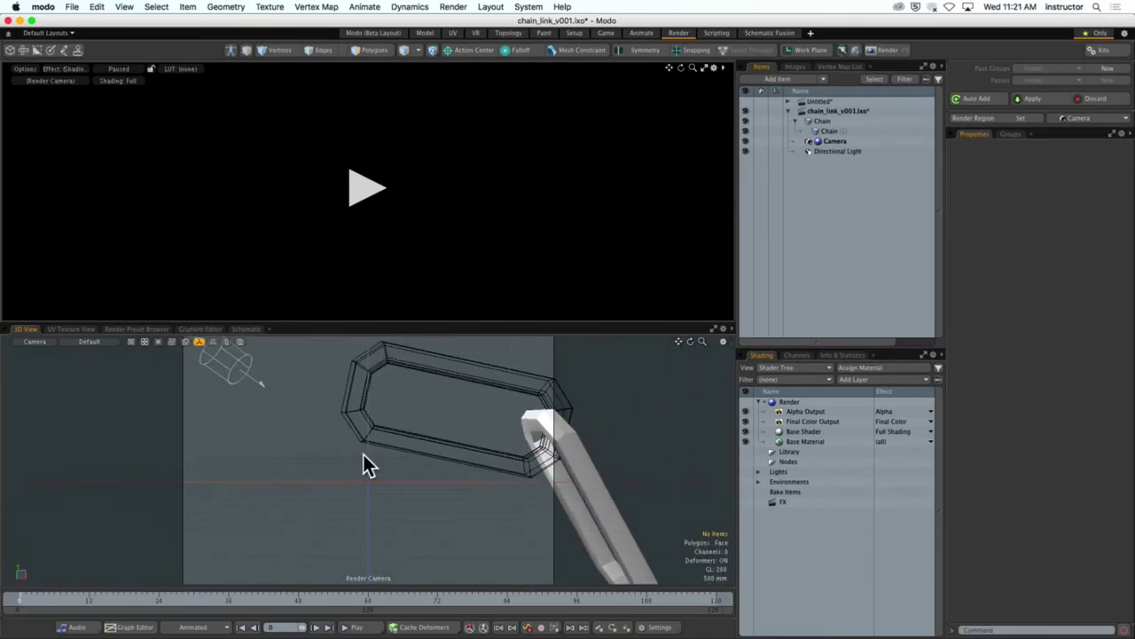
pyautogui.keyDown('alt'); pyautogui.moveTo(368, 462); pyautogui.dragTo(408, 457); pyautogui.keyUp('alt')
pyautogui.keyDown('alt'); pyautogui.moveTo(384, 395); pyautogui.dragTo(380, 401); pyautogui.keyUp('alt')
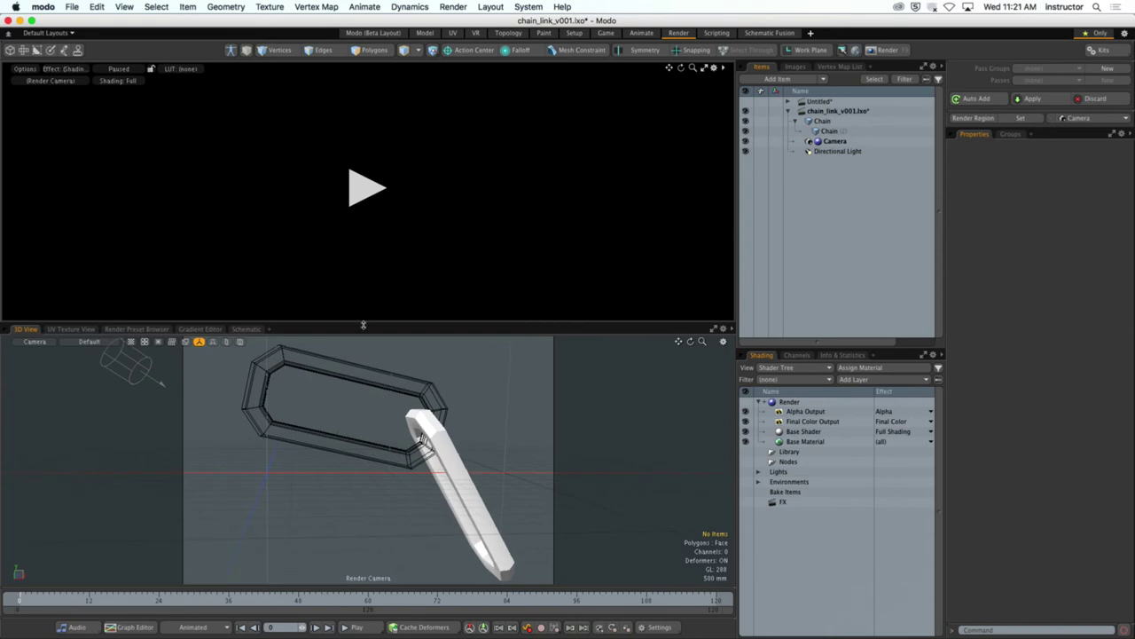
pyautogui.click(363, 205)
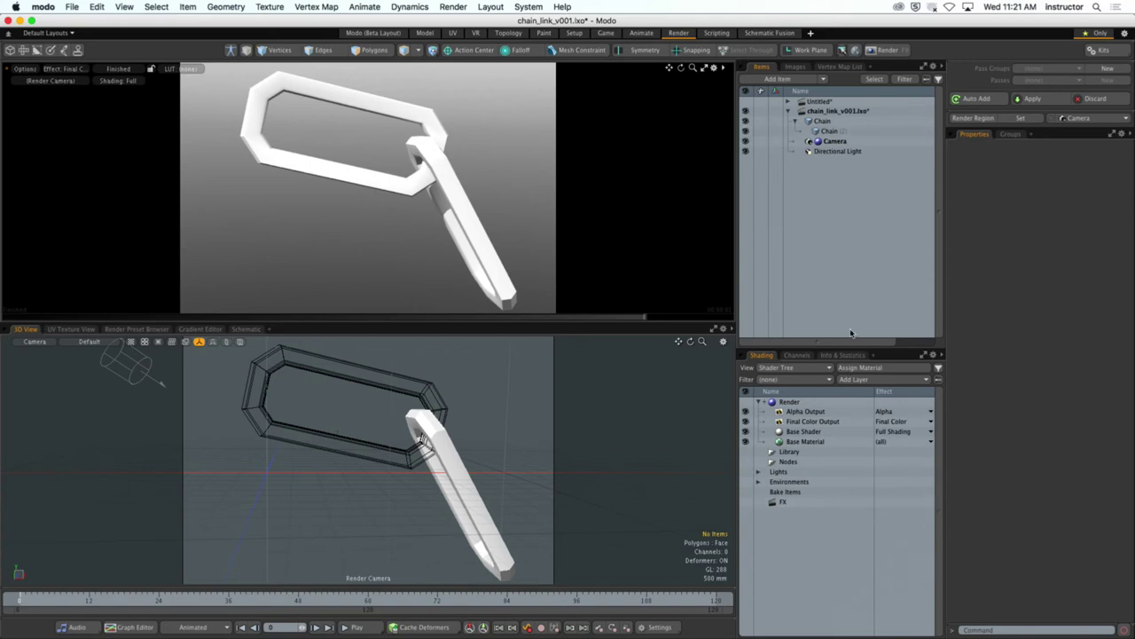
# Enlarge the shader tree area and set the Render item's frame size to 1280 x 720 pixels
pyautogui.moveTo(848, 348); pyautogui.dragTo(846, 226)
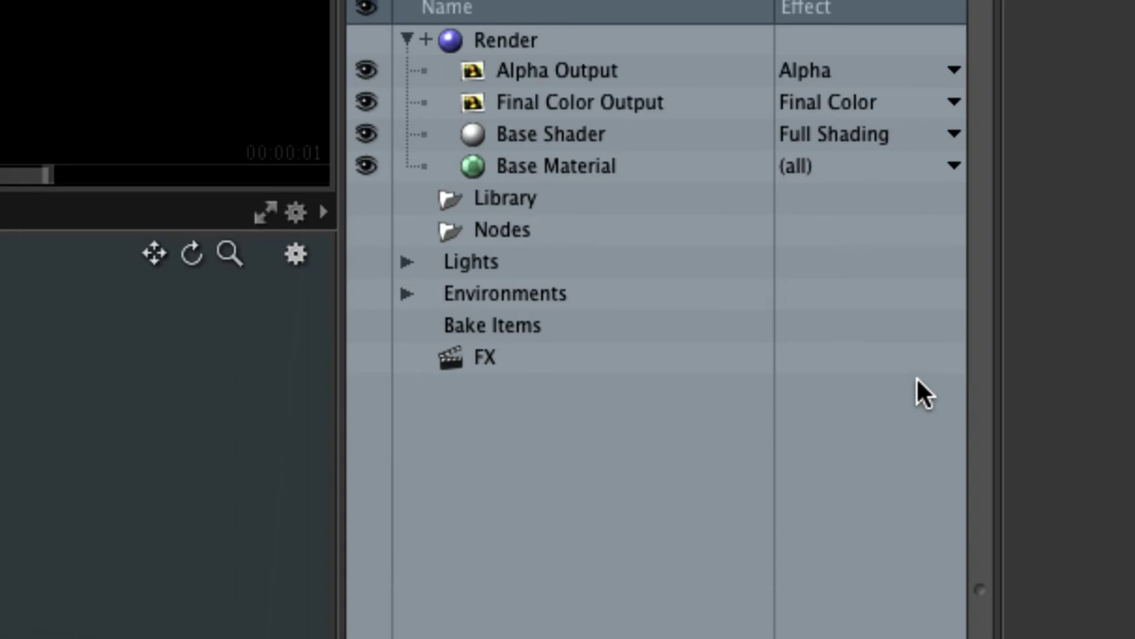
pyautogui.click(448, 40)
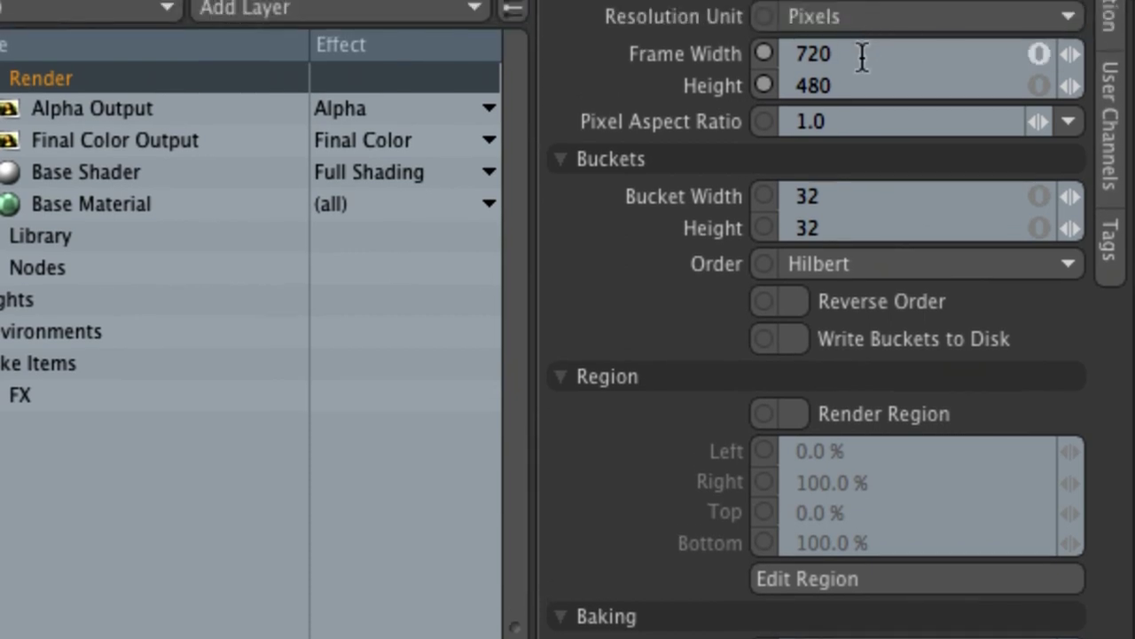
pyautogui.click(861, 24)
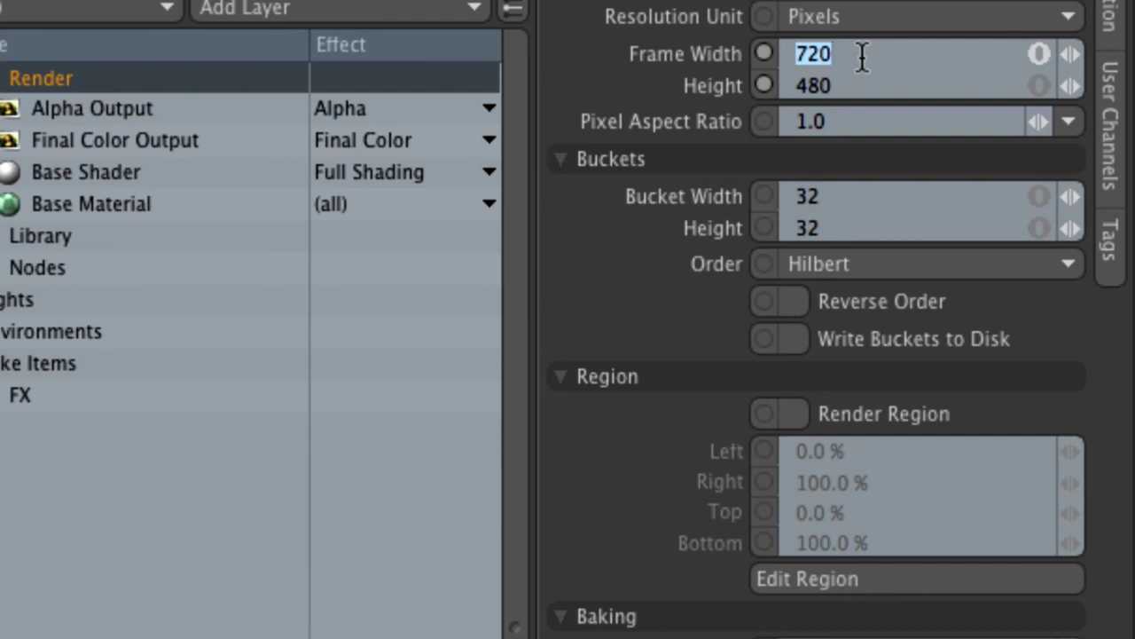
pyautogui.write('1208')
pyautogui.press('BackSpace')
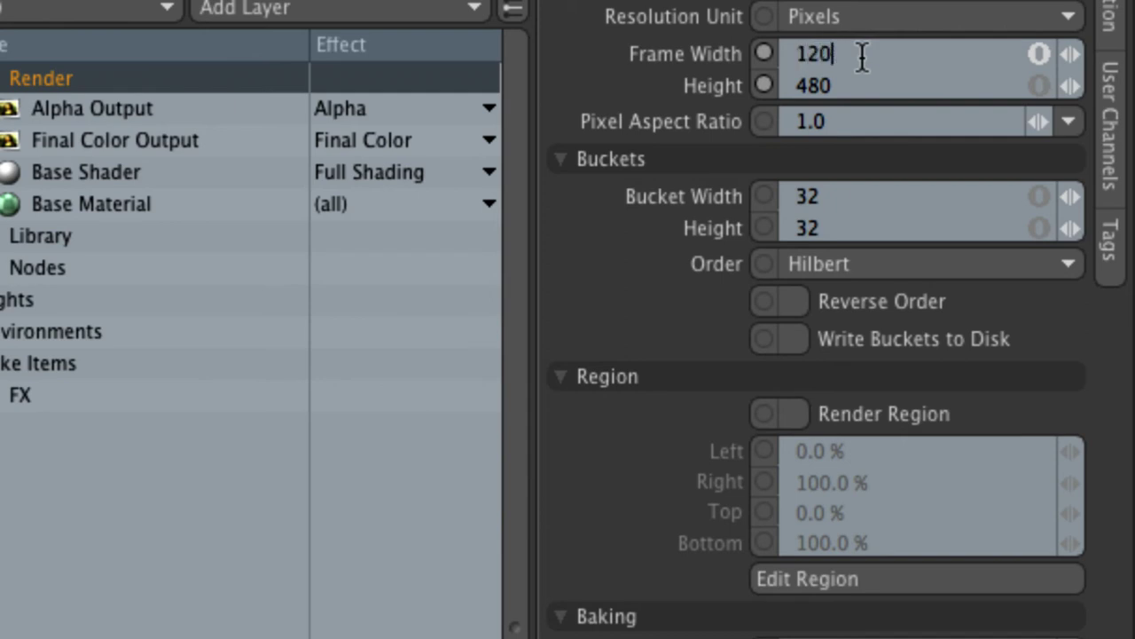
pyautogui.press('BackSpace')
pyautogui.write('80')
pyautogui.press('Tab')
pyautogui.write('7')
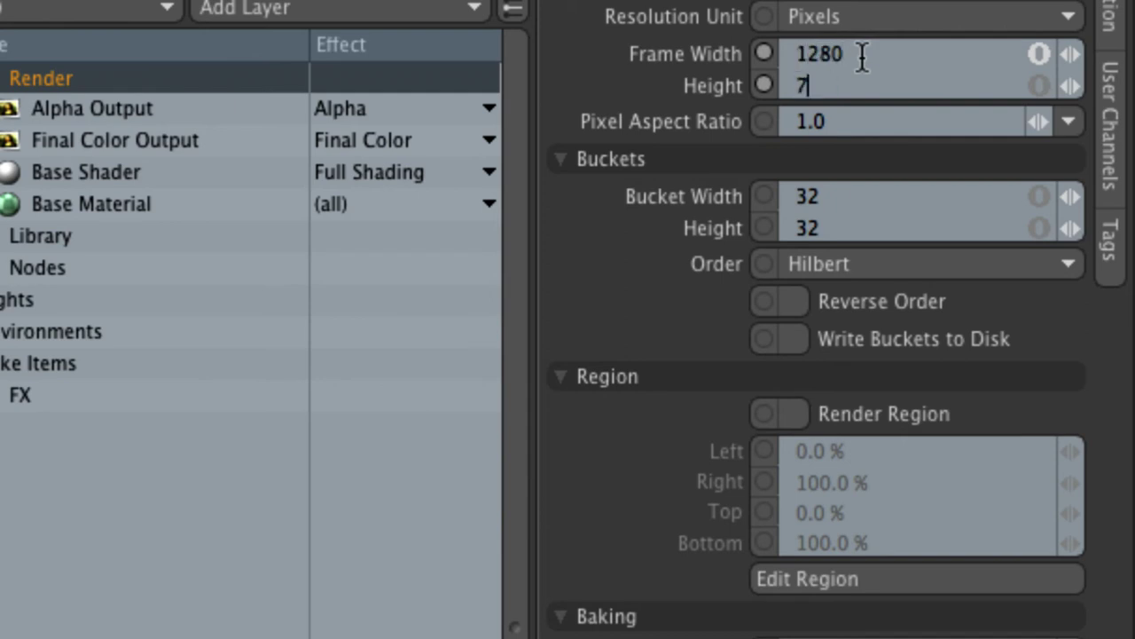
pyautogui.write('20')
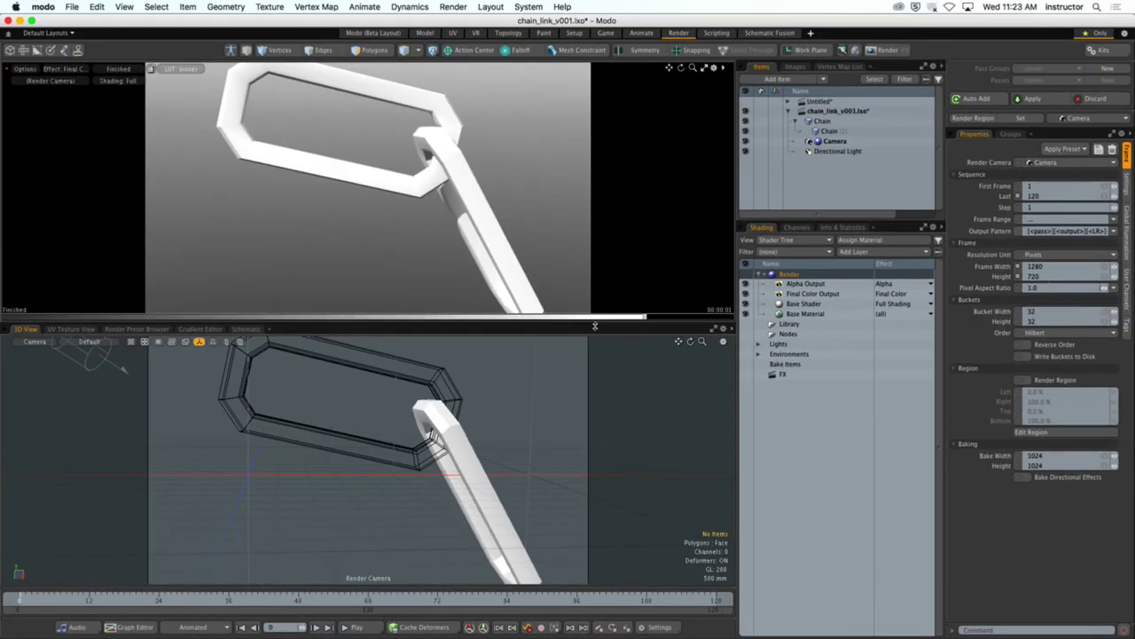
# Reframe the camera on both links and assign a material named Red to all polygons of the child Chain (2) link
pyautogui.moveTo(464, 431); pyautogui.dragTo(423, 430, button='middle')
pyautogui.moveTo(160, 355); pyautogui.dragTo(196, 386, button='middle')
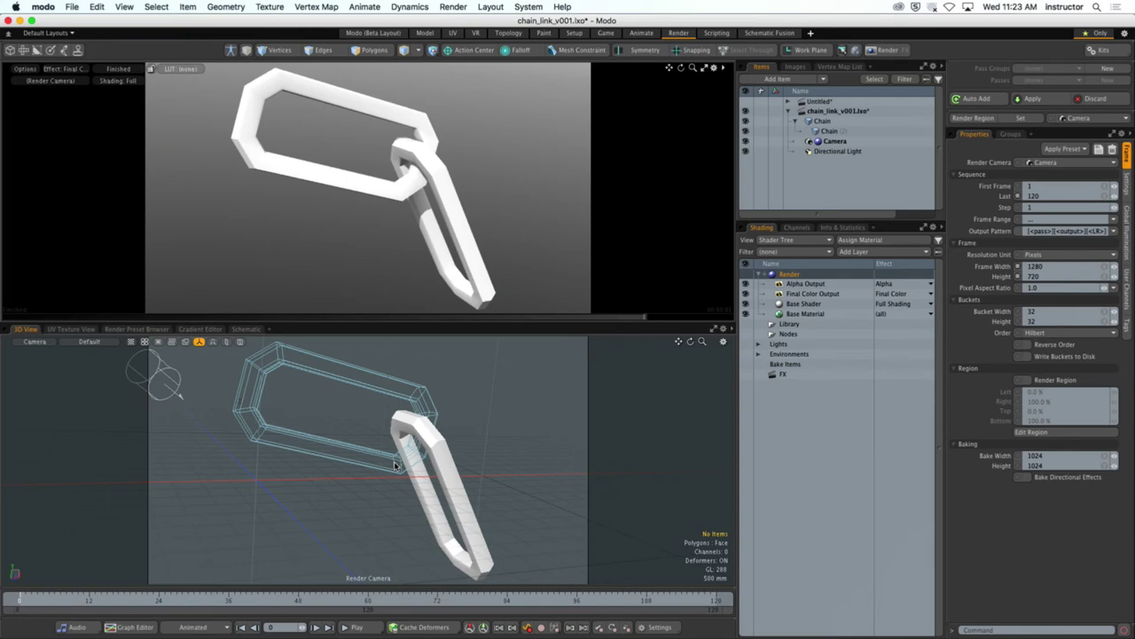
pyautogui.click(441, 473)
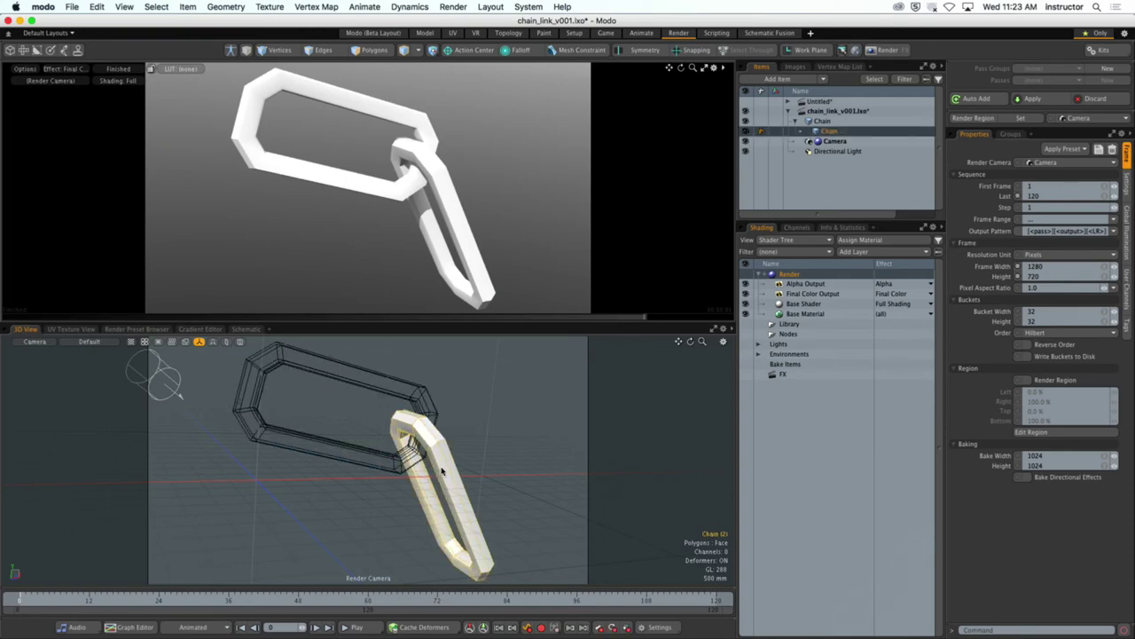
pyautogui.press('5')
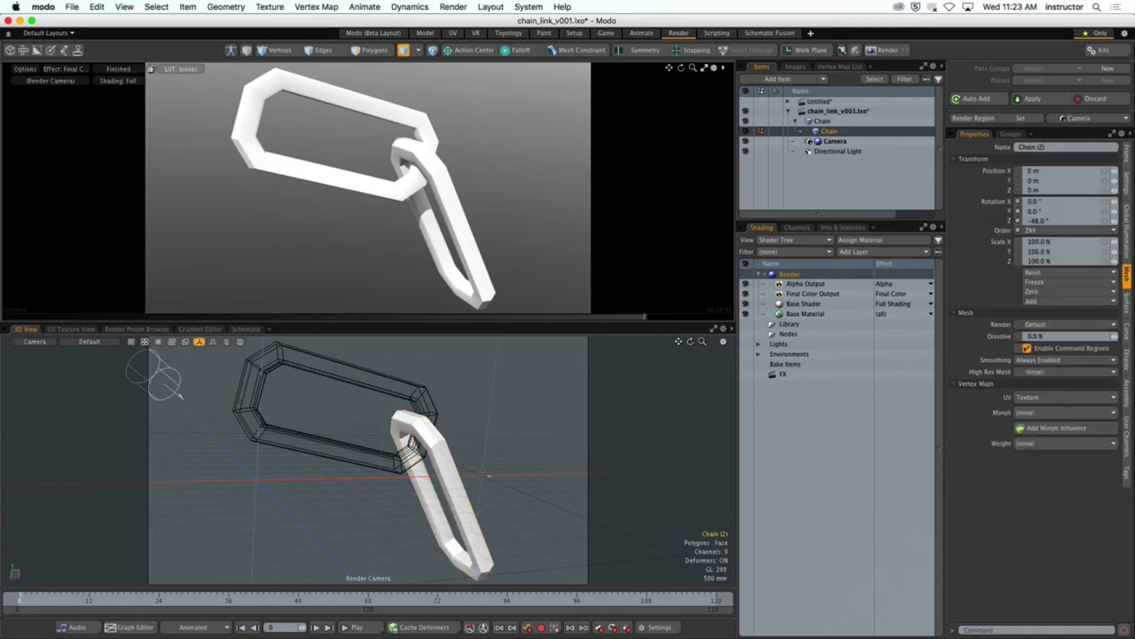
pyautogui.click(471, 493)
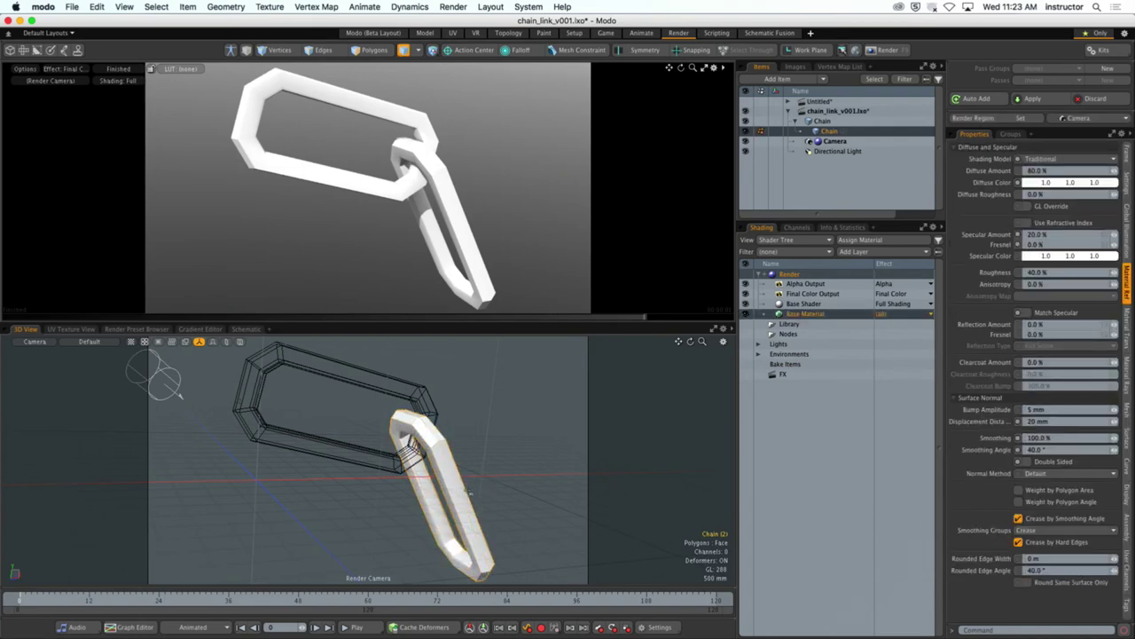
pyautogui.press('3')
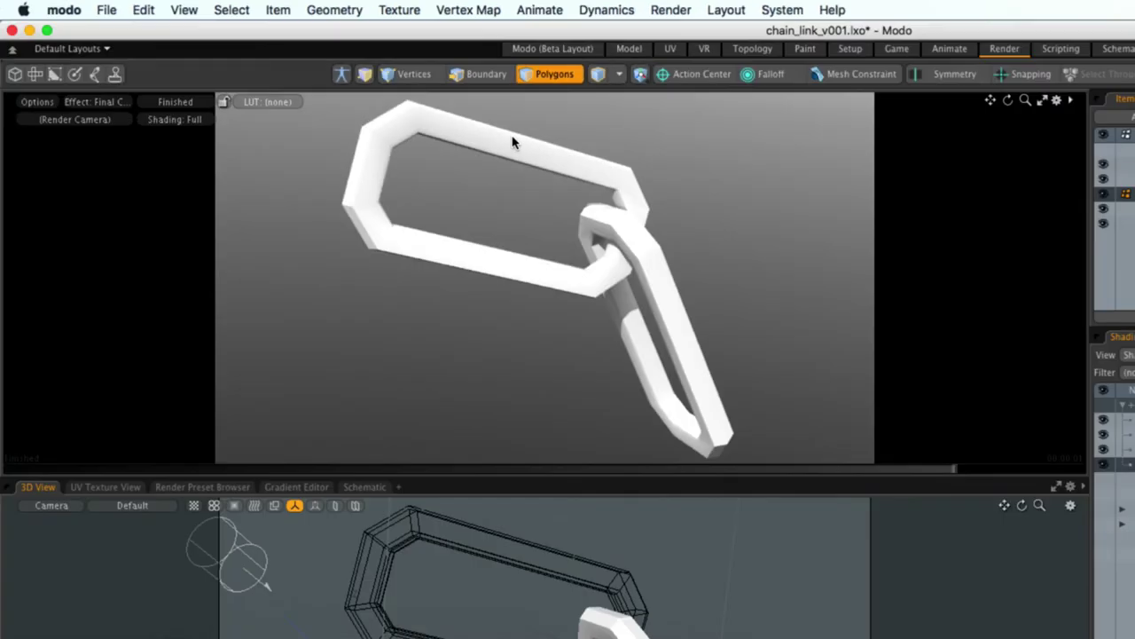
pyautogui.click(621, 632)
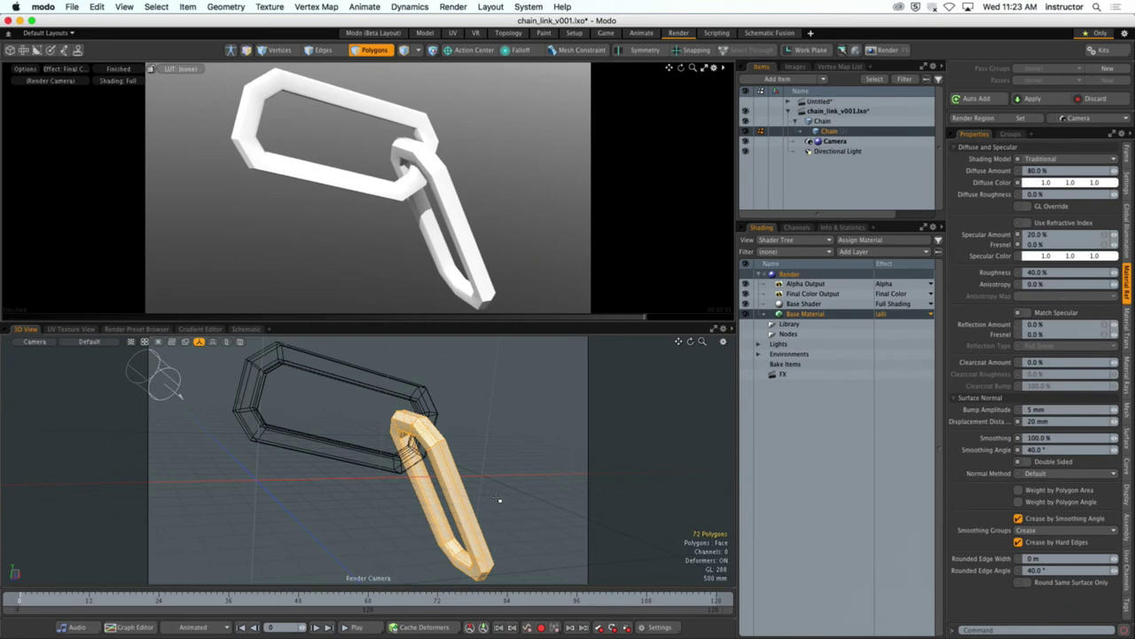
pyautogui.press('m')
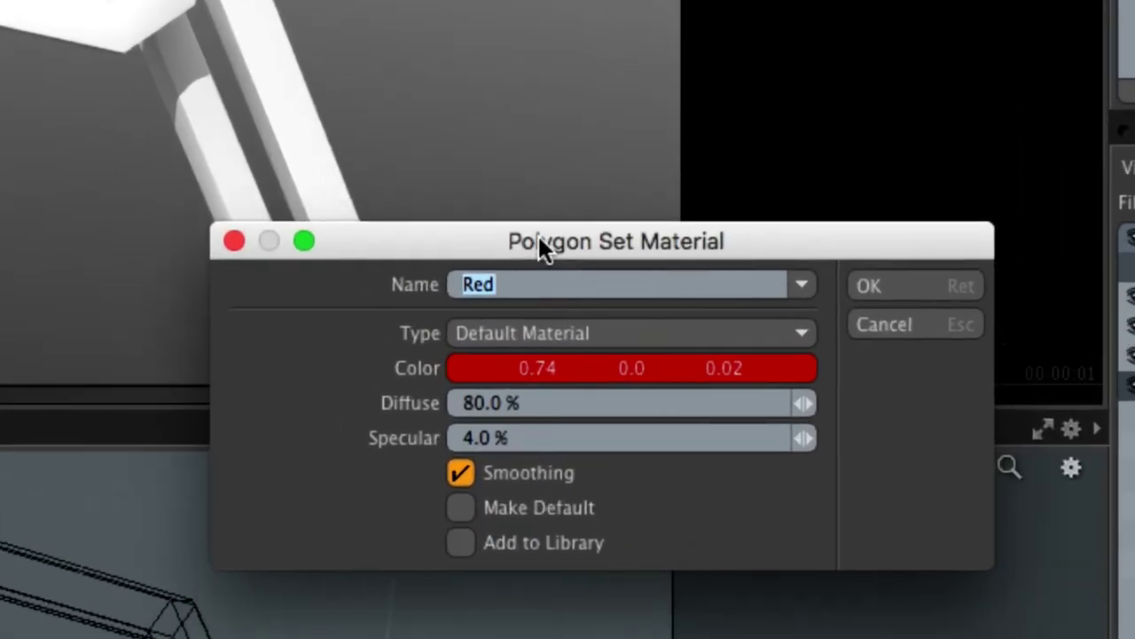
pyautogui.click(869, 286)
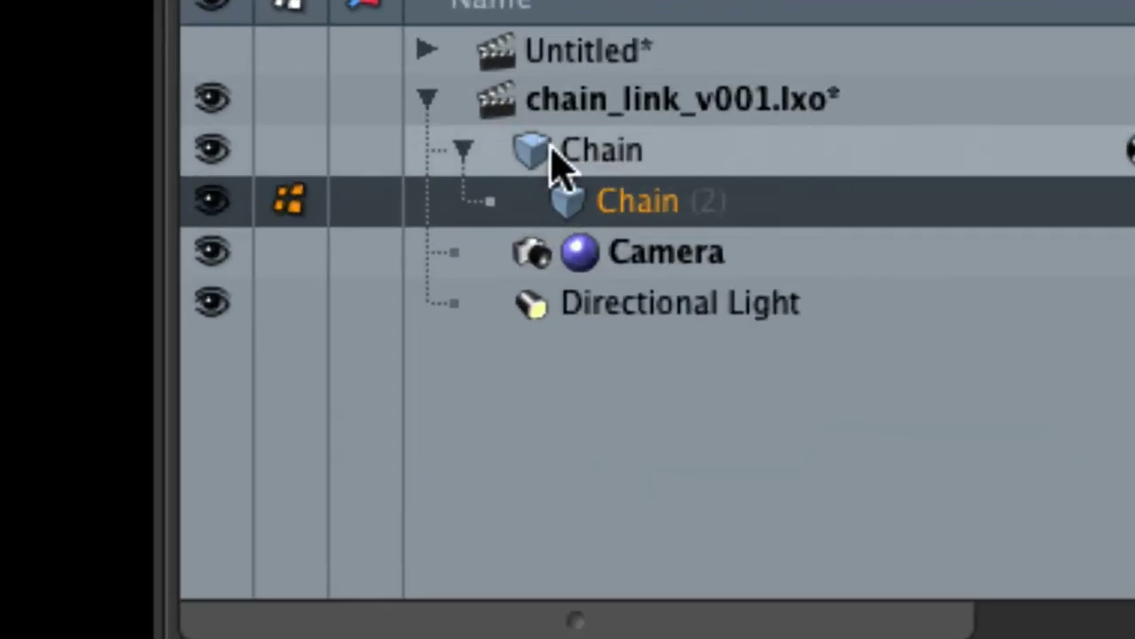
# Assign the Red material to all polygons of the parent Chain link and clear the polygon selection
pyautogui.click(575, 156)
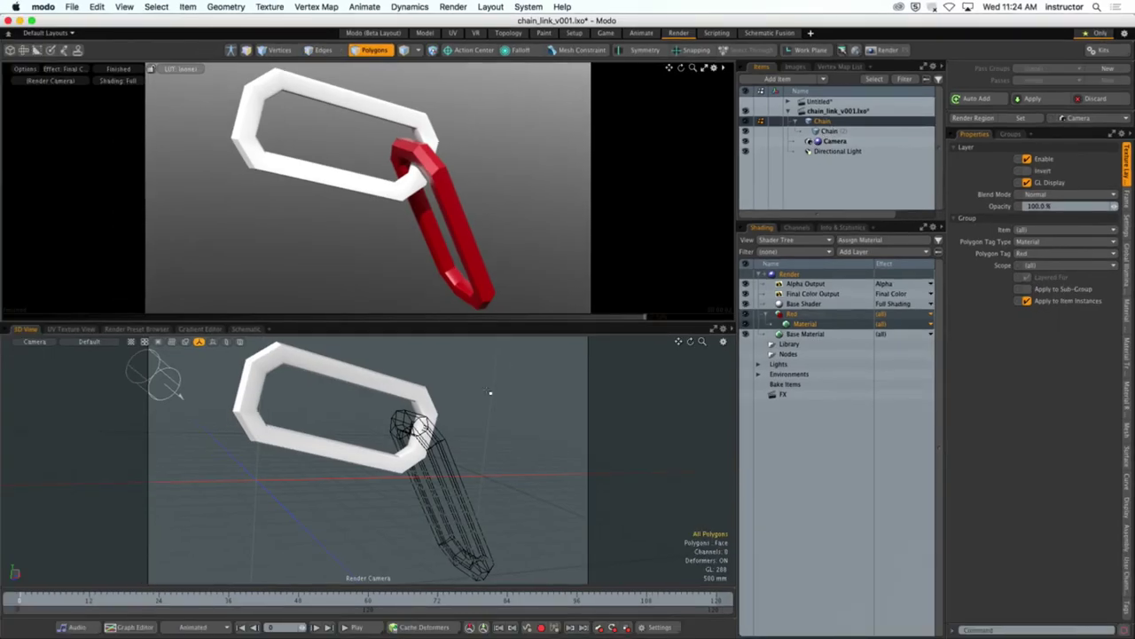
pyautogui.doubleClick(410, 391)
pyautogui.press('m')
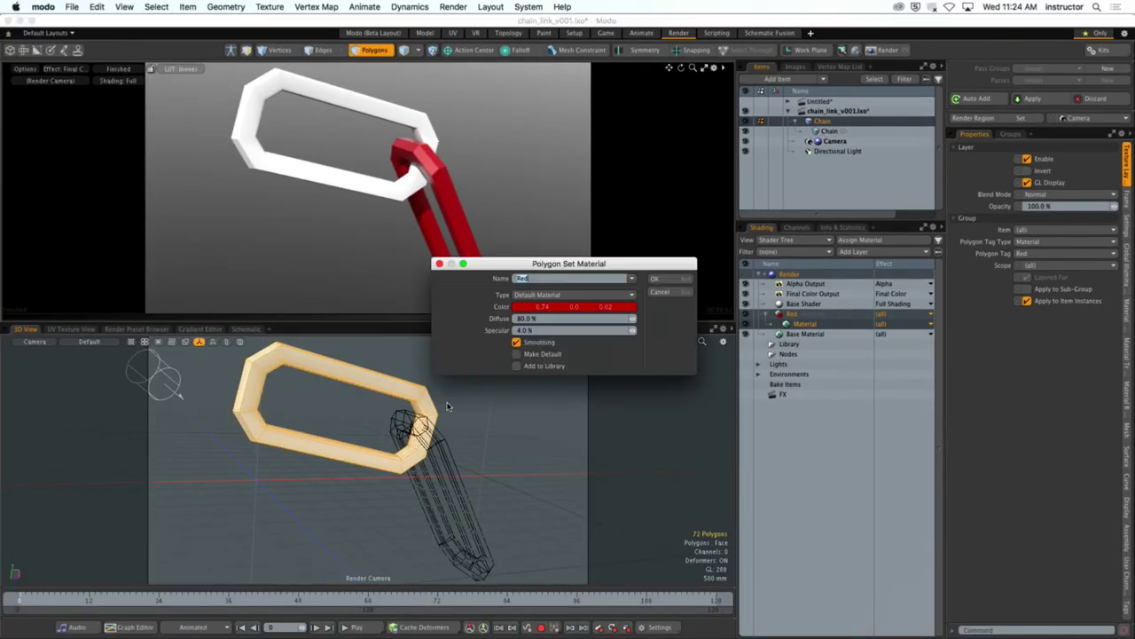
pyautogui.click(685, 284)
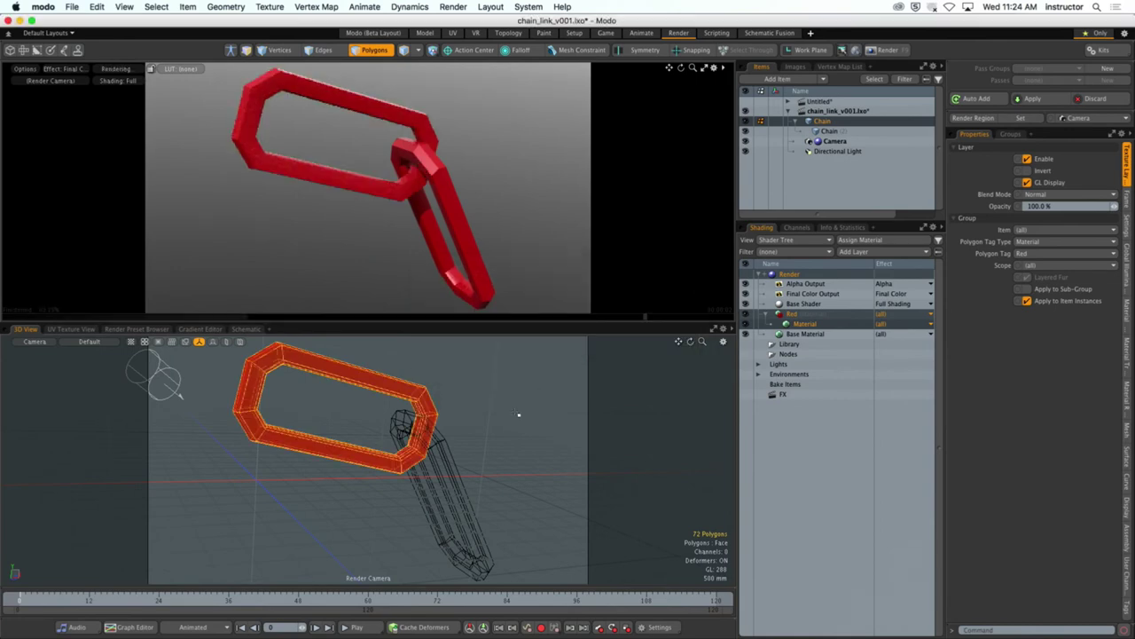
pyautogui.click(492, 404)
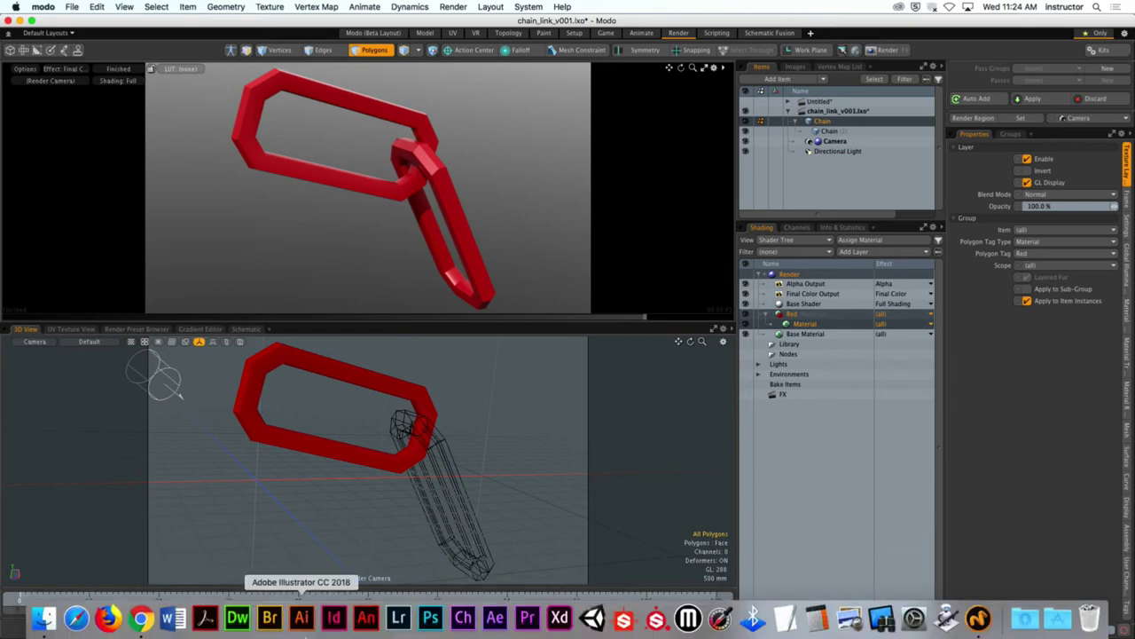
# Switch to Chrome, search the web for HDRI Haven and open its website
pyautogui.click(142, 620)
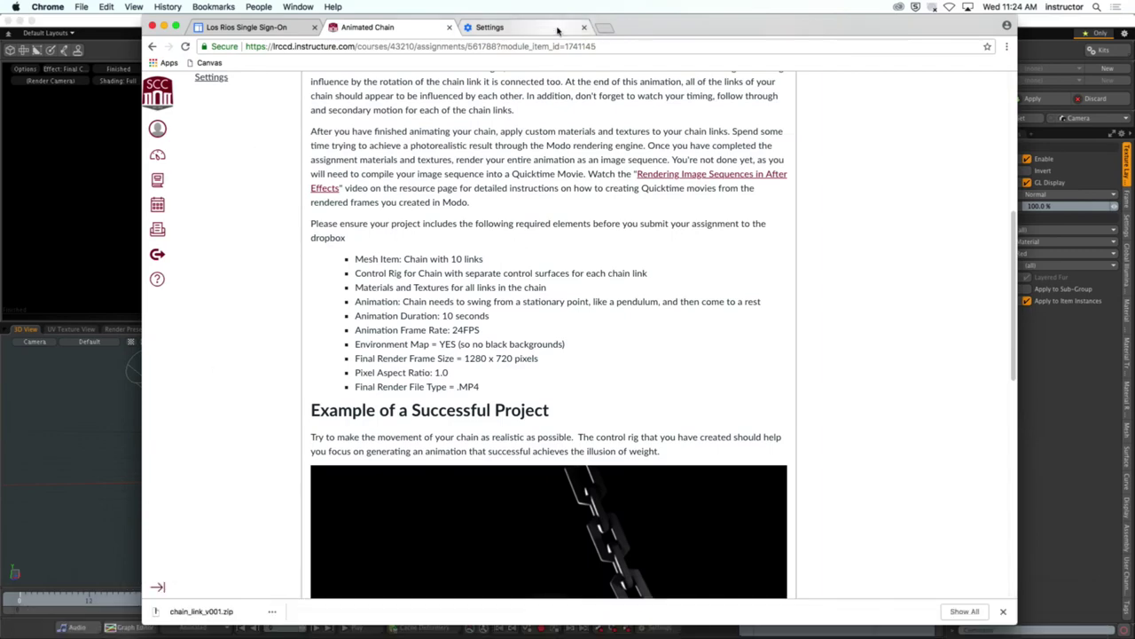
pyautogui.click(557, 28)
pyautogui.click(533, 46)
pyautogui.write('hdri have')
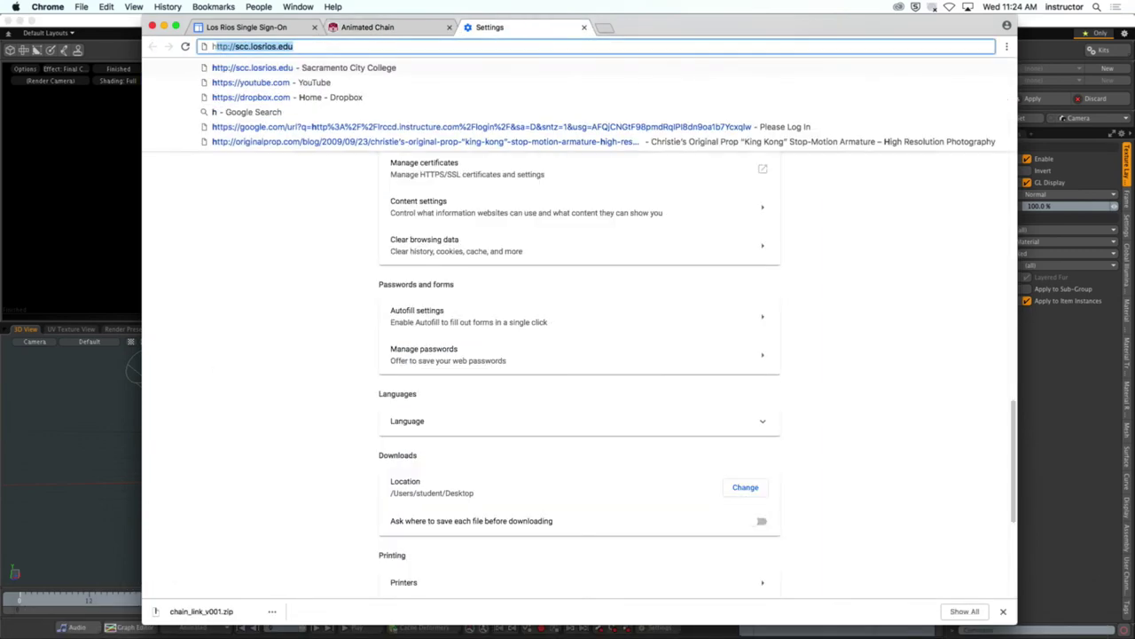
pyautogui.press('Return')
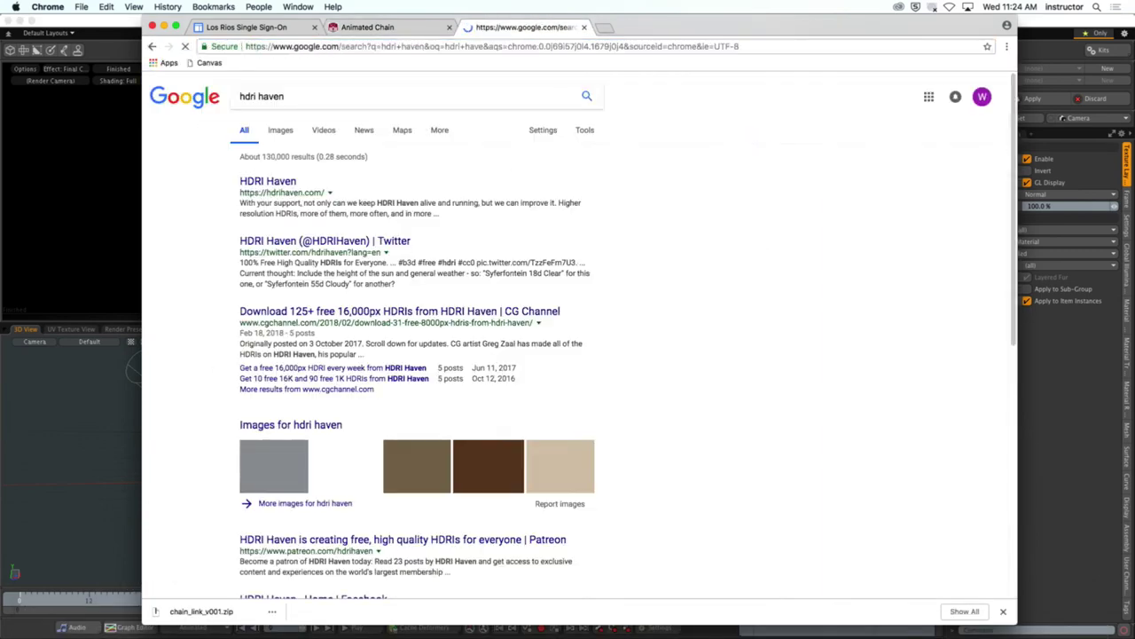
pyautogui.click(276, 182)
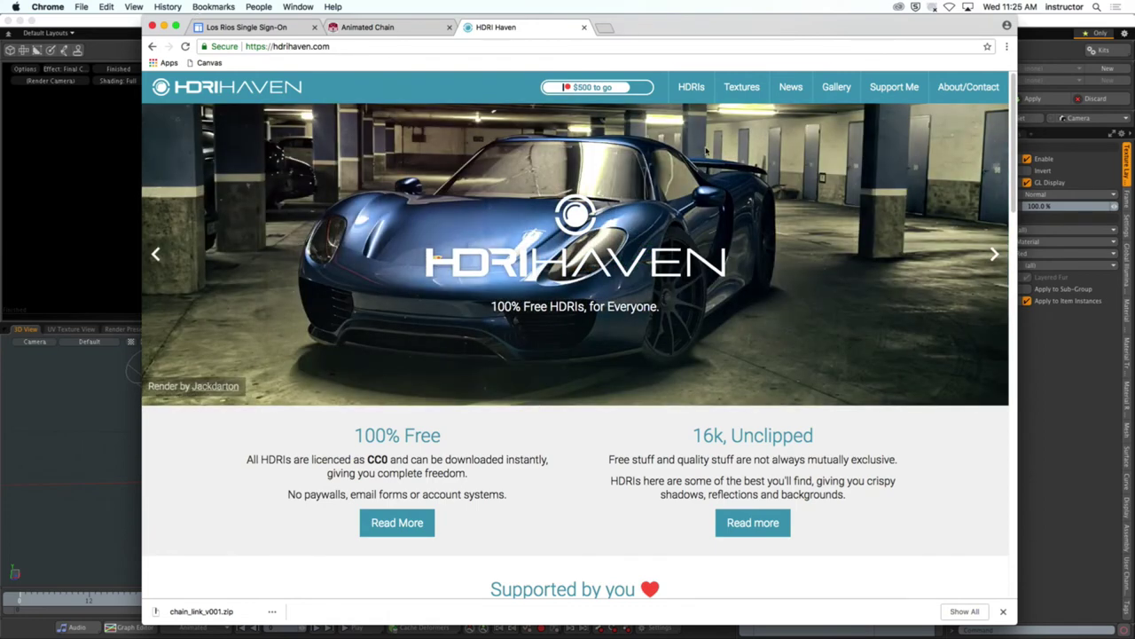
# Open the Syferfontein 6d Clear page from the latest HDRIs on HDRI Haven
pyautogui.click(691, 89)
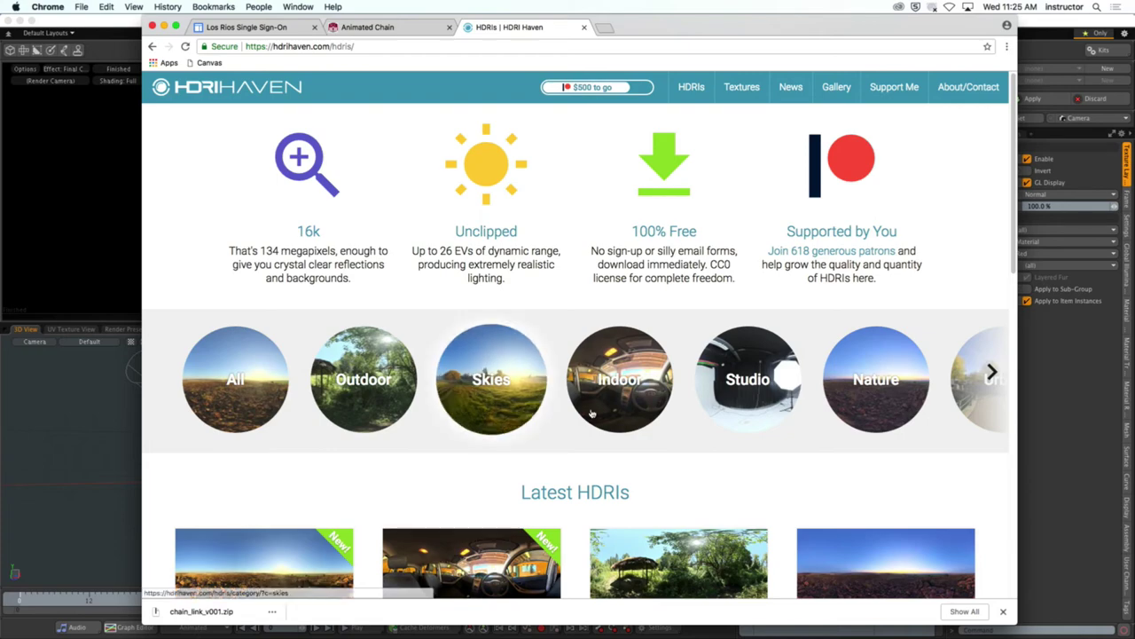
pyautogui.scroll(-3, 625, 403)
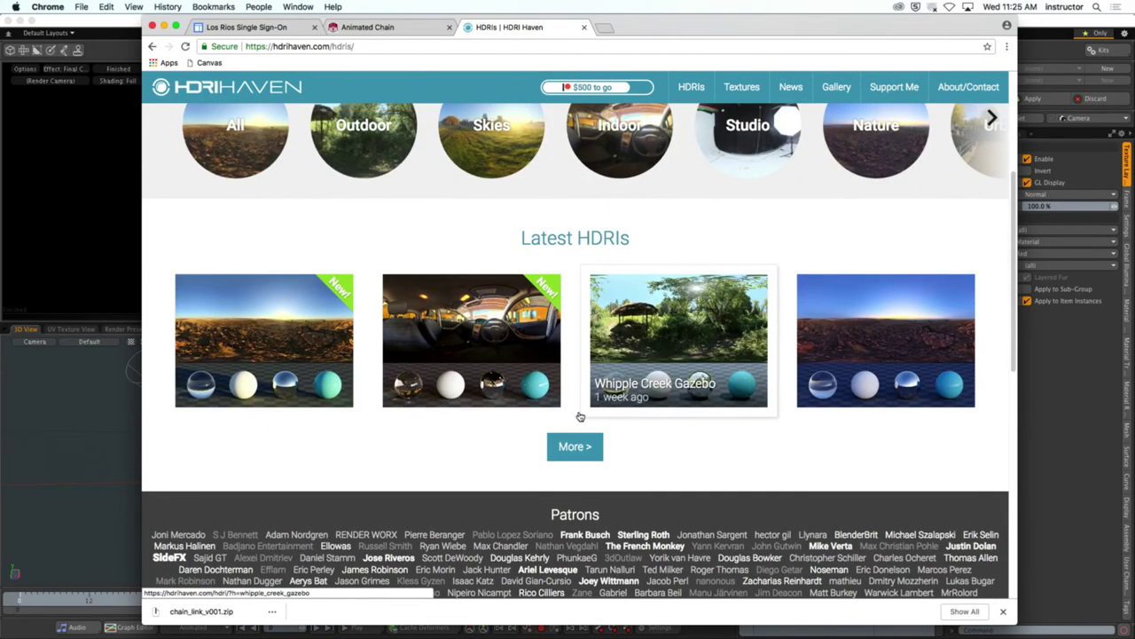
pyautogui.click(263, 337)
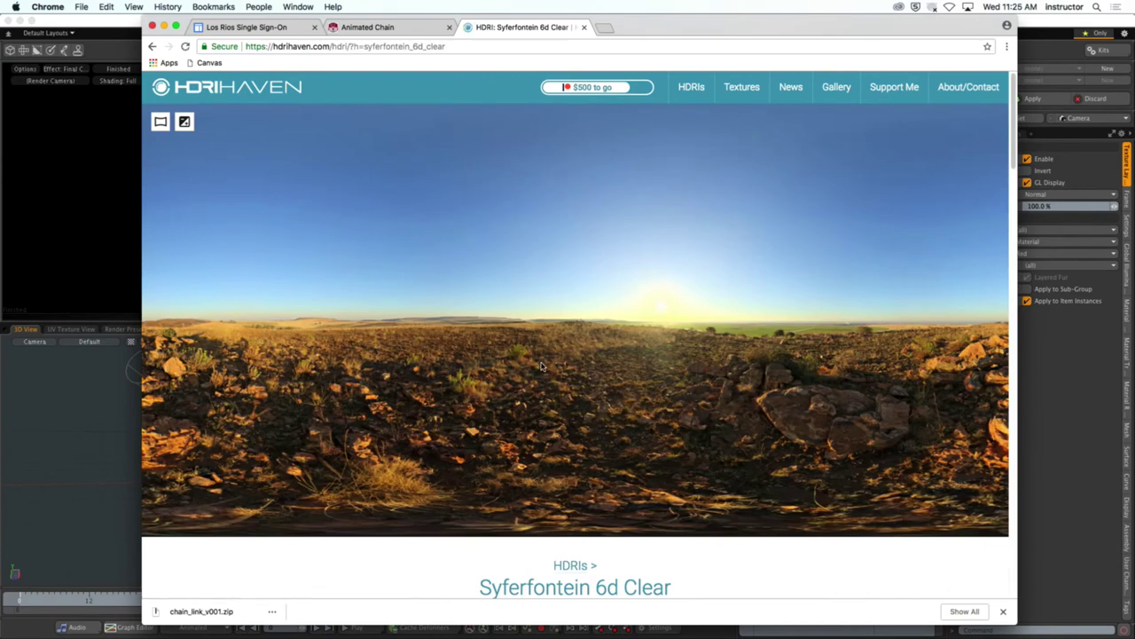
# Examine the download resolutions, info and backplates offered for the Syferfontein 6d Clear HDRI
pyautogui.scroll(-5, 541, 367)
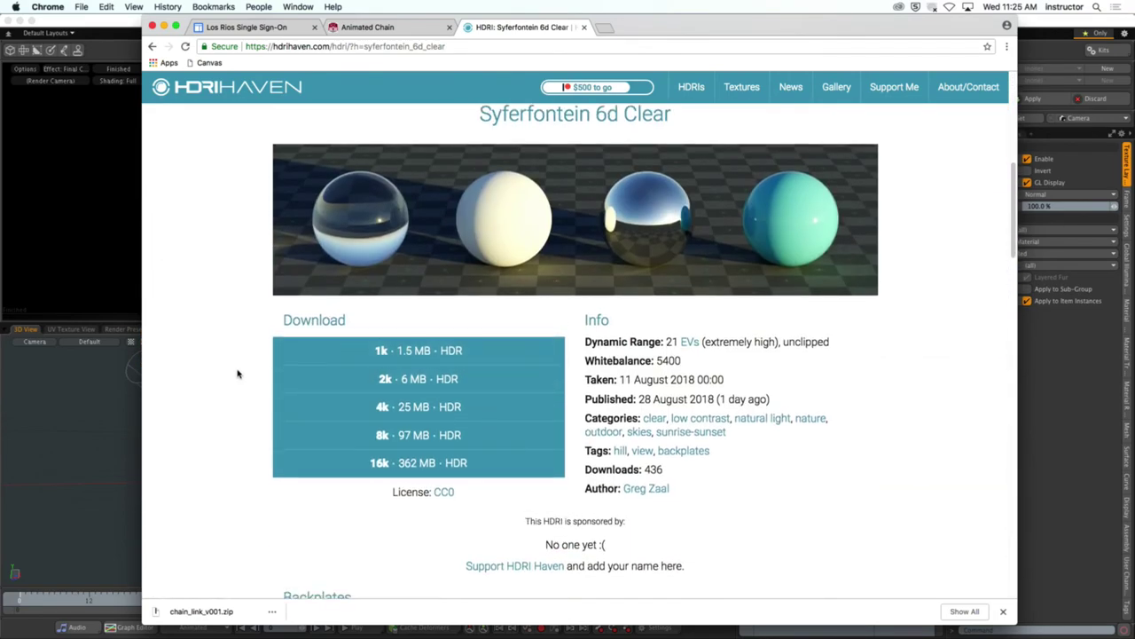
pyautogui.scroll(-5, 236, 376)
pyautogui.scroll(-2, 404, 298)
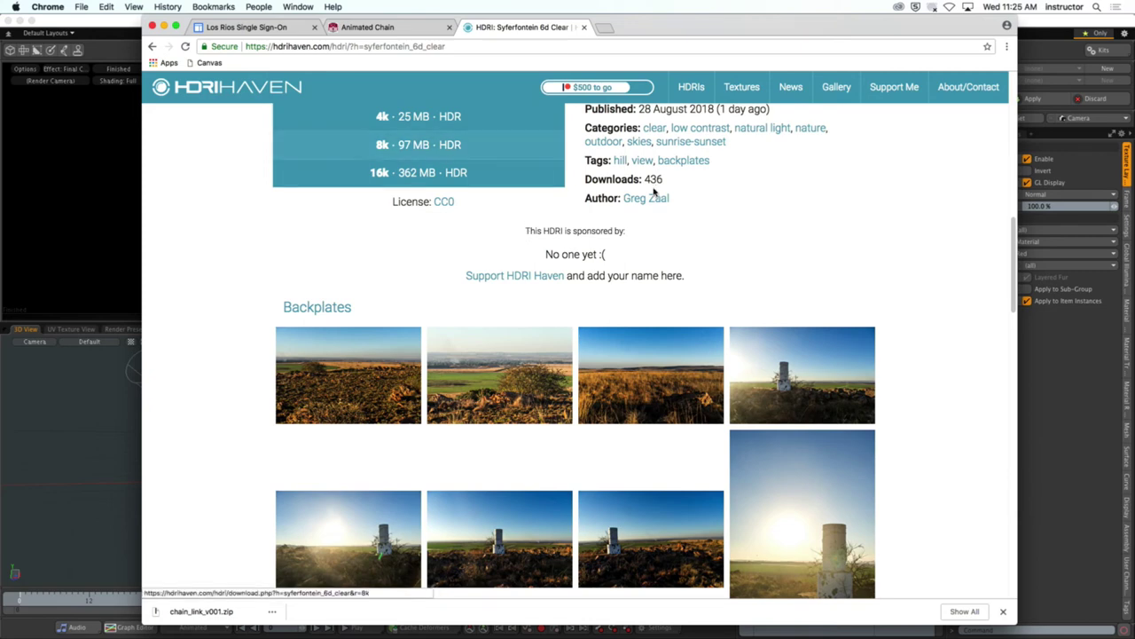
pyautogui.scroll(-4, 753, 247)
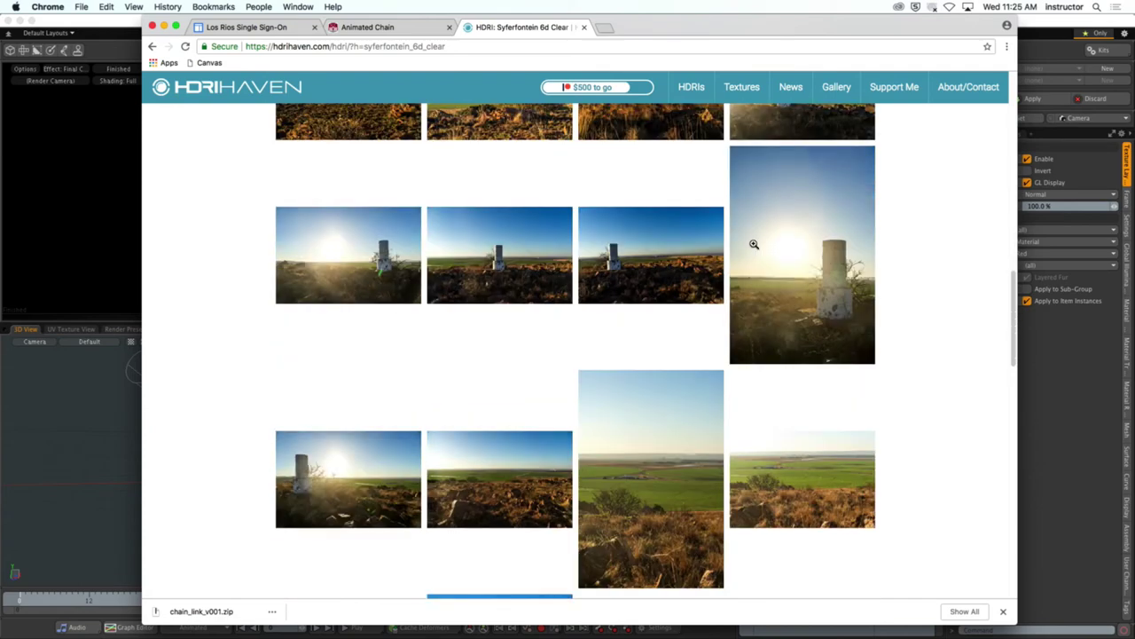
pyautogui.scroll(3, 753, 243)
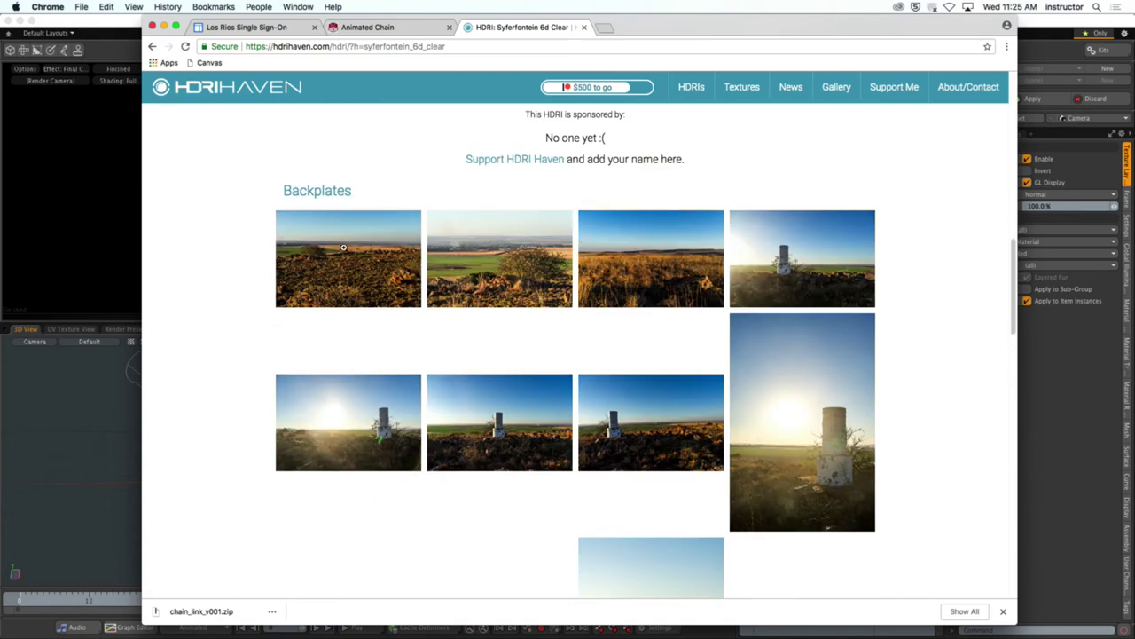
pyautogui.scroll(-5, 763, 284)
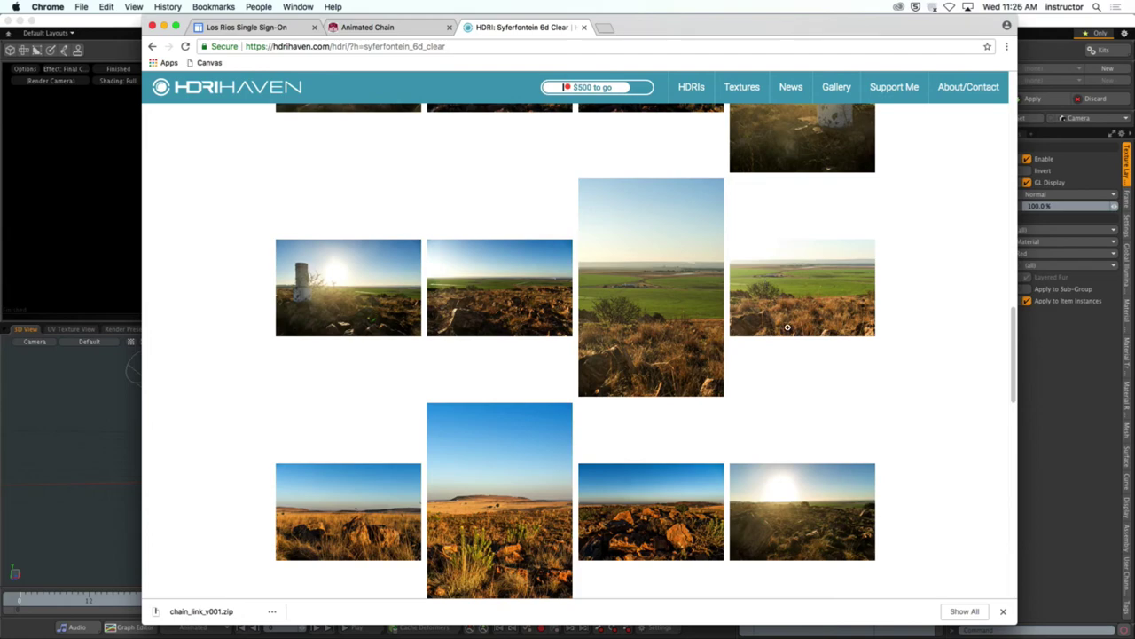
pyautogui.scroll(-10, 790, 355)
pyautogui.scroll(15, 810, 399)
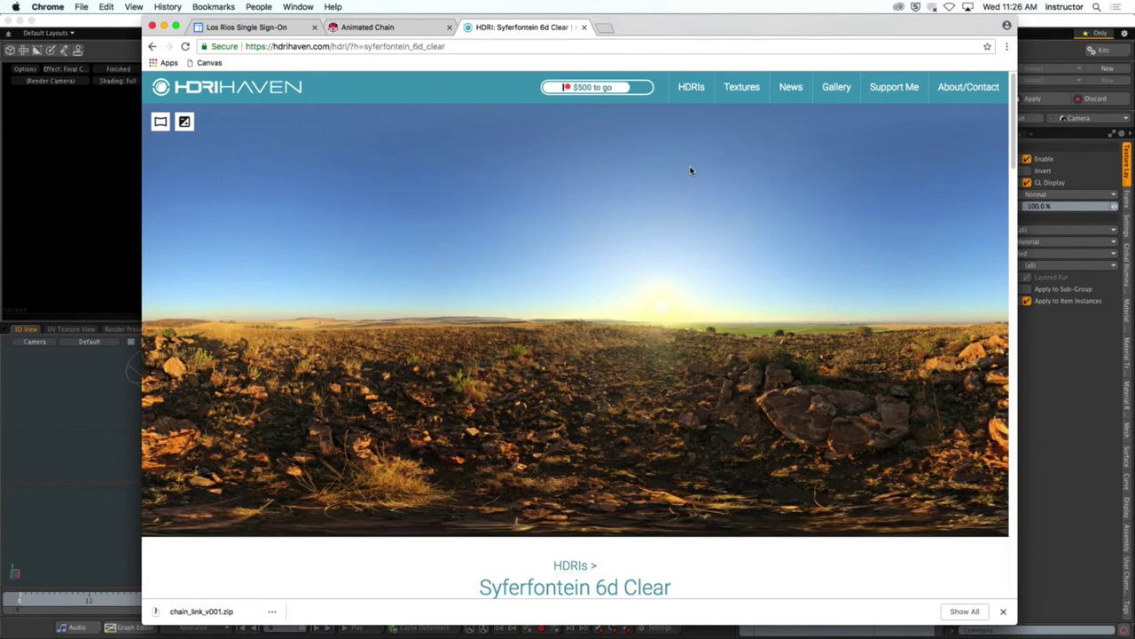
# Return to the Animated Chain assignment, switch back to Modo and open the Smart IBL Environments presets under Assets, Environments
pyautogui.click(362, 27)
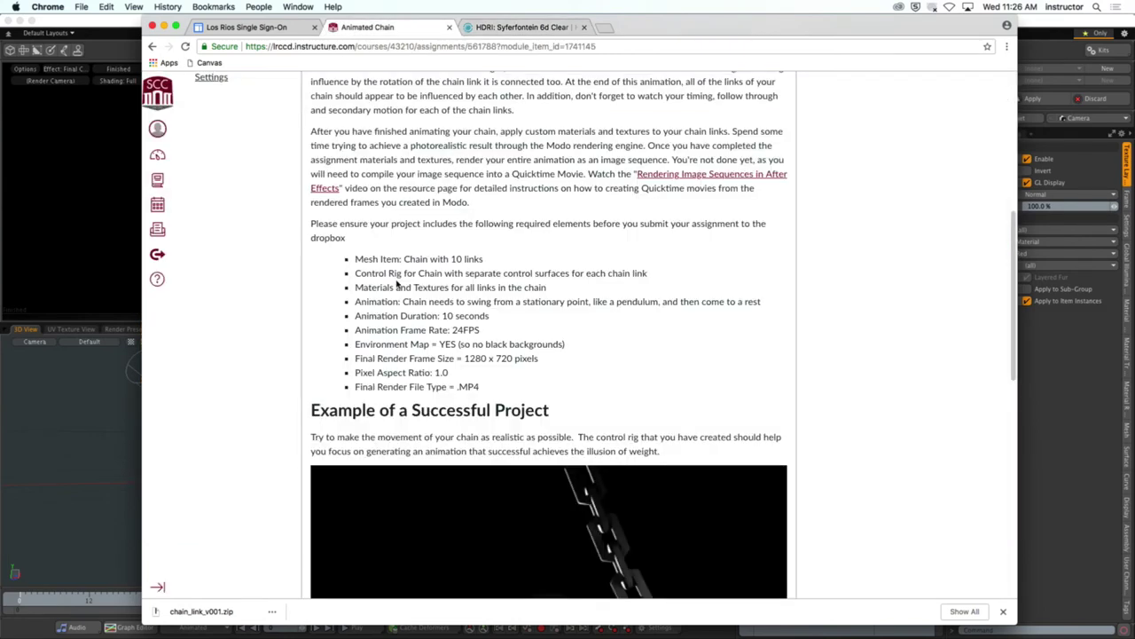
pyautogui.click(104, 443)
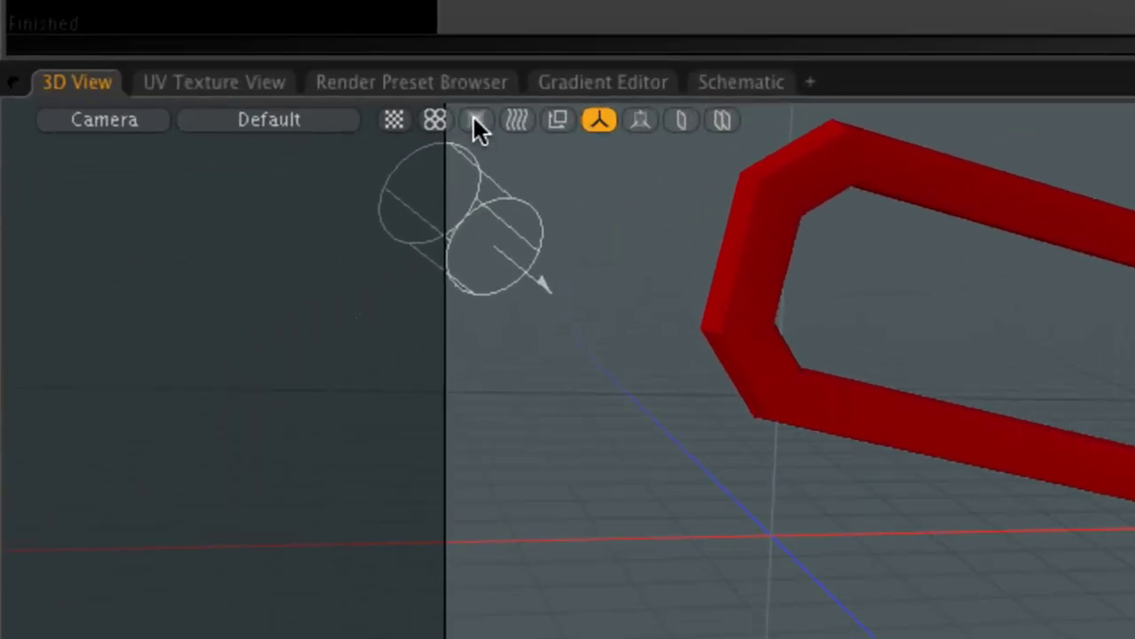
pyautogui.click(408, 84)
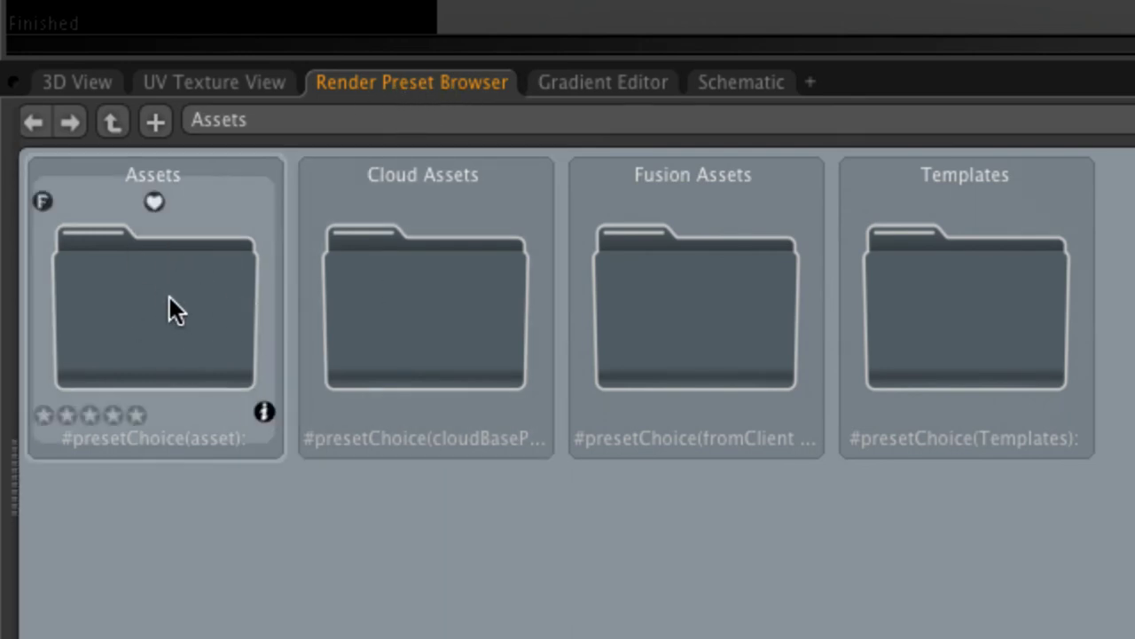
pyautogui.doubleClick(170, 298)
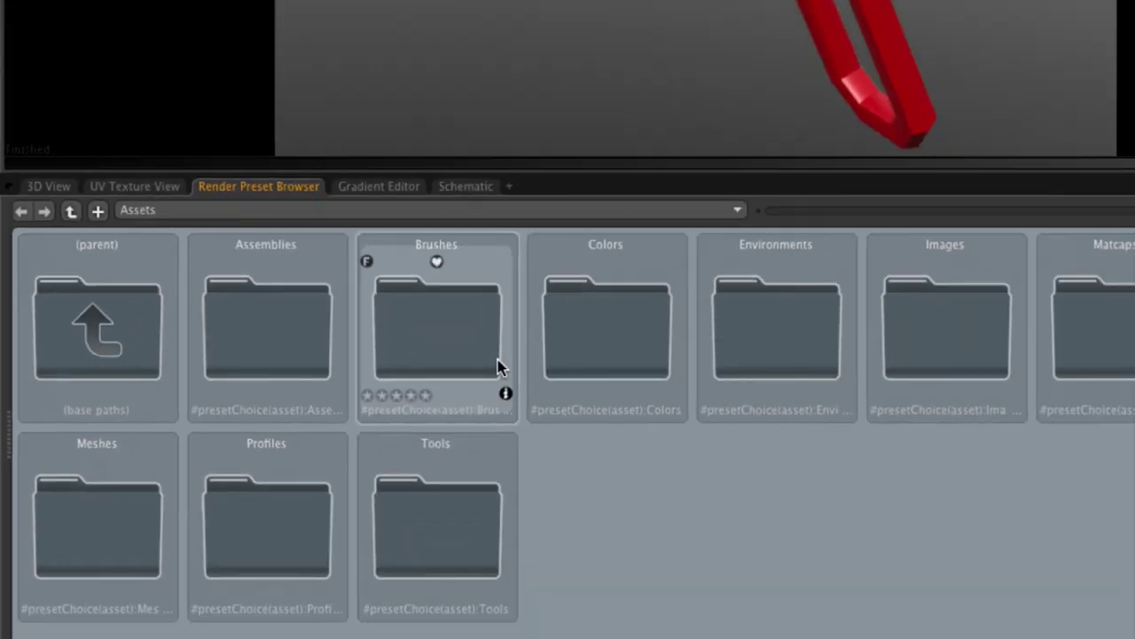
pyautogui.doubleClick(795, 331)
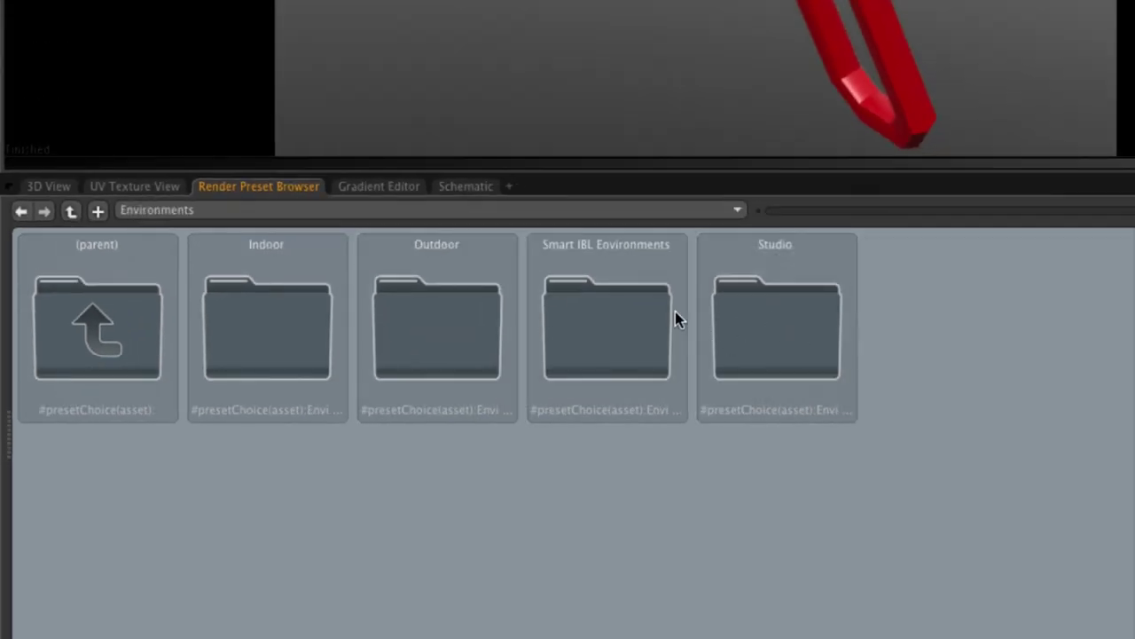
pyautogui.doubleClick(628, 327)
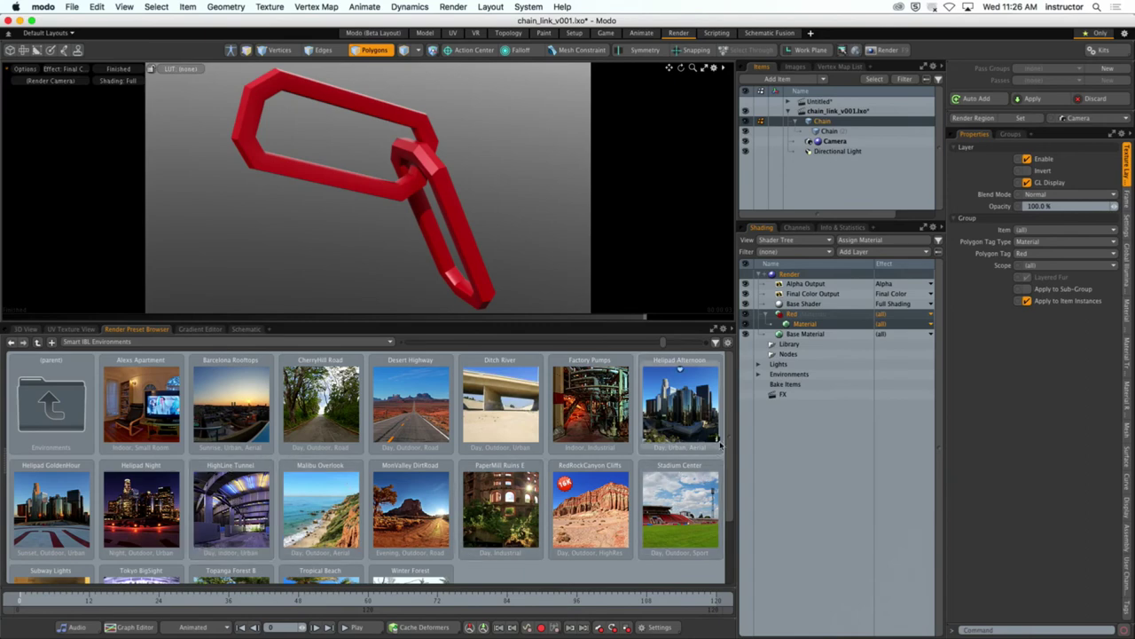
# Add the Tokyo BigSight environment preset to the scene and show the 3D View in Perspective
pyautogui.scroll(-3, 186, 497)
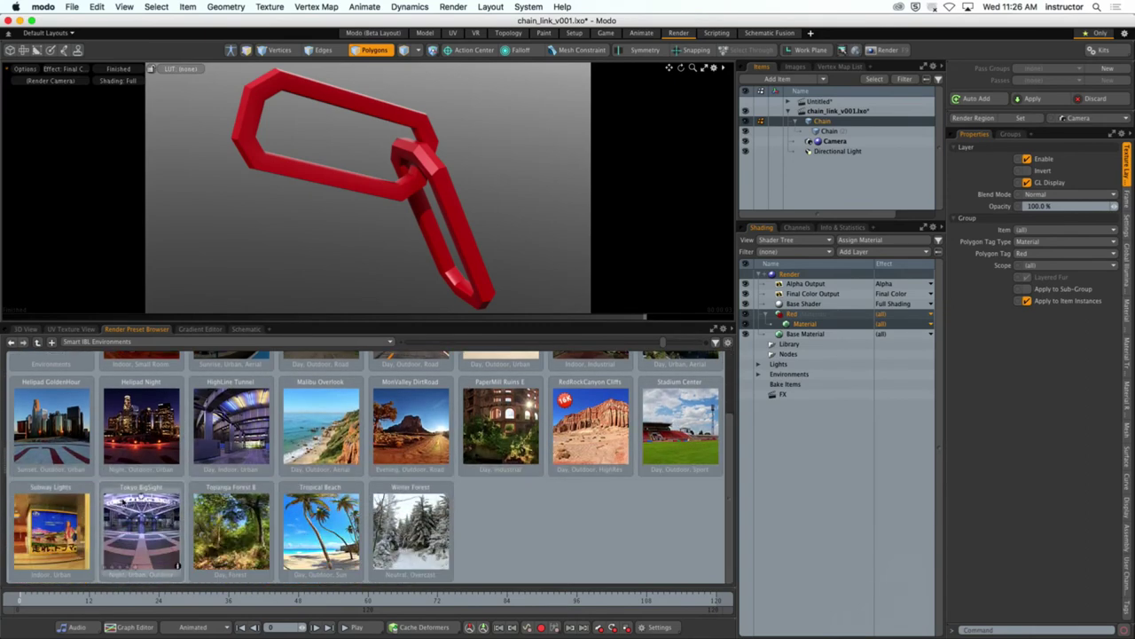
pyautogui.doubleClick(178, 564)
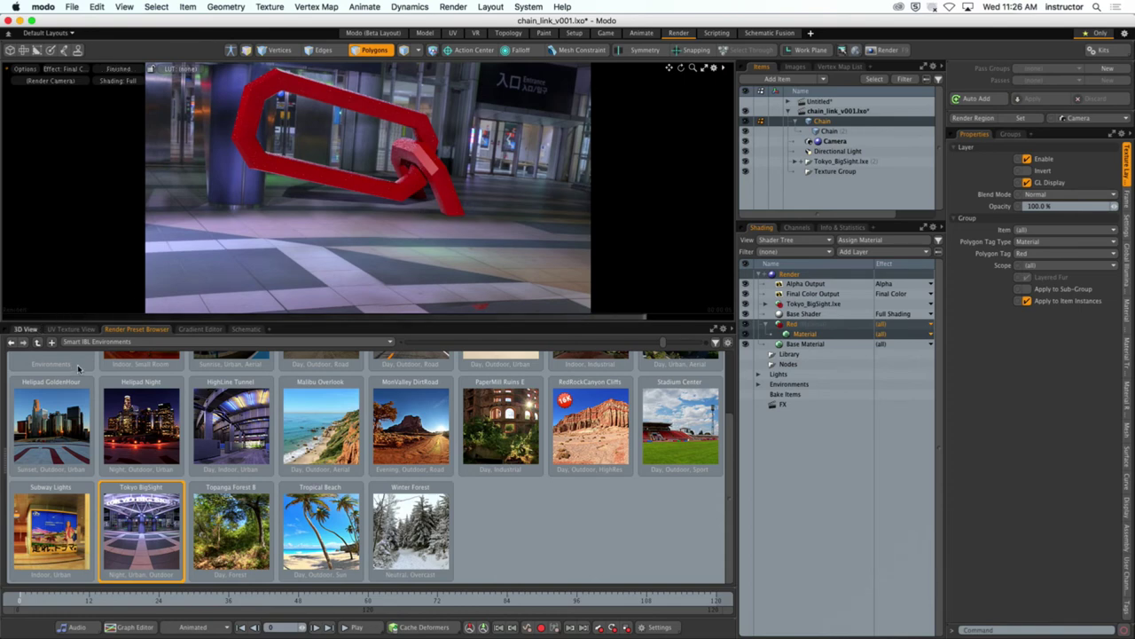
pyautogui.hotkey('ctrl', 'Tab')
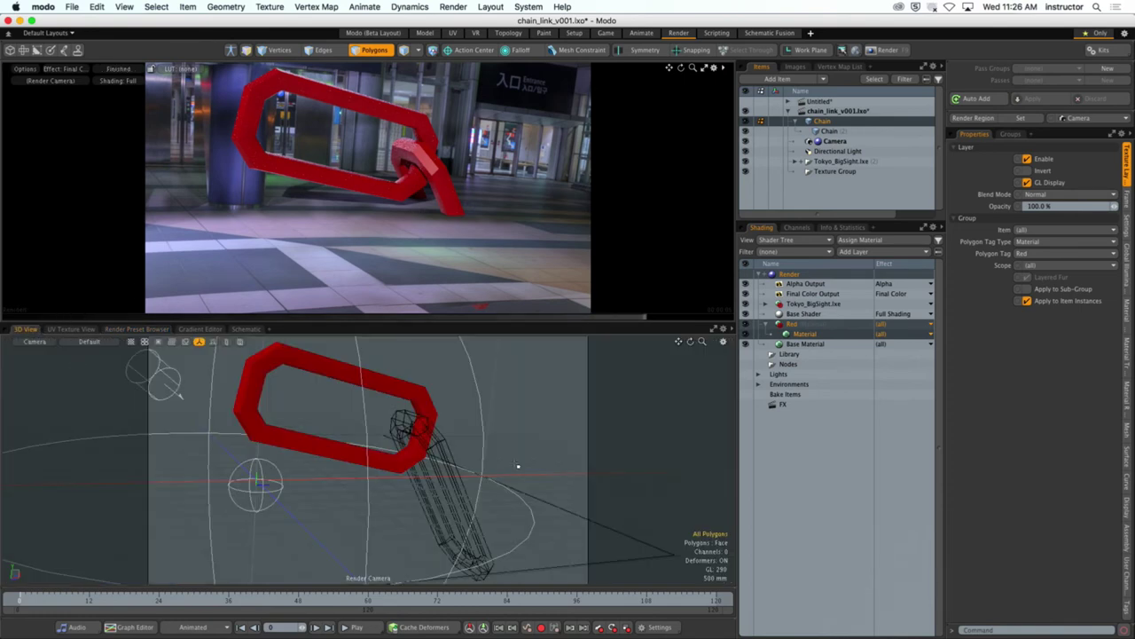
pyautogui.hotkey('ctrl', 'space')
pyautogui.click(518, 486)
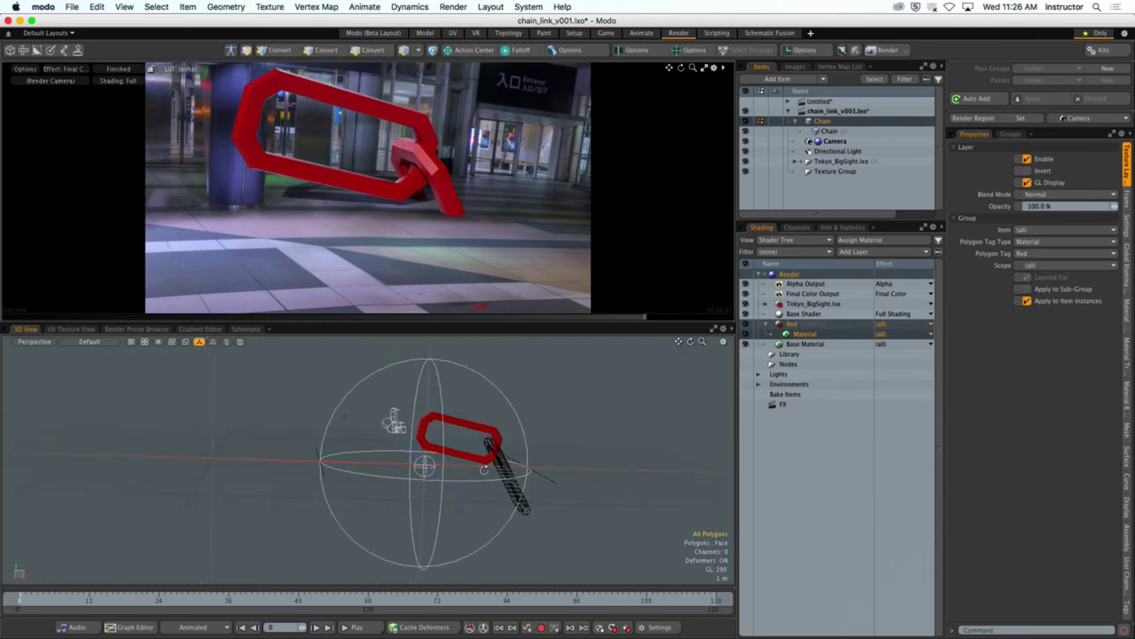
# Select the ShadowCatcher mesh inside the Tokyo_BigSight.lxe group and lower it to a Y position of about -2.36 m
pyautogui.keyDown('alt'); pyautogui.moveTo(446, 458); pyautogui.dragTo(474, 442); pyautogui.keyUp('alt')
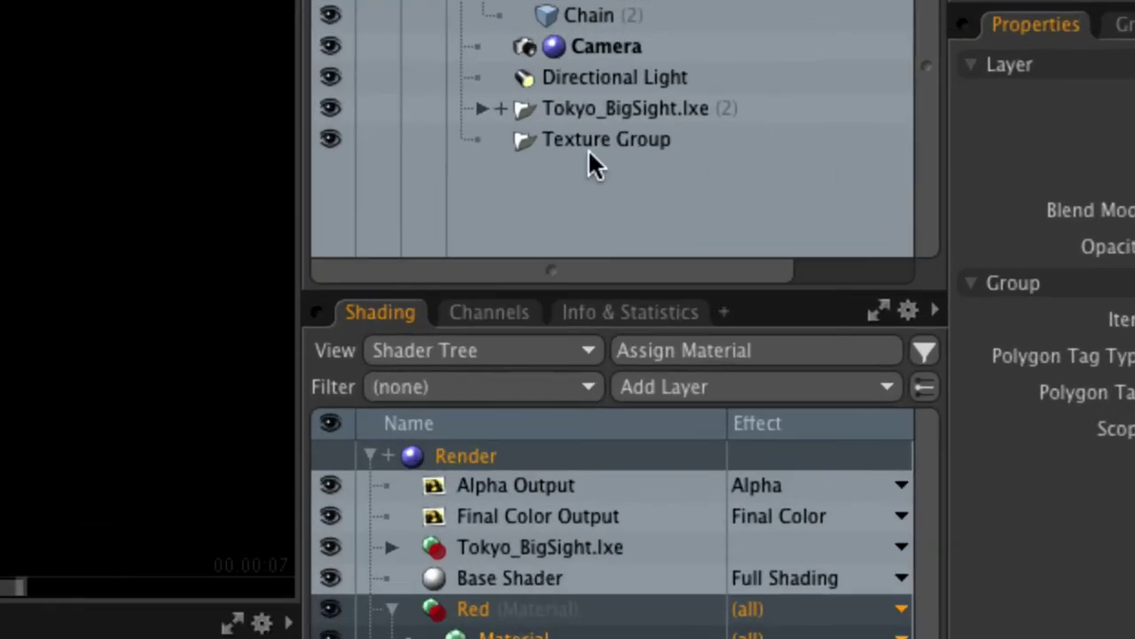
pyautogui.click(593, 104)
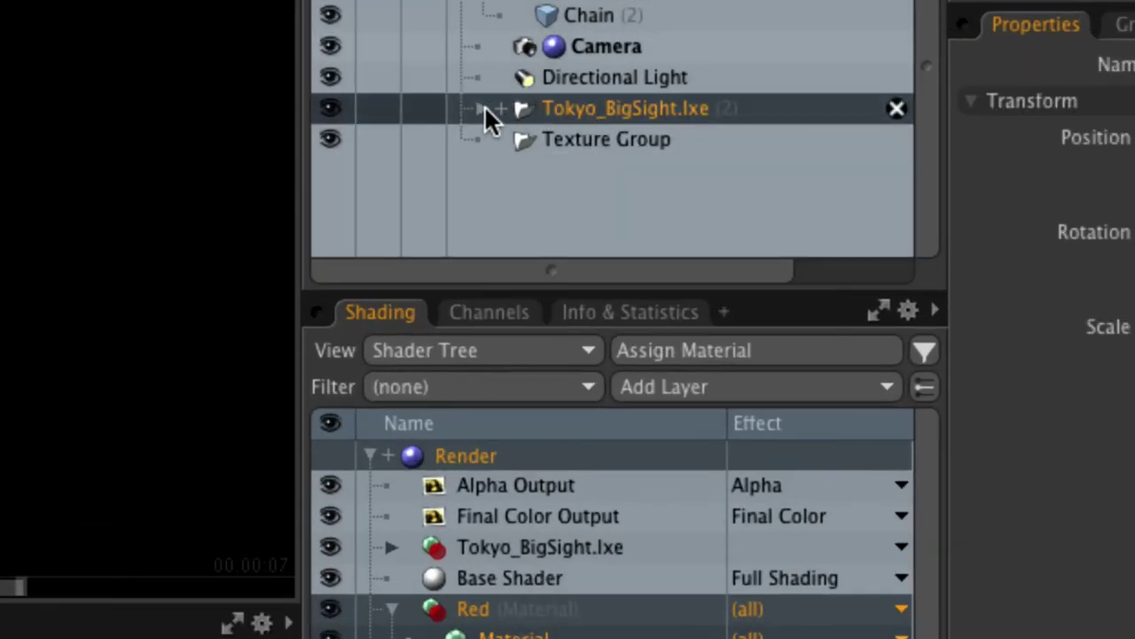
pyautogui.click(473, 108)
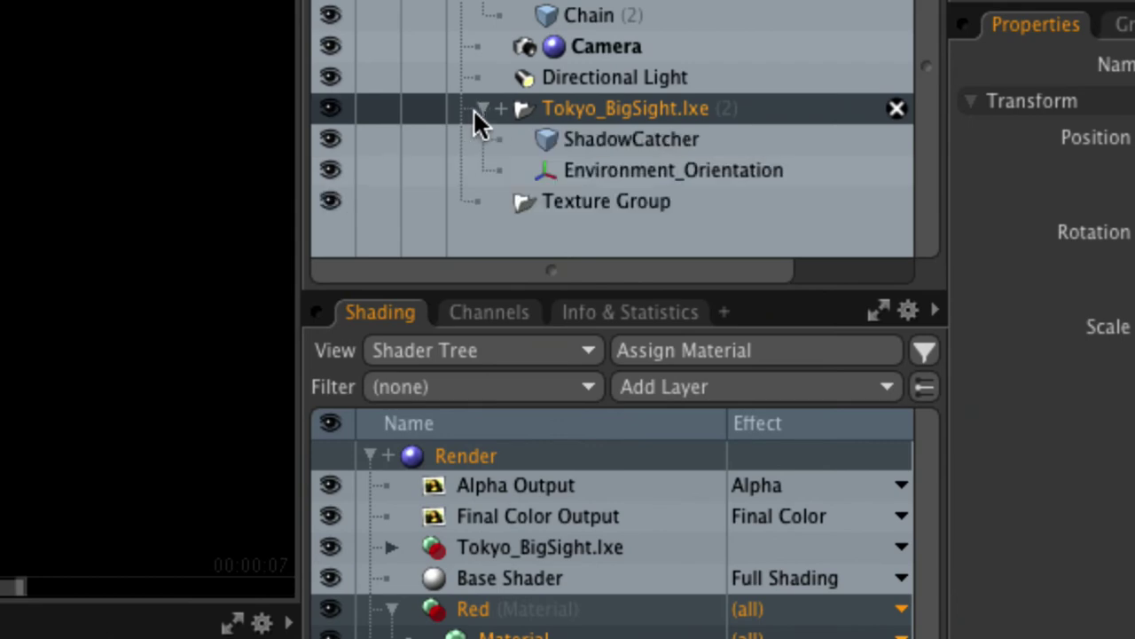
pyautogui.click(657, 139)
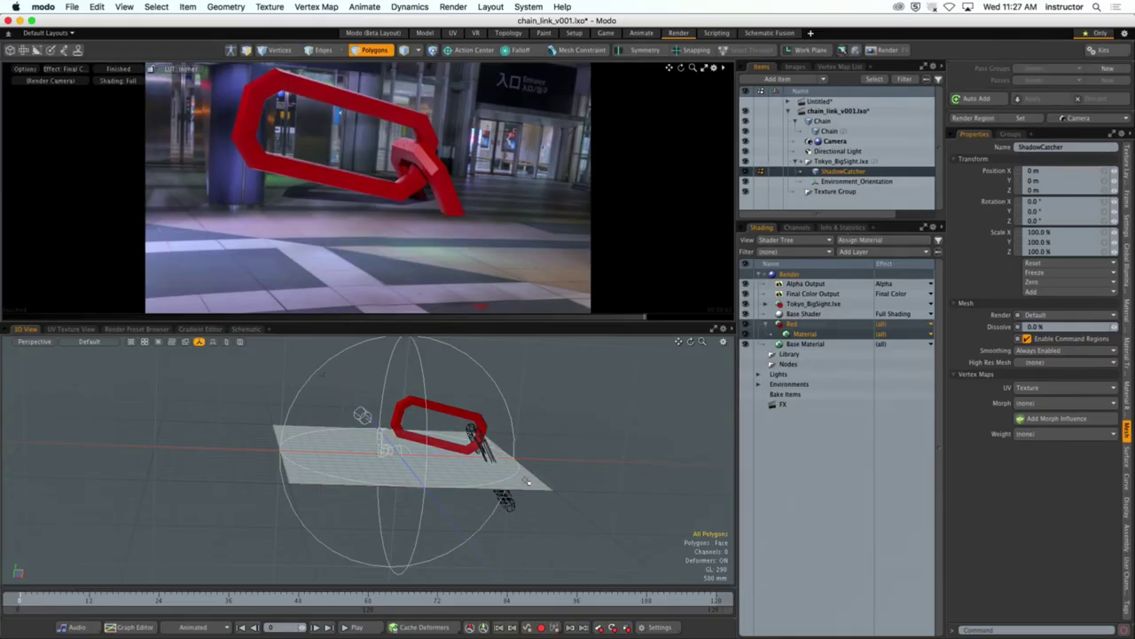
pyautogui.press('5')
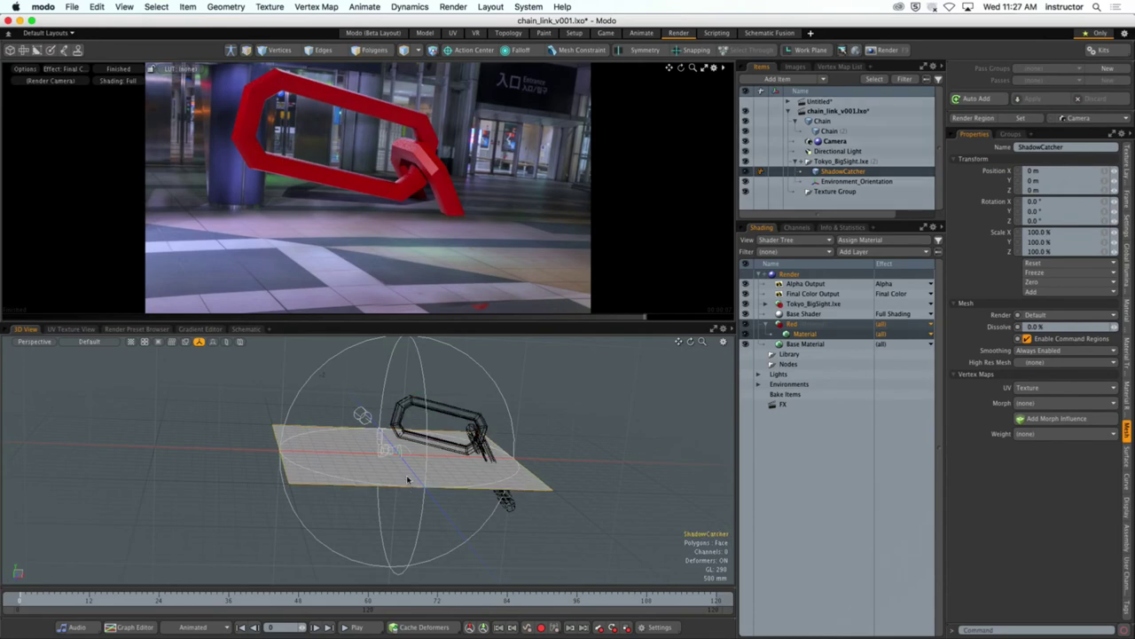
pyautogui.press('y')
pyautogui.moveTo(404, 404); pyautogui.dragTo(394, 474)
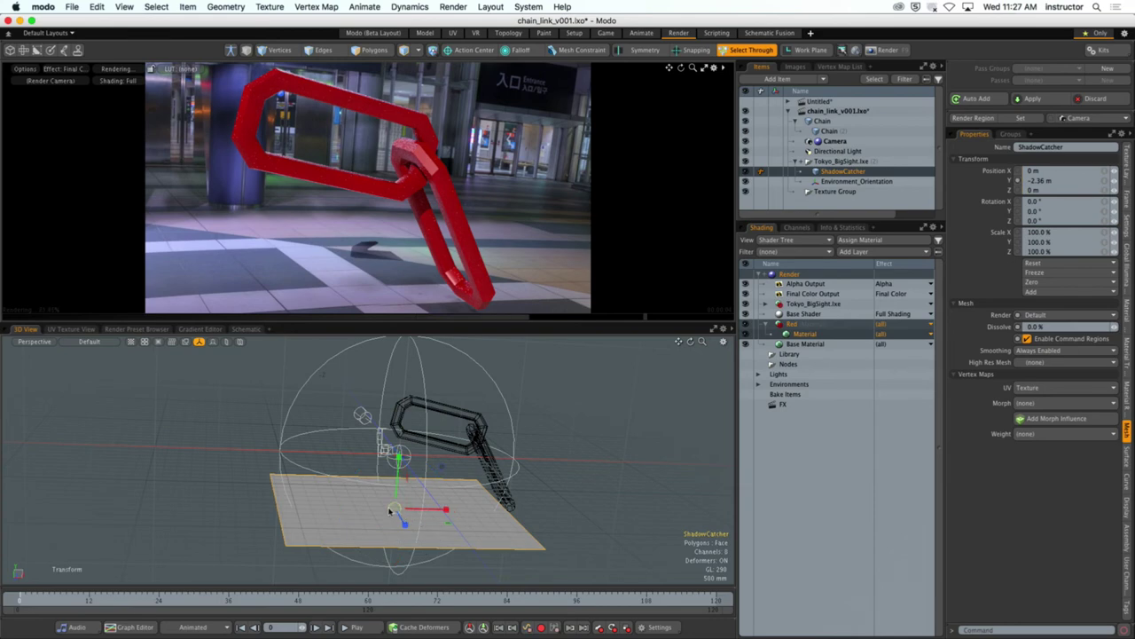
# Scale the ShadowCatcher uniformly to about 197.5% and deselect it
pyautogui.moveTo(393, 512); pyautogui.dragTo(383, 230)
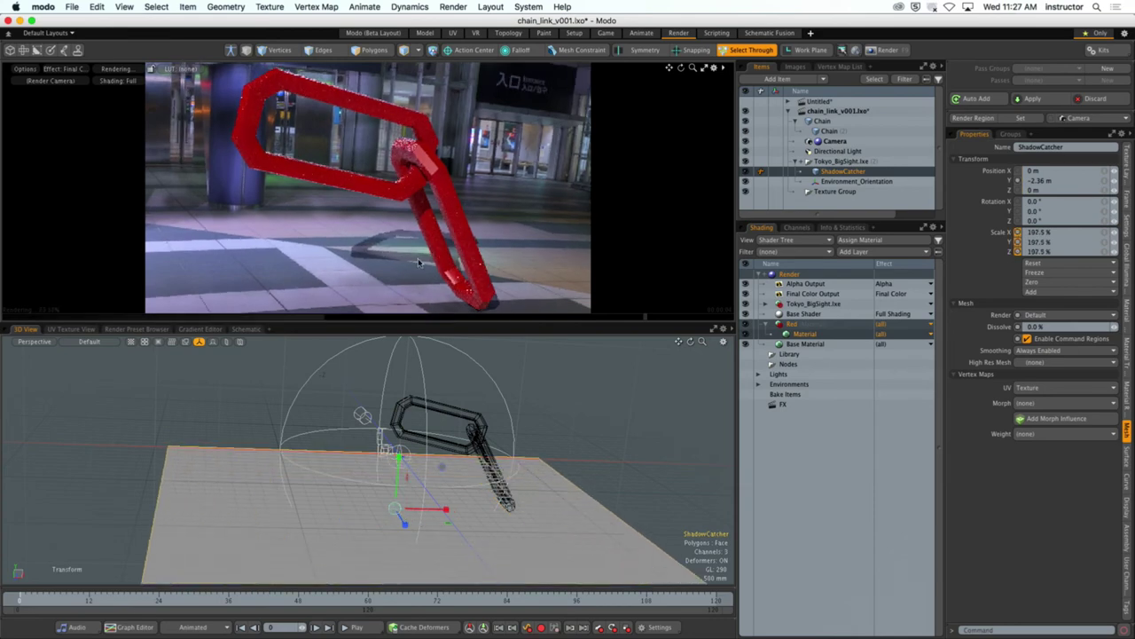
pyautogui.keyDown('alt'); pyautogui.moveTo(367, 425); pyautogui.dragTo(564, 417); pyautogui.keyUp('alt')
pyautogui.click(547, 416)
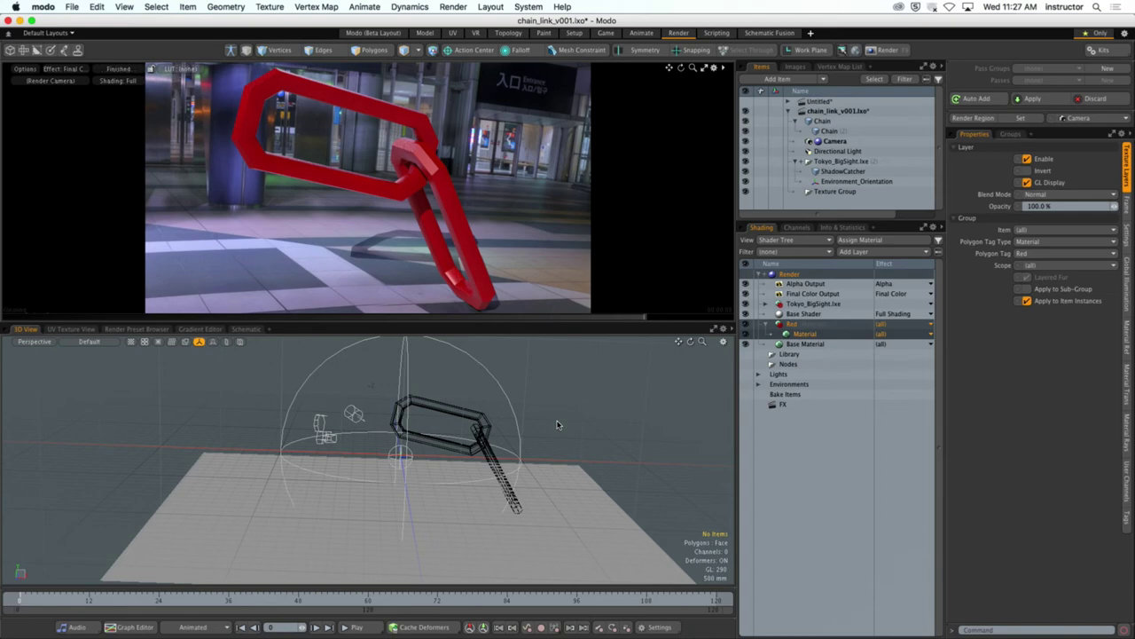
# Open the Studio folder of environment presets in the Render Preset Browser
pyautogui.click(150, 330)
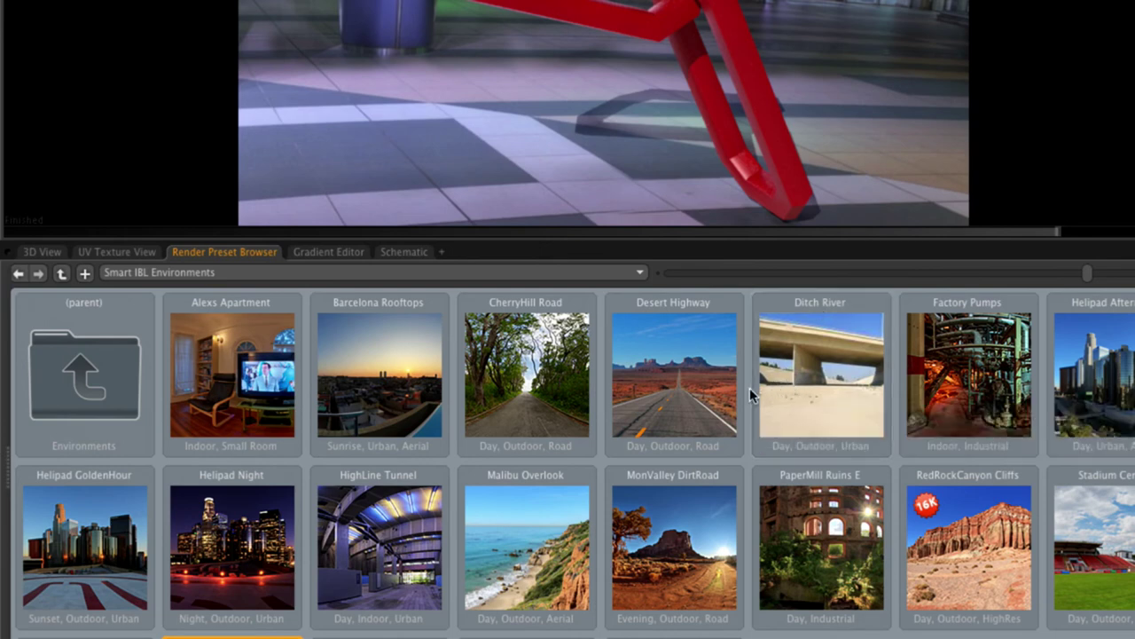
pyautogui.doubleClick(50, 376)
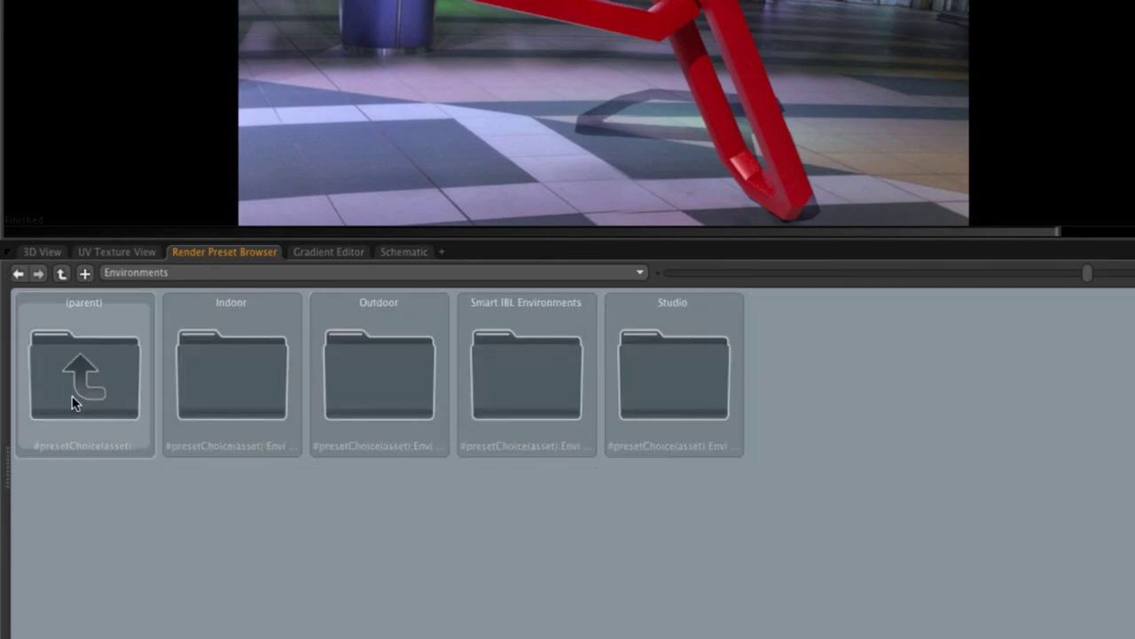
pyautogui.doubleClick(687, 377)
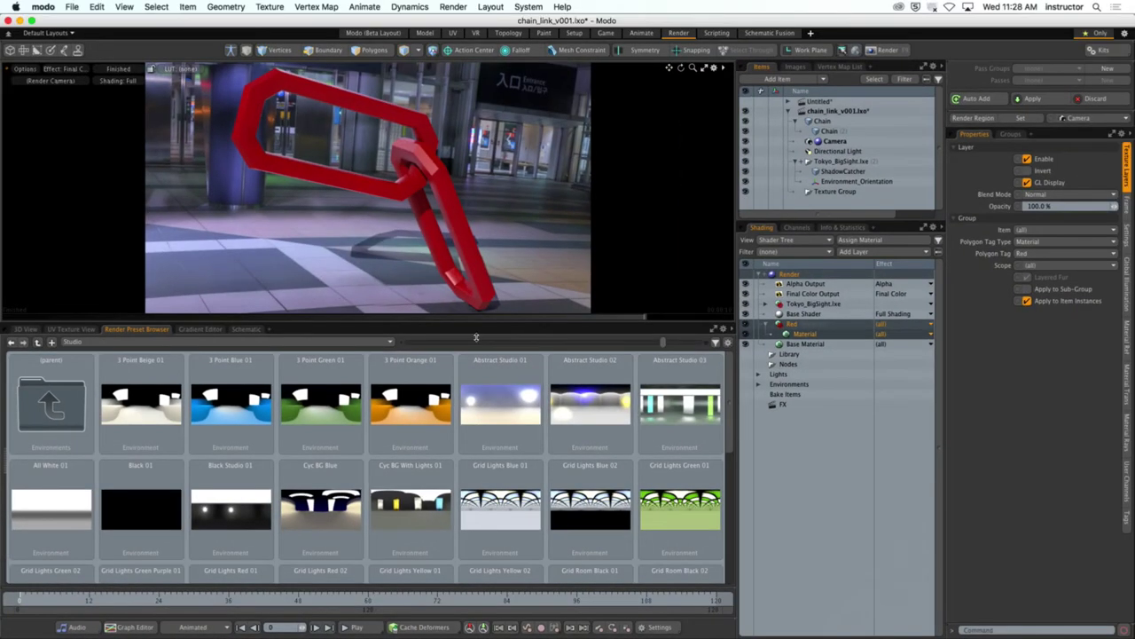
pyautogui.press('2')
# Expand Environments and Env_Background in the Shader Tree and select the Img_Env_Background image layer
pyautogui.click(769, 325)
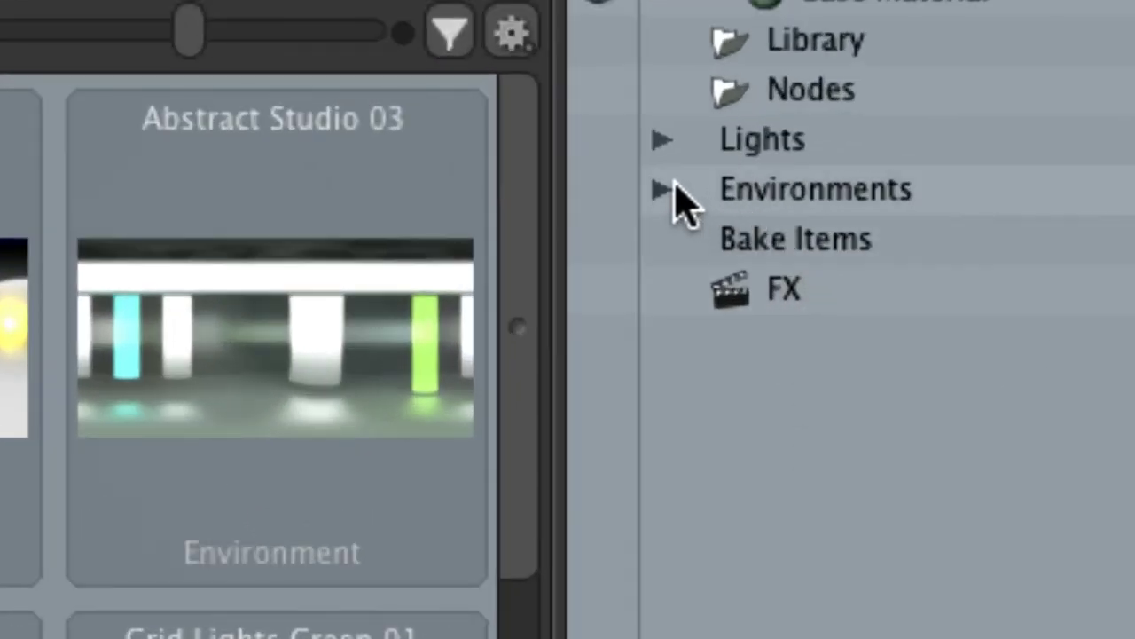
pyautogui.click(646, 194)
pyautogui.click(662, 189)
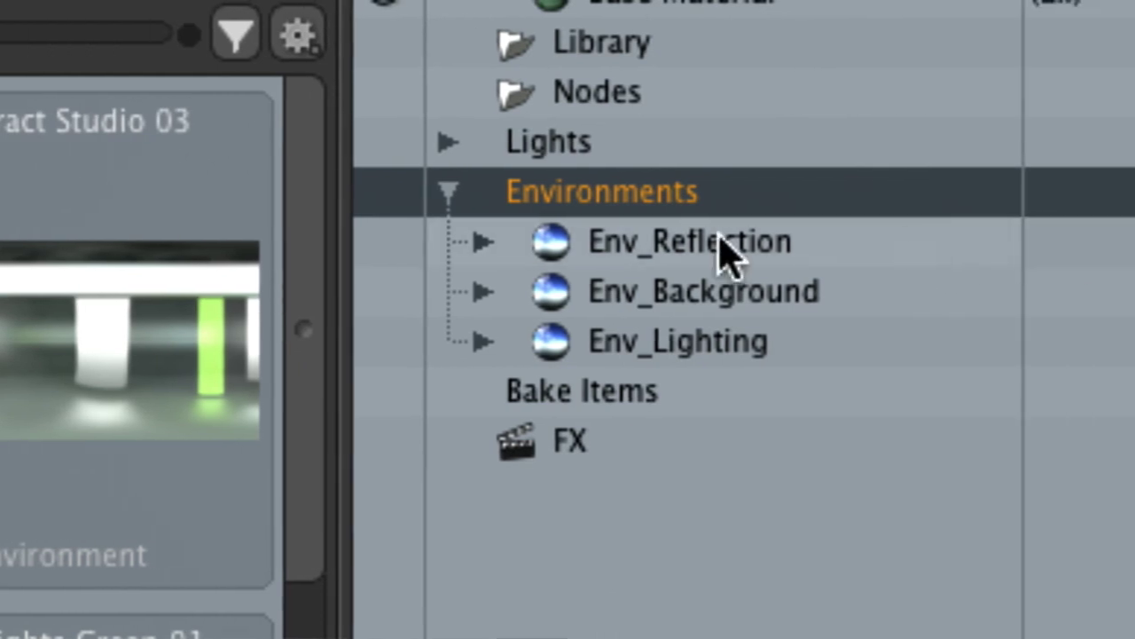
pyautogui.click(632, 246)
pyautogui.click(652, 301)
pyautogui.click(667, 330)
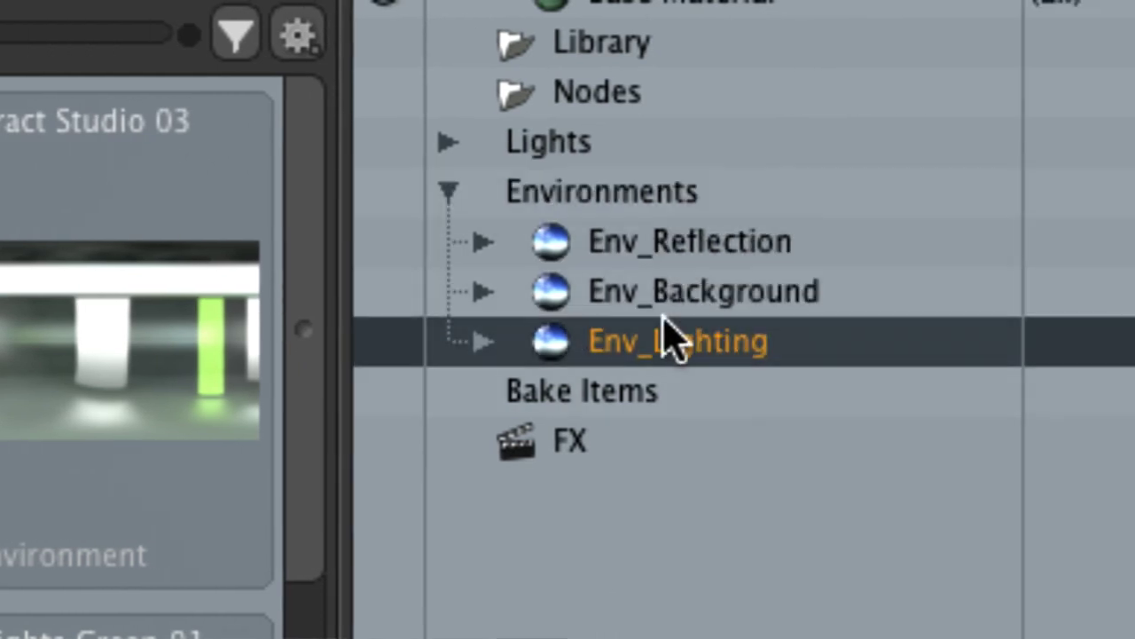
pyautogui.click(612, 296)
pyautogui.click(484, 293)
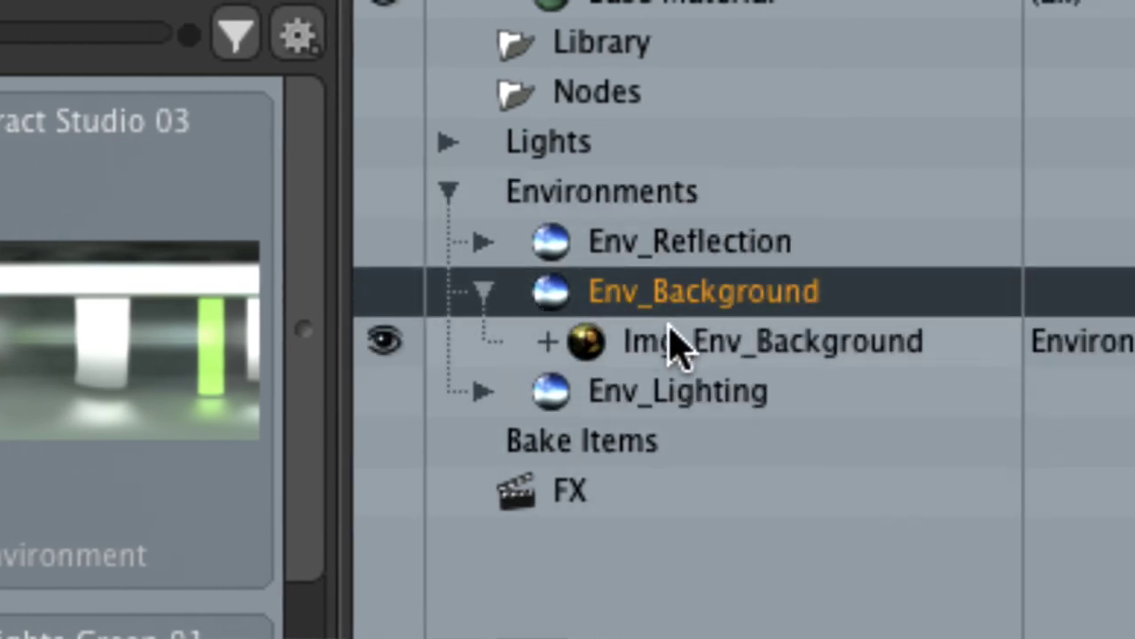
pyautogui.click(612, 345)
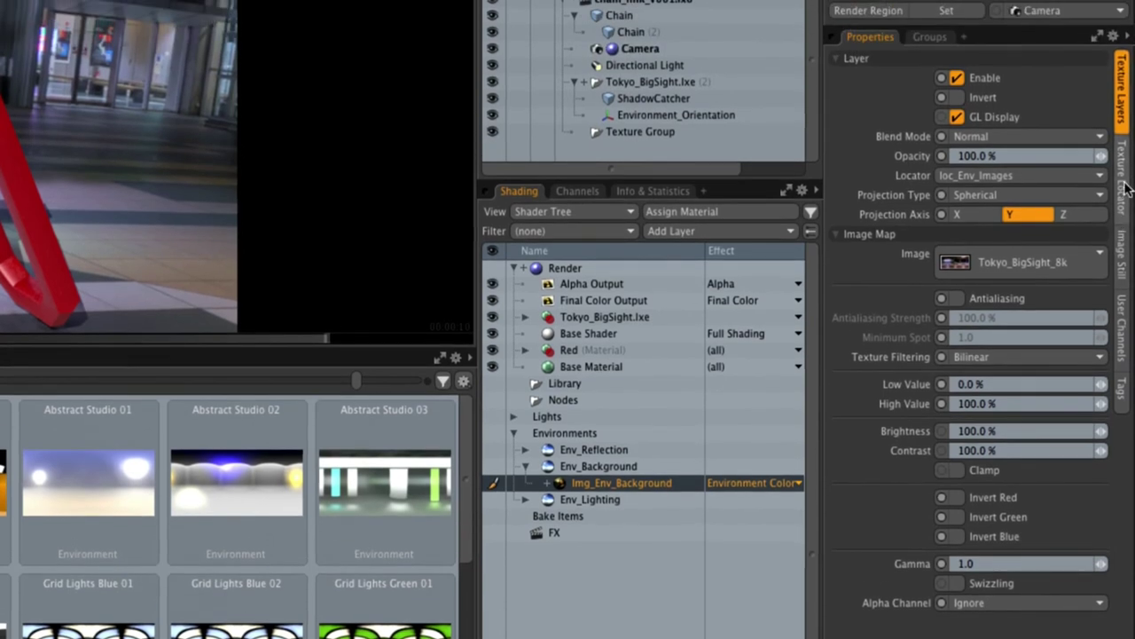
# Open the texture locator settings of Img_Env_Background, try editing its Y rotation and undo the last change
pyautogui.click(1124, 165)
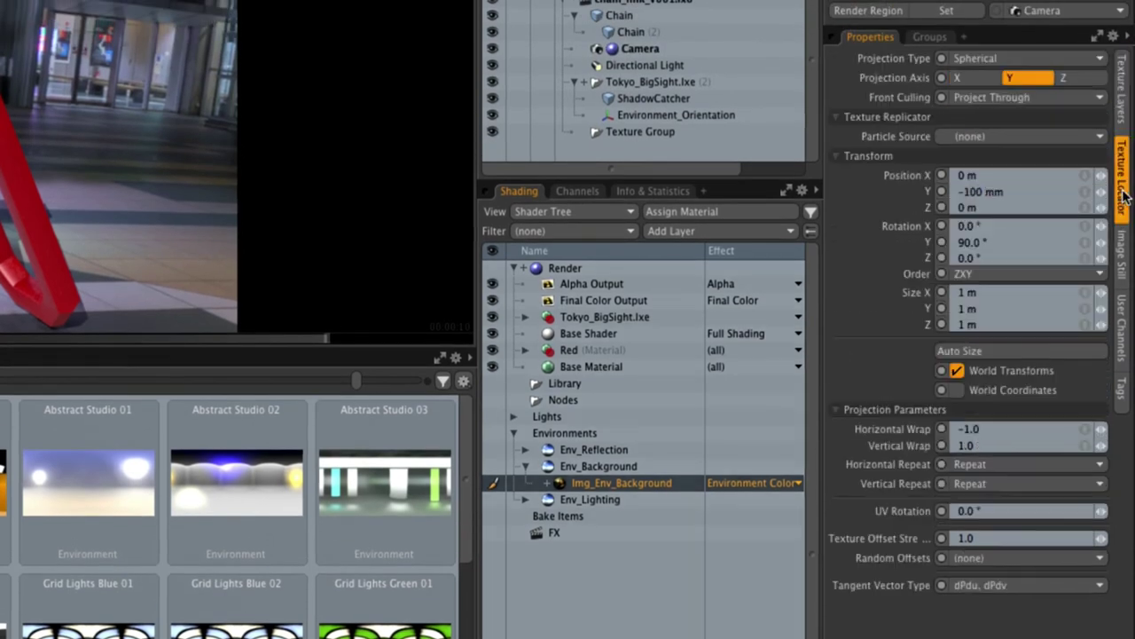
pyautogui.click(970, 241)
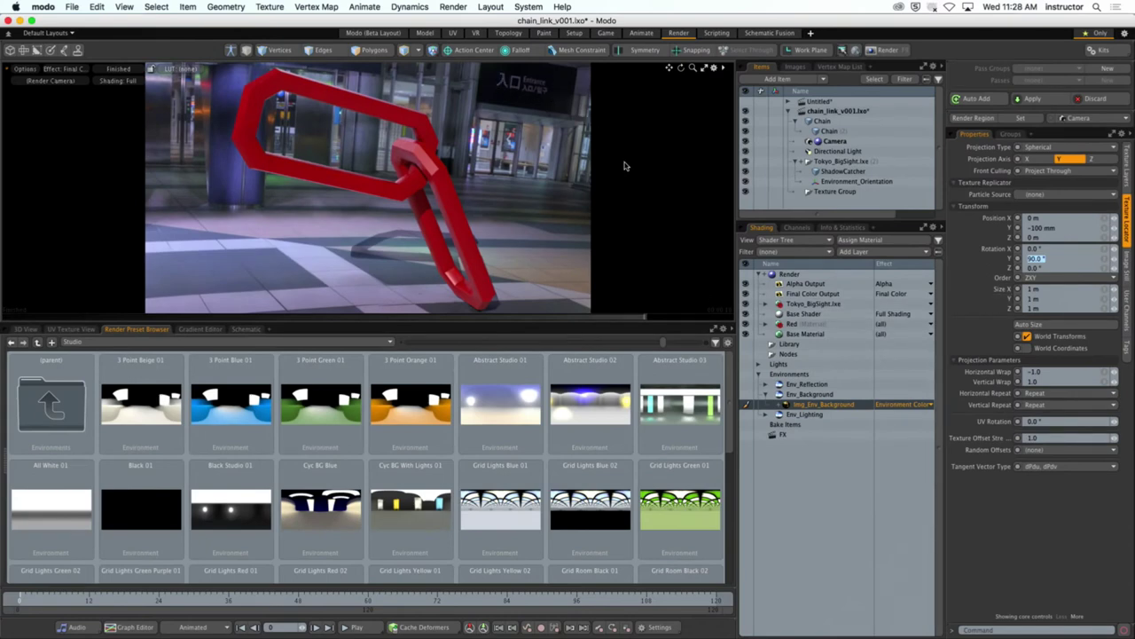
pyautogui.press('super+z')
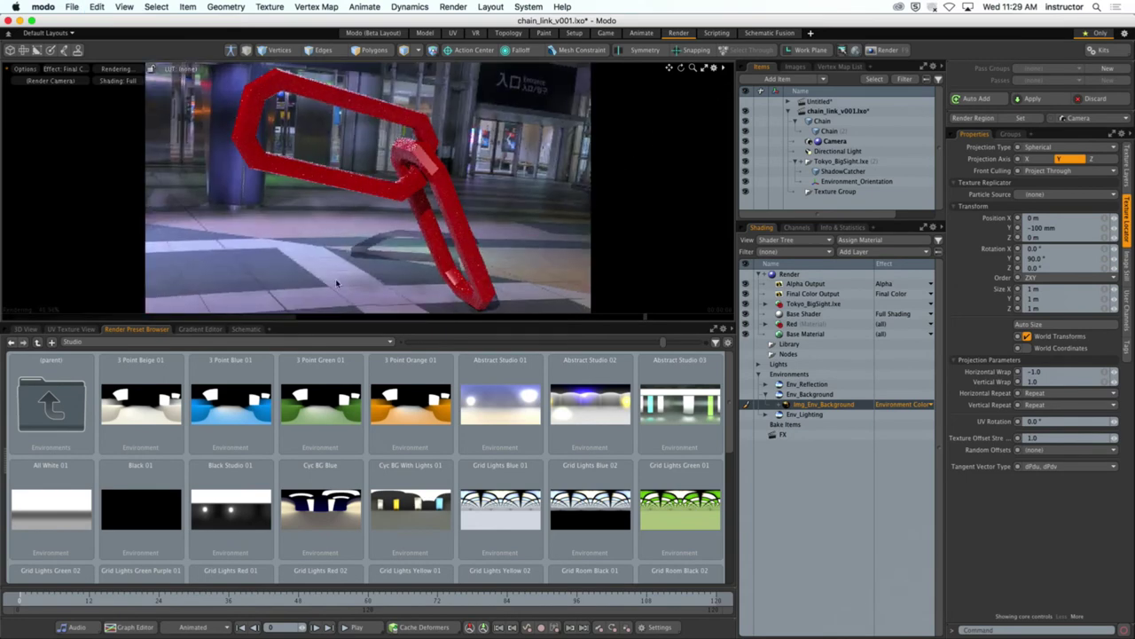
# Return to the 3D View, render the current frame and close the render window
pyautogui.click(26, 329)
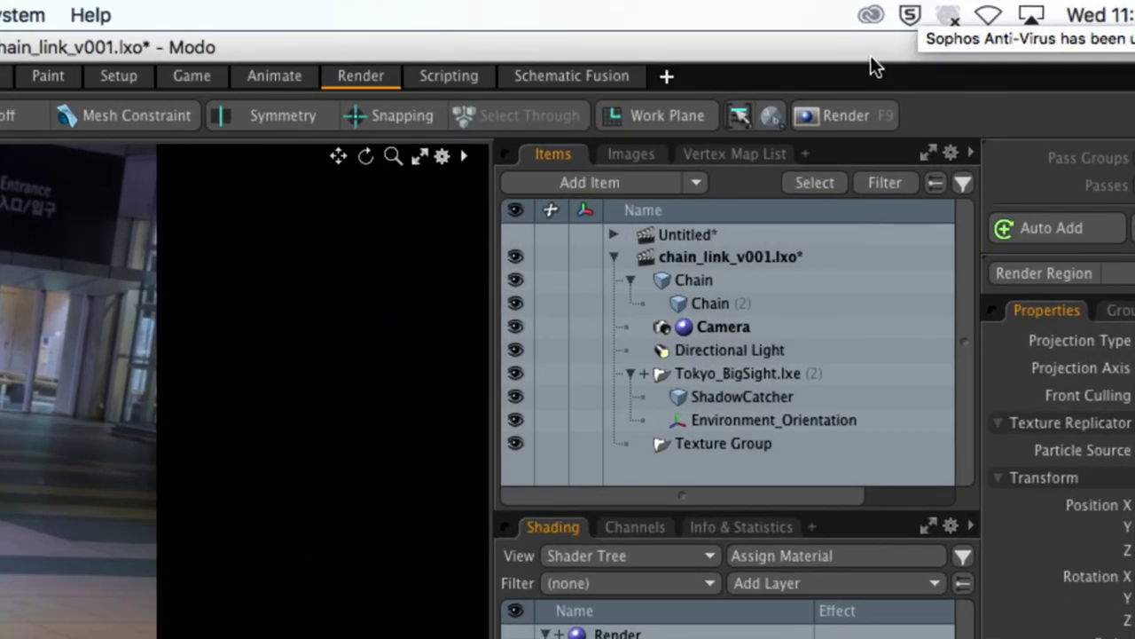
pyautogui.click(821, 130)
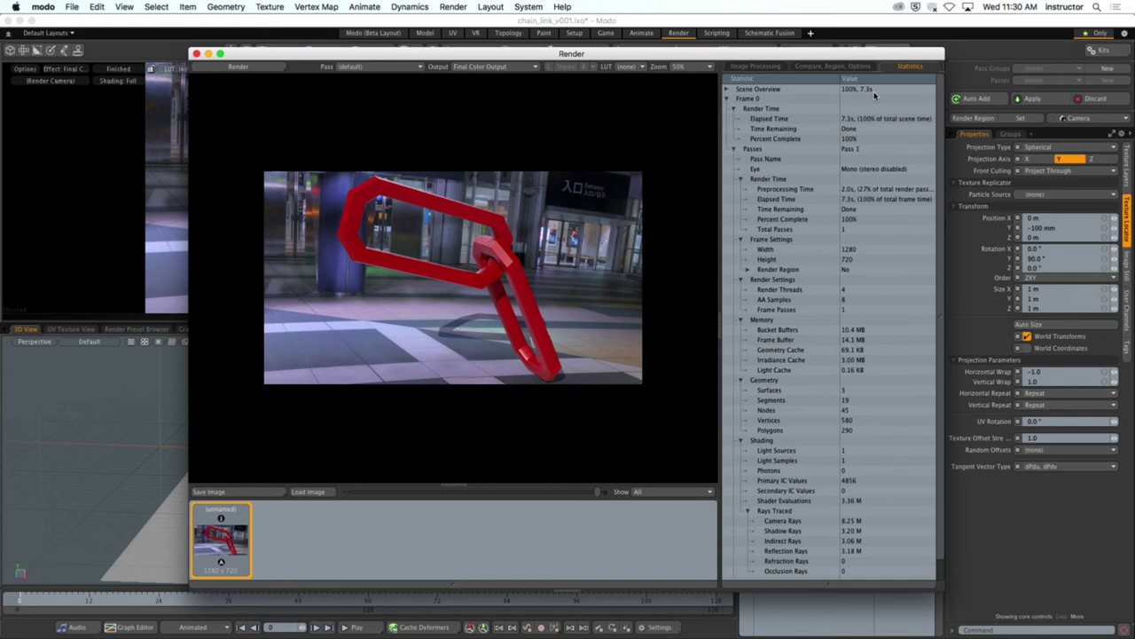
pyautogui.click(196, 53)
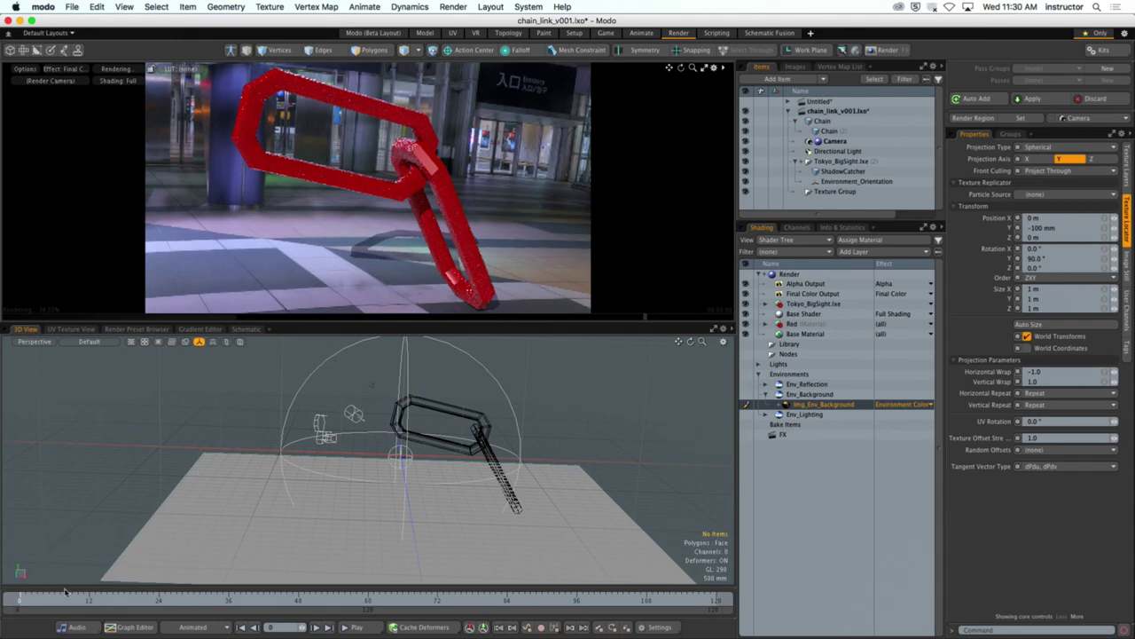
# Key the parent Chain link's transforms at frame 0 and try rotating it to about -51.5° around Z
pyautogui.click(462, 419)
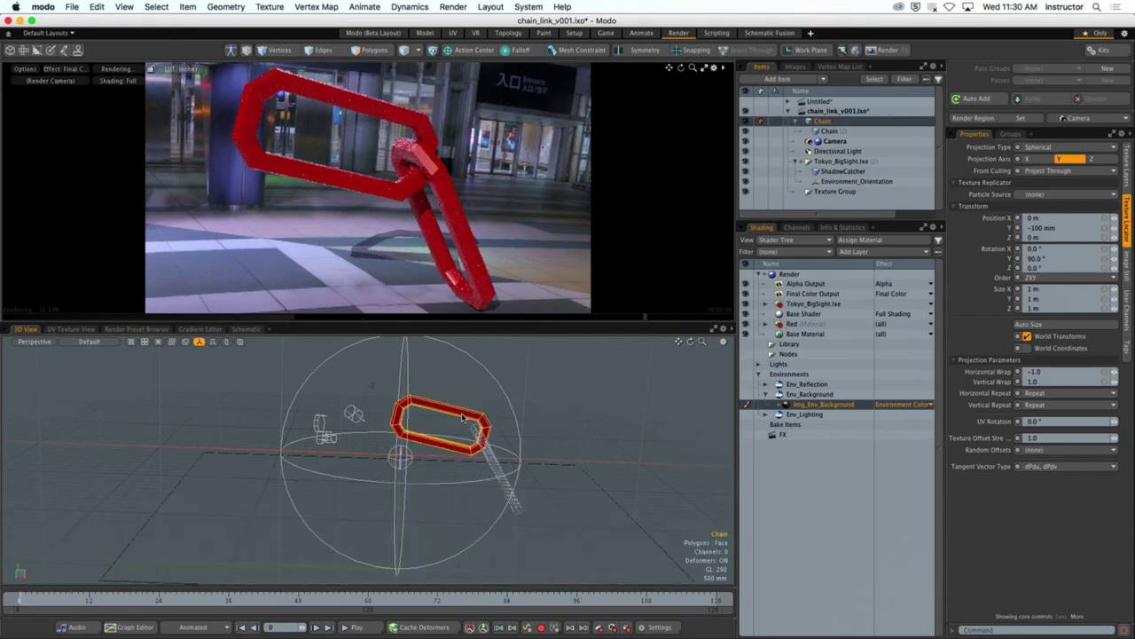
pyautogui.press('y')
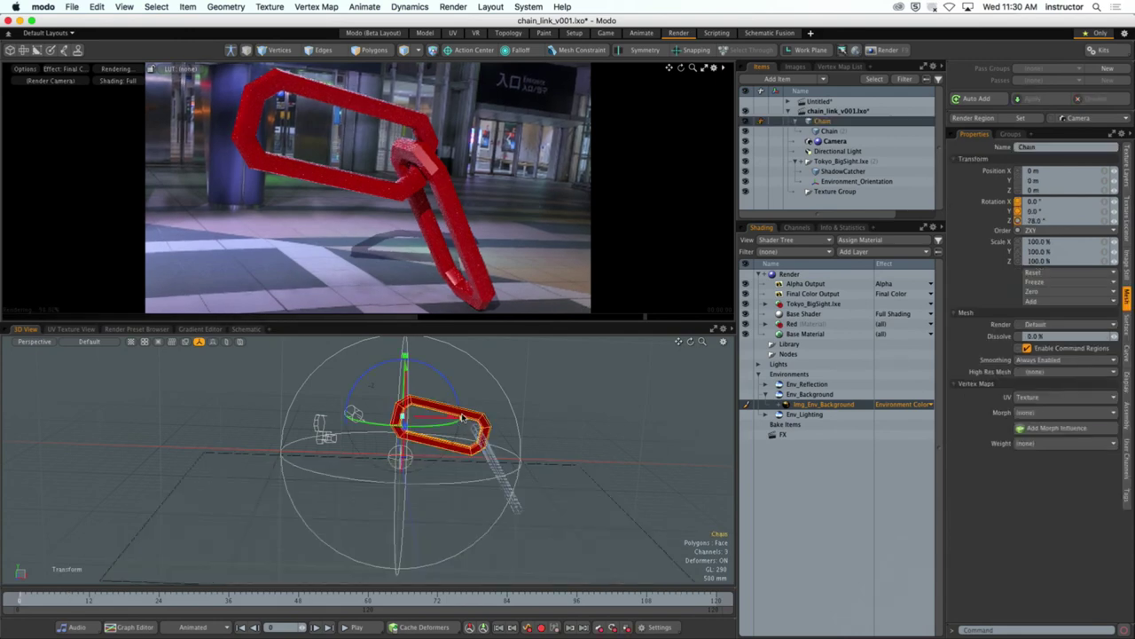
pyautogui.hotkey('ctrl', 't')
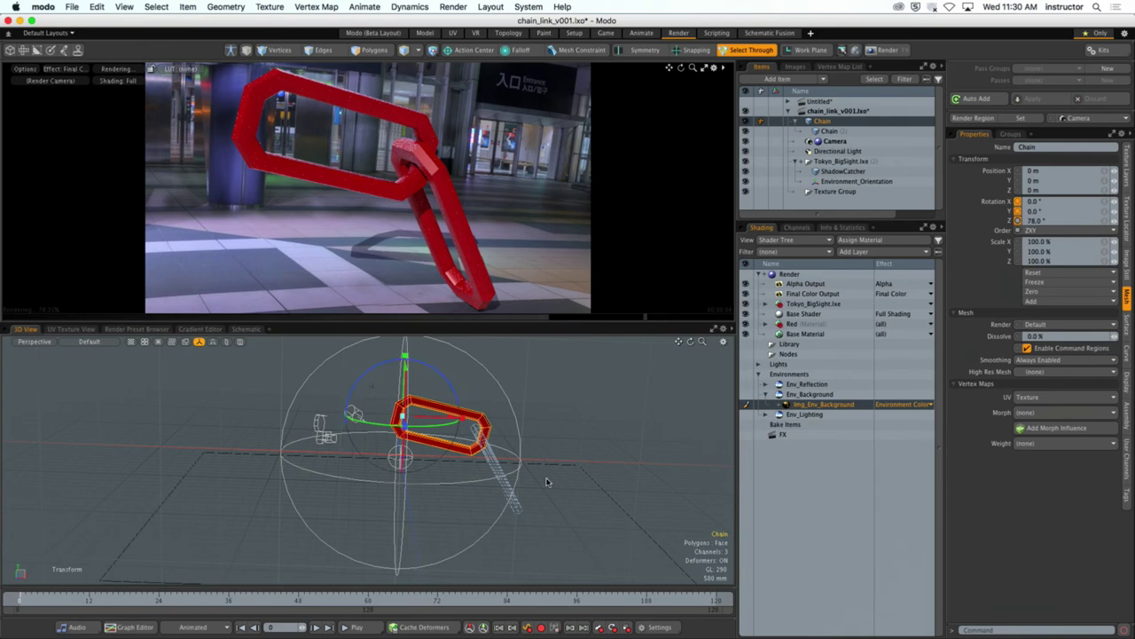
pyautogui.moveTo(448, 385); pyautogui.dragTo(398, 474)
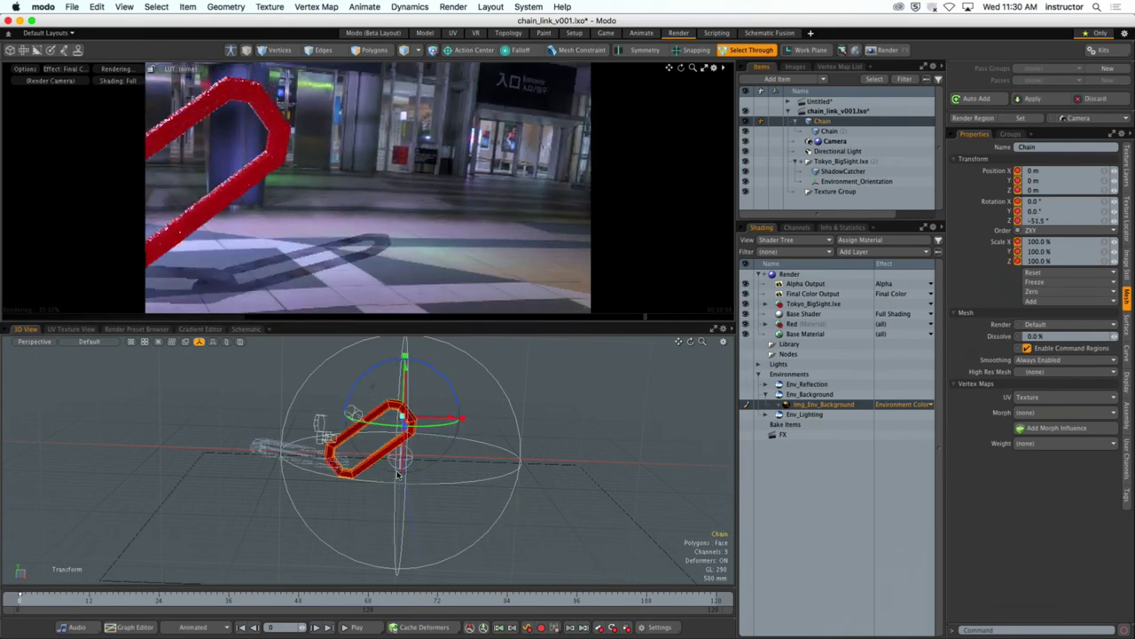
# Move to frame 10 and rotate the parent Chain link to about -91° around Z
pyautogui.click(78, 604)
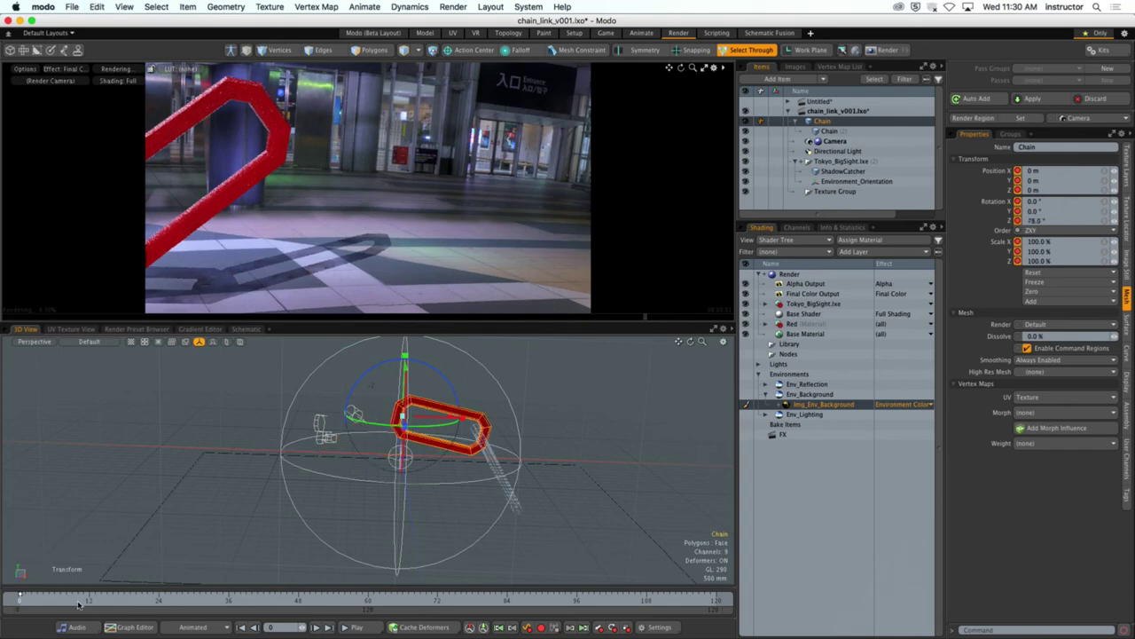
pyautogui.click(80, 601)
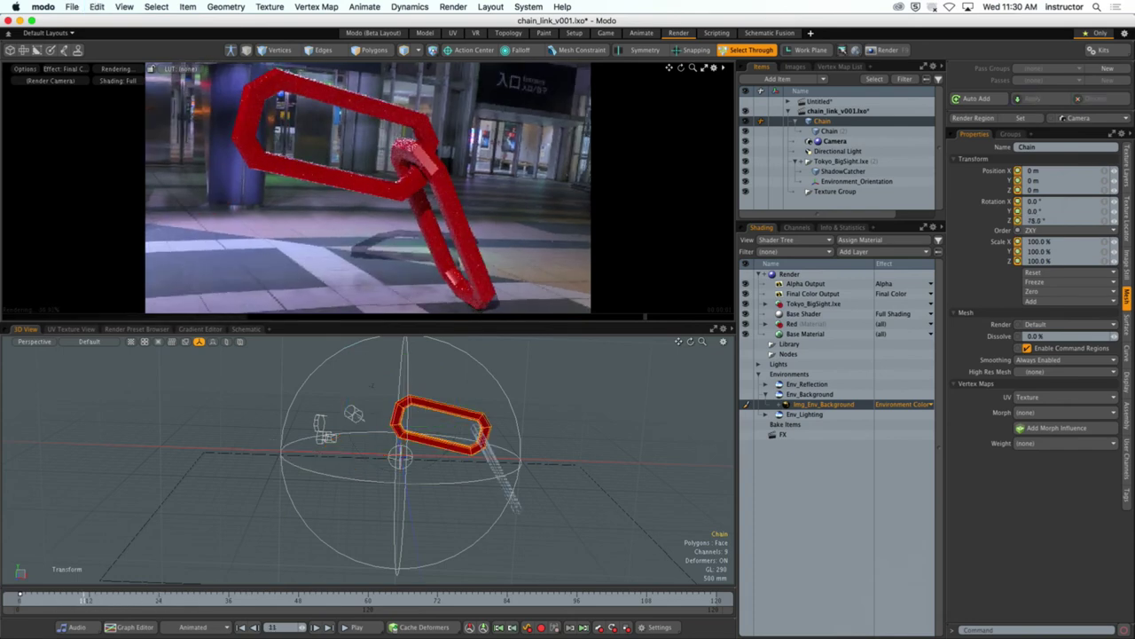
pyautogui.click(78, 601)
pyautogui.press('e')
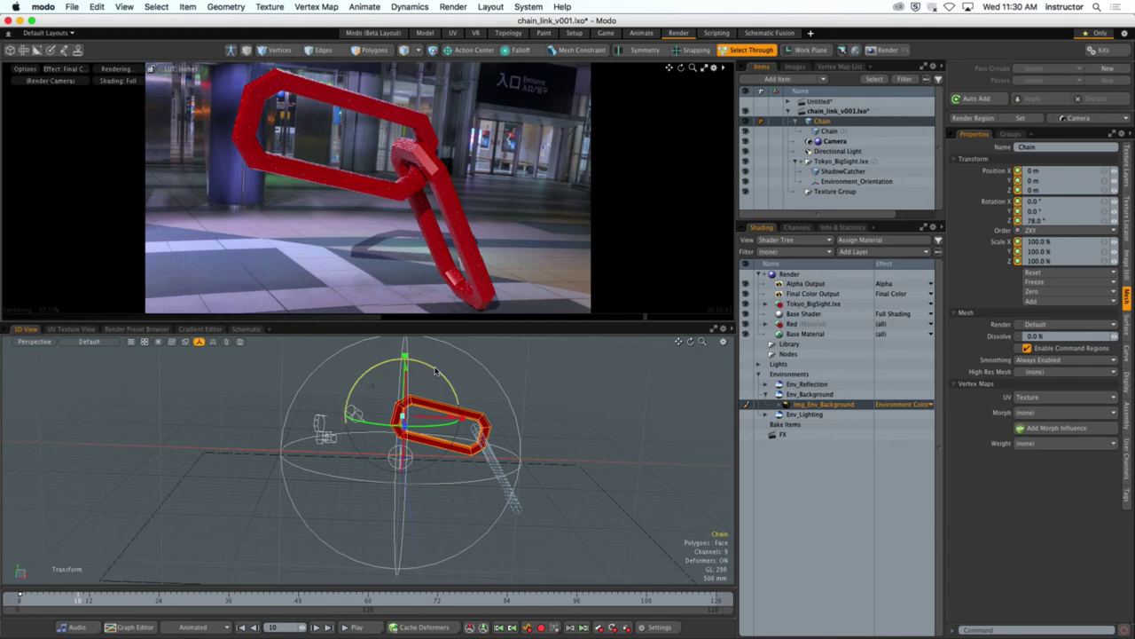
pyautogui.moveTo(436, 371); pyautogui.dragTo(417, 470)
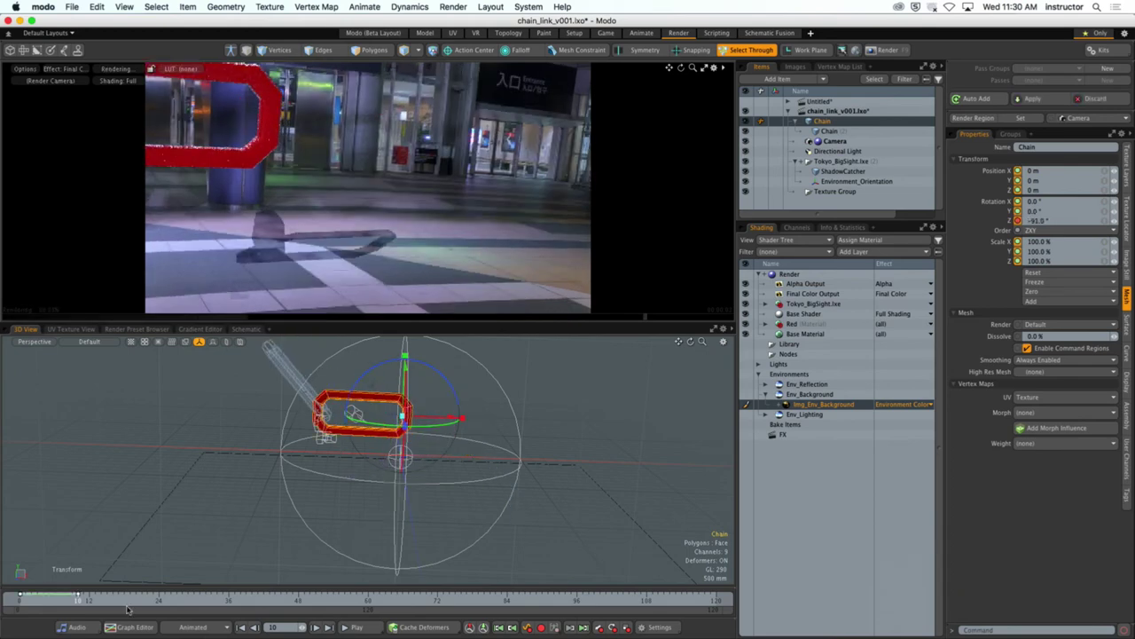
# Reframe the render camera on the chain at frame 0, and scrub the animation through frame 10 to frame 15
pyautogui.click(240, 627)
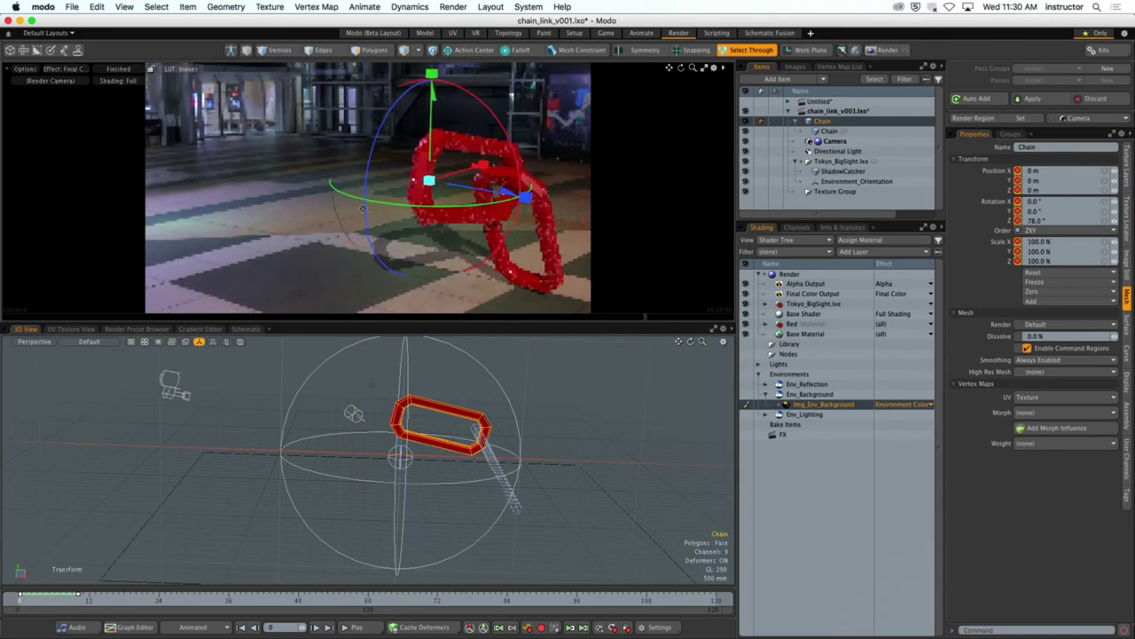
pyautogui.keyDown('alt'); pyautogui.moveTo(363, 209); pyautogui.dragTo(377, 219); pyautogui.keyUp('alt')
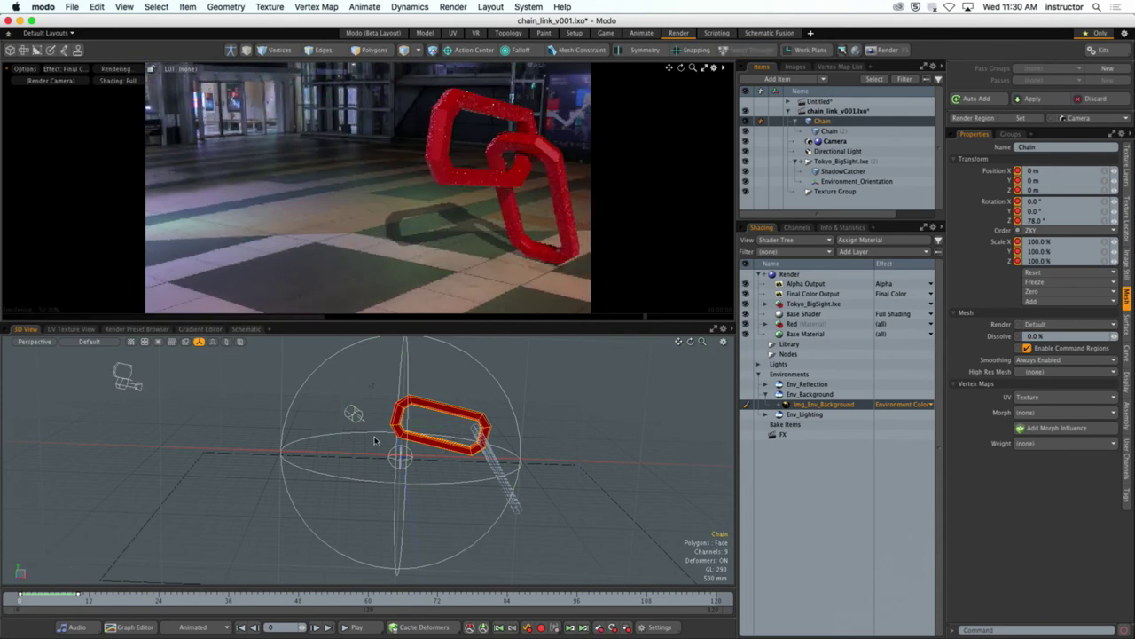
pyautogui.hotkey('ctrl', 'space')
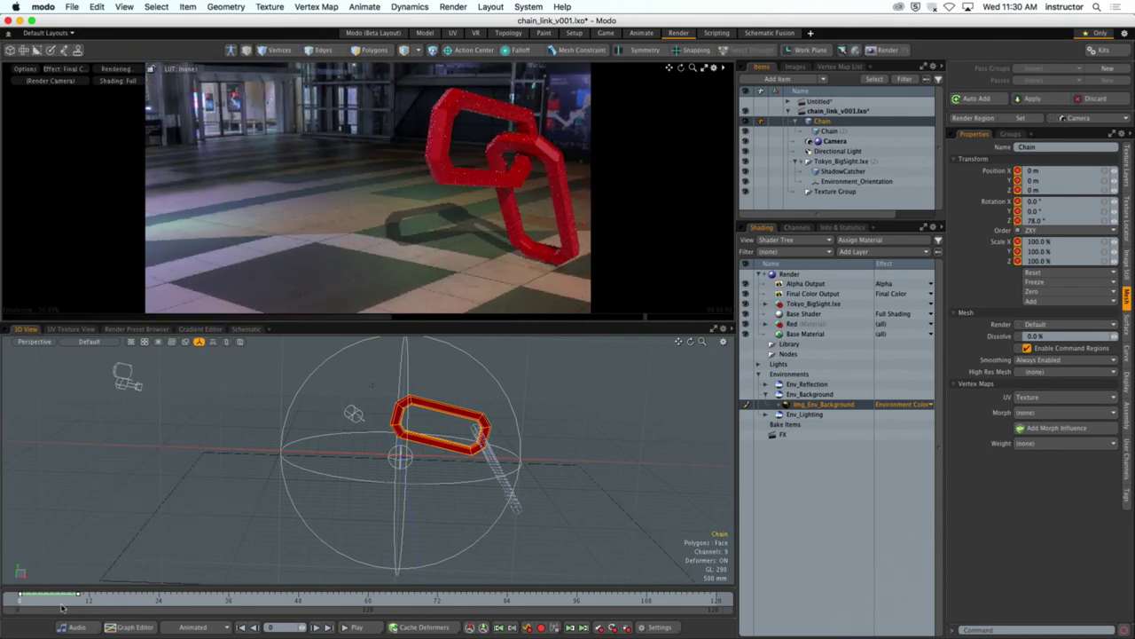
pyautogui.moveTo(62, 607)
pyautogui.mouseDown()
pyautogui.moveTo(80, 603)
pyautogui.moveTo(53, 604)
pyautogui.moveTo(77, 603)
pyautogui.mouseUp()
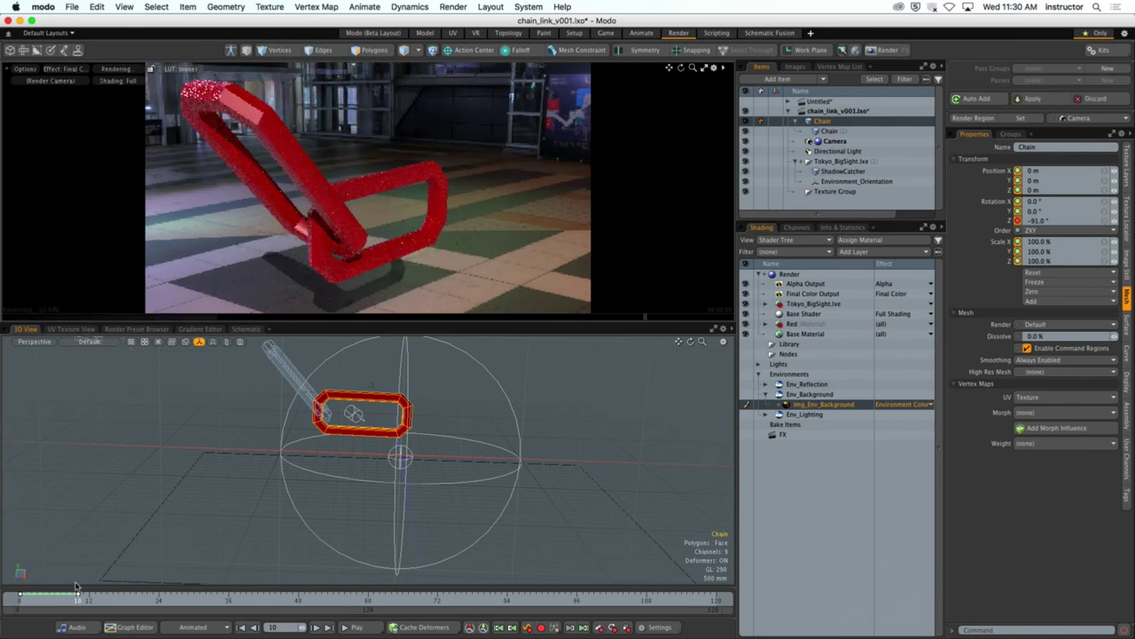
pyautogui.moveTo(76, 599); pyautogui.dragTo(106, 601)
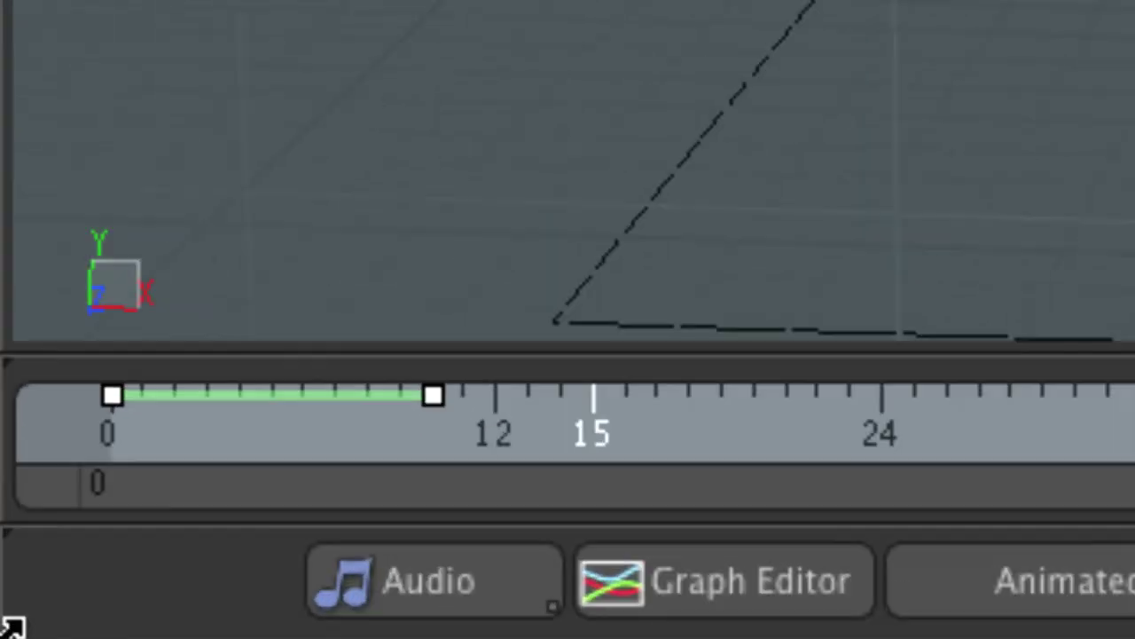
# Set up an animation render as an image sequence from frame 0 to frame 10 and accept the settings
pyautogui.moveTo(47, 547); pyautogui.dragTo(196, 550)
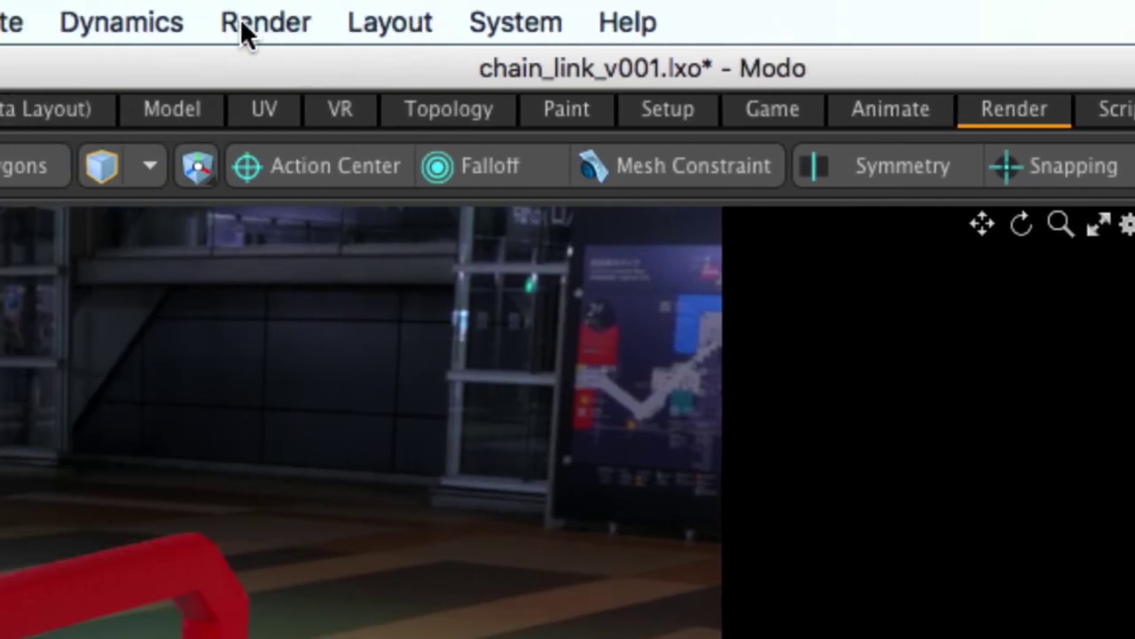
pyautogui.click(269, 28)
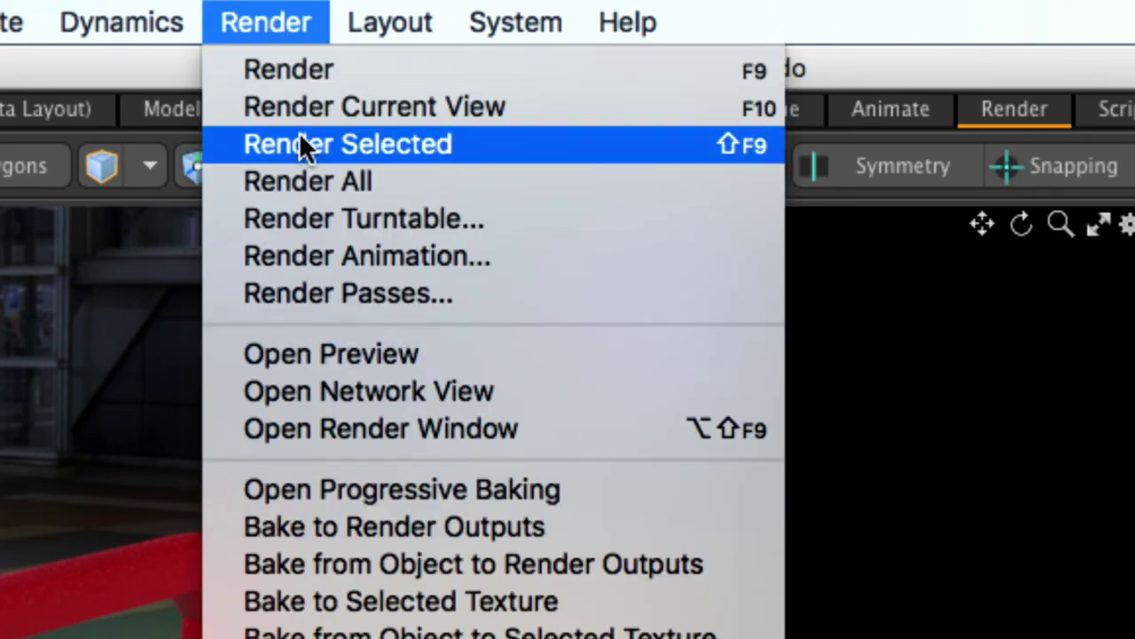
pyautogui.click(486, 252)
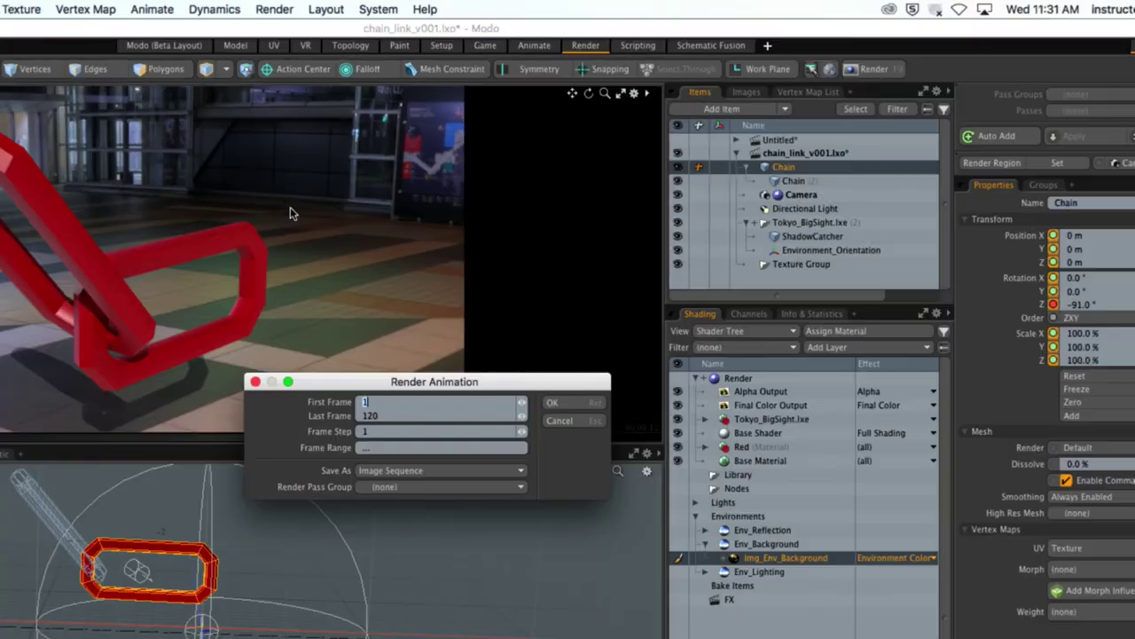
pyautogui.moveTo(404, 382); pyautogui.dragTo(476, 172)
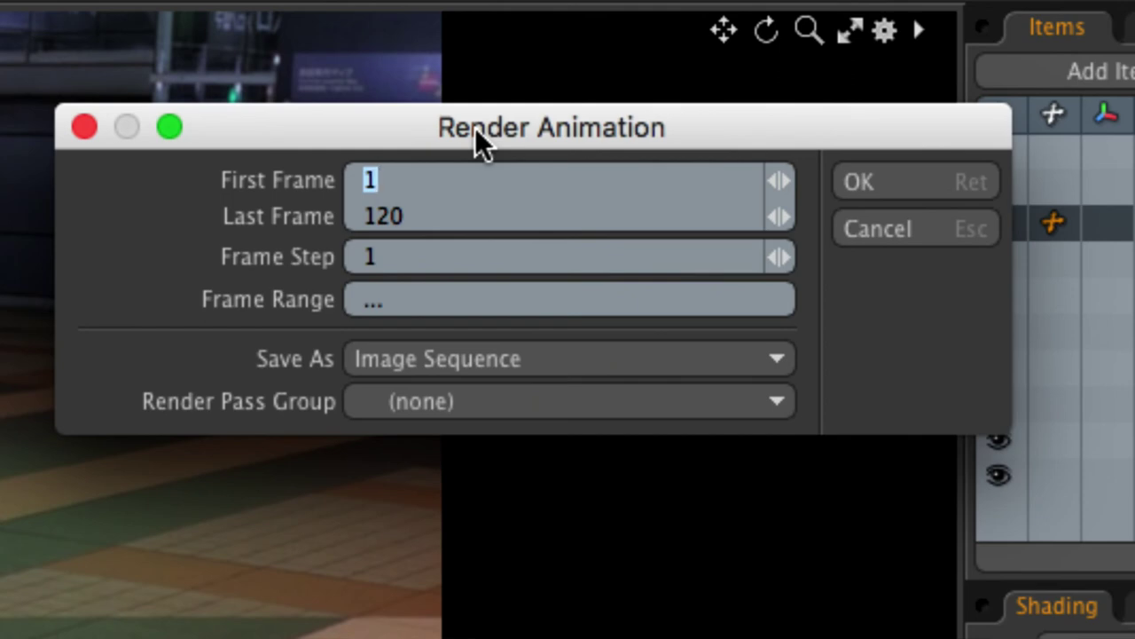
pyautogui.write('0')
pyautogui.click(424, 216)
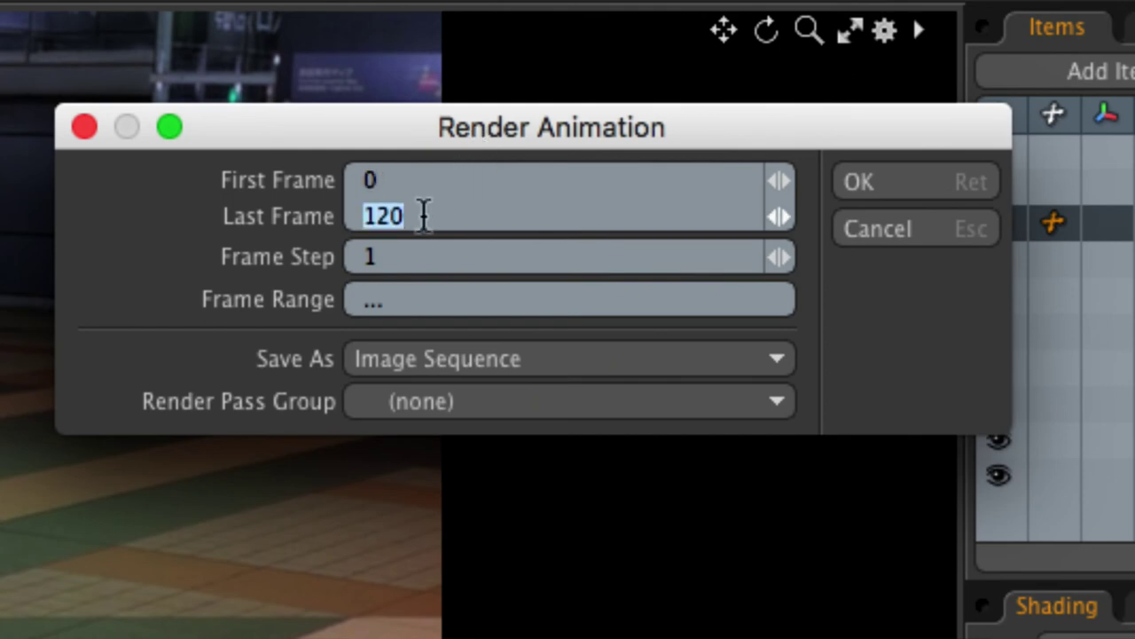
pyautogui.write('10')
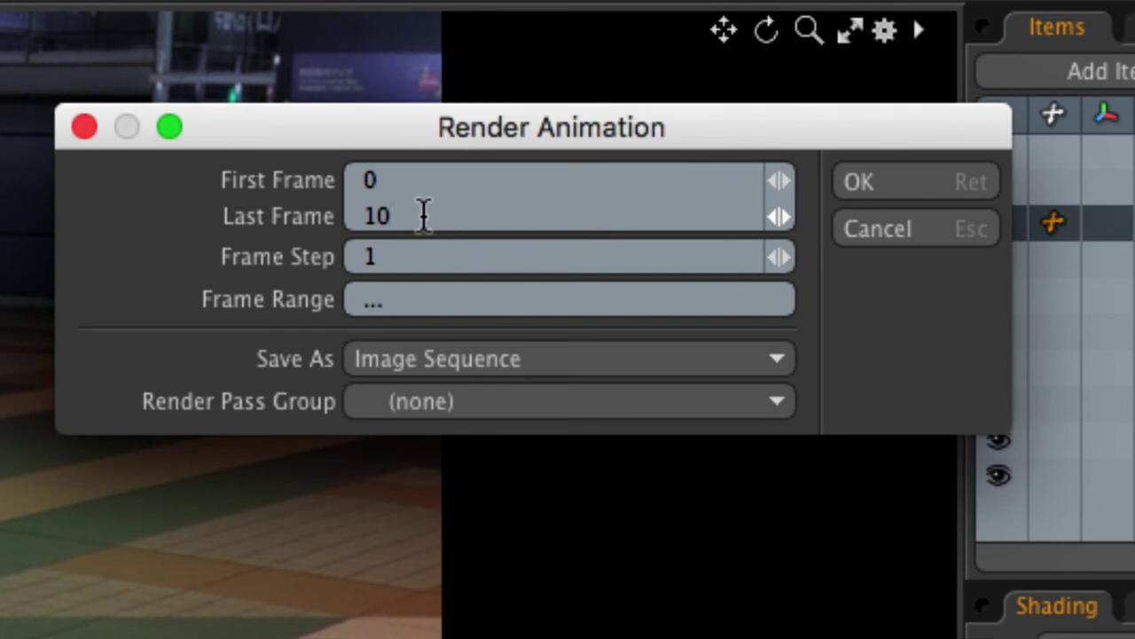
pyautogui.click(424, 216)
pyautogui.click(416, 297)
pyautogui.doubleClick(415, 297)
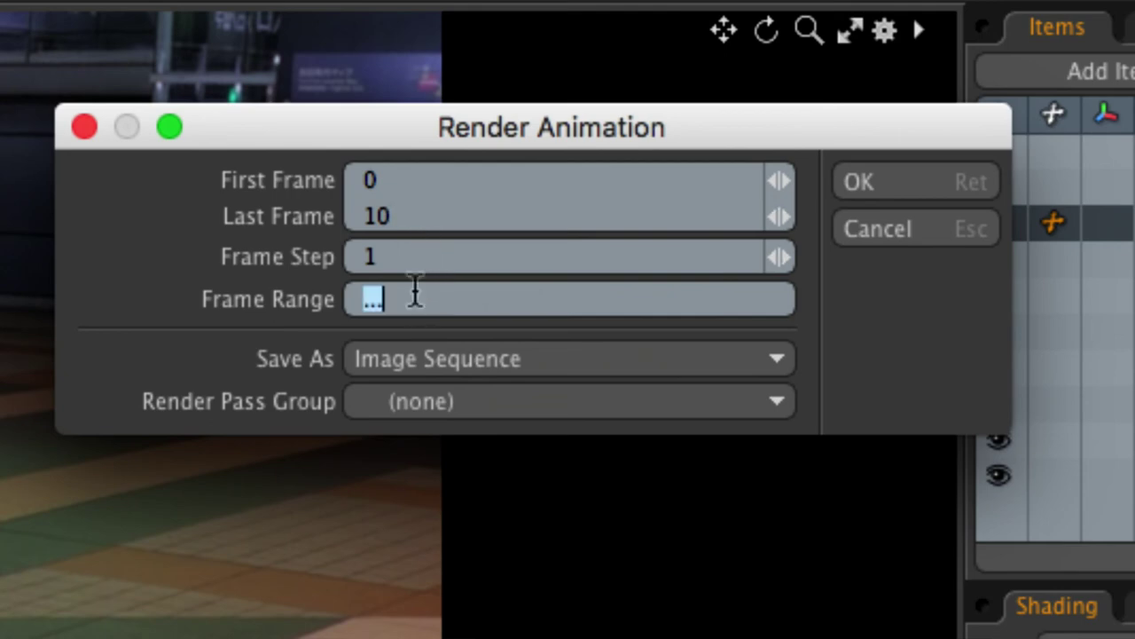
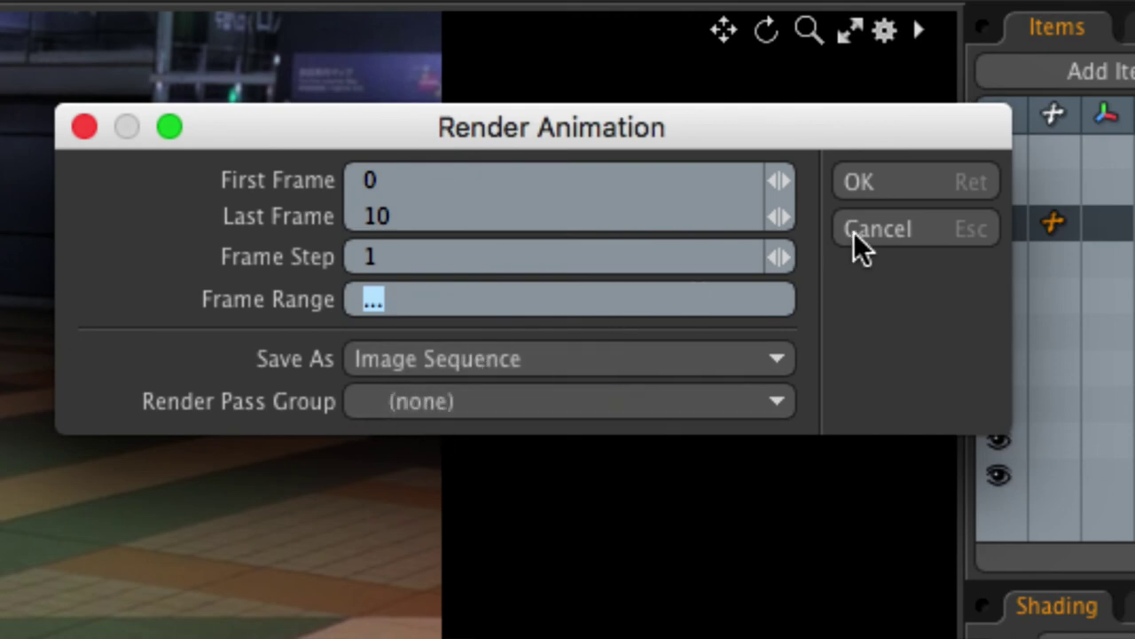
pyautogui.click(865, 200)
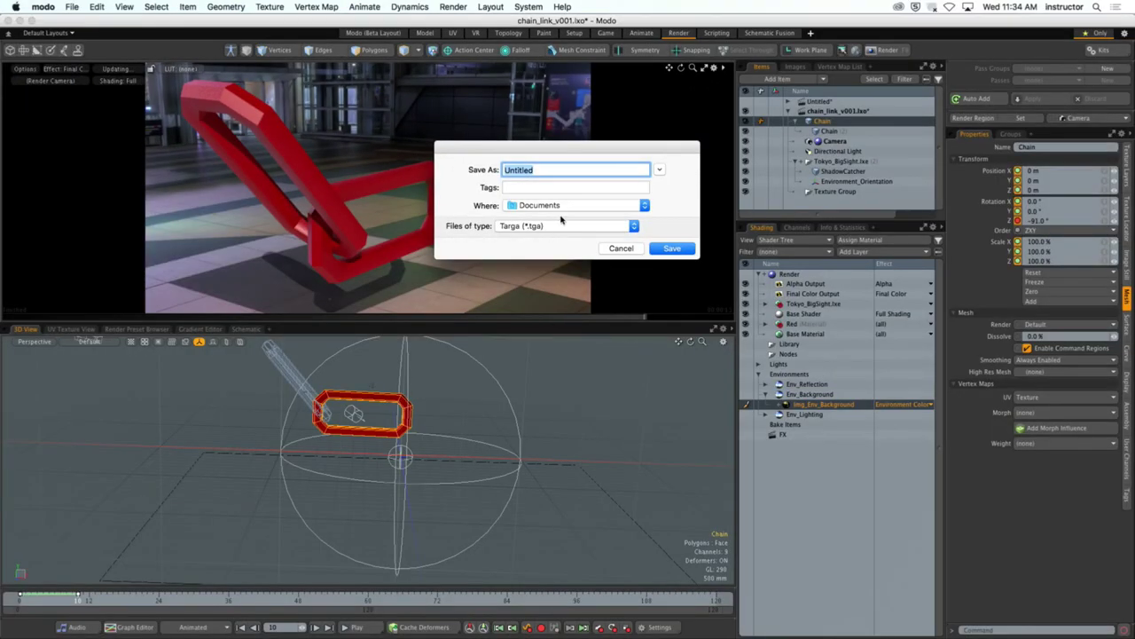
# Save the image sequence to the Desktop as test_ in Portable Network Graphic PNG format and start the render
pyautogui.press('super+d')
pyautogui.write('test_')
pyautogui.click(637, 227)
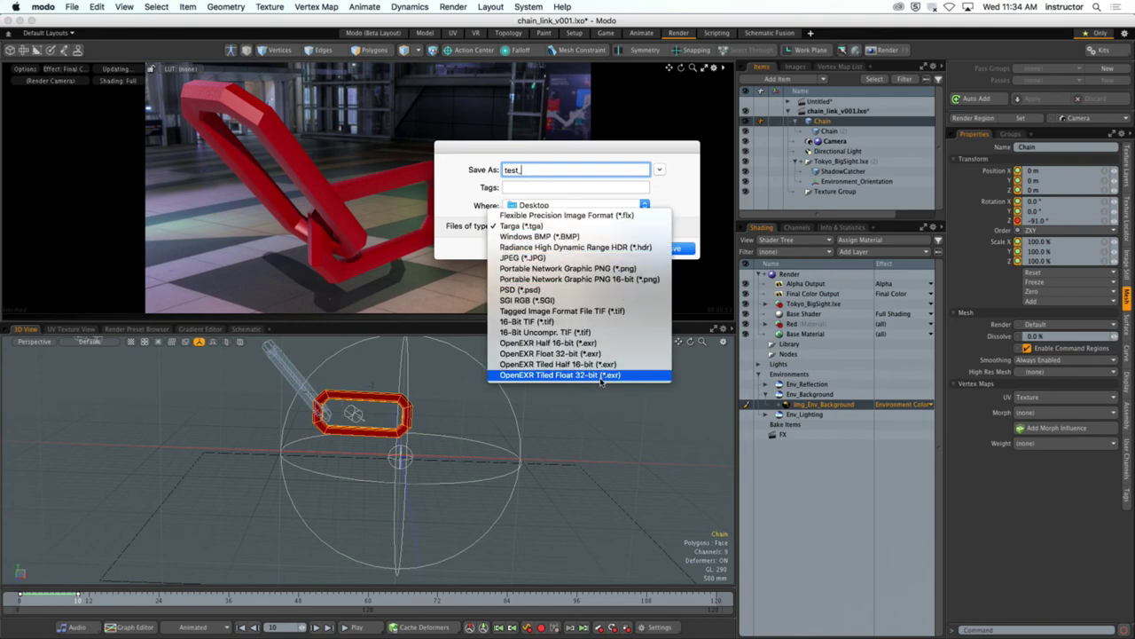
pyautogui.click(619, 268)
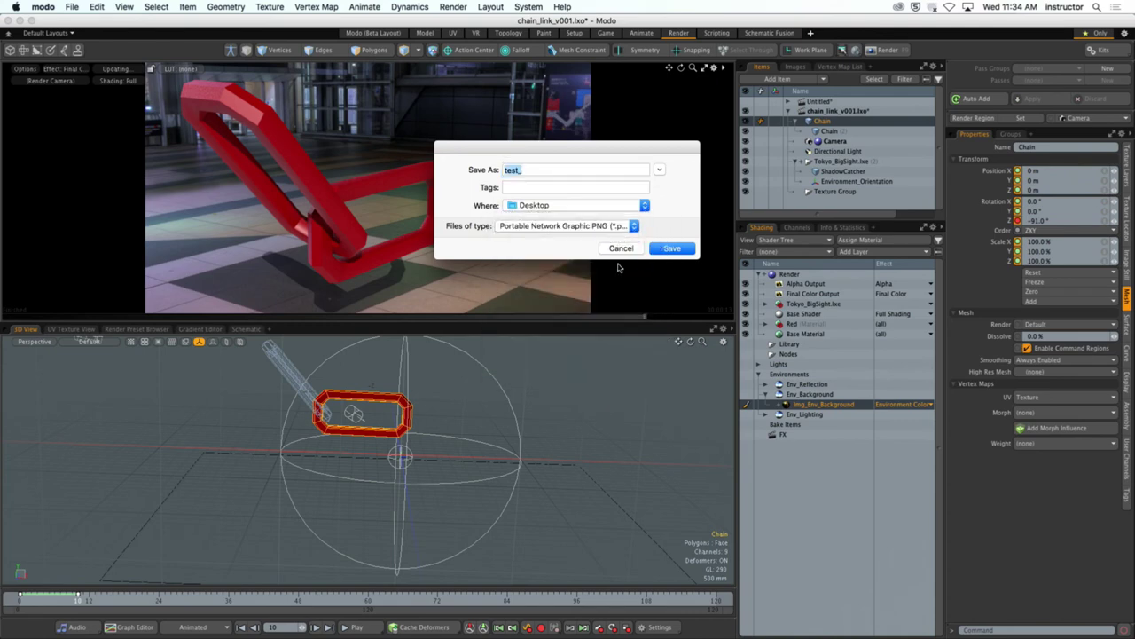
pyautogui.click(681, 251)
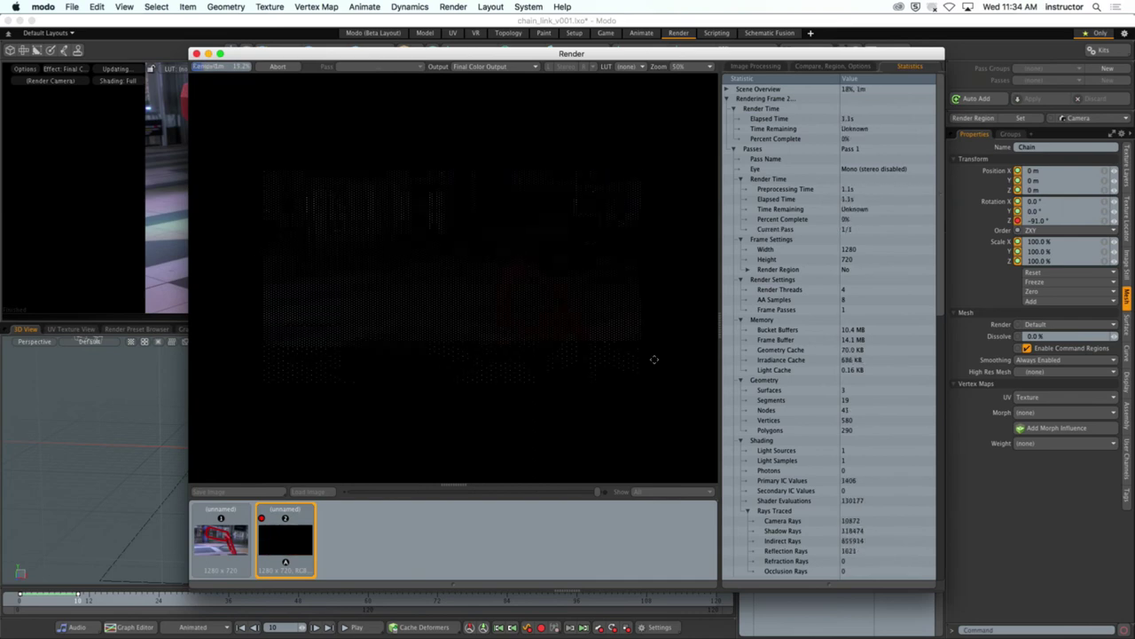
# Switch to Finder, show the Desktop folder as a list and examine the rendered PNG frames
pyautogui.moveTo(615, 633)
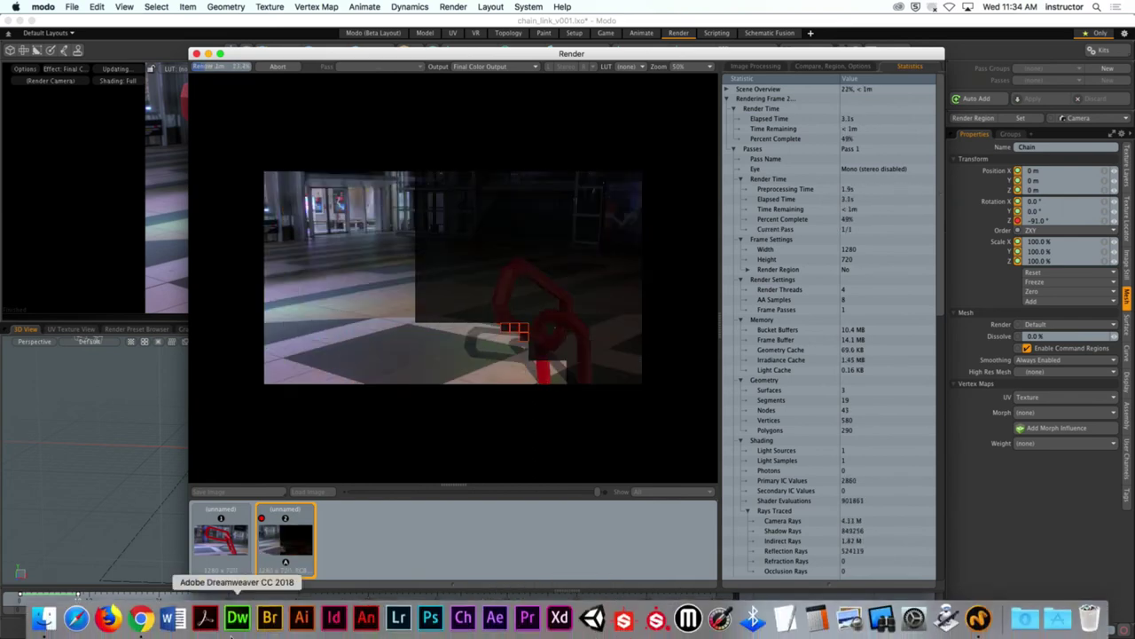
pyautogui.click(47, 623)
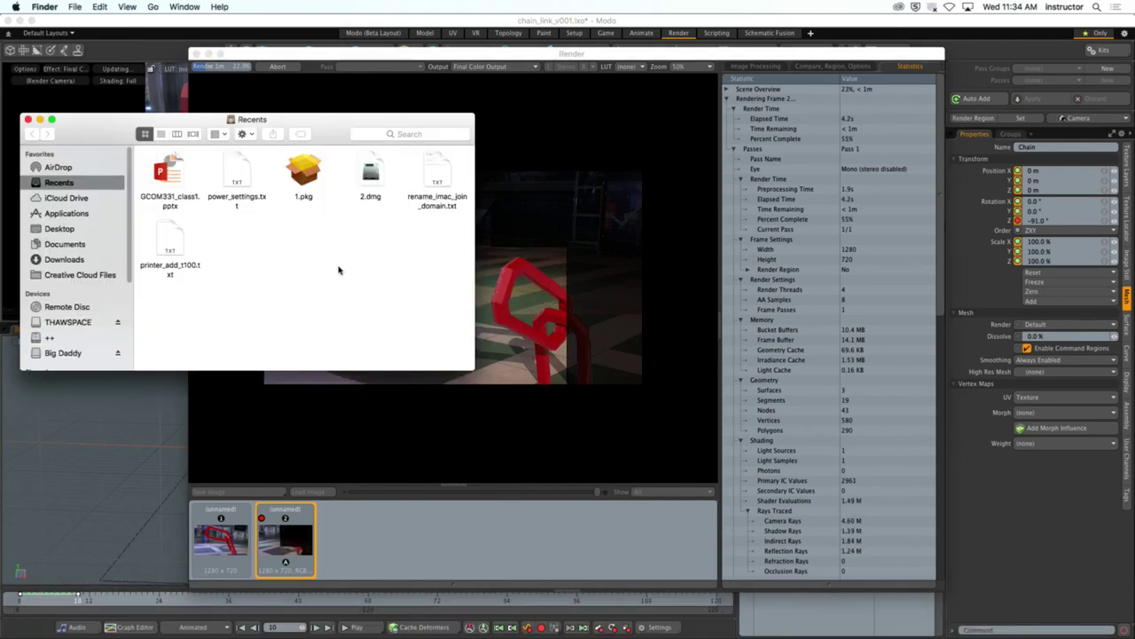
pyautogui.click(78, 230)
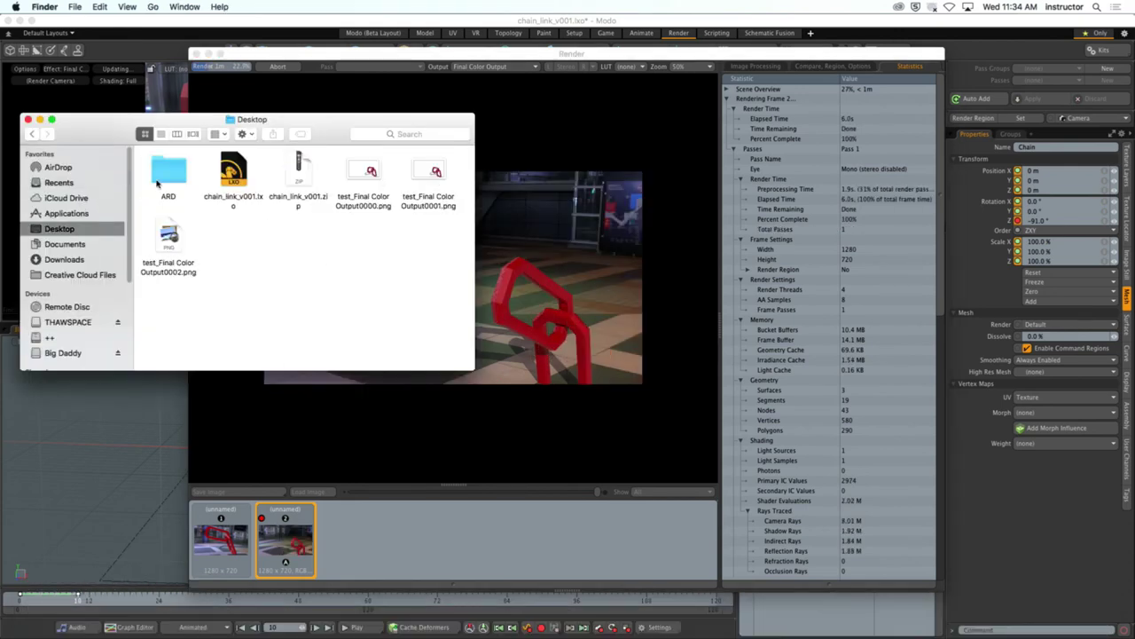
pyautogui.click(160, 133)
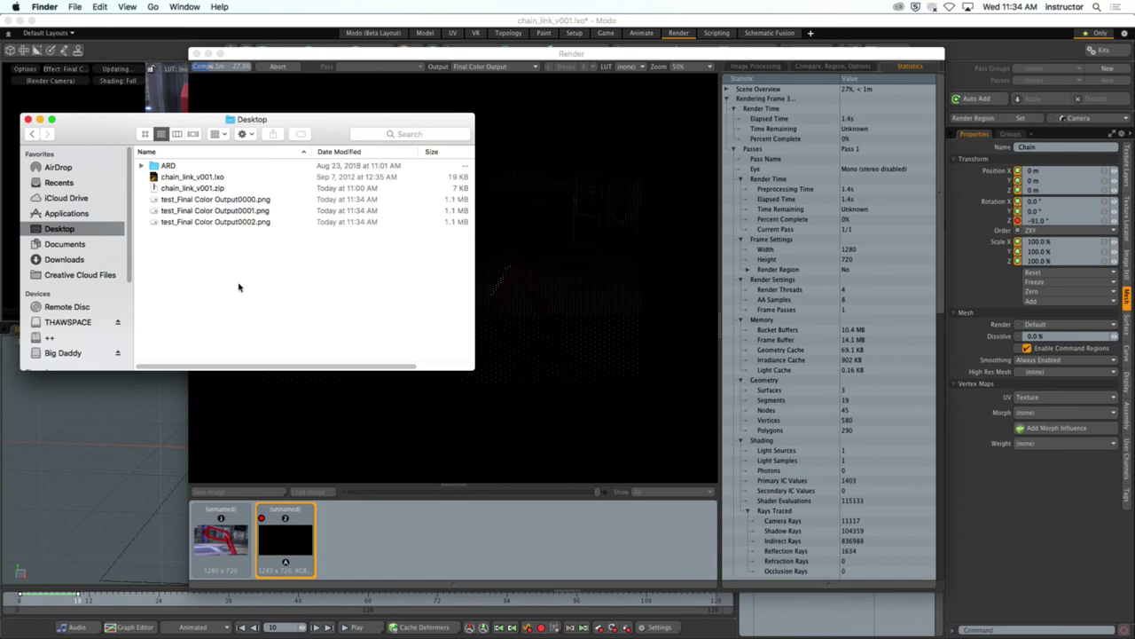
pyautogui.click(292, 199)
pyautogui.keyDown('shift'); pyautogui.click(302, 222); pyautogui.keyUp('shift')
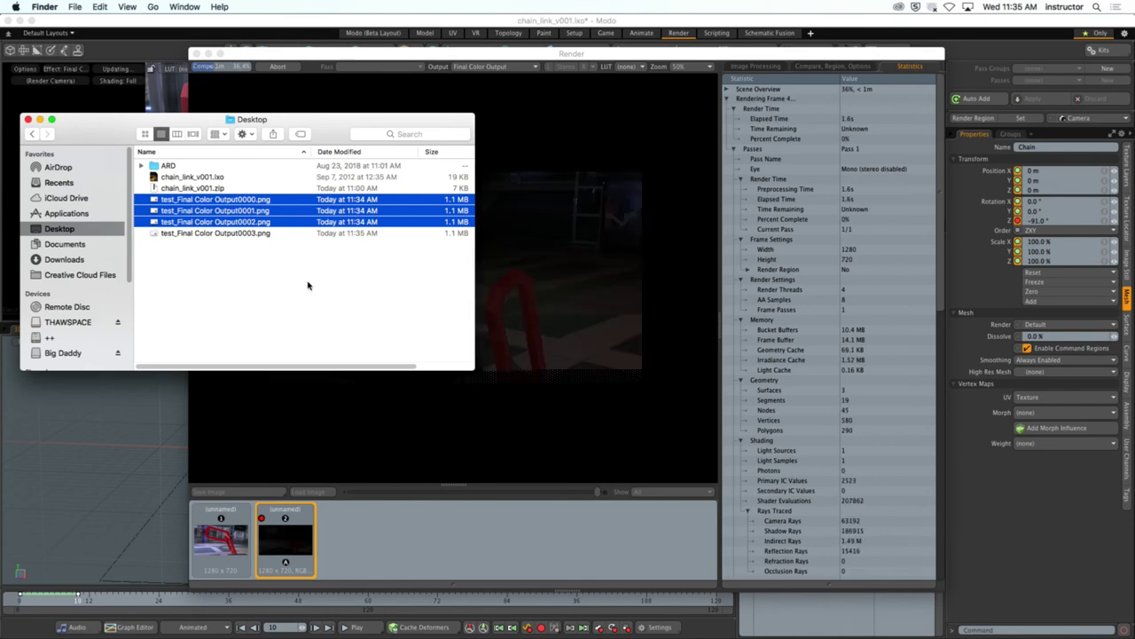
pyautogui.click(301, 291)
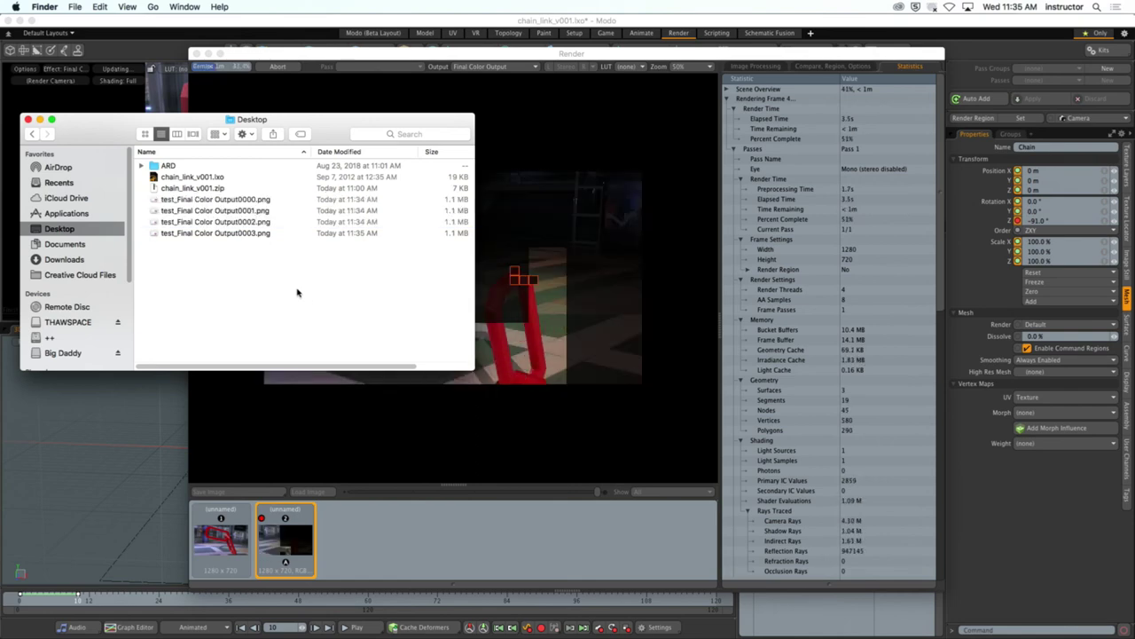
# View test_Final Color Output0000.png in Preview and close the image
pyautogui.doubleClick(257, 200)
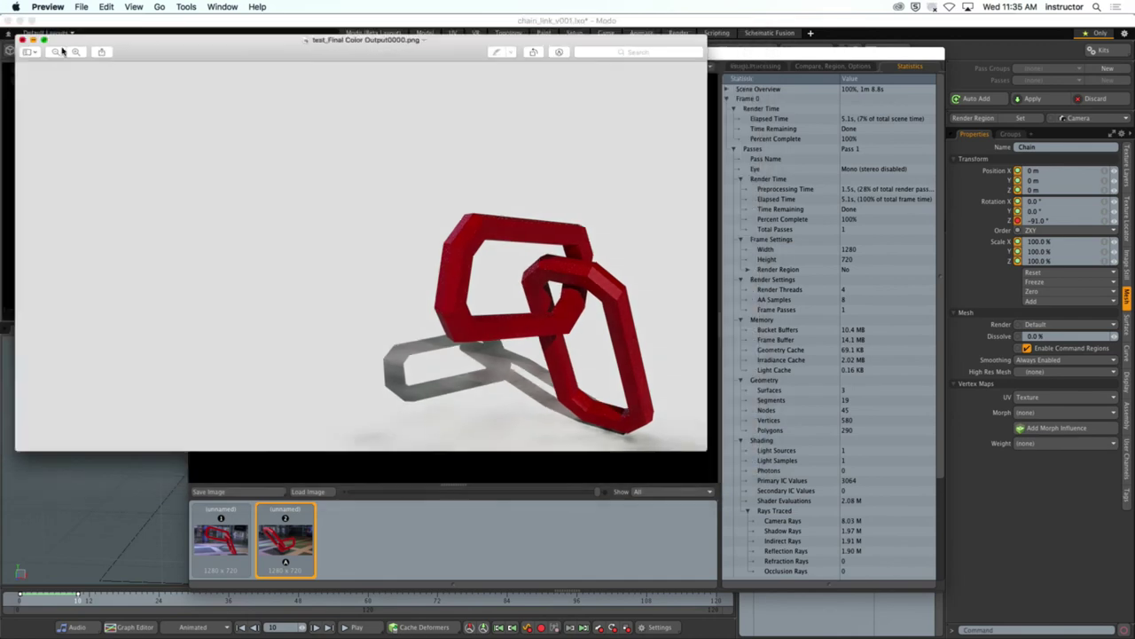
pyautogui.click(10, 23)
pyautogui.click(355, 52)
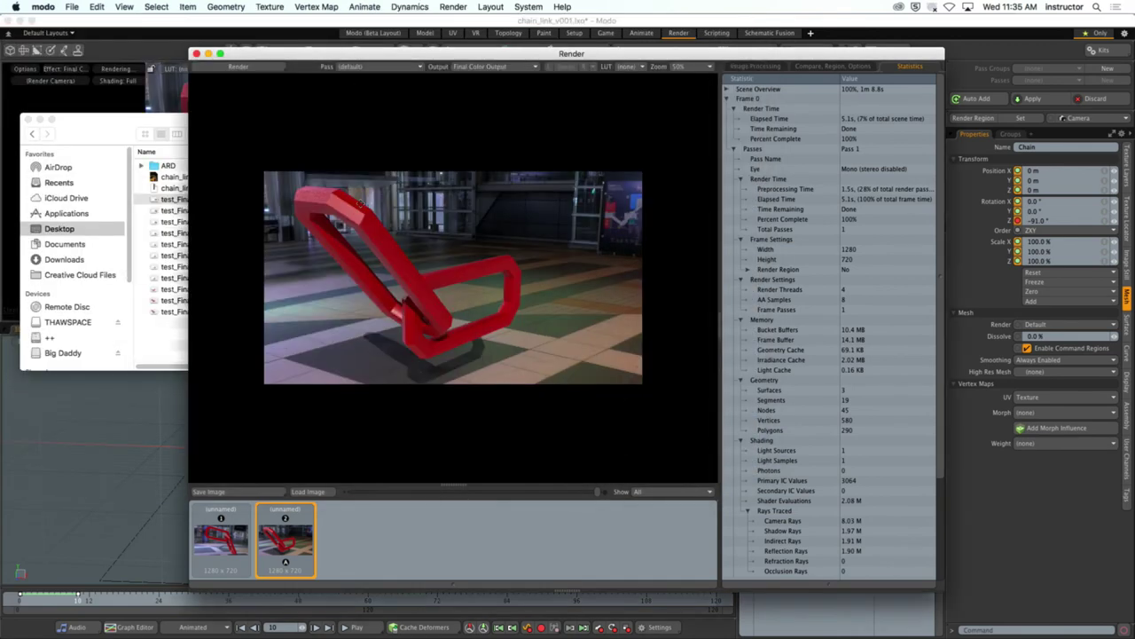
# Move the rendered files test_Final Color Output0000.png through 0010.png to the Trash, and close Modo's render window
pyautogui.click(181, 198)
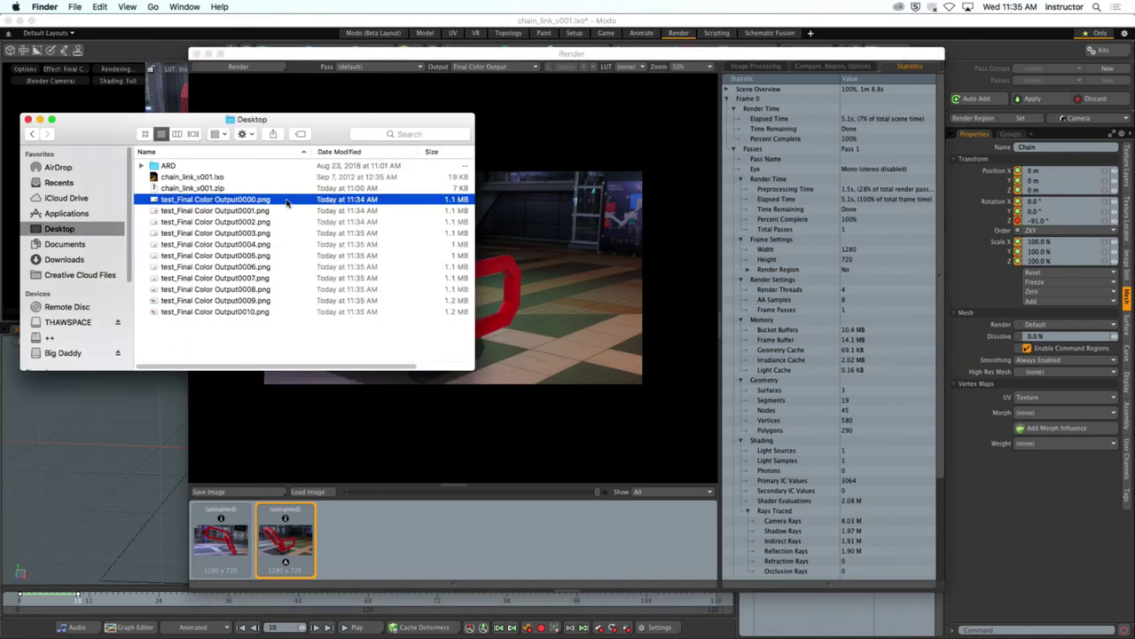
pyautogui.keyDown('shift'); pyautogui.click(281, 310); pyautogui.keyUp('shift')
pyautogui.rightClick(282, 312)
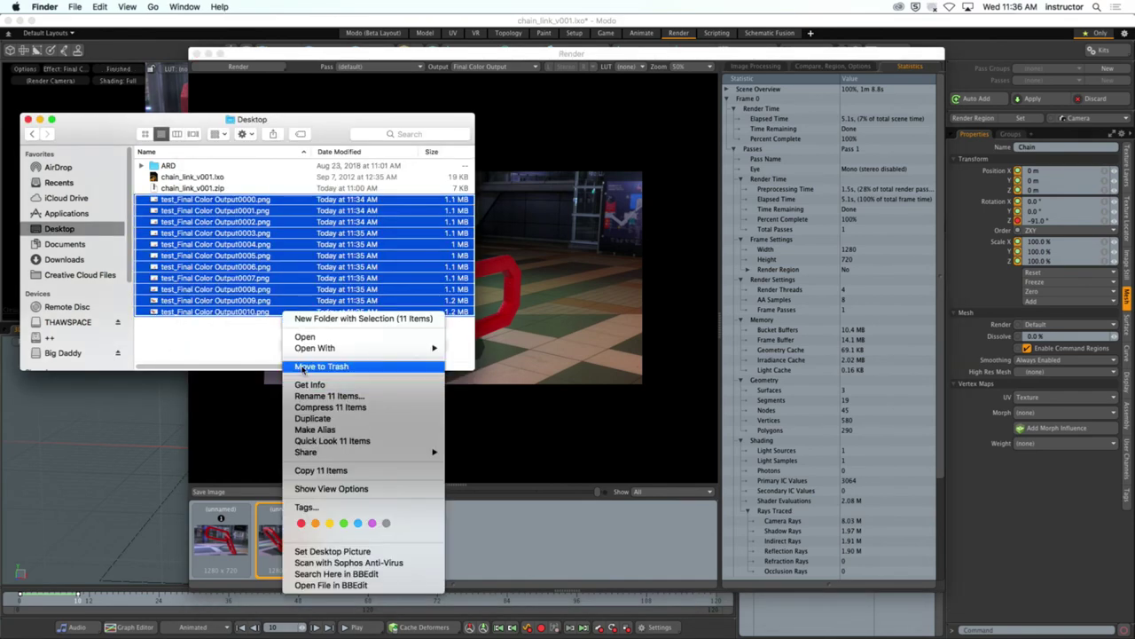
pyautogui.click(227, 436)
pyautogui.click(227, 436)
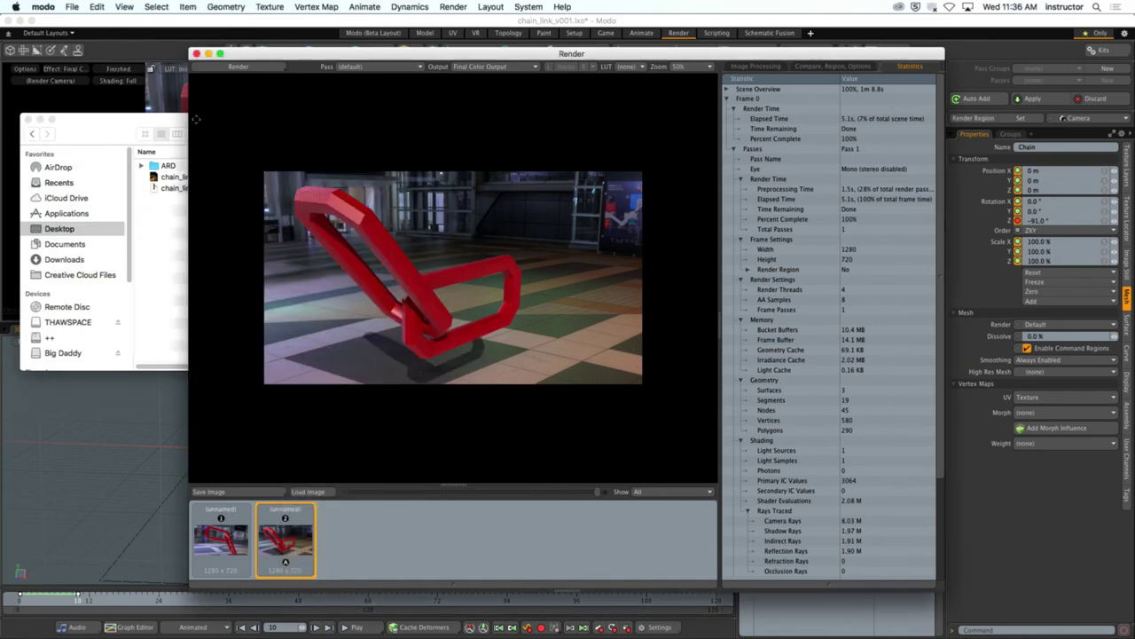
pyautogui.click(197, 53)
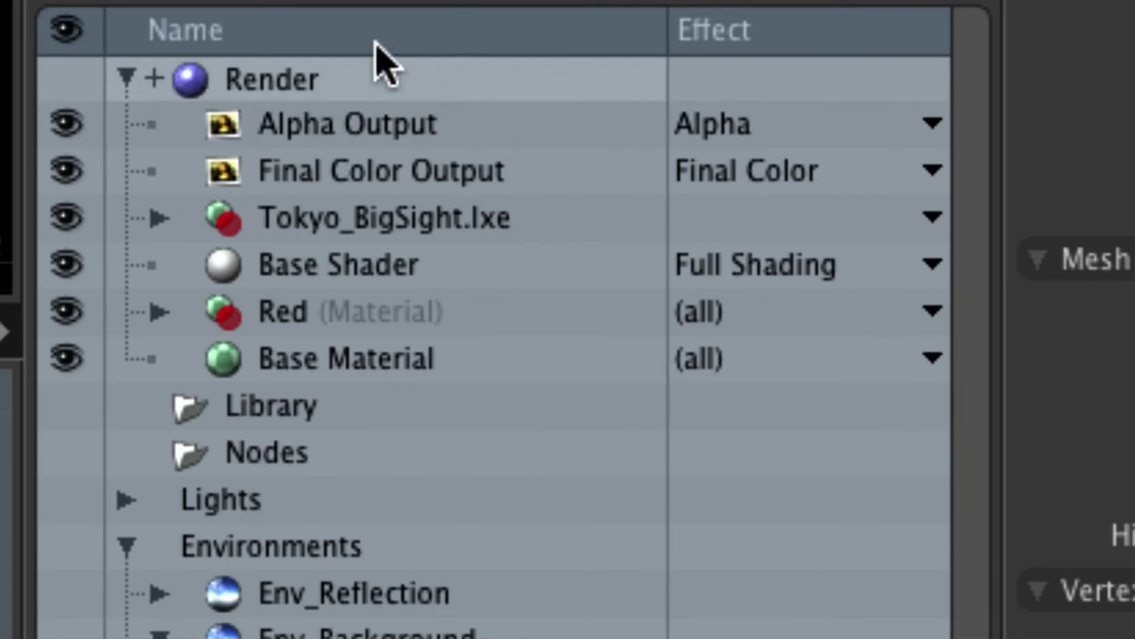
# Disable the Alpha Output in the Shader Tree and set up the animation render again for frames 0 to 10
pyautogui.click(67, 128)
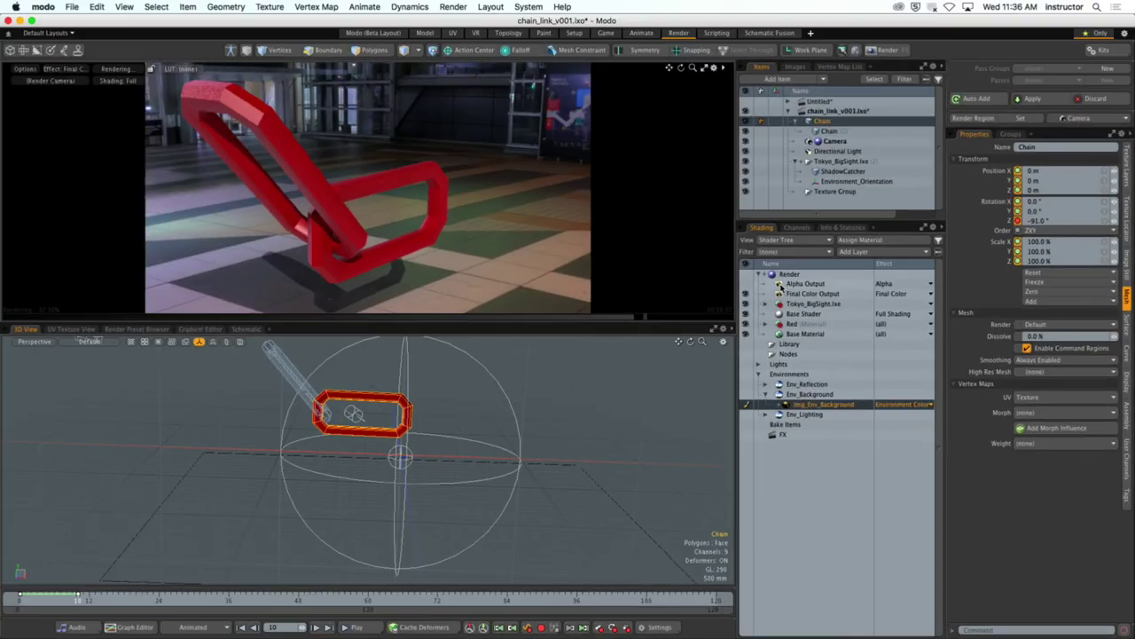
pyautogui.click(453, 6)
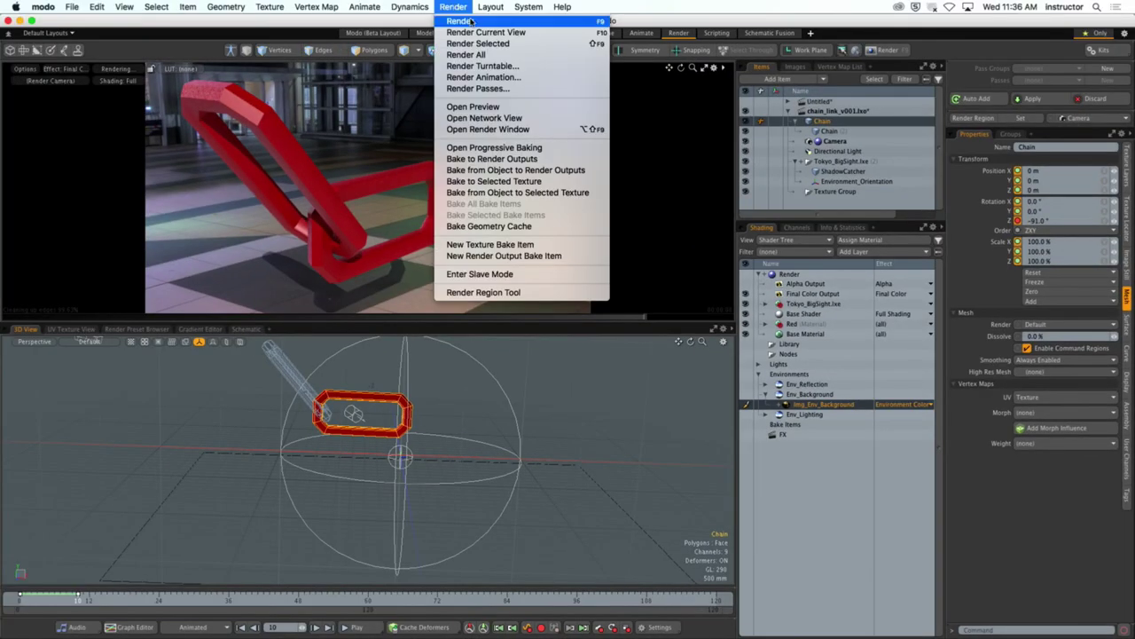
pyautogui.click(487, 79)
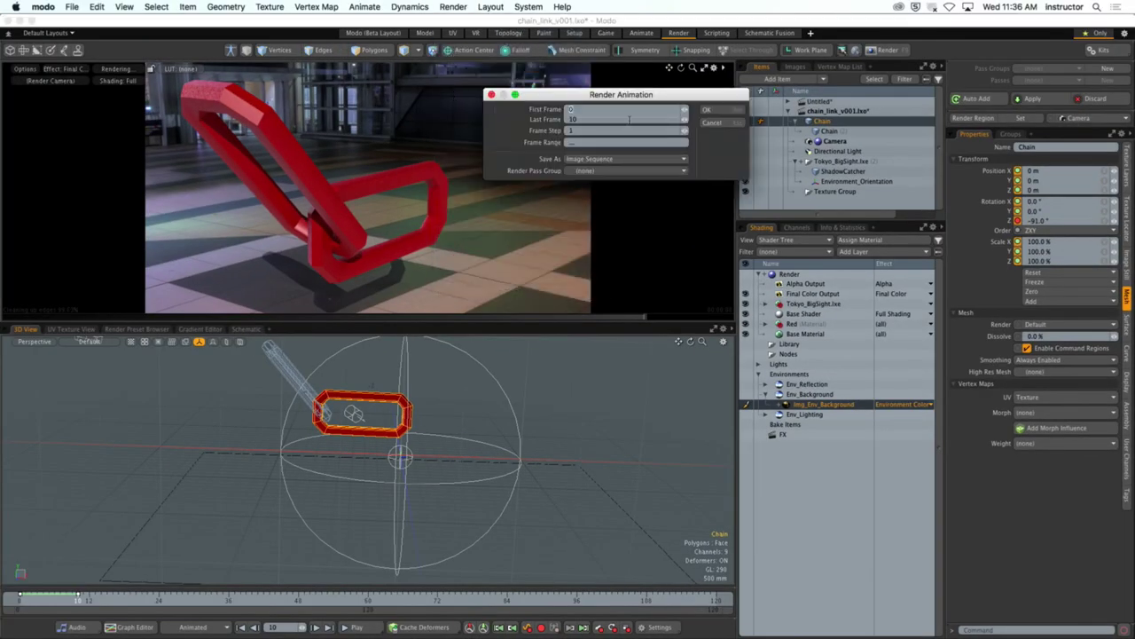
pyautogui.click(710, 110)
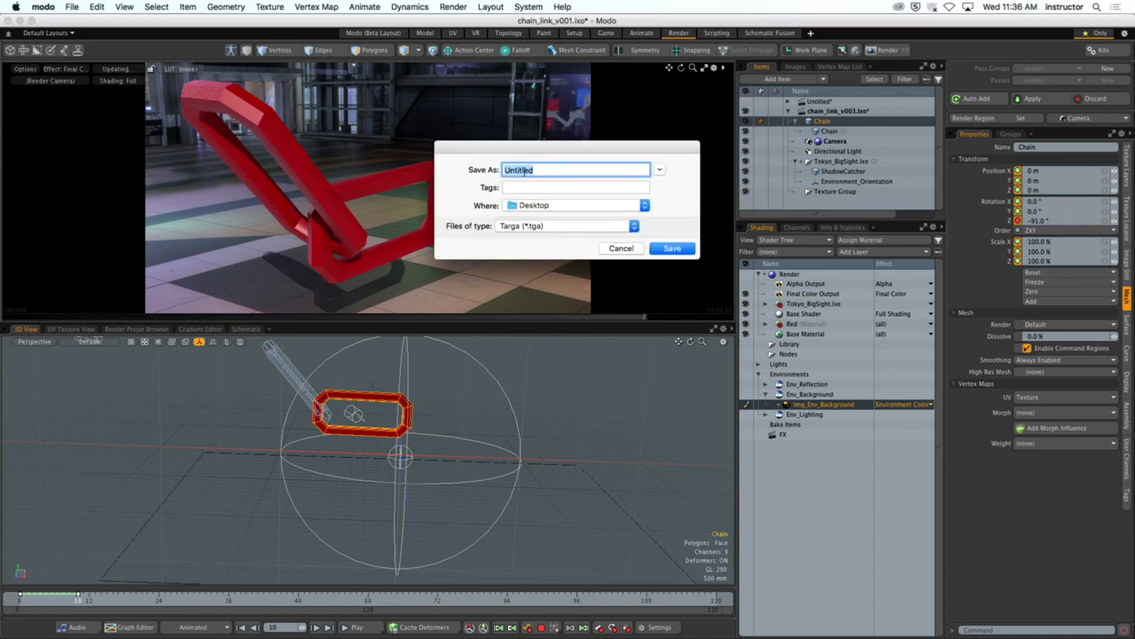
# Name the image sequence test, choose Portable Network Graphic PNG as its format and start rendering to the Desktop
pyautogui.write('test')
pyautogui.click(585, 227)
pyautogui.click(660, 261)
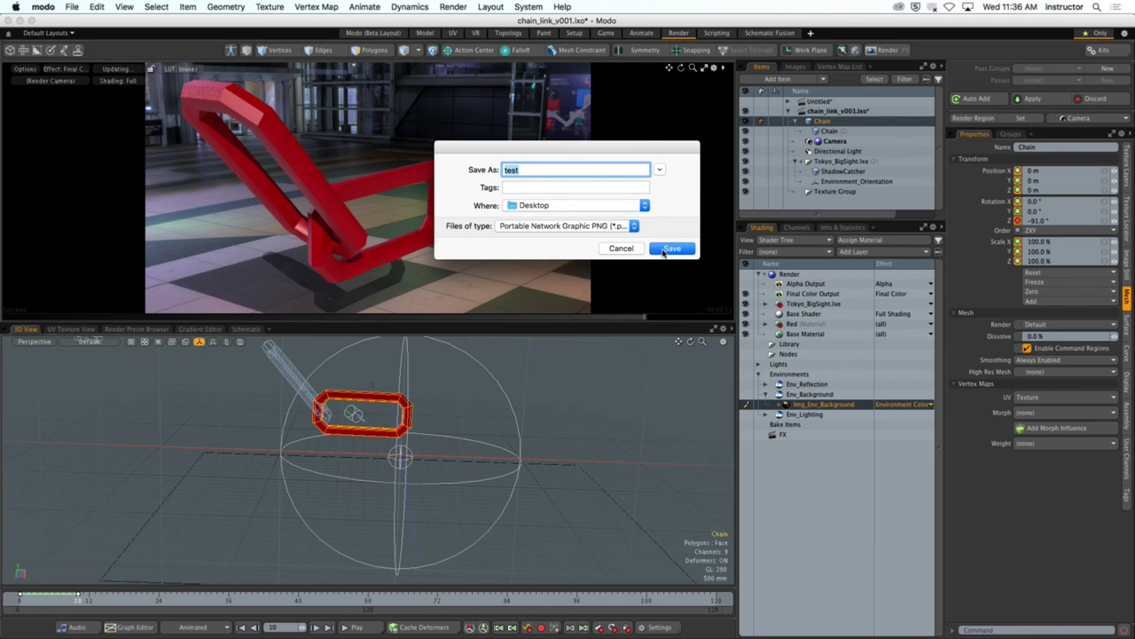
pyautogui.click(671, 249)
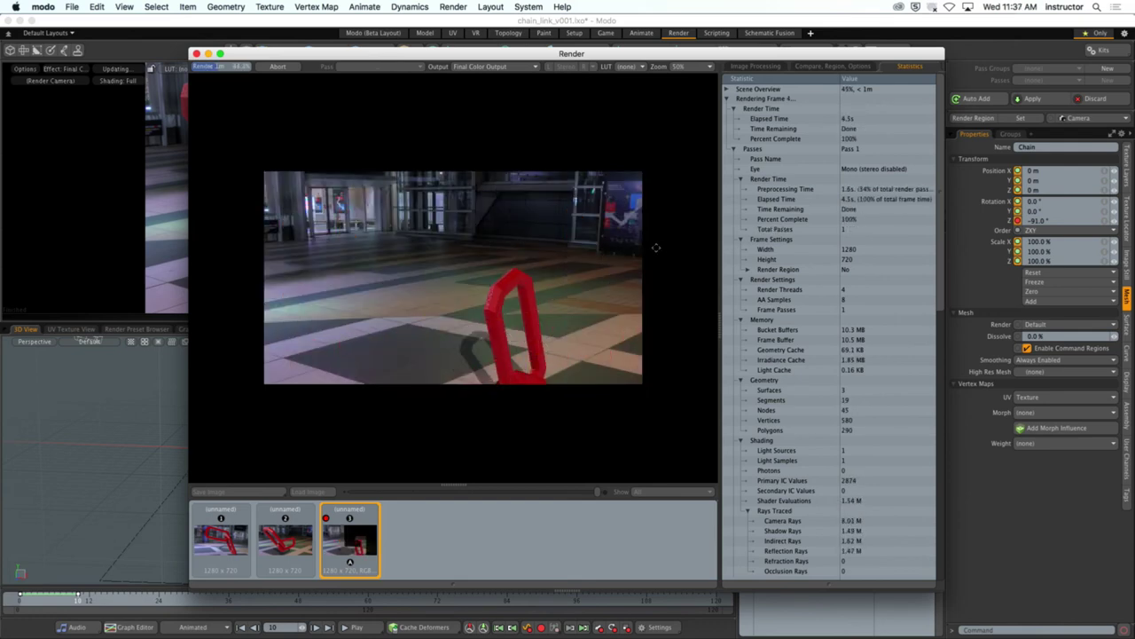
# Switch to Finder, enlarge its window, look inside the GCOM_410 folder on the Big Daddy drive and return to the drive's contents
pyautogui.moveTo(302, 631)
pyautogui.click(57, 627)
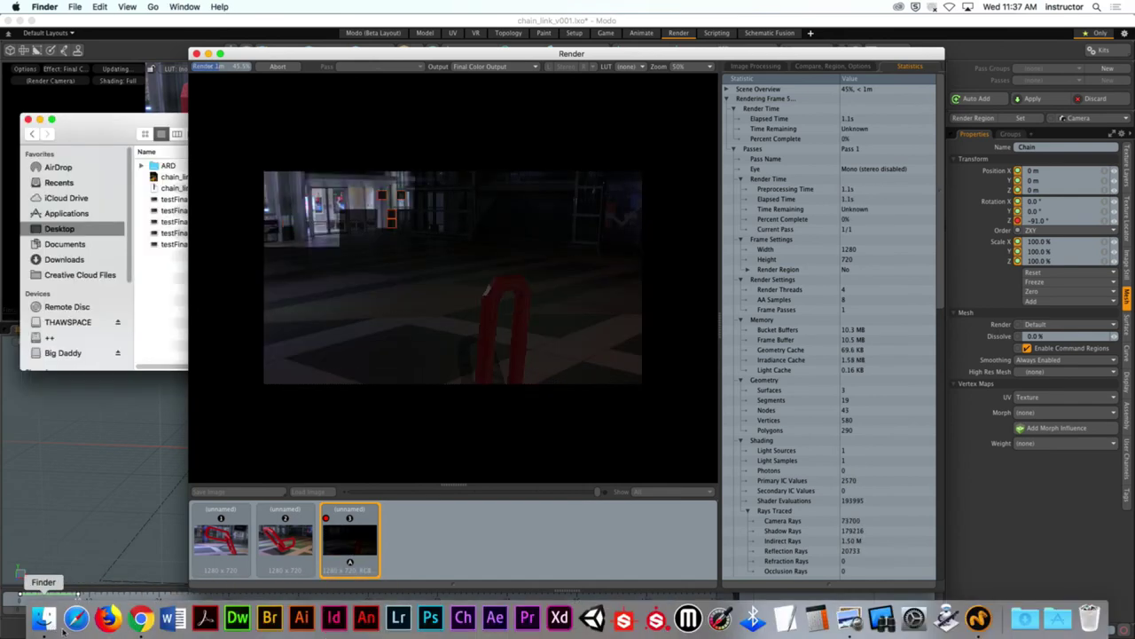
pyautogui.click(80, 353)
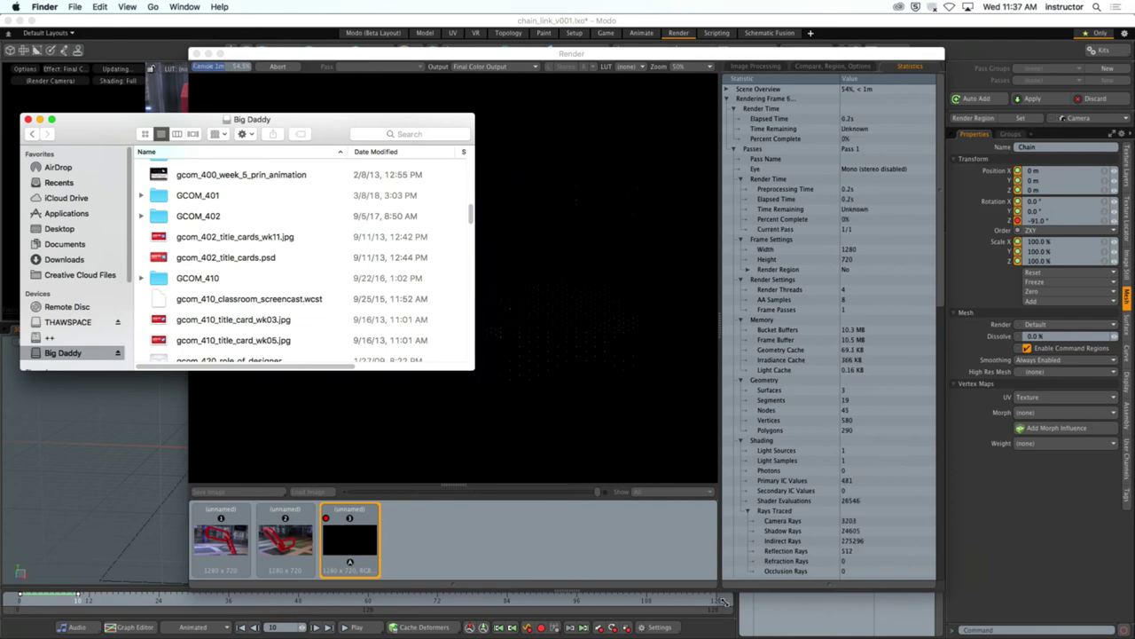
pyautogui.moveTo(468, 367); pyautogui.dragTo(736, 610)
pyautogui.doubleClick(252, 284)
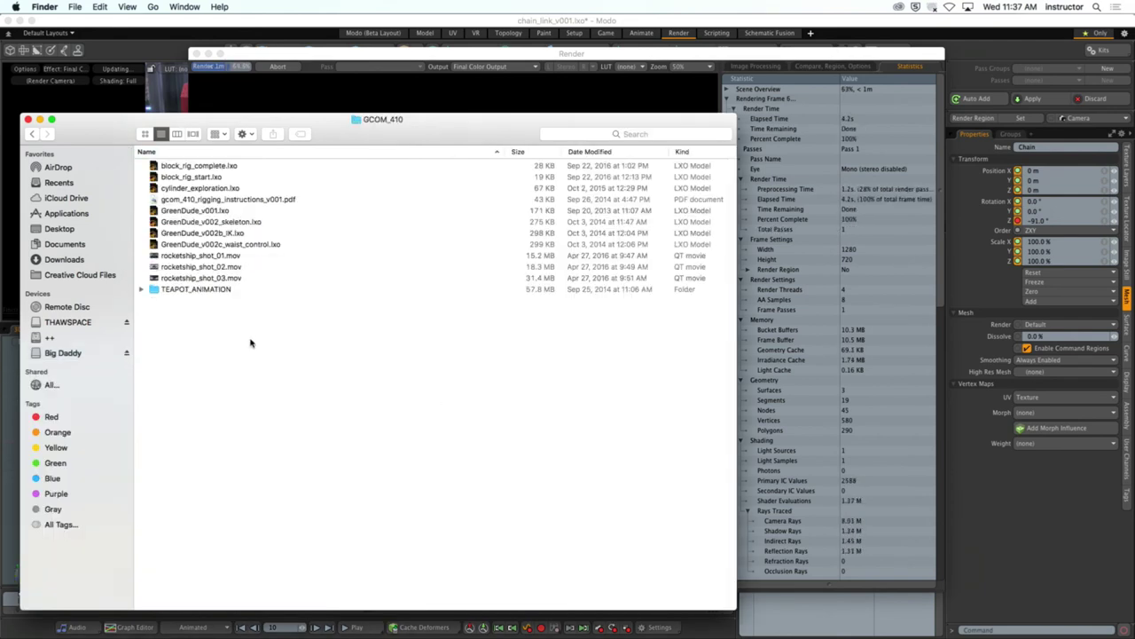
pyautogui.moveTo(122, 135); pyautogui.dragTo(168, 127)
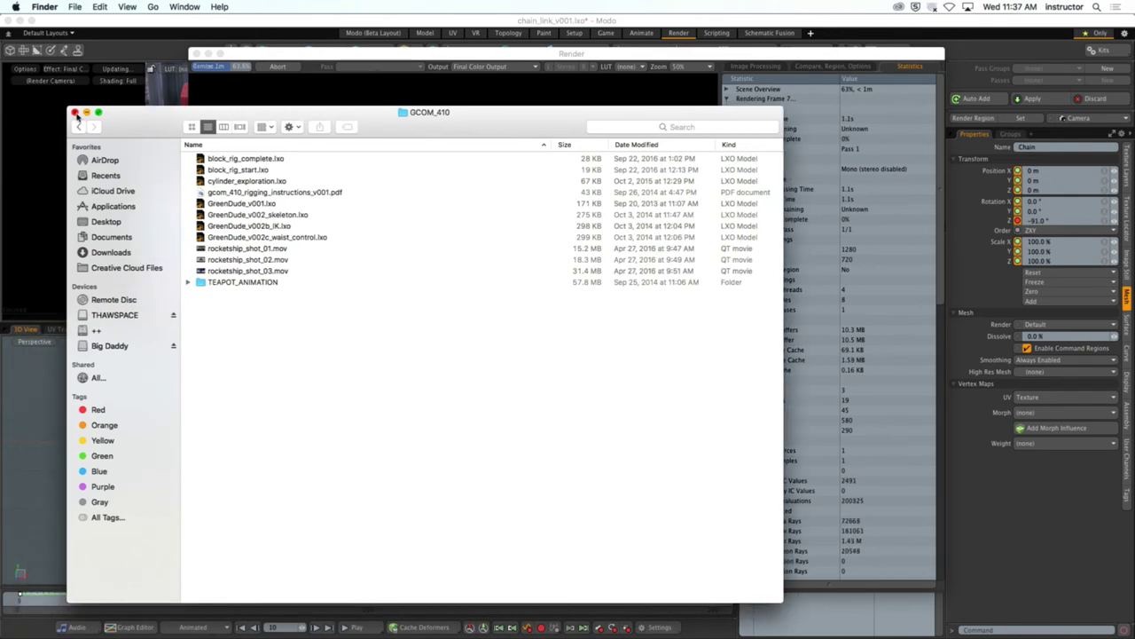
pyautogui.click(79, 128)
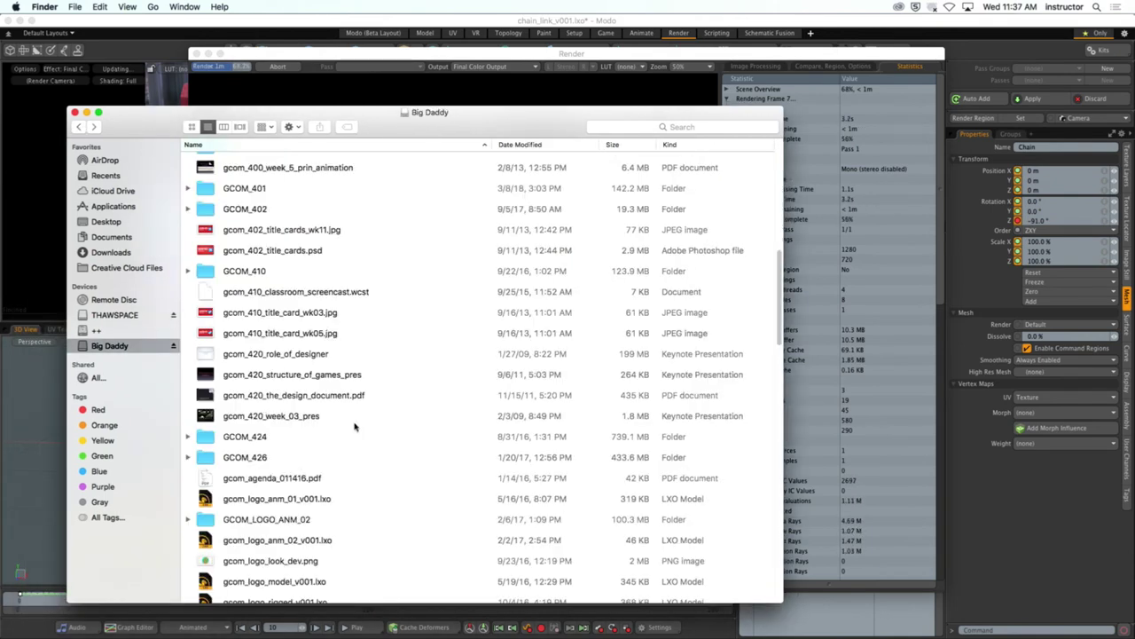
# Open the movie Color_3.mov from the RENDERS folder inside VINTAGE_FAN on the Big Daddy drive
pyautogui.scroll(-20, 354, 427)
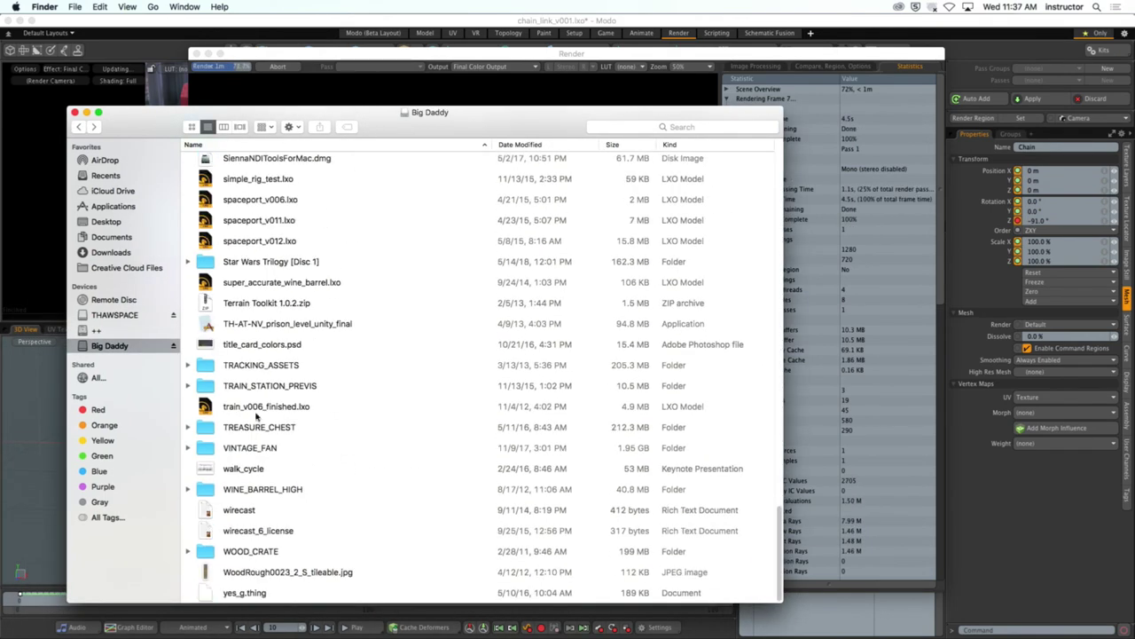
pyautogui.doubleClick(273, 447)
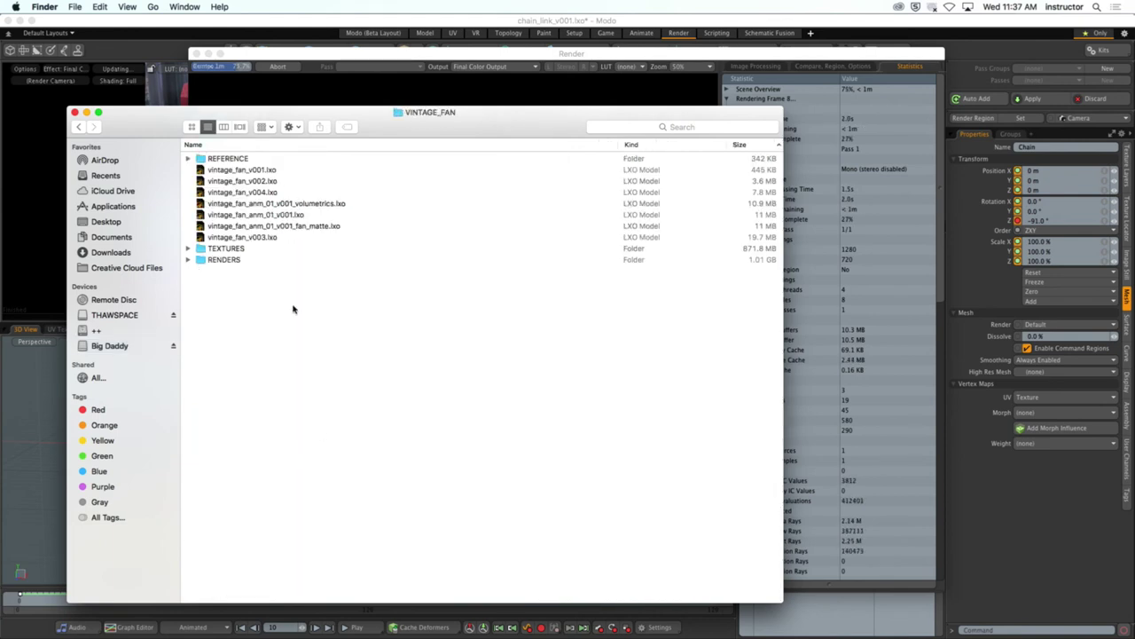
pyautogui.doubleClick(268, 260)
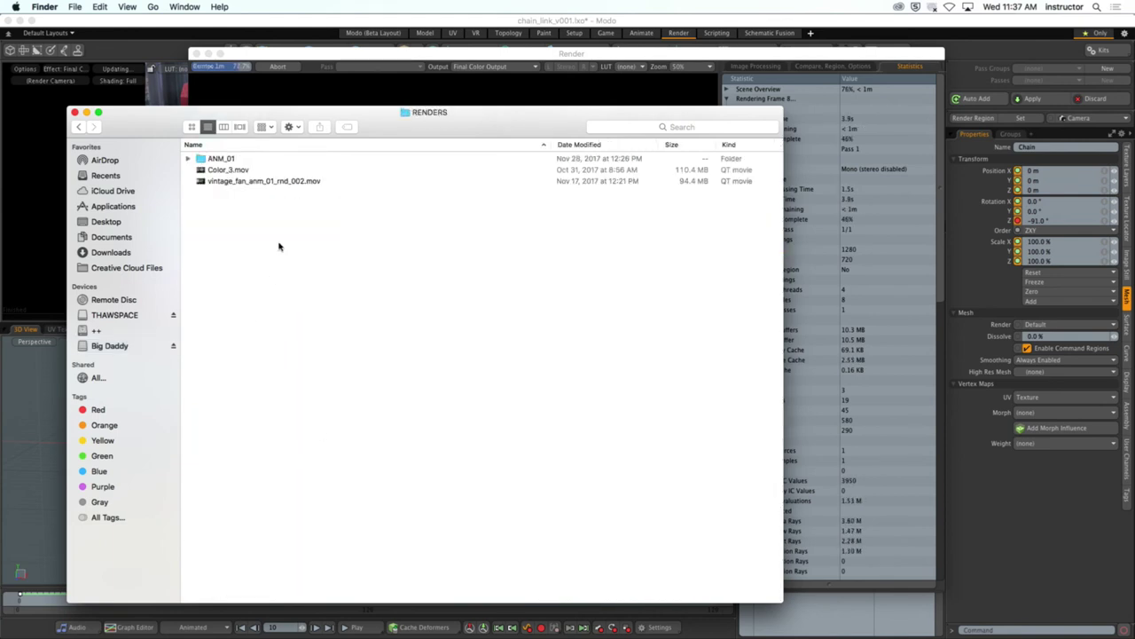
pyautogui.doubleClick(224, 169)
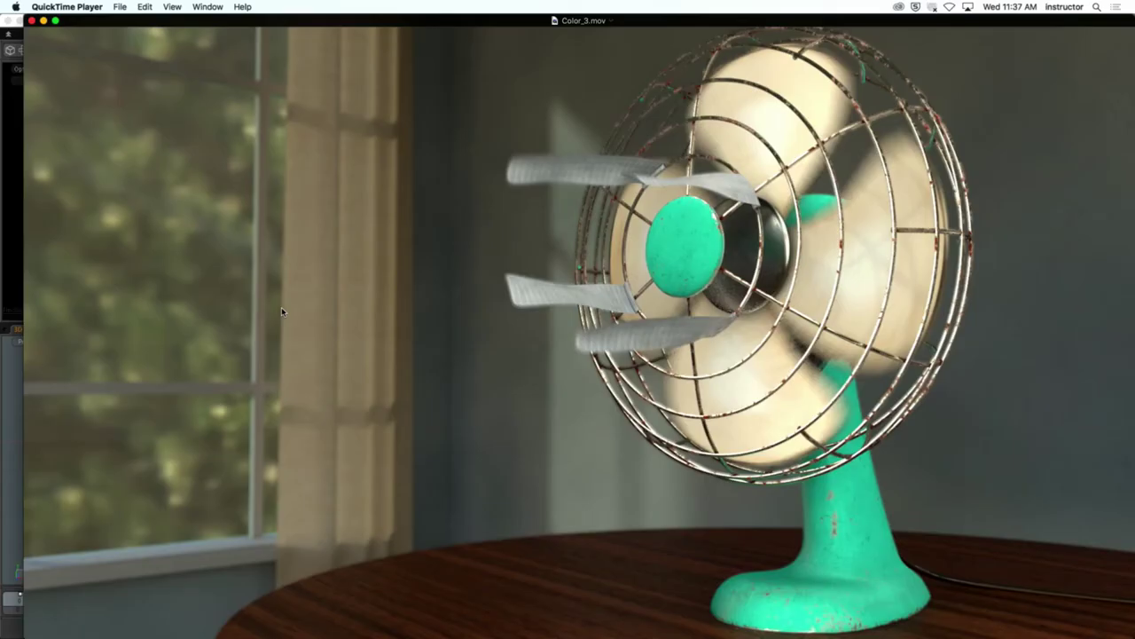
# Move the playback controls off the fan, play and scrub through Color_3.mov, and close the movie
pyautogui.moveTo(488, 530); pyautogui.dragTo(600, 530)
pyautogui.click(546, 510)
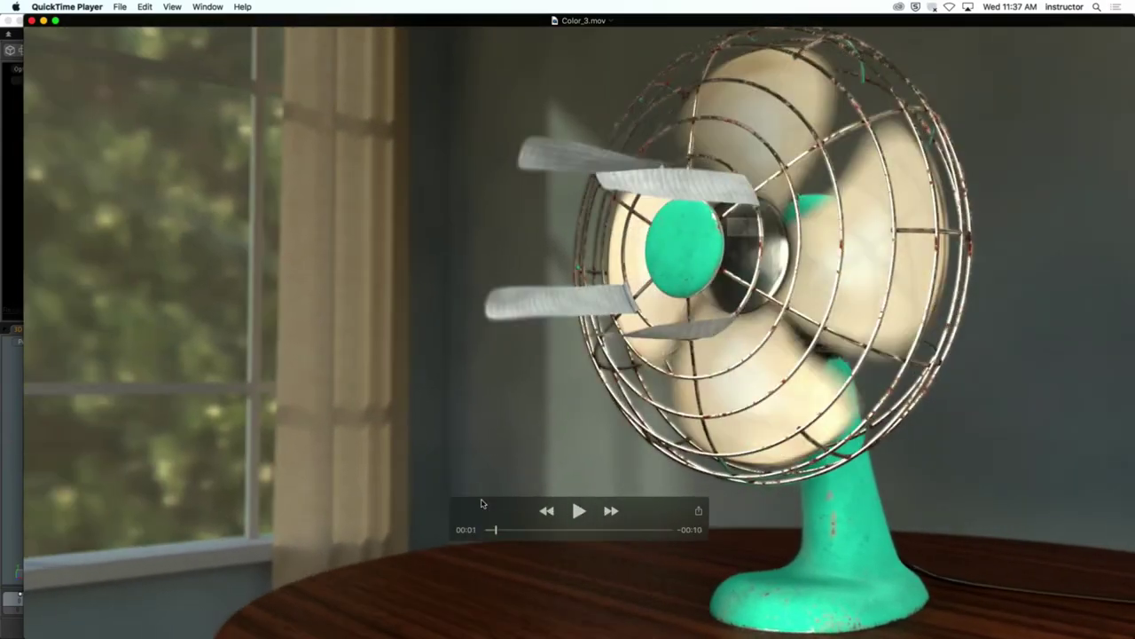
pyautogui.moveTo(491, 514); pyautogui.dragTo(42, 636)
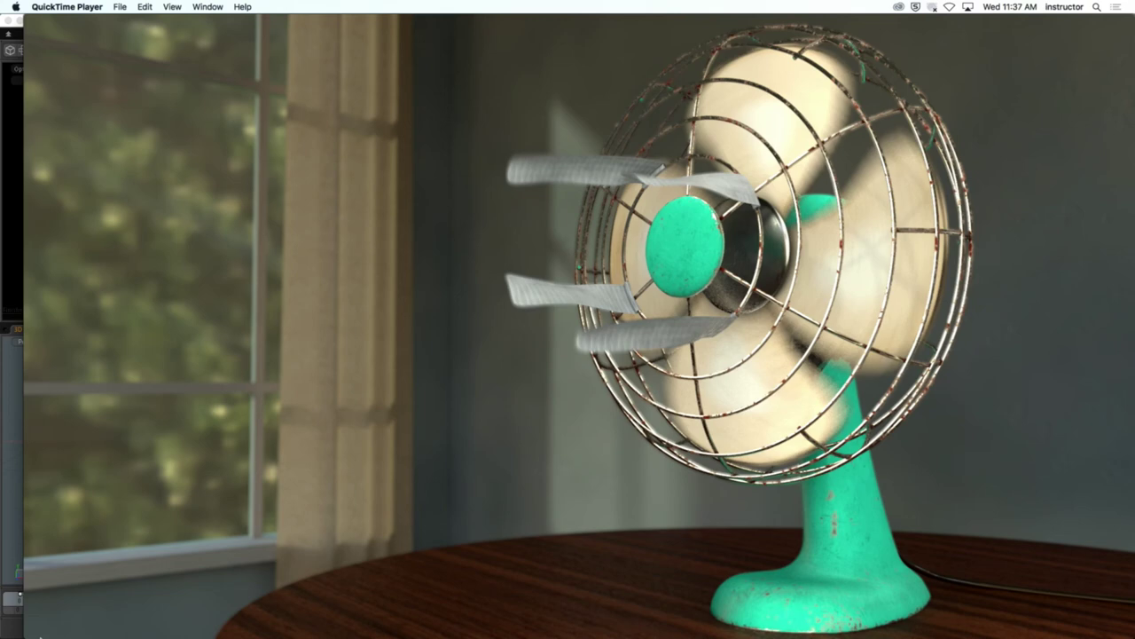
pyautogui.moveTo(24, 563)
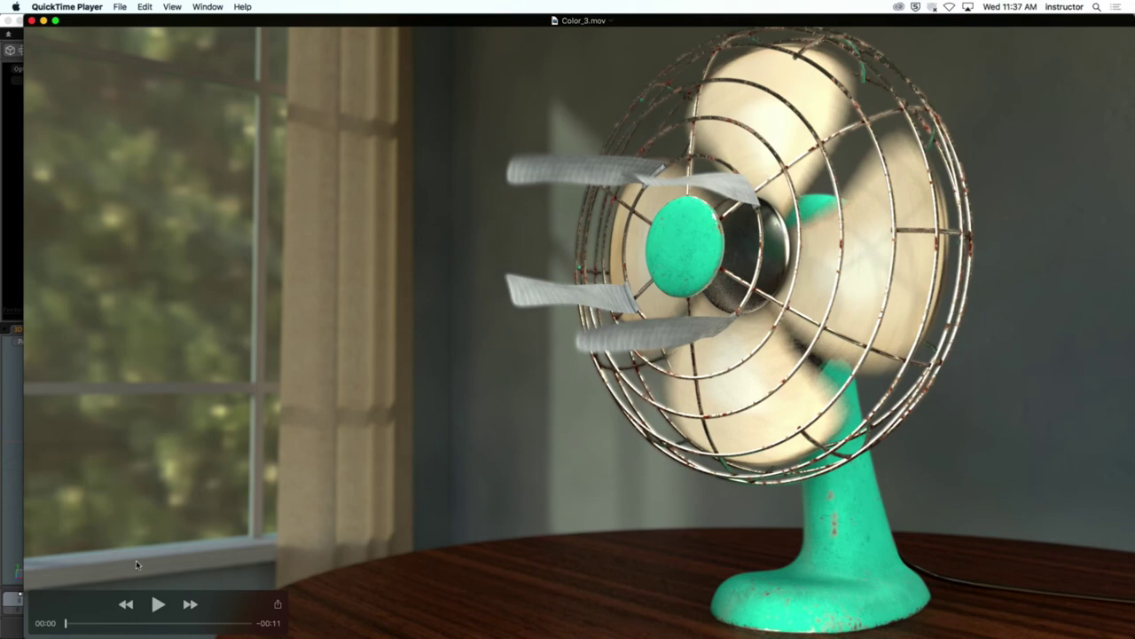
pyautogui.click(158, 604)
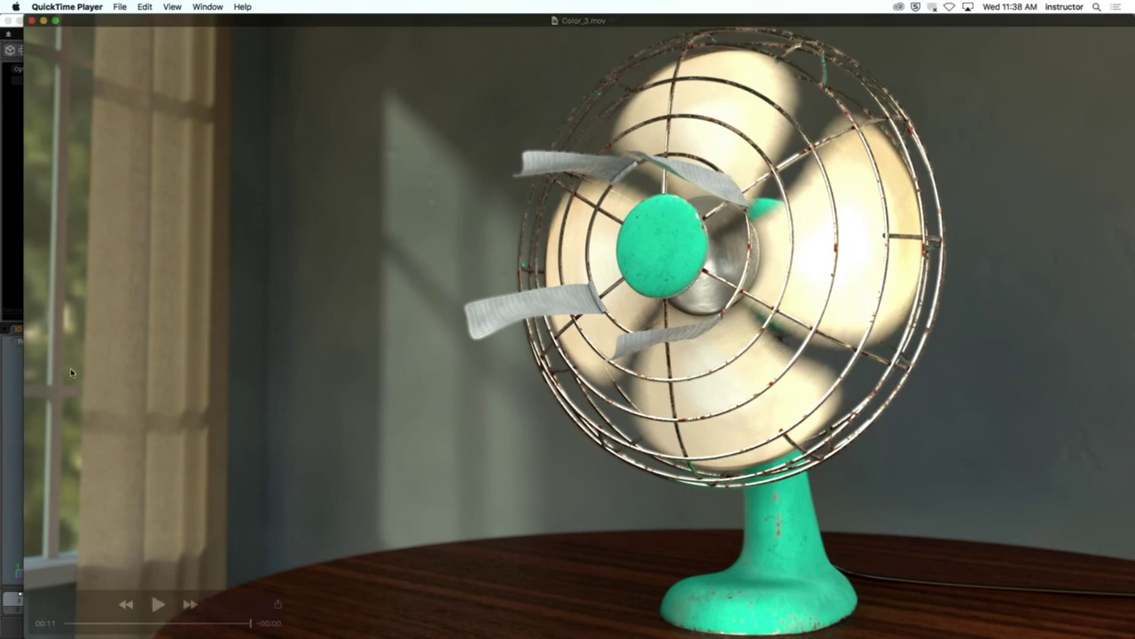
pyautogui.click(156, 604)
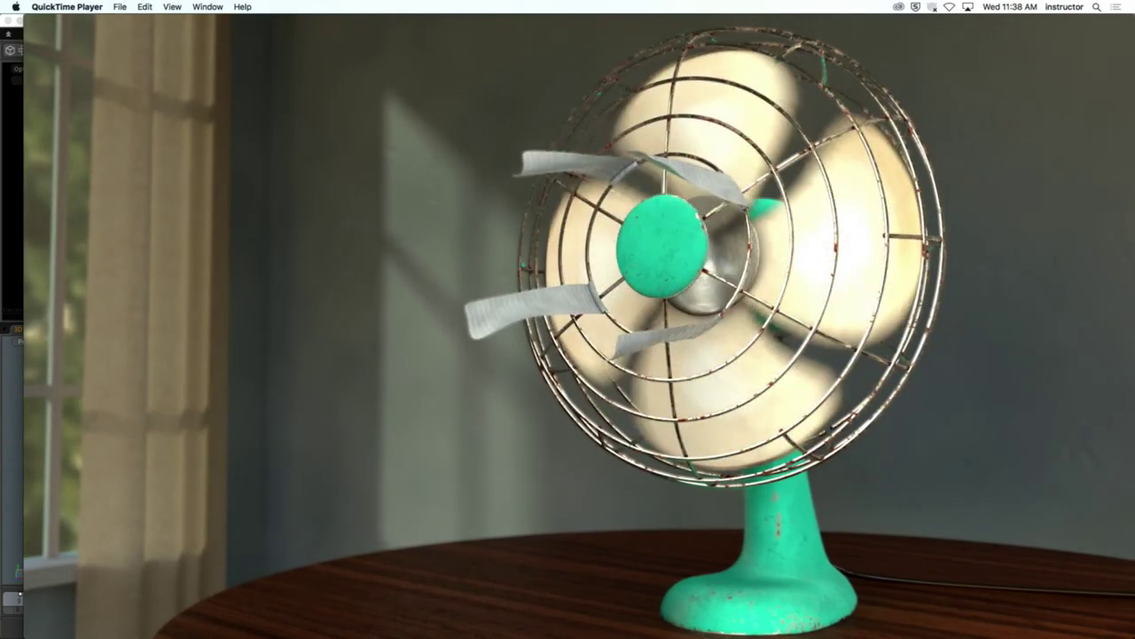
pyautogui.moveTo(246, 627); pyautogui.dragTo(234, 629)
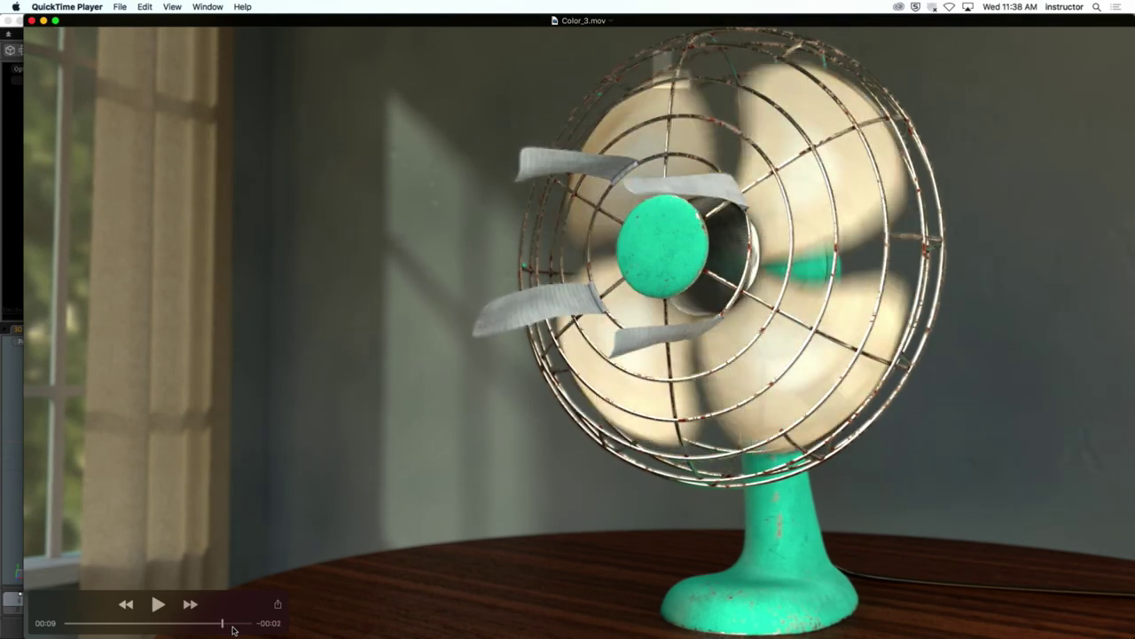
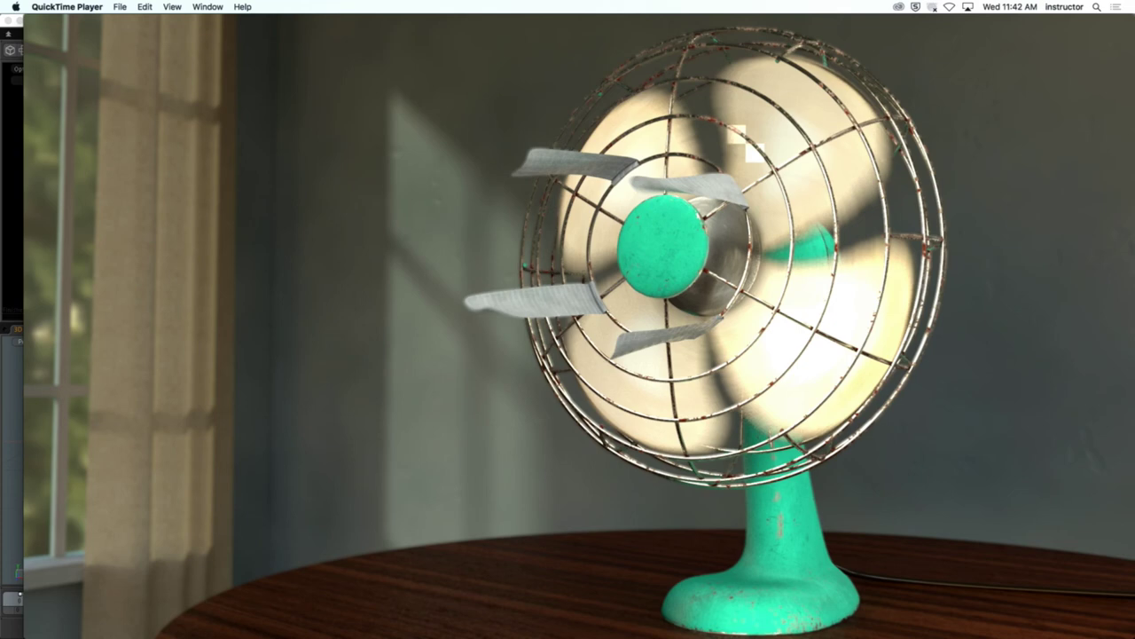
pyautogui.moveTo(726, 136)
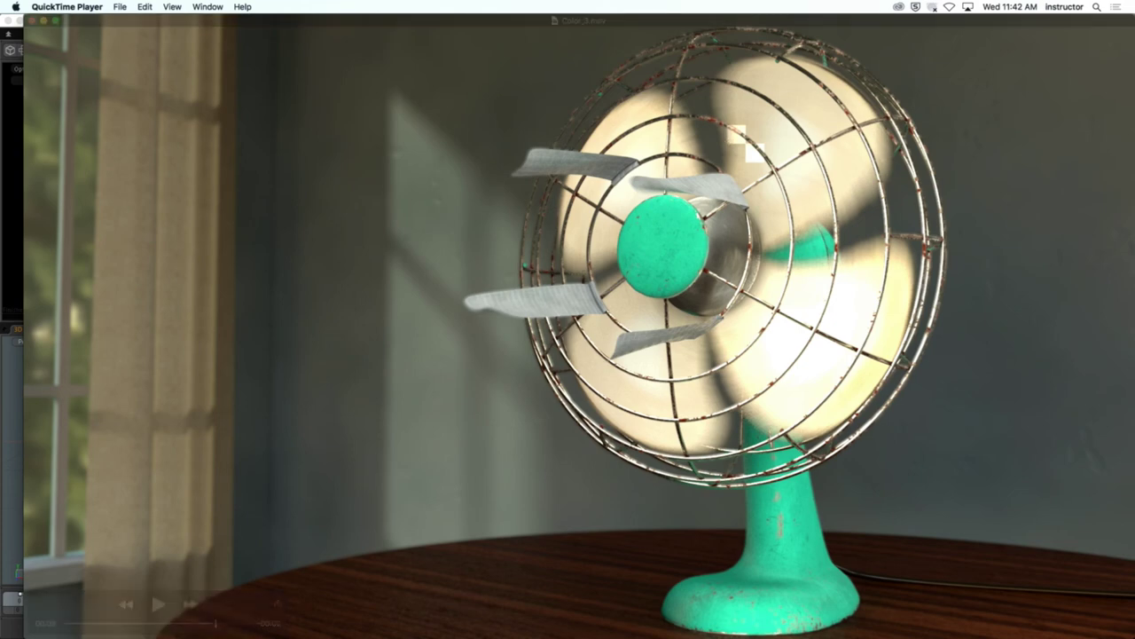
pyautogui.click(30, 20)
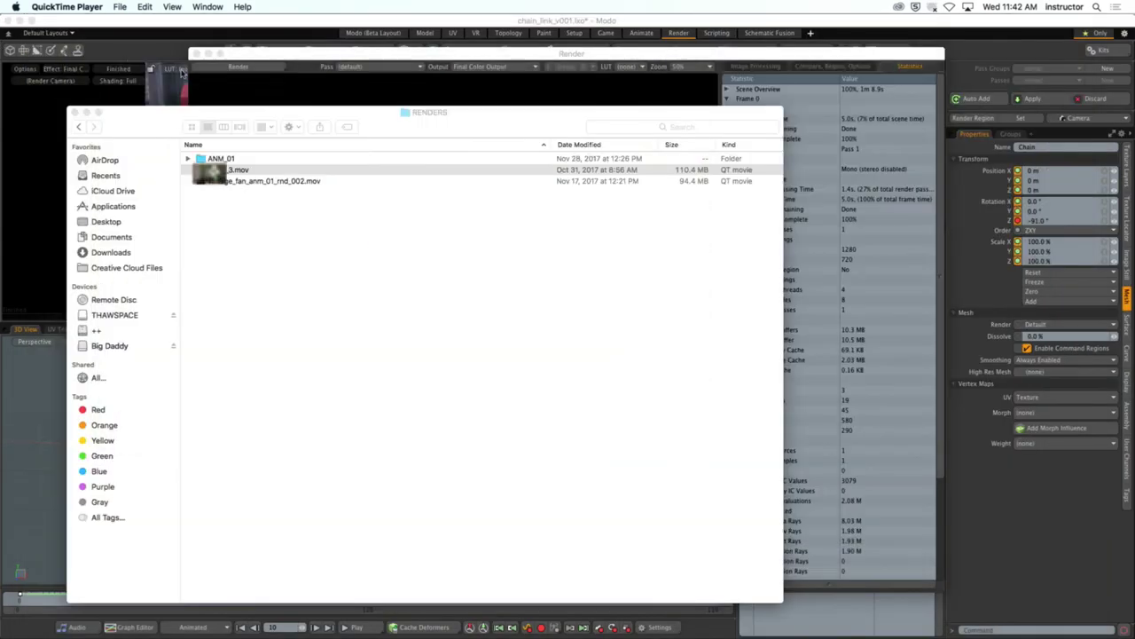
# View testFinal Color Output0000.png from the Desktop folder in Preview and close the image
pyautogui.click(190, 91)
pyautogui.click(151, 193)
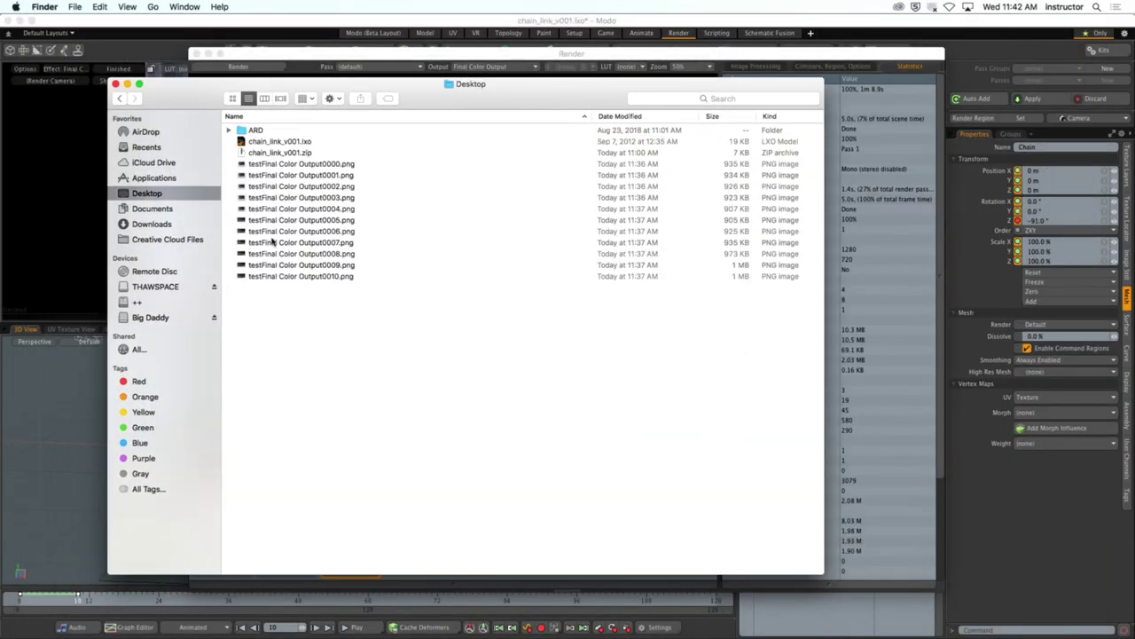
pyautogui.doubleClick(382, 165)
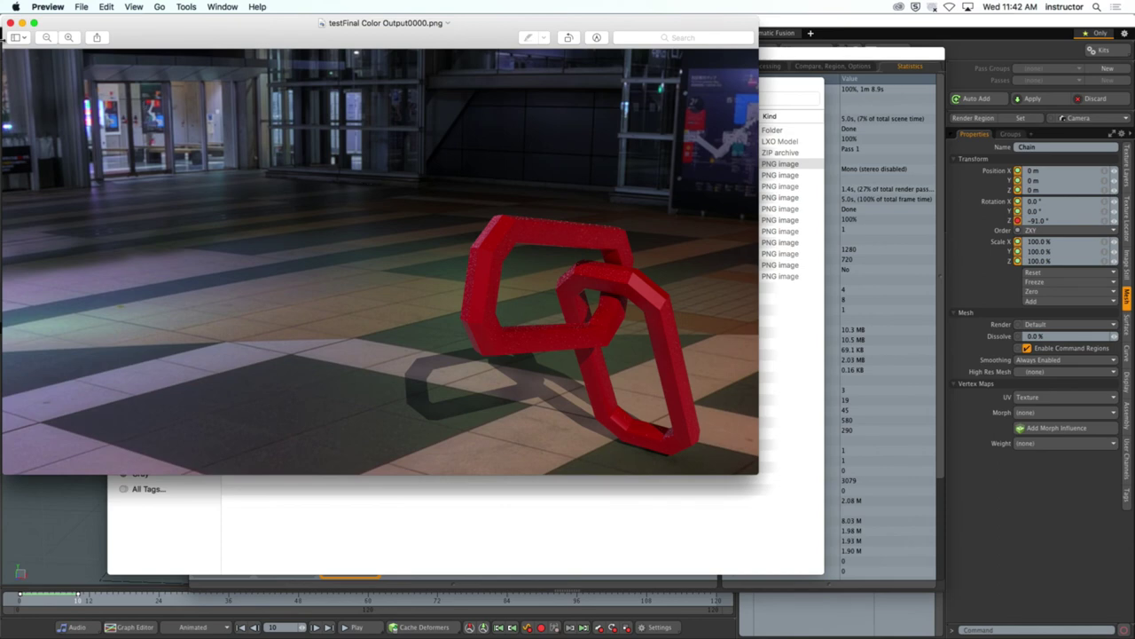
pyautogui.click(10, 22)
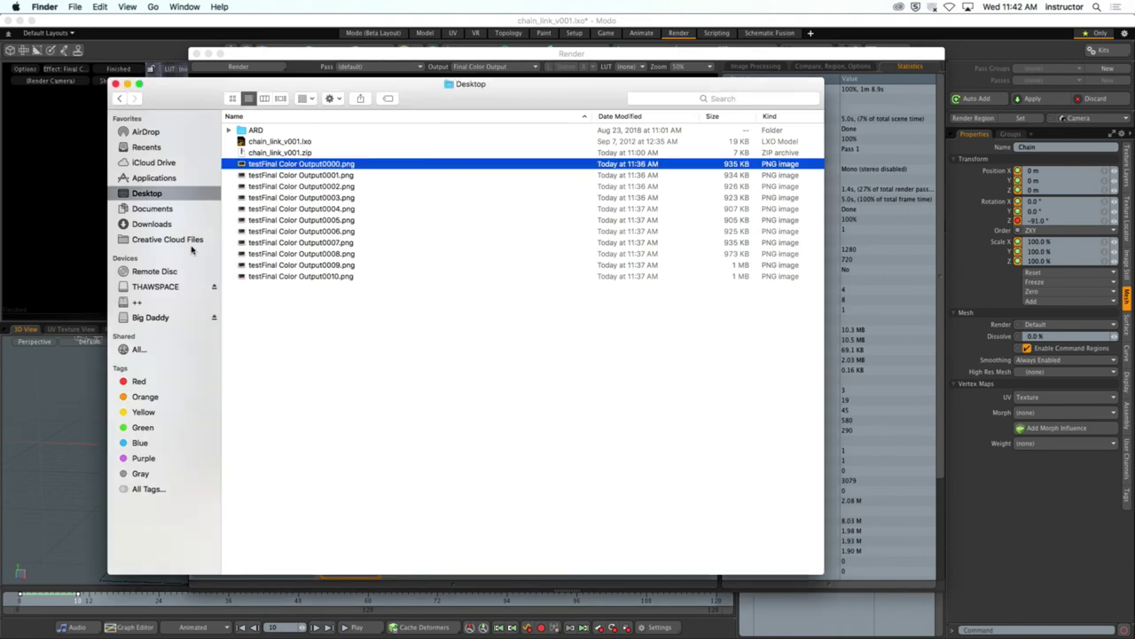
# Return to the vintage fan's RENDERS folder, view vintage_fan_anm_01_rnd_002.mov and close it
pyautogui.click(121, 98)
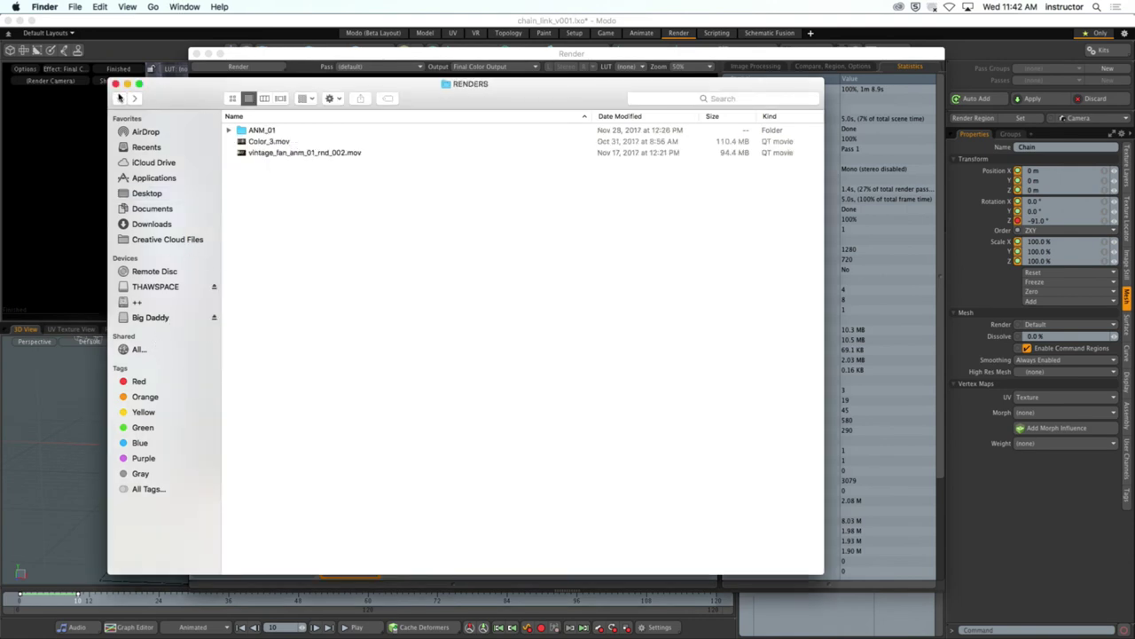
pyautogui.doubleClick(266, 153)
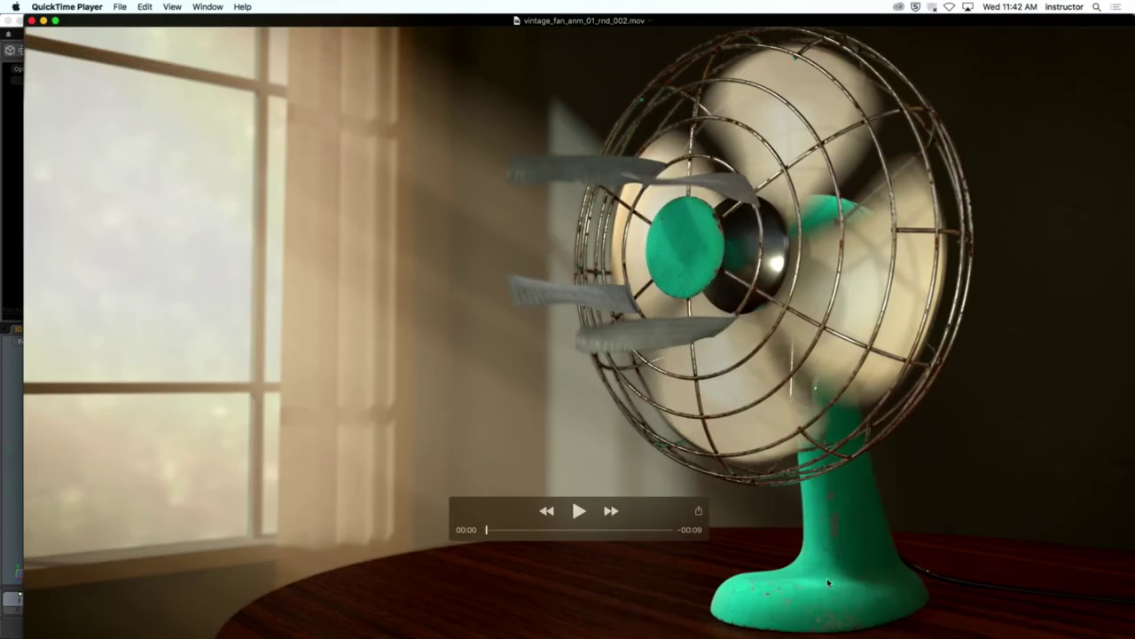
pyautogui.click(32, 20)
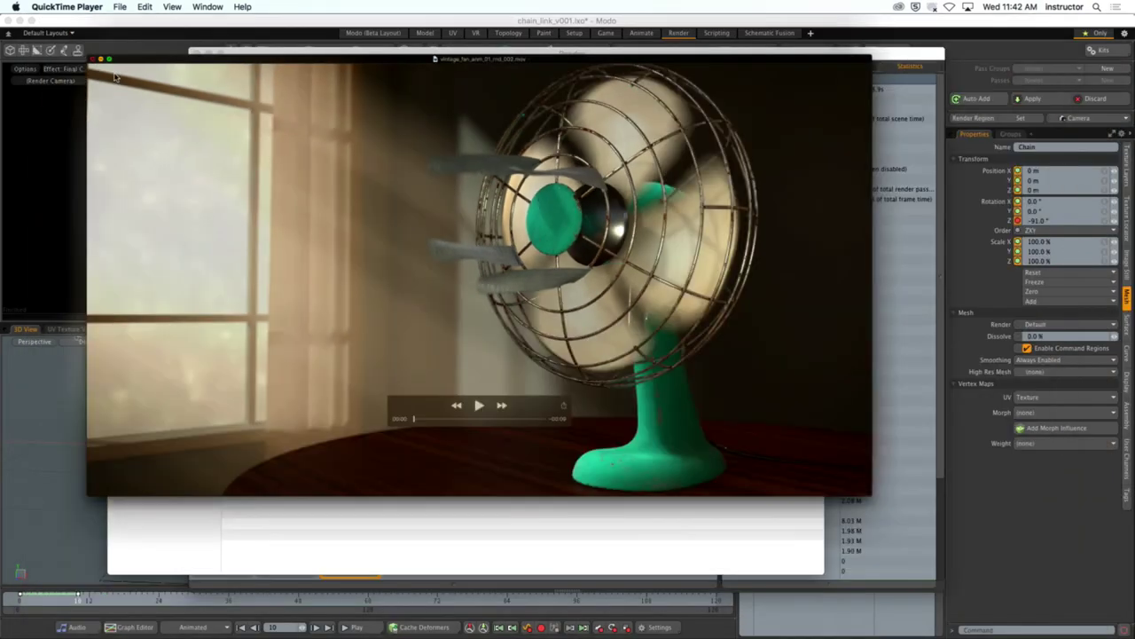
# Reopen Color_3.mov, play the fan animation and close the movie
pyautogui.doubleClick(299, 144)
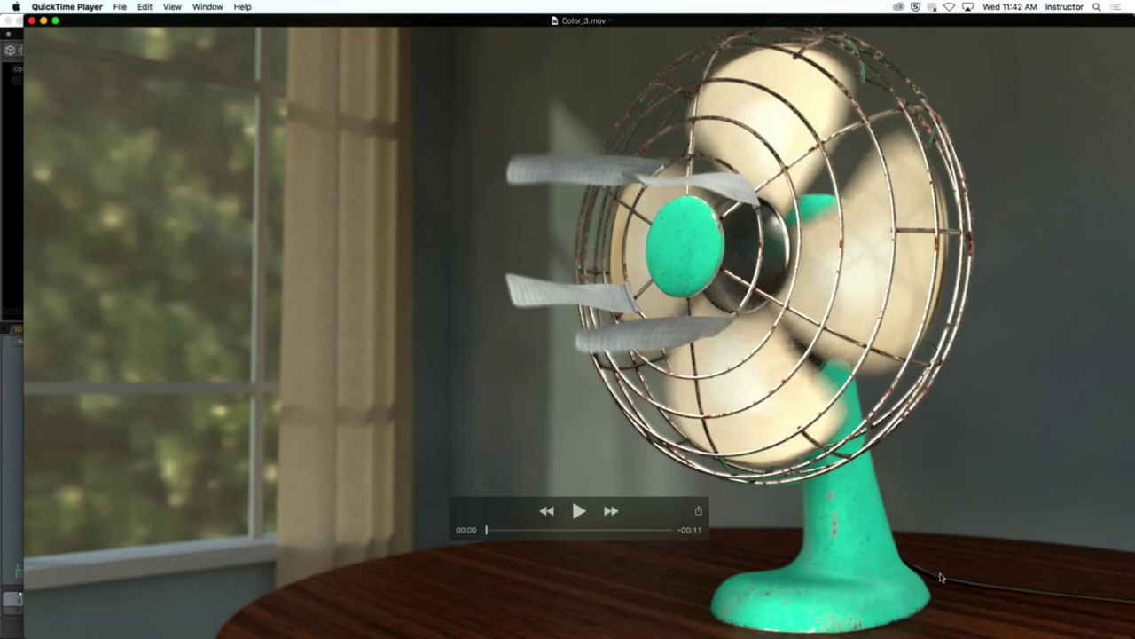
pyautogui.press('space')
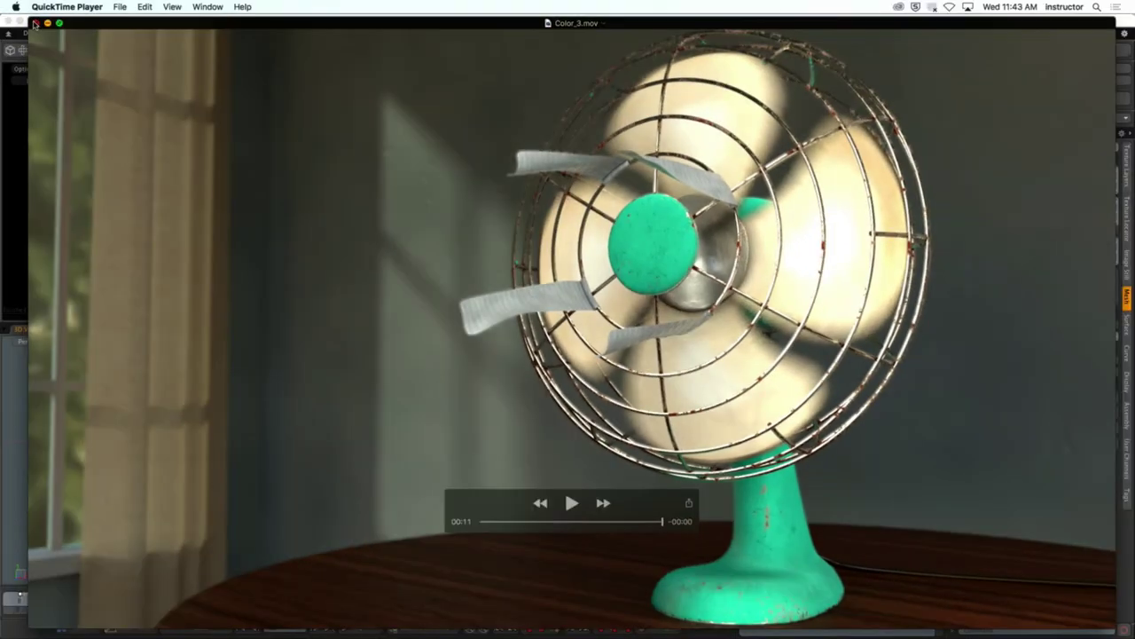
pyautogui.press('cmd+q')
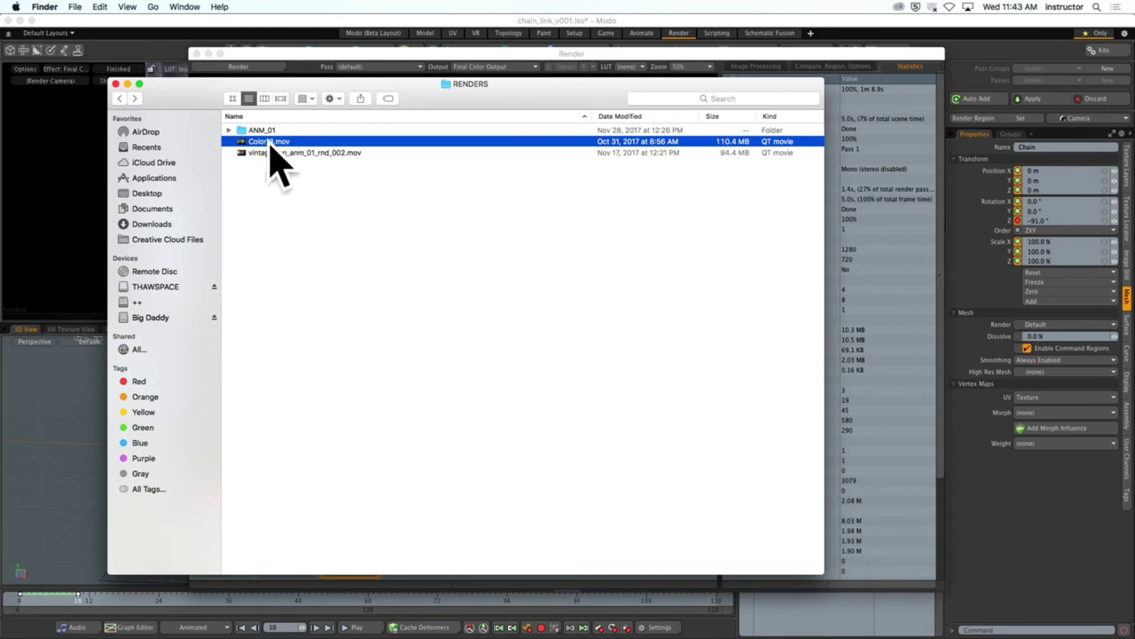
# Open the COLOR folder inside ANM_01 and find the rendered PNG frames from 0204 onward
pyautogui.click(264, 131)
pyautogui.doubleClick(264, 131)
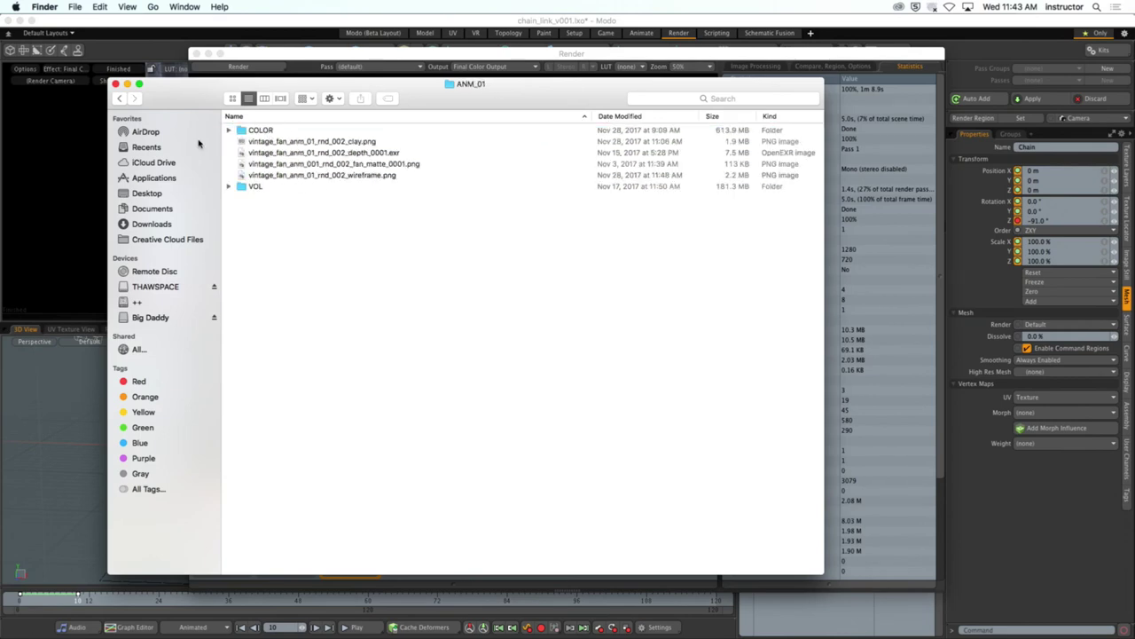
pyautogui.click(264, 131)
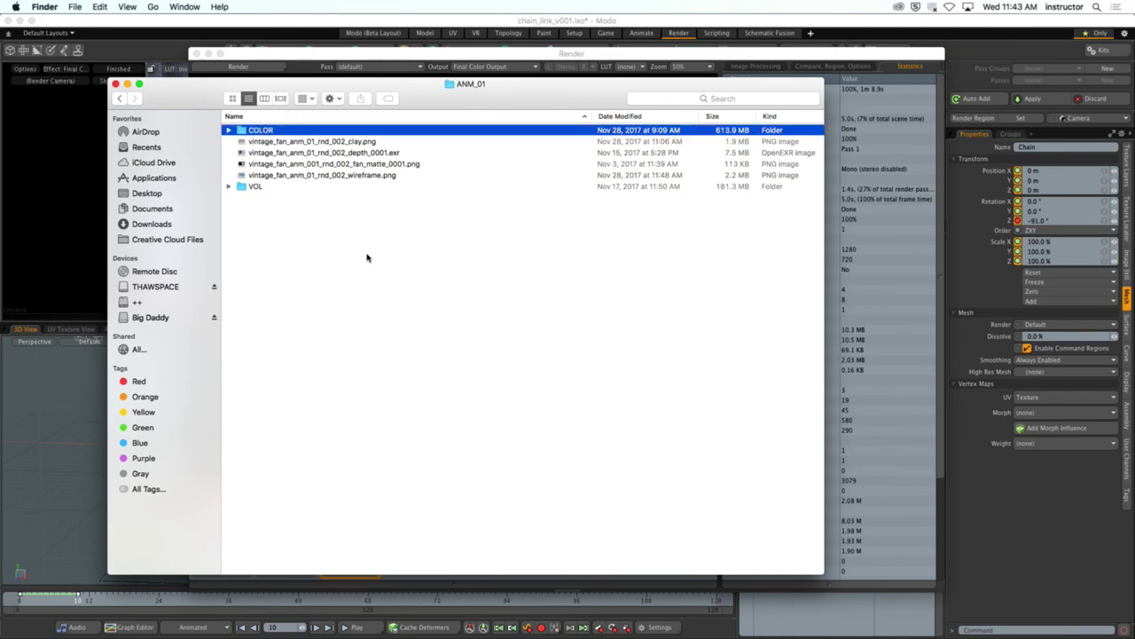
pyautogui.press('super+Down')
pyautogui.scroll(-15, 409, 264)
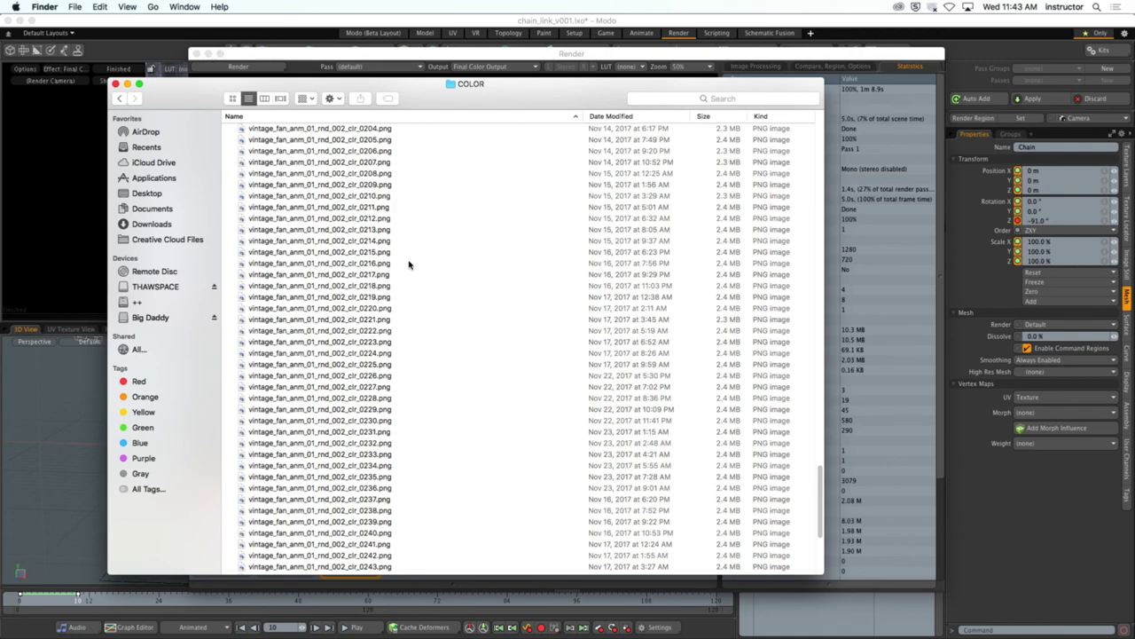
# Preview the fan's color frames in sequence from 0204 to 0242 with Quick Look, close the preview and return to the ANM_01 folder
pyautogui.click(407, 130)
pyautogui.press('space')
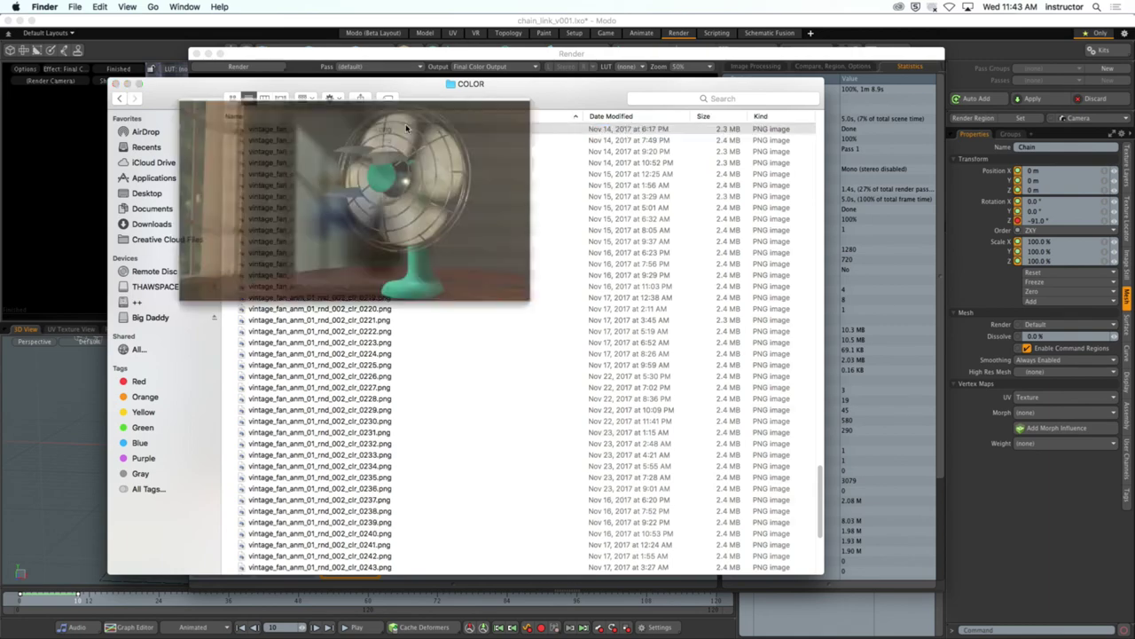
pyautogui.press('Down')
pyautogui.press('Down')
pyautogui.press('Down')
pyautogui.press('Down')
pyautogui.press('Down')
pyautogui.press('Down')
pyautogui.press('Down')
pyautogui.press('Down')
pyautogui.press('Down')
pyautogui.press('Down')
pyautogui.press('Down')
pyautogui.press('Down')
pyautogui.press('Down')
pyautogui.press('Down')
pyautogui.press('Down')
pyautogui.press('Down')
pyautogui.press('Down')
pyautogui.press('Down')
pyautogui.press('Down')
pyautogui.press('Down')
pyautogui.press('Down')
pyautogui.press('Down')
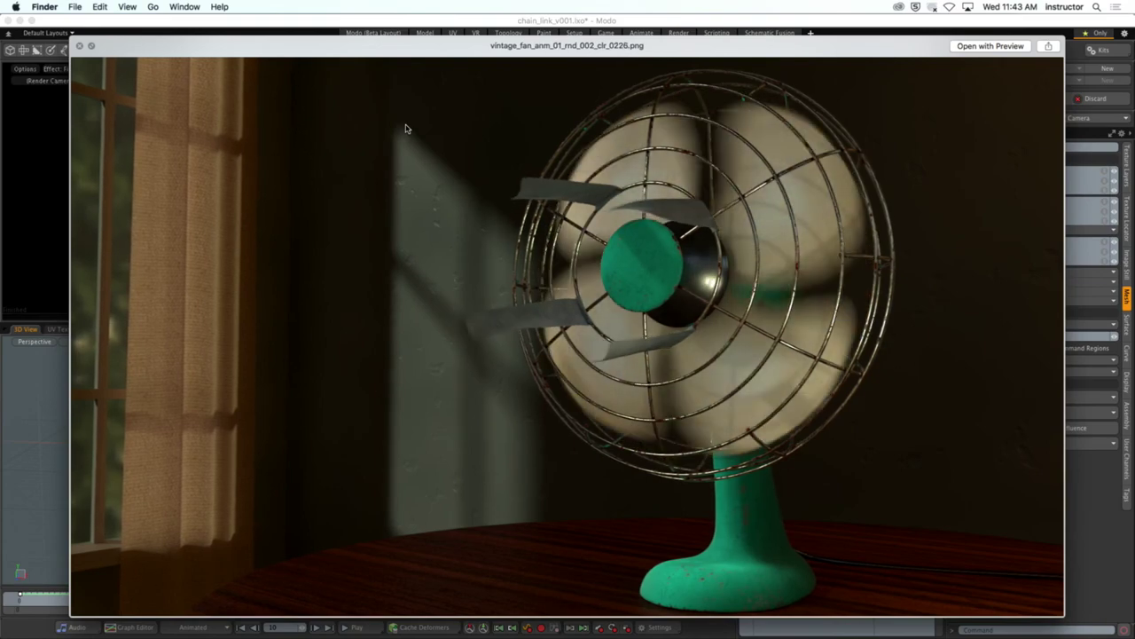
pyautogui.press('Down')
pyautogui.press('Down')
pyautogui.press('Down')
pyautogui.press('Down')
pyautogui.press('Down')
pyautogui.press('Down')
pyautogui.press('Down')
pyautogui.press('Down')
pyautogui.press('Down')
pyautogui.press('Down')
pyautogui.press('Down')
pyautogui.press('Down')
pyautogui.press('Down')
pyautogui.press('Down')
pyautogui.press('Down')
pyautogui.press('Down')
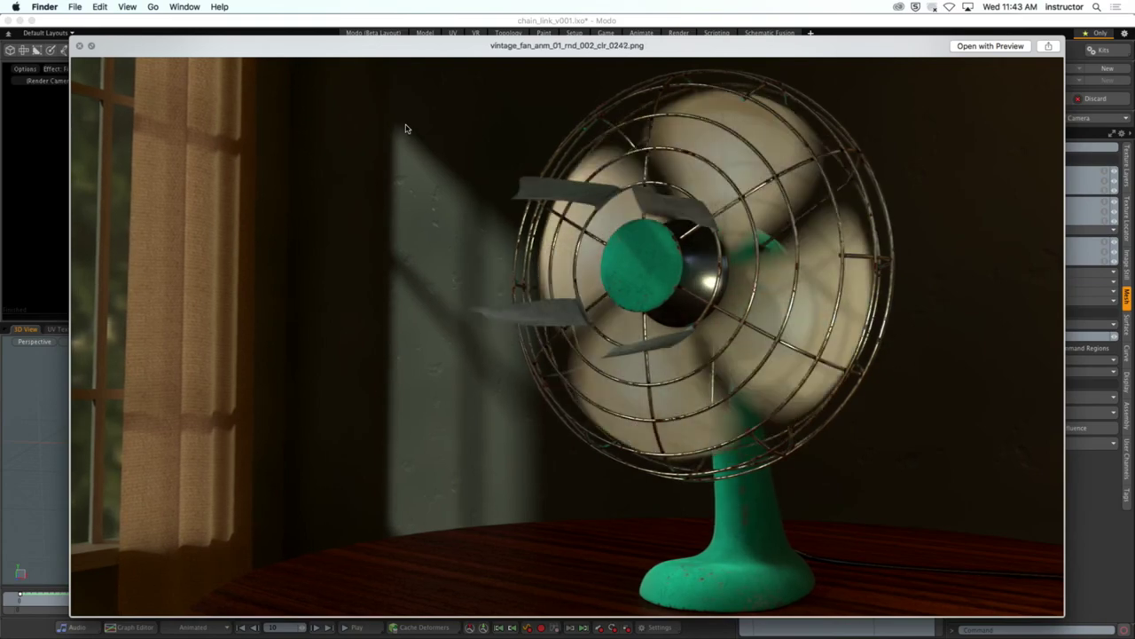
pyautogui.press('space')
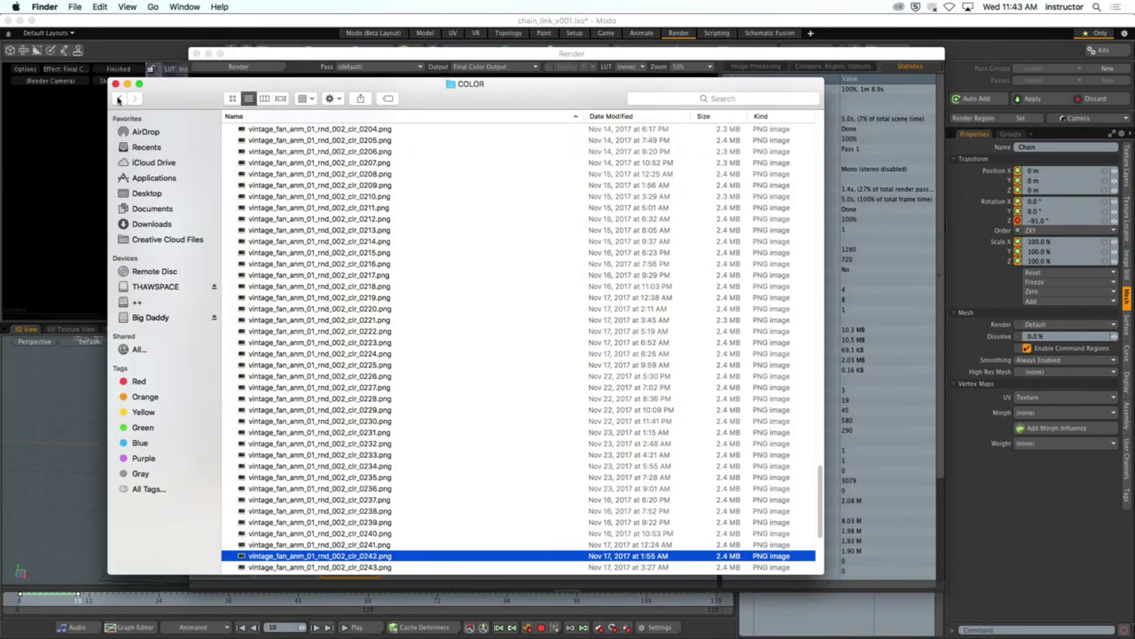
pyautogui.click(119, 97)
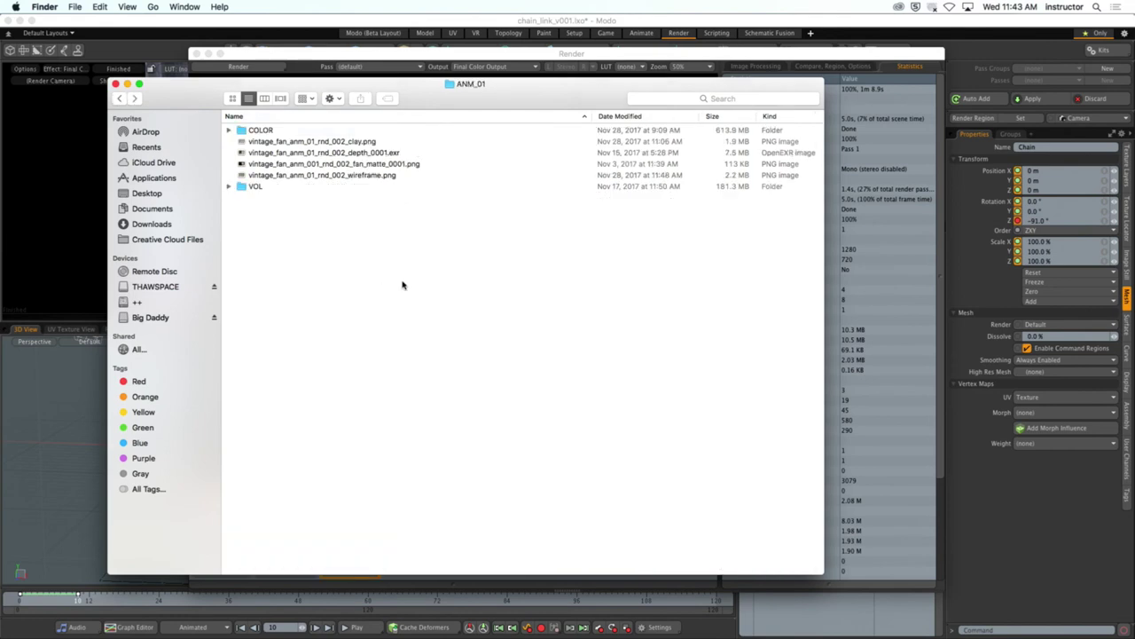
# Open the TEAPOT_ANIMATION_RENDERS folder on Big Daddy, inside GCOM_410 and TEAPOT_ANIMATION
pyautogui.click(173, 319)
pyautogui.scroll(5, 330, 384)
pyautogui.scroll(15, 328, 383)
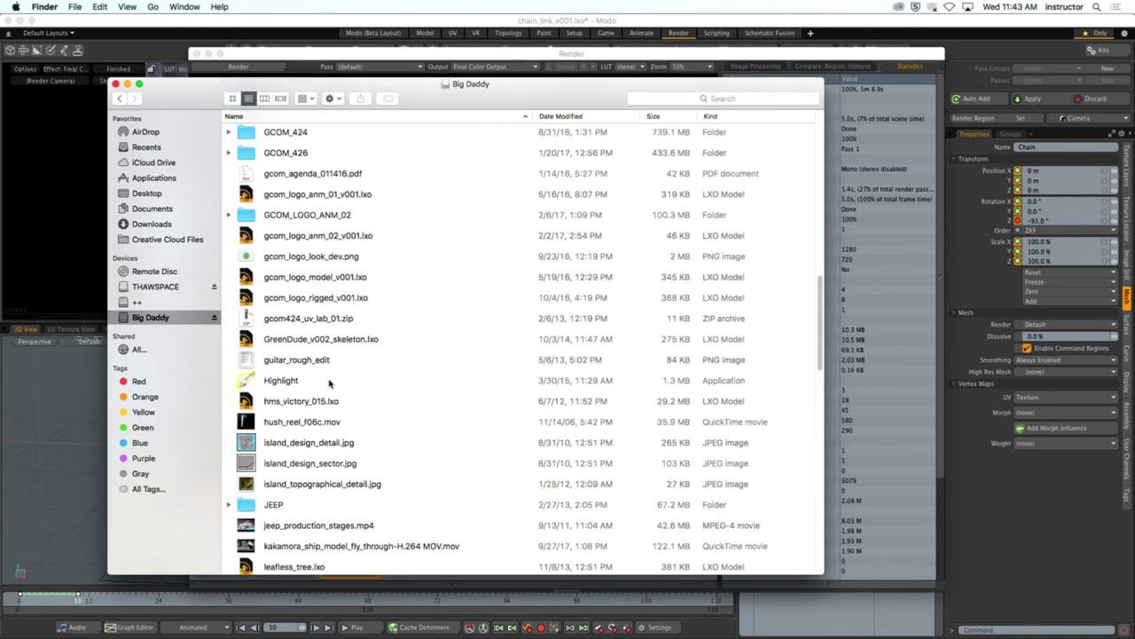
pyautogui.doubleClick(308, 327)
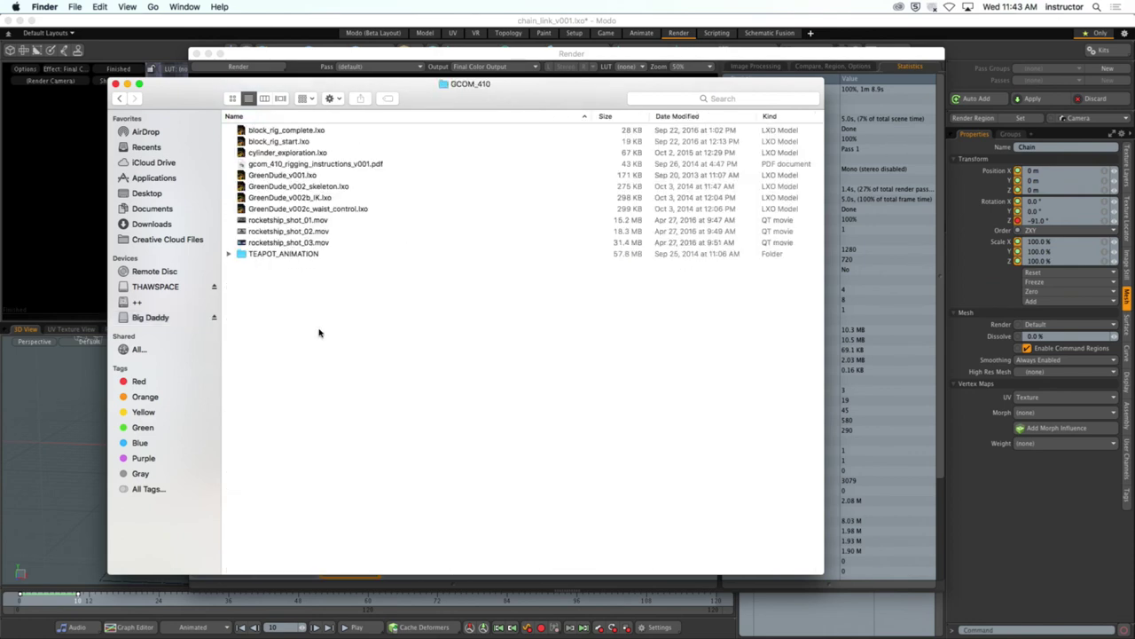
pyautogui.doubleClick(306, 253)
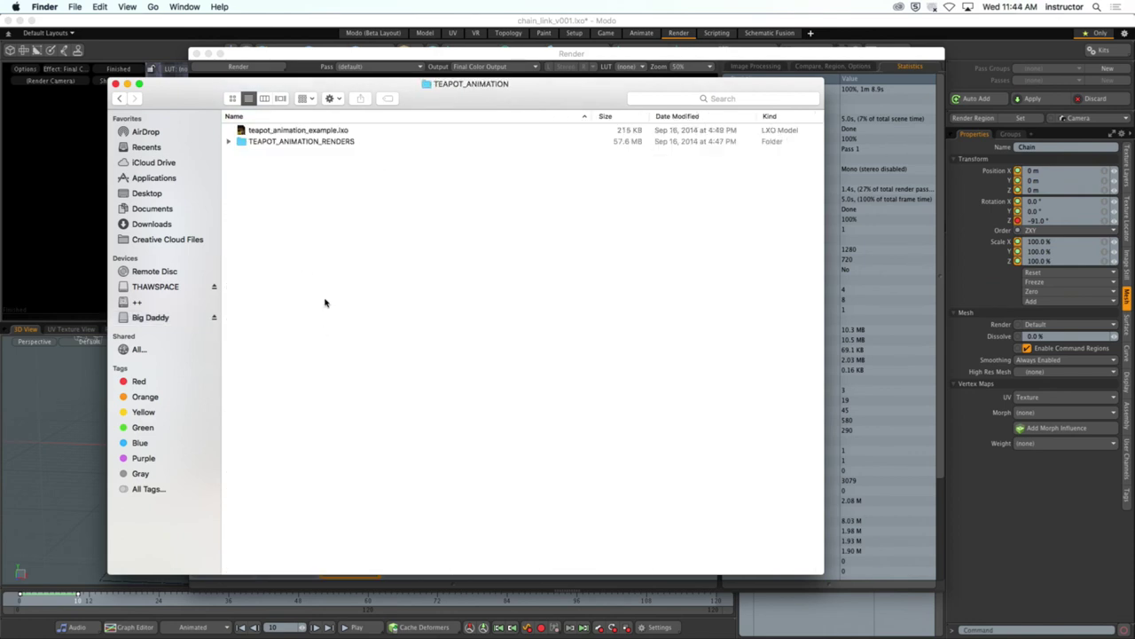
pyautogui.doubleClick(350, 141)
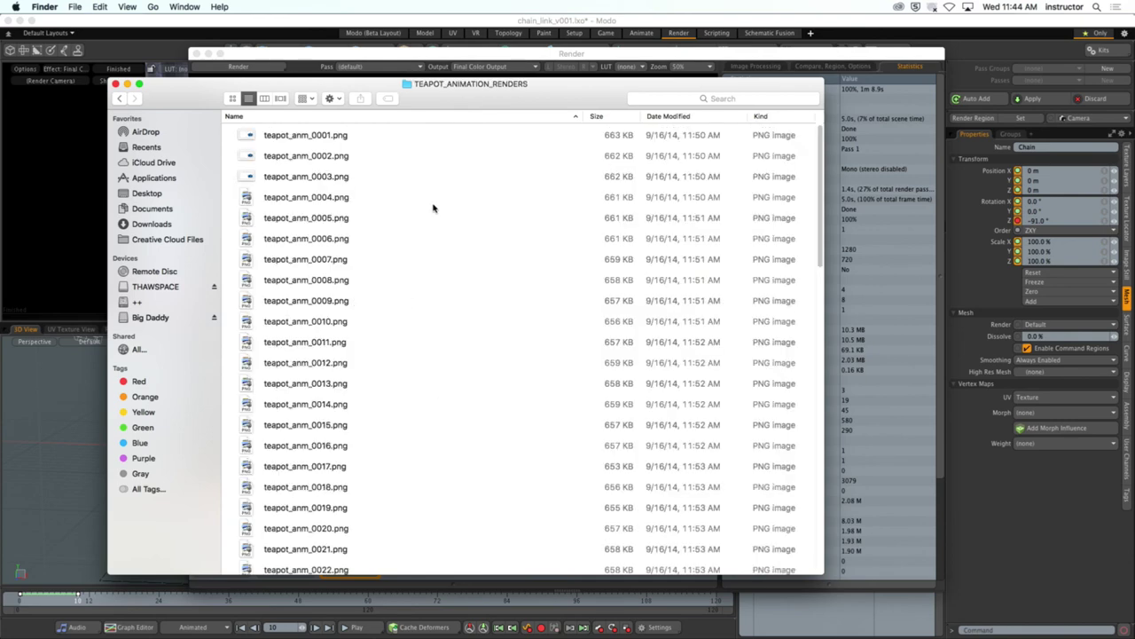
# Preview the teapot frames in sequence from teapot_anm_0001.png to teapot_anm_0071.png with Quick Look and close the preview
pyautogui.click(368, 138)
pyautogui.press('space')
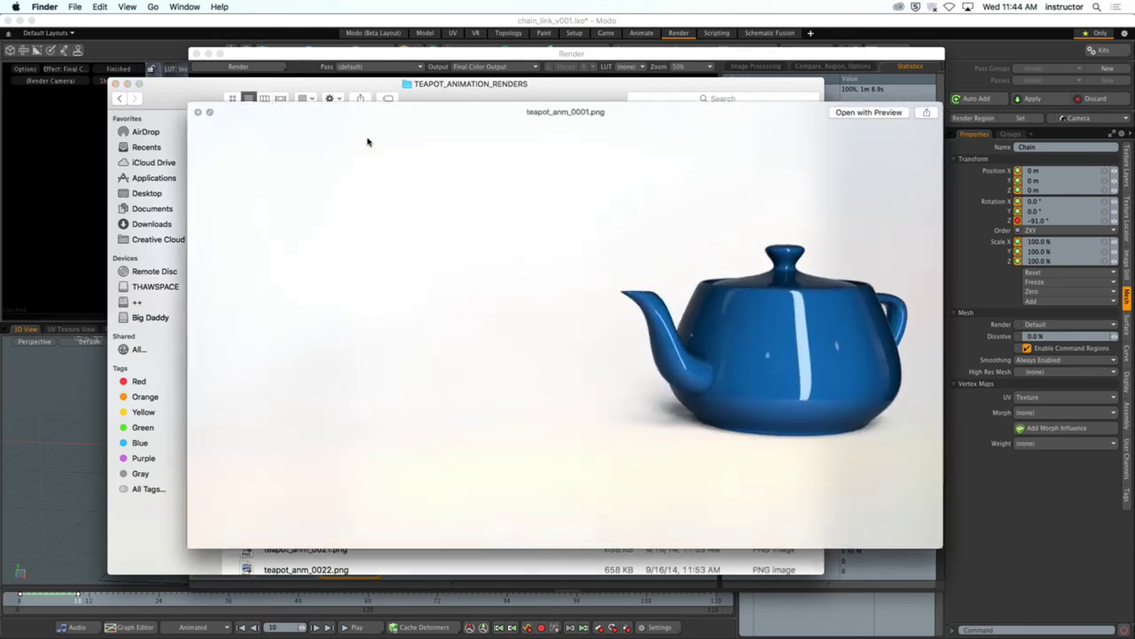
pyautogui.press('Down')
pyautogui.press('Down')
pyautogui.press('Down')
pyautogui.press('Down')
pyautogui.press('Down')
pyautogui.press('Down')
pyautogui.press('Down')
pyautogui.press('Down')
pyautogui.press('Down')
pyautogui.press('Down')
pyautogui.press('Down')
pyautogui.press('Down')
pyautogui.press('Down')
pyautogui.press('Down')
pyautogui.press('Down')
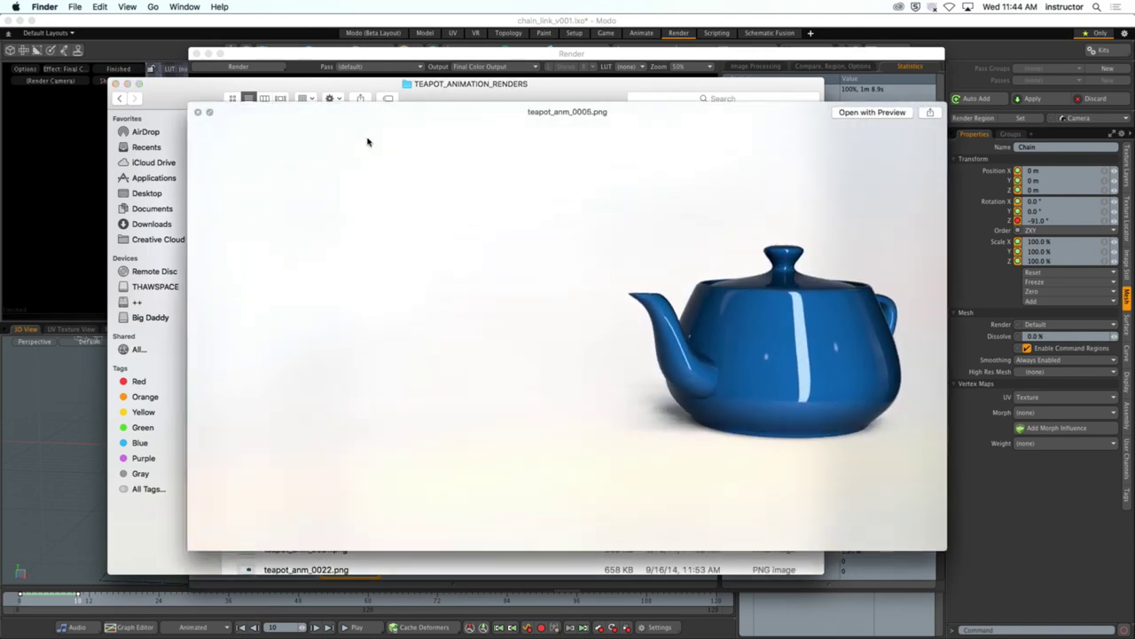
pyautogui.press('Down')
pyautogui.press('Down')
pyautogui.press('Down')
pyautogui.press('Down')
pyautogui.press('Down')
pyautogui.press('Down')
pyautogui.press('Down')
pyautogui.press('Down')
pyautogui.press('Down')
pyautogui.press('Down')
pyautogui.press('Down')
pyautogui.press('Down')
pyautogui.press('Down')
pyautogui.press('Down')
pyautogui.press('Down')
pyautogui.press('Down')
pyautogui.press('Down')
pyautogui.press('Down')
pyautogui.press('Down')
pyautogui.press('Down')
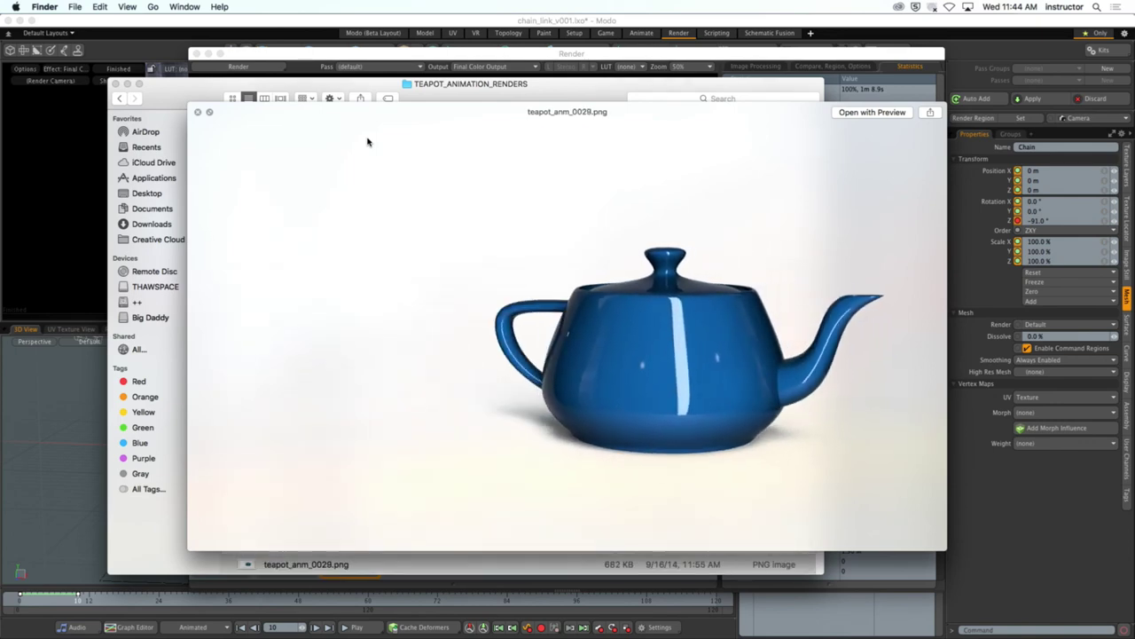
pyautogui.press('Down')
pyautogui.press('Down')
pyautogui.press('Down')
pyautogui.press('Down')
pyautogui.press('Down')
pyautogui.press('Down')
pyautogui.press('Down')
pyautogui.press('Down')
pyautogui.press('Down')
pyautogui.press('Down')
pyautogui.press('Down')
pyautogui.press('Down')
pyautogui.press('Down')
pyautogui.press('Down')
pyautogui.press('Down')
pyautogui.press('Down')
pyautogui.press('Down')
pyautogui.press('Down')
pyautogui.press('Down')
pyautogui.press('Down')
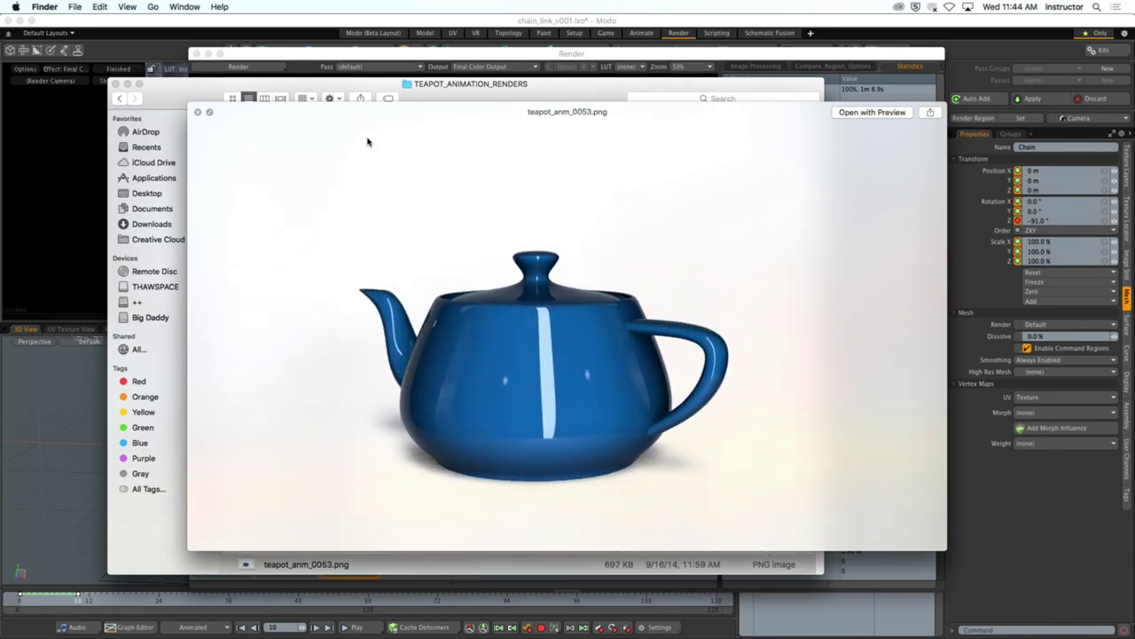
pyautogui.press('Down')
pyautogui.press('Down')
pyautogui.press('Down')
pyautogui.press('Down')
pyautogui.press('Down')
pyautogui.press('Down')
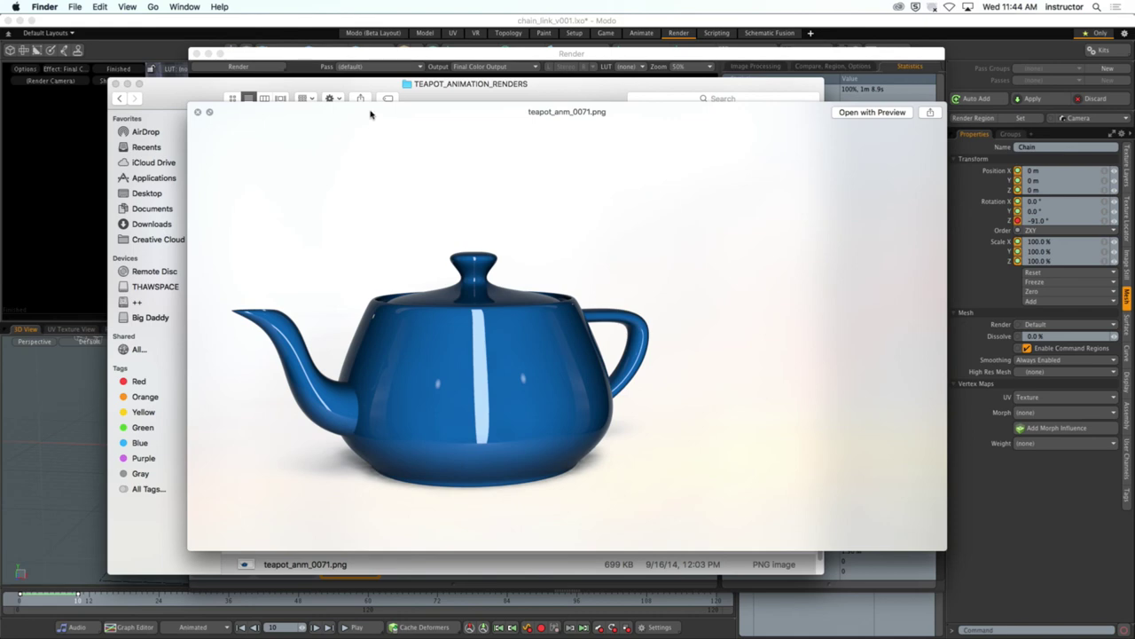
pyautogui.press('space')
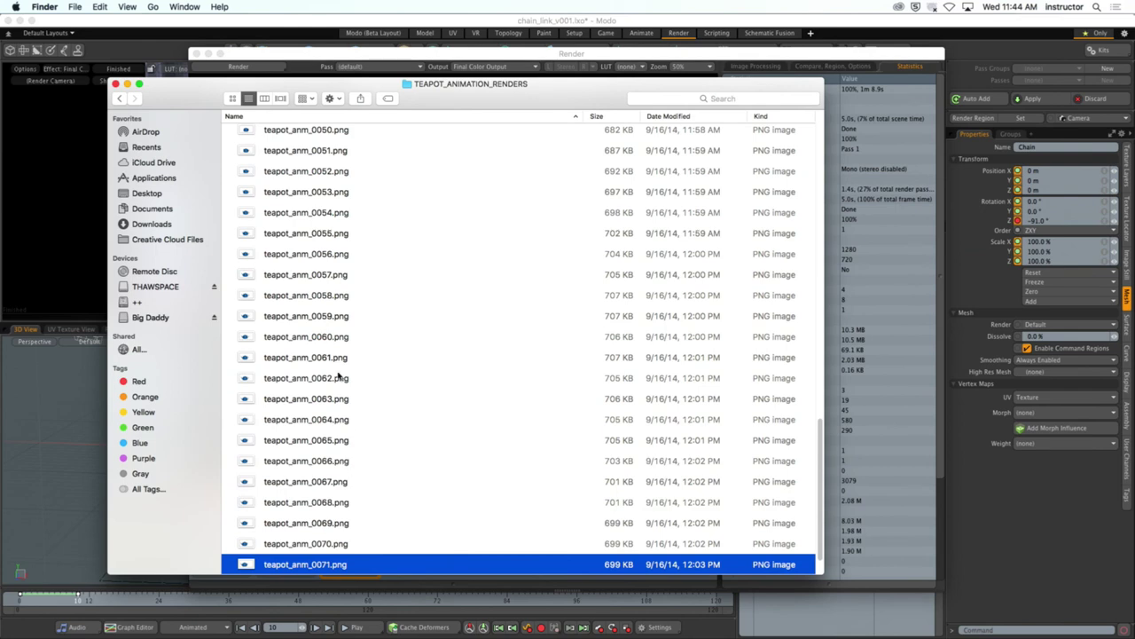
# Return to the first teapot frame in the list, play the compiled movie teapot_anm.mov and quit the player
pyautogui.scroll(15, 333, 356)
pyautogui.click(353, 140)
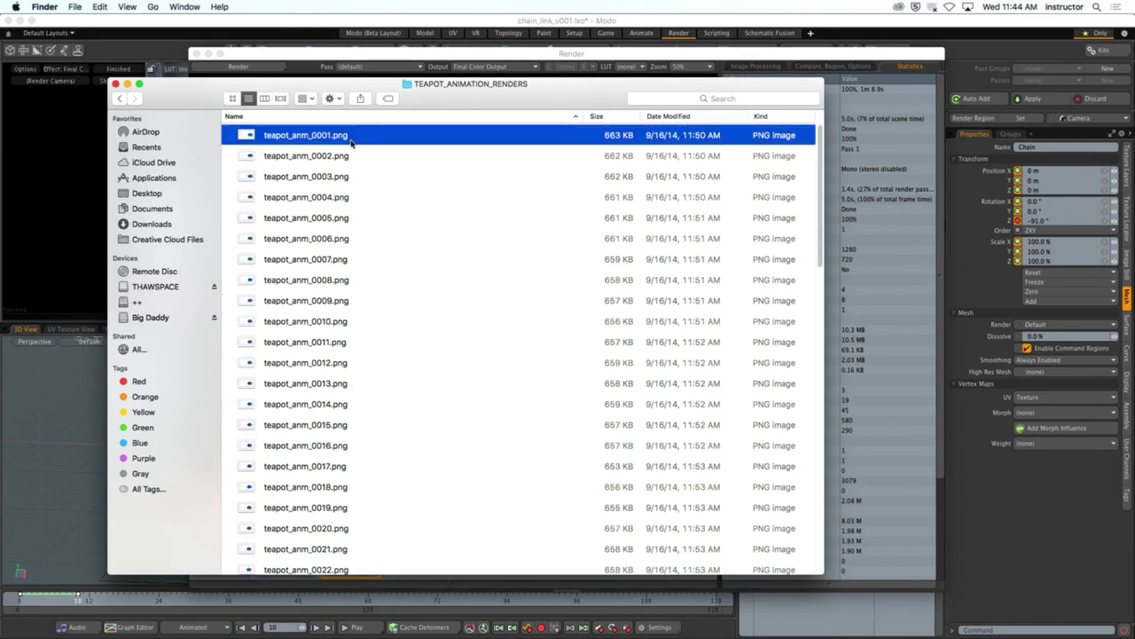
pyautogui.scroll(-15, 448, 381)
pyautogui.doubleClick(319, 566)
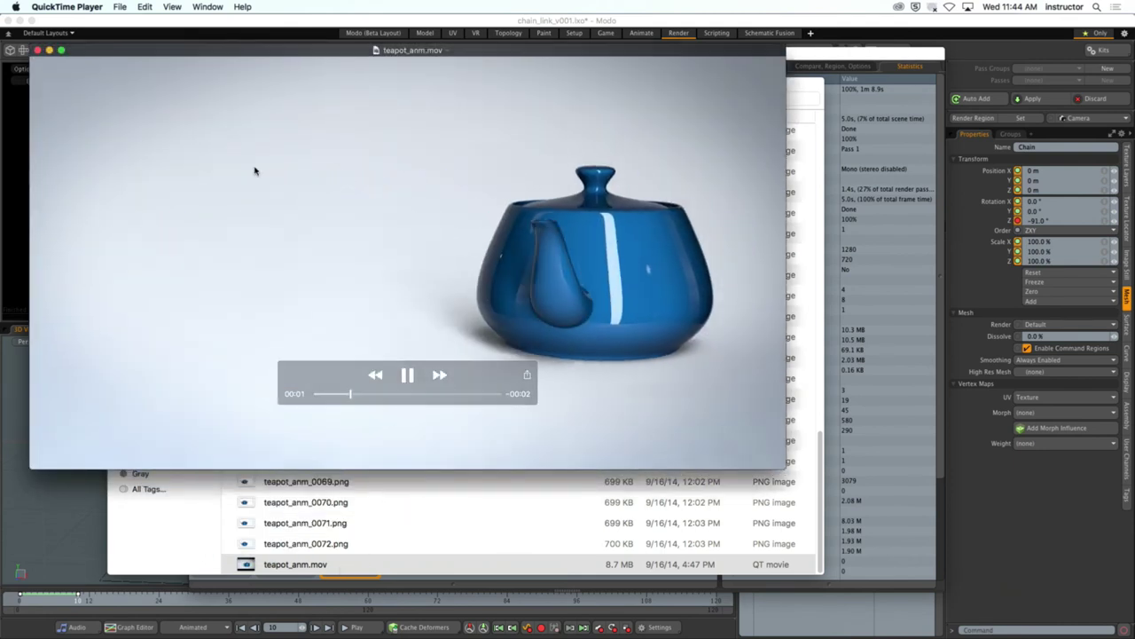
pyautogui.click(37, 50)
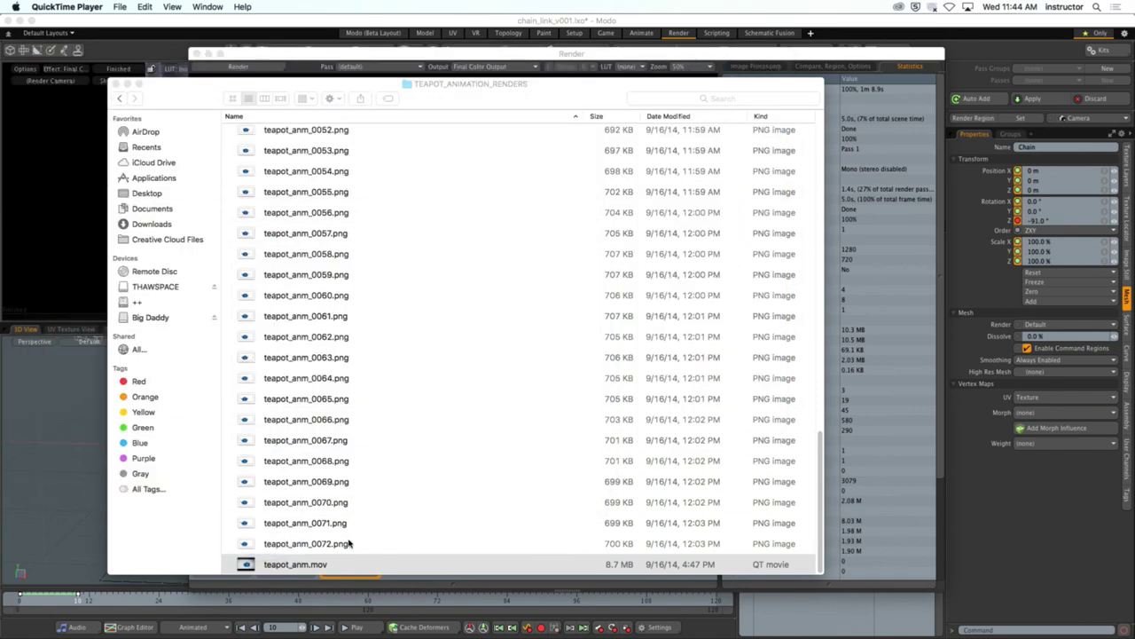
pyautogui.press('super+q')
# Select teapot_anm_0072.png and look over the full list of teapot PNG frames
pyautogui.press('Up')
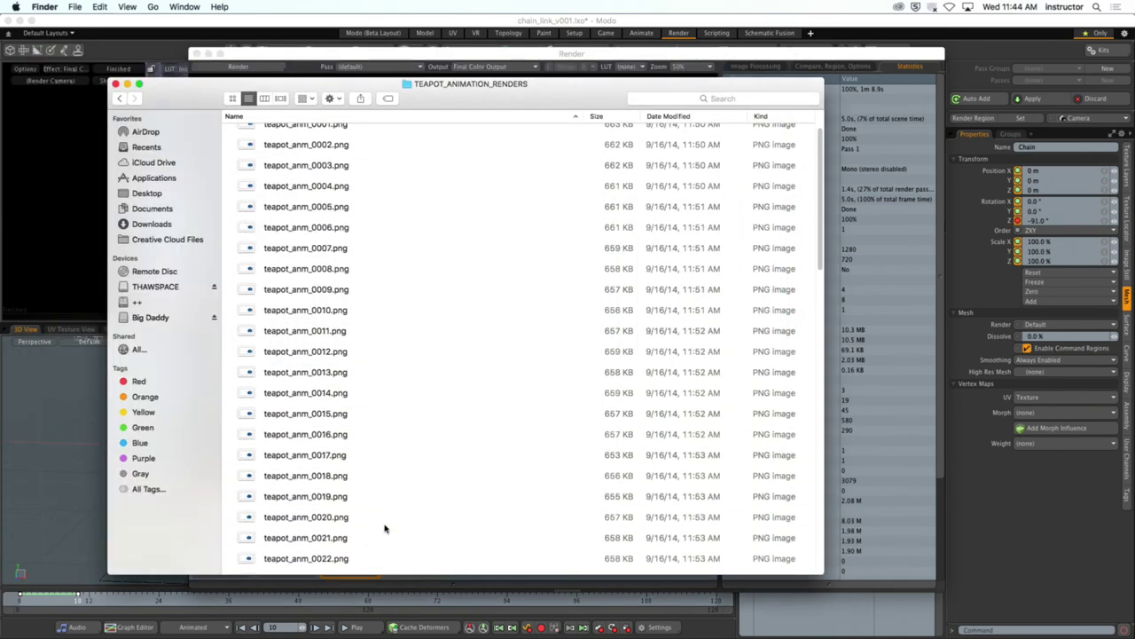
pyautogui.scroll(15, 385, 529)
pyautogui.scroll(-15, 385, 529)
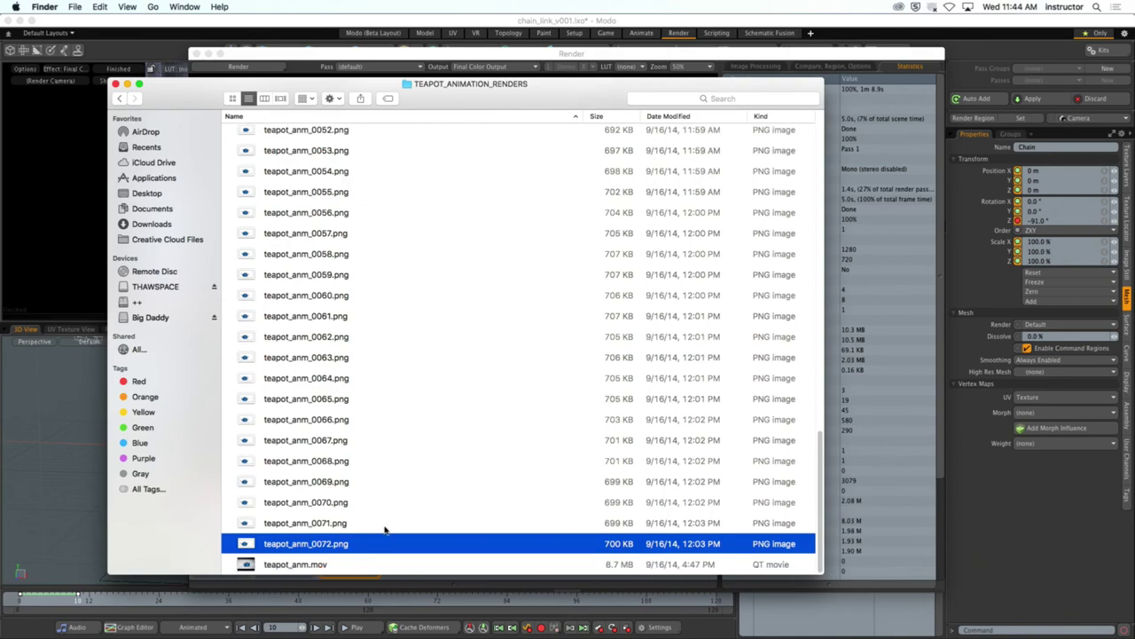
# Switch to Adobe After Effects CC 2018, start importing a file and move the import dialog into clear view
pyautogui.moveTo(385, 631)
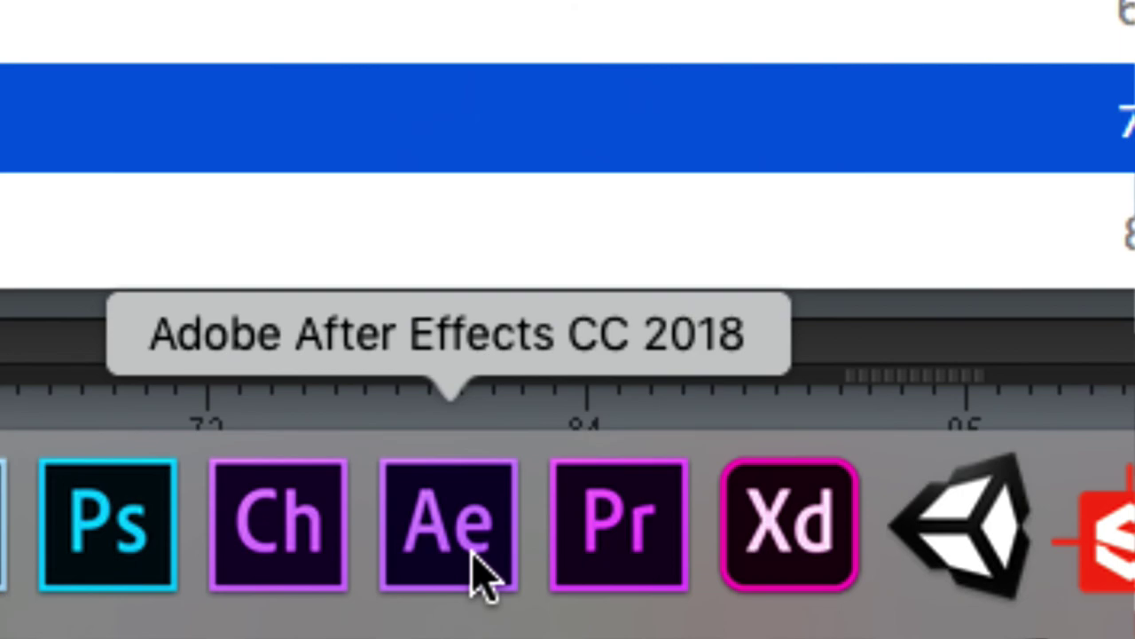
pyautogui.click(479, 577)
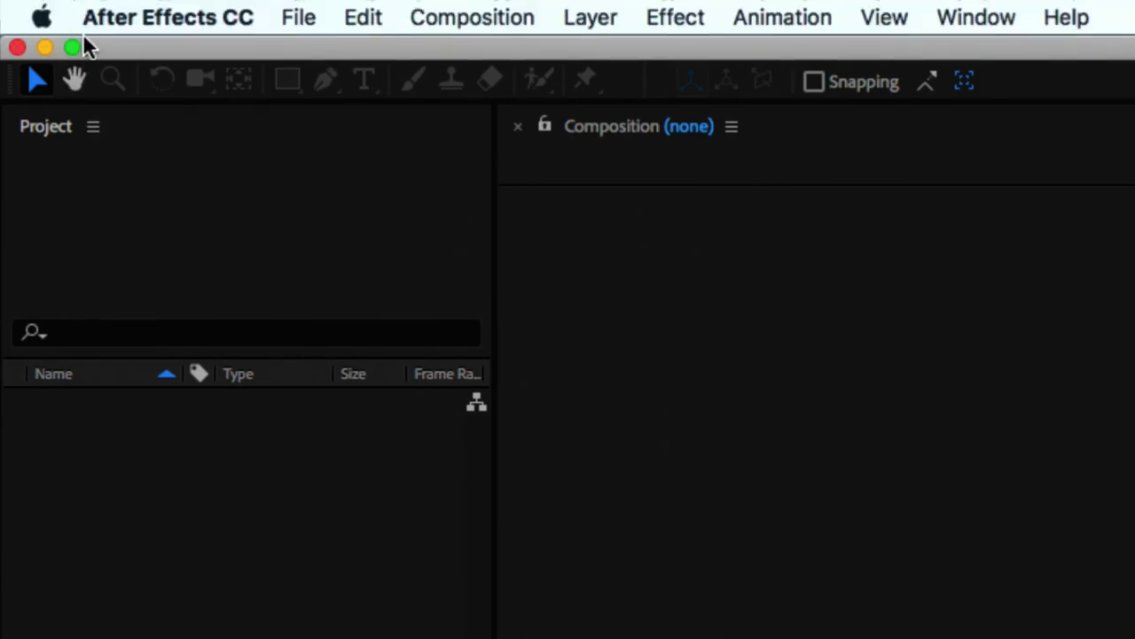
pyautogui.click(297, 19)
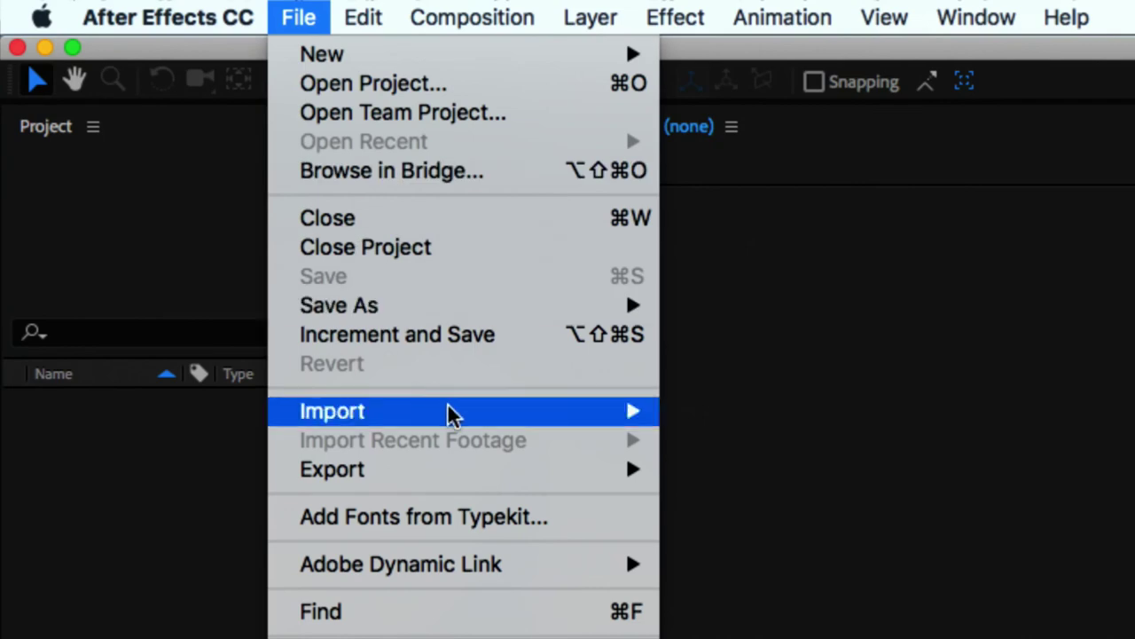
pyautogui.moveTo(557, 416)
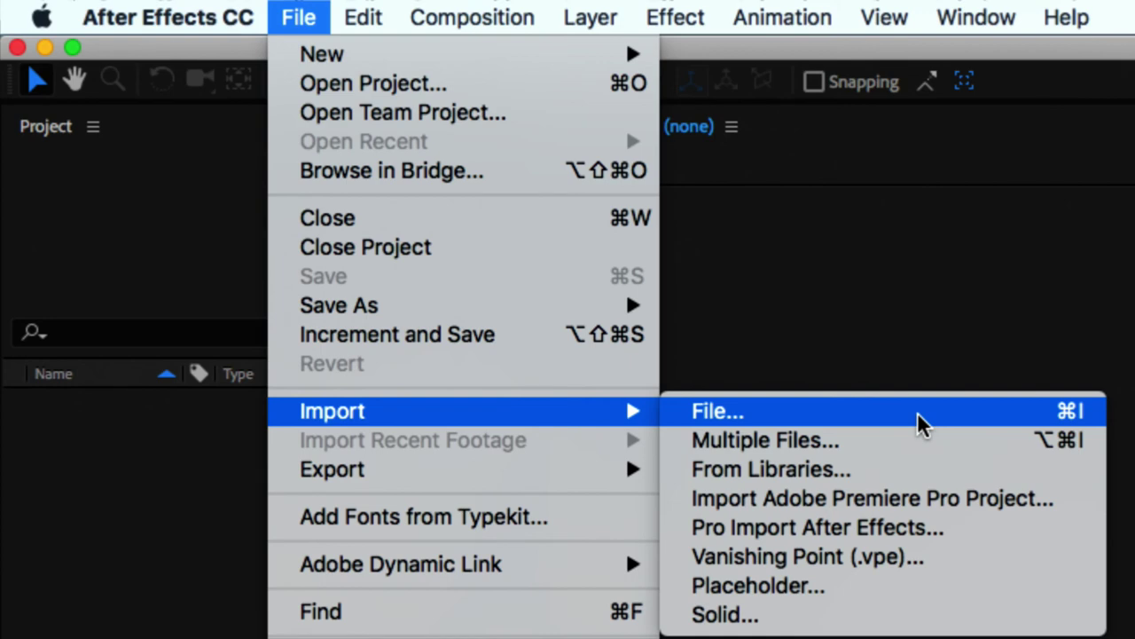
pyautogui.click(917, 411)
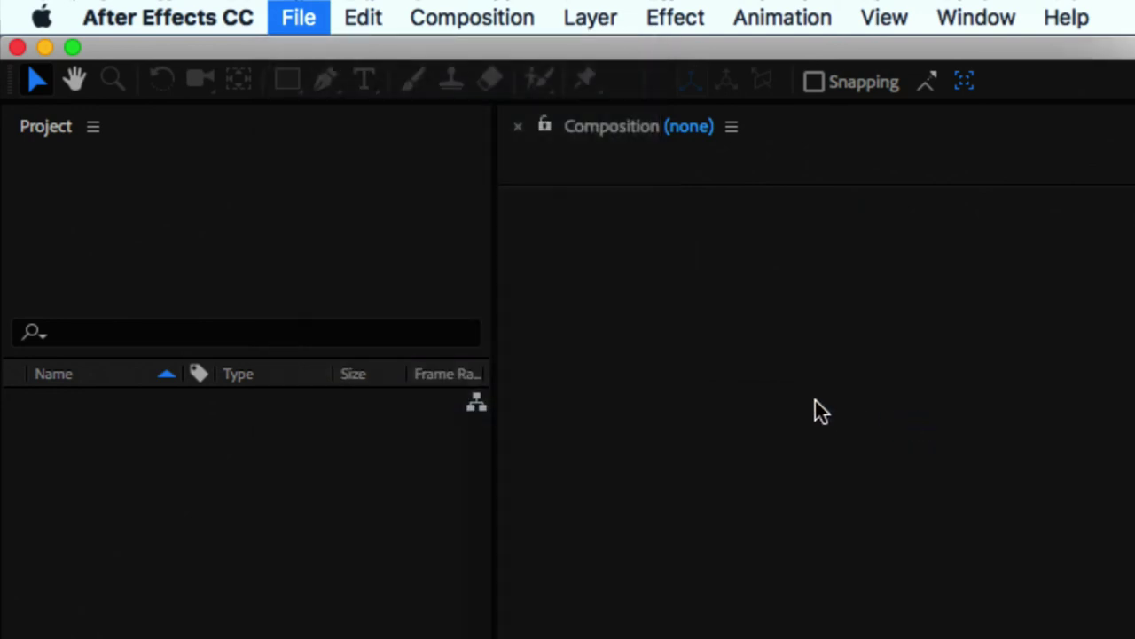
pyautogui.moveTo(1096, 285); pyautogui.dragTo(315, 155)
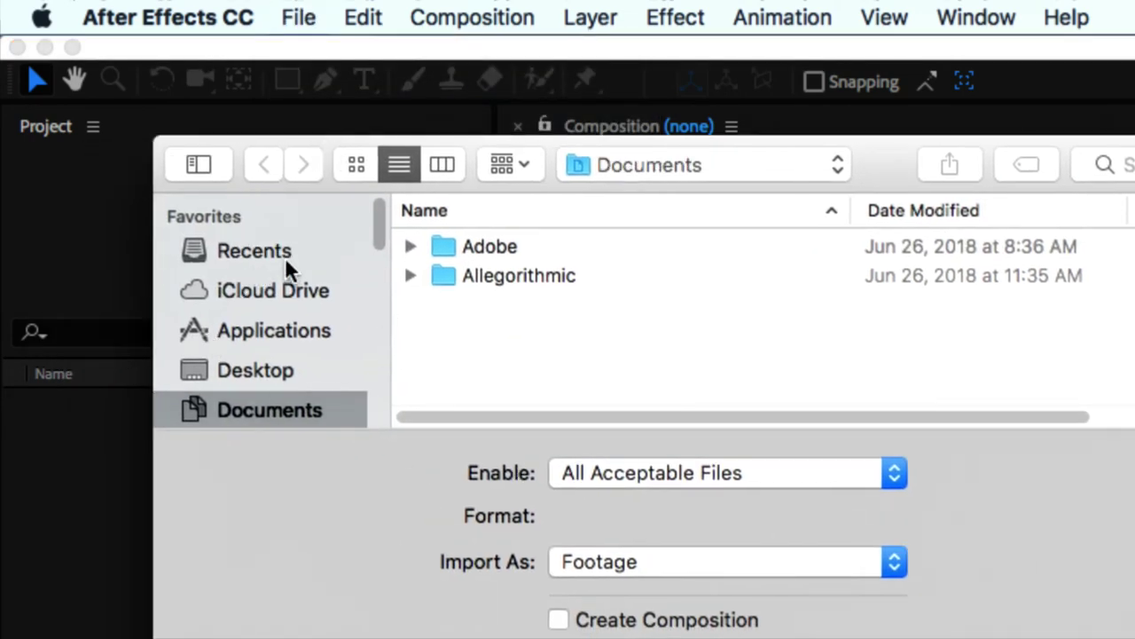
# Import teapot_anm_0001.png as a PNG sequence from Big Daddy's GCOM_410/TEAPOT_ANIMATION/TEAPOT_ANIMATION_RENDERS folder
pyautogui.moveTo(379, 222); pyautogui.dragTo(379, 292)
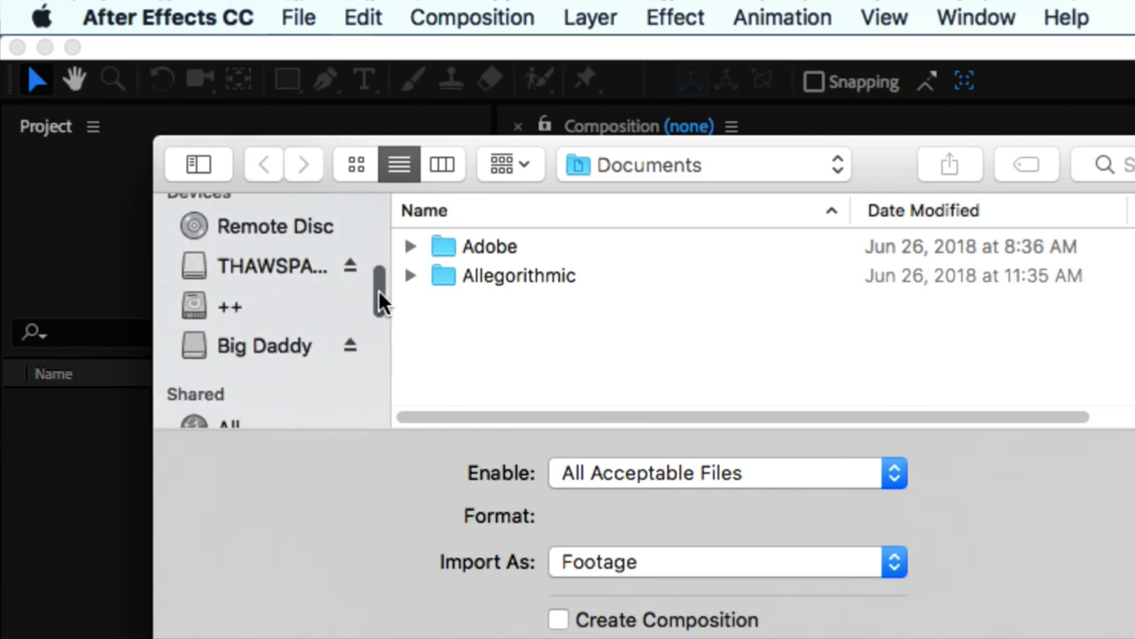
pyautogui.click(262, 347)
pyautogui.scroll(-10, 542, 319)
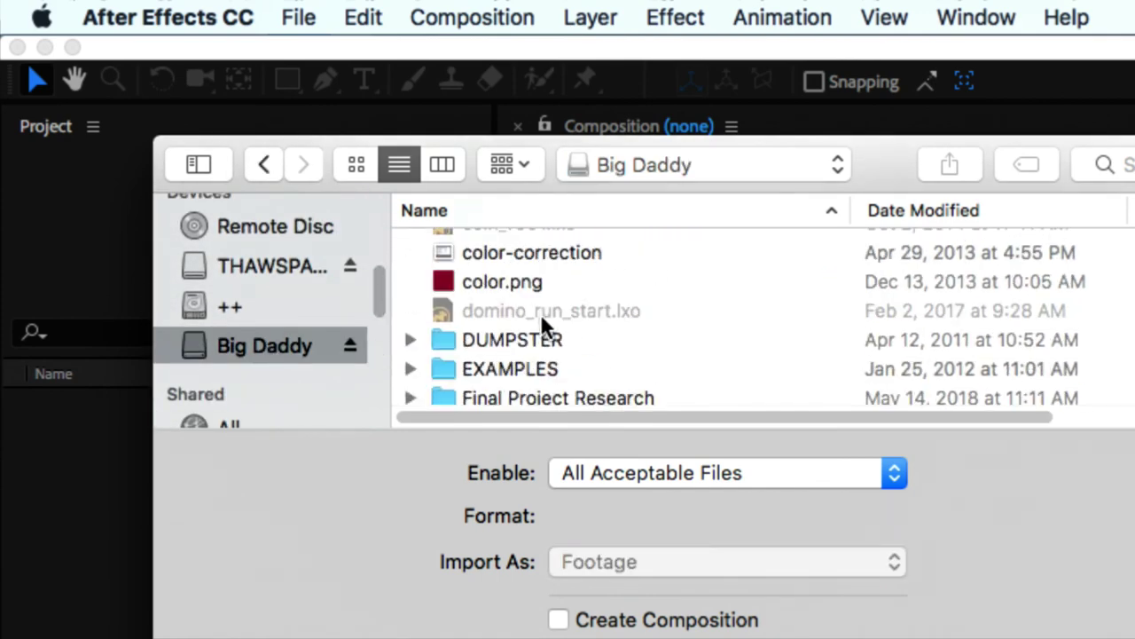
pyautogui.doubleClick(543, 393)
pyautogui.scroll(-3, 604, 328)
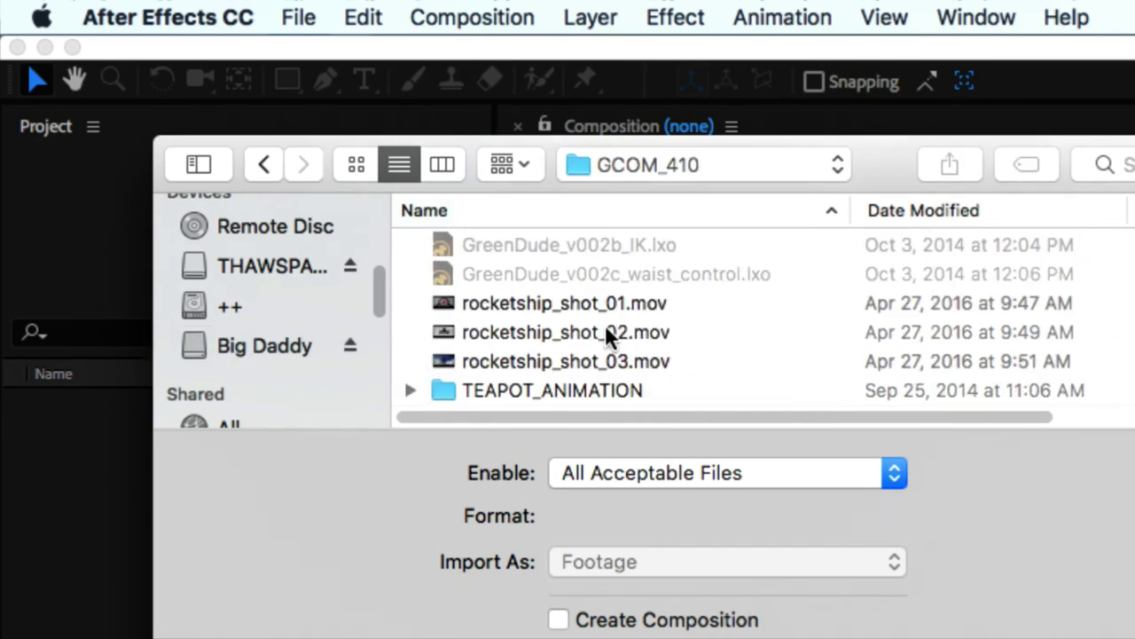
pyautogui.doubleClick(552, 393)
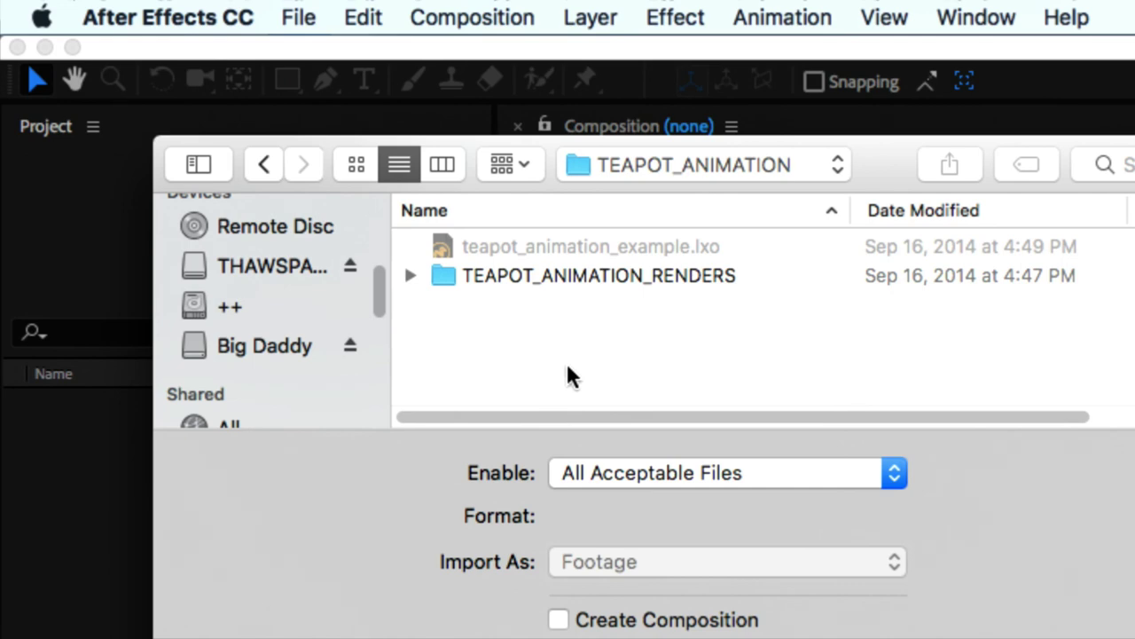
pyautogui.doubleClick(582, 277)
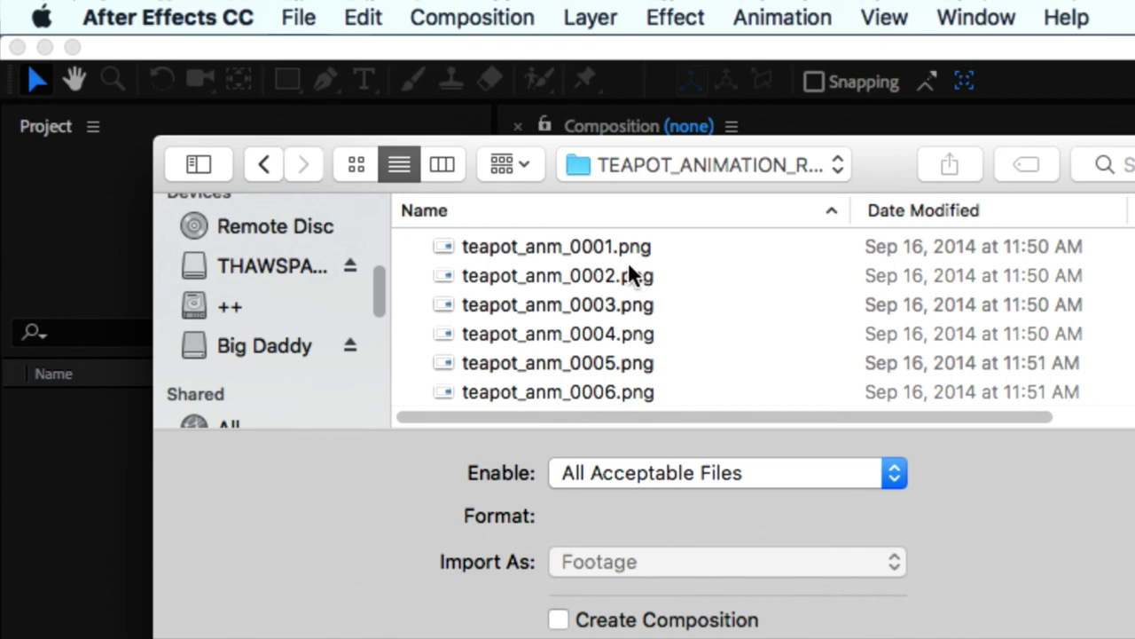
pyautogui.click(500, 244)
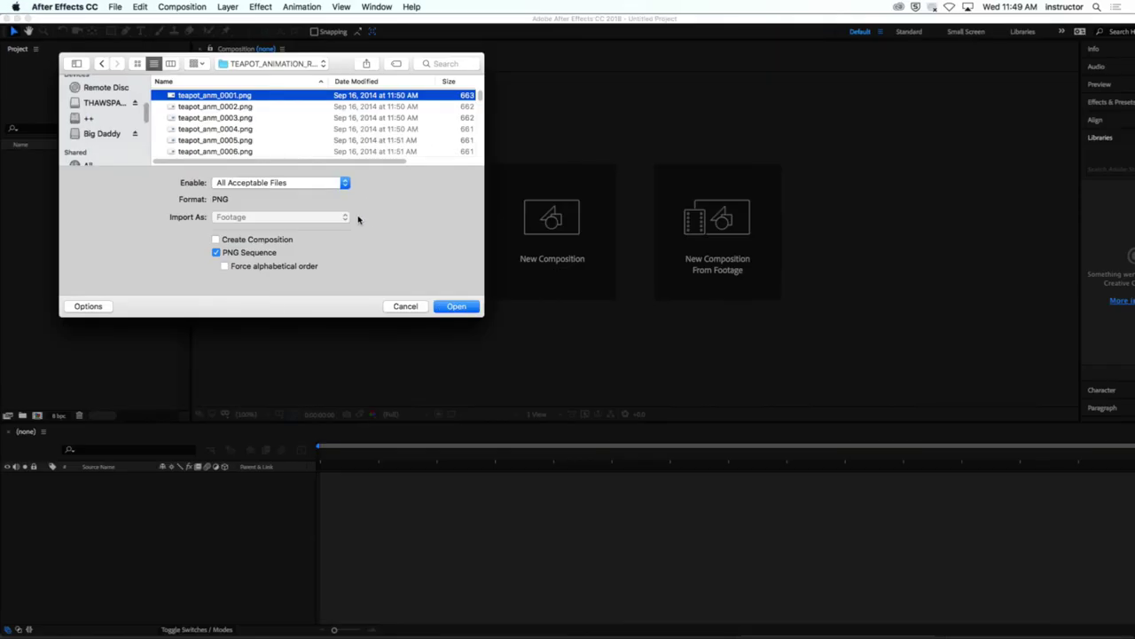
pyautogui.click(451, 307)
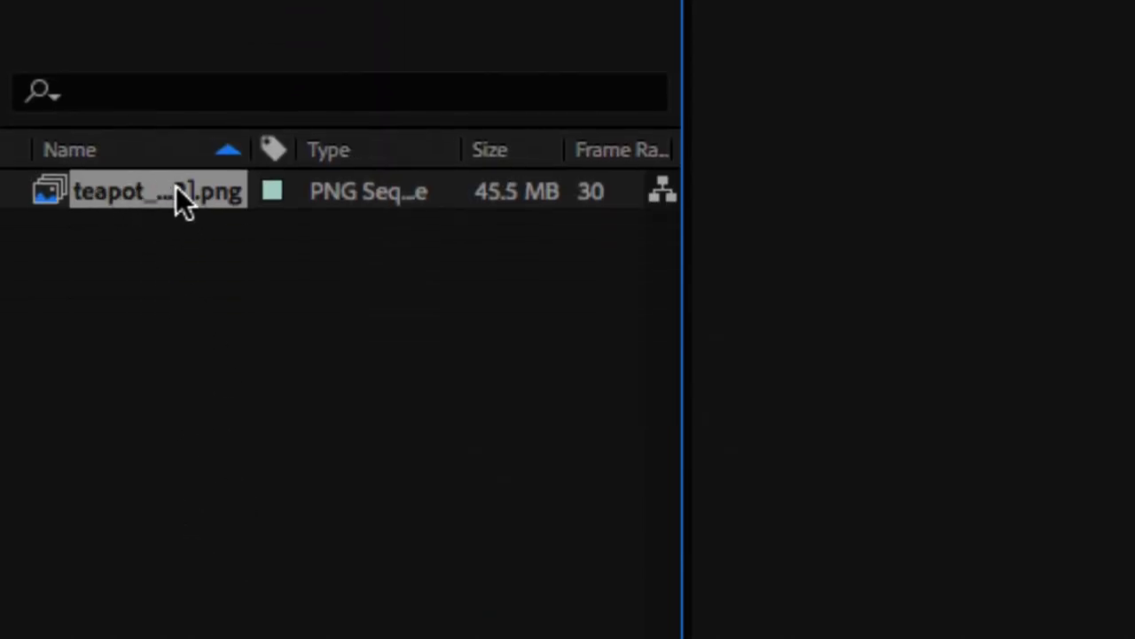
# Open the main Interpret Footage settings for the teapot sequence and set its alpha to Ignore
pyautogui.rightClick(177, 190)
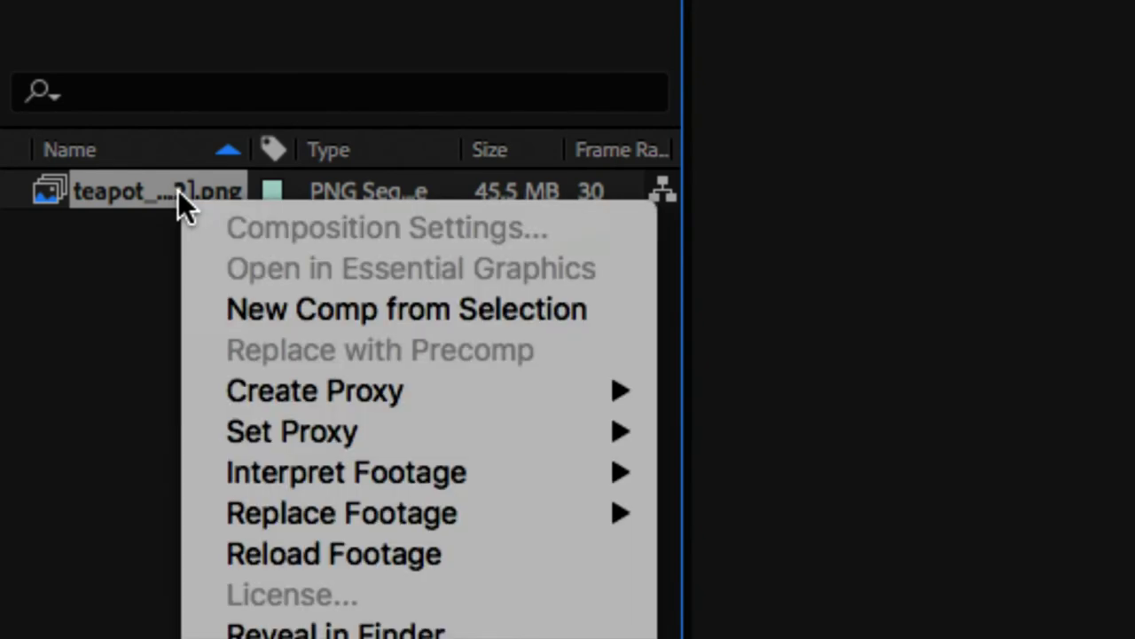
pyautogui.moveTo(452, 471)
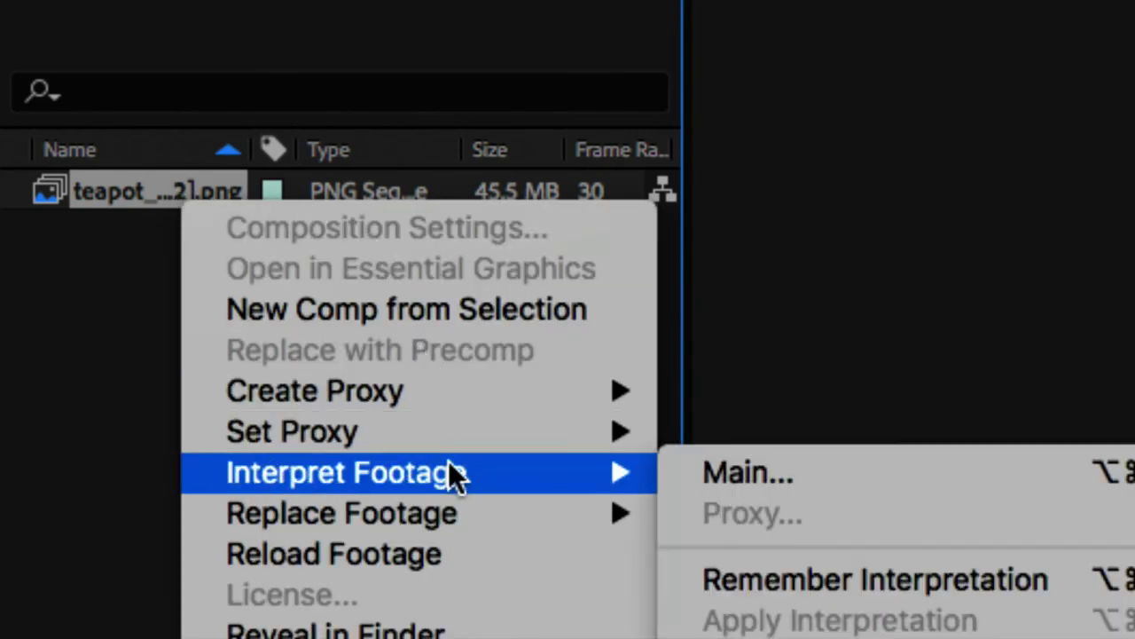
pyautogui.click(918, 472)
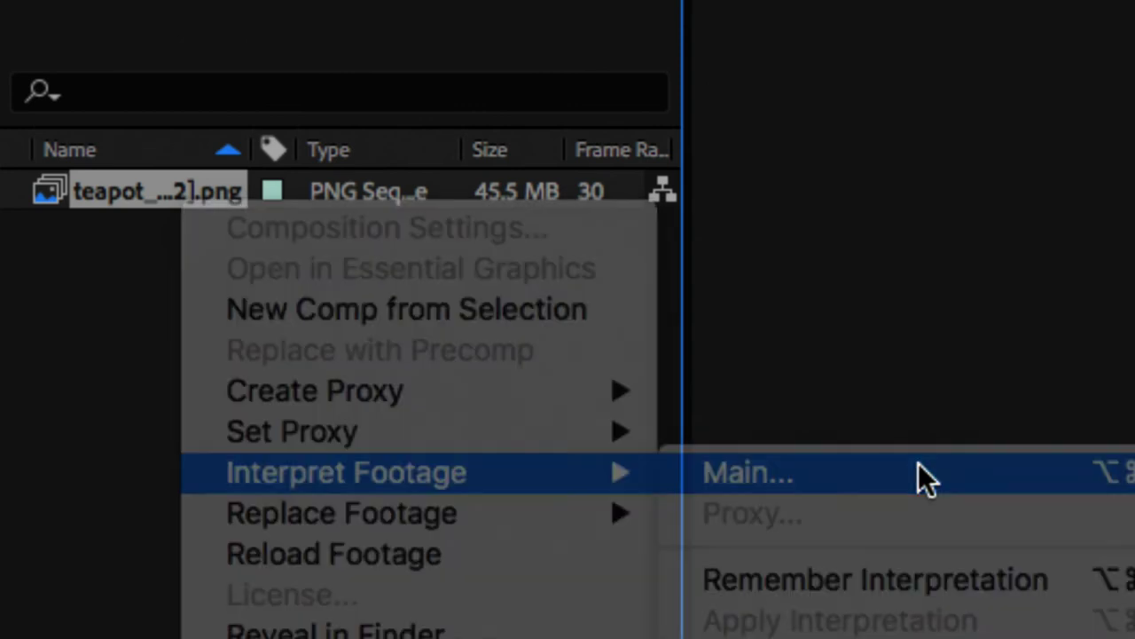
pyautogui.moveTo(925, 194); pyautogui.dragTo(369, 143)
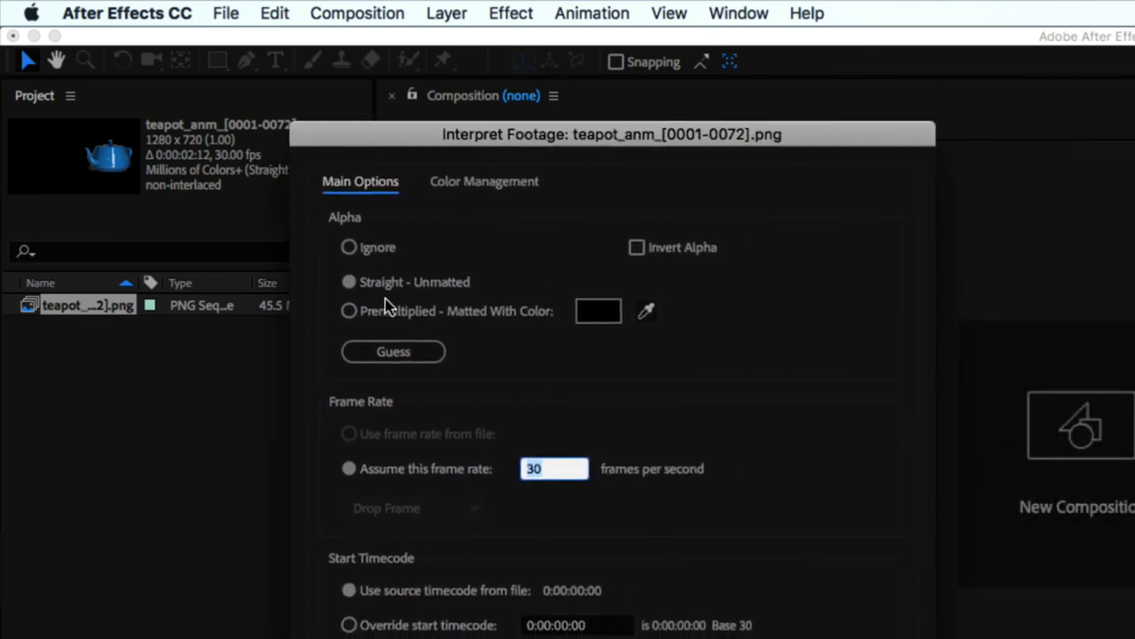
pyautogui.click(392, 248)
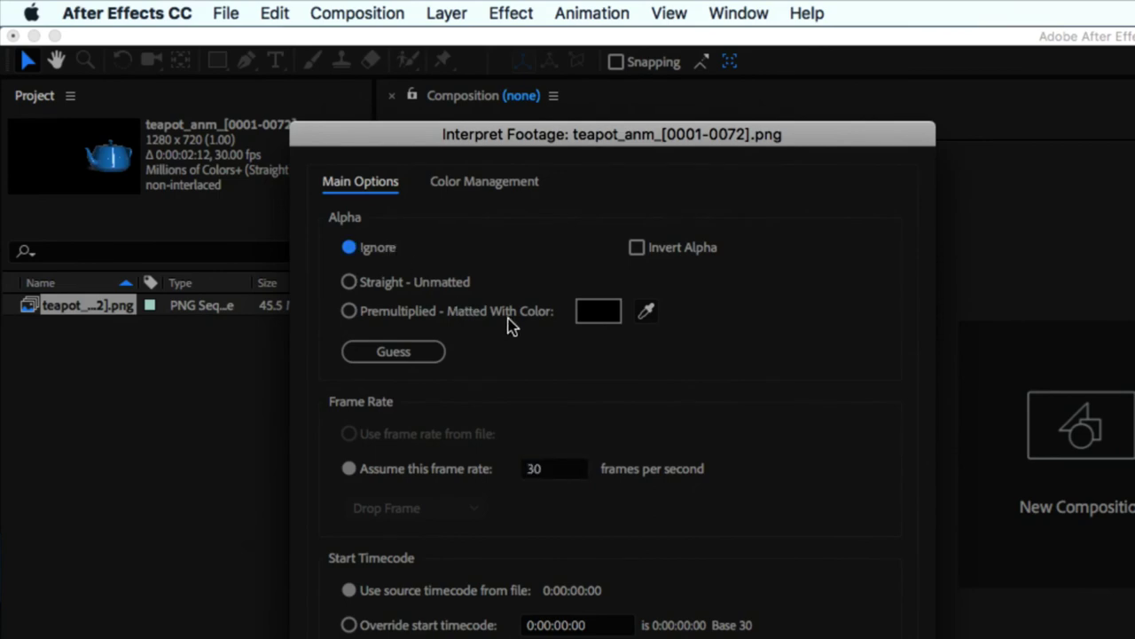
# Set the teapot sequence's assumed frame rate to 24 frames per second, apply it, and check the sequence's columns in the project list
pyautogui.click(559, 468)
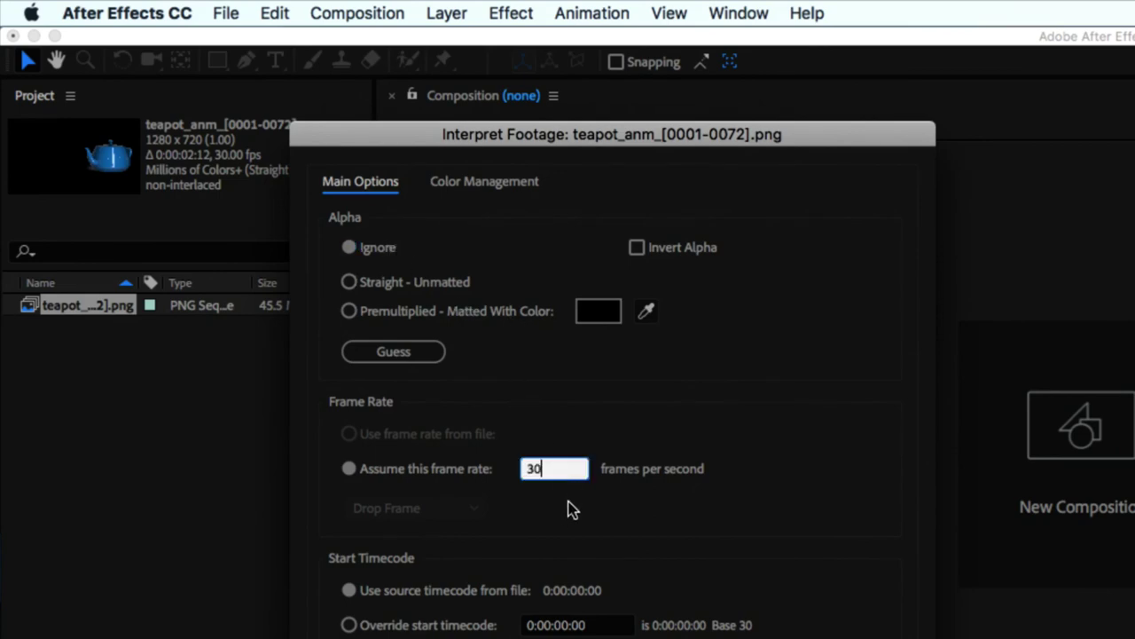
pyautogui.doubleClick(532, 426)
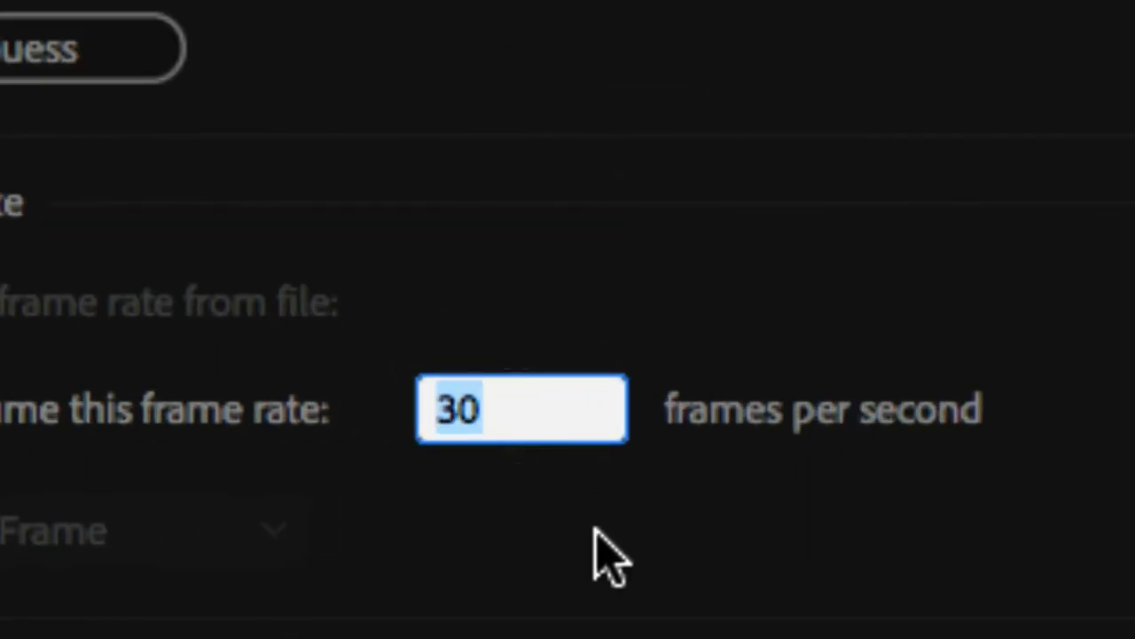
pyautogui.write('24')
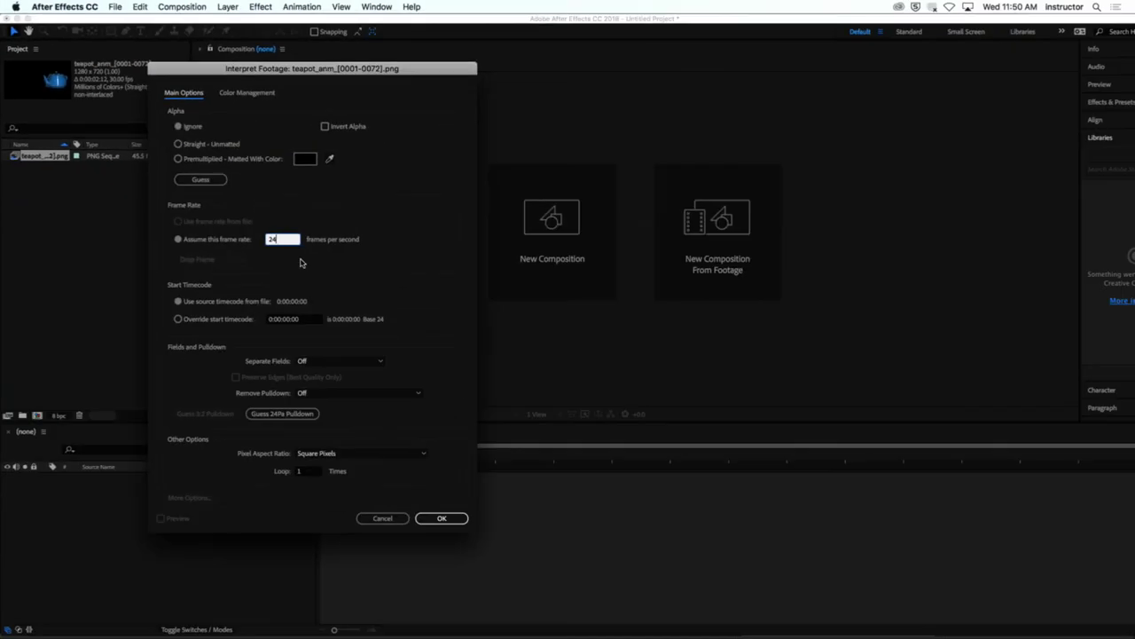
pyautogui.click(443, 519)
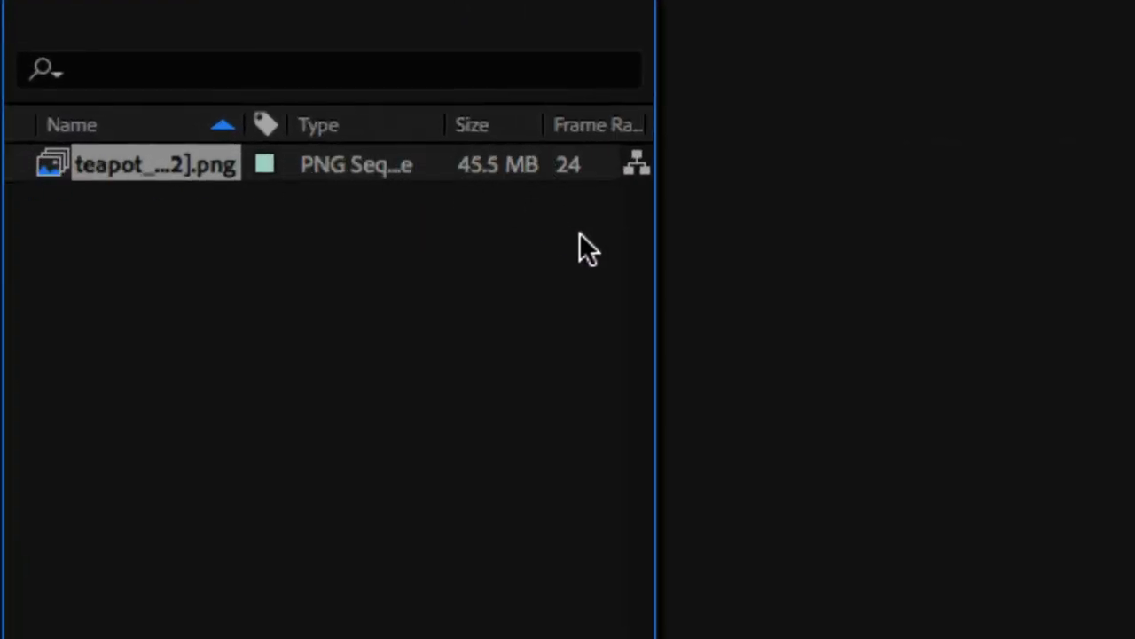
pyautogui.moveTo(658, 245); pyautogui.dragTo(792, 238)
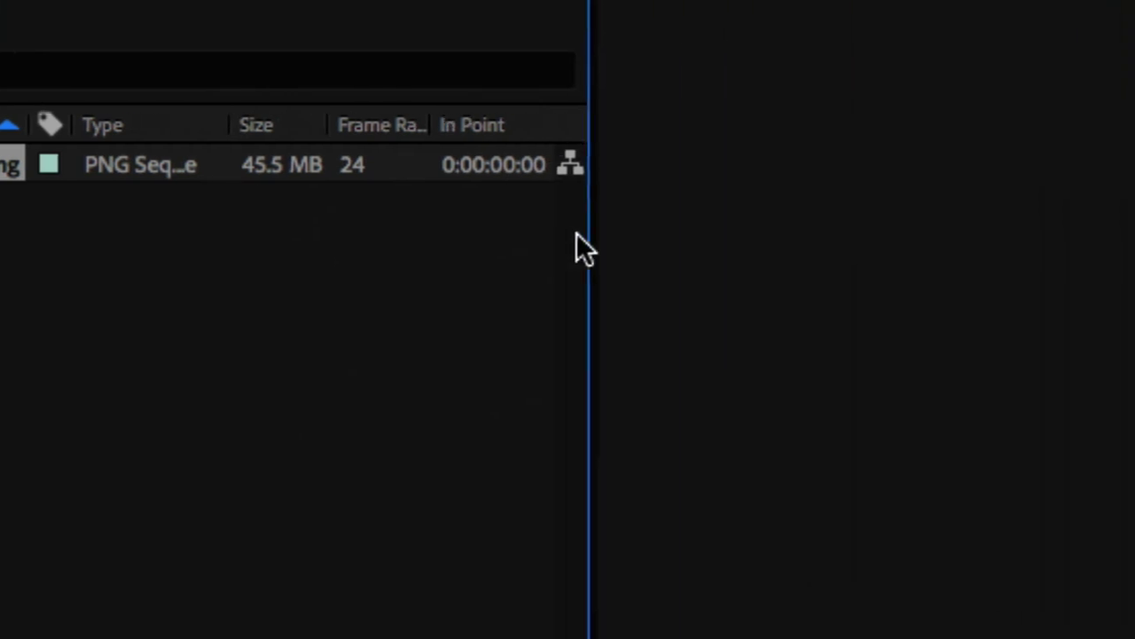
pyautogui.moveTo(576, 235); pyautogui.dragTo(468, 236)
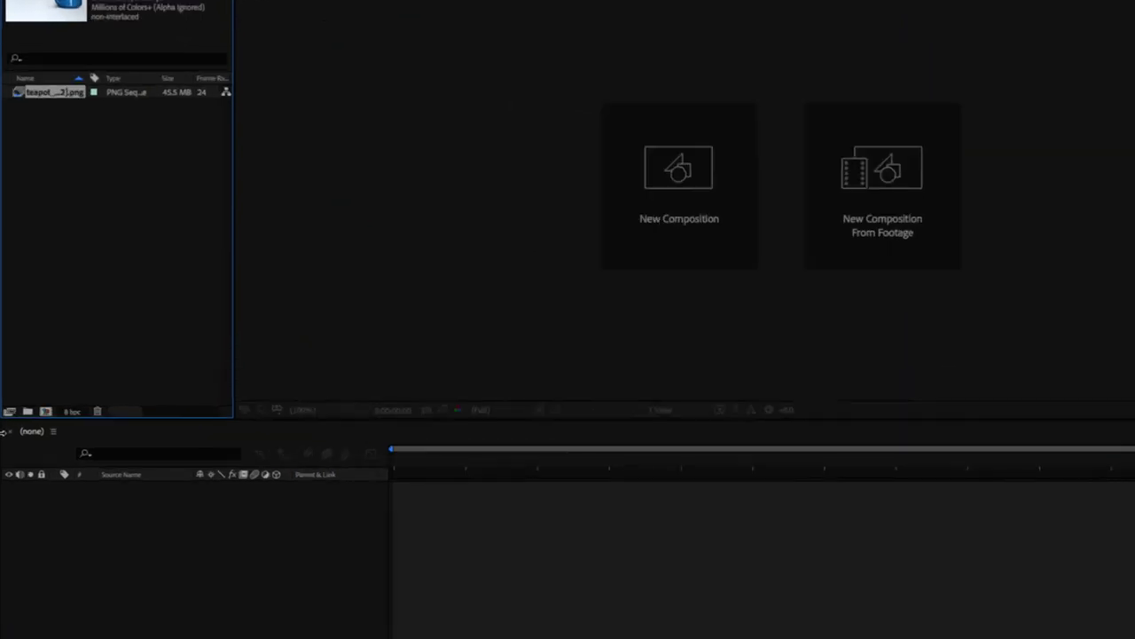
# Enlarge the timeline area, create a composition from the teapot PNG sequence in it, and preview the playback
pyautogui.moveTo(128, 417); pyautogui.dragTo(170, 183)
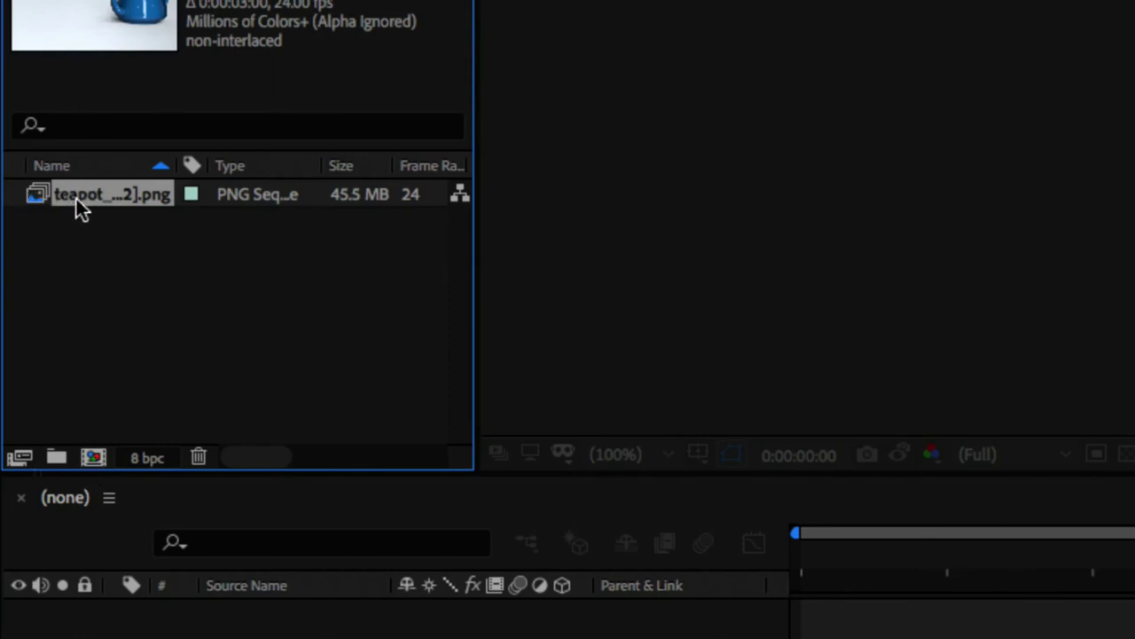
pyautogui.moveTo(57, 199); pyautogui.dragTo(104, 461)
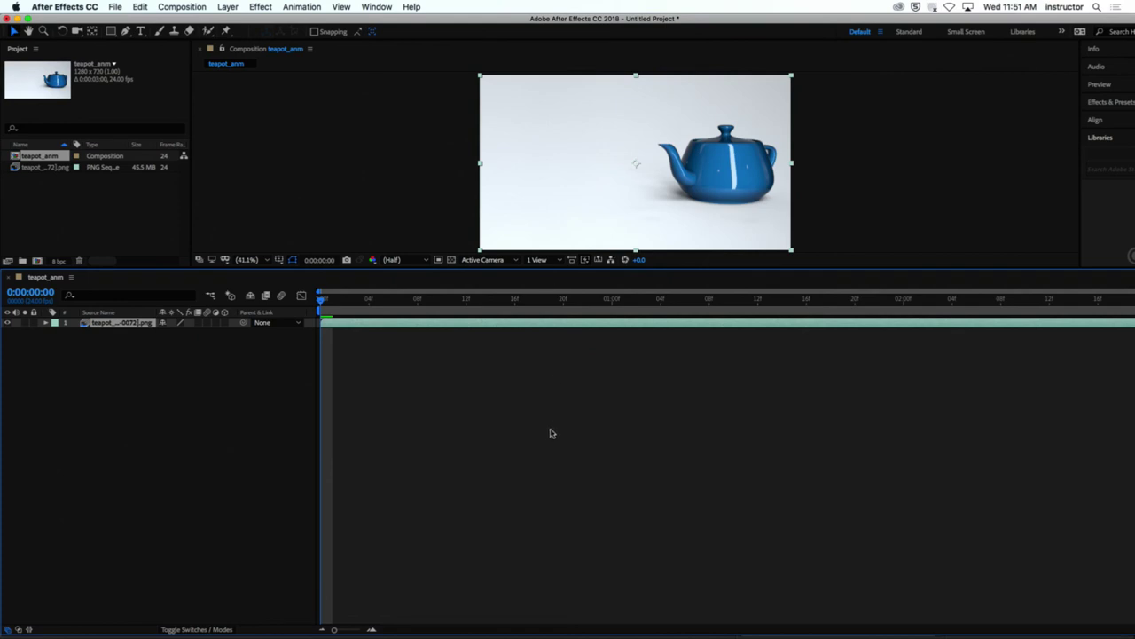
pyautogui.press('space')
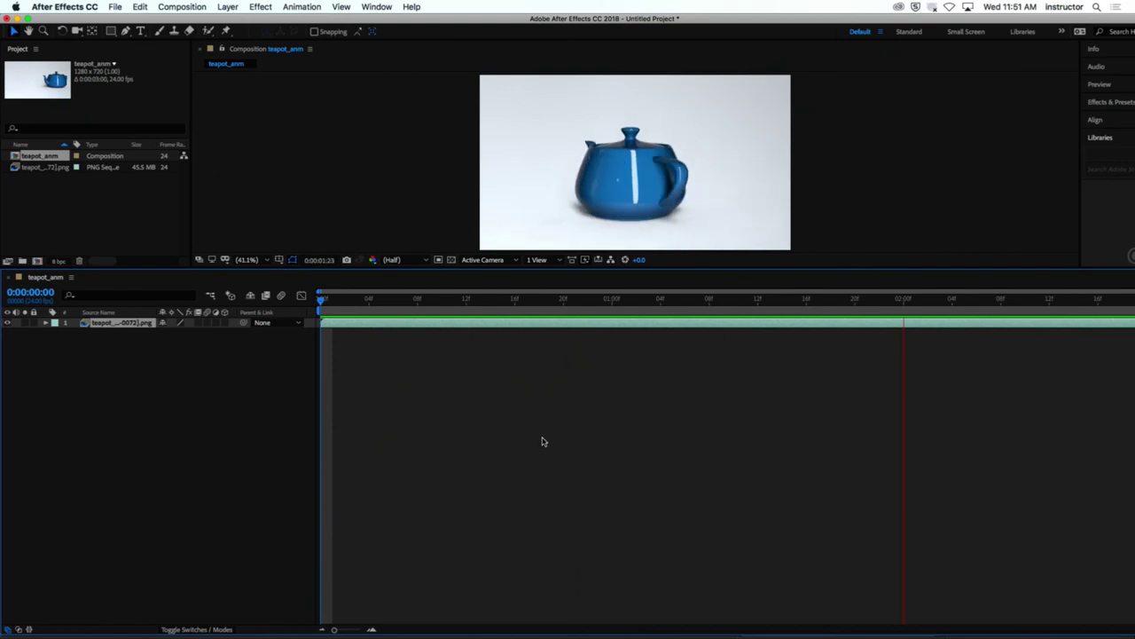
pyautogui.press('space')
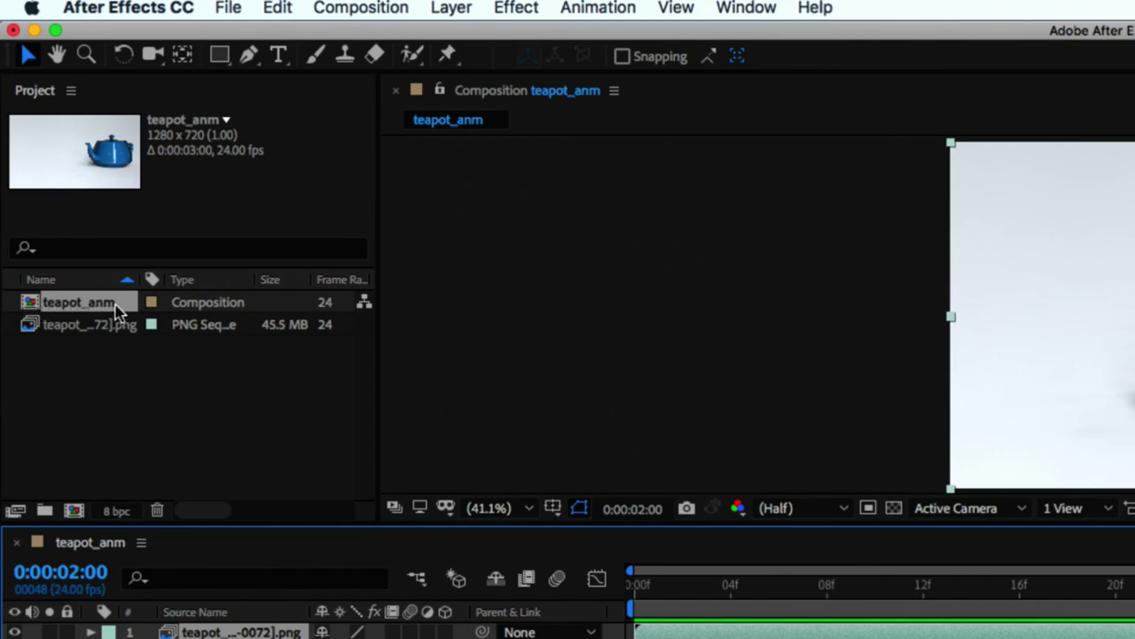
# Add the teapot_anm composition to the Render Queue and set its output to a QuickTime file named teapot_anm on the Desktop
pyautogui.click(229, 5)
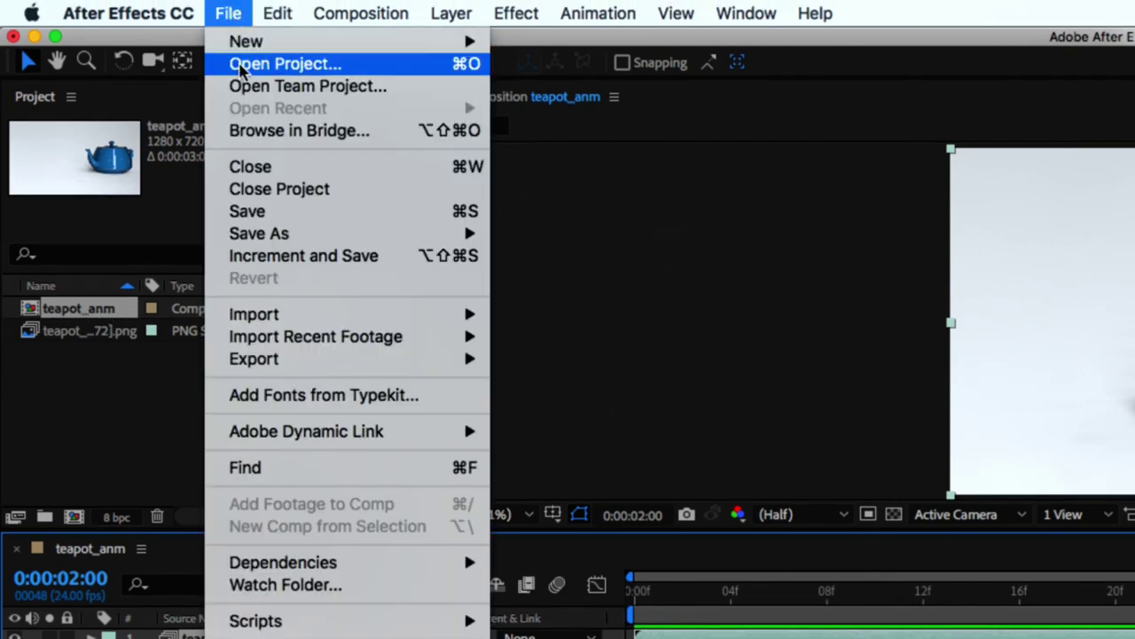
pyautogui.moveTo(266, 364)
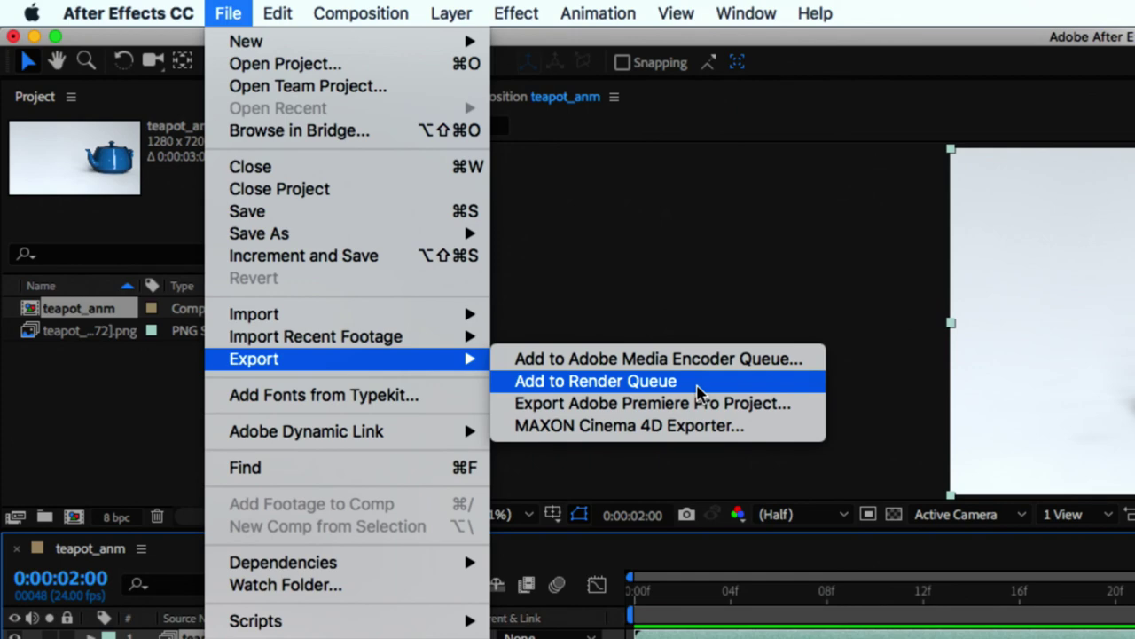
pyautogui.click(626, 382)
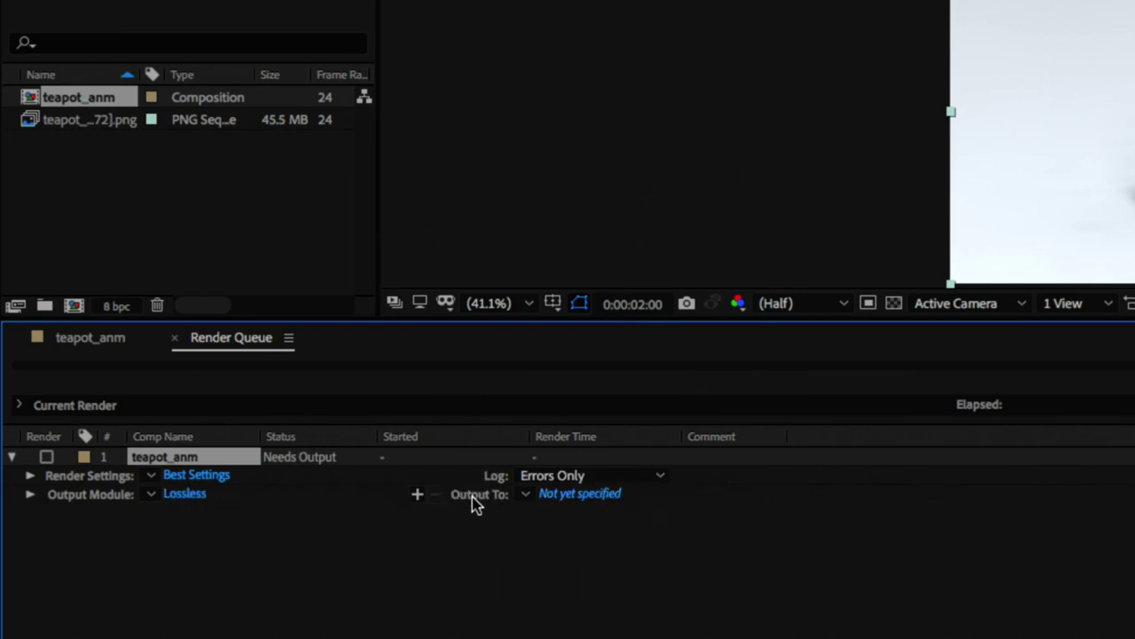
pyautogui.click(593, 500)
pyautogui.moveTo(1034, 73); pyautogui.dragTo(585, 74)
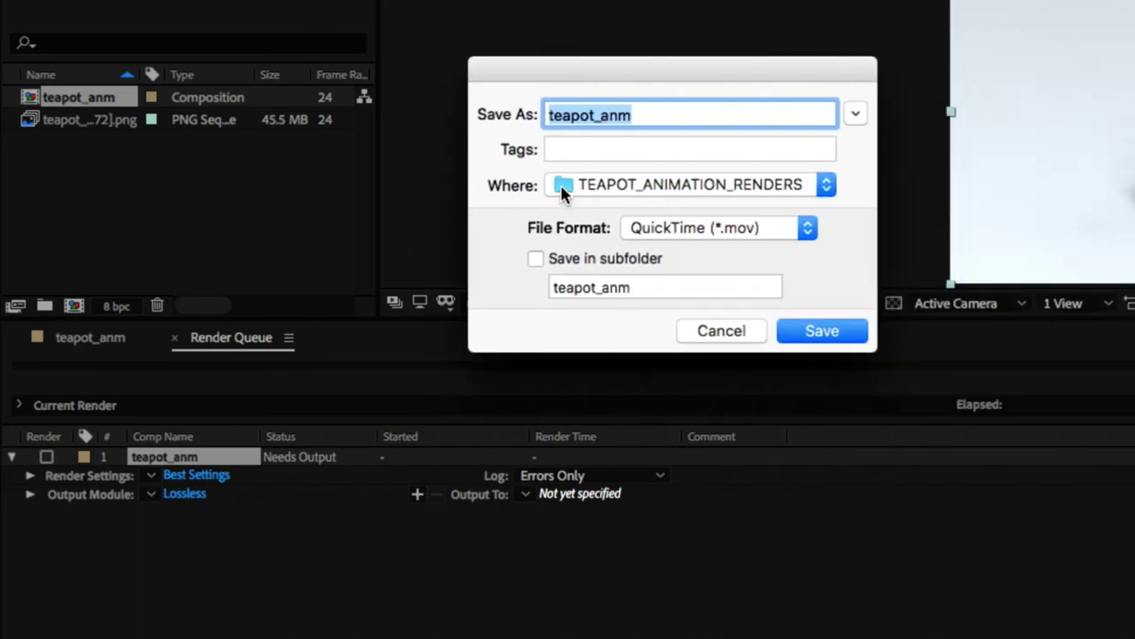
pyautogui.press('super+d')
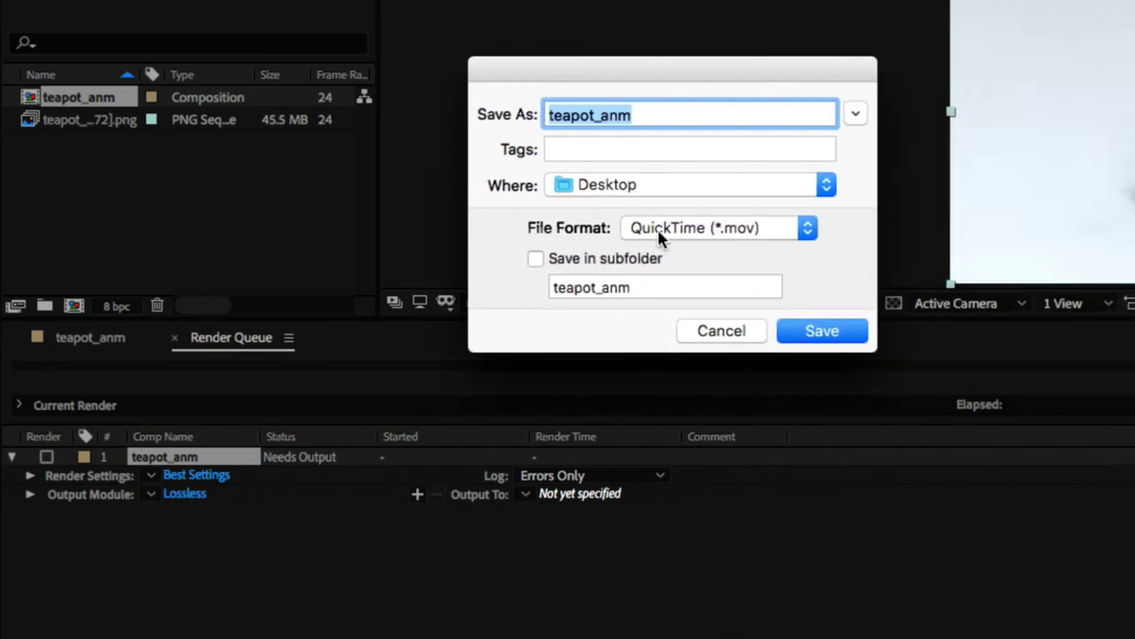
pyautogui.click(821, 330)
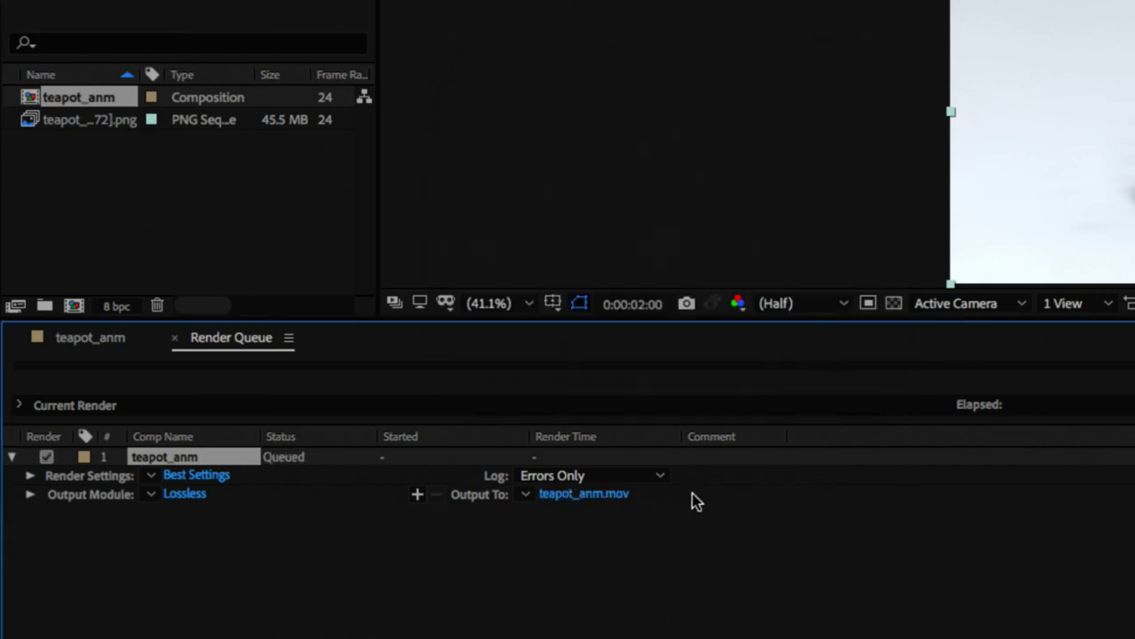
# Open the output module's QuickTime format options, examine the available video codecs, and leave the options without changing the Animation codec
pyautogui.click(184, 495)
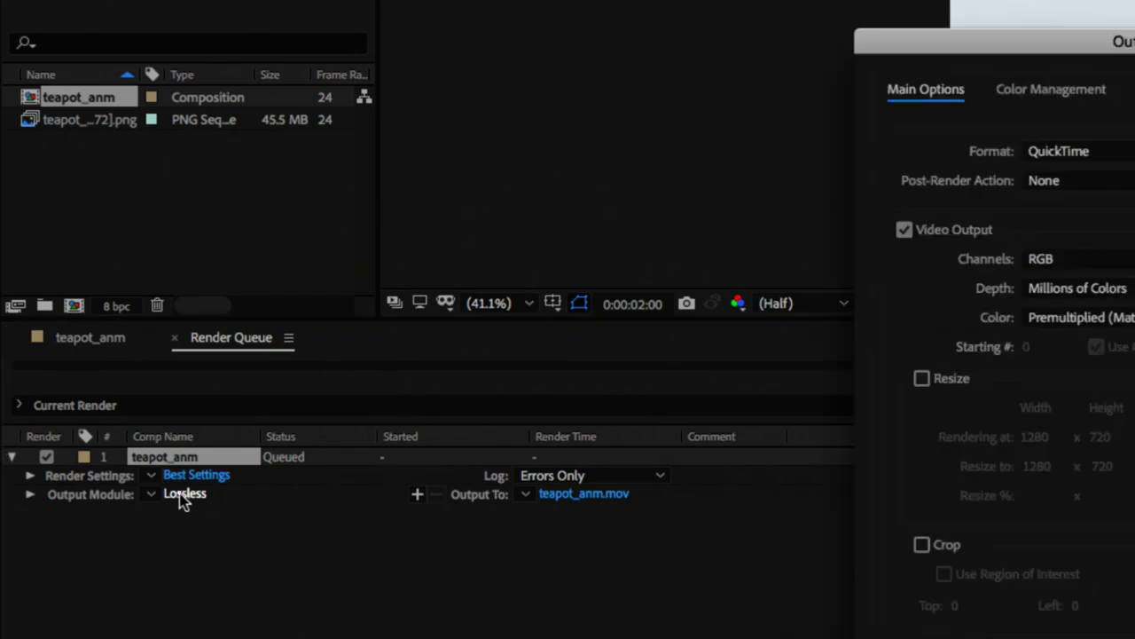
pyautogui.moveTo(992, 41); pyautogui.dragTo(451, 18)
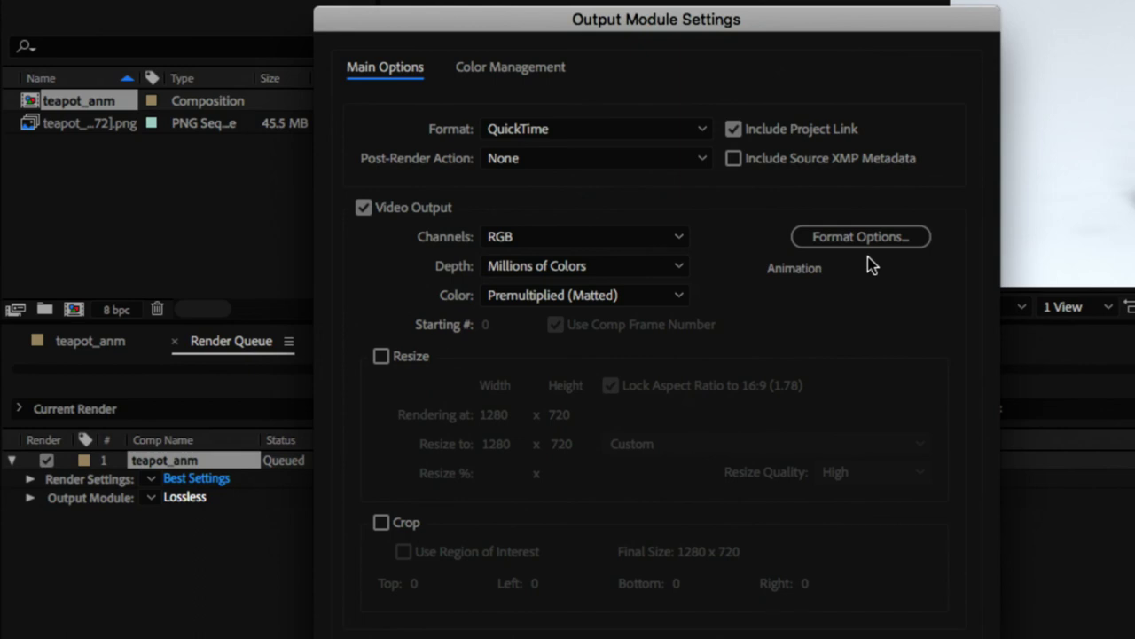
pyautogui.click(847, 248)
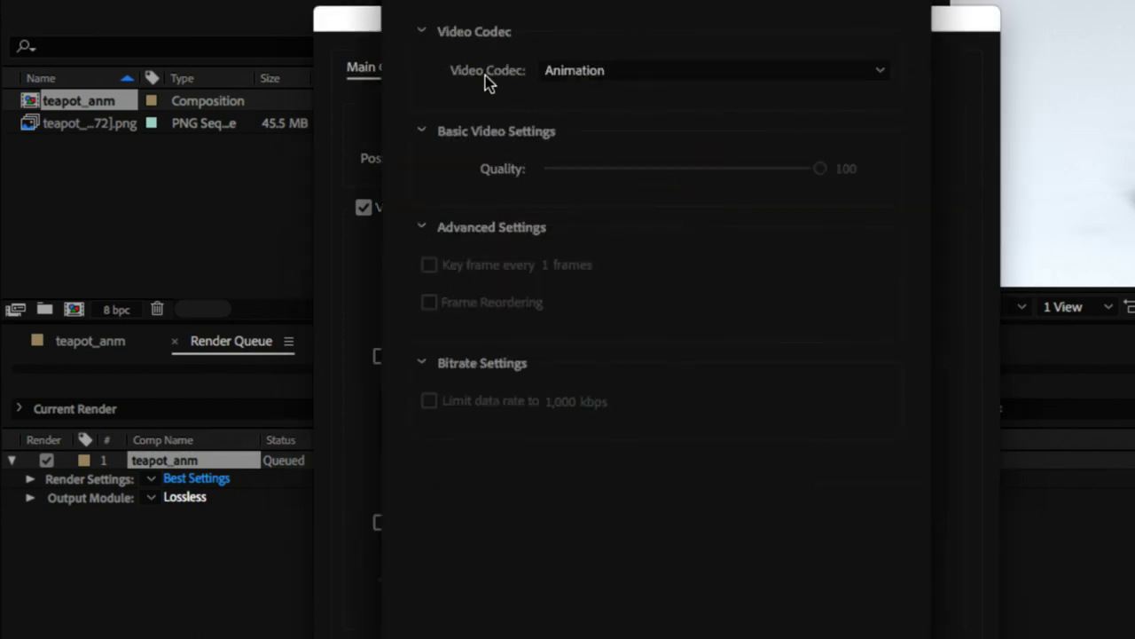
pyautogui.click(723, 72)
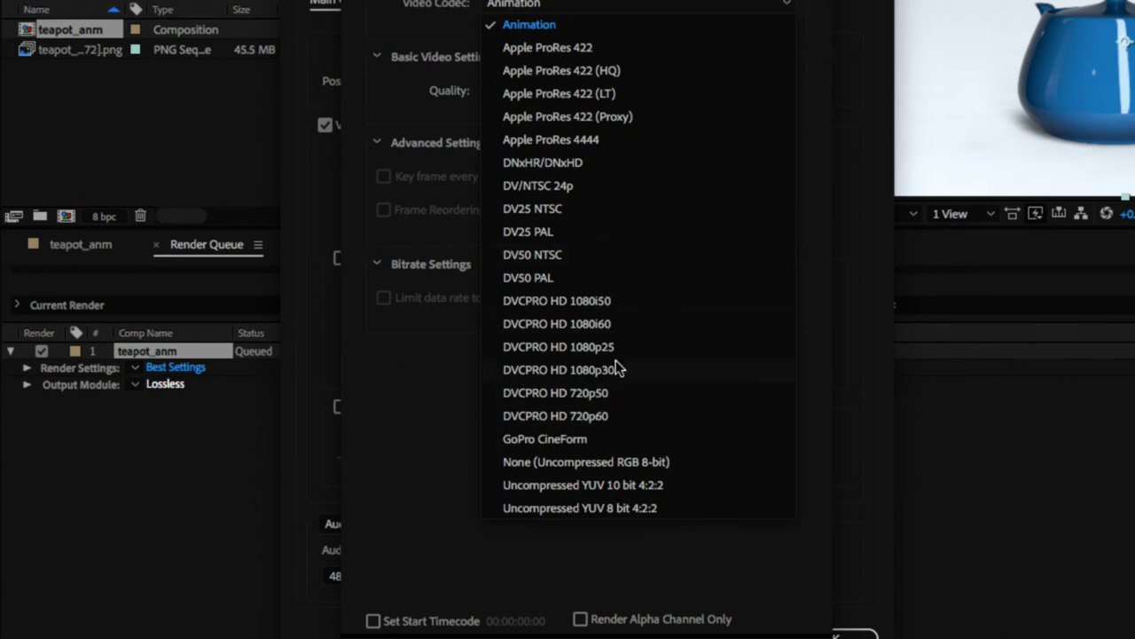
pyautogui.click(447, 443)
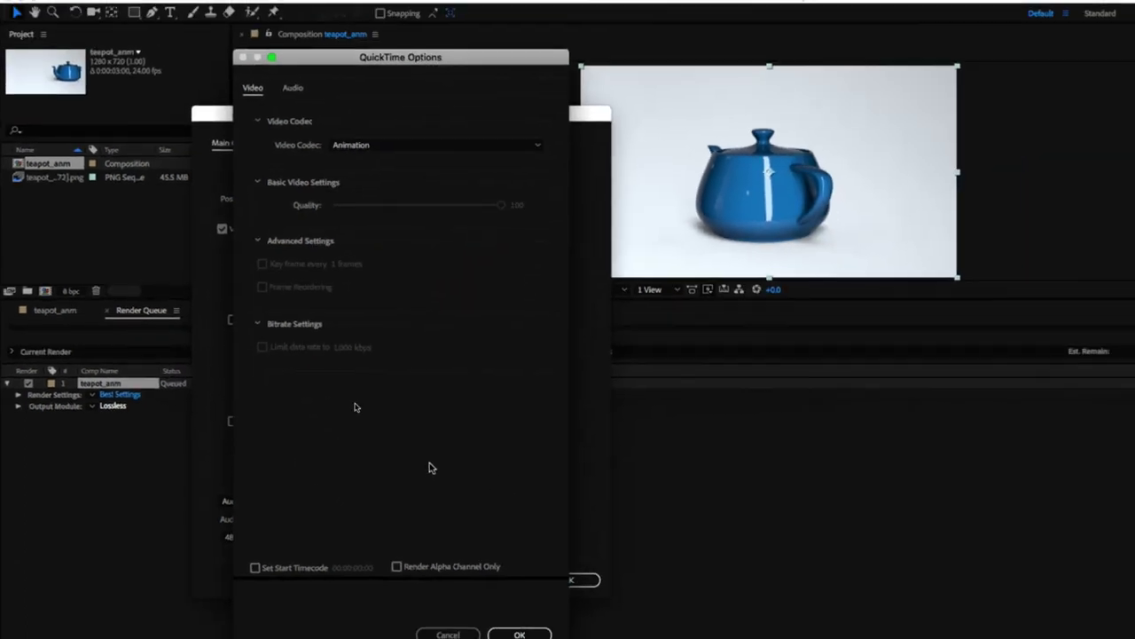
pyautogui.moveTo(343, 67); pyautogui.dragTo(694, 71)
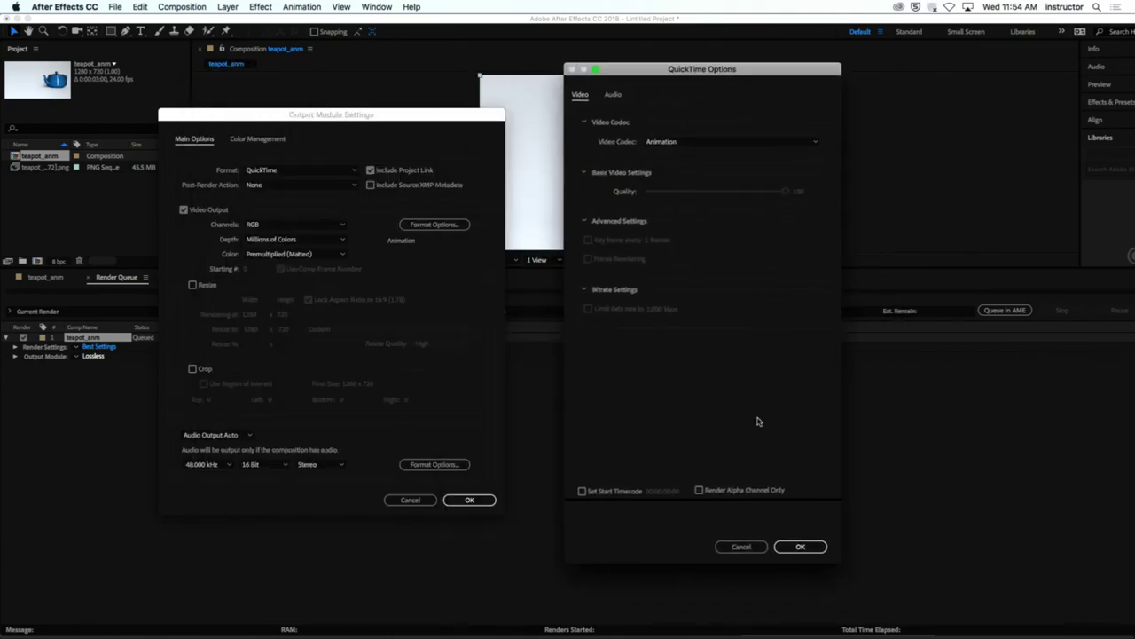
pyautogui.click(729, 548)
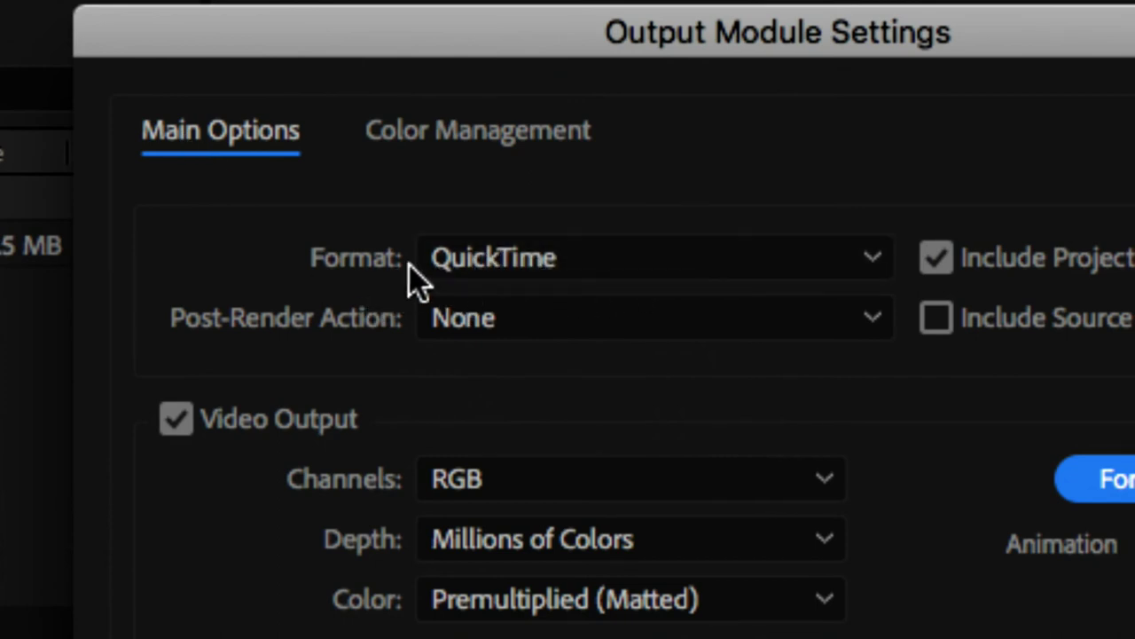
# Examine the output formats offered for the render, keep QuickTime, and leave the output module settings without applying changes
pyautogui.click(498, 255)
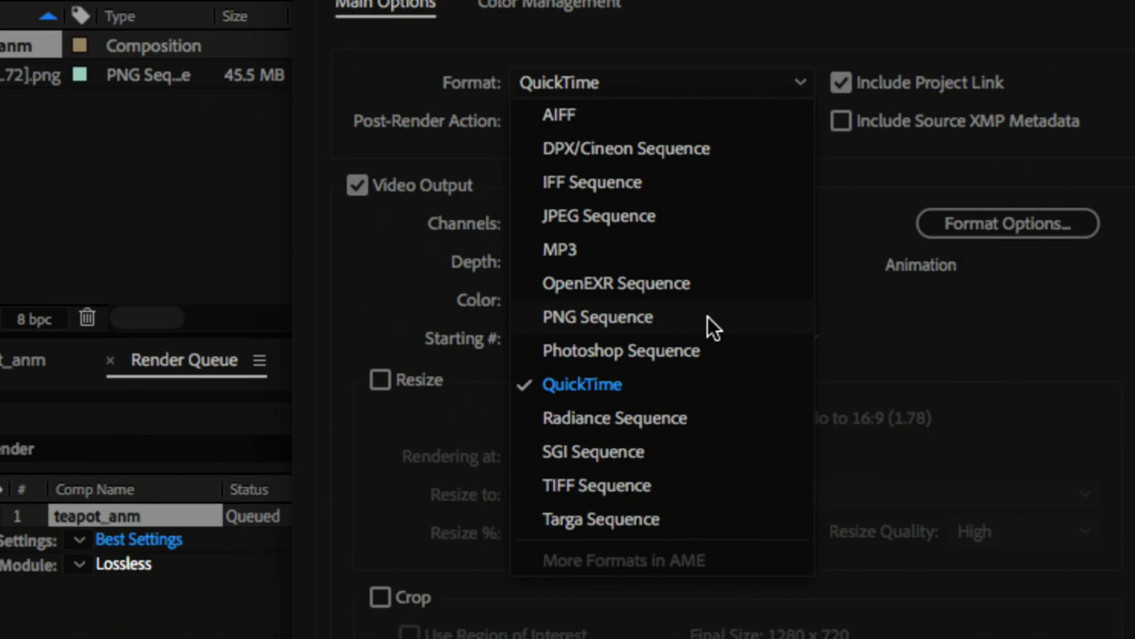
pyautogui.click(857, 306)
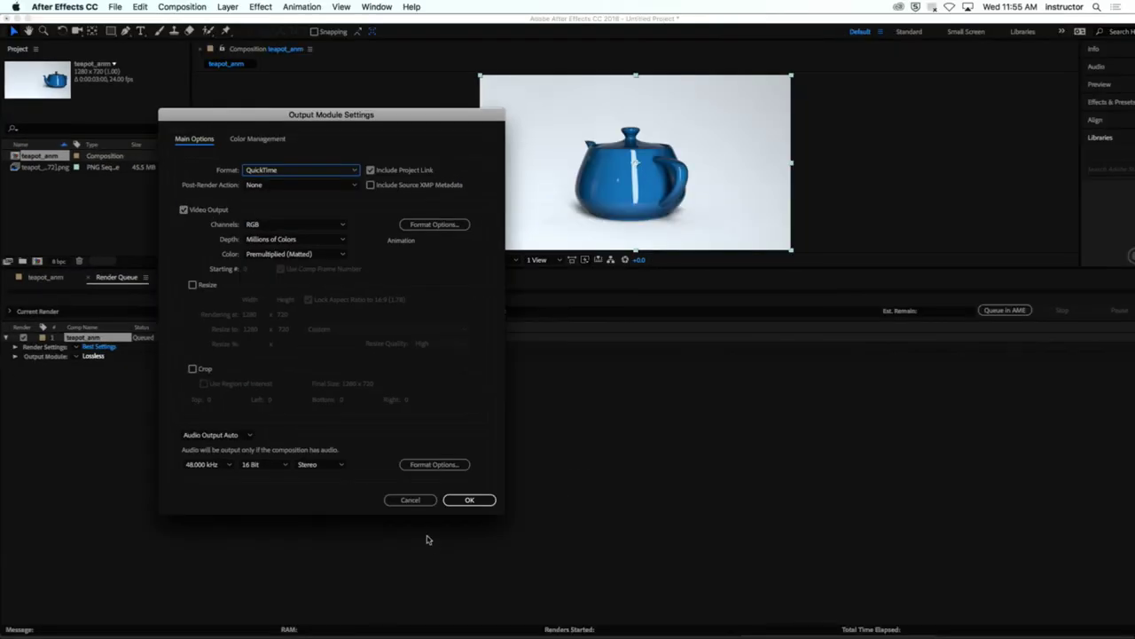
pyautogui.click(420, 502)
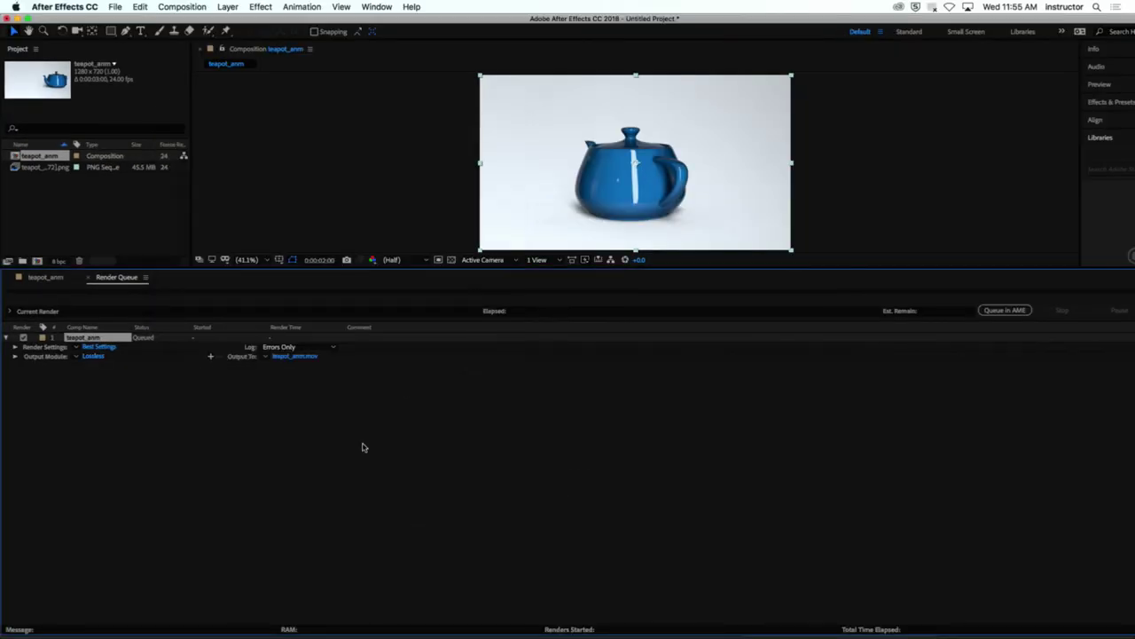
# Hide After Effects and launch Adobe Media Encoder CC 2018 from its folder in Finder's Applications
pyautogui.click(58, 6)
pyautogui.press('super+h')
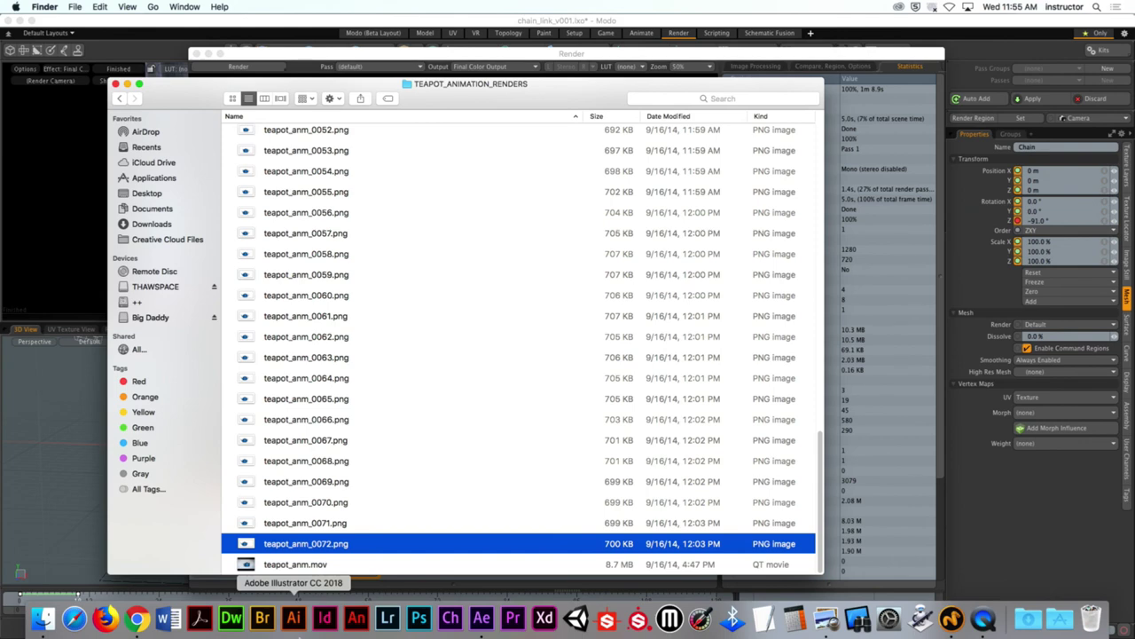
pyautogui.click(193, 182)
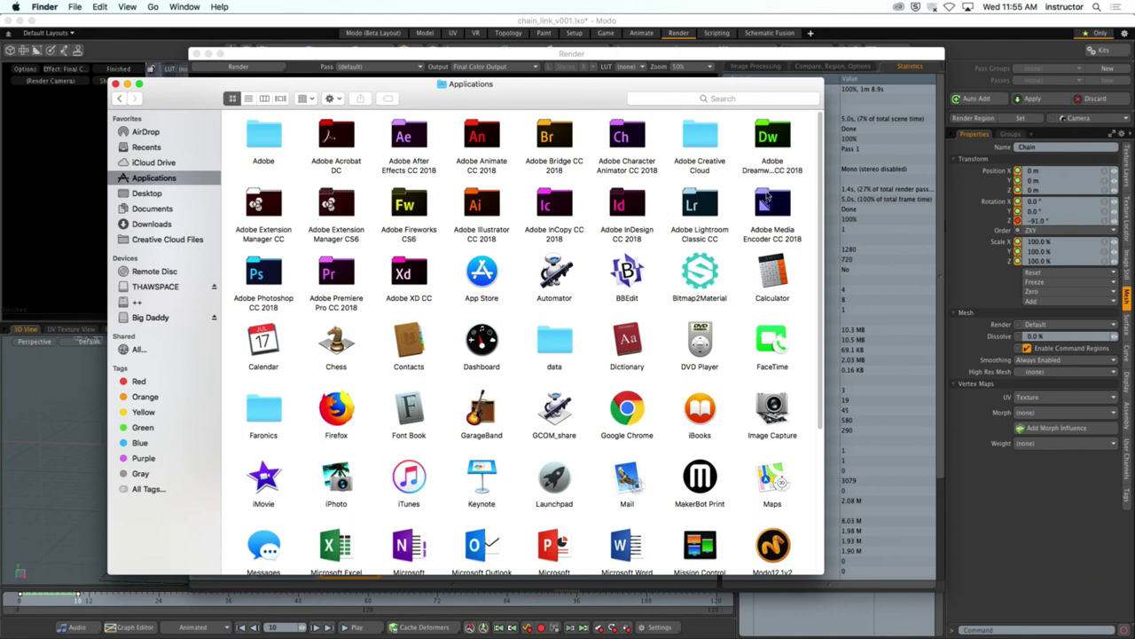
pyautogui.doubleClick(761, 200)
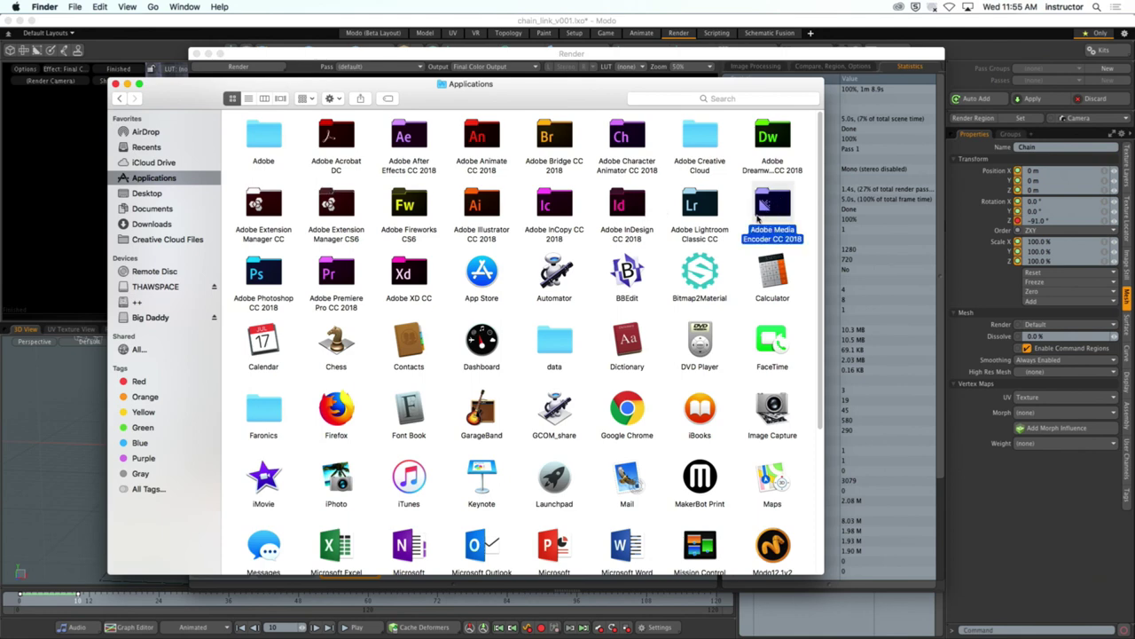
pyautogui.click(260, 167)
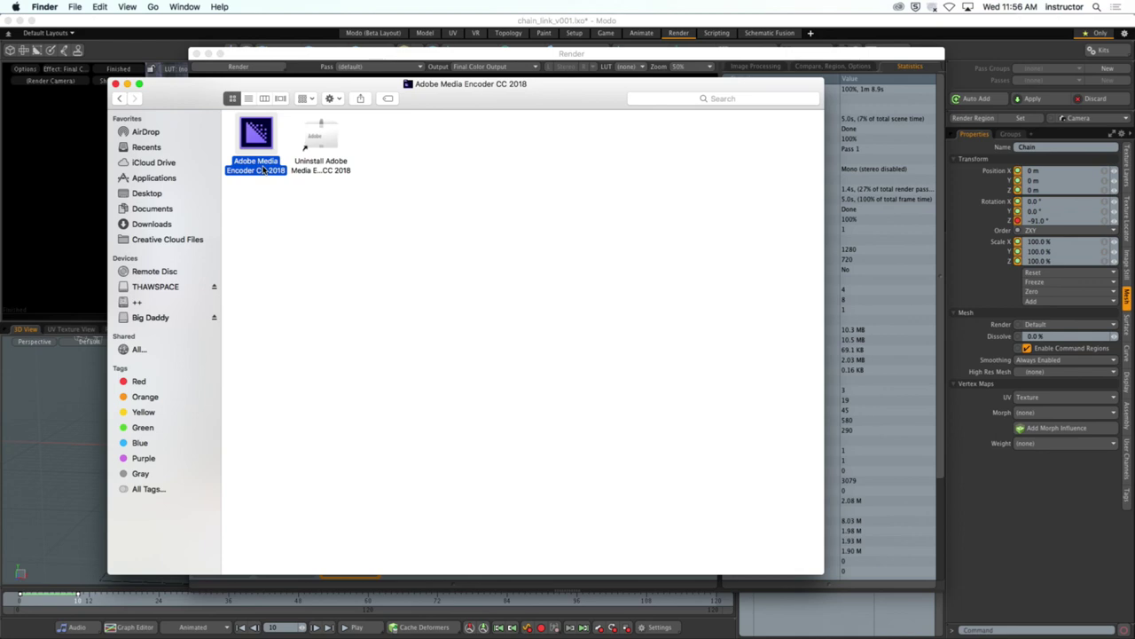
pyautogui.doubleClick(256, 142)
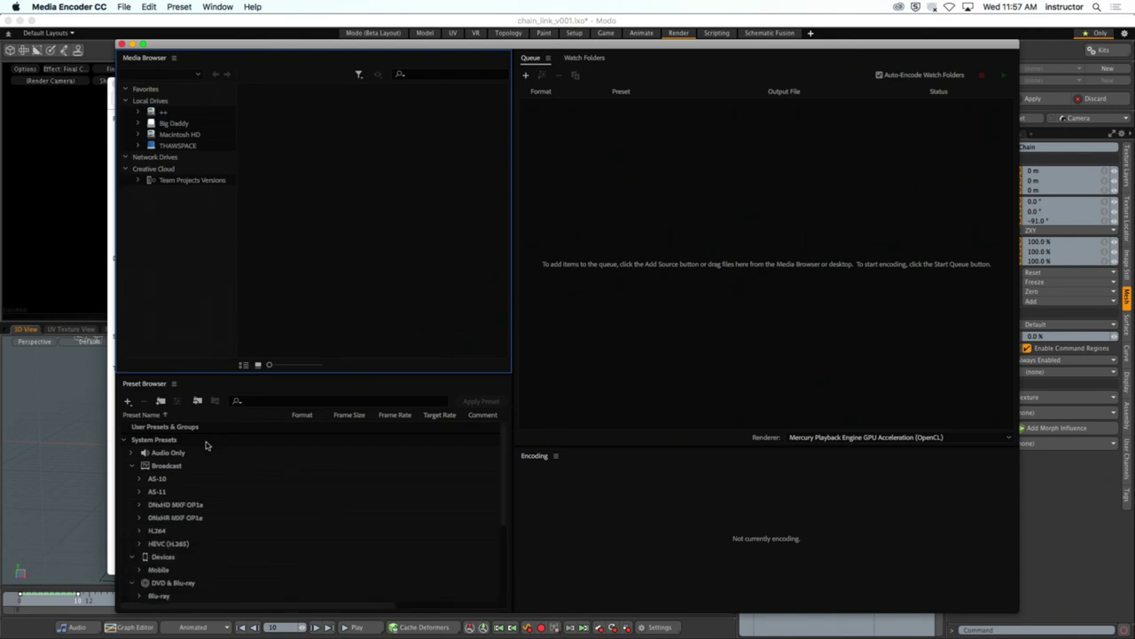
# Enlarge the Preset Browser and expand the Broadcast H.264 presets to examine their frame sizes and target rates
pyautogui.moveTo(266, 372); pyautogui.dragTo(267, 217)
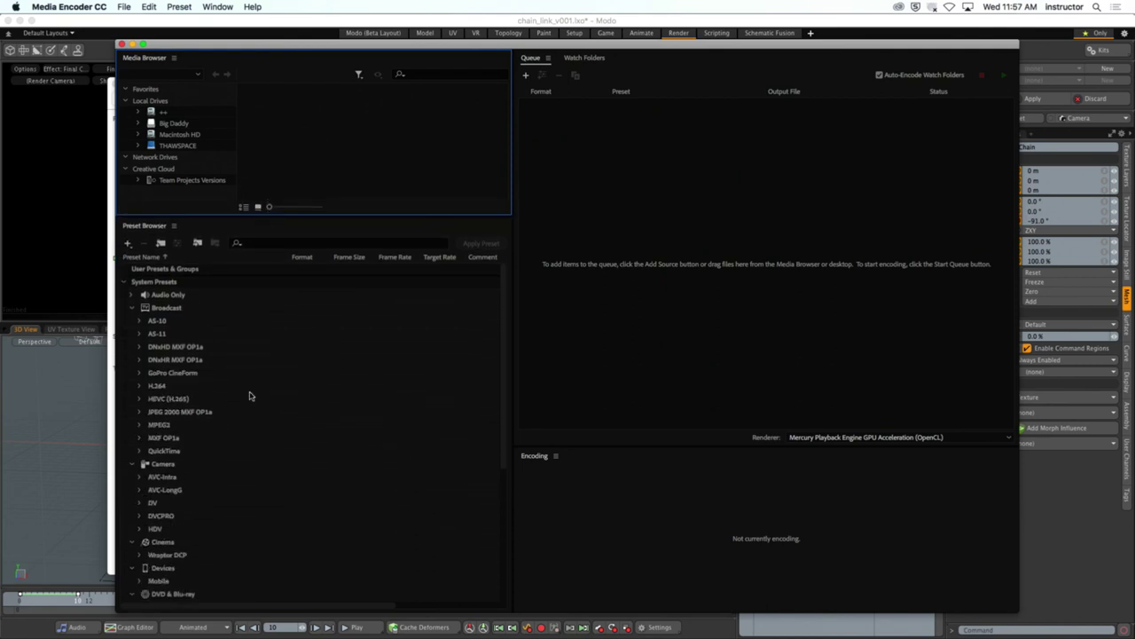
pyautogui.click(165, 388)
pyautogui.click(140, 397)
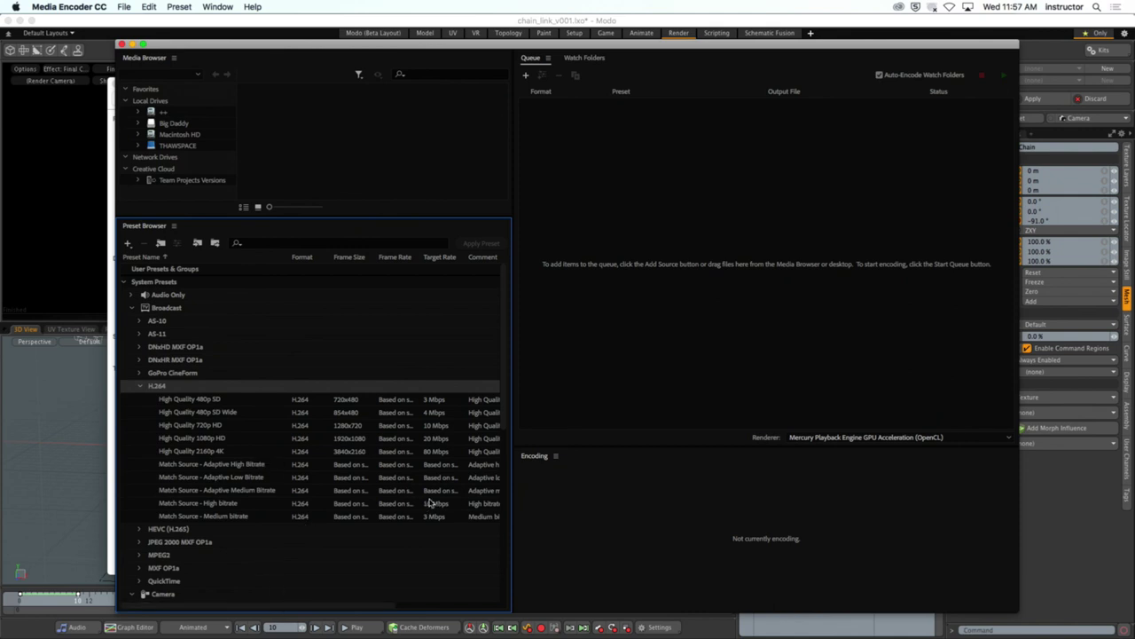
pyautogui.moveTo(430, 503)
# Switch back to Finder and show the contents of the Applications folder
pyautogui.moveTo(221, 632)
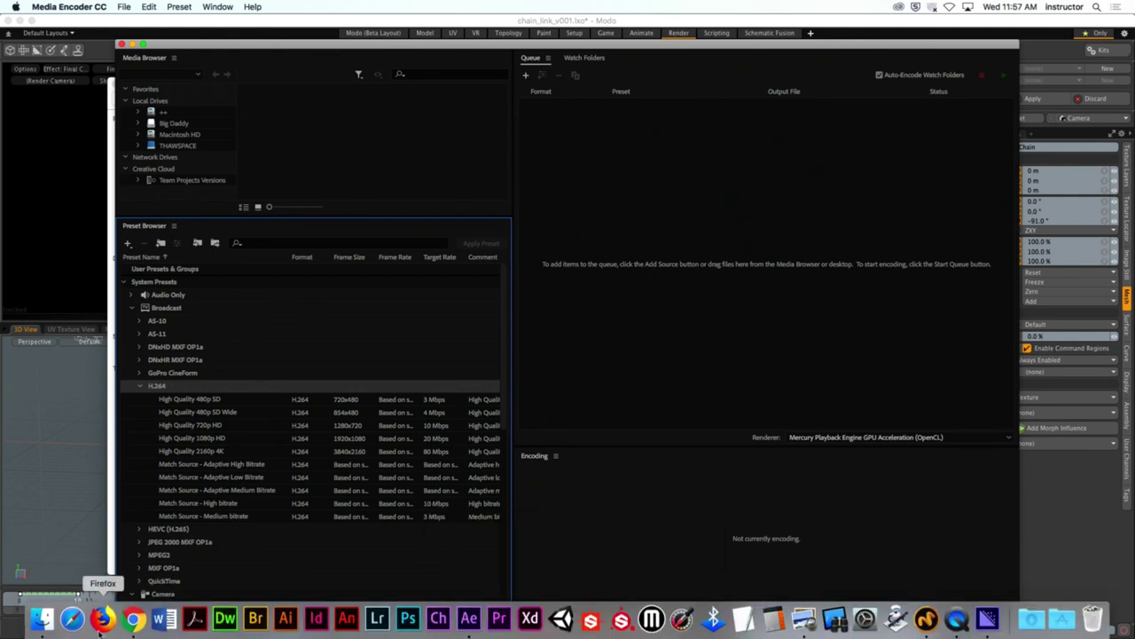
pyautogui.click(41, 620)
pyautogui.click(342, 264)
pyautogui.click(168, 178)
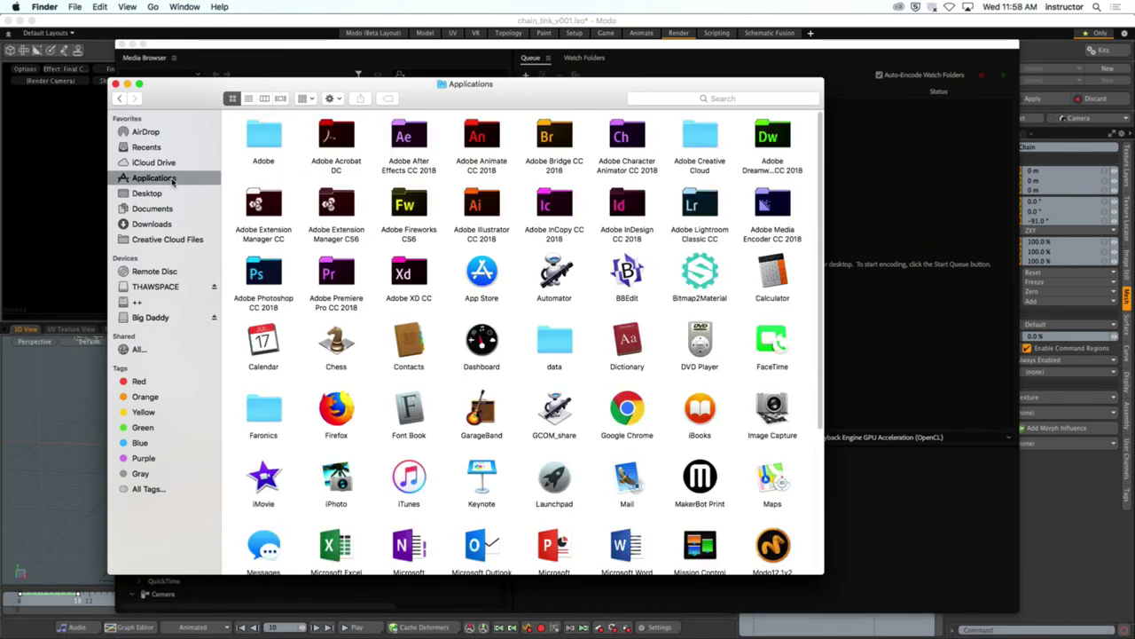
# Return to Media Encoder and add the teapot PNG sequence, starting at teapot_anm_0001.png from Big Daddy's GCOM_410 teapot animation renders, to the queue
pyautogui.click(774, 205)
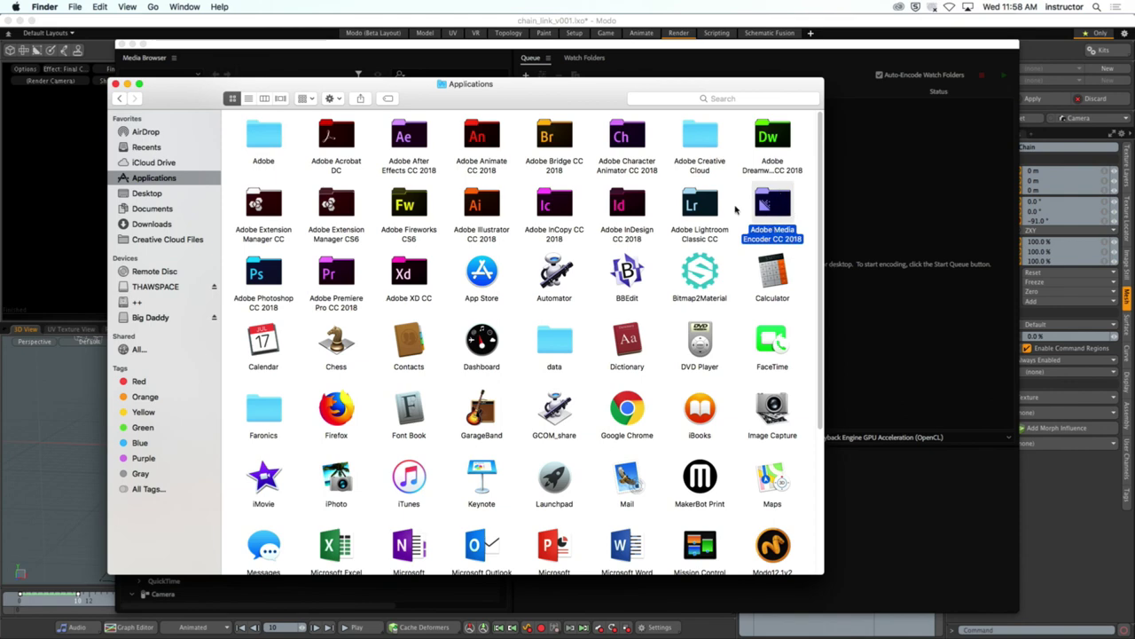
pyautogui.click(812, 47)
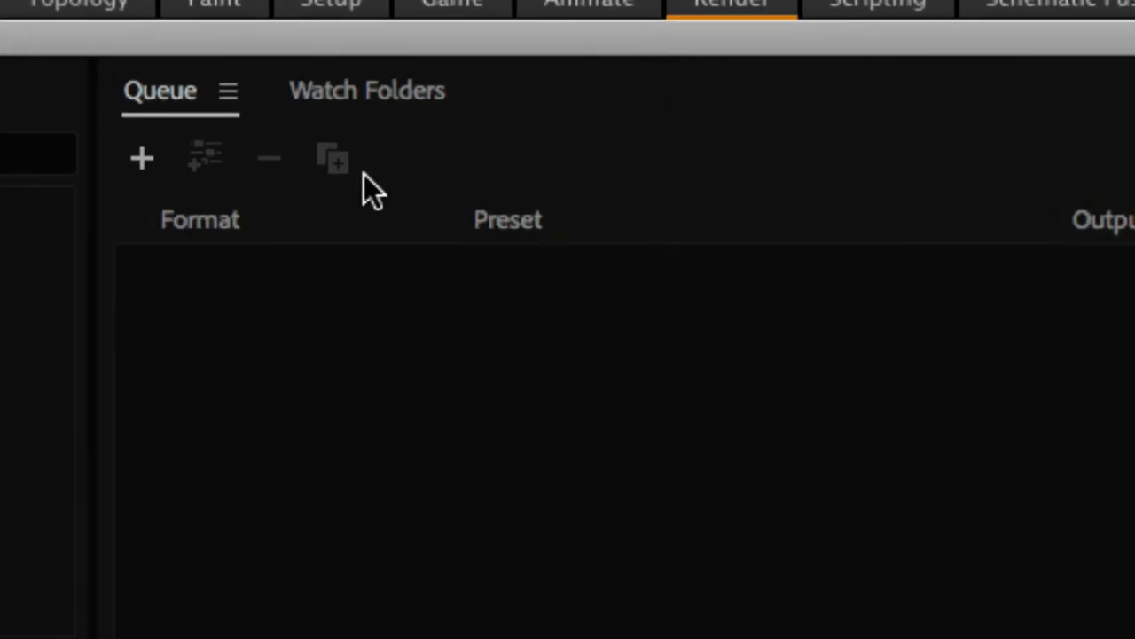
pyautogui.click(148, 160)
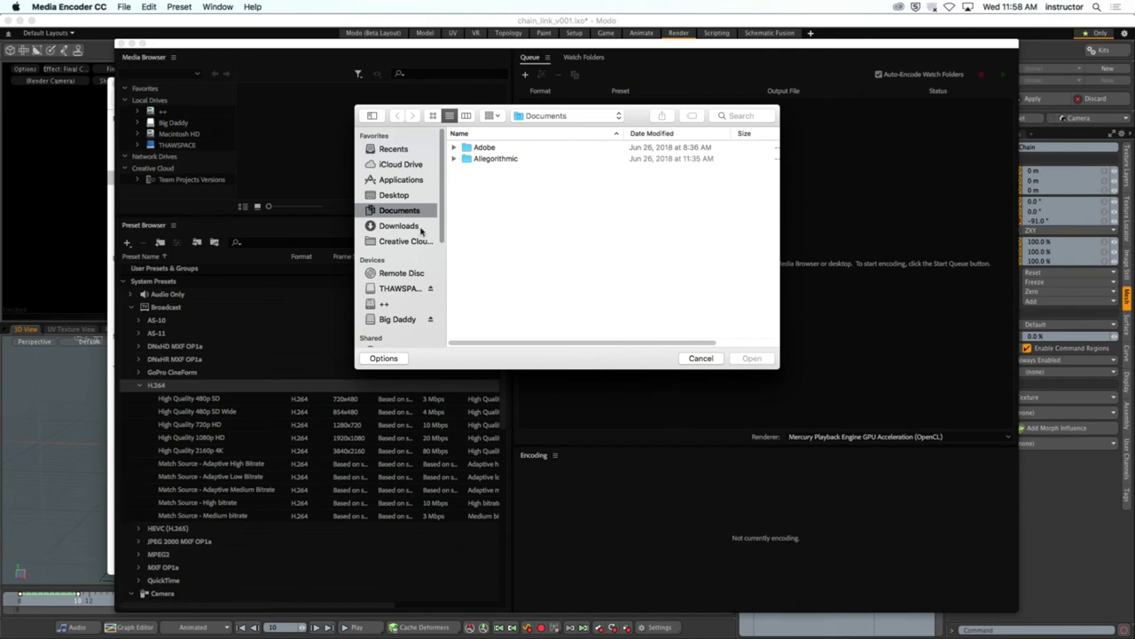
pyautogui.click(401, 316)
pyautogui.scroll(-5, 502, 284)
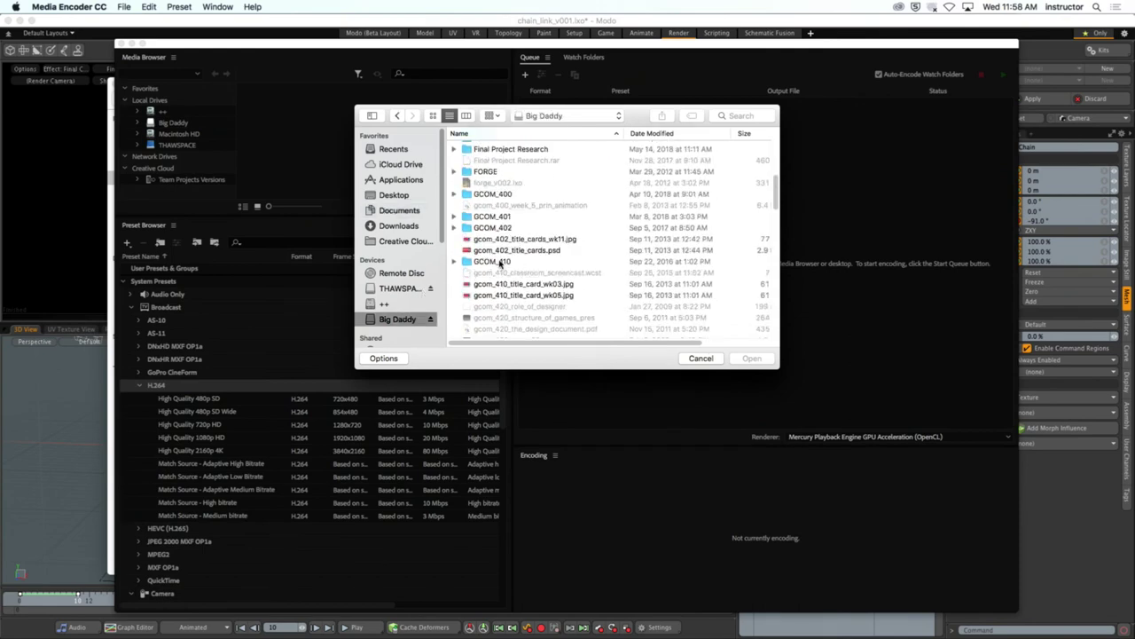
pyautogui.doubleClick(500, 262)
pyautogui.doubleClick(507, 270)
pyautogui.doubleClick(563, 159)
pyautogui.click(547, 147)
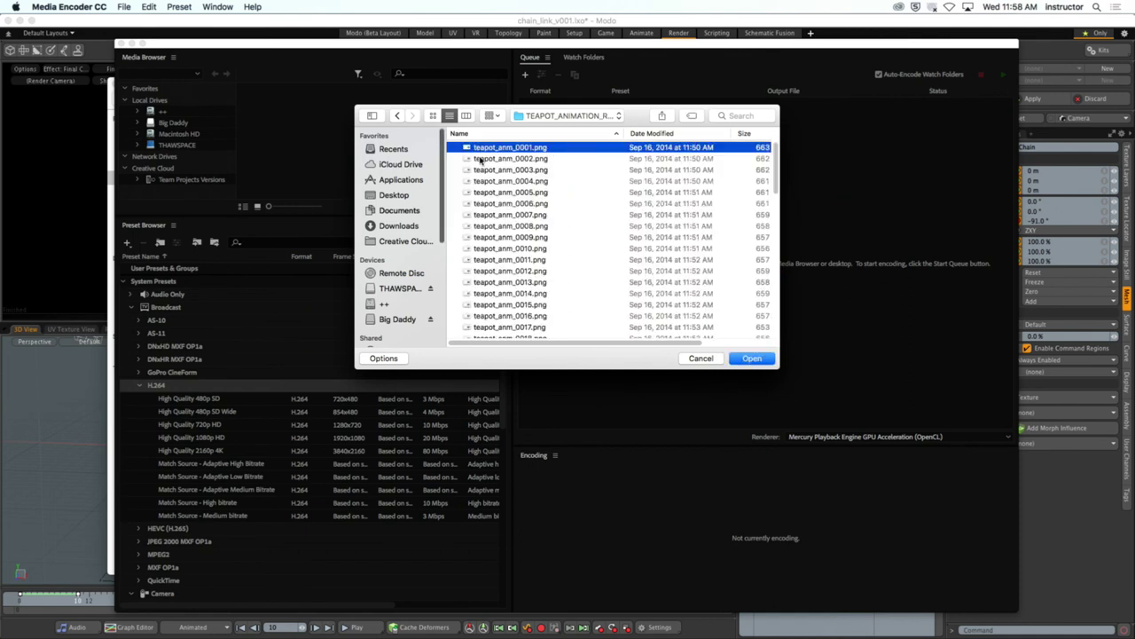
pyautogui.click(736, 360)
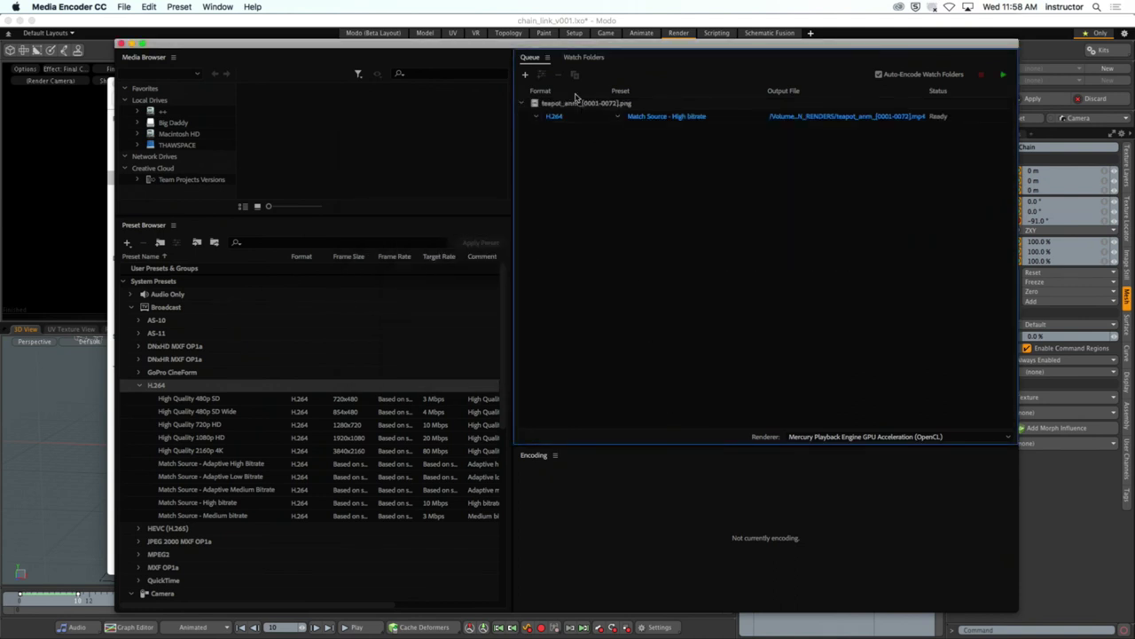
# Interpret the queued teapot sequence's footage at an assumed frame rate of 24 fps and ignore its alpha channel
pyautogui.click(578, 104)
pyautogui.click(614, 258)
pyautogui.rightClick(582, 104)
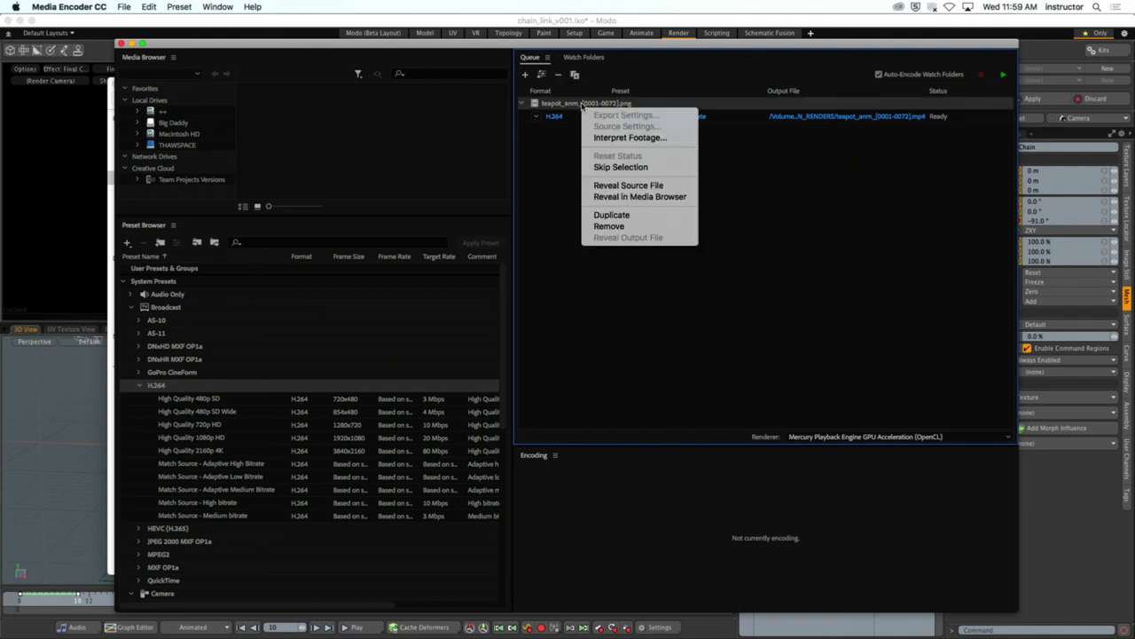
pyautogui.click(641, 139)
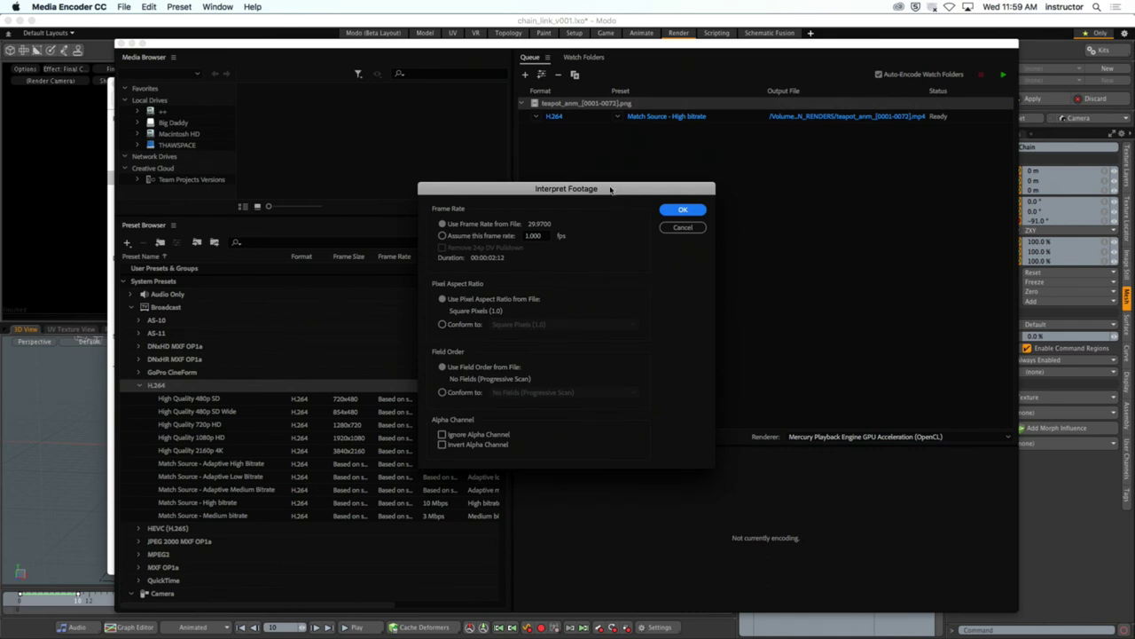
pyautogui.click(504, 239)
pyautogui.write('24')
pyautogui.click(571, 277)
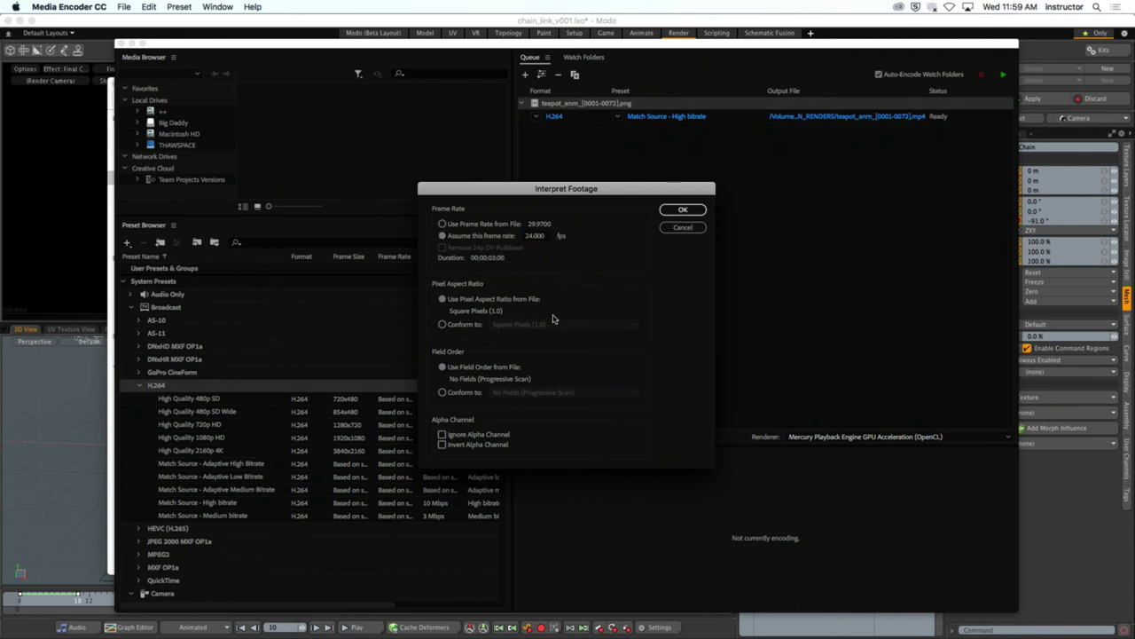
pyautogui.click(442, 434)
pyautogui.click(681, 210)
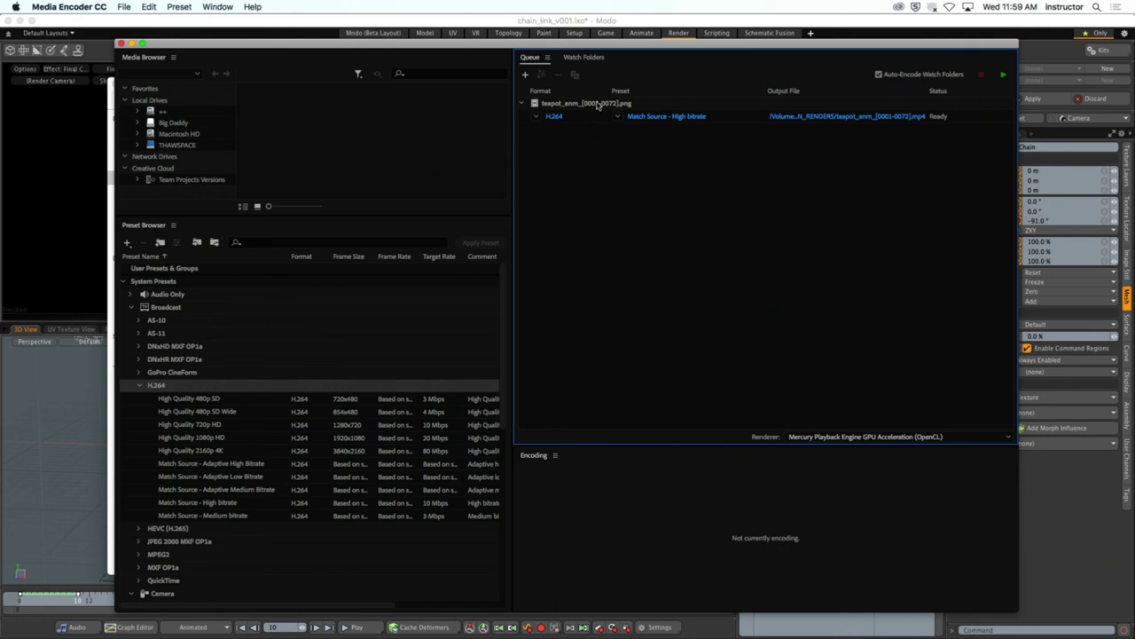
pyautogui.click(522, 104)
pyautogui.click(522, 104)
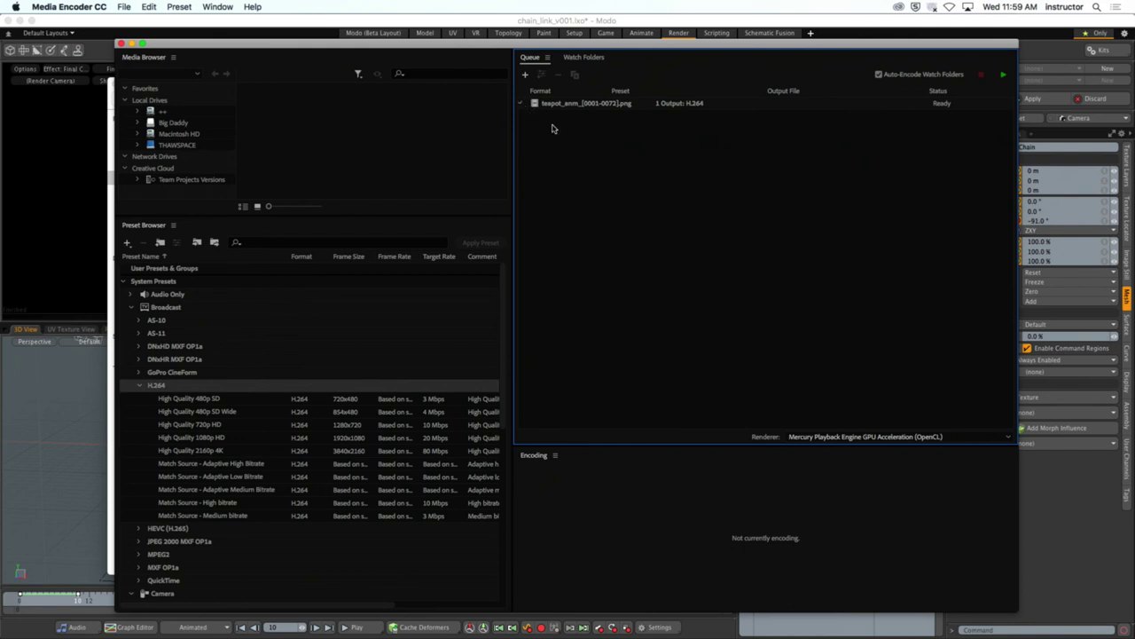
pyautogui.rightClick(579, 104)
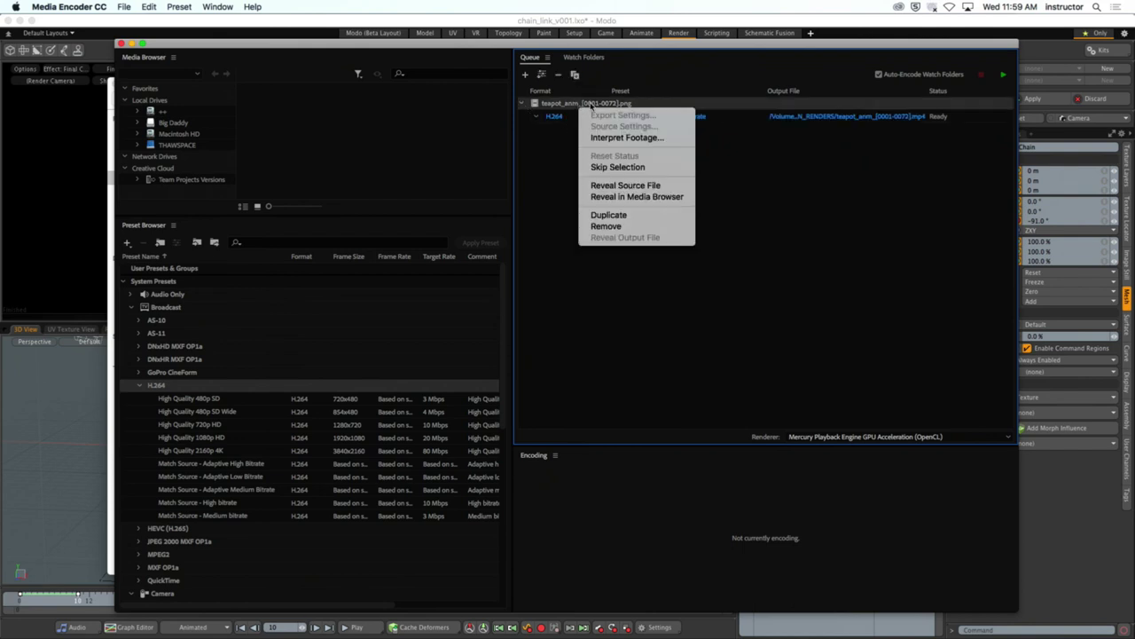
pyautogui.rightClick(568, 104)
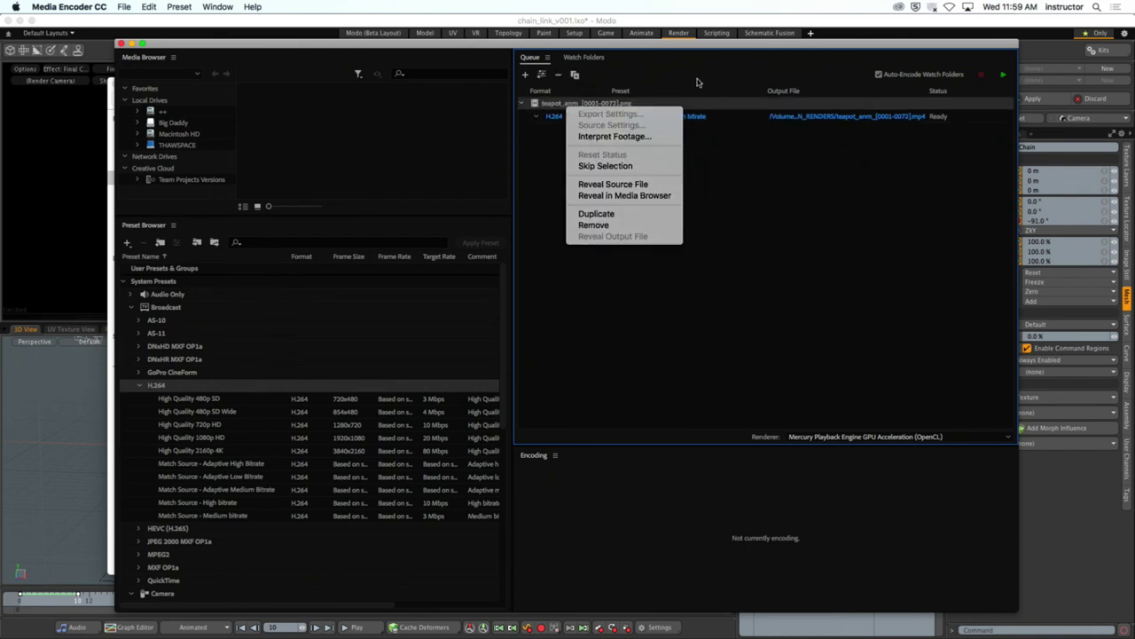
pyautogui.press('Escape')
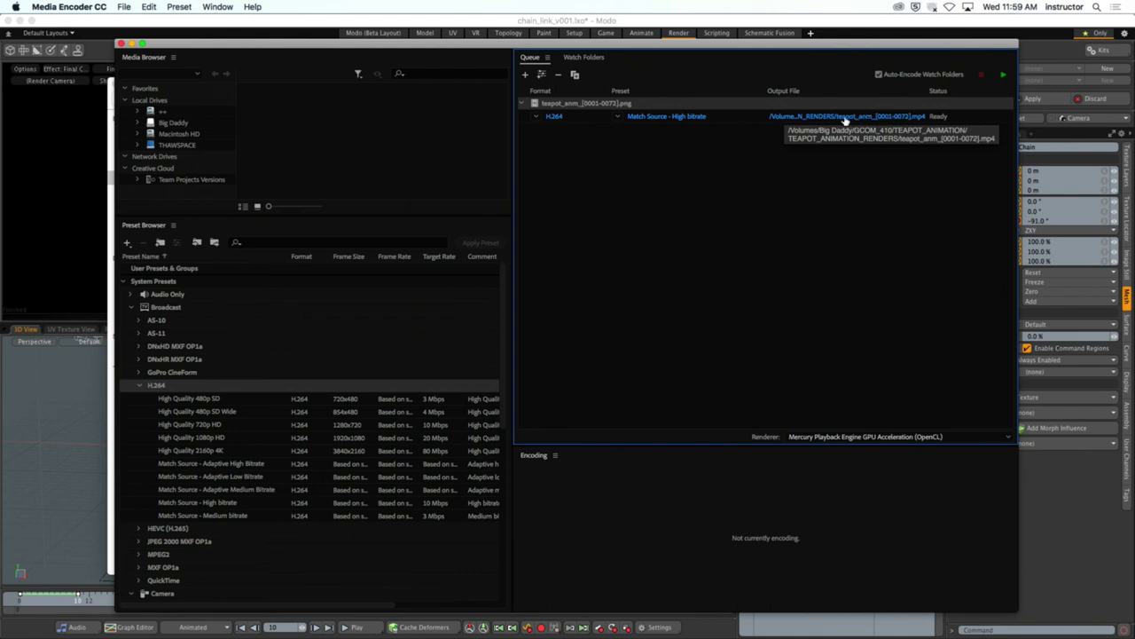
# Set the teapot MP4's output location to the Desktop and start encoding the queue
pyautogui.click(809, 119)
pyautogui.press('super+d')
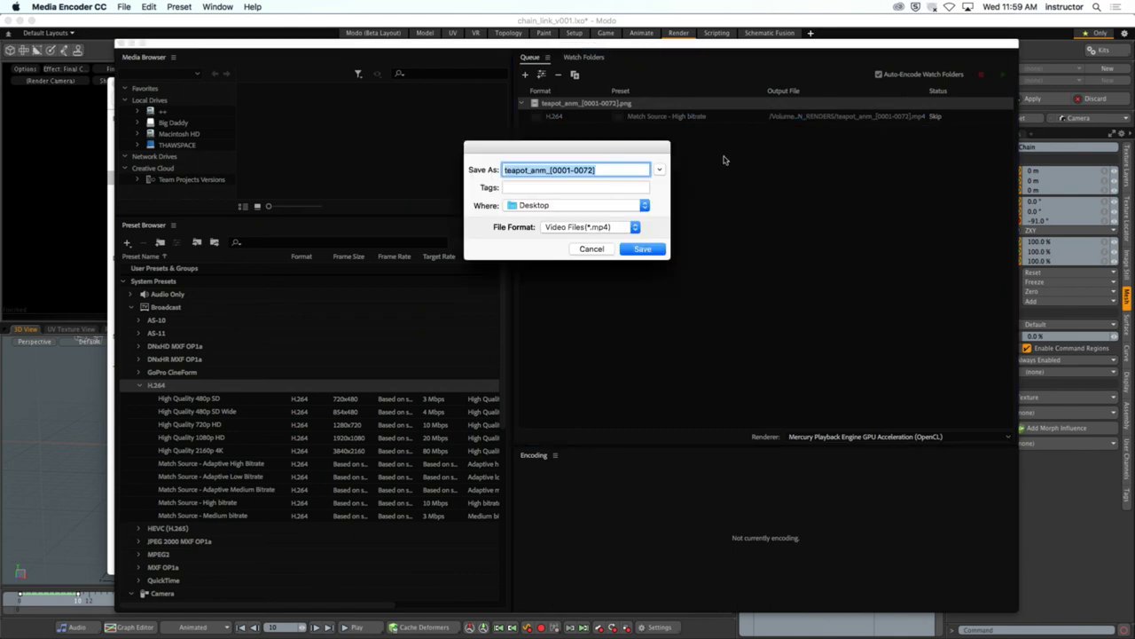
pyautogui.click(661, 249)
pyautogui.click(745, 215)
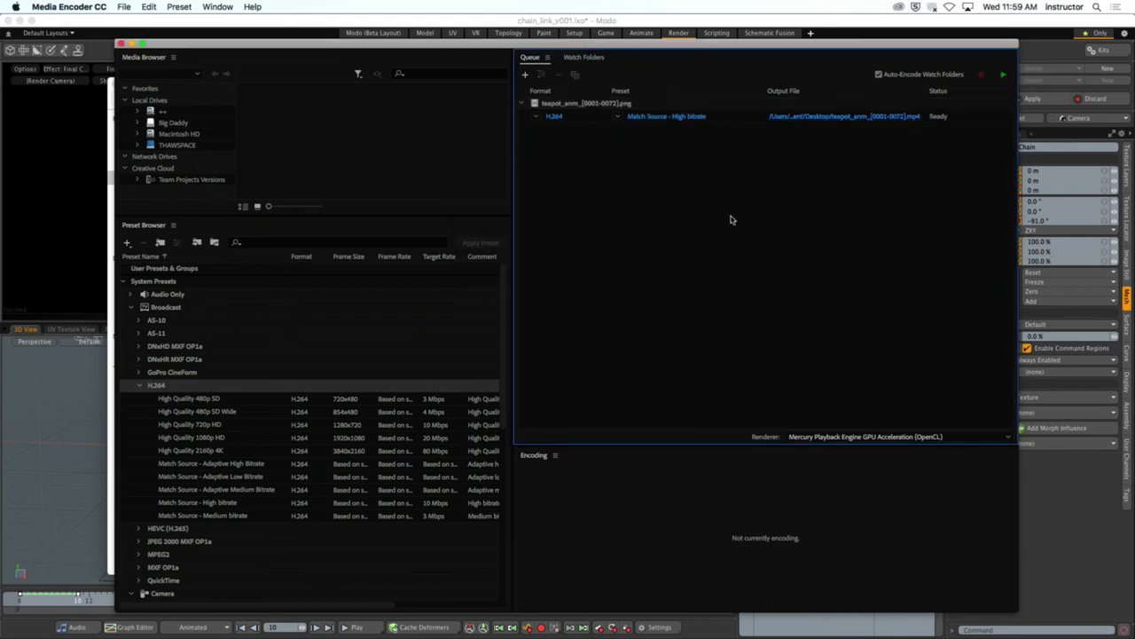
pyautogui.click(1003, 76)
# Clear the desktop by hiding Media Encoder, Modo and Chrome and closing the Finder Applications window
pyautogui.click(86, 8)
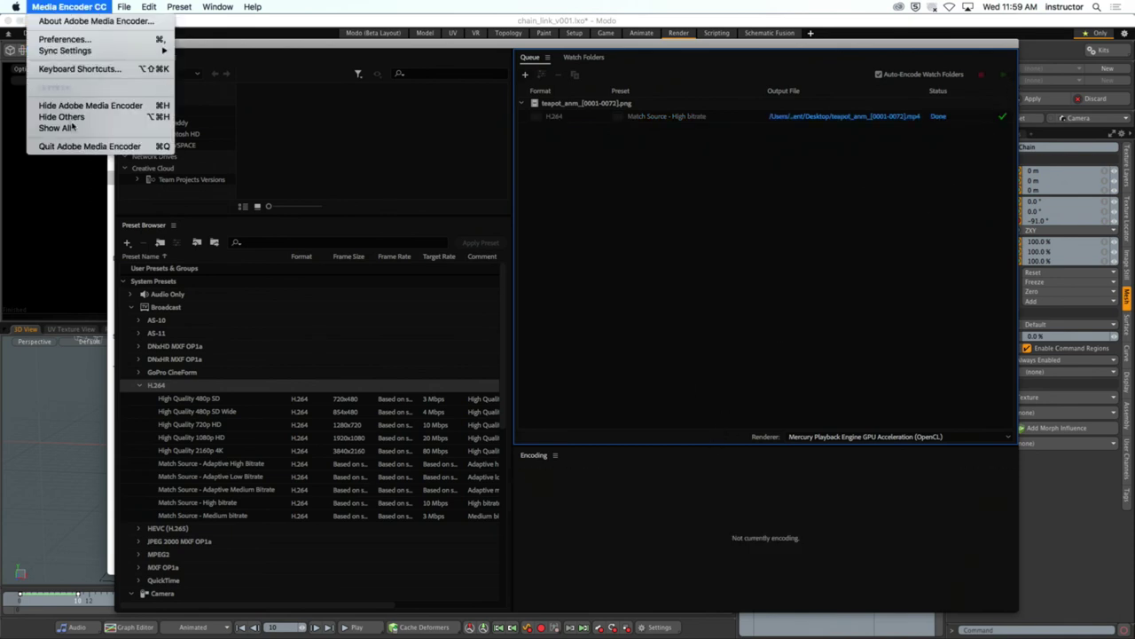
pyautogui.click(77, 107)
pyautogui.click(42, 6)
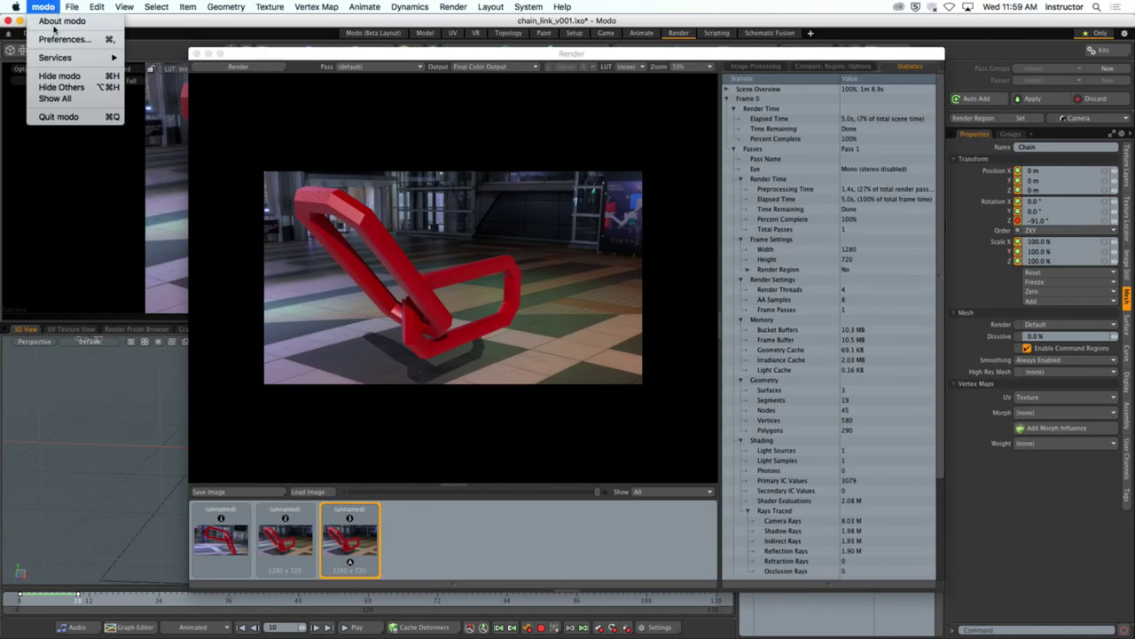
pyautogui.click(60, 76)
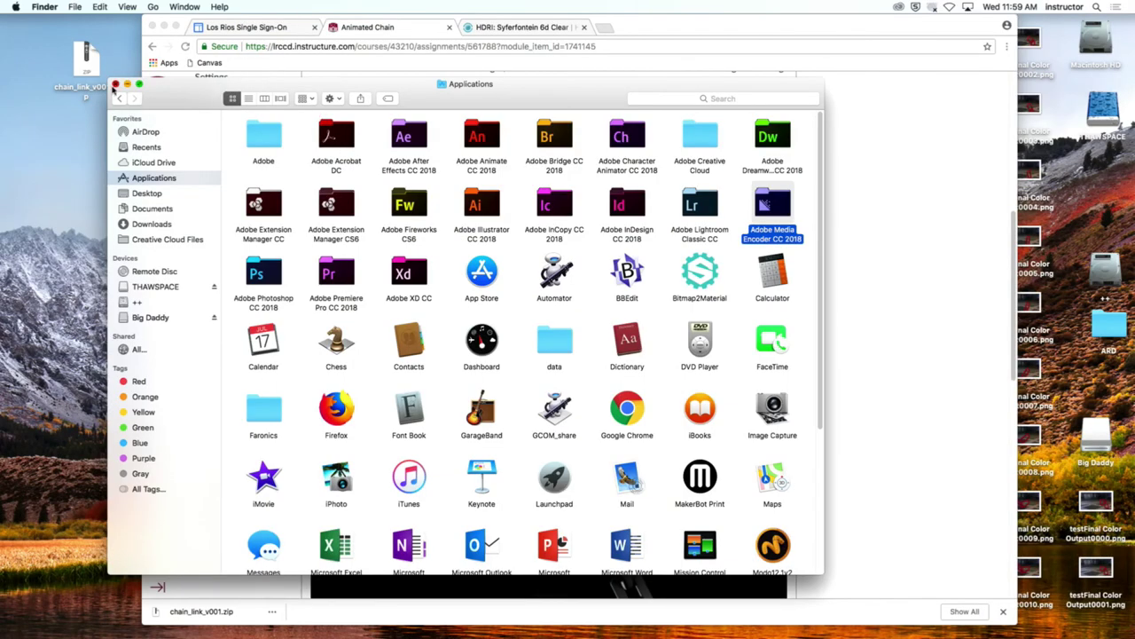
pyautogui.click(113, 88)
pyautogui.click(218, 258)
pyautogui.click(49, 6)
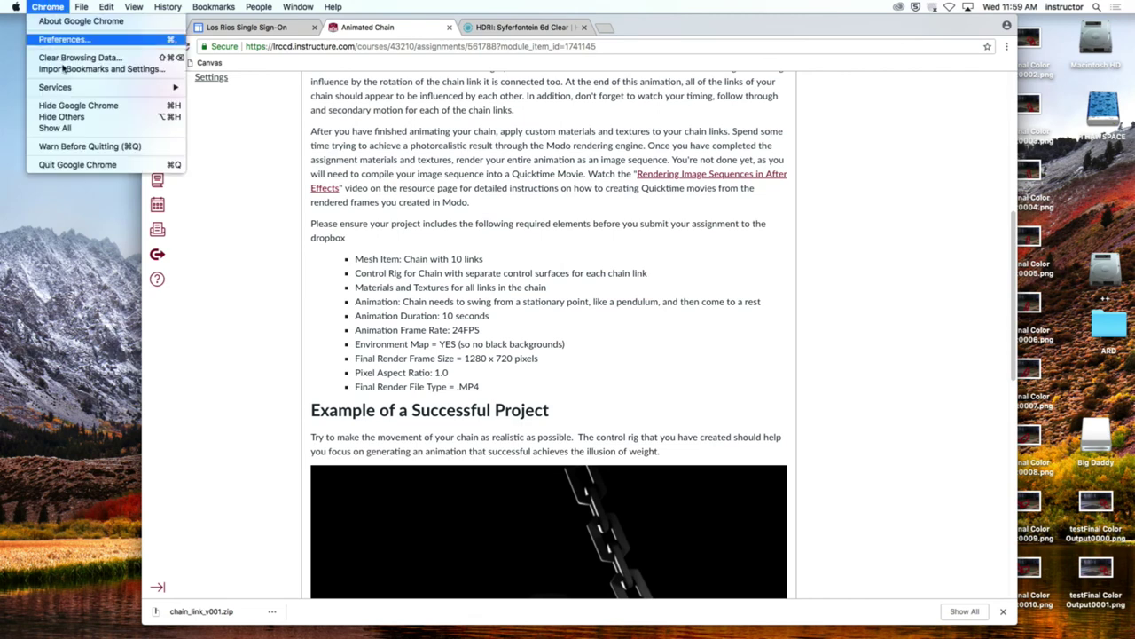
pyautogui.click(73, 107)
# Move the encoded teapot MP4 to an empty area of the desktop and play it in QuickTime Player
pyautogui.moveTo(973, 48); pyautogui.dragTo(707, 80)
pyautogui.click(689, 132)
pyautogui.click(720, 72)
pyautogui.doubleClick(720, 73)
pyautogui.press('space')
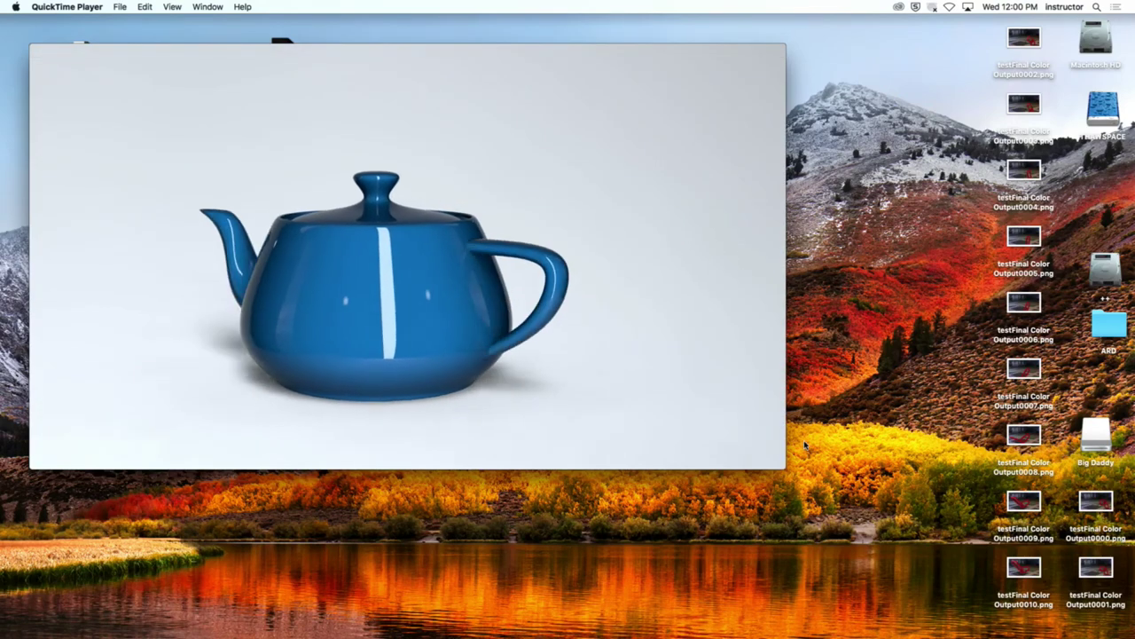
# Inspect the teapot MP4's file info for size, dimensions and codecs, and close the info window and the movie
pyautogui.moveTo(680, 187); pyautogui.dragTo(563, 205)
pyautogui.click(721, 82)
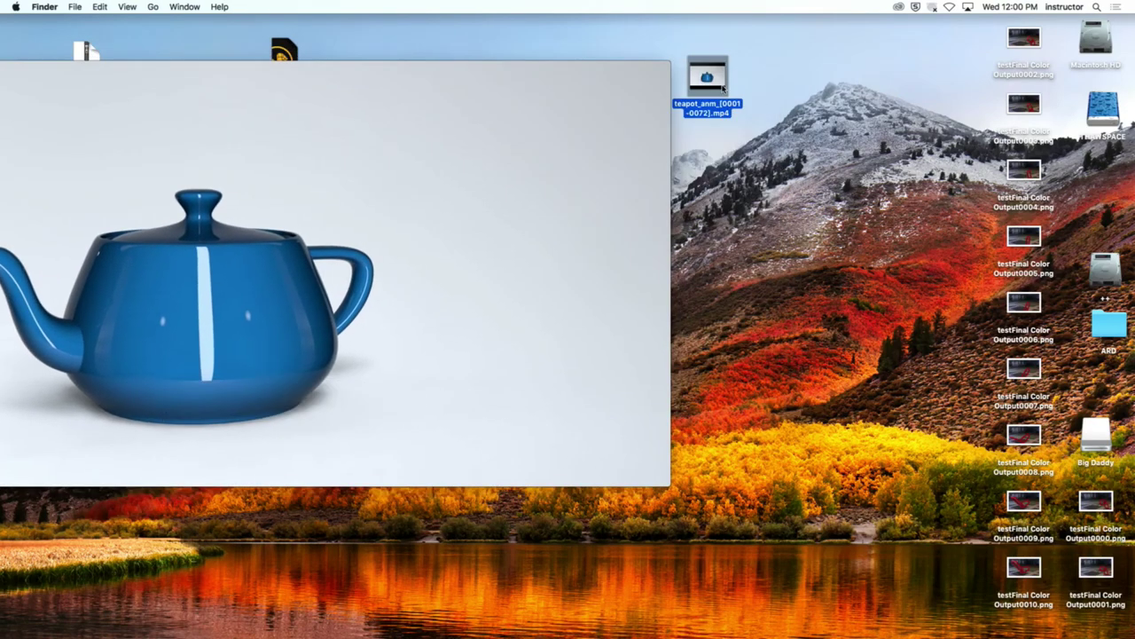
pyautogui.press('super+i')
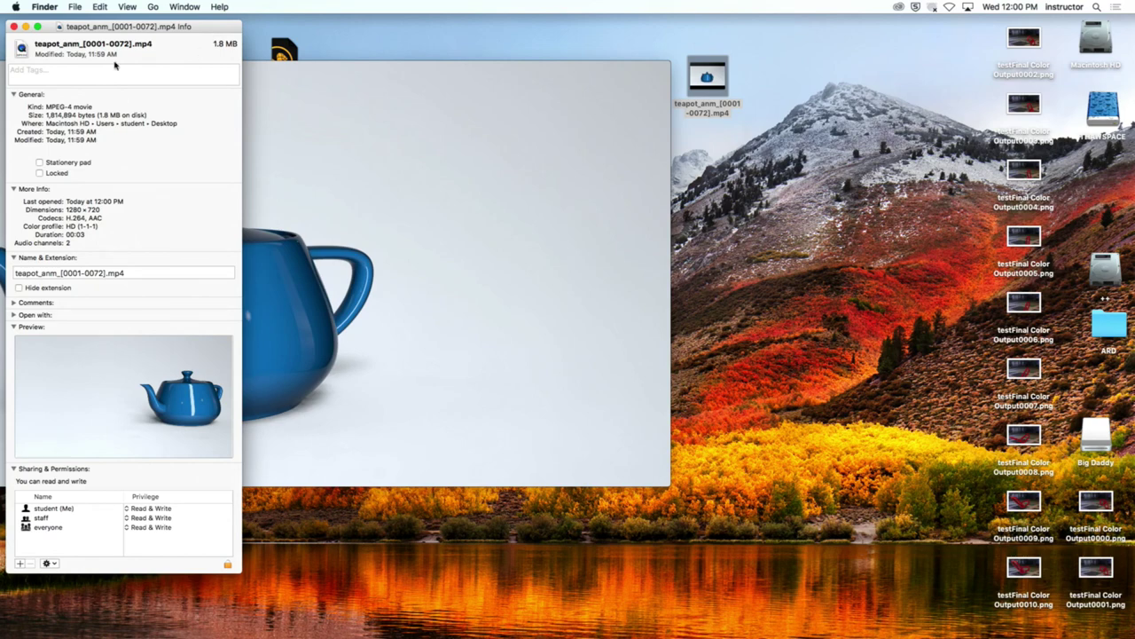
pyautogui.click(14, 27)
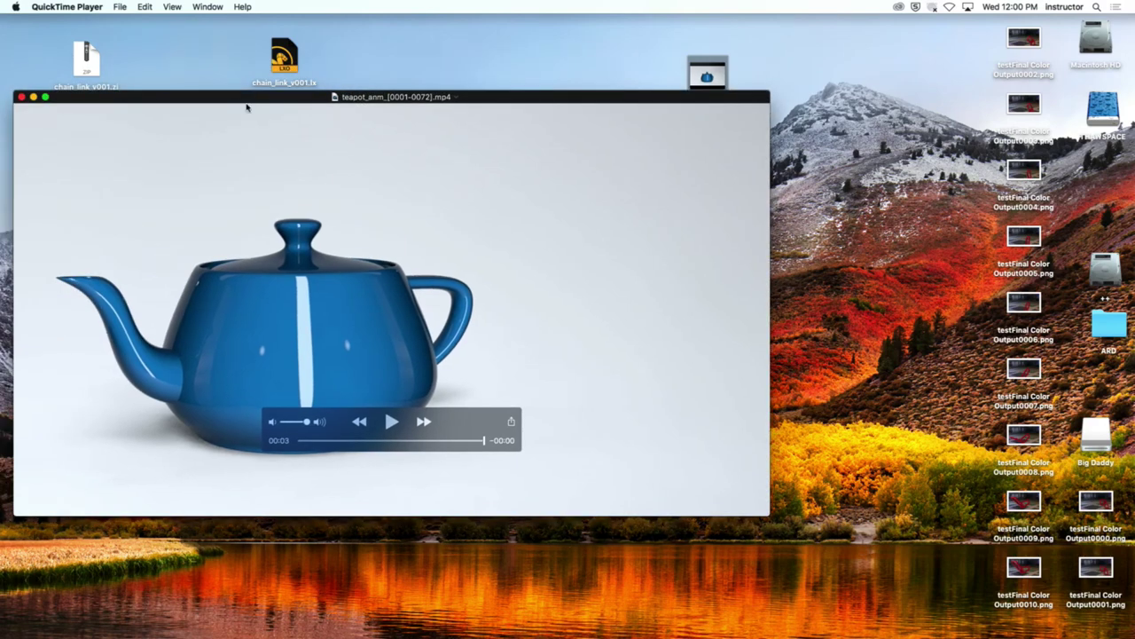
pyautogui.click(101, 72)
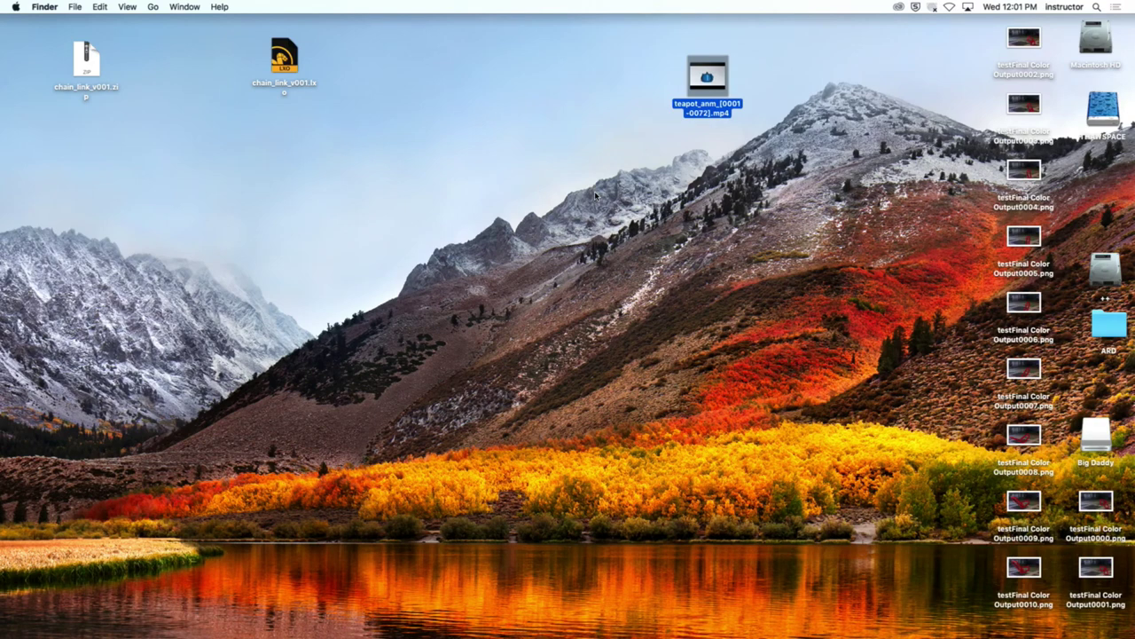
pyautogui.click(729, 195)
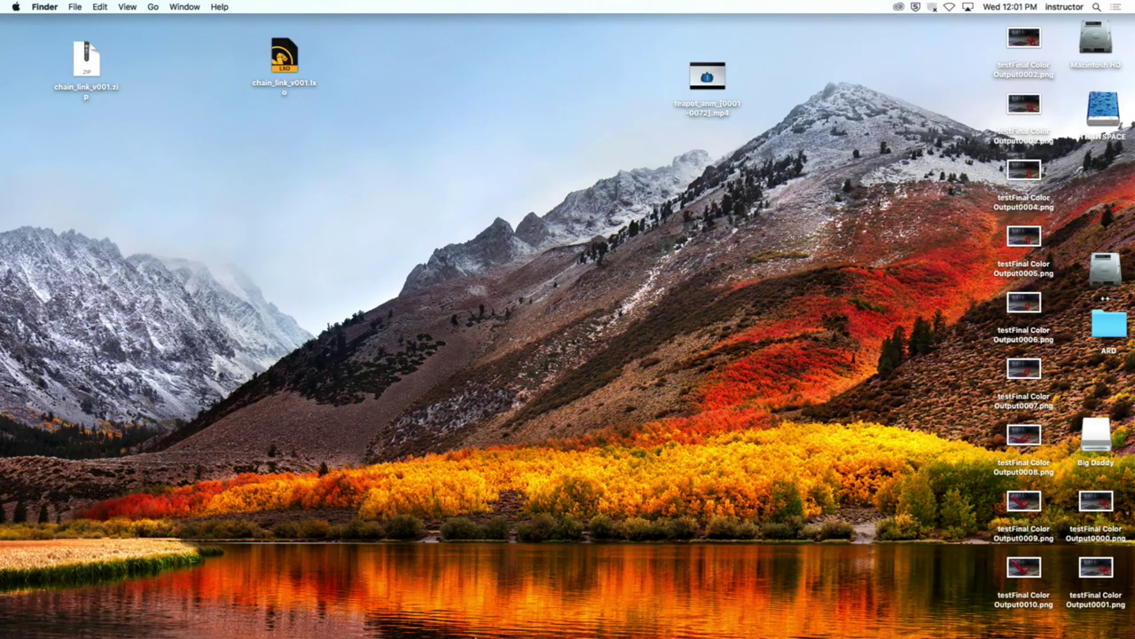
# Switch to Chrome and review the Animated Chain assignment's required elements, example project and resources
pyautogui.moveTo(468, 626)
pyautogui.click(134, 619)
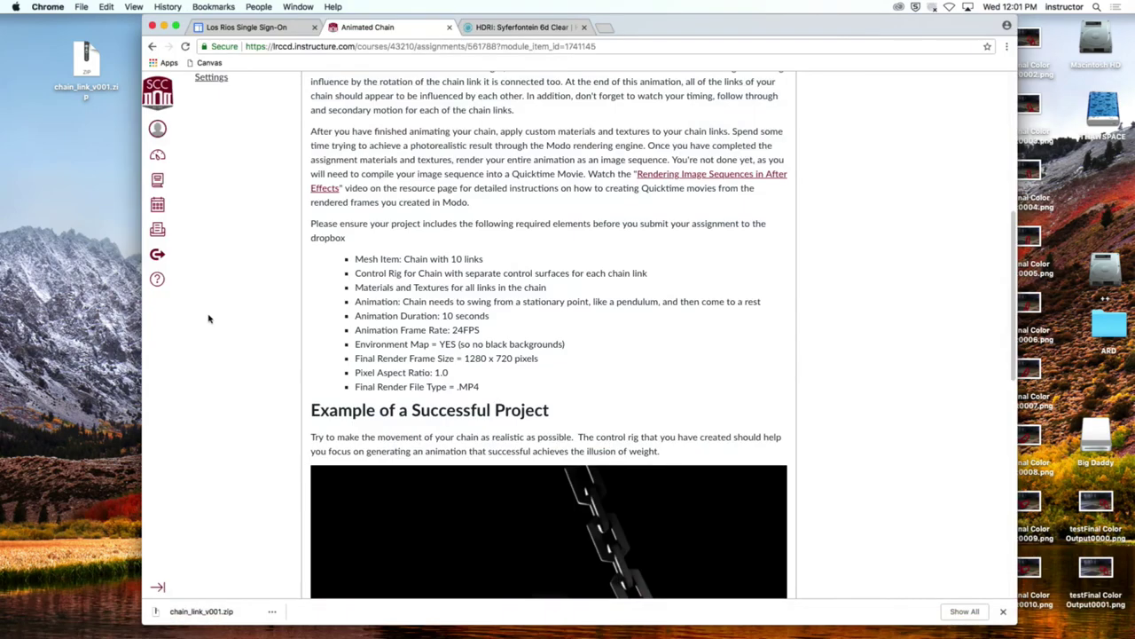
pyautogui.scroll(-3, 208, 322)
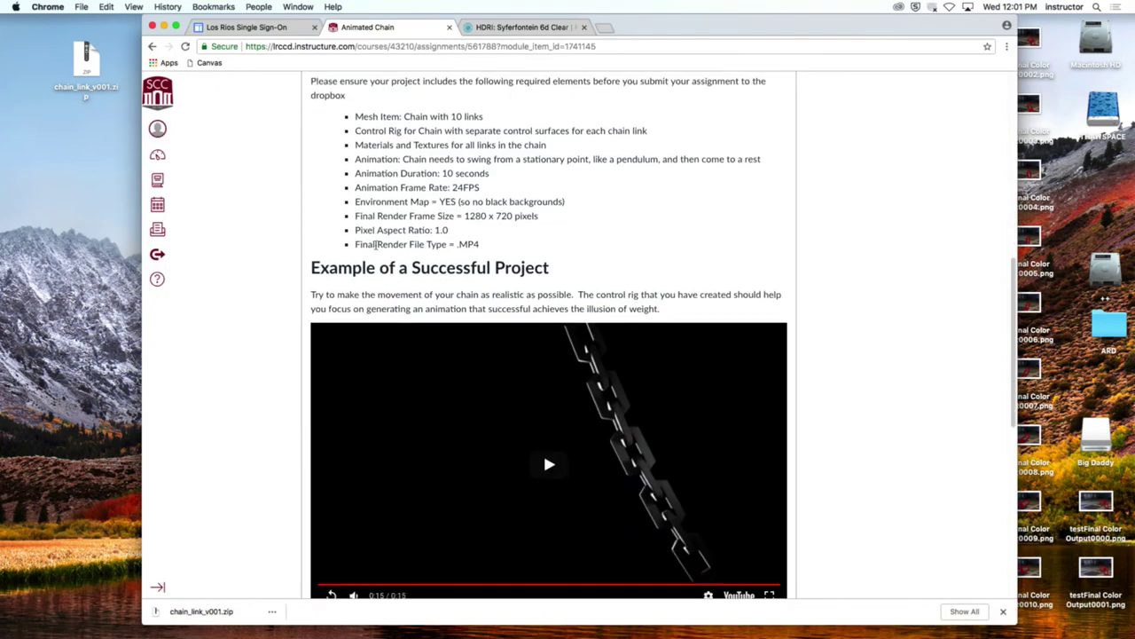
pyautogui.scroll(-4, 297, 307)
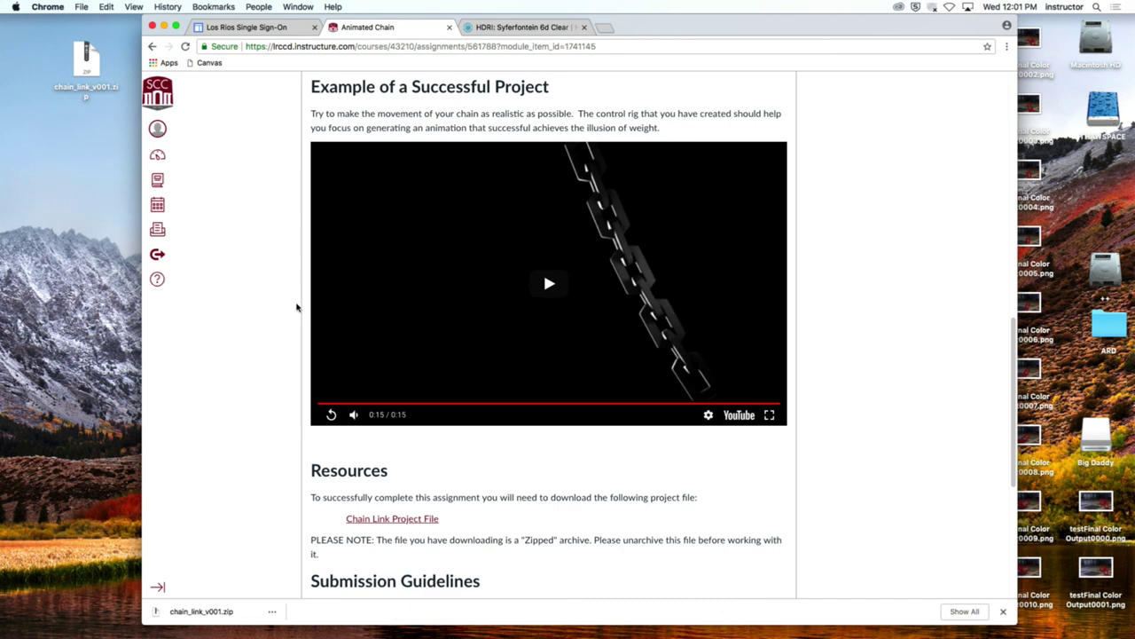
# Switch to Modo, close the Render window and change to the Animate layout
pyautogui.press('super+Tab')
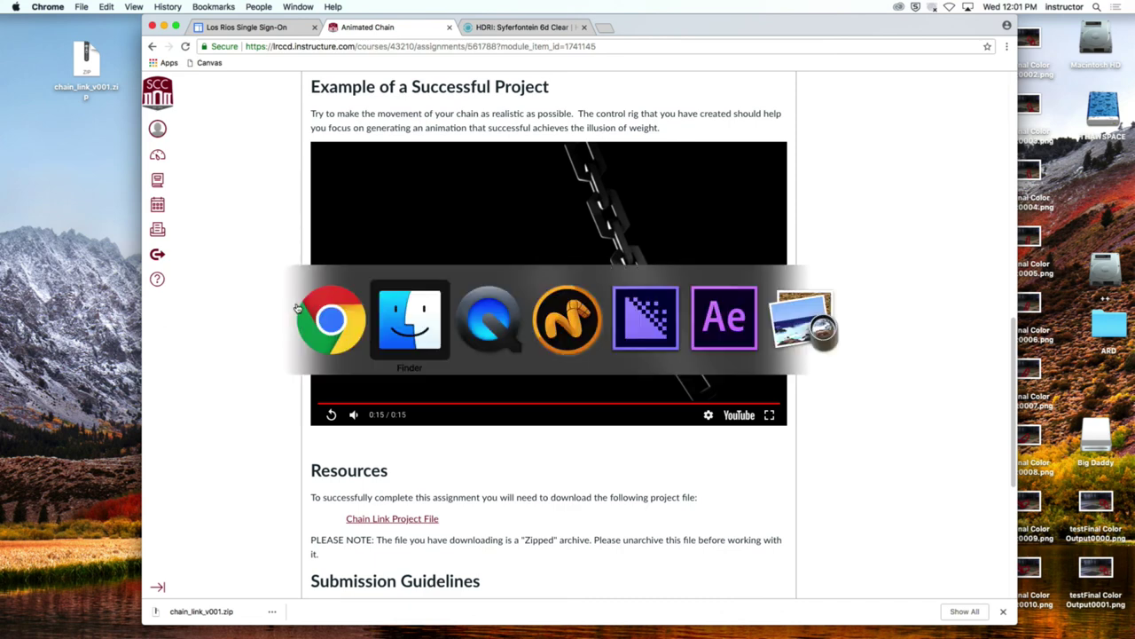
pyautogui.press('super+Tab')
pyautogui.press('super+Tab')
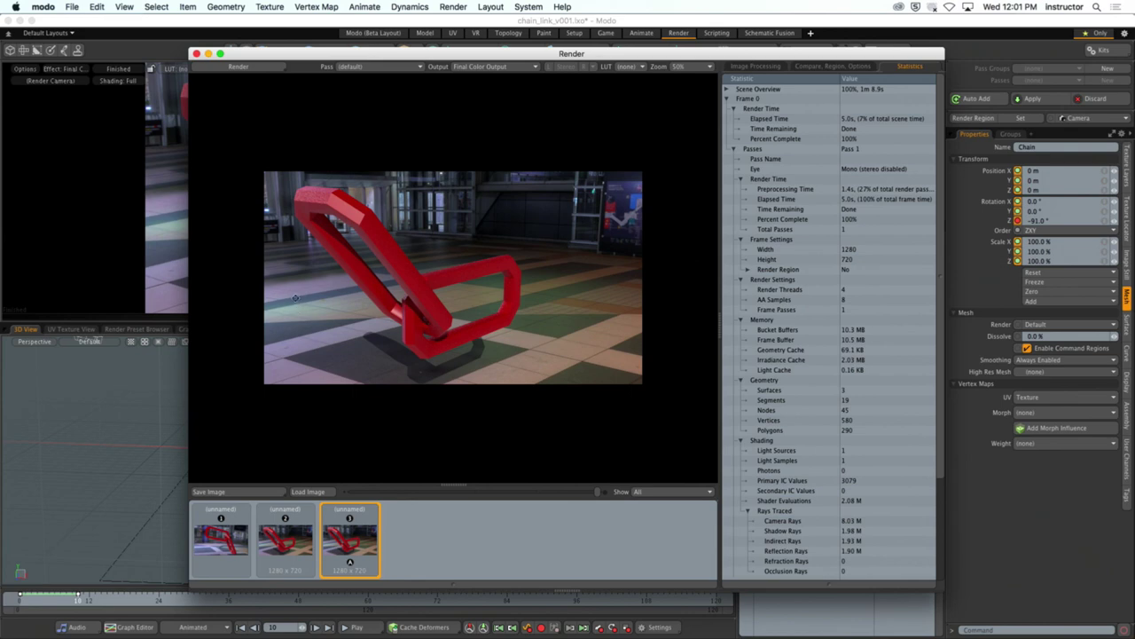
pyautogui.click(196, 54)
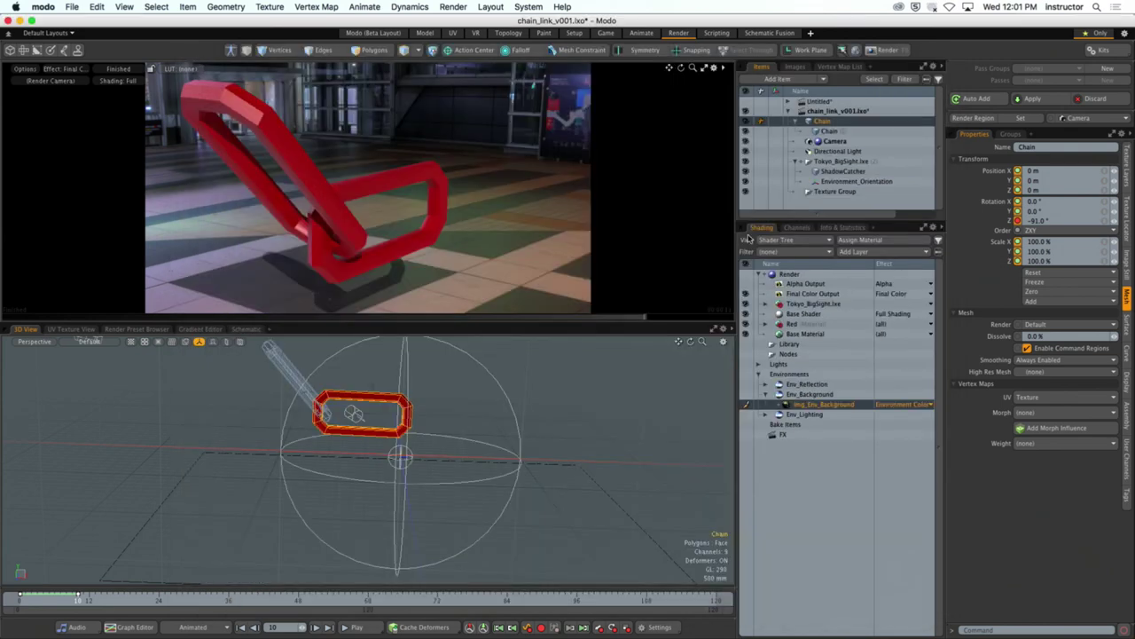
pyautogui.click(641, 33)
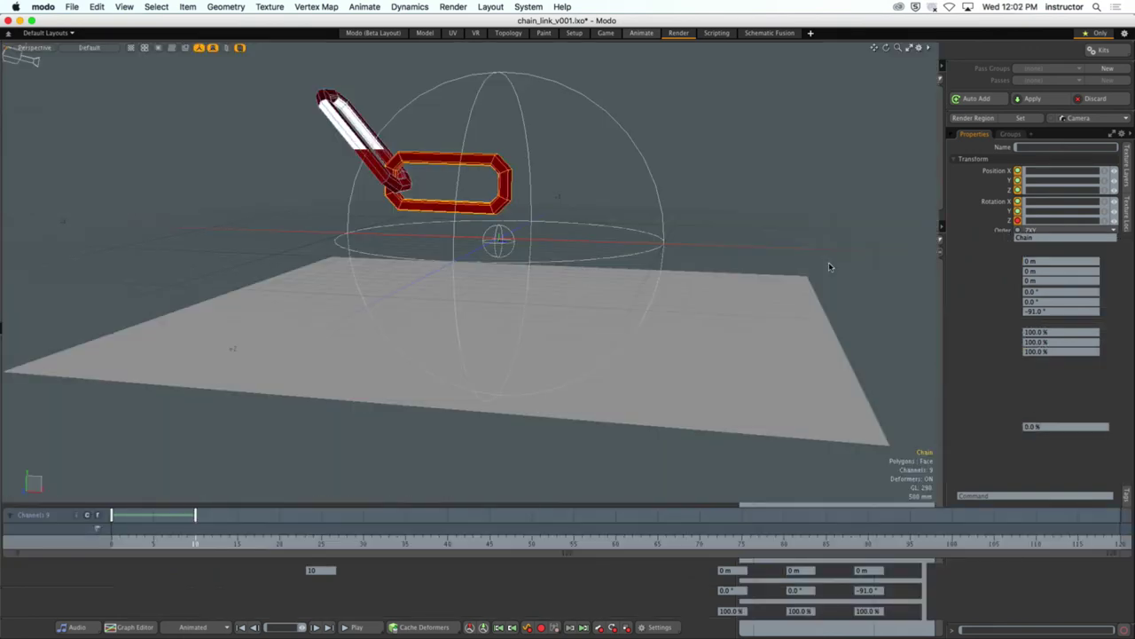
# Select the child Chain mesh nested under the parent Chain in the chain_link_v001.lxo scene
pyautogui.click(781, 202)
pyautogui.keyDown('alt'); pyautogui.moveTo(793, 180); pyautogui.dragTo(943, 160); pyautogui.keyUp('alt')
pyautogui.click(950, 141)
pyautogui.keyDown('alt'); pyautogui.moveTo(532, 221); pyautogui.dragTo(621, 218); pyautogui.keyUp('alt')
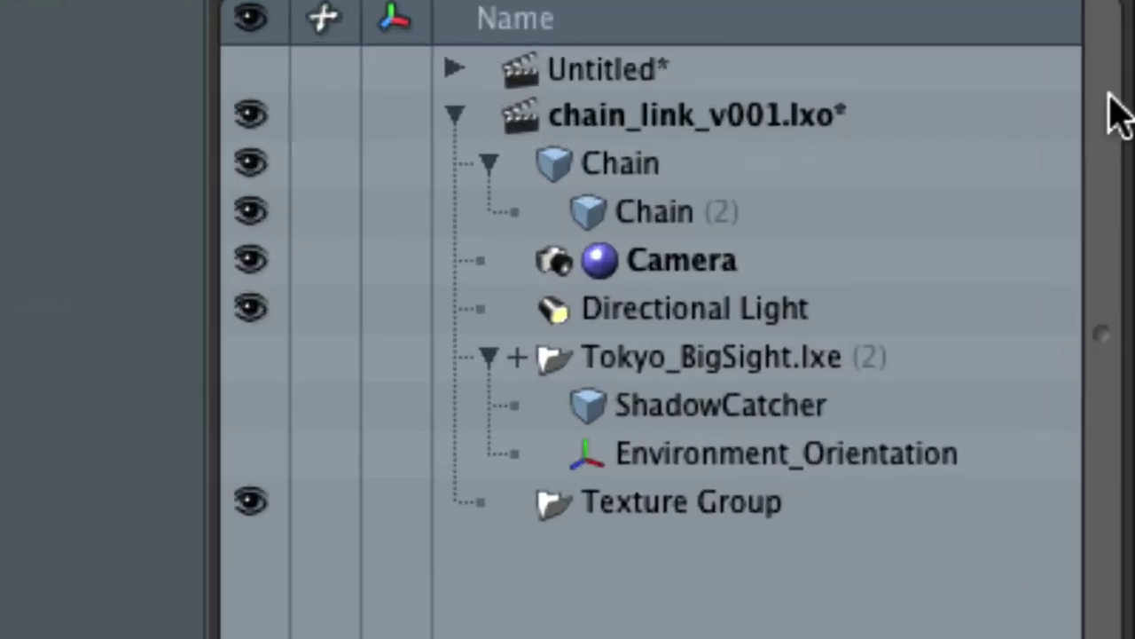
pyautogui.click(621, 211)
pyautogui.moveTo(631, 210); pyautogui.dragTo(649, 175)
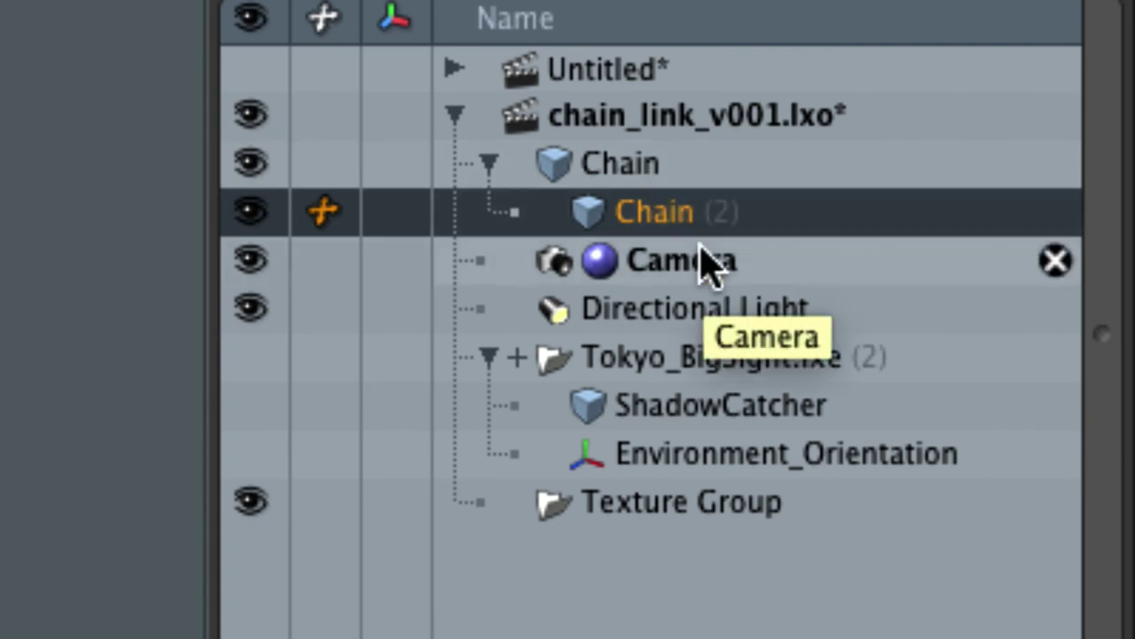